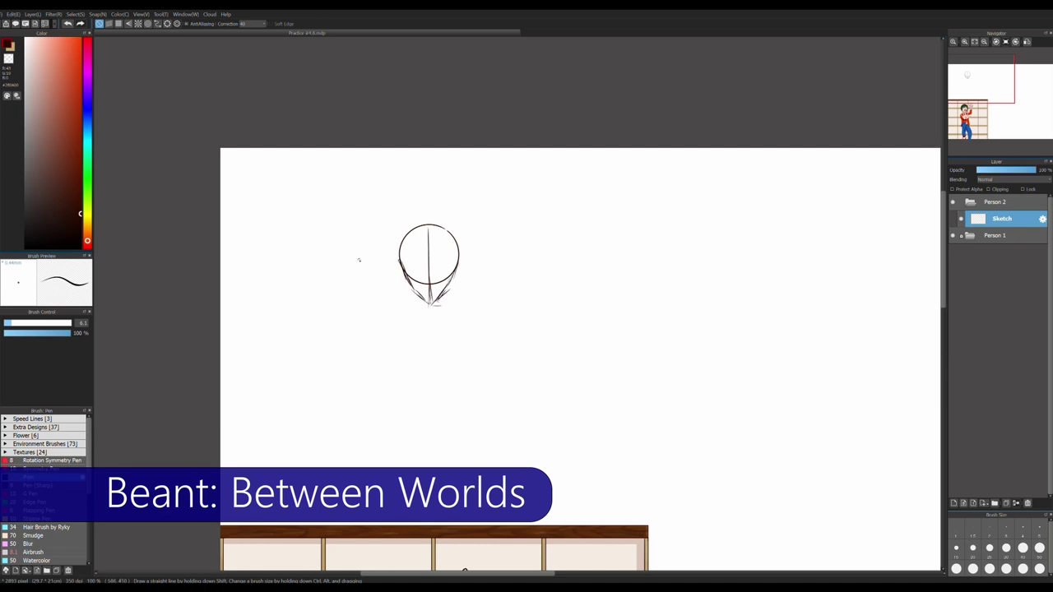
# Rough out the second figure's shoulders, torso, legs and arms beneath the head on the Sketch layer
pyautogui.moveTo(462, 281); pyautogui.dragTo(474, 309)
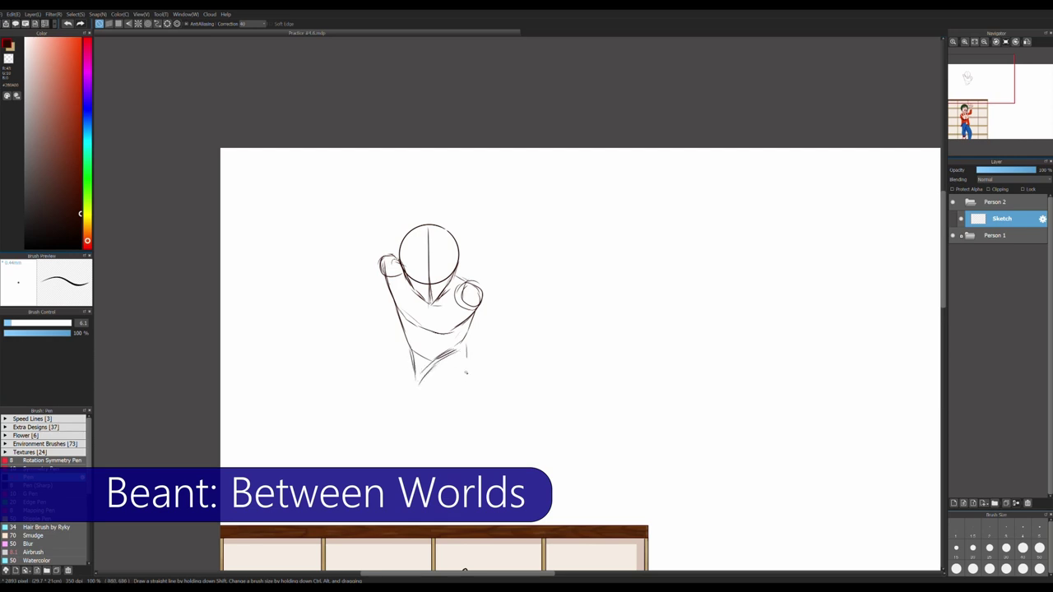
pyautogui.moveTo(425, 383); pyautogui.dragTo(416, 443)
pyautogui.moveTo(462, 403); pyautogui.dragTo(436, 441)
pyautogui.moveTo(426, 375); pyautogui.dragTo(418, 447)
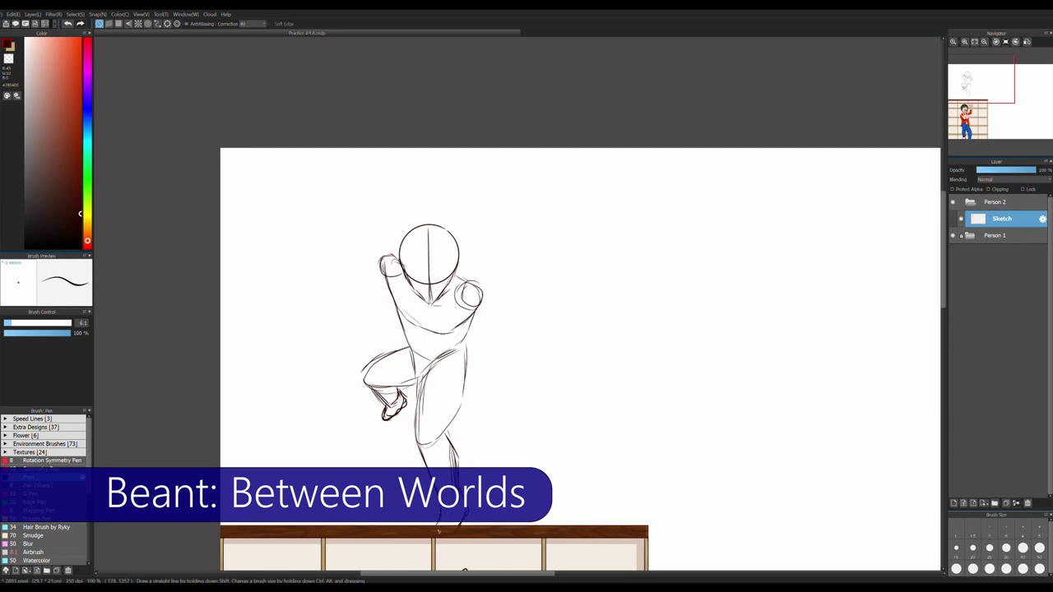
pyautogui.moveTo(482, 313); pyautogui.dragTo(487, 291)
pyautogui.moveTo(490, 342); pyautogui.dragTo(505, 321)
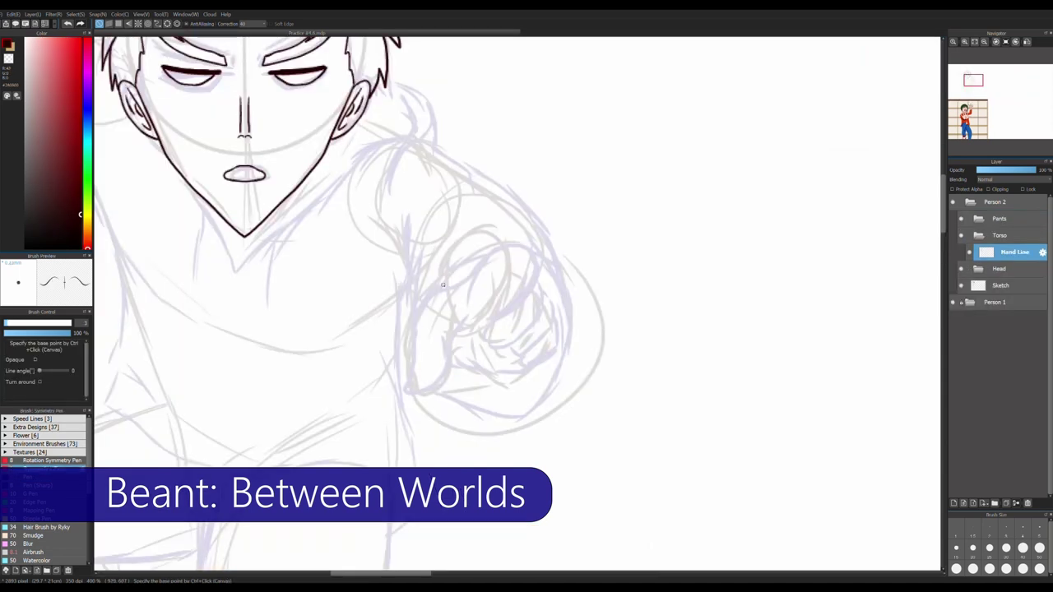
# Ink the foreshortened index finger and thumb of the pointing hand over the sketch on the Hand Line layer
pyautogui.hotkey('ctrl', 'z')
pyautogui.moveTo(453, 332)
pyautogui.mouseDown()
pyautogui.moveTo(445, 263)
pyautogui.moveTo(513, 235)
pyautogui.moveTo(485, 332)
pyautogui.mouseUp()
pyautogui.press('p')
pyautogui.moveTo(443, 276)
pyautogui.mouseDown()
pyautogui.moveTo(406, 360)
pyautogui.moveTo(445, 328)
pyautogui.mouseUp()
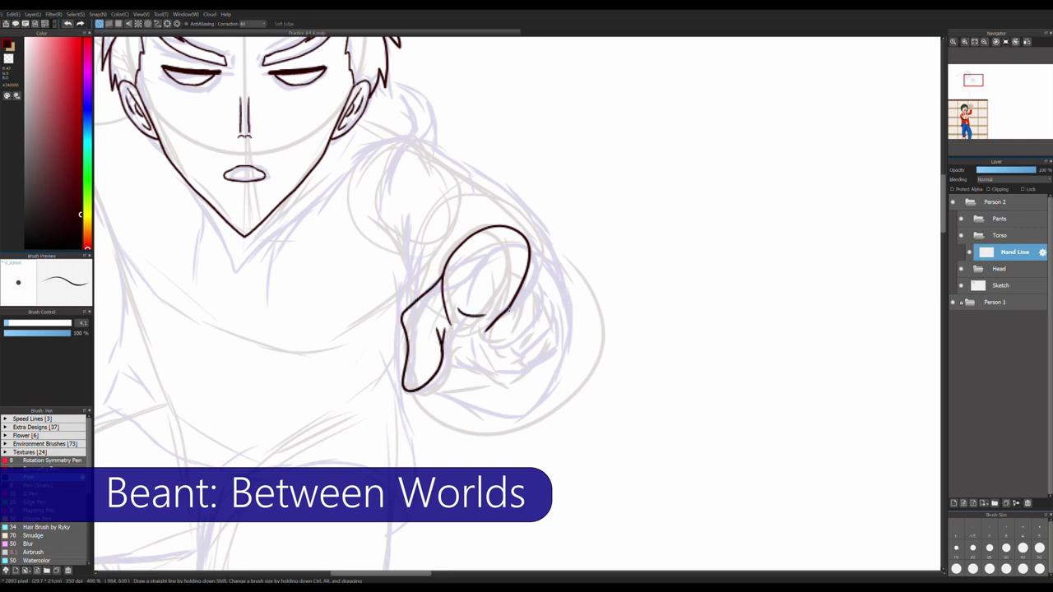
# Ink the curled fingers, palm edge and knuckle creases of the pointing hand
pyautogui.hotkey('ctrl', 'z')
pyautogui.moveTo(443, 362); pyautogui.dragTo(469, 362)
pyautogui.moveTo(503, 314)
pyautogui.mouseDown()
pyautogui.moveTo(505, 343)
pyautogui.moveTo(531, 298)
pyautogui.mouseUp()
pyautogui.moveTo(497, 359)
pyautogui.mouseDown()
pyautogui.moveTo(536, 346)
pyautogui.moveTo(512, 353)
pyautogui.mouseUp()
pyautogui.hotkey('ctrl', 'z')
pyautogui.moveTo(533, 311)
pyautogui.mouseDown()
pyautogui.moveTo(552, 341)
pyautogui.moveTo(547, 316)
pyautogui.moveTo(536, 359)
pyautogui.moveTo(545, 313)
pyautogui.moveTo(531, 355)
pyautogui.moveTo(458, 366)
pyautogui.mouseUp()
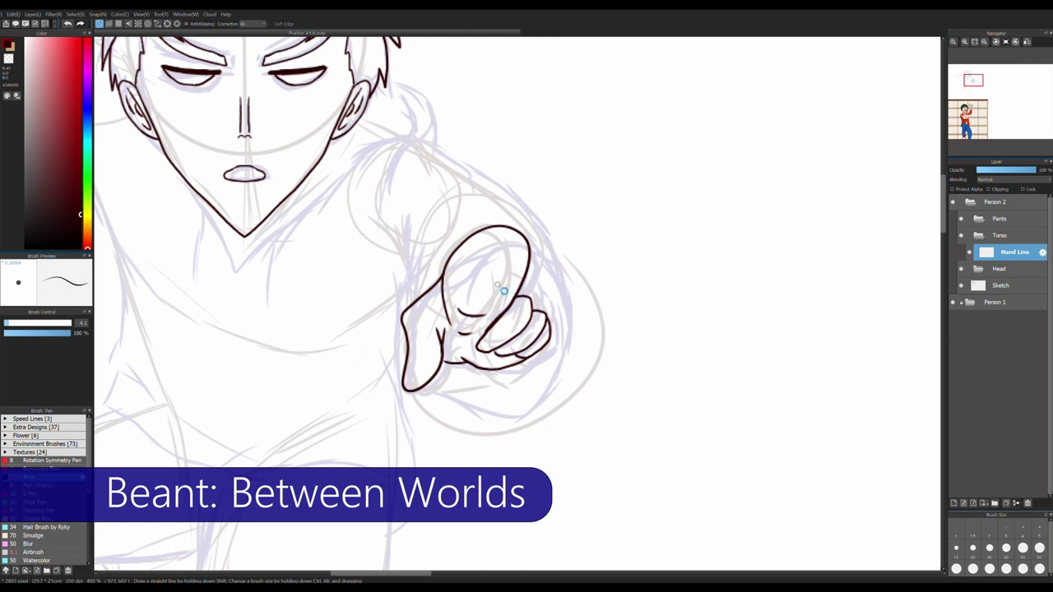
# Transform the pointing hand's line art slightly and nudge it into place over the sketched arm
pyautogui.scroll(-2, 496, 284)
pyautogui.hotkey('ctrl', 't')
pyautogui.moveTo(531, 336); pyautogui.dragTo(535, 340)
pyautogui.press('Return')
pyautogui.press('v')
pyautogui.moveTo(512, 299); pyautogui.dragTo(517, 302)
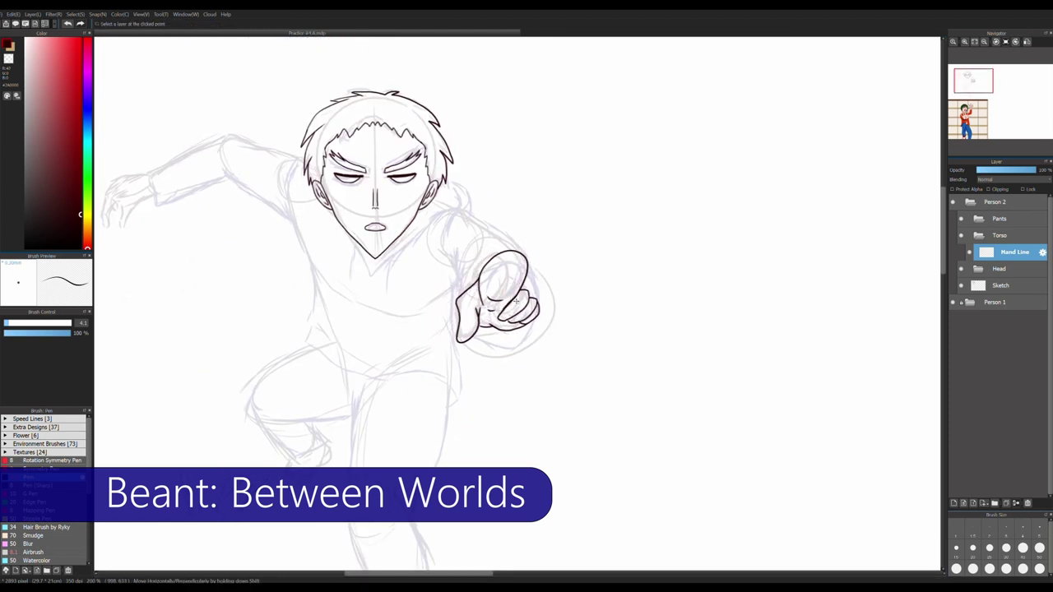
# Ink the rear hand's back, wrist, fingers and thumb over the sketch with the Pen brush
pyautogui.press('p')
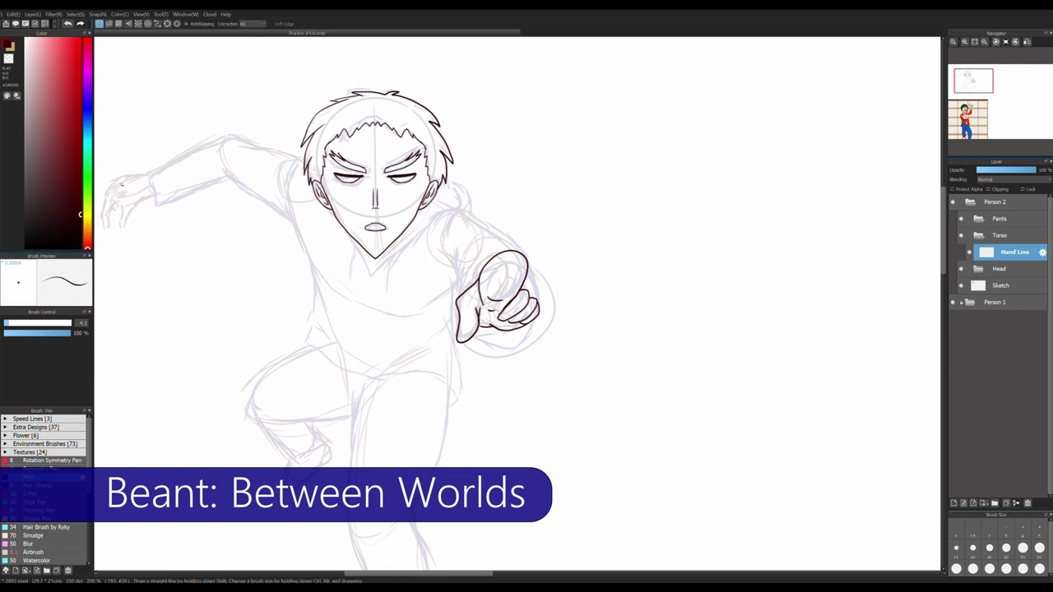
pyautogui.scroll(5, 122, 184)
pyautogui.moveTo(522, 199)
pyautogui.mouseDown()
pyautogui.moveTo(428, 198)
pyautogui.moveTo(342, 247)
pyautogui.mouseUp()
pyautogui.moveTo(398, 249)
pyautogui.mouseDown()
pyautogui.moveTo(363, 262)
pyautogui.moveTo(344, 416)
pyautogui.moveTo(378, 293)
pyautogui.moveTo(418, 278)
pyautogui.moveTo(401, 378)
pyautogui.moveTo(428, 416)
pyautogui.mouseUp()
pyautogui.hotkey('ctrl', 'z')
pyautogui.hotkey('ctrl', 'z')
pyautogui.moveTo(367, 289)
pyautogui.mouseDown()
pyautogui.moveTo(393, 379)
pyautogui.moveTo(419, 367)
pyautogui.moveTo(399, 355)
pyautogui.moveTo(419, 412)
pyautogui.moveTo(431, 342)
pyautogui.moveTo(534, 278)
pyautogui.mouseUp()
pyautogui.hotkey('ctrl', 'z')
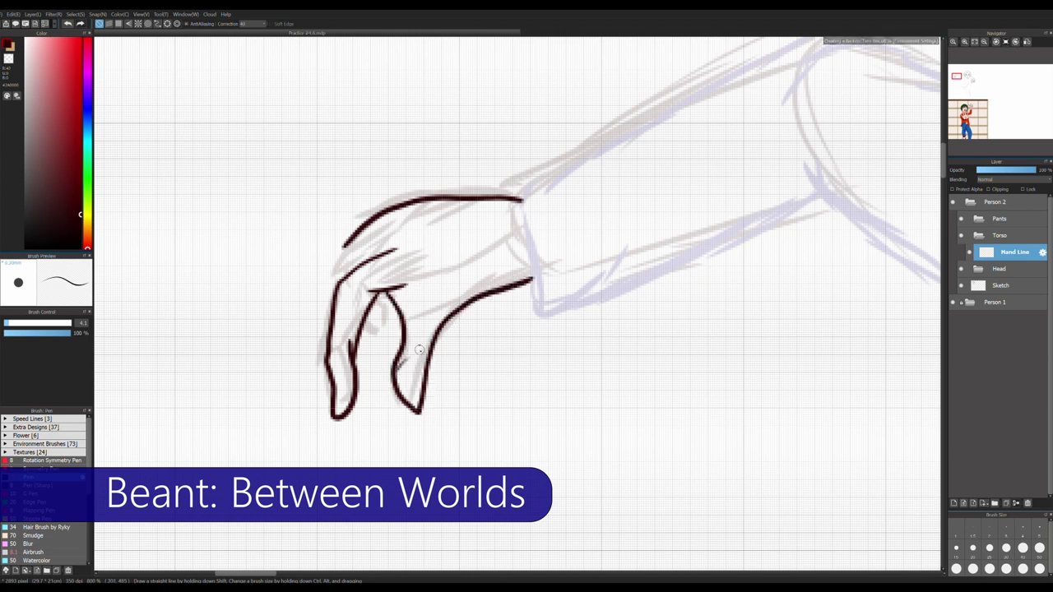
pyautogui.moveTo(389, 311); pyautogui.dragTo(379, 302)
pyautogui.moveTo(369, 232)
pyautogui.mouseDown()
pyautogui.moveTo(337, 260)
pyautogui.moveTo(333, 293)
pyautogui.mouseUp()
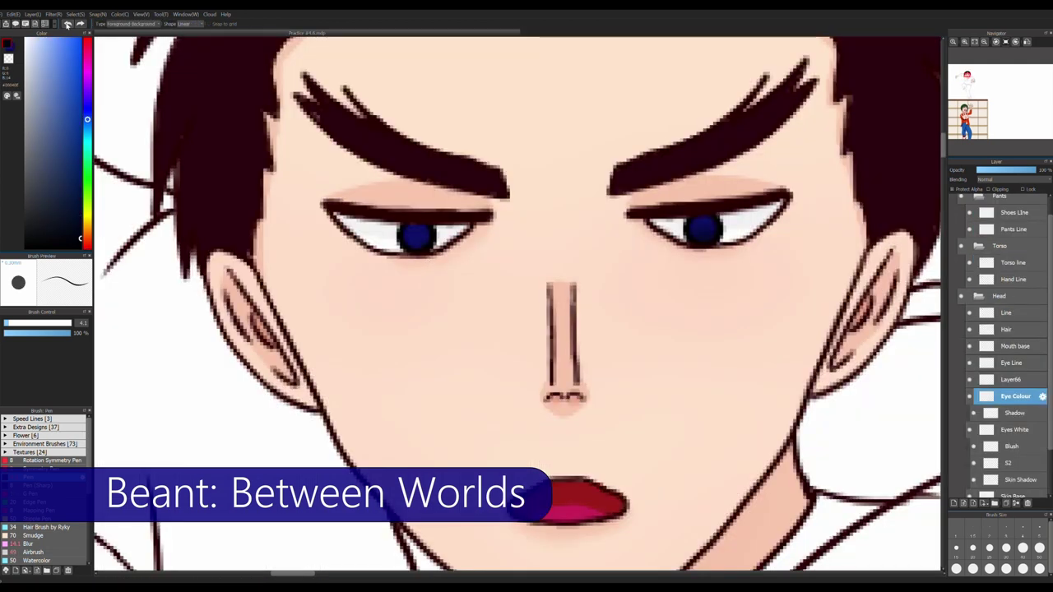
# Paint dark pupils and upper iris shading, and add white eye highlights on a new layer above Eye Colour
pyautogui.press('b')
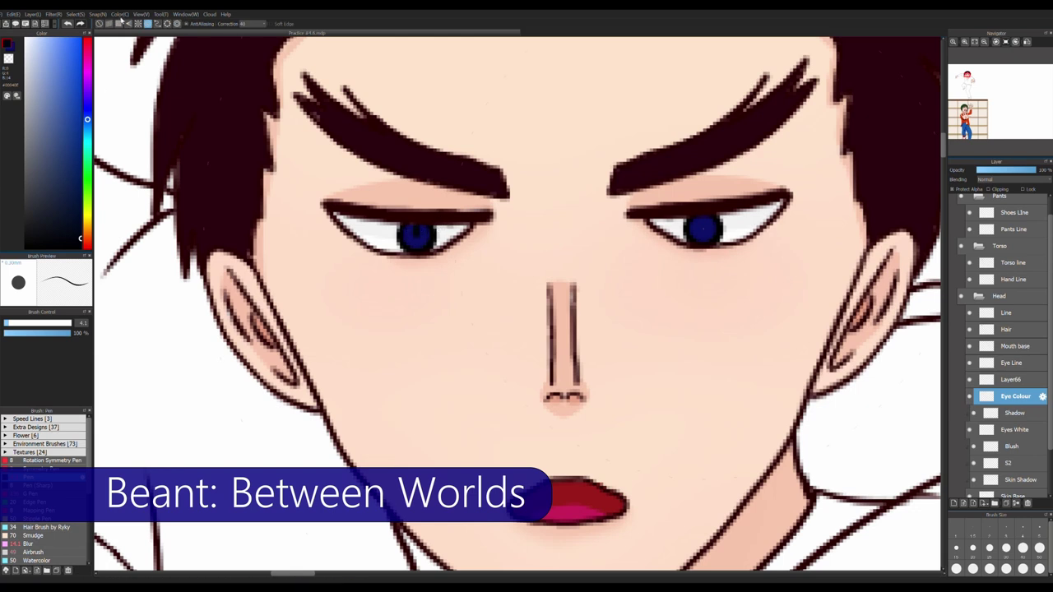
pyautogui.hotkey('ctrl', 'shift', 'n')
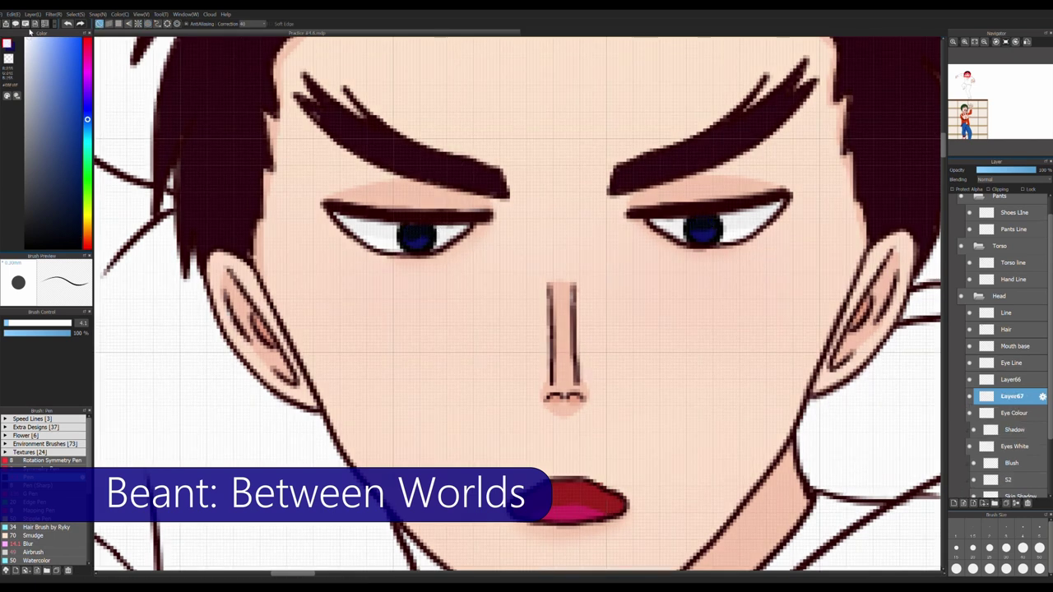
pyautogui.click(997, 415)
# Paint a lighter blue glow on the lower part of both irises on the Eye Colour layer
pyautogui.keyDown('alt'); pyautogui.click(431, 227); pyautogui.keyUp('alt')
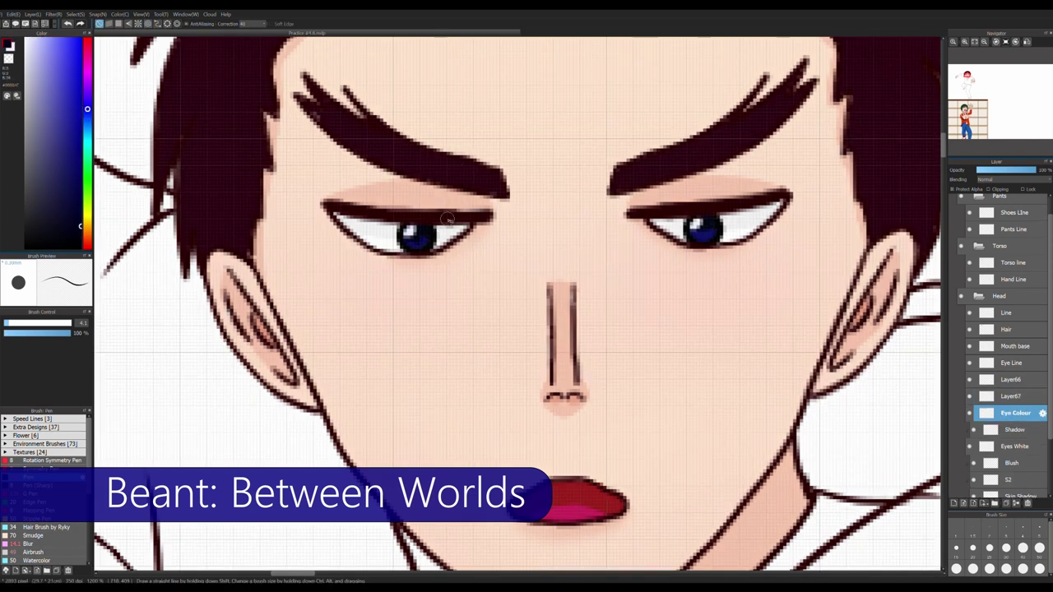
pyautogui.scroll(-5, 615, 288)
pyautogui.scroll(6, 615, 288)
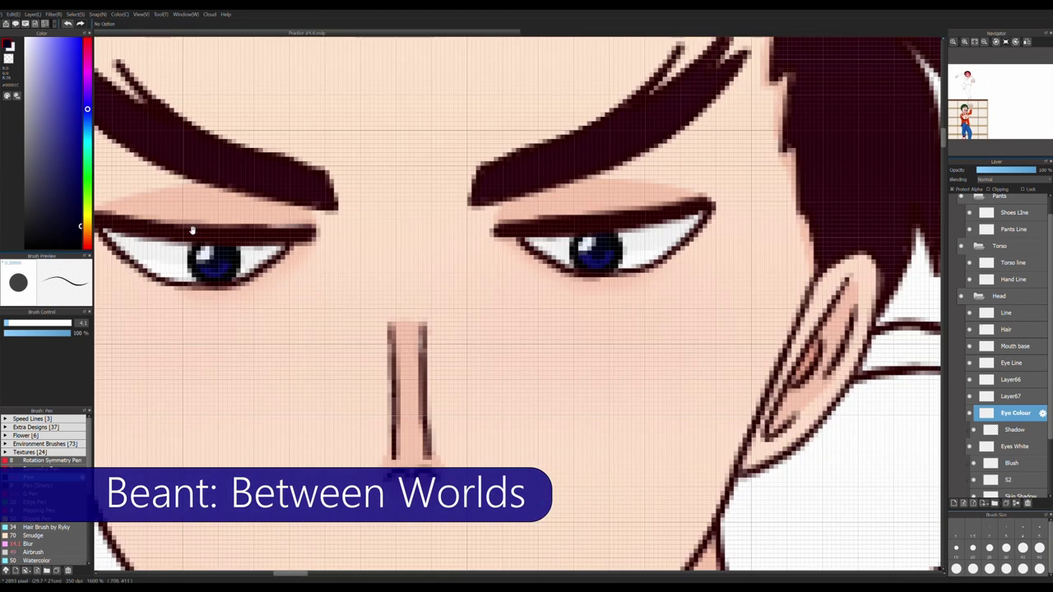
pyautogui.keyDown('alt'); pyautogui.click(212, 284); pyautogui.keyUp('alt')
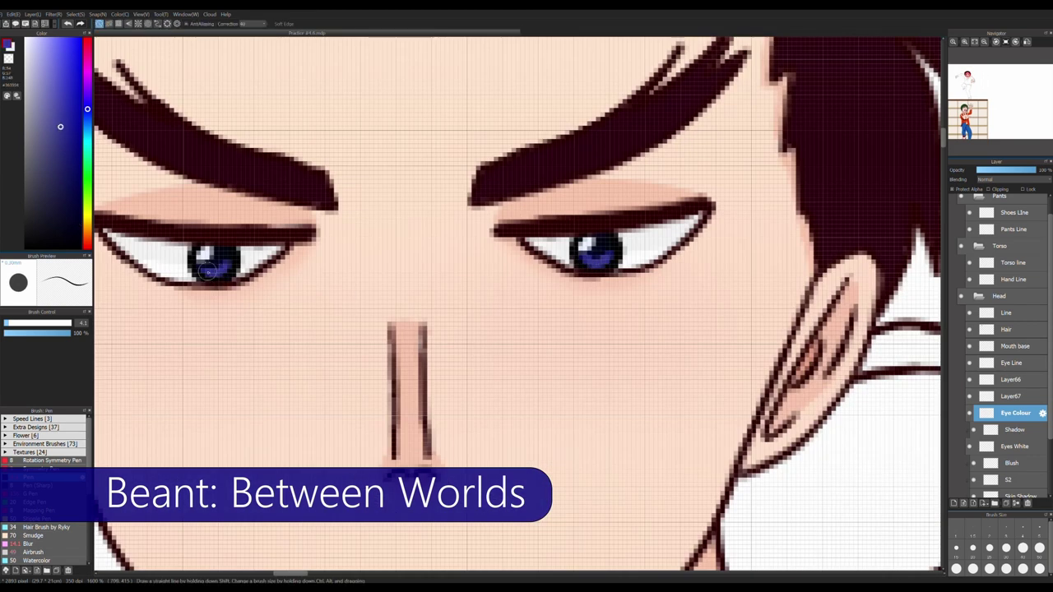
pyautogui.scroll(-6, 294, 311)
pyautogui.scroll(-2, 293, 311)
pyautogui.moveTo(730, 385); pyautogui.dragTo(799, 385)
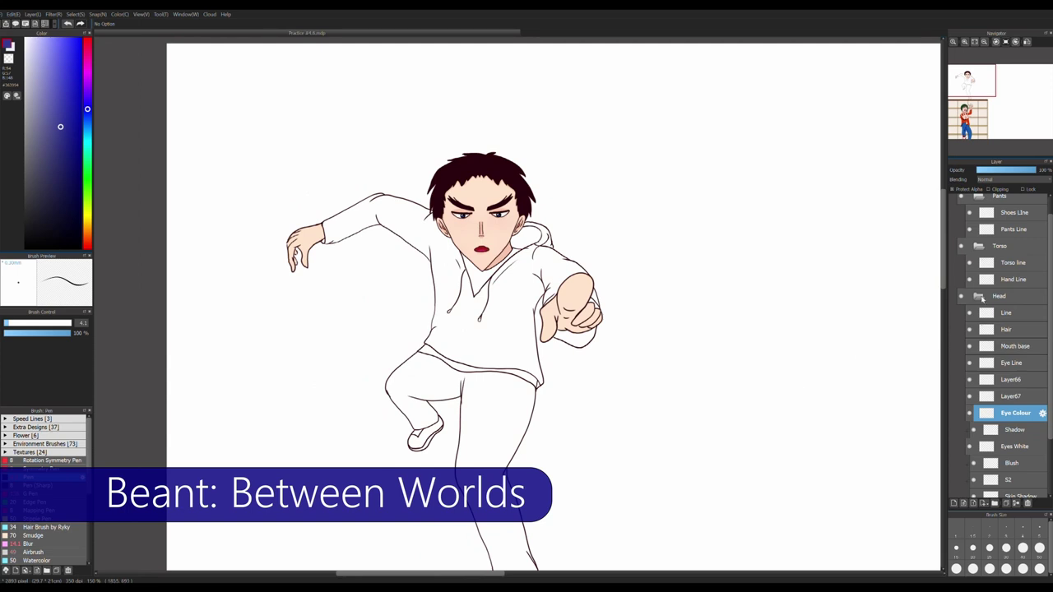
# Collapse the Head folder and add a Hand Base layer beneath Hand Line in the Torso folder
pyautogui.scroll(1, 982, 325)
pyautogui.click(981, 323)
pyautogui.click(979, 320)
pyautogui.hotkey('ctrl', 'shift', 'n')
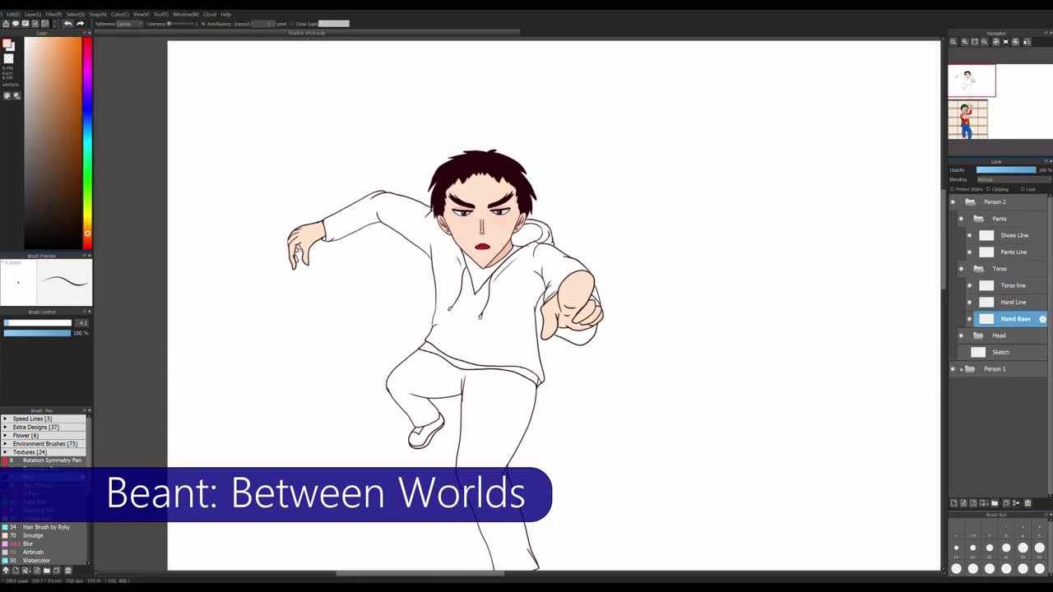
# Fill both hands with the light skin tone on Hand Base and add a Hand Shadow layer above it
pyautogui.scroll(5, 298, 251)
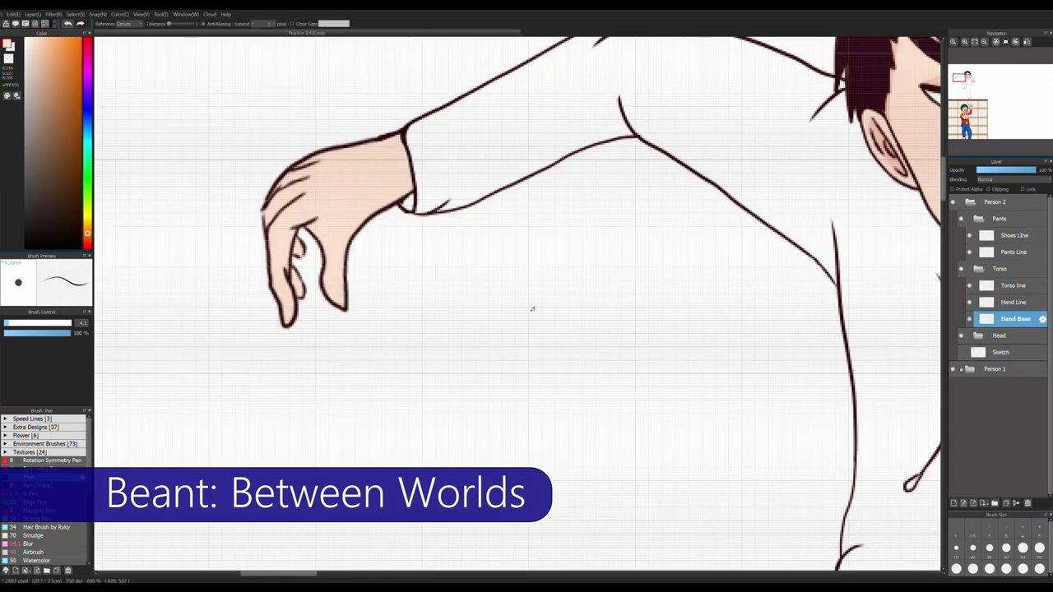
pyautogui.press('b')
pyautogui.scroll(-1, 373, 187)
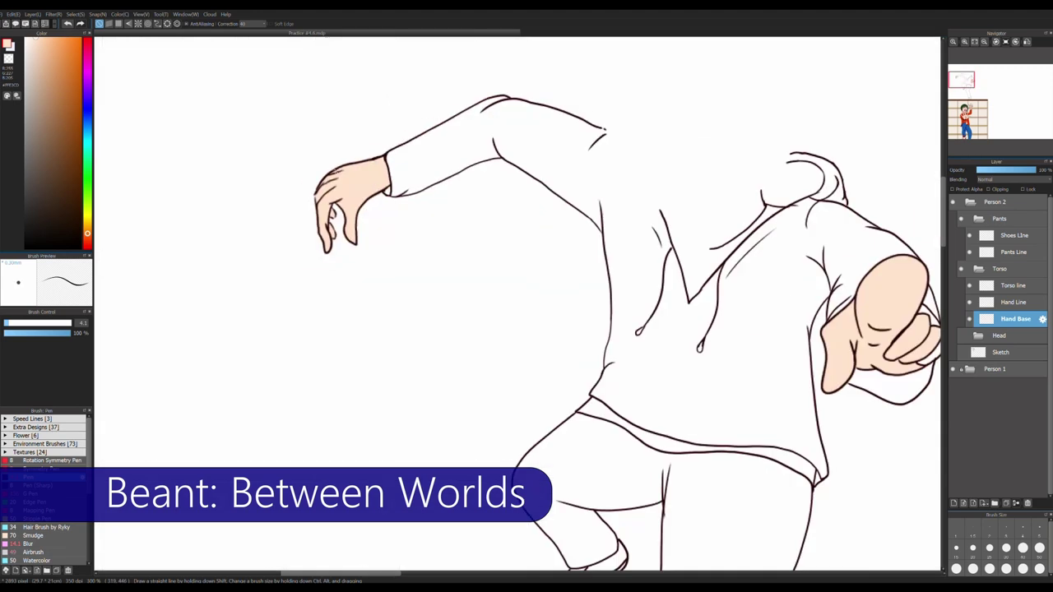
pyautogui.scroll(2, 768, 348)
pyautogui.press('g')
pyautogui.click(965, 337)
pyautogui.click(955, 503)
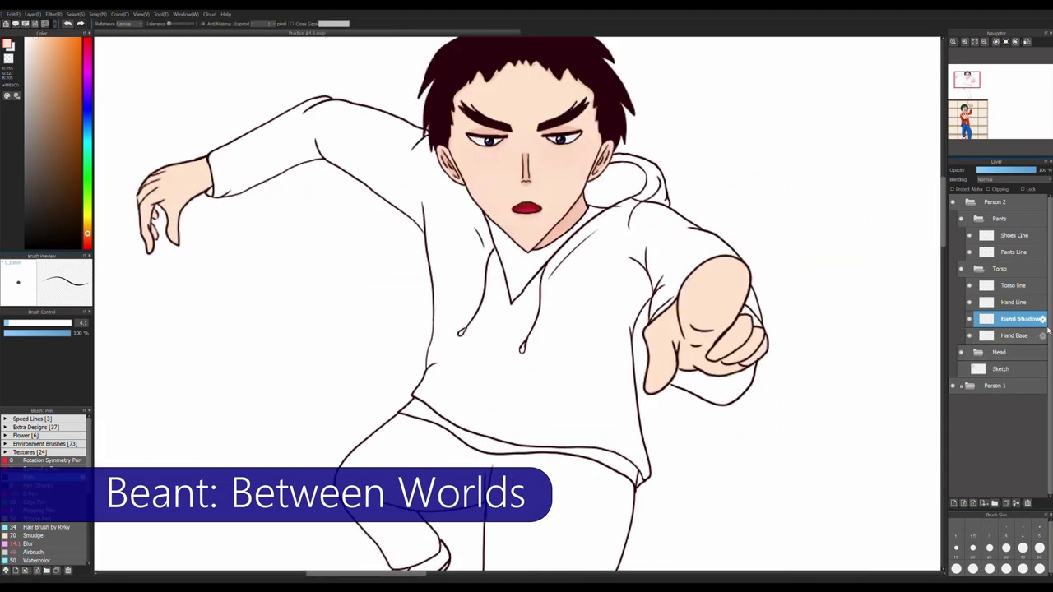
# Thicken the line junctions at the hoodie's neckline, drawstrings and sleeve folds on the Torso line layer with the 13.3 px brush
pyautogui.click(1014, 285)
pyautogui.press('b')
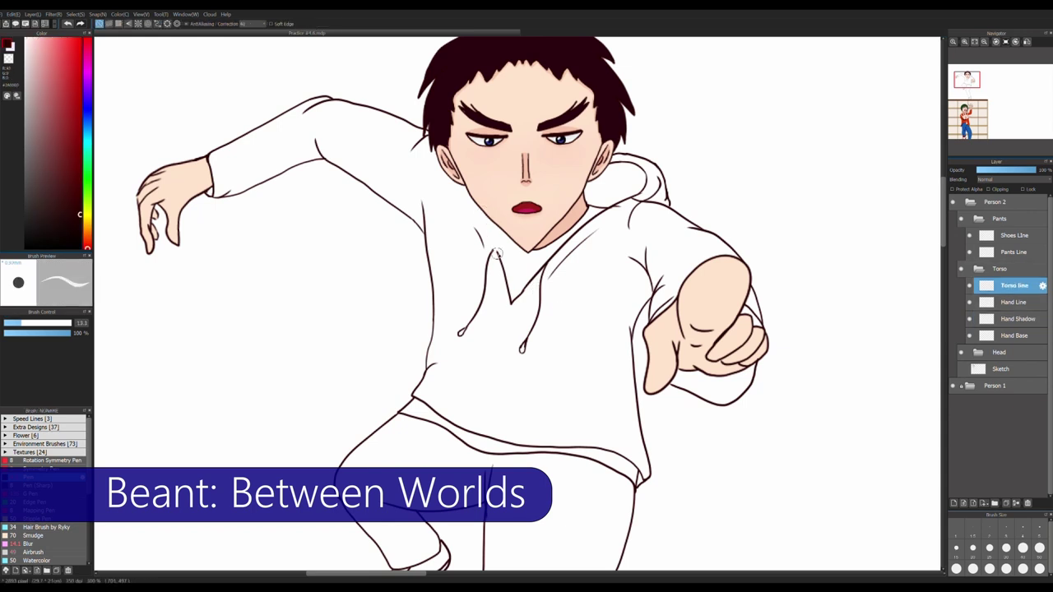
pyautogui.scroll(4, 493, 263)
pyautogui.moveTo(492, 247)
pyautogui.mouseDown()
pyautogui.moveTo(525, 177)
pyautogui.moveTo(497, 242)
pyautogui.mouseUp()
pyautogui.moveTo(517, 189); pyautogui.dragTo(527, 131)
pyautogui.moveTo(709, 299); pyautogui.dragTo(685, 365)
pyautogui.scroll(-5, 692, 362)
pyautogui.scroll(6, 647, 385)
pyautogui.moveTo(683, 329); pyautogui.dragTo(648, 385)
pyautogui.scroll(-5, 648, 385)
pyautogui.scroll(5, 647, 275)
pyautogui.scroll(-2, 647, 275)
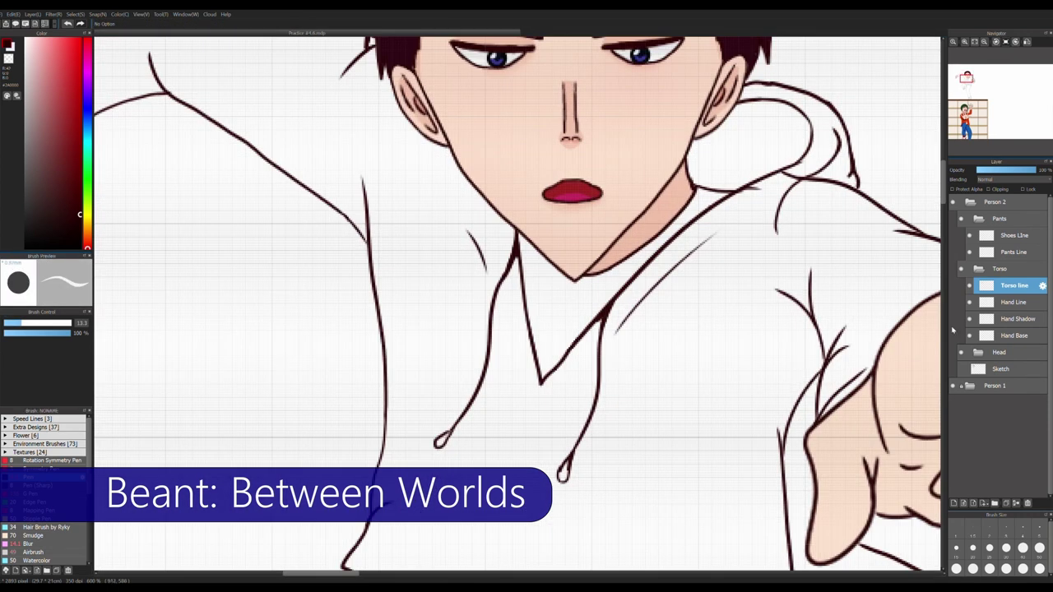
# Paint pinkish skin shadows around the index finger of the pointing hand on the Hand Shadow layer
pyautogui.click(1014, 319)
pyautogui.scroll(-3, 759, 292)
pyautogui.scroll(2, 759, 292)
pyautogui.moveTo(477, 115); pyautogui.dragTo(601, 79)
pyautogui.moveTo(592, 122); pyautogui.dragTo(594, 168)
pyautogui.moveTo(473, 201); pyautogui.dragTo(483, 239)
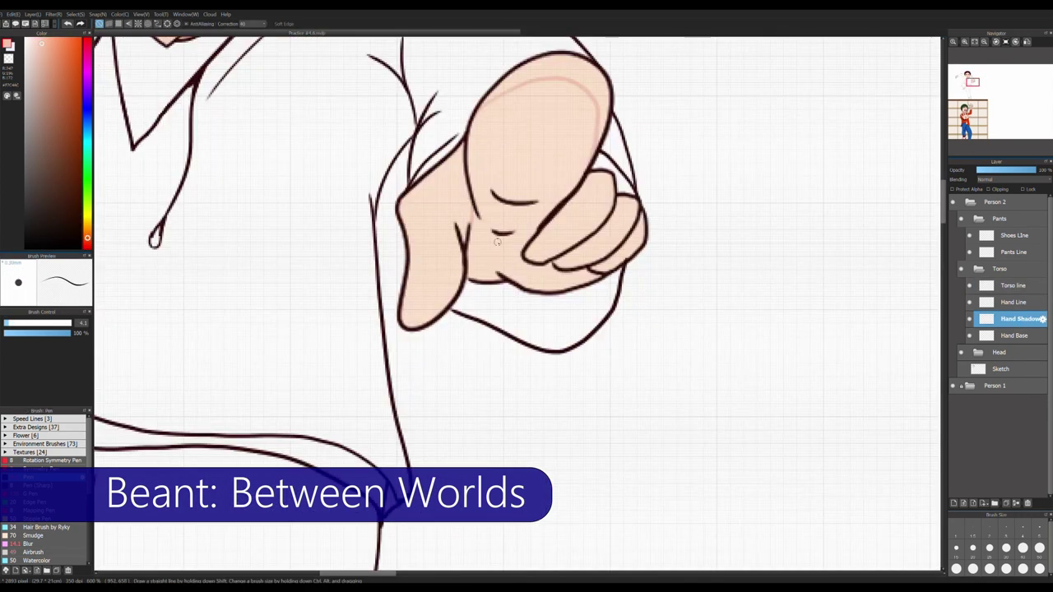
# Shade the curled fingers and thumb of the pointing hand, with Hand Shadow clipped to Hand Base
pyautogui.click(556, 236)
pyautogui.moveTo(556, 236)
pyautogui.mouseDown()
pyautogui.moveTo(601, 207)
pyautogui.moveTo(627, 247)
pyautogui.moveTo(535, 247)
pyautogui.mouseUp()
pyautogui.moveTo(466, 173); pyautogui.dragTo(415, 333)
pyautogui.hotkey('ctrl', 'z')
pyautogui.scroll(-5, 658, 237)
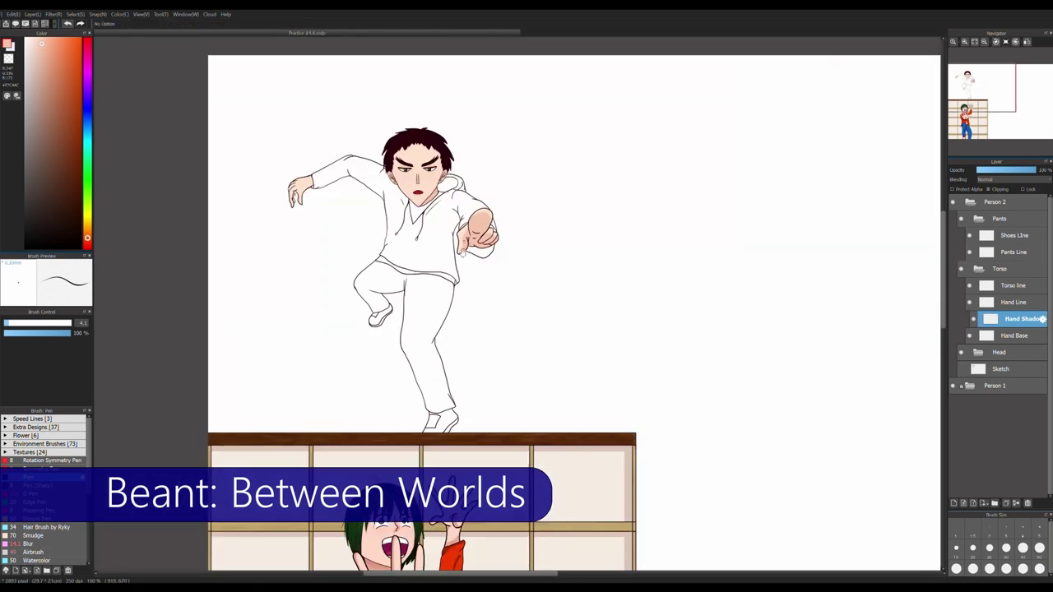
# Shade the rear hand's fingers, thumb, knuckles and wrist on the clipped Hand Shadow layer
pyautogui.scroll(3, 469, 317)
pyautogui.scroll(3, 469, 316)
pyautogui.moveTo(435, 276)
pyautogui.mouseDown()
pyautogui.moveTo(431, 350)
pyautogui.moveTo(410, 375)
pyautogui.moveTo(434, 278)
pyautogui.moveTo(386, 345)
pyautogui.moveTo(401, 395)
pyautogui.moveTo(384, 314)
pyautogui.mouseUp()
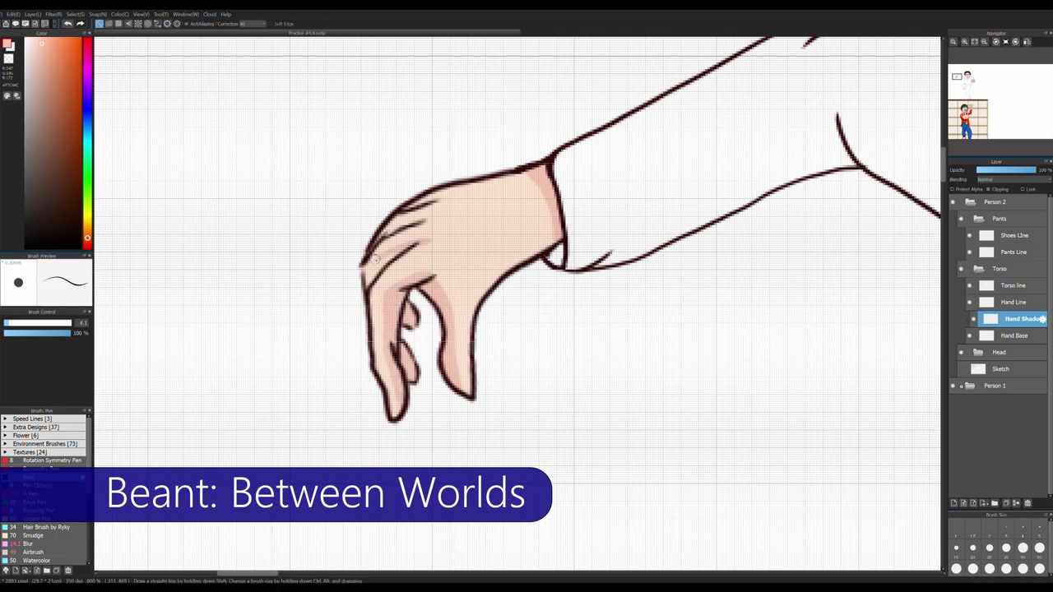
pyautogui.moveTo(380, 240); pyautogui.dragTo(444, 197)
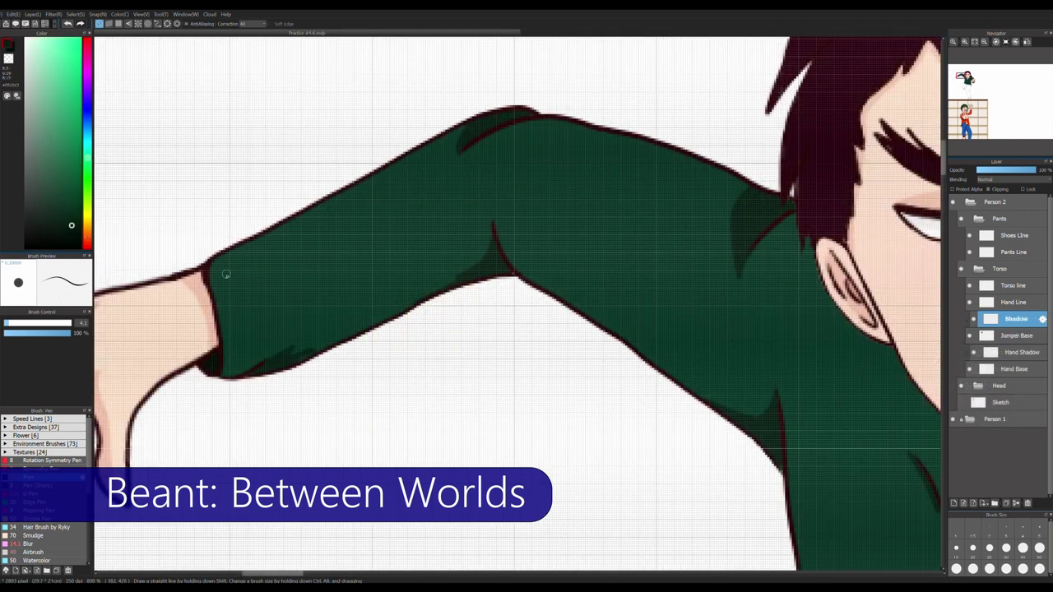
# Paint dark green fold shadows on the jumper's sleeves and darken the hood's interior on the Shadow layer
pyautogui.moveTo(245, 349); pyautogui.dragTo(276, 290)
pyautogui.scroll(-6, 276, 290)
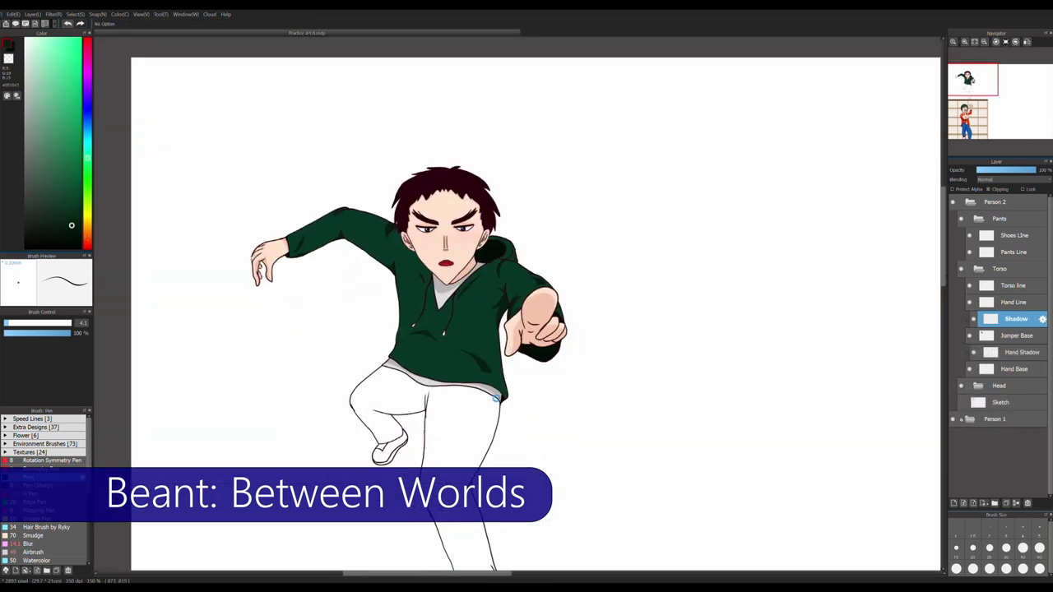
pyautogui.scroll(6, 511, 205)
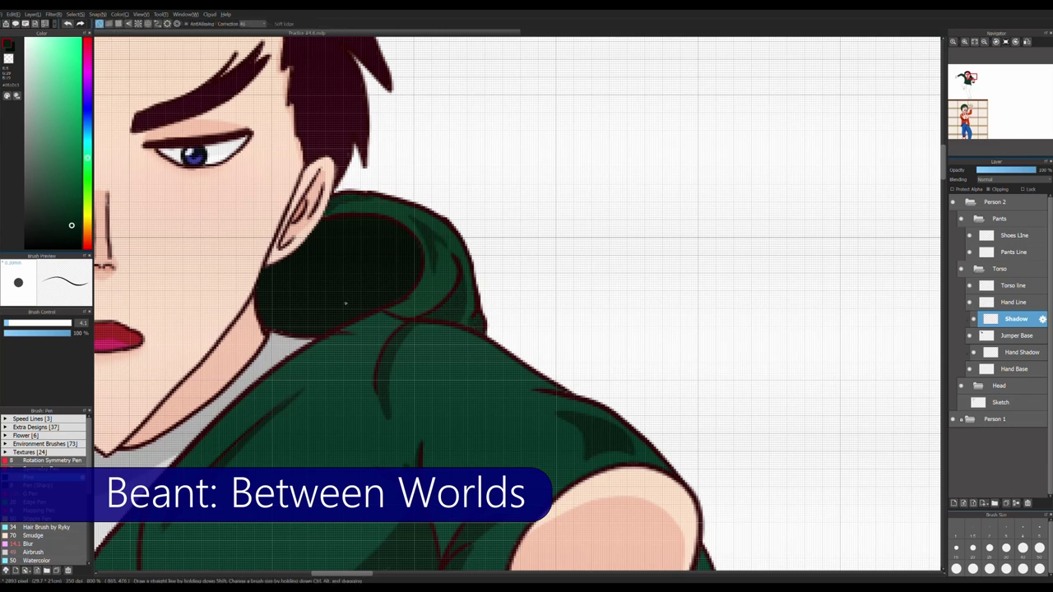
pyautogui.scroll(-6, 348, 302)
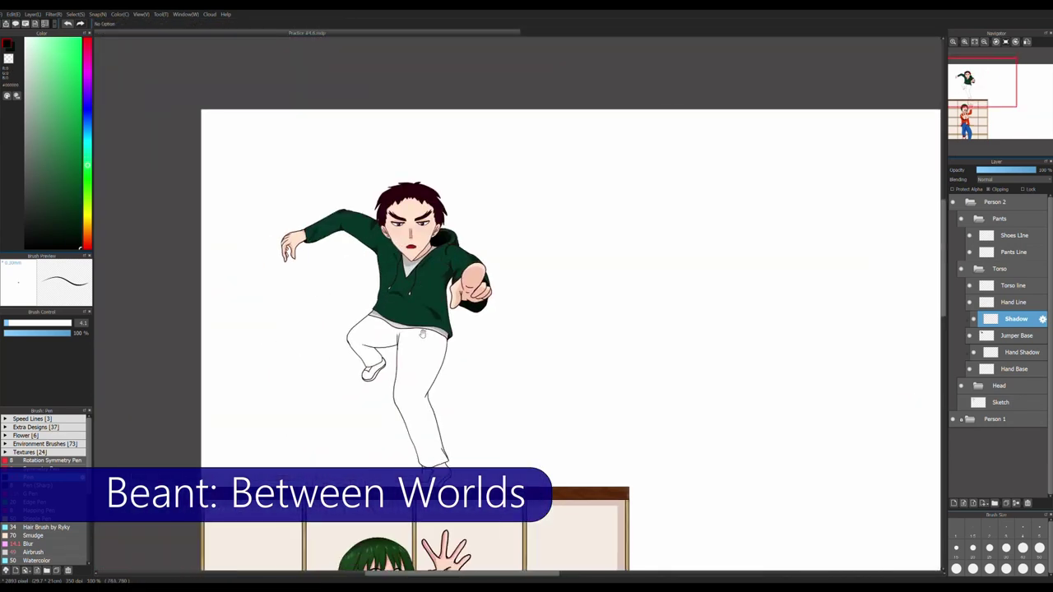
# Shade the pale undershirt at the neckline and hem in darker grey on the Shadow layer
pyautogui.scroll(5, 434, 298)
pyautogui.scroll(-4, 454, 331)
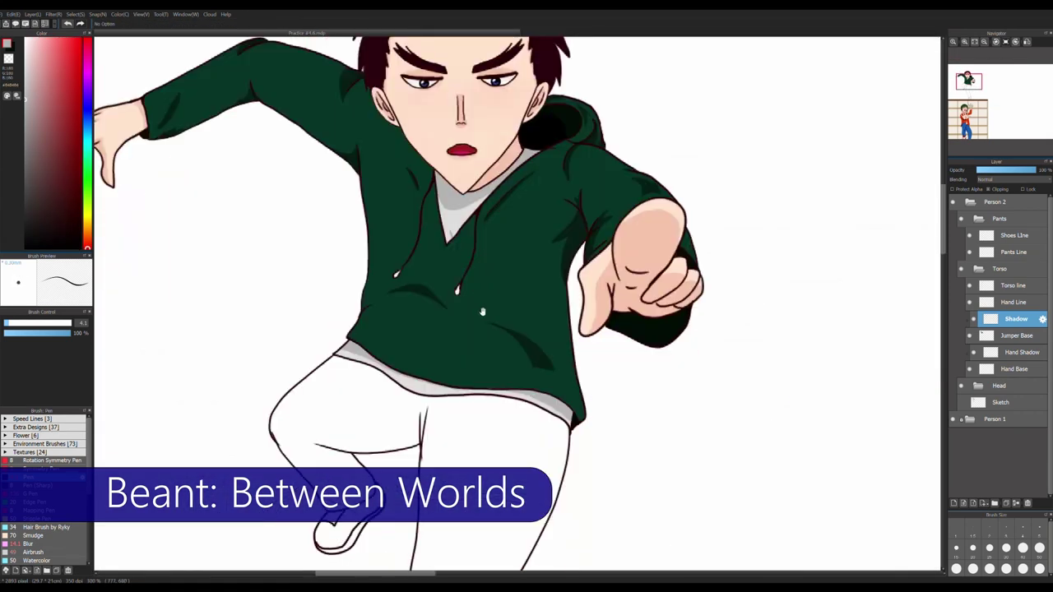
pyautogui.scroll(-2, 448, 148)
pyautogui.scroll(7, 447, 206)
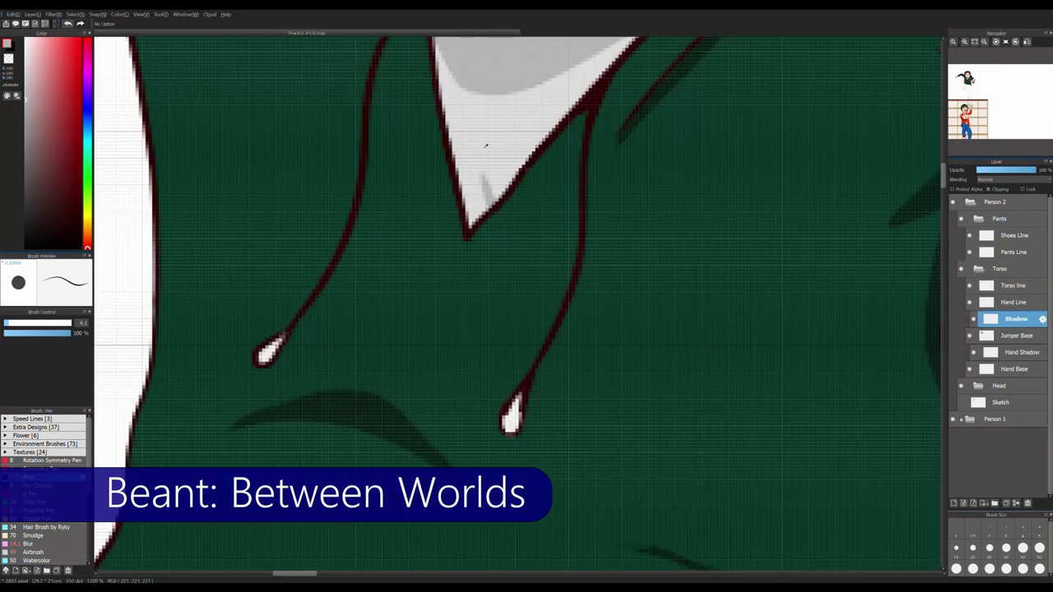
pyautogui.scroll(-8, 674, 296)
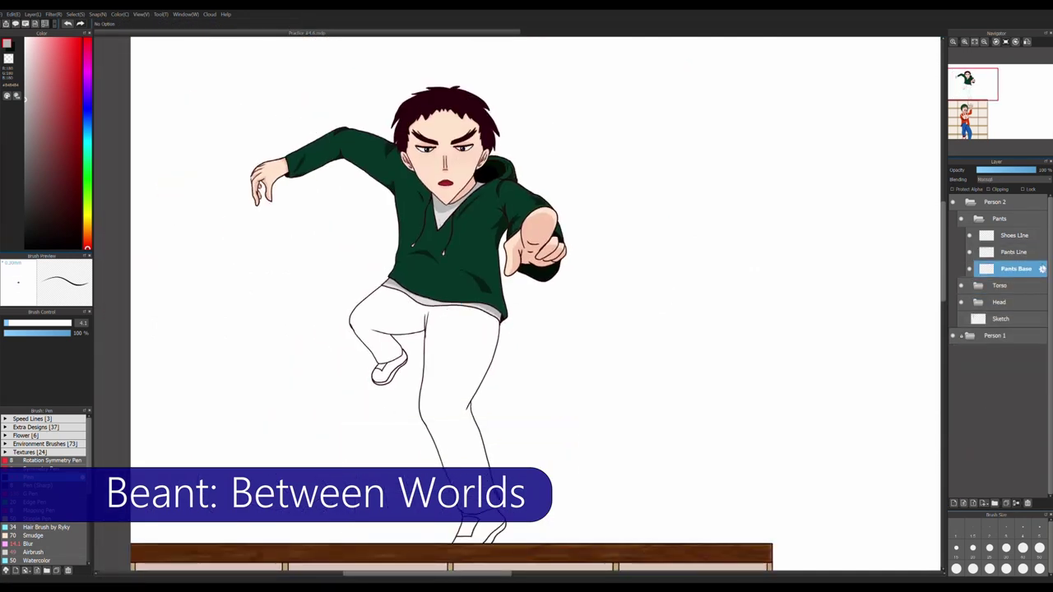
# Fill the trousers with dark reddish brown on the Pants Base layer and touch up gaps along the lines
pyautogui.moveTo(513, 416); pyautogui.dragTo(530, 382)
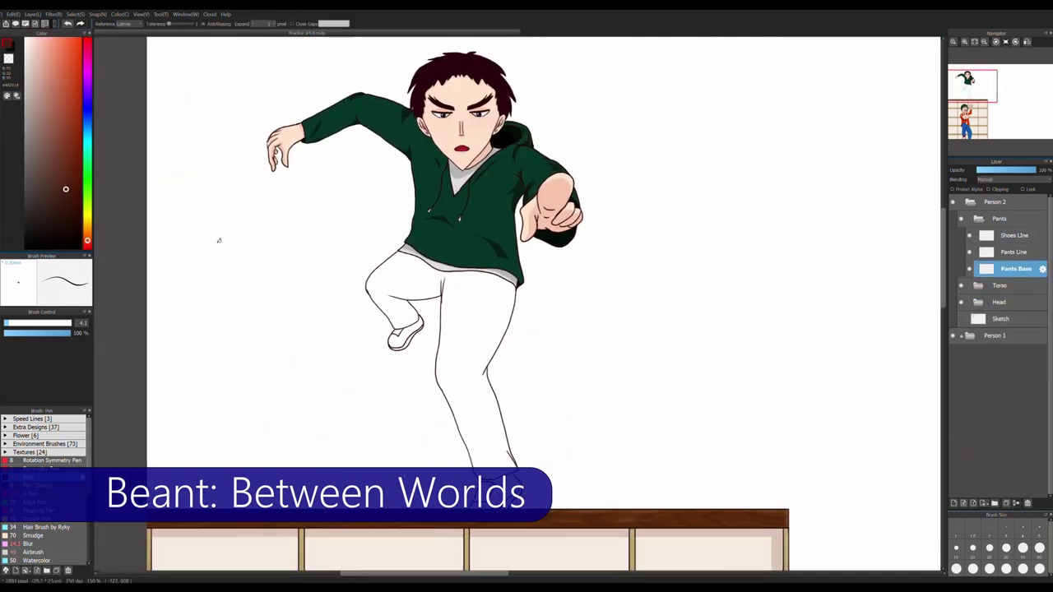
pyautogui.click(474, 335)
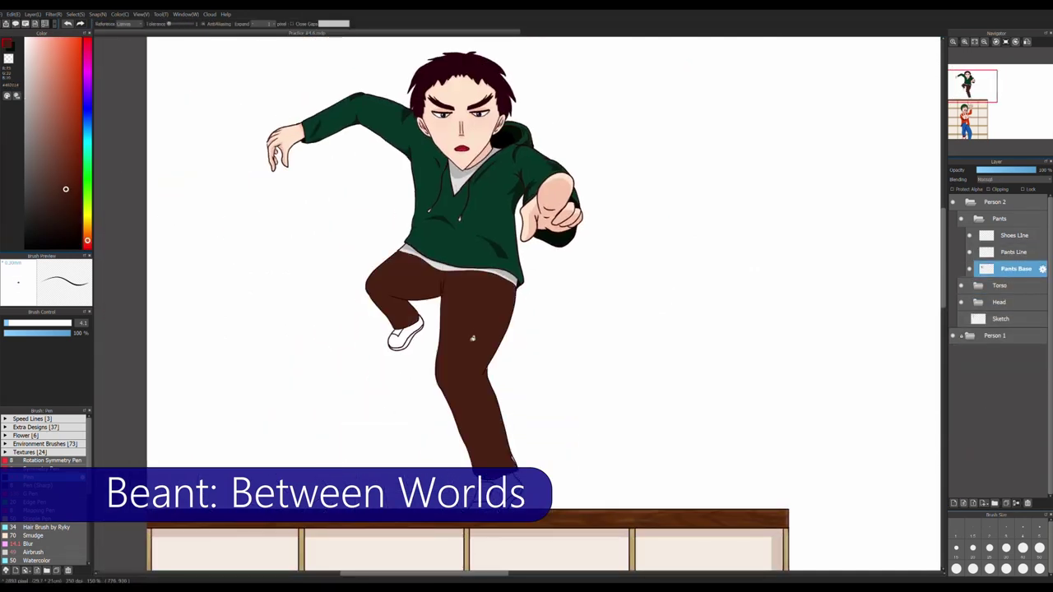
pyautogui.click(80, 158)
pyautogui.click(434, 302)
pyautogui.press('p')
pyautogui.scroll(4, 454, 316)
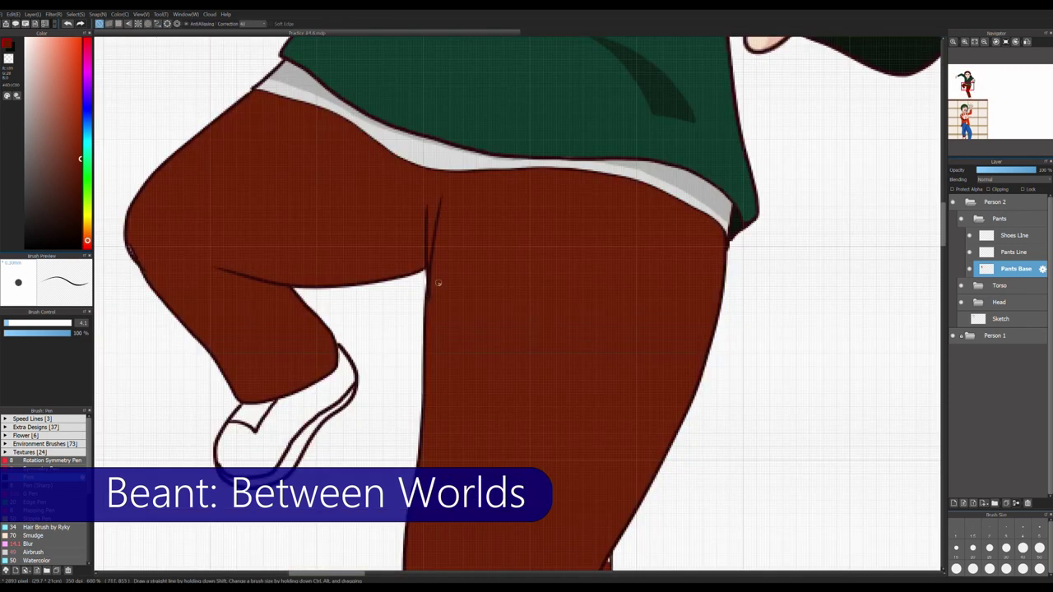
pyautogui.scroll(-5, 551, 366)
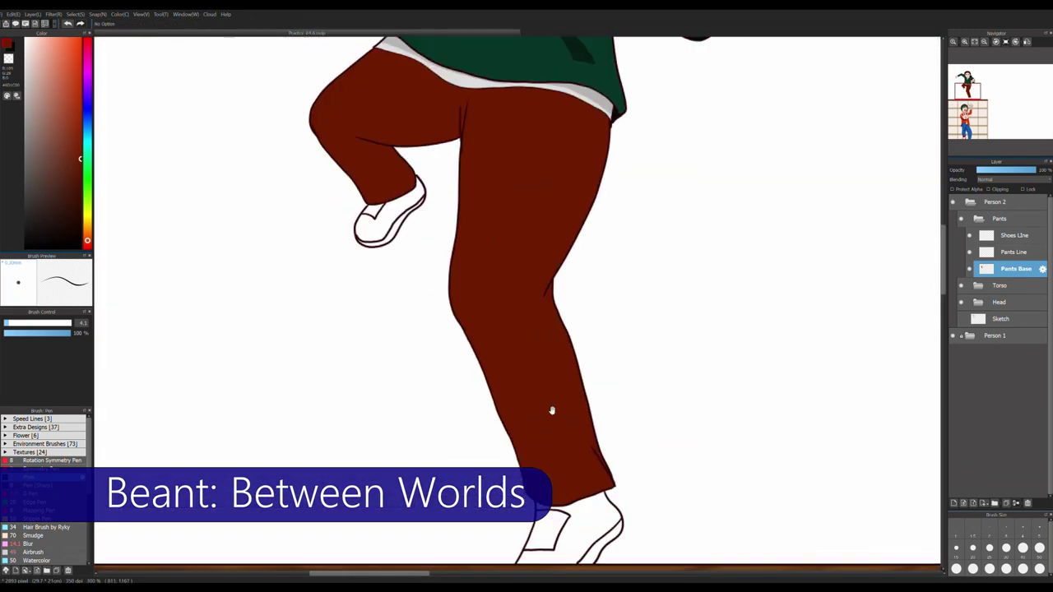
# Add a Shadow layer above Pants Base and fill the raised leg's lower part with darker red
pyautogui.moveTo(551, 366); pyautogui.dragTo(540, 360)
pyautogui.hotkey('ctrl', 'shift', 'n')
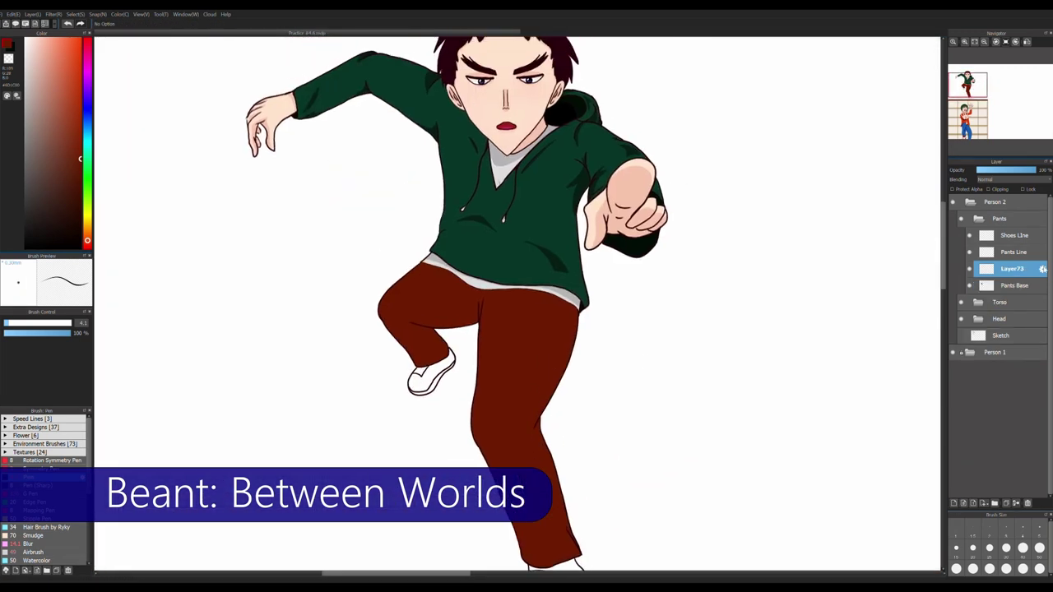
pyautogui.moveTo(644, 361); pyautogui.dragTo(606, 293)
pyautogui.click(74, 174)
pyautogui.scroll(3, 412, 282)
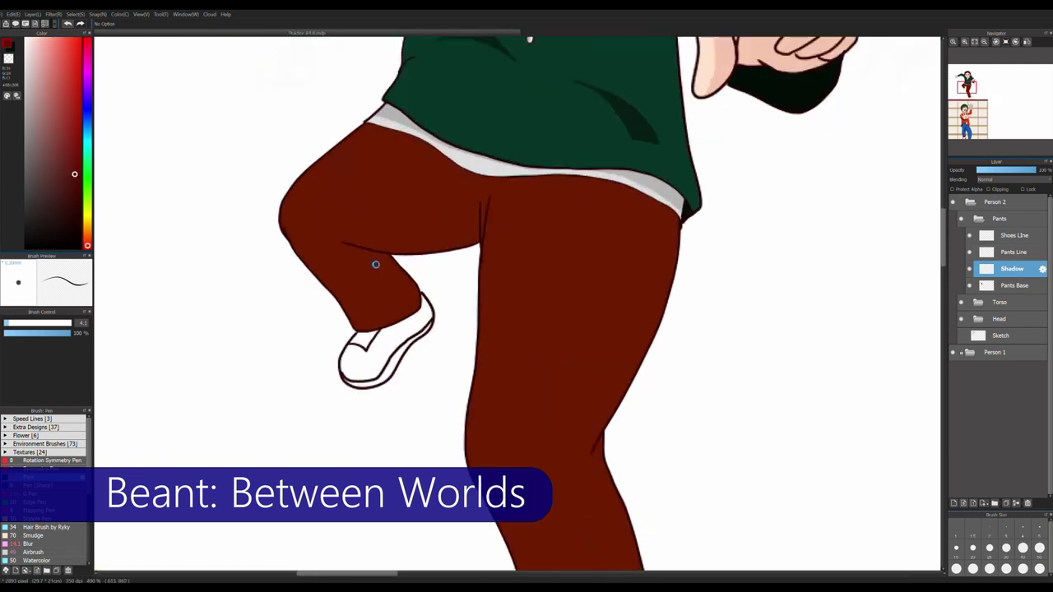
pyautogui.press('g')
pyautogui.click(326, 259)
pyautogui.scroll(-1, 551, 241)
pyautogui.scroll(1, 551, 241)
# Clip the Shadow layer to Pants Base and shade the crotch folds and the raised thigh's underside dark red
pyautogui.press('b')
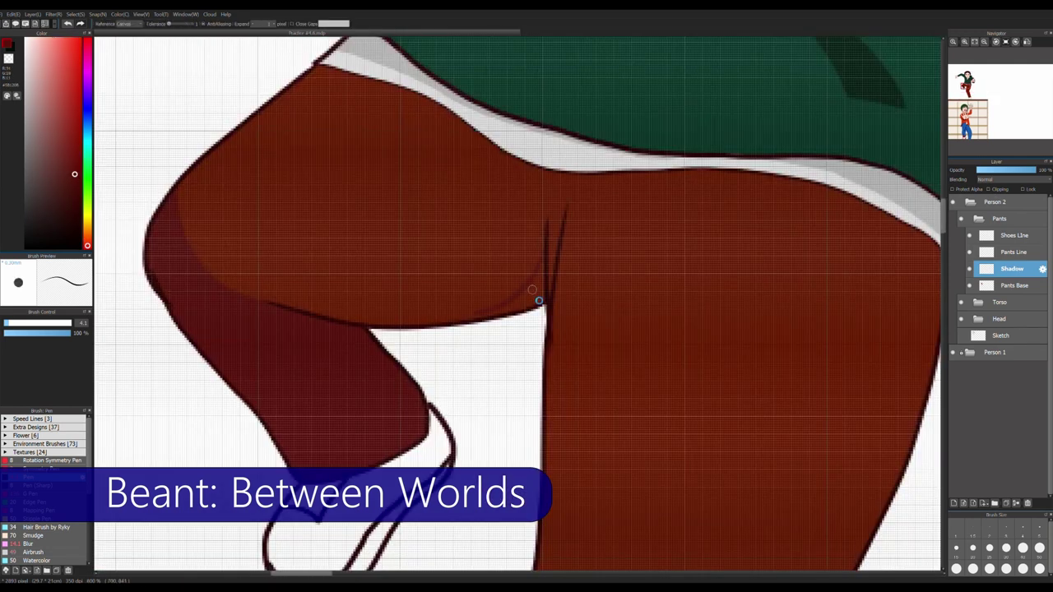
pyautogui.moveTo(558, 240); pyautogui.dragTo(539, 456)
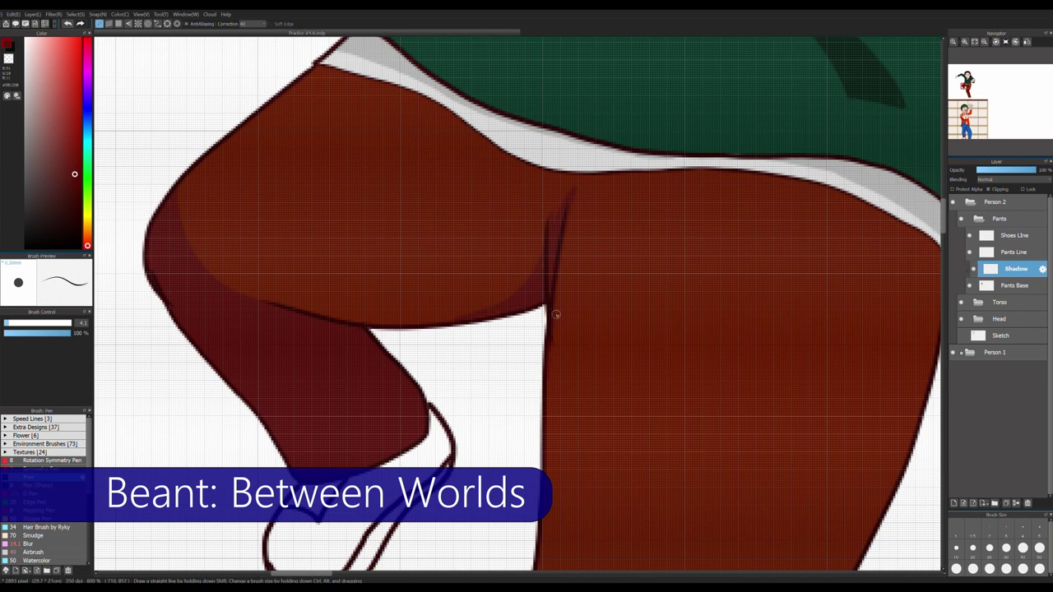
pyautogui.scroll(-2, 571, 376)
pyautogui.scroll(2, 524, 220)
pyautogui.scroll(-1, 524, 221)
# Paint dark red fold shadows above both sides of the standing leg's trouser cuff
pyautogui.moveTo(560, 337); pyautogui.dragTo(586, 383)
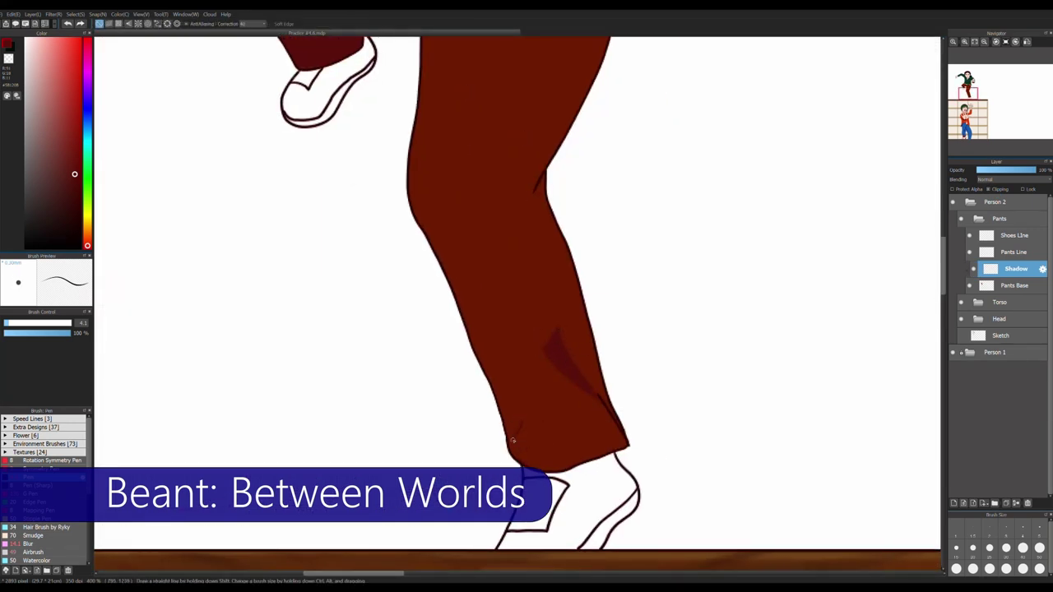
pyautogui.scroll(1, 511, 441)
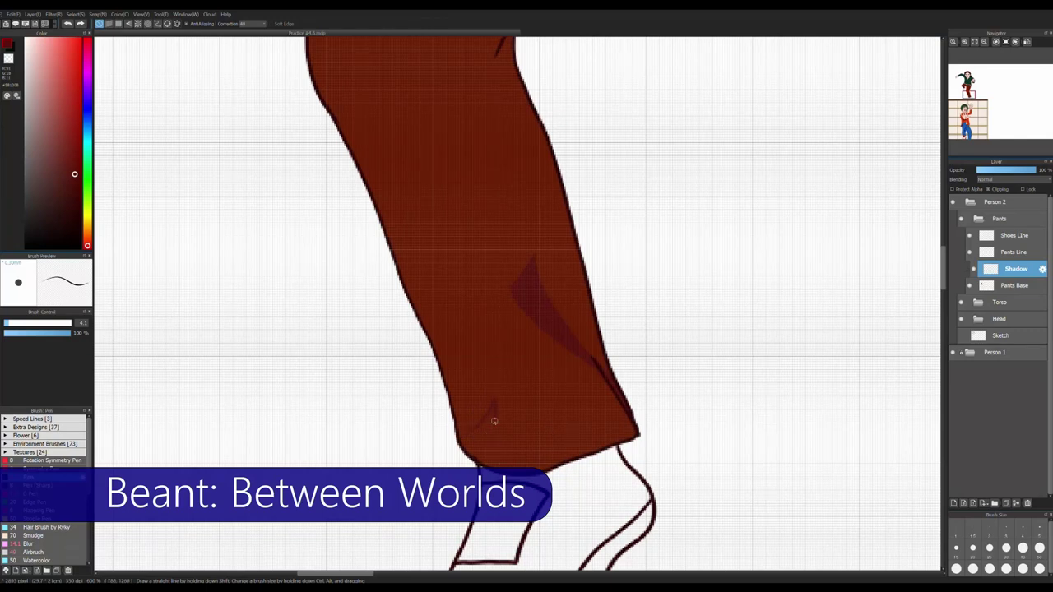
pyautogui.scroll(-1, 489, 423)
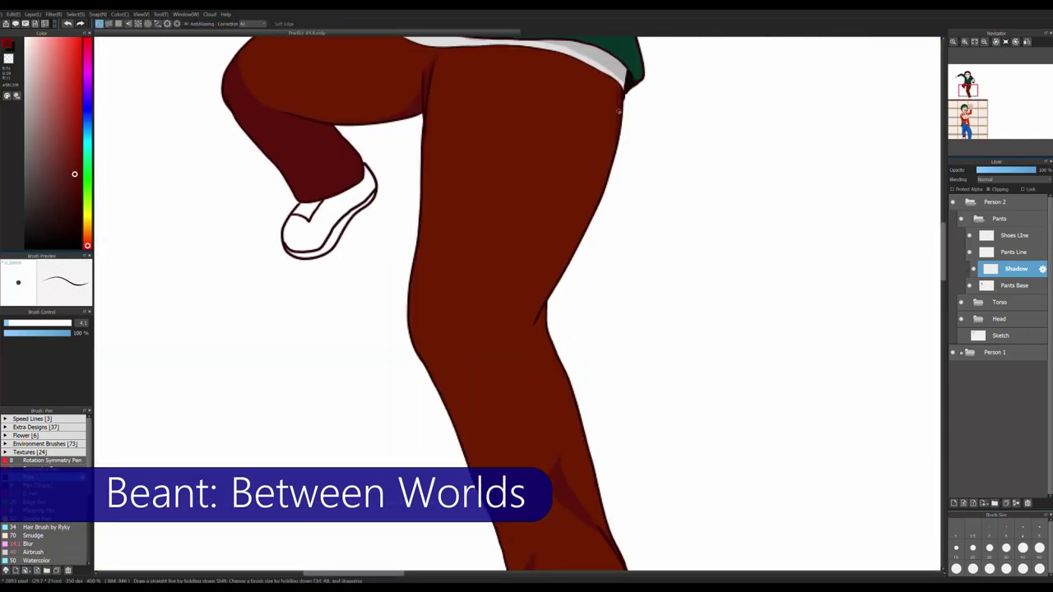
# Paint a tapered dark red fold shadow just below the standing leg's knee
pyautogui.scroll(-3, 433, 291)
pyautogui.scroll(2, 438, 325)
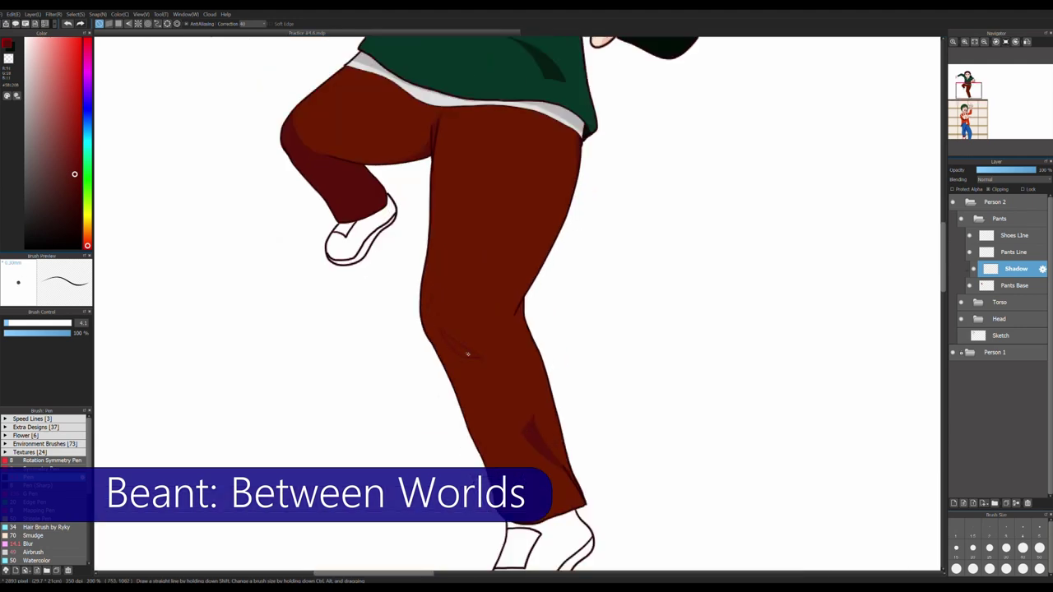
pyautogui.scroll(2, 479, 357)
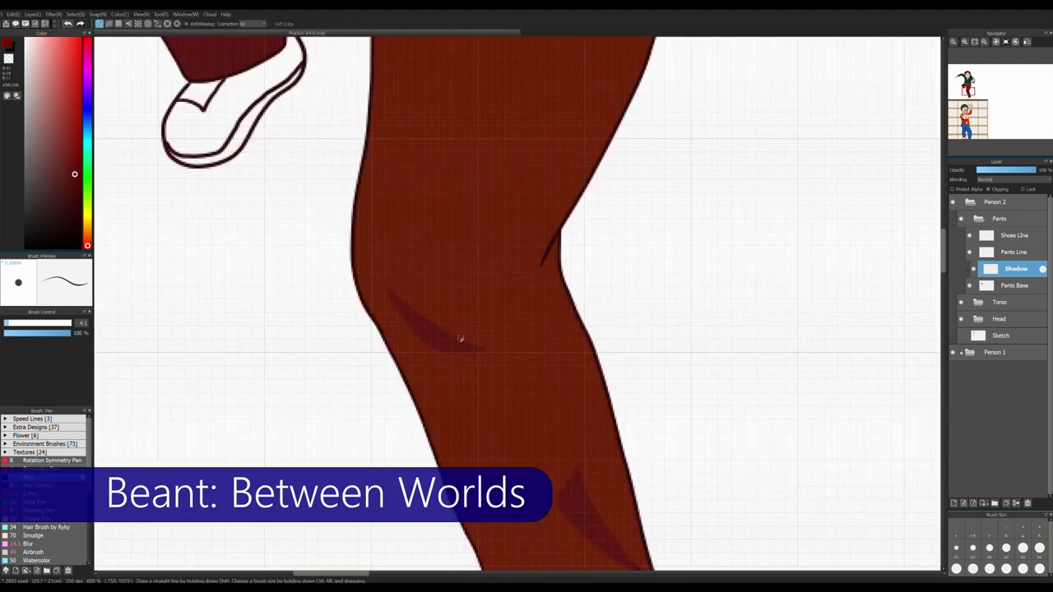
pyautogui.scroll(-3, 469, 347)
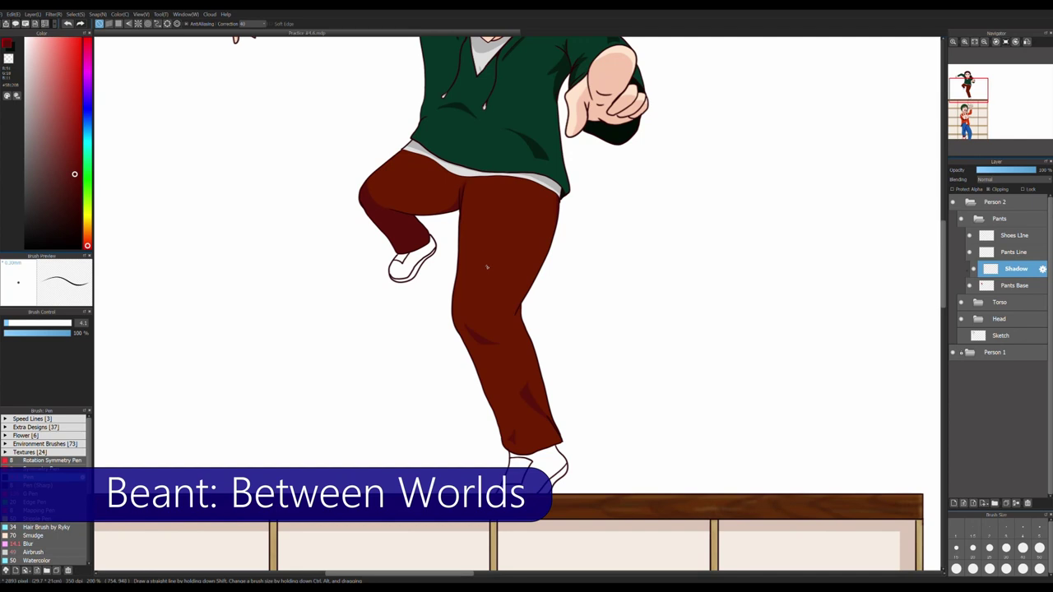
# Shade the standing leg's outer thigh edge and the trousers' waist under the undershirt in dark red
pyautogui.scroll(-3, 488, 279)
pyautogui.scroll(4, 502, 329)
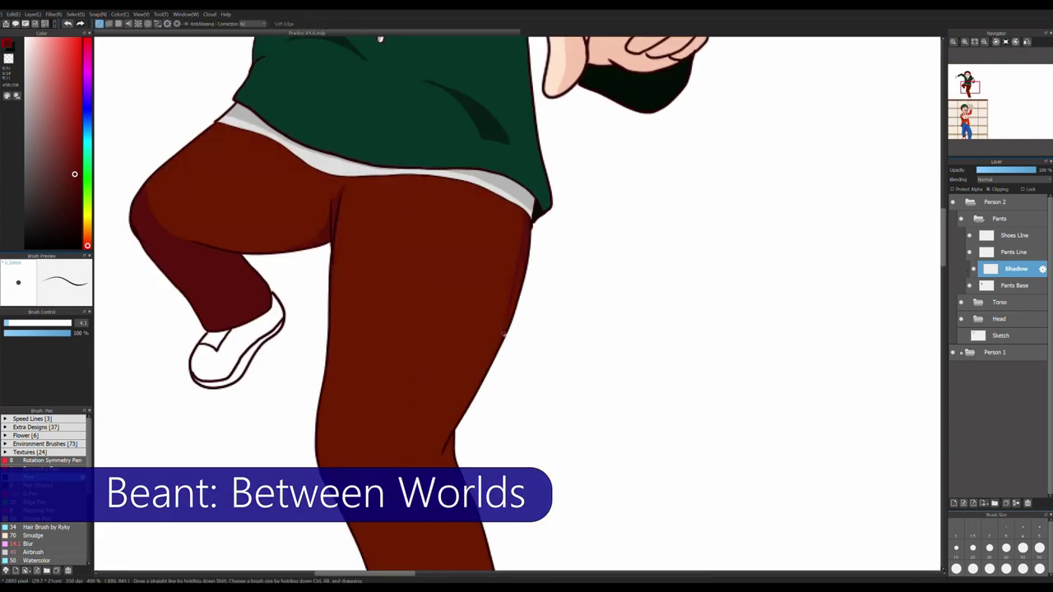
pyautogui.scroll(-2, 517, 298)
pyautogui.scroll(4, 517, 298)
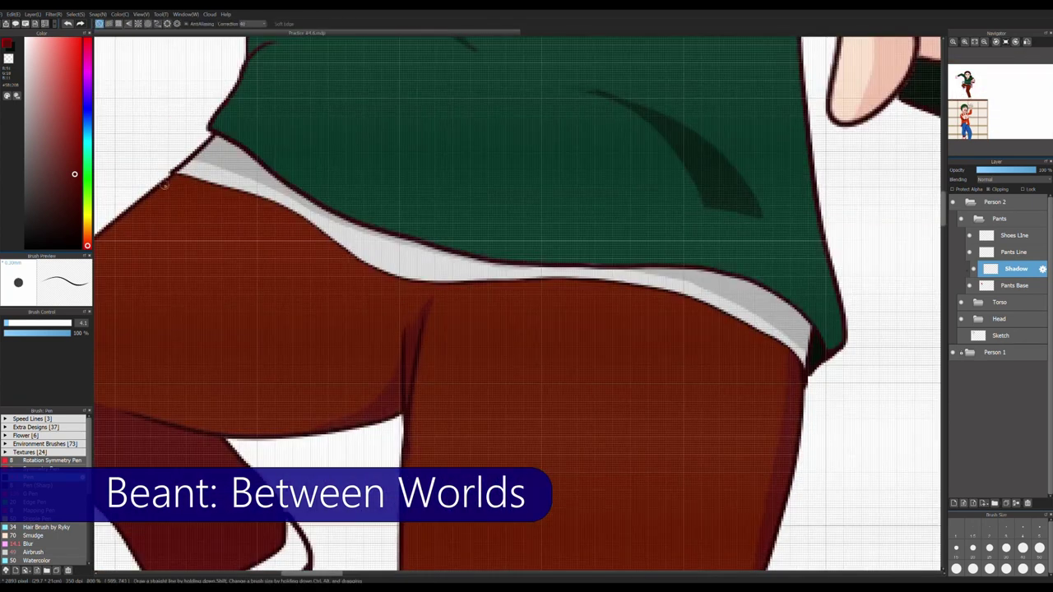
pyautogui.scroll(-4, 712, 340)
# Add a Shoes Base layer above the trouser shadow and fill the uppers of both shoes with near-black brown
pyautogui.hotkey('ctrl', 'shift', 'n')
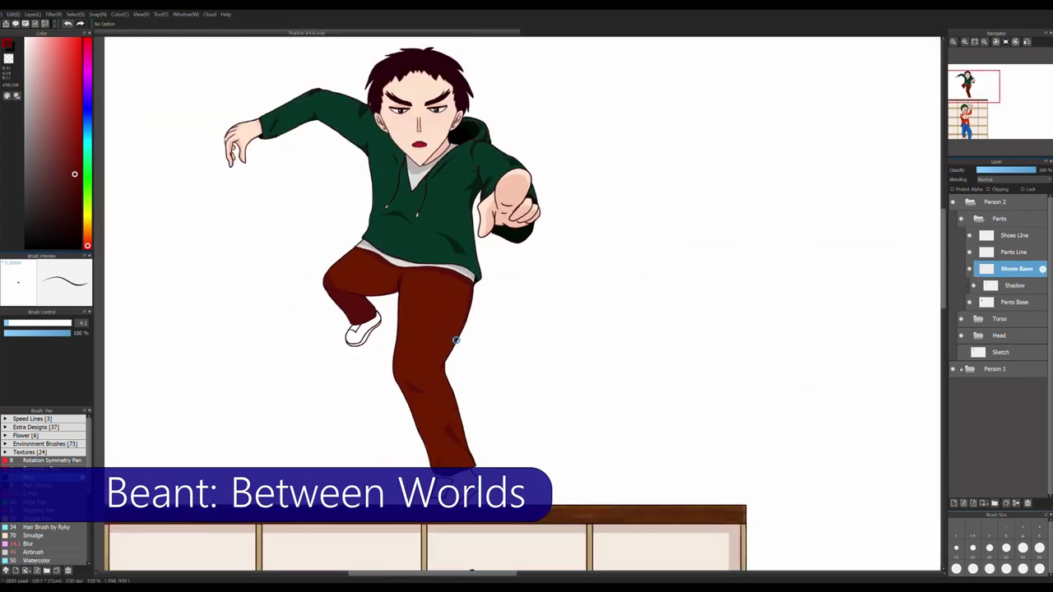
pyautogui.scroll(3, 482, 381)
pyautogui.scroll(-1, 482, 381)
pyautogui.press('g')
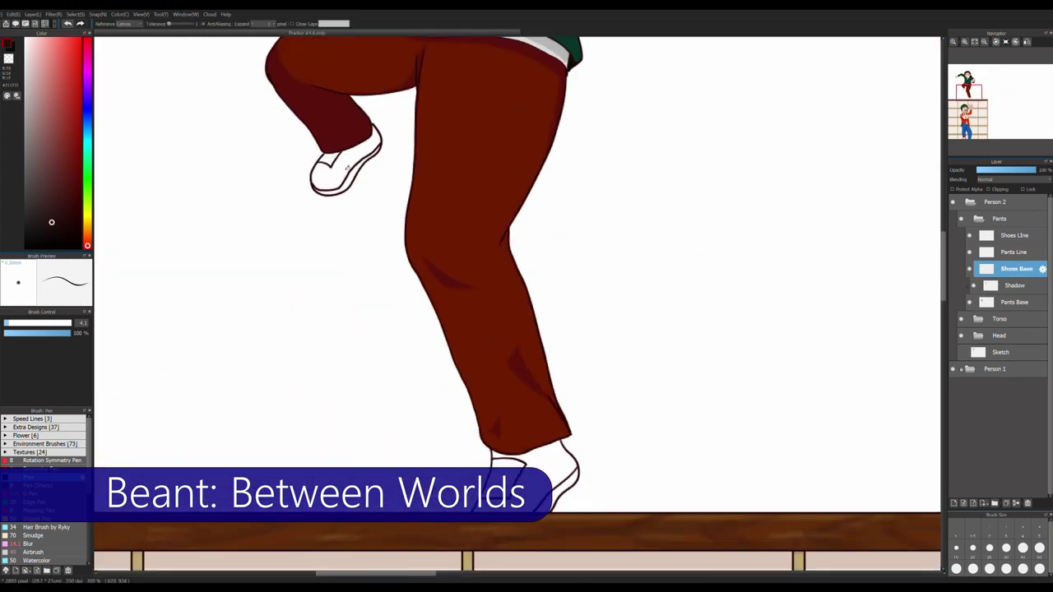
pyautogui.click(344, 169)
pyautogui.click(562, 458)
pyautogui.press('b')
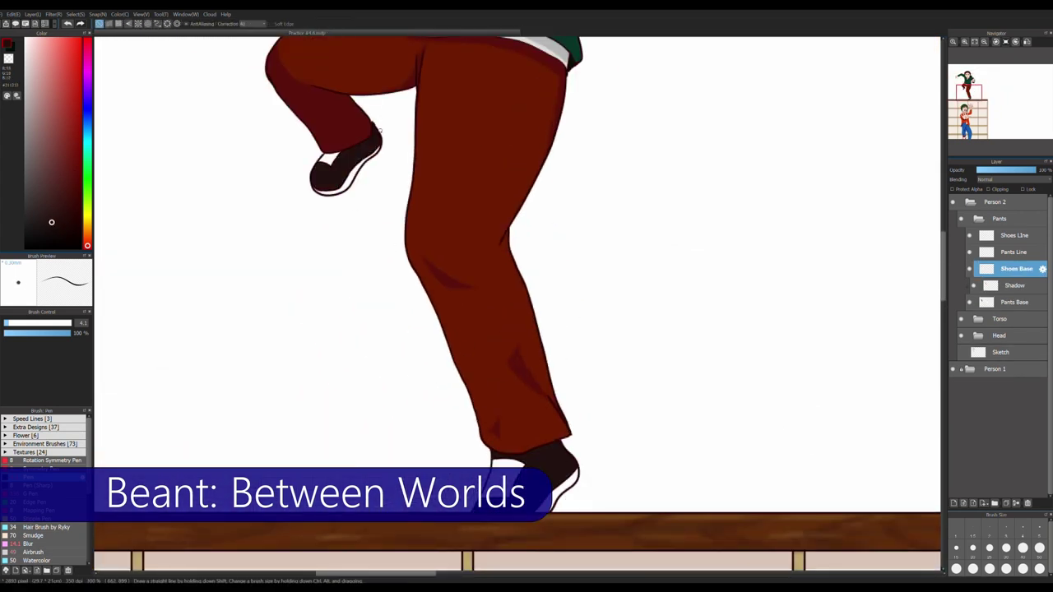
# Touch up gaps in the dark shoe fill and colour the socks and soles white on the Shoes Base layer
pyautogui.scroll(3, 374, 132)
pyautogui.scroll(-4, 374, 135)
pyautogui.press('g')
pyautogui.scroll(2, 401, 274)
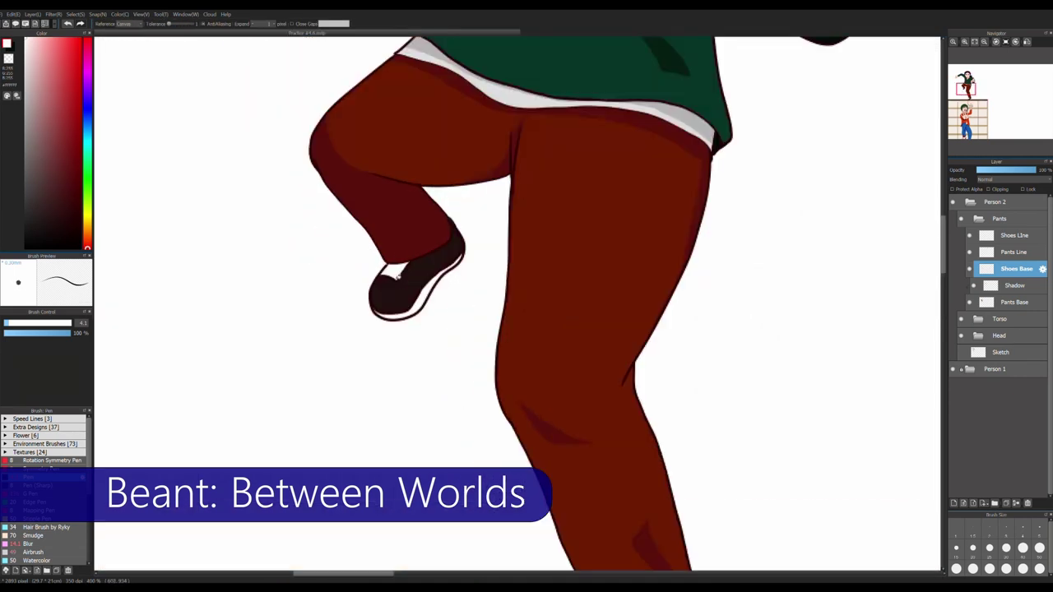
pyautogui.scroll(2, 370, 297)
# Add a layer named Shoes Shadow above Shoes Base and sample the sock colour for shading the shoes
pyautogui.hotkey('ctrl', 'shift', 'n')
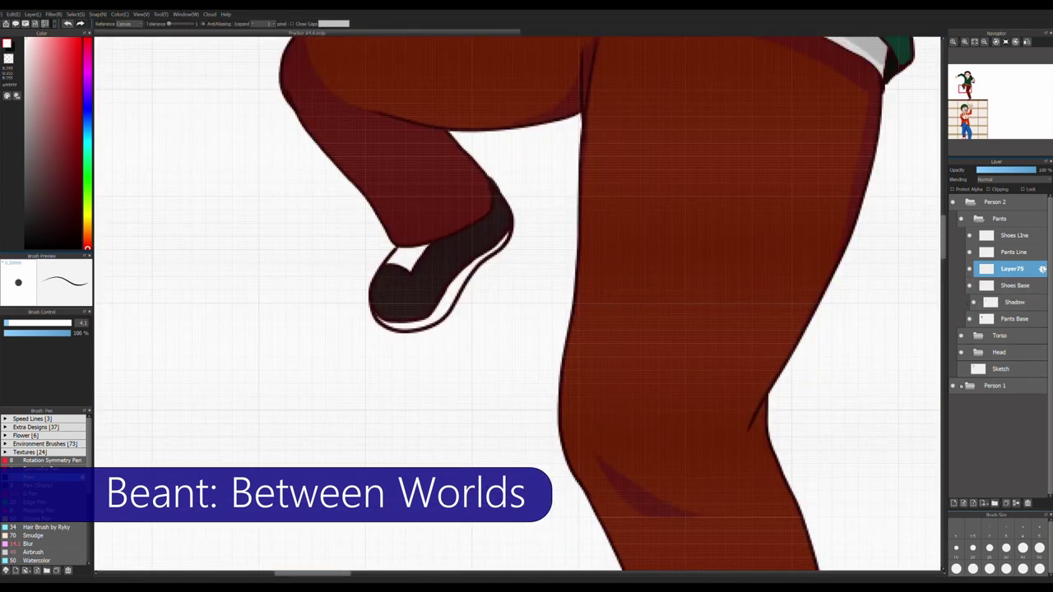
pyautogui.write('Shoes Shadow')
pyautogui.press('Return')
pyautogui.keyDown('alt'); pyautogui.click(384, 268); pyautogui.keyUp('alt')
pyautogui.press('b')
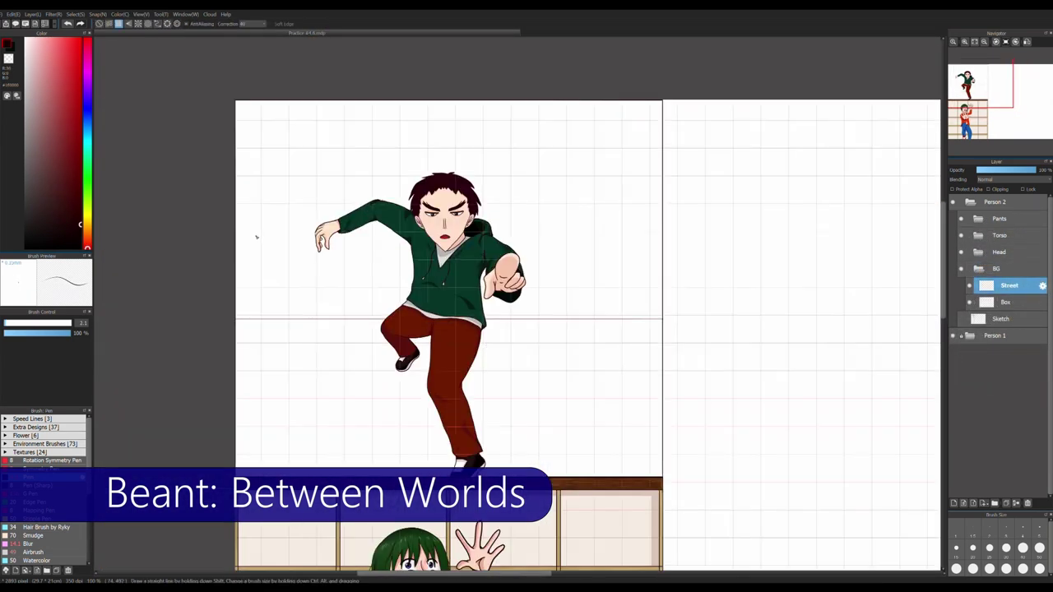
# Rule the fence's horizontal top edge and evenly spaced vertical plank lines left of the character on the Street layer
pyautogui.moveTo(235, 173); pyautogui.dragTo(670, 172)
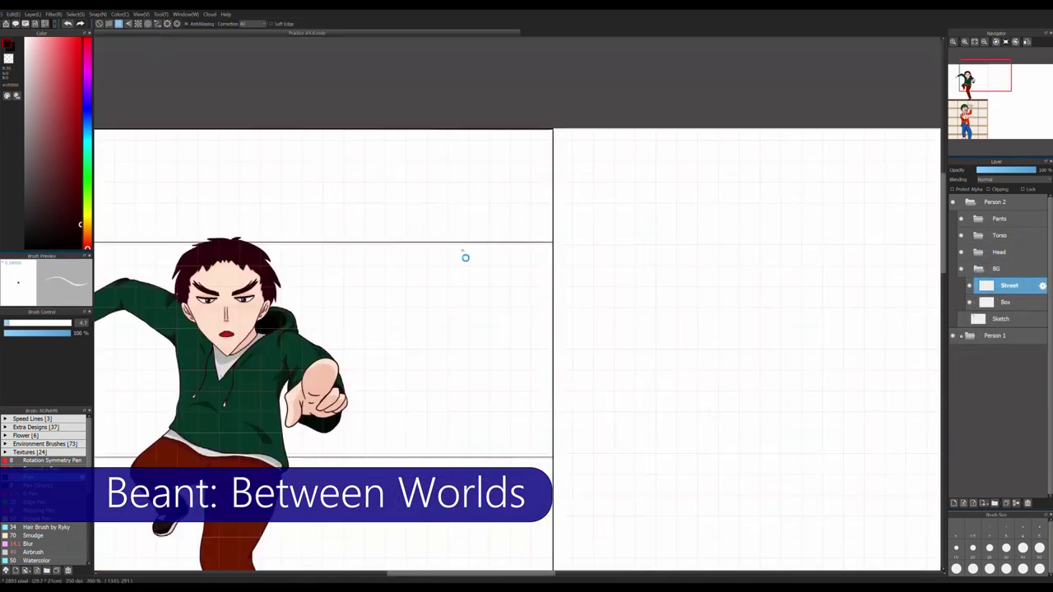
pyautogui.moveTo(198, 215)
pyautogui.mouseDown()
pyautogui.moveTo(198, 428)
pyautogui.moveTo(220, 428)
pyautogui.mouseUp()
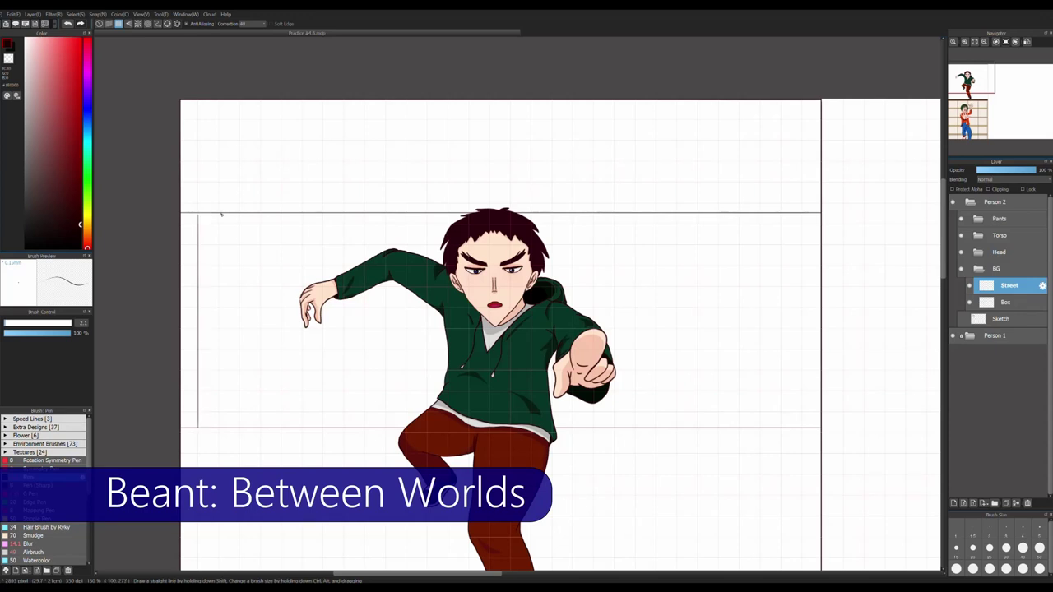
pyautogui.moveTo(241, 215)
pyautogui.mouseDown()
pyautogui.moveTo(241, 428)
pyautogui.moveTo(261, 415)
pyautogui.moveTo(261, 428)
pyautogui.mouseUp()
pyautogui.moveTo(282, 215); pyautogui.dragTo(274, 401)
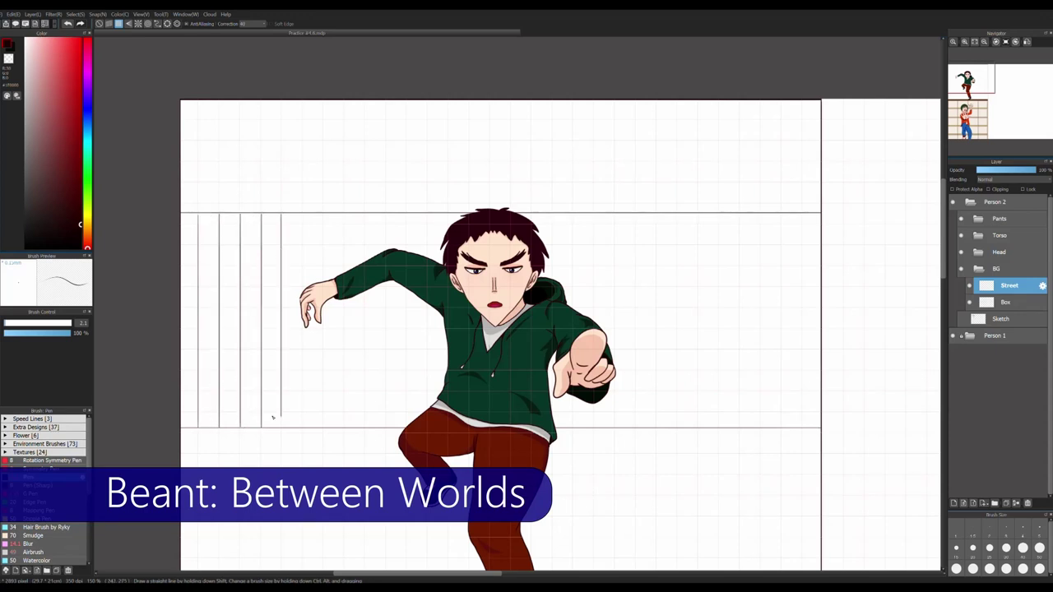
pyautogui.moveTo(301, 214); pyautogui.dragTo(301, 428)
pyautogui.moveTo(323, 215); pyautogui.dragTo(323, 427)
pyautogui.moveTo(345, 215); pyautogui.dragTo(344, 428)
pyautogui.moveTo(366, 213); pyautogui.dragTo(366, 428)
pyautogui.moveTo(385, 215); pyautogui.dragTo(406, 427)
pyautogui.moveTo(426, 214); pyautogui.dragTo(426, 428)
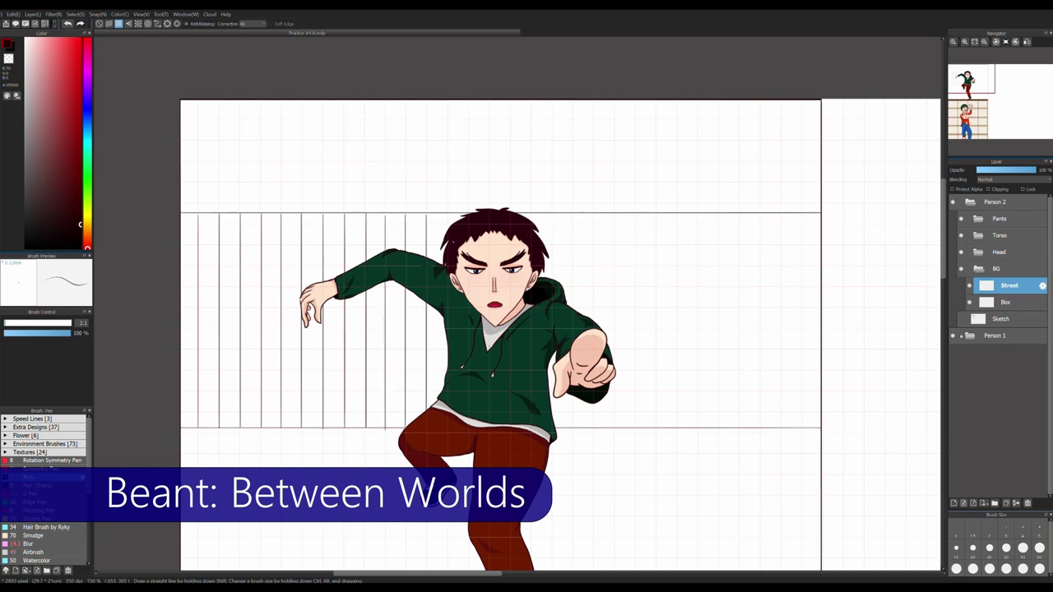
# Continue the evenly spaced vertical plank lines along the fence to the right of the character
pyautogui.moveTo(573, 215)
pyautogui.mouseDown()
pyautogui.moveTo(573, 428)
pyautogui.moveTo(594, 362)
pyautogui.moveTo(593, 428)
pyautogui.mouseUp()
pyautogui.moveTo(613, 215)
pyautogui.mouseDown()
pyautogui.moveTo(614, 428)
pyautogui.moveTo(635, 425)
pyautogui.mouseUp()
pyautogui.moveTo(656, 214)
pyautogui.mouseDown()
pyautogui.moveTo(656, 428)
pyautogui.moveTo(677, 428)
pyautogui.mouseUp()
pyautogui.moveTo(697, 213); pyautogui.dragTo(697, 427)
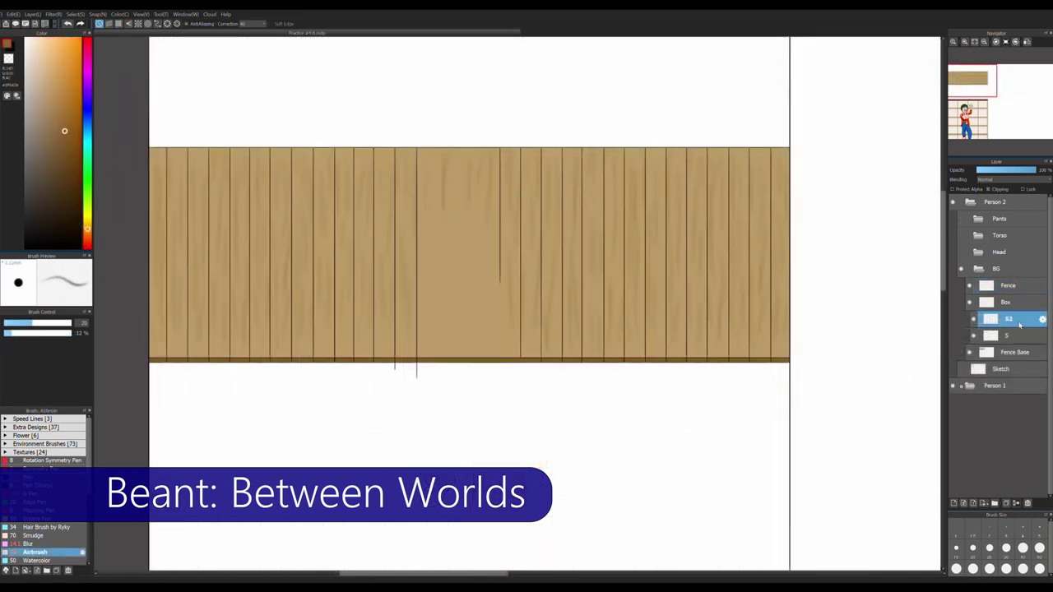
# Airbrush short dark brown vertical wood-grain streaks across the fence planks on the clipped S2 layer, size 20, opacity 54%
pyautogui.keyDown('alt'); pyautogui.click(161, 154); pyautogui.keyUp('alt')
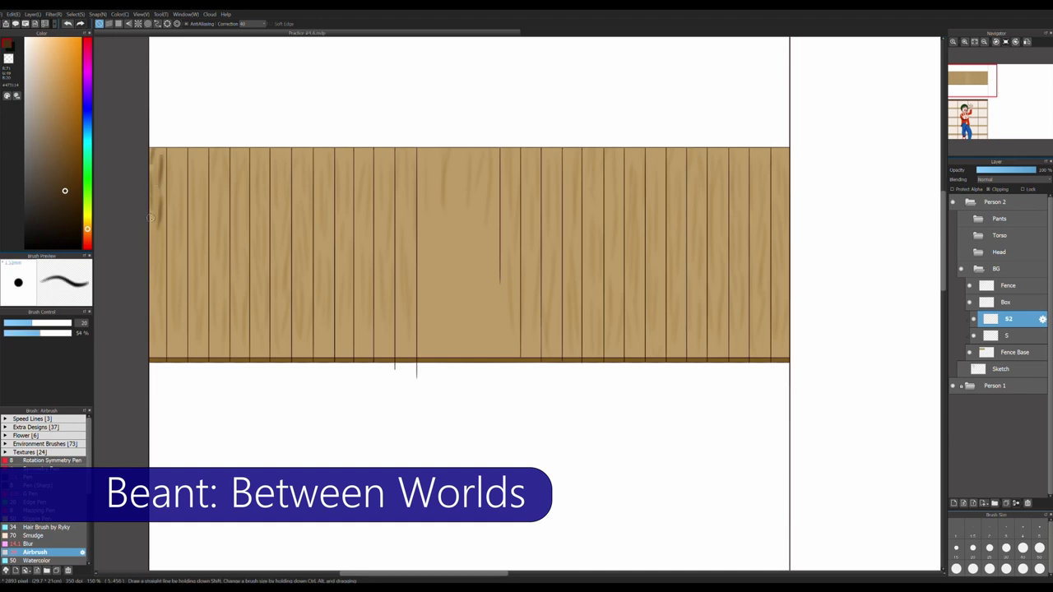
pyautogui.moveTo(171, 150); pyautogui.dragTo(173, 200)
pyautogui.moveTo(180, 213); pyautogui.dragTo(170, 334)
pyautogui.moveTo(195, 159)
pyautogui.mouseDown()
pyautogui.moveTo(194, 201)
pyautogui.moveTo(203, 192)
pyautogui.mouseUp()
pyautogui.moveTo(206, 205)
pyautogui.mouseDown()
pyautogui.moveTo(194, 289)
pyautogui.moveTo(220, 164)
pyautogui.moveTo(202, 341)
pyautogui.mouseUp()
pyautogui.moveTo(217, 162); pyautogui.dragTo(219, 359)
pyautogui.moveTo(240, 148); pyautogui.dragTo(233, 334)
pyautogui.moveTo(263, 163); pyautogui.dragTo(253, 260)
pyautogui.moveTo(260, 221); pyautogui.dragTo(260, 360)
pyautogui.moveTo(283, 148); pyautogui.dragTo(282, 194)
pyautogui.moveTo(278, 201)
pyautogui.mouseDown()
pyautogui.moveTo(276, 242)
pyautogui.moveTo(300, 266)
pyautogui.mouseUp()
pyautogui.moveTo(301, 256); pyautogui.dragTo(302, 344)
pyautogui.moveTo(325, 155); pyautogui.dragTo(324, 205)
pyautogui.moveTo(338, 243); pyautogui.dragTo(337, 306)
pyautogui.moveTo(343, 158); pyautogui.dragTo(343, 232)
pyautogui.moveTo(348, 257); pyautogui.dragTo(348, 334)
pyautogui.moveTo(366, 173); pyautogui.dragTo(367, 266)
pyautogui.moveTo(361, 257); pyautogui.dragTo(362, 345)
pyautogui.moveTo(379, 207); pyautogui.dragTo(378, 260)
pyautogui.moveTo(407, 154); pyautogui.dragTo(409, 301)
pyautogui.moveTo(396, 255); pyautogui.dragTo(396, 329)
pyautogui.moveTo(426, 160); pyautogui.dragTo(426, 206)
pyautogui.moveTo(472, 149)
pyautogui.mouseDown()
pyautogui.moveTo(472, 216)
pyautogui.moveTo(482, 223)
pyautogui.mouseUp()
pyautogui.moveTo(519, 164); pyautogui.dragTo(514, 306)
pyautogui.moveTo(514, 333); pyautogui.dragTo(515, 360)
pyautogui.moveTo(530, 253); pyautogui.dragTo(530, 356)
pyautogui.moveTo(537, 163)
pyautogui.mouseDown()
pyautogui.moveTo(536, 230)
pyautogui.moveTo(540, 199)
pyautogui.mouseUp()
pyautogui.moveTo(557, 148); pyautogui.dragTo(556, 245)
pyautogui.moveTo(552, 216); pyautogui.dragTo(551, 355)
pyautogui.moveTo(571, 148); pyautogui.dragTo(571, 193)
pyautogui.moveTo(580, 160); pyautogui.dragTo(580, 203)
pyautogui.moveTo(569, 206); pyautogui.dragTo(569, 265)
pyautogui.moveTo(565, 265); pyautogui.dragTo(567, 326)
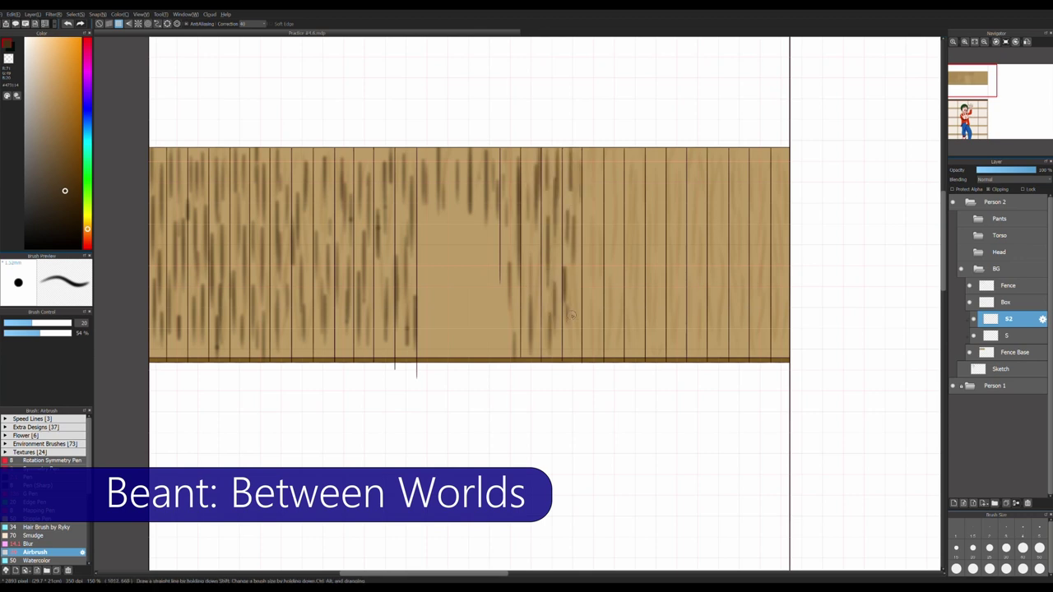
pyautogui.moveTo(592, 148); pyautogui.dragTo(588, 353)
pyautogui.moveTo(616, 173); pyautogui.dragTo(613, 223)
pyautogui.moveTo(619, 152)
pyautogui.mouseDown()
pyautogui.moveTo(602, 246)
pyautogui.moveTo(619, 290)
pyautogui.mouseUp()
pyautogui.moveTo(608, 235); pyautogui.dragTo(613, 351)
pyautogui.moveTo(641, 154); pyautogui.dragTo(636, 219)
pyautogui.moveTo(631, 178); pyautogui.dragTo(631, 250)
pyautogui.moveTo(633, 252); pyautogui.dragTo(632, 355)
pyautogui.moveTo(656, 285); pyautogui.dragTo(655, 353)
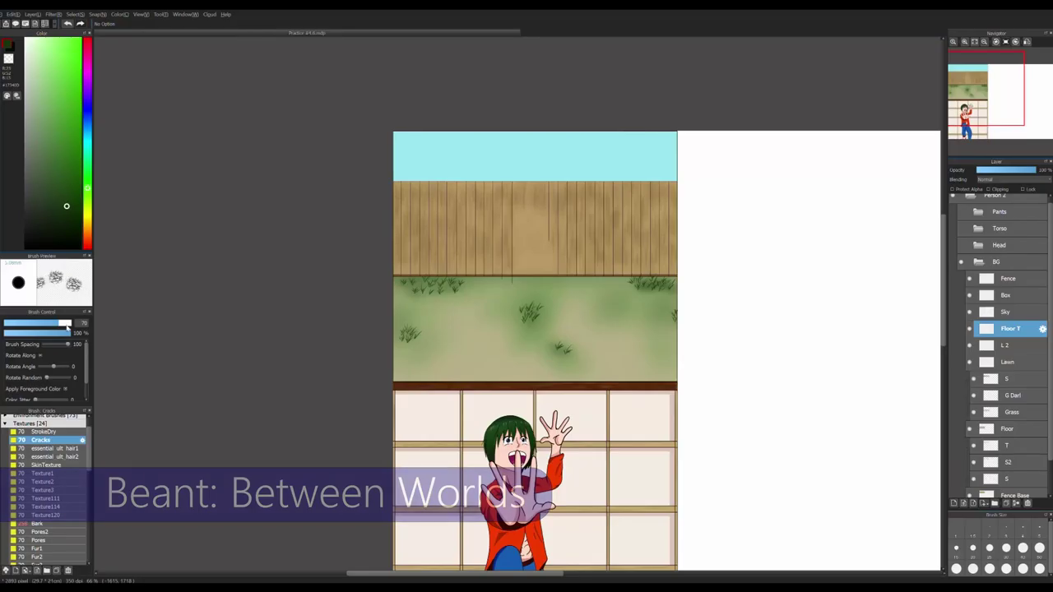
# Texture the ground with the Cracks brush on Floor T, lower the layer's opacity to about 6% and move it below Lawn
pyautogui.hotkey('ctrl', '+')
pyautogui.moveTo(321, 362)
pyautogui.mouseDown()
pyautogui.moveTo(708, 362)
pyautogui.moveTo(807, 255)
pyautogui.mouseUp()
pyautogui.moveTo(461, 247); pyautogui.dragTo(321, 370)
pyautogui.moveTo(412, 247); pyautogui.dragTo(601, 330)
pyautogui.moveTo(1011, 328); pyautogui.dragTo(1012, 413)
pyautogui.moveTo(1035, 169); pyautogui.dragTo(979, 170)
pyautogui.moveTo(1012, 412); pyautogui.dragTo(1009, 362)
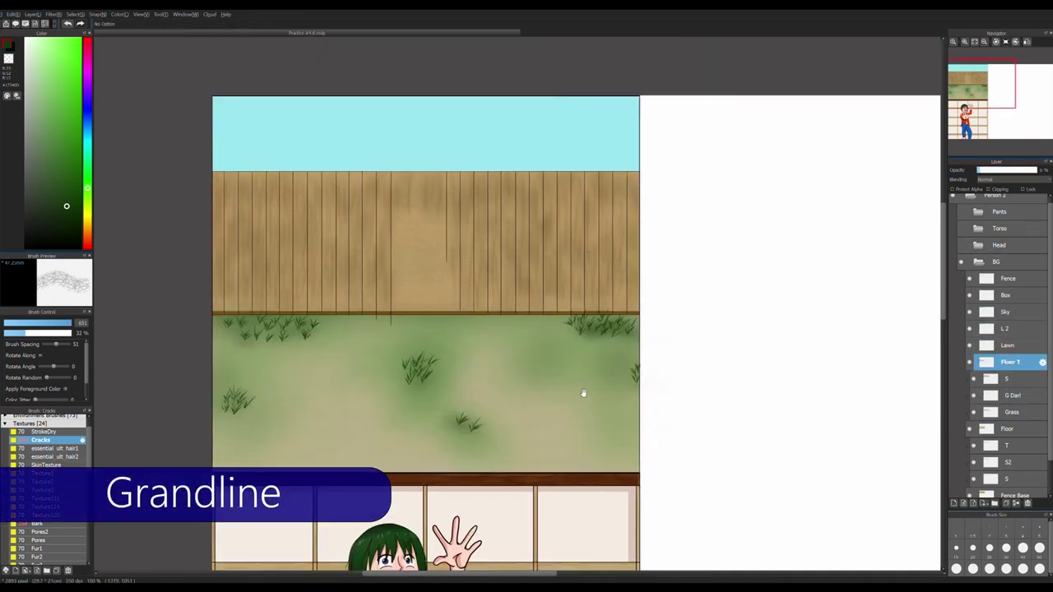
pyautogui.moveTo(585, 393); pyautogui.dragTo(527, 329)
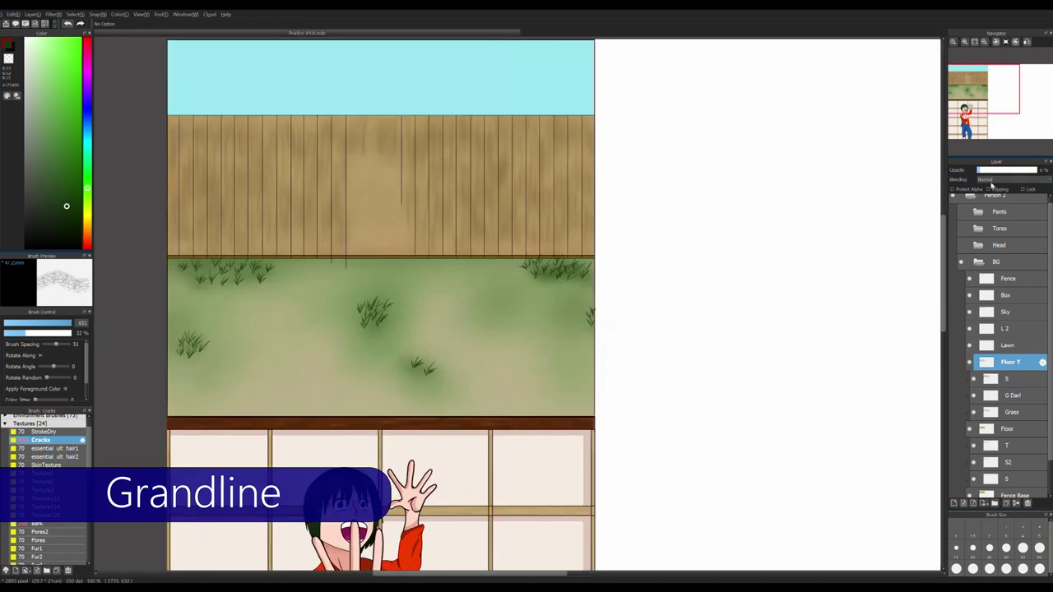
# Add a clipped Sky Shade layer above Sky and apply a vertical linear gradient from pale cyan to teal
pyautogui.scroll(-2, 604, 372)
pyautogui.click(1002, 307)
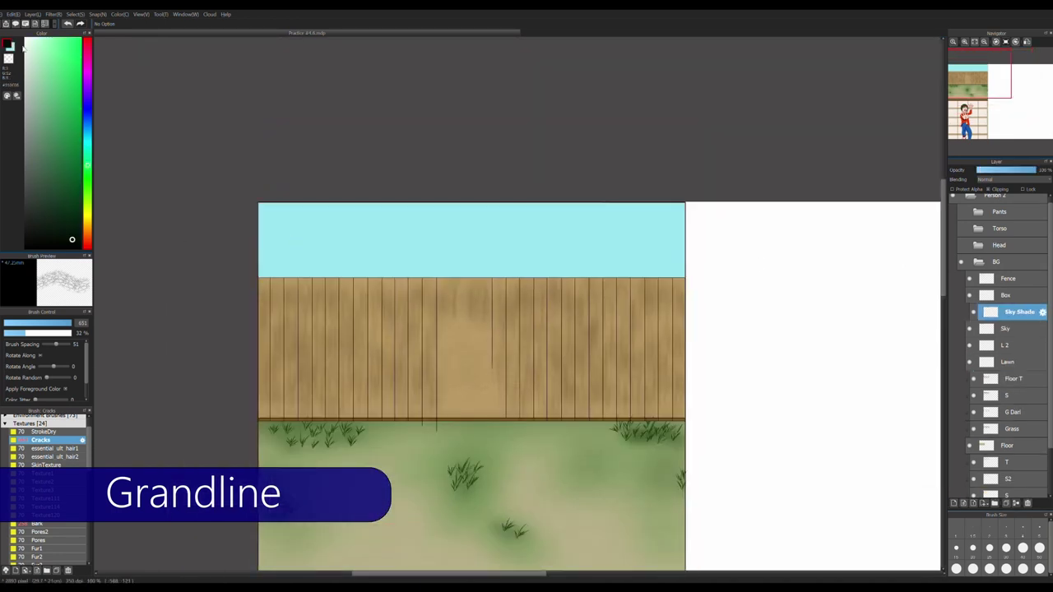
pyautogui.click(86, 146)
pyautogui.click(80, 115)
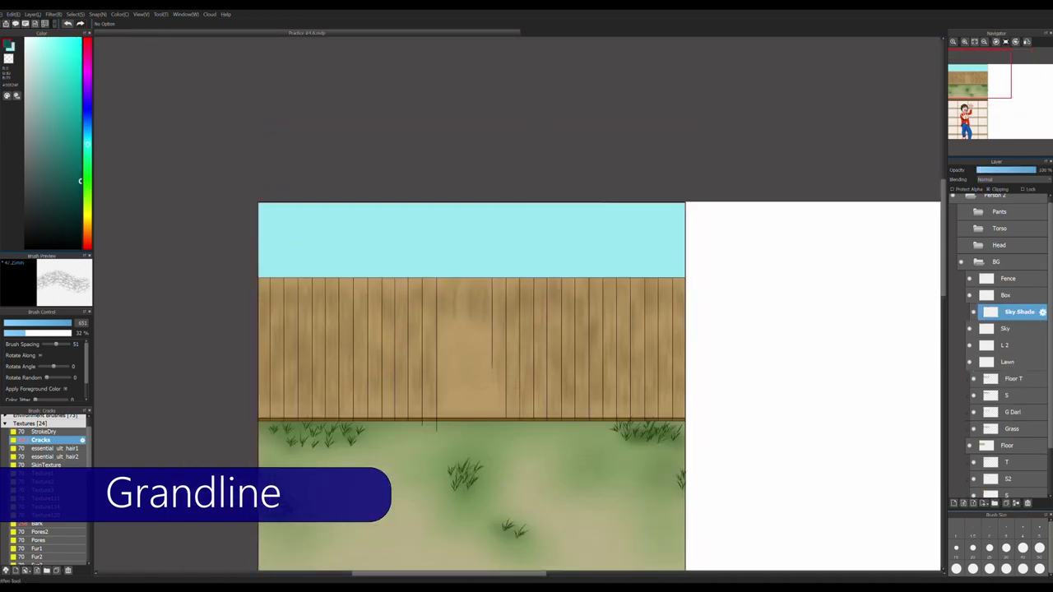
pyautogui.press('g')
pyautogui.moveTo(490, 272); pyautogui.dragTo(491, 247)
# Add a Clouds layer above Sky Shade and paint soft white clouds across the sky with the Cloud 2 brush
pyautogui.hotkey('ctrl', 'shift', 'n')
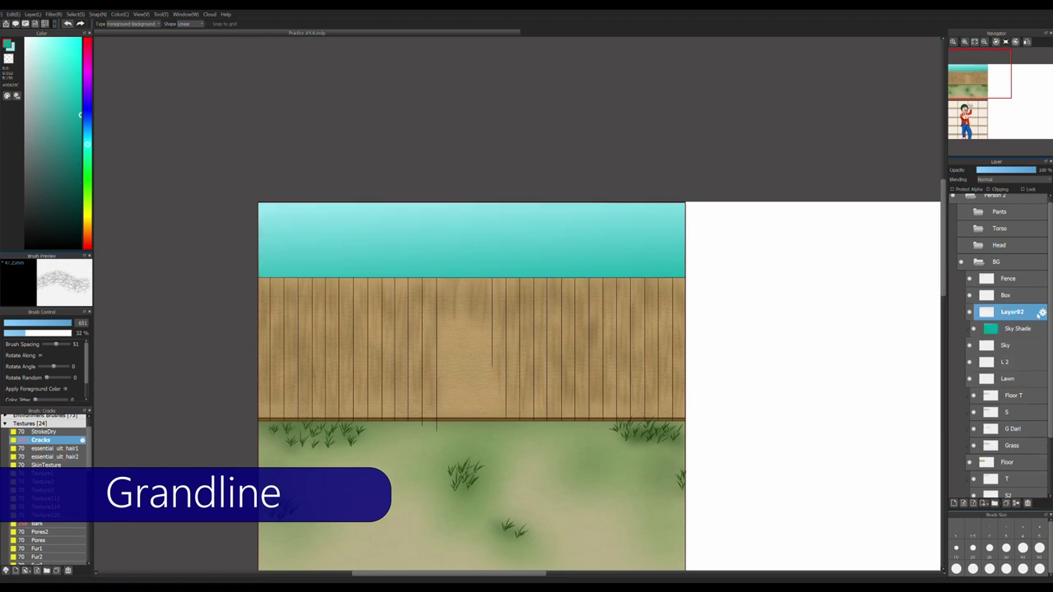
pyautogui.scroll(3, 49, 444)
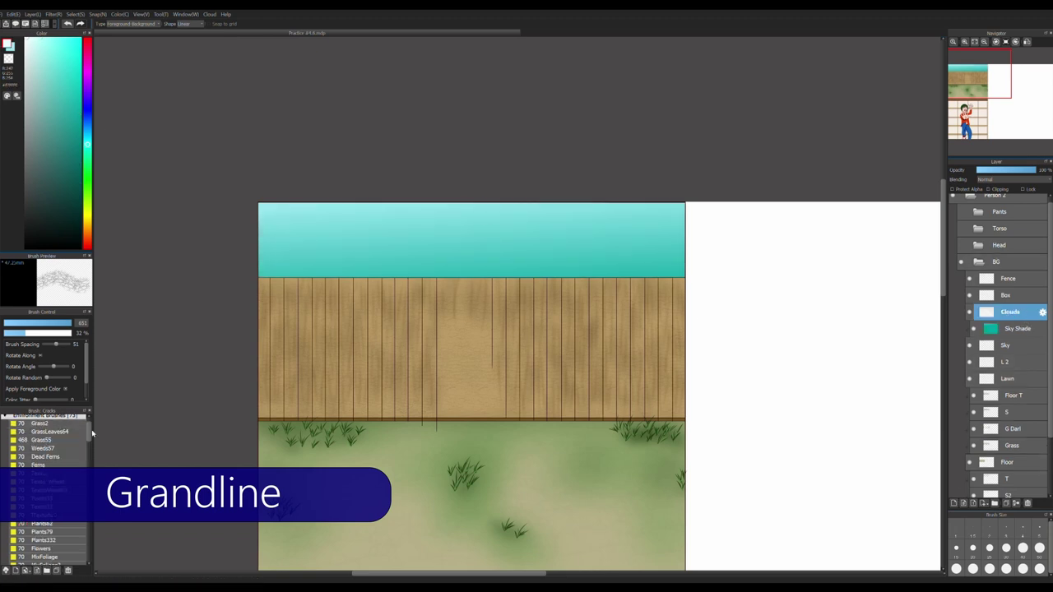
pyautogui.click(41, 439)
pyautogui.moveTo(269, 226)
pyautogui.mouseDown()
pyautogui.moveTo(278, 212)
pyautogui.moveTo(258, 216)
pyautogui.moveTo(654, 211)
pyautogui.moveTo(617, 235)
pyautogui.moveTo(539, 255)
pyautogui.mouseUp()
# Add a Blend Colours layer clipped above Sky Shade and pick a soft blue for the Airbrush
pyautogui.hotkey('ctrl', 'shift', 'n')
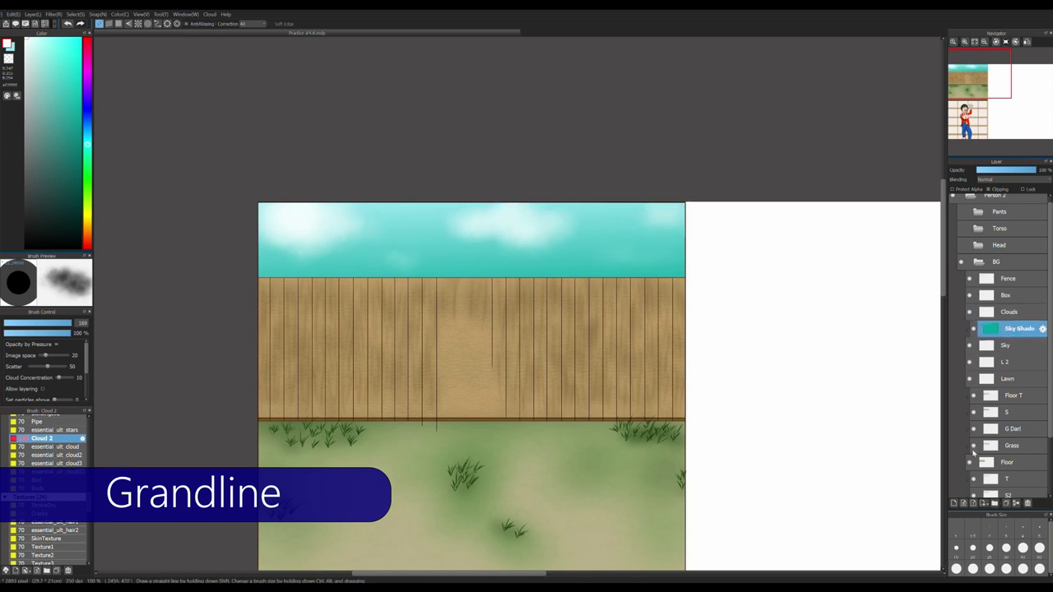
pyautogui.click(87, 125)
pyautogui.click(48, 78)
pyautogui.scroll(10, 45, 493)
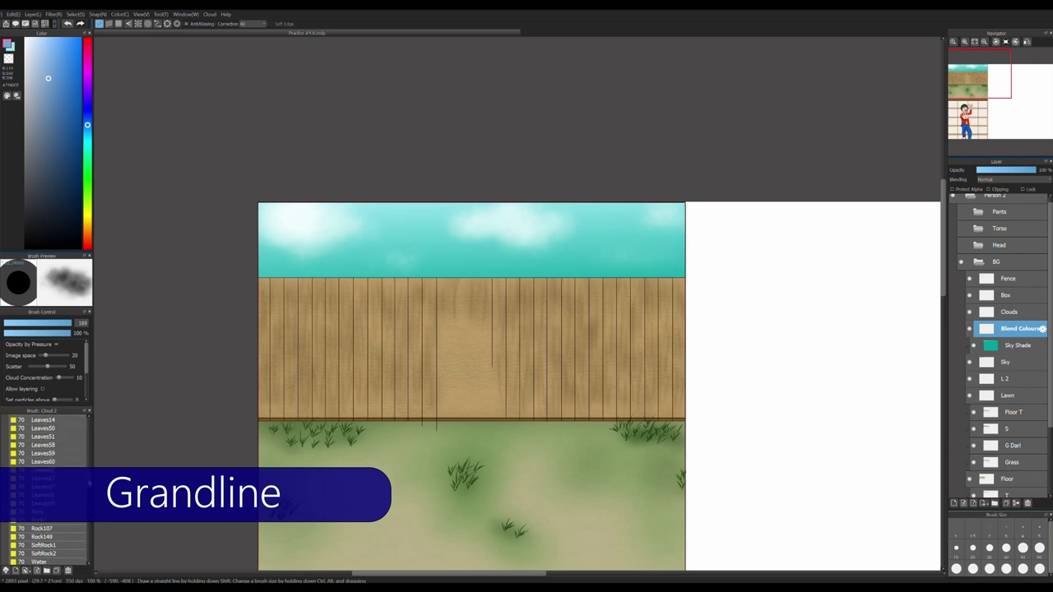
pyautogui.click(37, 549)
pyautogui.moveTo(49, 323); pyautogui.dragTo(59, 323)
pyautogui.click(996, 189)
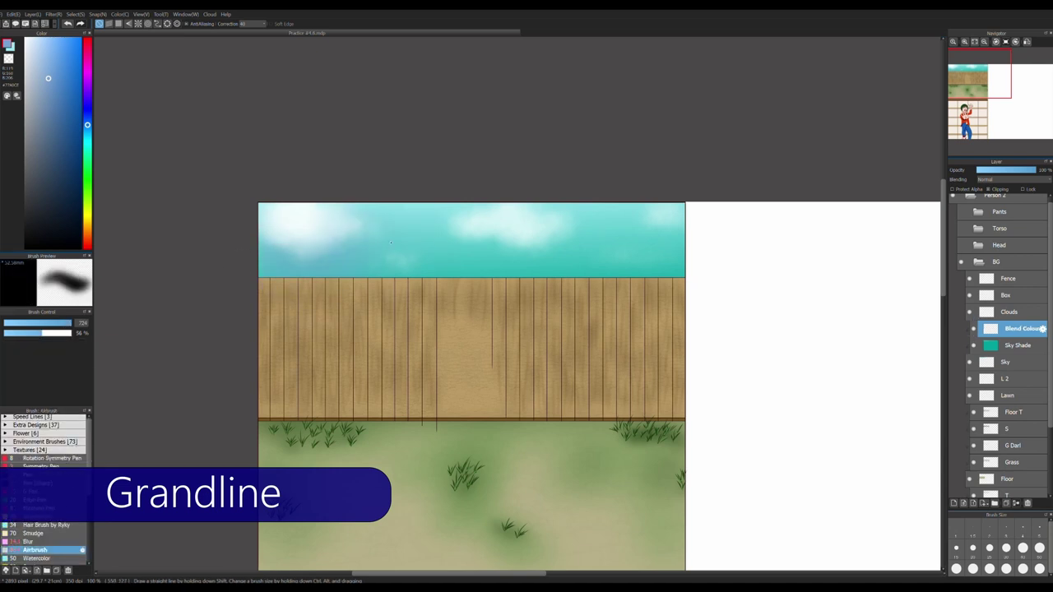
# Airbrush darker blue horizontal streaks across the sky between the clouds at 56% opacity, undoing the last excess strokes
pyautogui.click(66, 146)
pyautogui.moveTo(262, 247)
pyautogui.mouseDown()
pyautogui.moveTo(437, 232)
pyautogui.moveTo(680, 247)
pyautogui.mouseUp()
pyautogui.moveTo(615, 216); pyautogui.dragTo(554, 218)
pyautogui.keyDown('alt'); pyautogui.click(567, 215); pyautogui.keyUp('alt')
pyautogui.moveTo(346, 212); pyautogui.dragTo(527, 210)
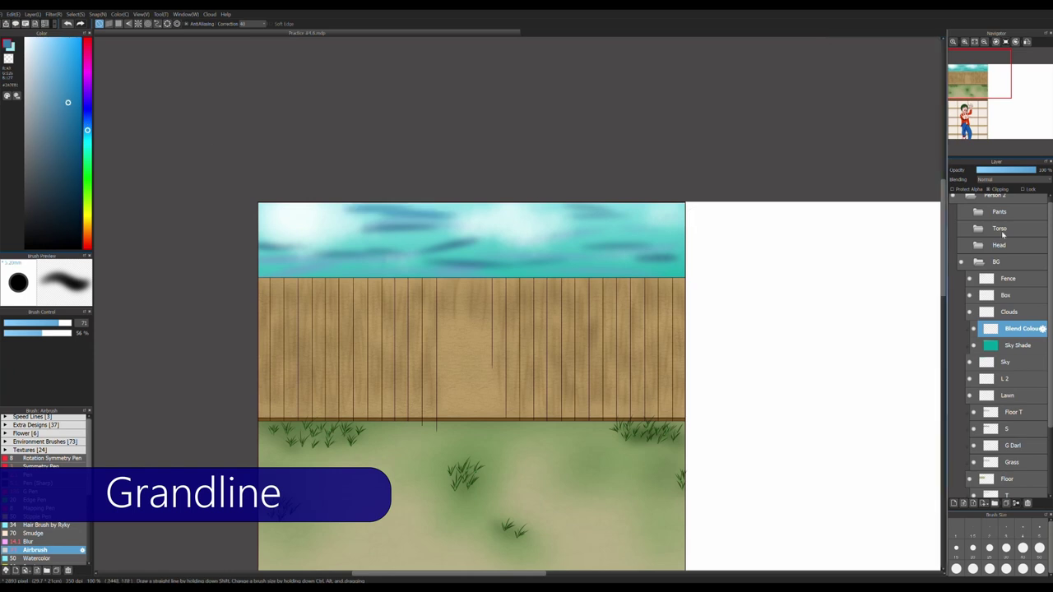
pyautogui.moveTo(634, 235); pyautogui.dragTo(494, 269)
pyautogui.moveTo(330, 270); pyautogui.dragTo(683, 271)
pyautogui.hotkey('ctrl', 'z')
pyautogui.hotkey('ctrl', 'z')
# Add a Person Shade layer at the top of the BG folder and airbrush dark shadows around the character's legs and shoes
pyautogui.hotkey('ctrl', '-')
pyautogui.click(978, 261)
pyautogui.click(978, 270)
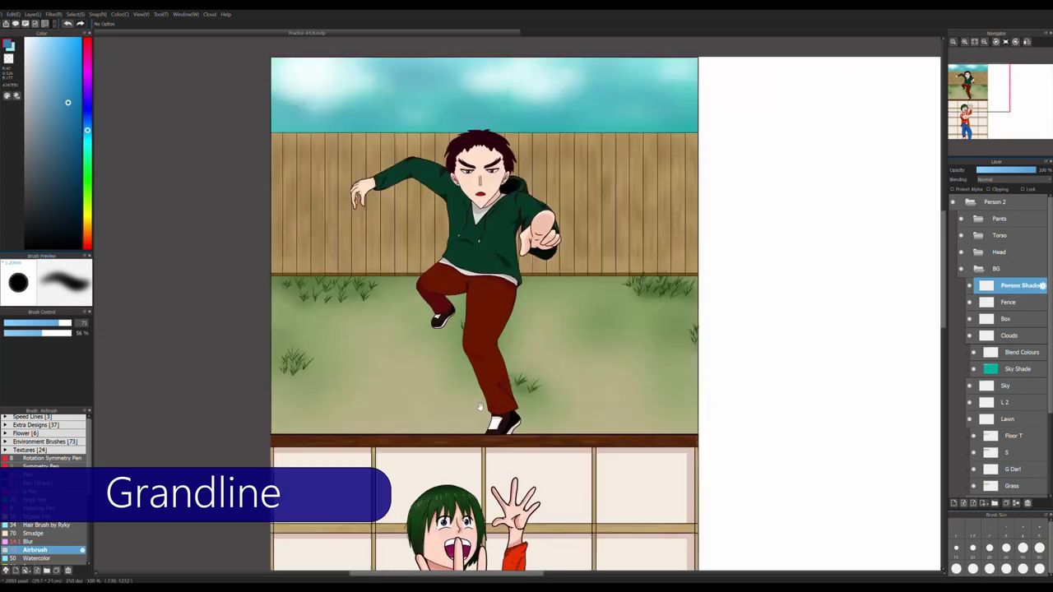
pyautogui.hotkey('ctrl', '+')
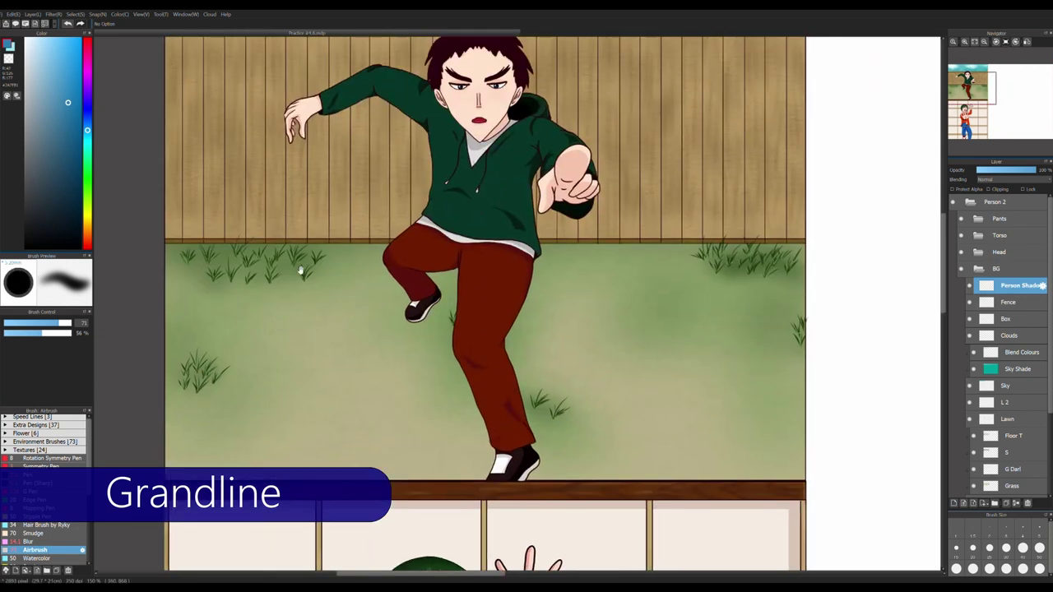
pyautogui.click(75, 223)
pyautogui.moveTo(434, 286)
pyautogui.mouseDown()
pyautogui.moveTo(428, 323)
pyautogui.moveTo(461, 317)
pyautogui.moveTo(445, 341)
pyautogui.mouseUp()
pyautogui.moveTo(539, 440)
pyautogui.mouseDown()
pyautogui.moveTo(518, 481)
pyautogui.moveTo(533, 428)
pyautogui.mouseUp()
pyautogui.moveTo(535, 474); pyautogui.dragTo(559, 489)
pyautogui.moveTo(416, 305)
pyautogui.mouseDown()
pyautogui.moveTo(428, 333)
pyautogui.moveTo(461, 350)
pyautogui.mouseUp()
pyautogui.hotkey('ctrl', '-')
pyautogui.hotkey('ctrl', '-')
pyautogui.moveTo(529, 370)
pyautogui.mouseDown()
pyautogui.moveTo(424, 333)
pyautogui.moveTo(393, 292)
pyautogui.mouseUp()
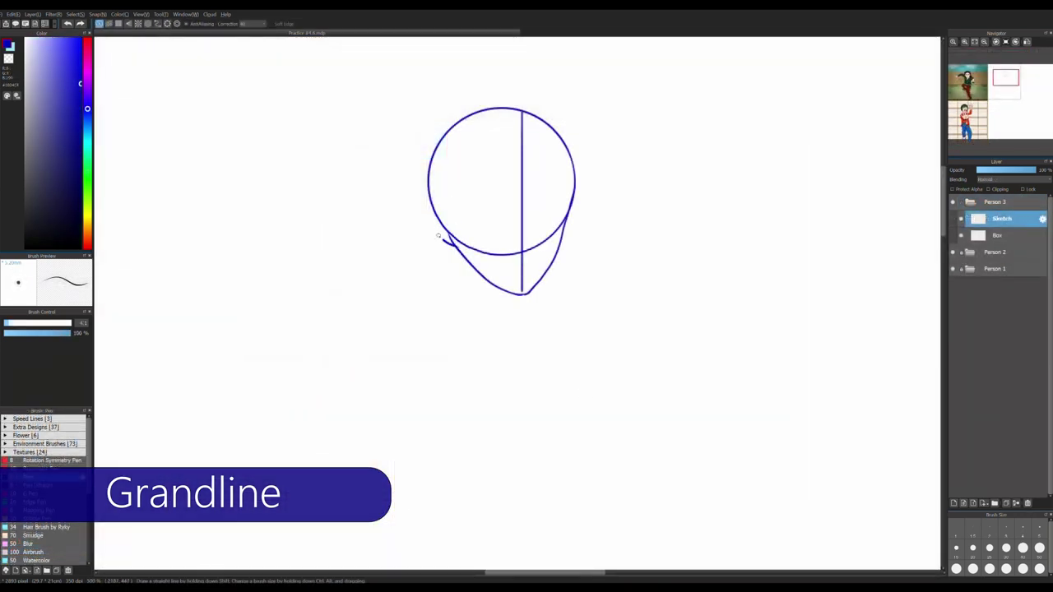
# Sketch the third character's ear, the curved eye guide lines and the nose on the Sketch layer
pyautogui.moveTo(439, 236)
pyautogui.mouseDown()
pyautogui.moveTo(458, 218)
pyautogui.moveTo(568, 200)
pyautogui.mouseUp()
pyautogui.moveTo(468, 226); pyautogui.dragTo(568, 219)
pyautogui.moveTo(474, 205); pyautogui.dragTo(575, 206)
pyautogui.scroll(2, 521, 203)
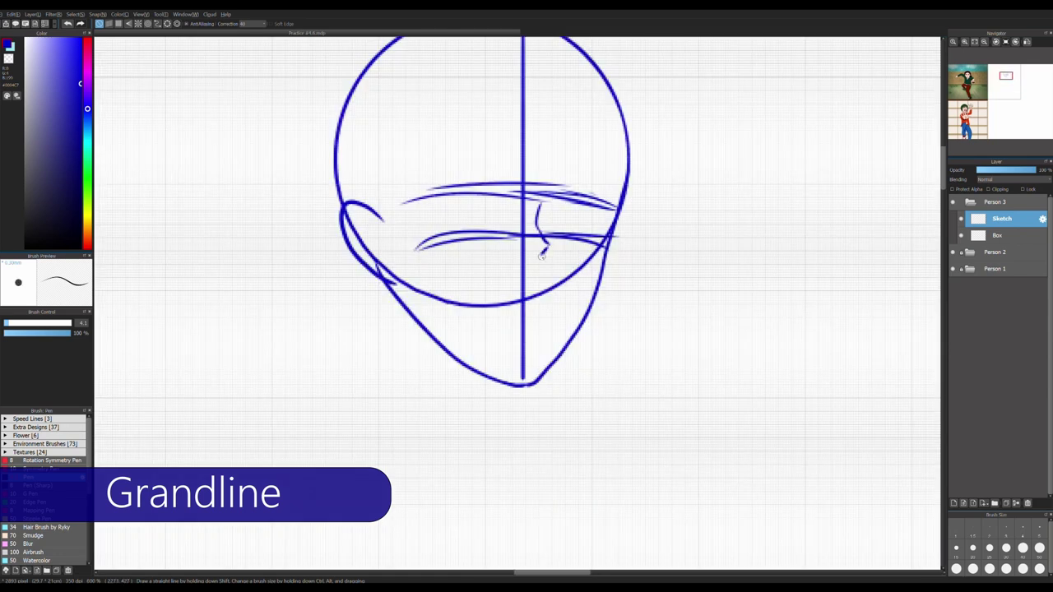
pyautogui.click(67, 24)
pyautogui.moveTo(541, 199); pyautogui.dragTo(540, 220)
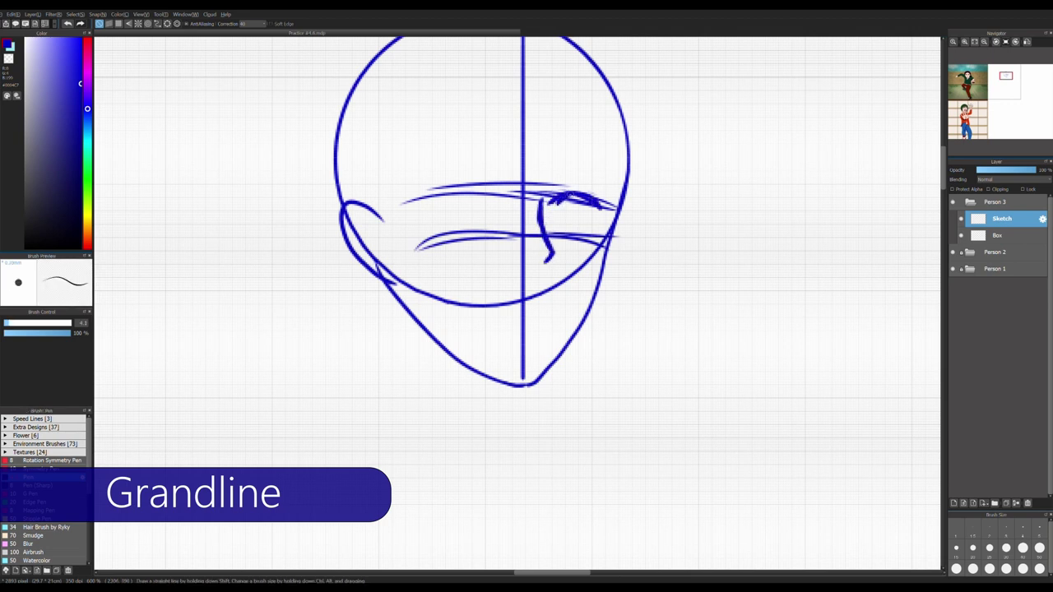
# Sketch the upper and lower lid lines of both eyes, redrawing the larger eye's upper lid in the mirrored view
pyautogui.moveTo(451, 194); pyautogui.dragTo(442, 198)
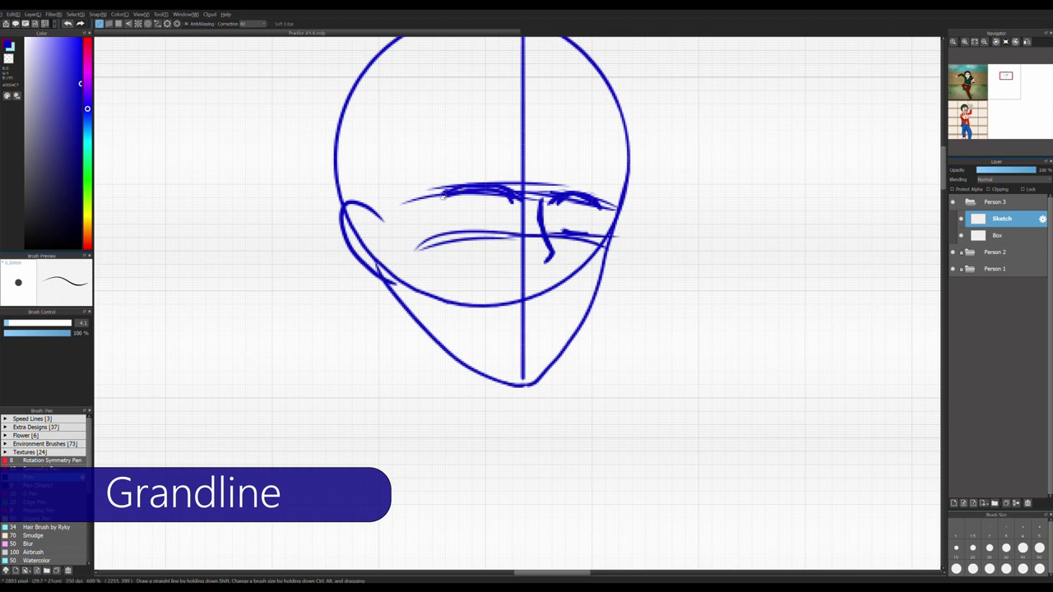
pyautogui.hotkey('ctrl', 'z')
pyautogui.hotkey('ctrl', 'z')
pyautogui.press('h')
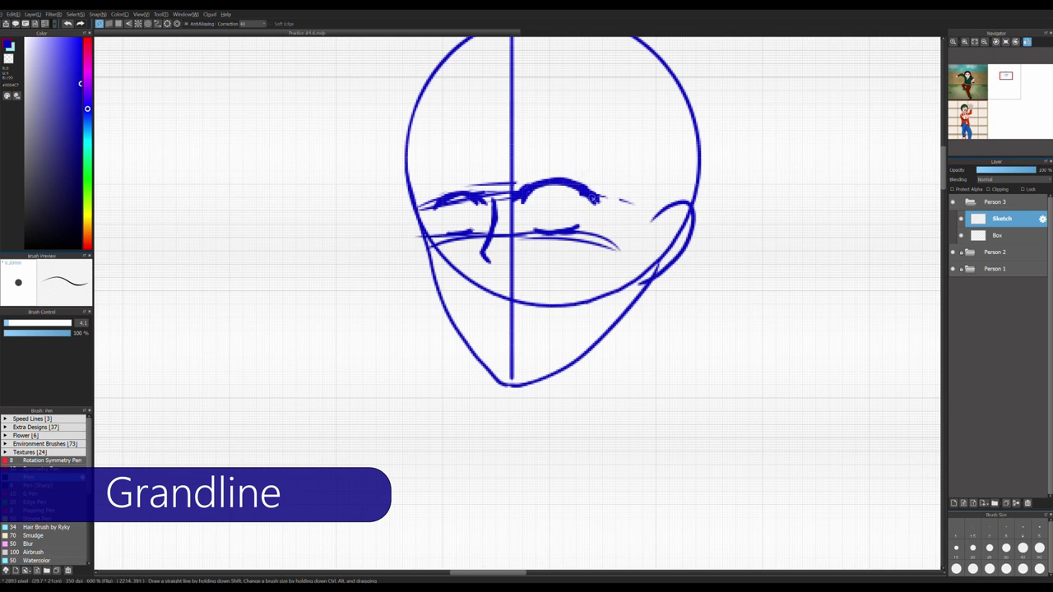
pyautogui.press('h')
pyautogui.press('h')
pyautogui.hotkey('ctrl', 'z')
pyautogui.hotkey('ctrl', 'z')
pyautogui.moveTo(591, 179)
pyautogui.mouseDown()
pyautogui.moveTo(543, 179)
pyautogui.moveTo(602, 193)
pyautogui.mouseUp()
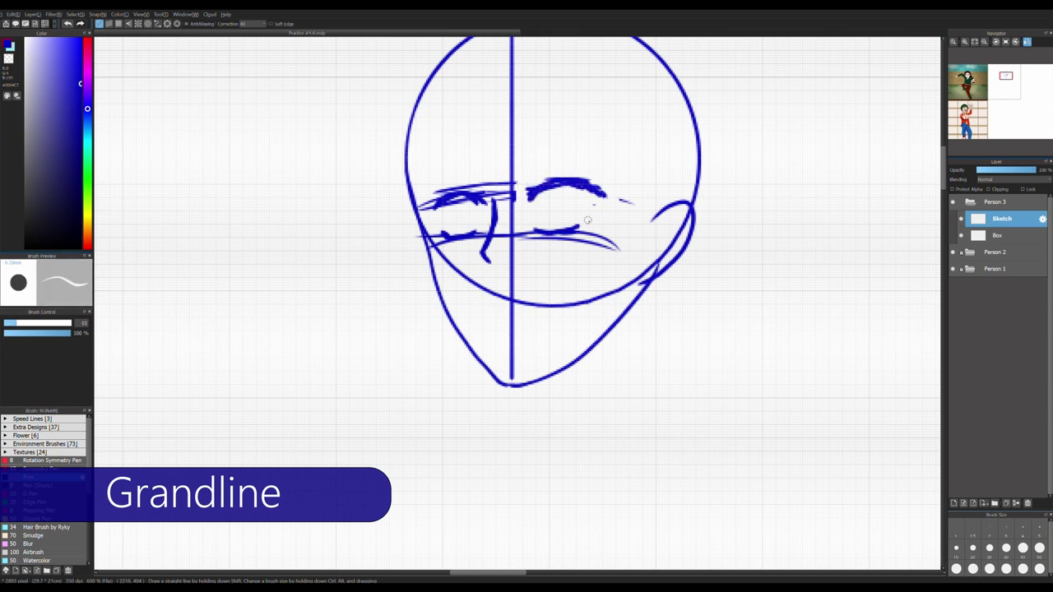
# Select the larger eye's upper lid line and shift it slightly lower, checking the face in the mirrored view
pyautogui.press('h')
pyautogui.press('h')
pyautogui.press('m')
pyautogui.moveTo(520, 156); pyautogui.dragTo(616, 219)
pyautogui.press('Return')
pyautogui.press('h')
pyautogui.press('h')
pyautogui.press('h')
pyautogui.press('b')
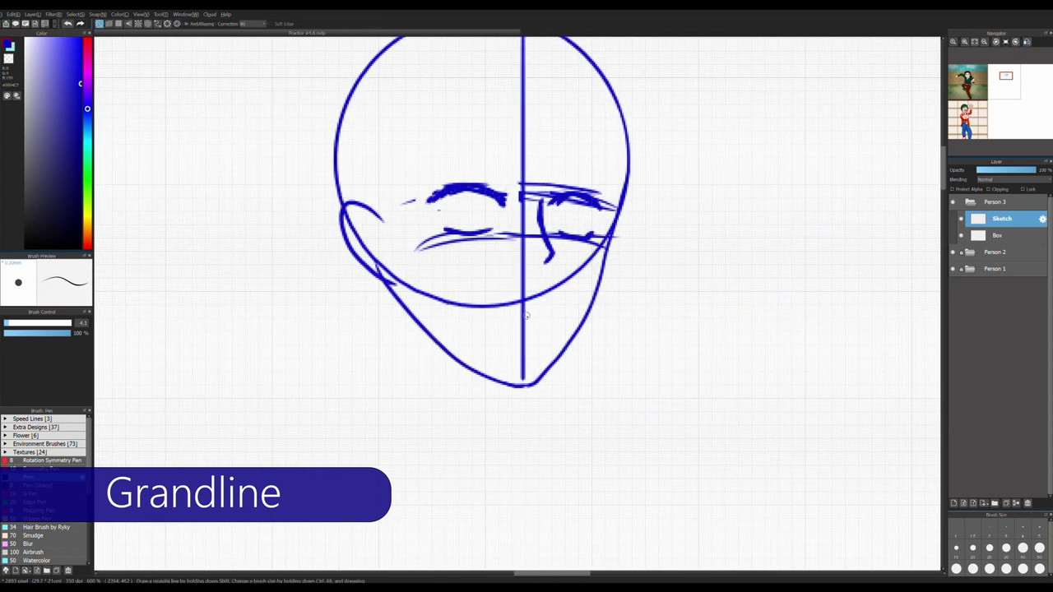
# Sketch a small oval mouth with a short side line below the nose, clearing the guide lines around it
pyautogui.hotkey('ctrl', 'z')
pyautogui.moveTo(488, 317); pyautogui.dragTo(551, 312)
pyautogui.hotkey('ctrl', 'z')
pyautogui.scroll(5, 556, 328)
pyautogui.moveTo(461, 311); pyautogui.dragTo(547, 306)
pyautogui.moveTo(428, 325); pyautogui.dragTo(555, 330)
pyautogui.moveTo(494, 337); pyautogui.dragTo(559, 317)
pyautogui.moveTo(432, 300); pyautogui.dragTo(368, 320)
pyautogui.scroll(-5, 428, 295)
pyautogui.hotkey('ctrl', 'z')
pyautogui.hotkey('ctrl', 'z')
pyautogui.hotkey('ctrl', 'z')
pyautogui.hotkey('ctrl', 'z')
pyautogui.moveTo(494, 313)
pyautogui.mouseDown()
pyautogui.moveTo(545, 306)
pyautogui.moveTo(537, 293)
pyautogui.mouseUp()
pyautogui.hotkey('ctrl', 'z')
pyautogui.scroll(1, 539, 293)
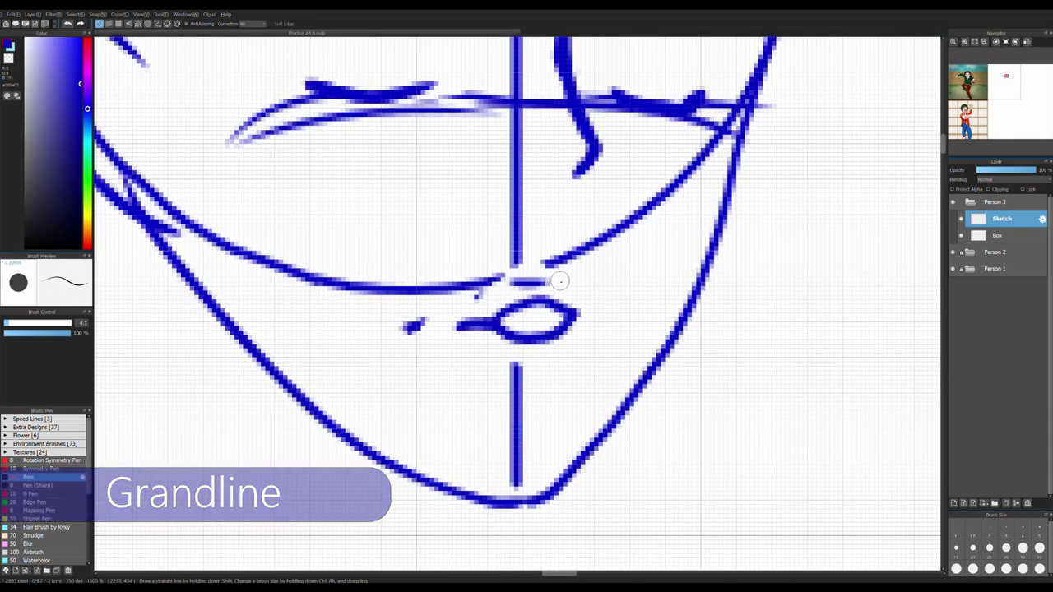
# Sketch a thin eyebrow above each eye, checking their balance in the mirrored view
pyautogui.scroll(-4, 539, 319)
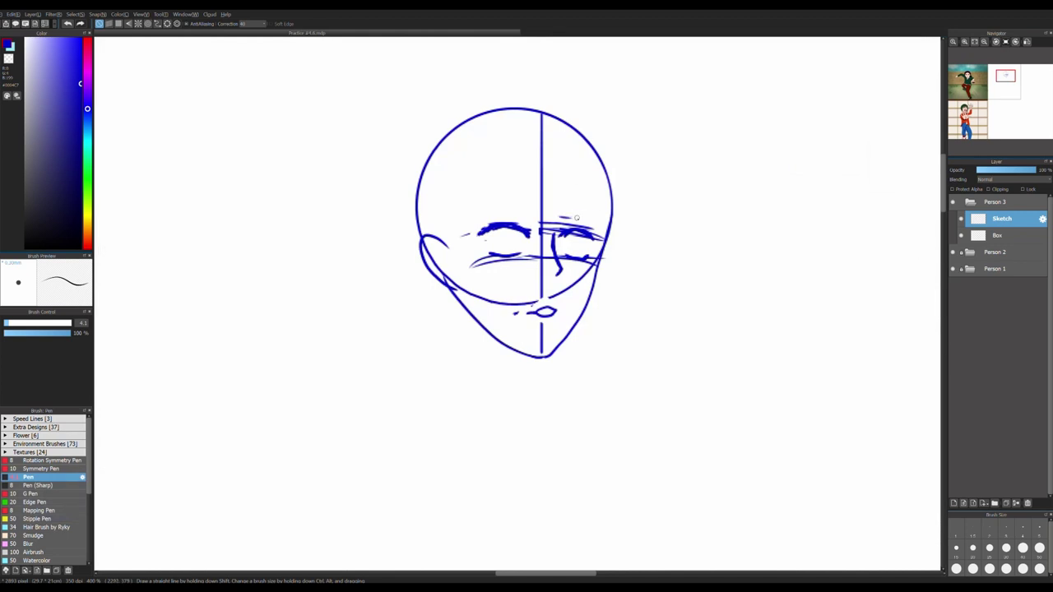
pyautogui.press('h')
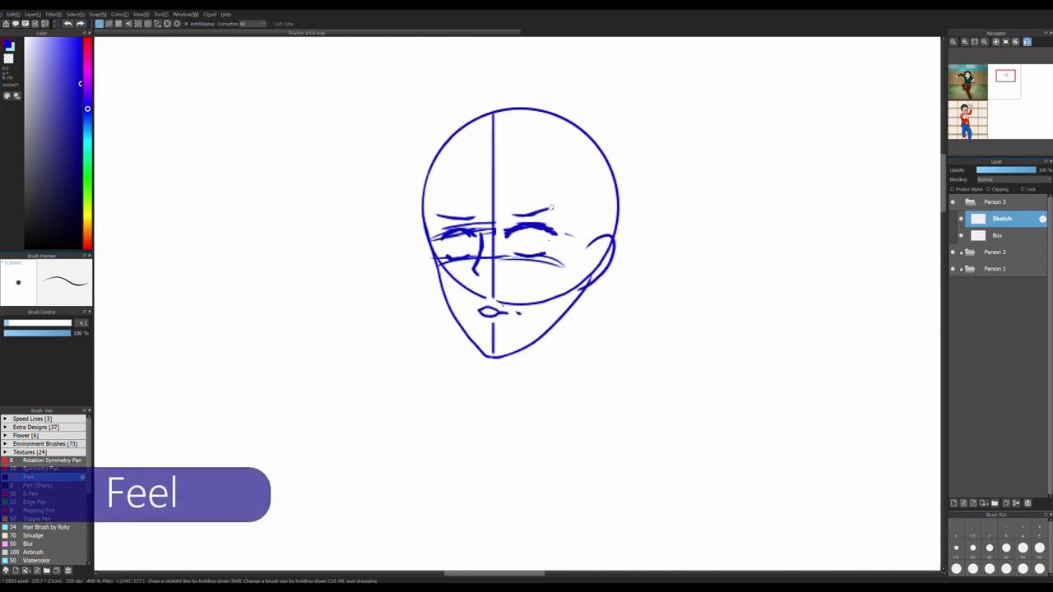
pyautogui.press('h')
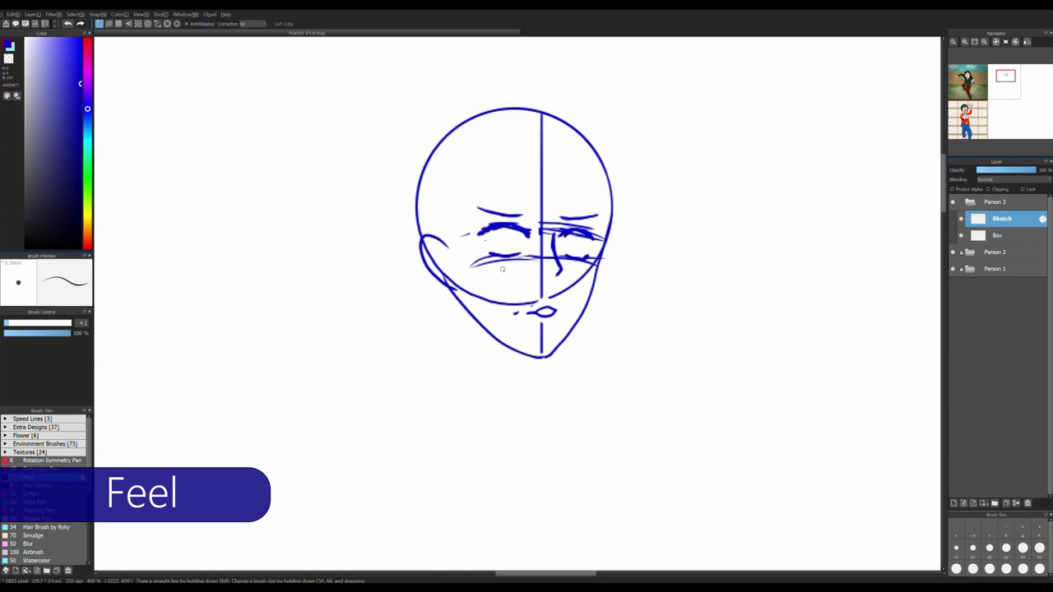
# Sketch the choppy fringed hair and the rest of the pose with one raised arm and papers in the air
pyautogui.scroll(-2, 475, 236)
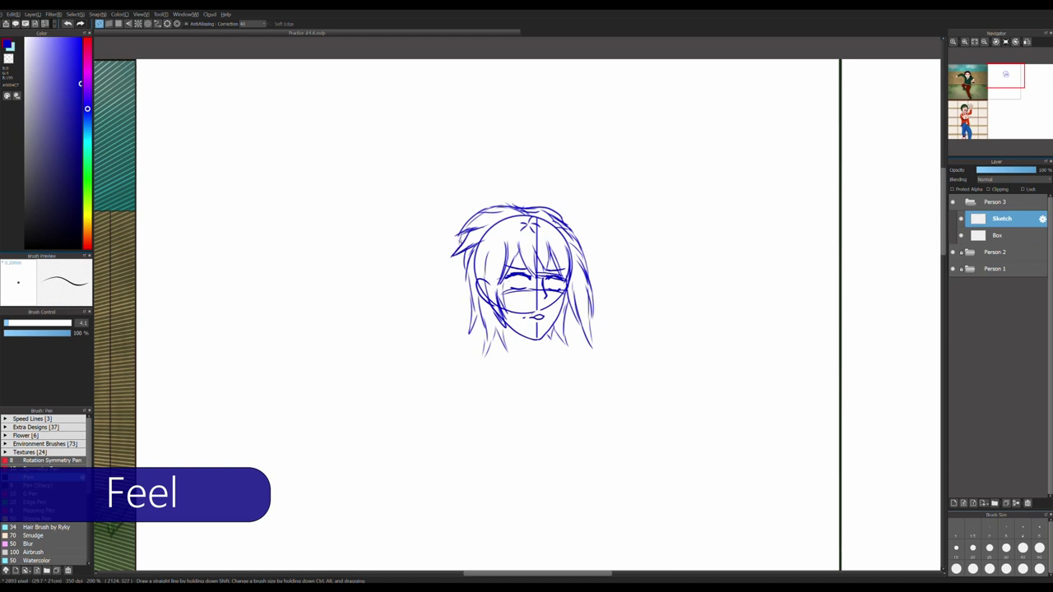
pyautogui.hotkey('ctrl', 'z')
pyautogui.scroll(-2, 518, 326)
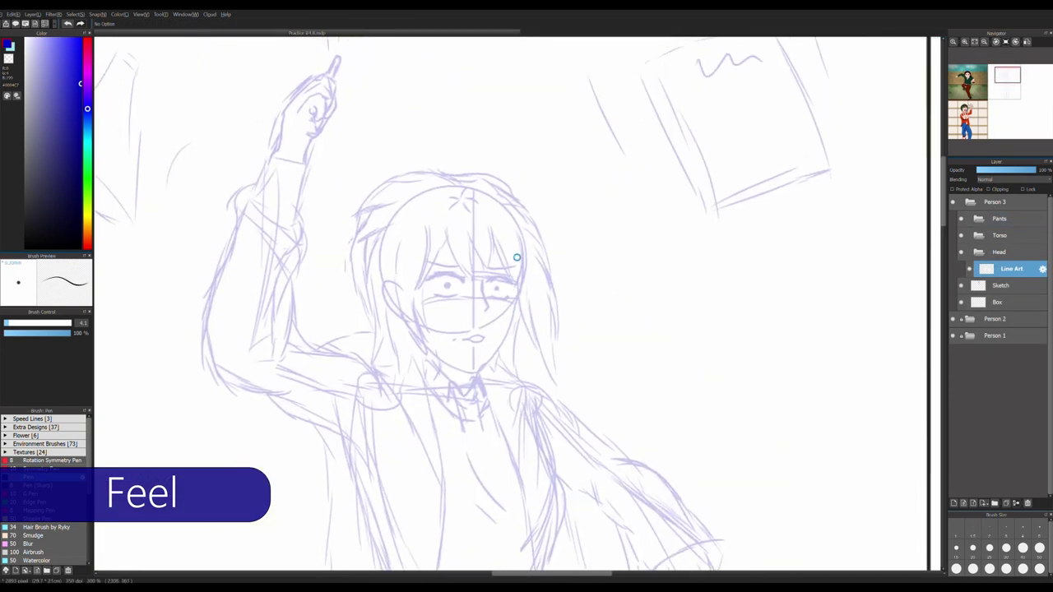
# Ink the long hair locks left of the face on the Line Art layer with a near-black Pen at size 2.6
pyautogui.scroll(1, 517, 258)
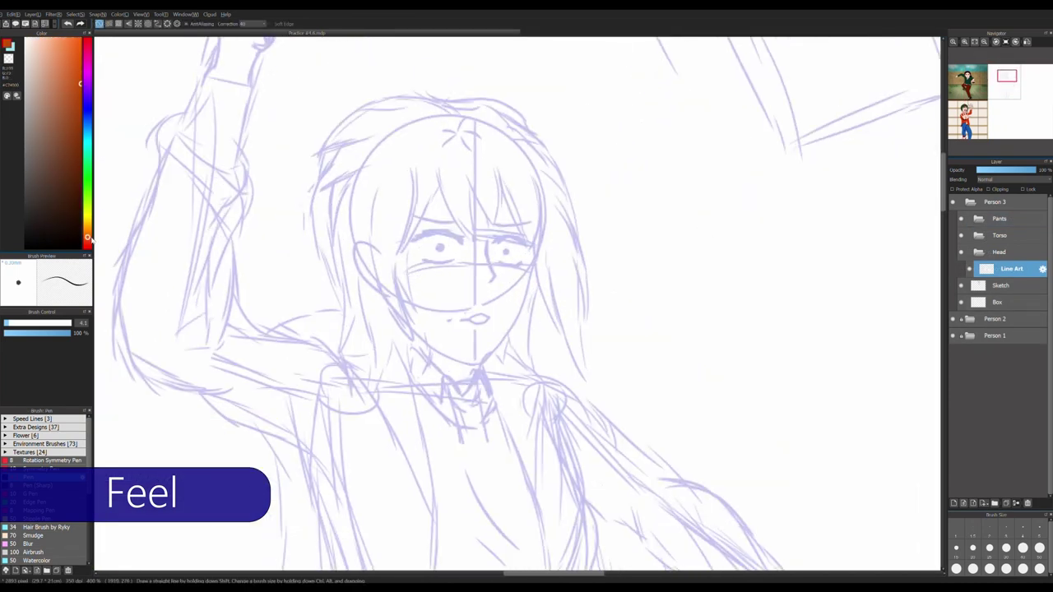
pyautogui.moveTo(352, 141)
pyautogui.mouseDown()
pyautogui.moveTo(329, 288)
pyautogui.moveTo(355, 293)
pyautogui.moveTo(393, 407)
pyautogui.mouseUp()
pyautogui.hotkey('ctrl', 'z')
pyautogui.moveTo(356, 283); pyautogui.dragTo(418, 396)
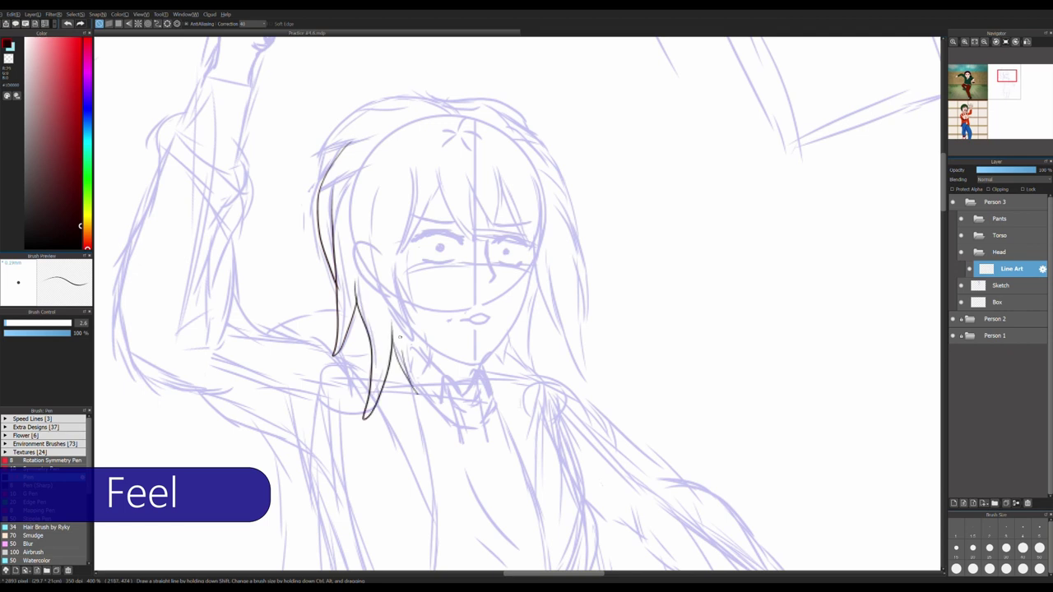
pyautogui.moveTo(392, 304); pyautogui.dragTo(416, 352)
pyautogui.hotkey('ctrl', 'z')
pyautogui.moveTo(407, 204); pyautogui.dragTo(413, 345)
pyautogui.moveTo(387, 186); pyautogui.dragTo(377, 276)
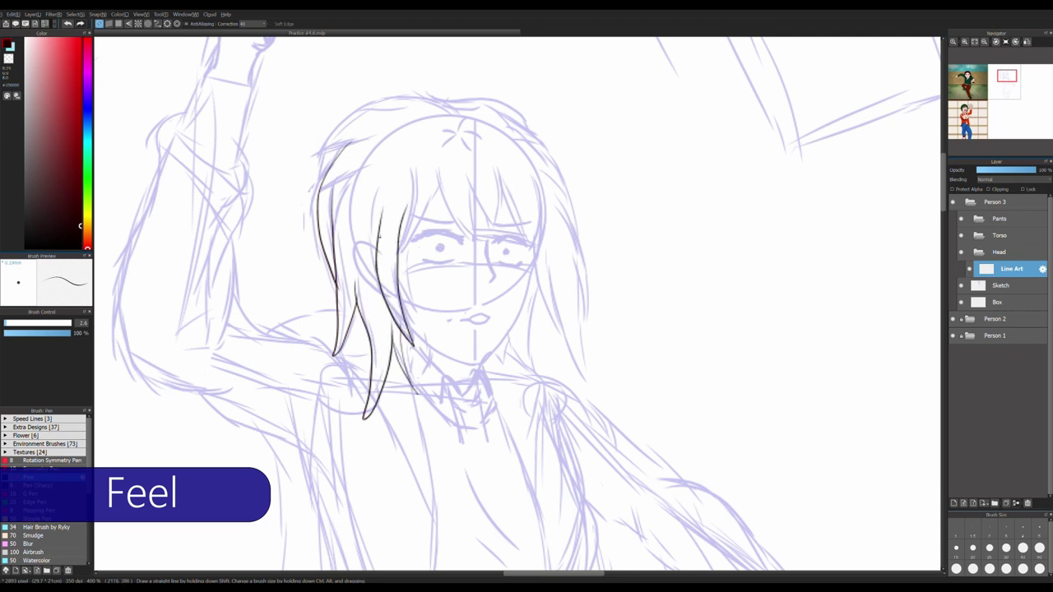
# Ink the pointed fringe strands falling across the forehead, redrawing the strand above the smaller eye
pyautogui.scroll(4, 410, 178)
pyautogui.scroll(-2, 410, 178)
pyautogui.moveTo(432, 168); pyautogui.dragTo(492, 289)
pyautogui.moveTo(480, 178); pyautogui.dragTo(489, 280)
pyautogui.moveTo(480, 176); pyautogui.dragTo(520, 255)
pyautogui.moveTo(515, 161); pyautogui.dragTo(520, 252)
pyautogui.hotkey('ctrl', 'z')
pyautogui.moveTo(510, 162); pyautogui.dragTo(520, 250)
# Ink the long tapering hair locks hanging right of the face
pyautogui.moveTo(524, 176); pyautogui.dragTo(576, 284)
pyautogui.hotkey('ctrl', 'z')
pyautogui.moveTo(574, 181); pyautogui.dragTo(607, 403)
pyautogui.hotkey('ctrl', 'z')
pyautogui.moveTo(577, 278)
pyautogui.mouseDown()
pyautogui.moveTo(609, 397)
pyautogui.moveTo(652, 479)
pyautogui.mouseUp()
pyautogui.moveTo(639, 311); pyautogui.dragTo(658, 391)
pyautogui.hotkey('ctrl', 'z')
# Ink the outer contour of the hair over the crown and down its right side
pyautogui.moveTo(622, 212)
pyautogui.mouseDown()
pyautogui.moveTo(658, 394)
pyautogui.moveTo(650, 314)
pyautogui.mouseUp()
pyautogui.hotkey('ctrl', 'z')
pyautogui.moveTo(565, 125); pyautogui.dragTo(642, 263)
pyautogui.moveTo(612, 152)
pyautogui.mouseDown()
pyautogui.moveTo(533, 94)
pyautogui.moveTo(458, 68)
pyautogui.mouseUp()
pyautogui.moveTo(252, 186); pyautogui.dragTo(476, 74)
pyautogui.hotkey('ctrl', 'z')
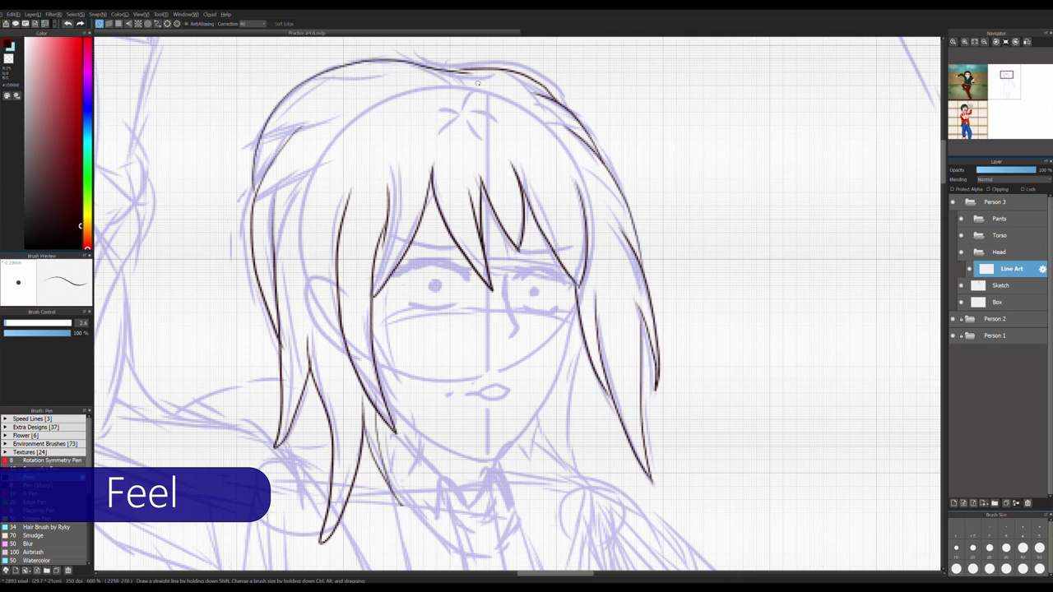
# Ink the jawline and the short hair strands beside the neck, right of the chin
pyautogui.scroll(3, 477, 82)
pyautogui.scroll(-3, 477, 83)
pyautogui.scroll(2, 553, 97)
pyautogui.moveTo(555, 95)
pyautogui.mouseDown()
pyautogui.moveTo(329, 416)
pyautogui.moveTo(173, 298)
pyautogui.mouseUp()
pyautogui.moveTo(566, 191); pyautogui.dragTo(539, 362)
pyautogui.moveTo(485, 353); pyautogui.dragTo(560, 452)
pyautogui.moveTo(485, 333); pyautogui.dragTo(473, 465)
pyautogui.hotkey('ctrl', 'z')
pyautogui.hotkey('ctrl', 'z')
pyautogui.hotkey('ctrl', 'y')
pyautogui.moveTo(484, 356); pyautogui.dragTo(493, 453)
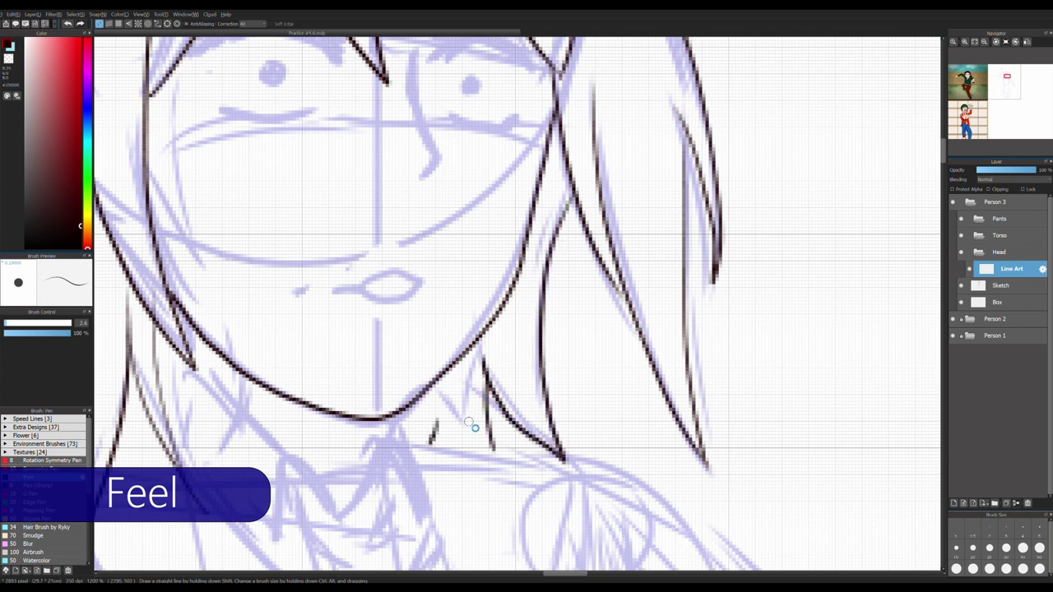
# Add a separate face detail line layer above Line Art and ink the nose and lips on it
pyautogui.scroll(-2, 472, 425)
pyautogui.hotkey('ctrl', 'shift', 'n')
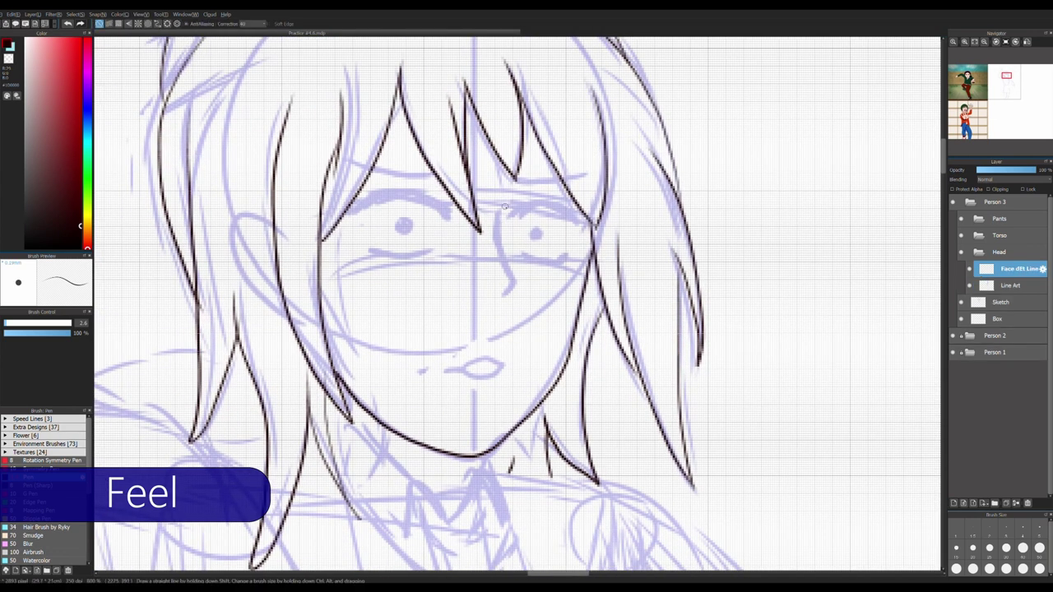
pyautogui.moveTo(498, 206); pyautogui.dragTo(506, 295)
pyautogui.moveTo(460, 369); pyautogui.dragTo(504, 367)
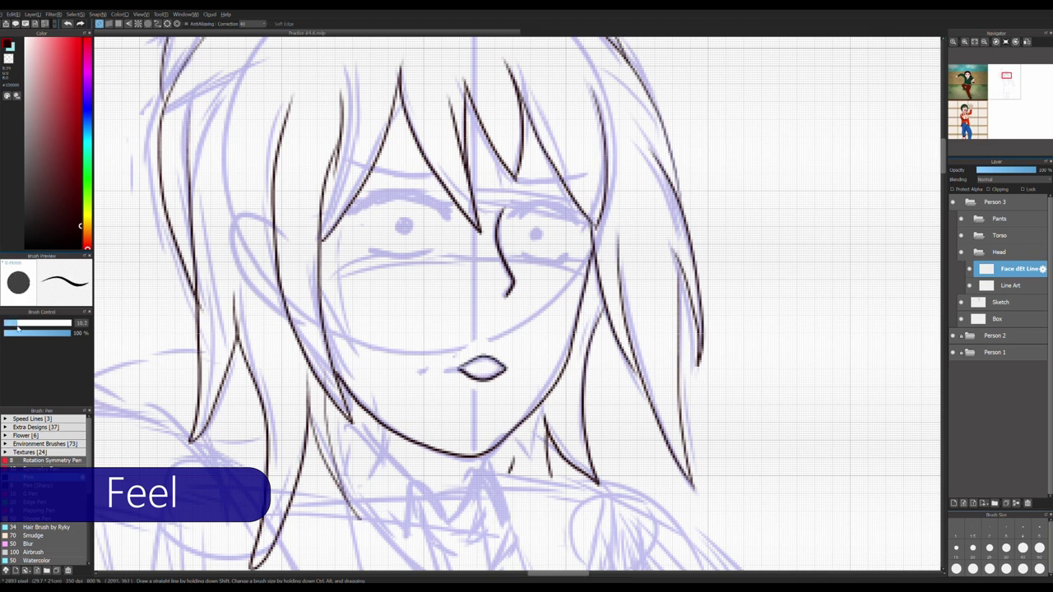
# Ink thick upper lash lines over both eyes with the Pen at size 10.2
pyautogui.scroll(1, 447, 212)
pyautogui.moveTo(451, 219)
pyautogui.mouseDown()
pyautogui.moveTo(296, 210)
pyautogui.moveTo(452, 216)
pyautogui.mouseUp()
pyautogui.moveTo(545, 216)
pyautogui.mouseDown()
pyautogui.moveTo(617, 202)
pyautogui.moveTo(654, 227)
pyautogui.mouseUp()
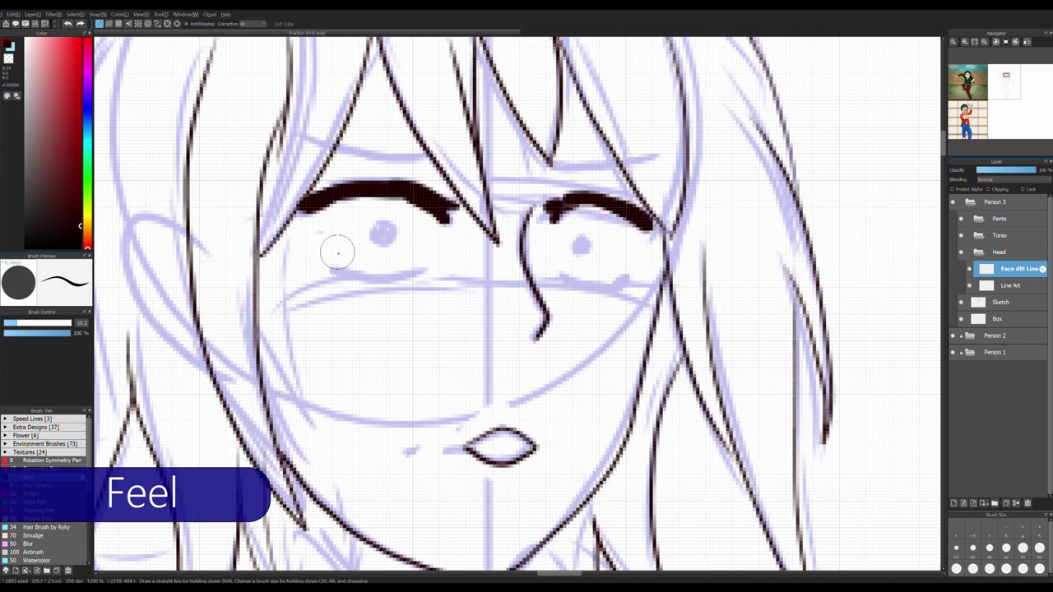
# Reduce the pen size and ink the thinner lower lid lines of both eyes
pyautogui.press('[')
pyautogui.press('[')
pyautogui.press('[')
pyautogui.moveTo(329, 274); pyautogui.dragTo(424, 275)
pyautogui.moveTo(565, 278); pyautogui.dragTo(627, 282)
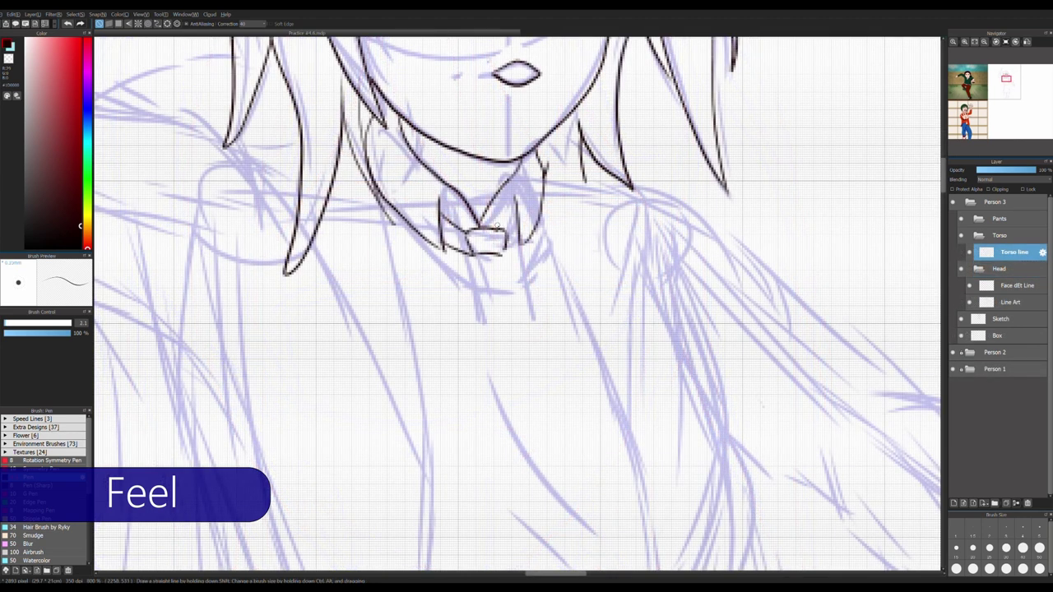
# Redraw the knot of the collar bow on the Torso line layer and ink its short hanging tails
pyautogui.hotkey('ctrl', 'z')
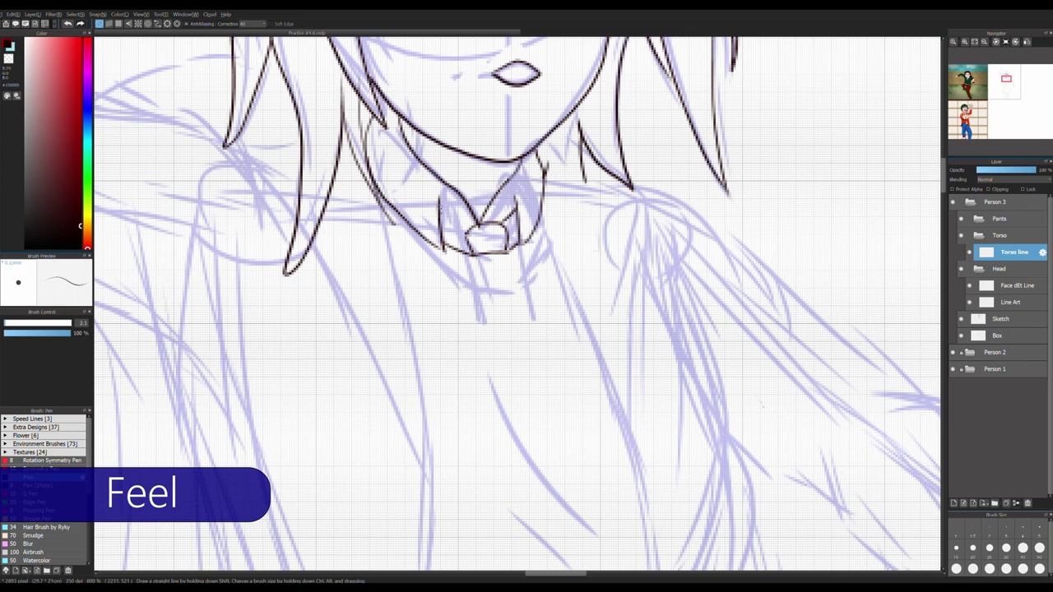
pyautogui.moveTo(491, 332); pyautogui.dragTo(483, 262)
pyautogui.moveTo(463, 186); pyautogui.dragTo(466, 221)
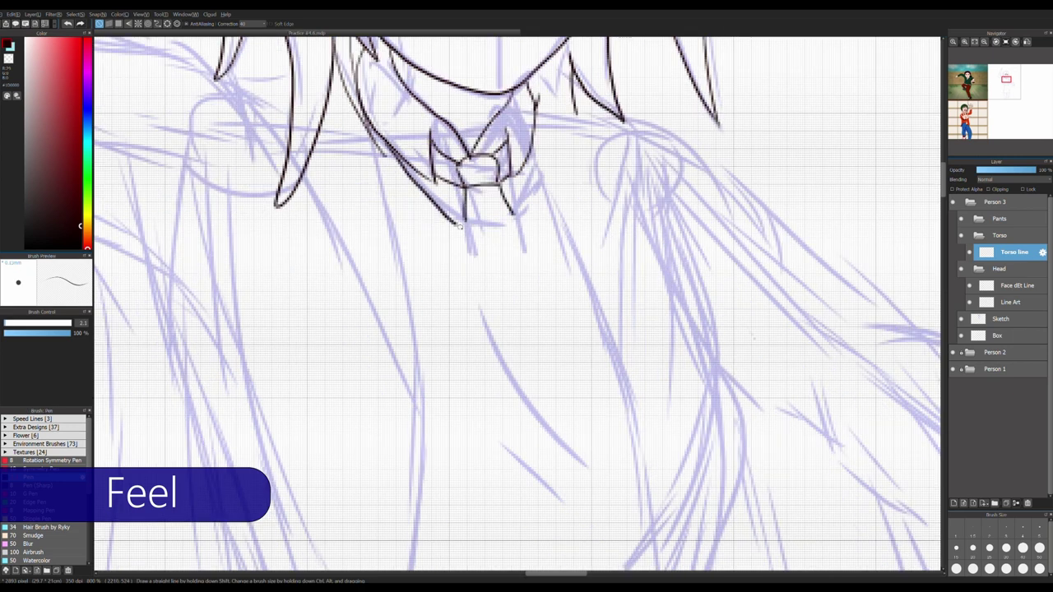
# Ink the curved neckline running beneath the bow from one side of the collar to the other
pyautogui.moveTo(537, 164); pyautogui.dragTo(475, 215)
pyautogui.hotkey('ctrl', 'z')
pyautogui.moveTo(386, 148); pyautogui.dragTo(539, 152)
pyautogui.moveTo(553, 108); pyautogui.dragTo(534, 204)
pyautogui.hotkey('ctrl', 'z')
# Ink the coat's front edge and collar on the right of the neck, running down the chest toward the waist
pyautogui.moveTo(613, 314); pyautogui.dragTo(558, 256)
pyautogui.moveTo(485, 50); pyautogui.dragTo(619, 535)
pyautogui.moveTo(559, 91)
pyautogui.mouseDown()
pyautogui.moveTo(567, 287)
pyautogui.moveTo(540, 362)
pyautogui.moveTo(531, 175)
pyautogui.mouseUp()
pyautogui.scroll(5, 494, 215)
pyautogui.scroll(-5, 494, 215)
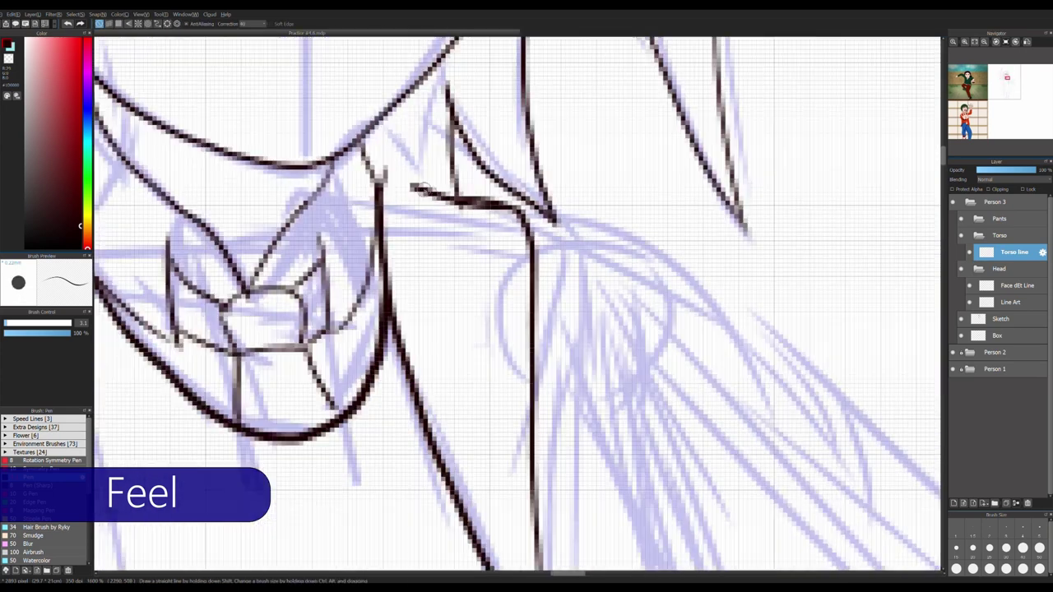
pyautogui.scroll(-3, 382, 233)
pyautogui.scroll(-3, 383, 233)
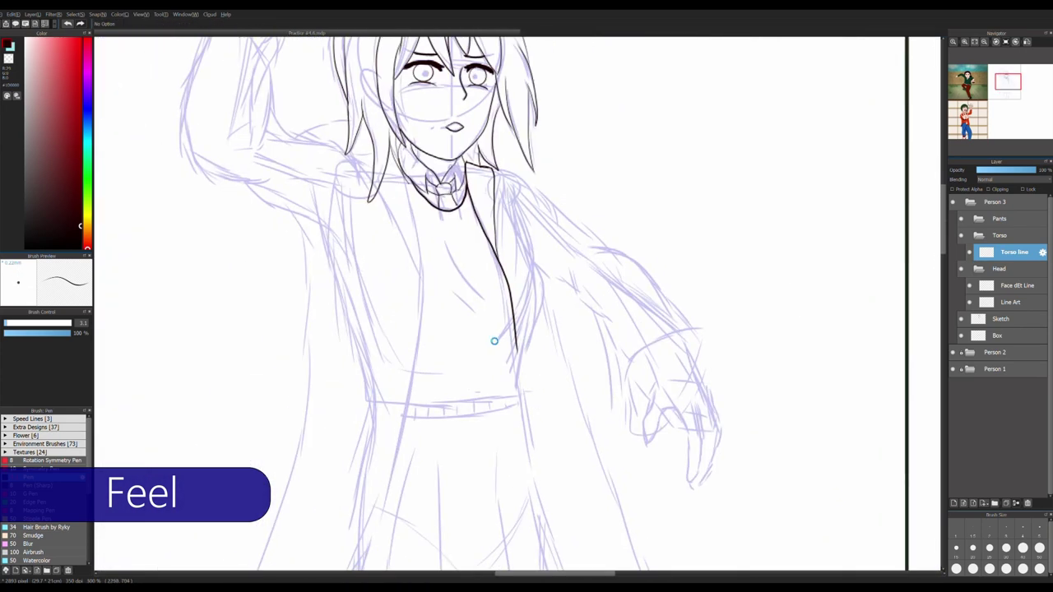
# Ink the shoulder and the outer upper sleeve of the lowered arm, with fold lines toward the elbow
pyautogui.scroll(3, 386, 265)
pyautogui.scroll(1, 386, 265)
pyautogui.moveTo(346, 245)
pyautogui.mouseDown()
pyautogui.moveTo(431, 300)
pyautogui.moveTo(551, 408)
pyautogui.mouseUp()
pyautogui.scroll(-1, 423, 371)
pyautogui.moveTo(423, 370); pyautogui.dragTo(385, 206)
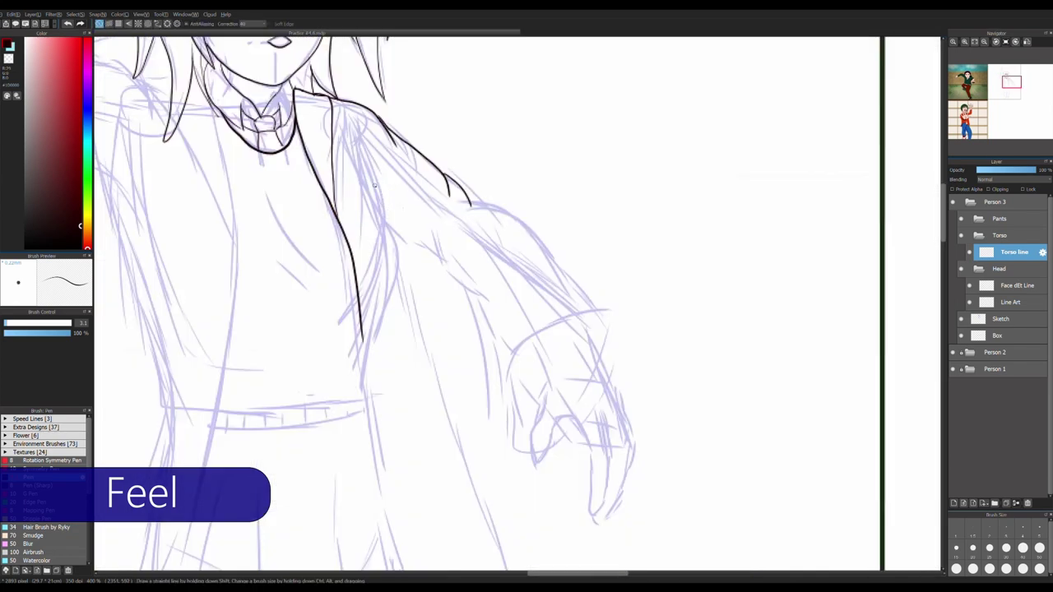
# Ink the coat's side edge and complete the lowered arm's sleeve with its folded underside, outer forearm and wide curved cuff
pyautogui.moveTo(377, 187); pyautogui.dragTo(449, 416)
pyautogui.moveTo(399, 251)
pyautogui.mouseDown()
pyautogui.moveTo(435, 262)
pyautogui.moveTo(307, 246)
pyautogui.mouseUp()
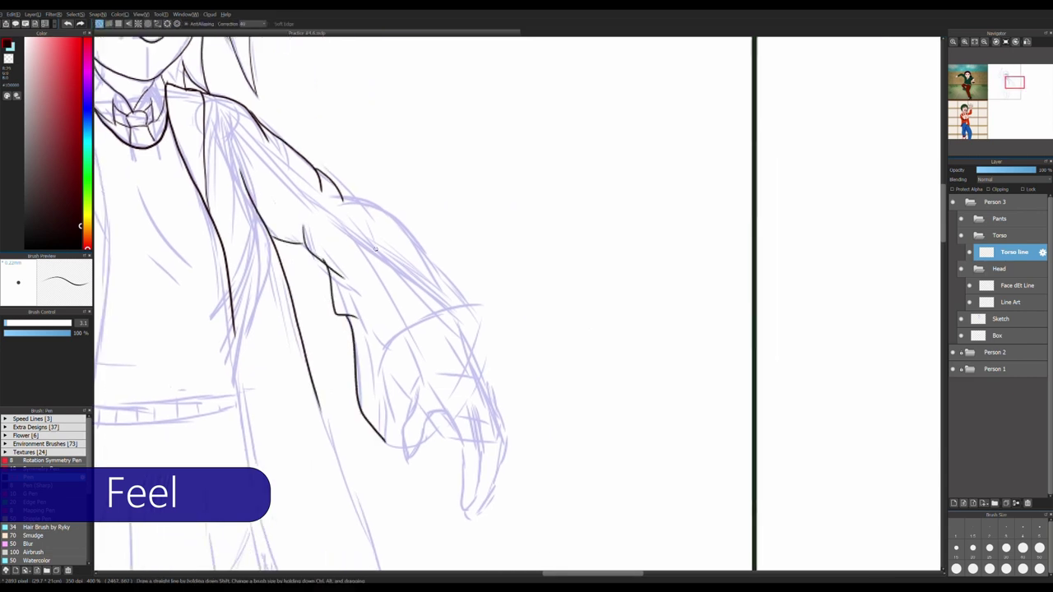
pyautogui.moveTo(459, 295)
pyautogui.mouseDown()
pyautogui.moveTo(477, 316)
pyautogui.moveTo(384, 441)
pyautogui.mouseUp()
pyautogui.hotkey('ctrl', 'z')
pyautogui.moveTo(477, 313); pyautogui.dragTo(383, 437)
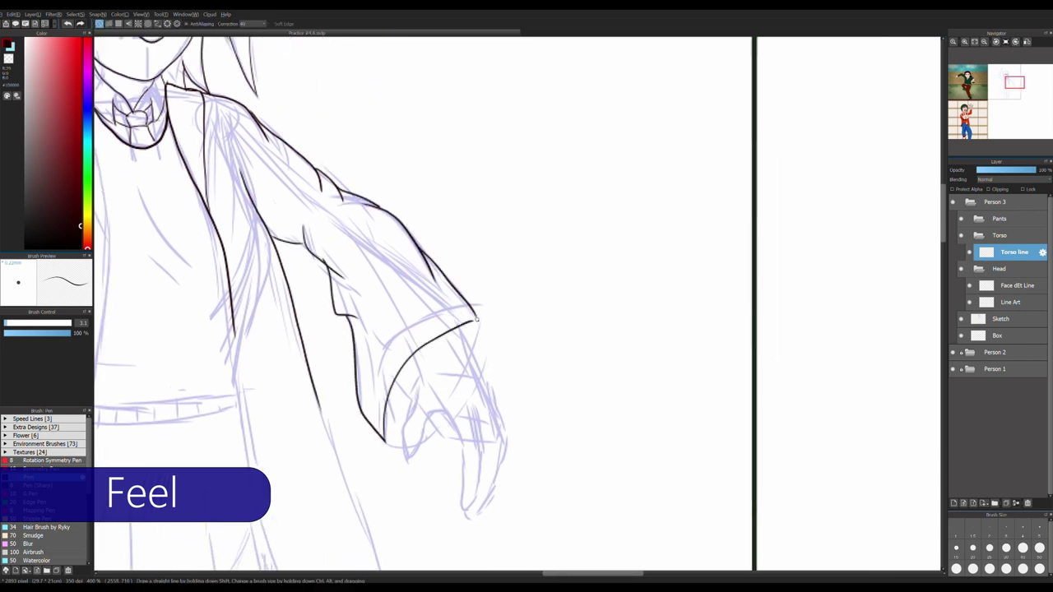
# Ink the short outer edge of the lowered arm's cuff and close its lower corner beside the hand
pyautogui.scroll(2, 451, 230)
pyautogui.moveTo(451, 183); pyautogui.dragTo(450, 233)
pyautogui.scroll(-4, 428, 200)
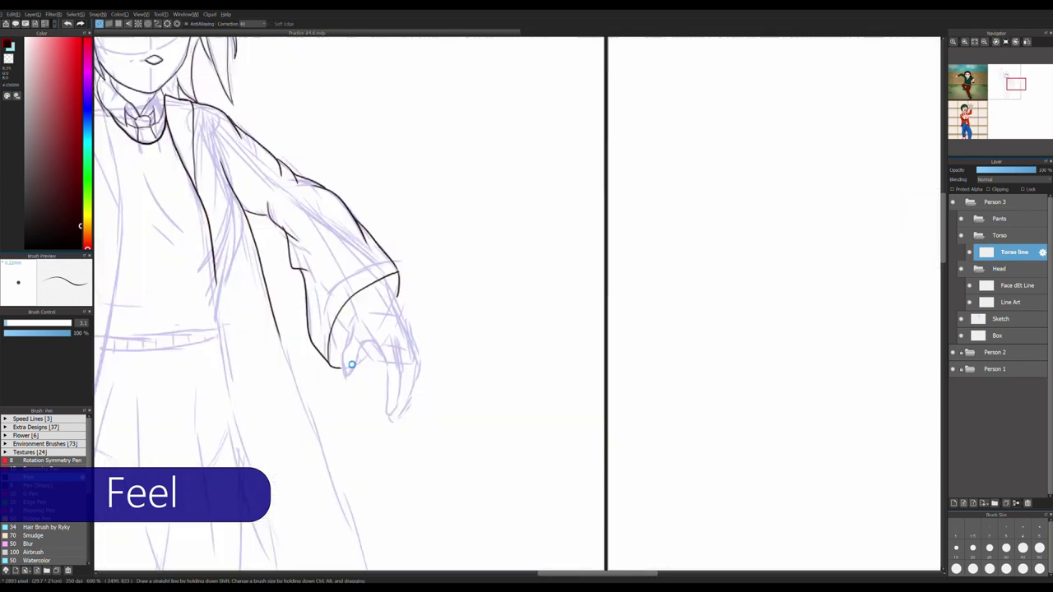
pyautogui.scroll(1, 411, 173)
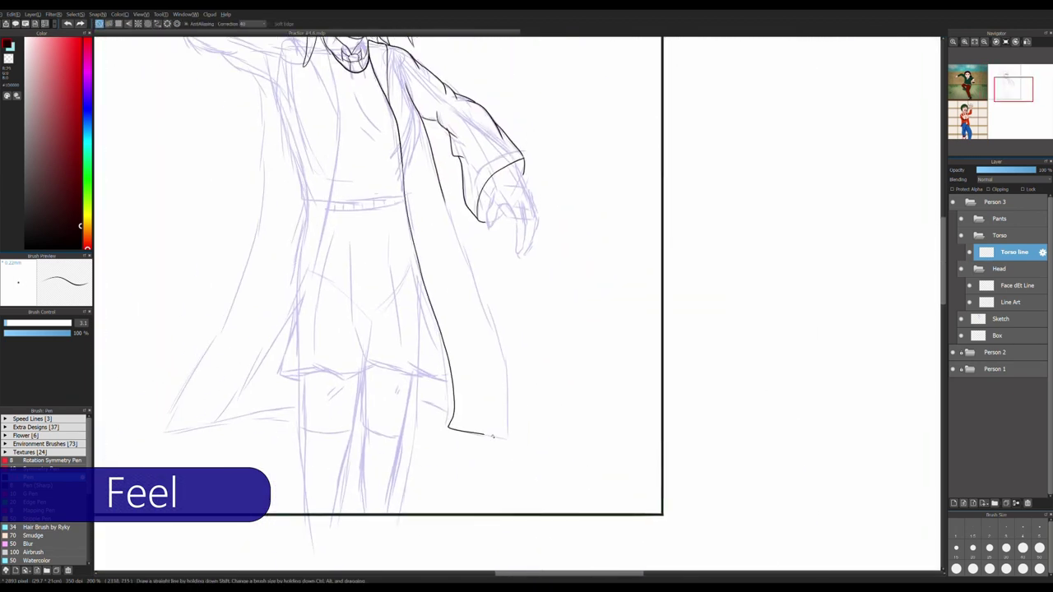
# Ink the lower coat panel below the lowered arm, extending its side edge to the corner of the hem
pyautogui.moveTo(459, 254); pyautogui.dragTo(520, 440)
pyautogui.scroll(3, 520, 440)
pyautogui.scroll(-3, 510, 428)
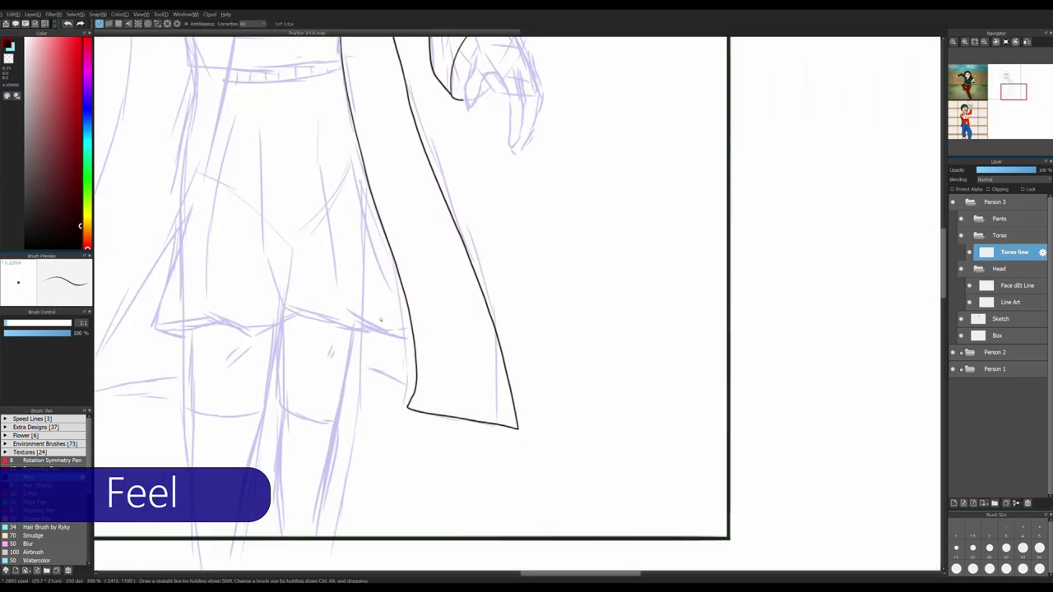
pyautogui.moveTo(376, 303); pyautogui.dragTo(516, 386)
pyautogui.scroll(-1, 516, 386)
# Ink the waistband between the coat's front edges as two wavy lines joined by short vertical ribs
pyautogui.scroll(3, 519, 384)
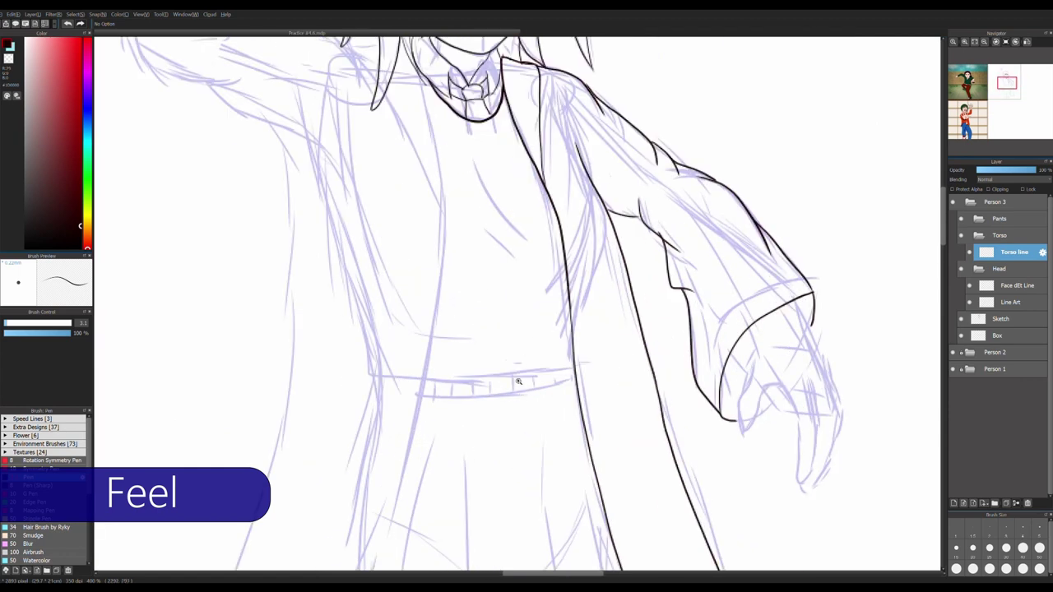
pyautogui.scroll(2, 425, 333)
pyautogui.moveTo(399, 418); pyautogui.dragTo(644, 405)
pyautogui.moveTo(409, 380); pyautogui.dragTo(640, 381)
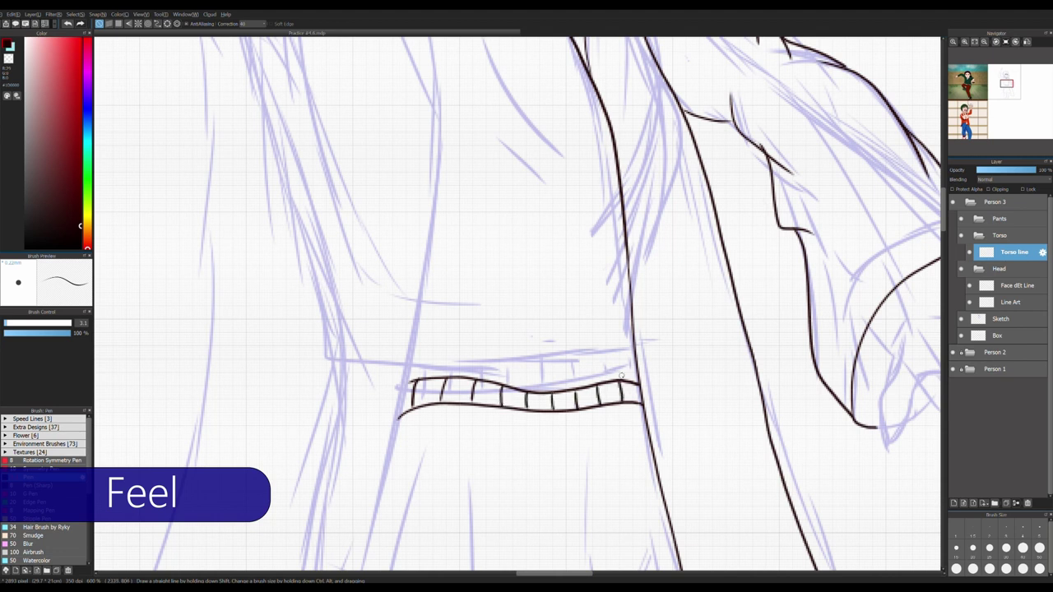
pyautogui.scroll(-5, 493, 370)
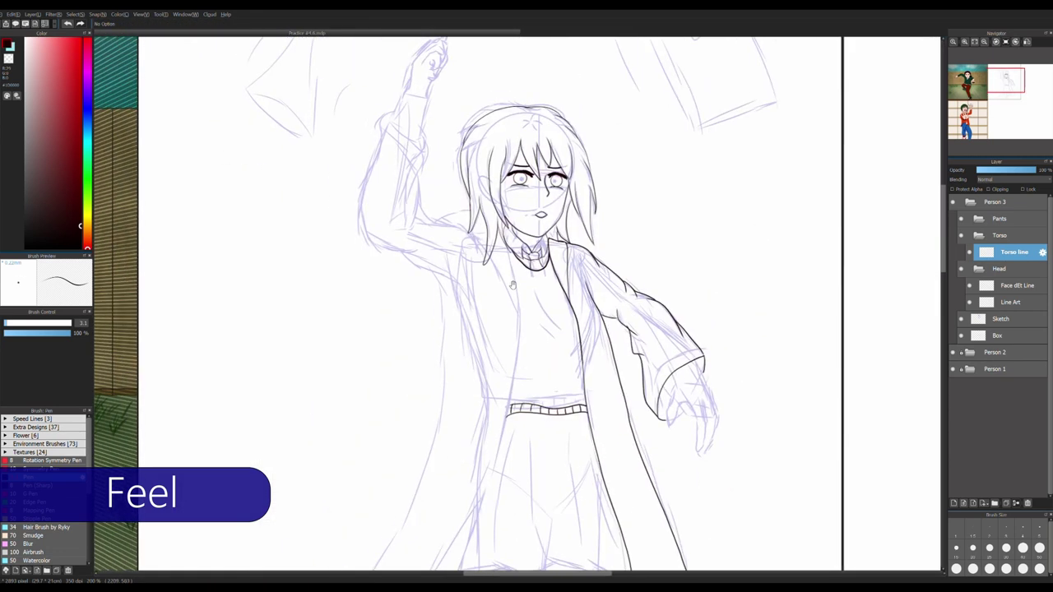
# Ink the coat's front edge on the raised-arm side down the chest, and the shoulder line leading to the raised arm
pyautogui.scroll(5, 512, 287)
pyautogui.hotkey('ctrl', 'z')
pyautogui.moveTo(535, 215)
pyautogui.mouseDown()
pyautogui.moveTo(543, 367)
pyautogui.moveTo(563, 449)
pyautogui.mouseUp()
pyautogui.hotkey('ctrl', 'z')
pyautogui.hotkey('ctrl', 'y')
pyautogui.moveTo(542, 370)
pyautogui.mouseDown()
pyautogui.moveTo(416, 169)
pyautogui.moveTo(311, 142)
pyautogui.moveTo(508, 279)
pyautogui.mouseUp()
pyautogui.scroll(-2, 404, 346)
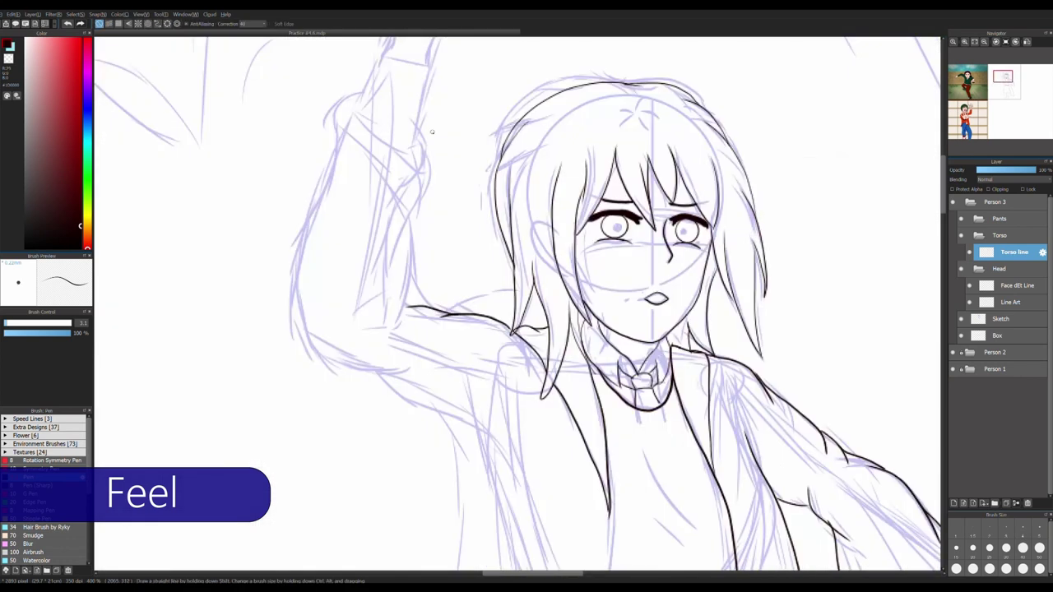
# Ink the raised arm's wide curved cuff and start the sleeve's outer edge below it
pyautogui.scroll(2, 349, 107)
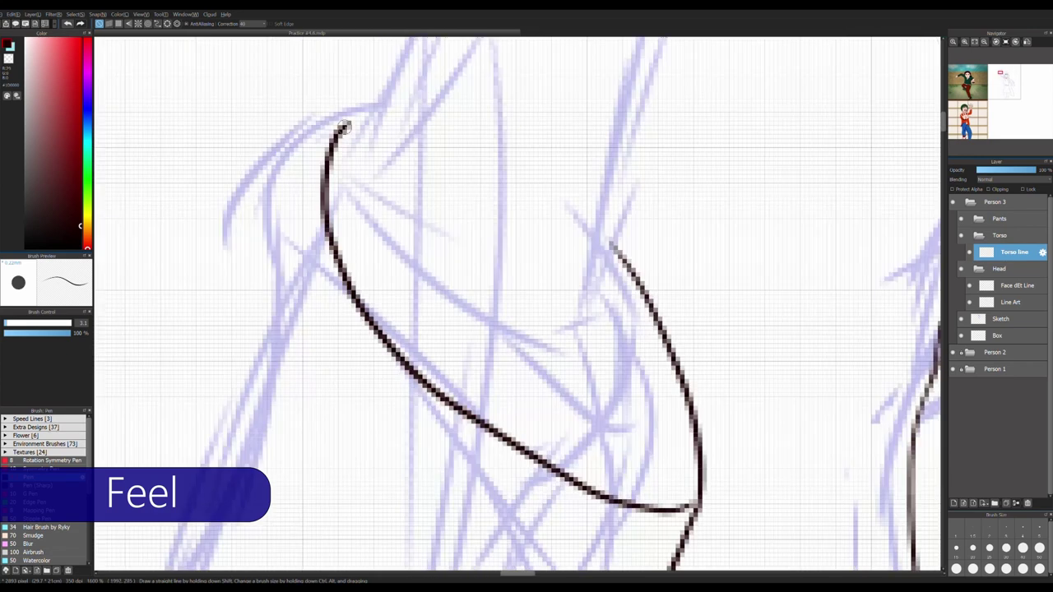
pyautogui.scroll(-1, 411, 247)
pyautogui.moveTo(400, 94); pyautogui.dragTo(365, 236)
pyautogui.scroll(1, 365, 236)
pyautogui.moveTo(337, 160)
pyautogui.mouseDown()
pyautogui.moveTo(318, 348)
pyautogui.moveTo(412, 432)
pyautogui.mouseUp()
# Ink the raised sleeve around the elbow and along the underside of the upper arm to the armpit
pyautogui.scroll(-1, 411, 432)
pyautogui.moveTo(609, 477); pyautogui.dragTo(502, 359)
pyautogui.moveTo(412, 292); pyautogui.dragTo(496, 362)
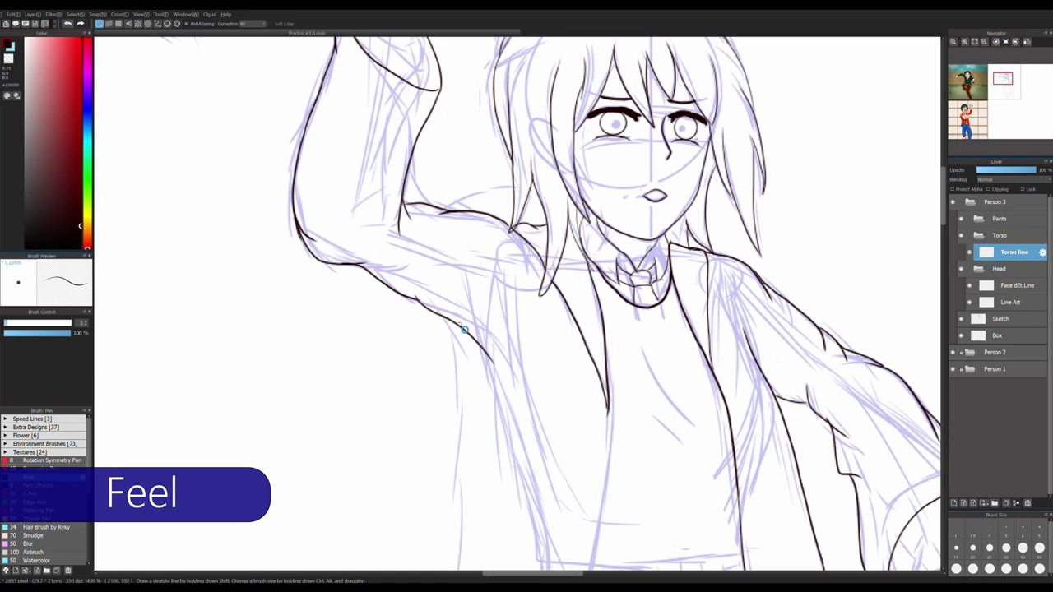
pyautogui.scroll(1, 465, 360)
pyautogui.scroll(-2, 465, 360)
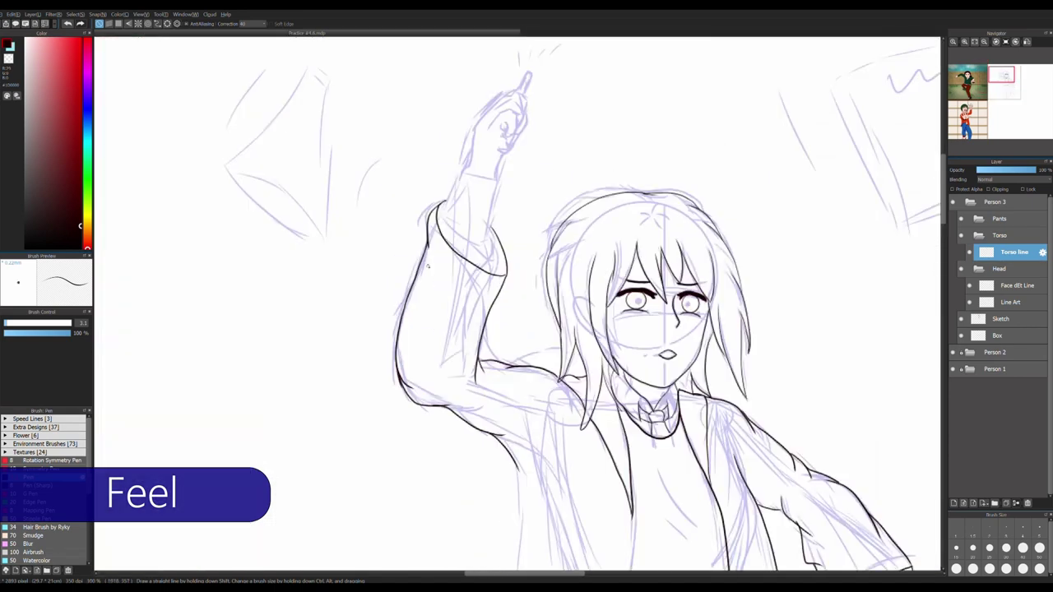
# Ink the coat panel below the raised arm, running its outer side edge and inner front edge down to the hem
pyautogui.scroll(4, 568, 321)
pyautogui.scroll(-2, 567, 321)
pyautogui.moveTo(548, 246); pyautogui.dragTo(469, 297)
pyautogui.scroll(-2, 494, 343)
pyautogui.moveTo(342, 359); pyautogui.dragTo(344, 285)
pyautogui.scroll(-2, 526, 304)
pyautogui.scroll(-1, 527, 305)
pyautogui.moveTo(435, 224)
pyautogui.mouseDown()
pyautogui.moveTo(339, 477)
pyautogui.moveTo(402, 468)
pyautogui.mouseUp()
pyautogui.moveTo(493, 260); pyautogui.dragTo(398, 469)
pyautogui.hotkey('ctrl', 'z')
pyautogui.moveTo(510, 173); pyautogui.dragTo(400, 471)
# Erase the line end that overshoots the hem corner of the coat panel below the raised arm
pyautogui.scroll(2, 400, 470)
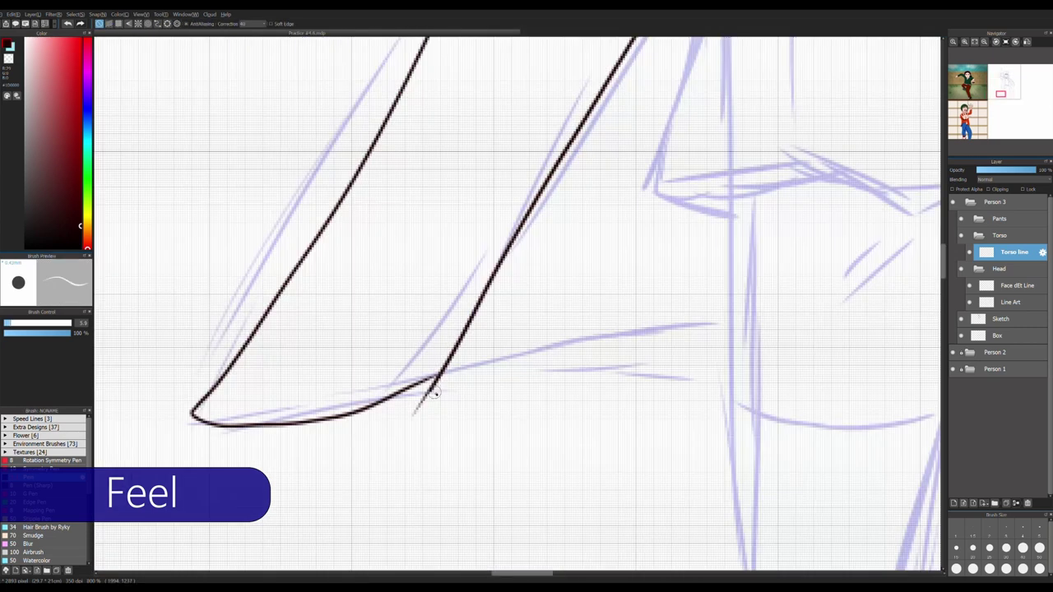
pyautogui.scroll(-1, 430, 387)
pyautogui.scroll(1, 435, 352)
pyautogui.scroll(-2, 436, 395)
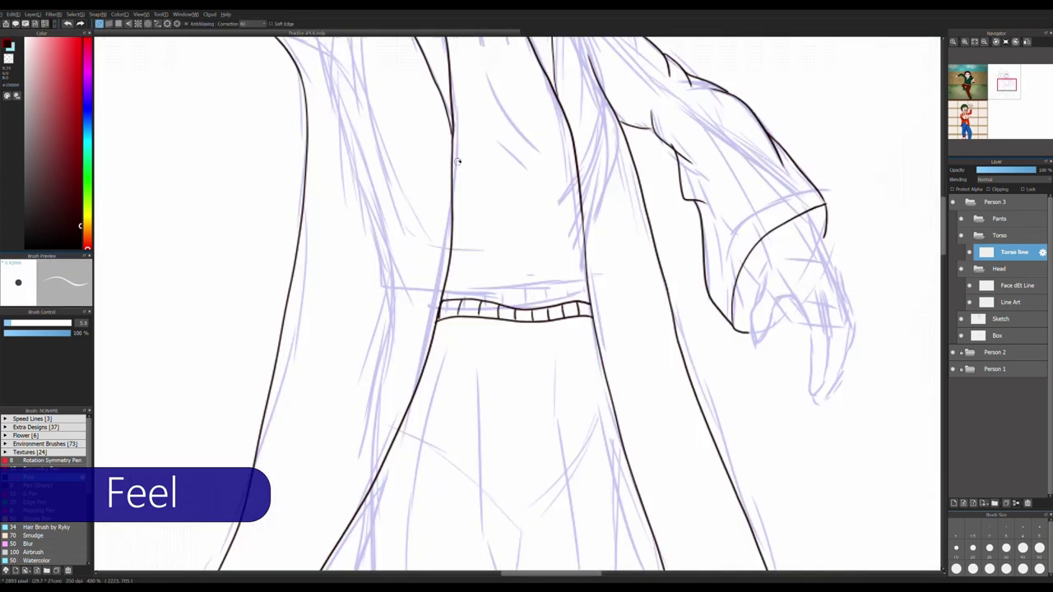
pyautogui.scroll(3, 444, 445)
pyautogui.scroll(-2, 451, 492)
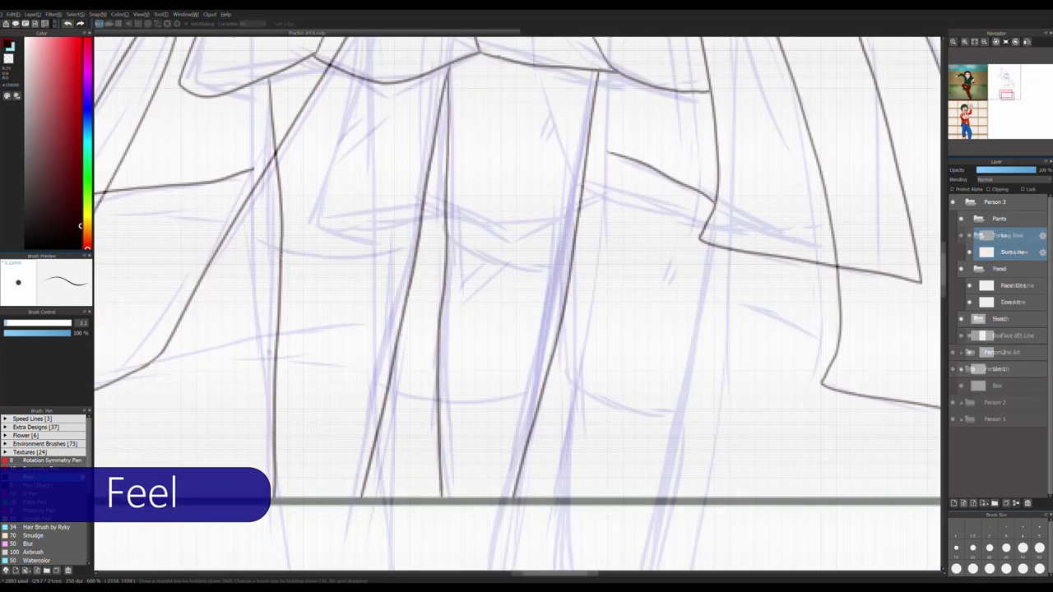
# Ink a curved stocking line across each leg on the Leg line layer and hide the Sketch layer
pyautogui.scroll(1, 411, 256)
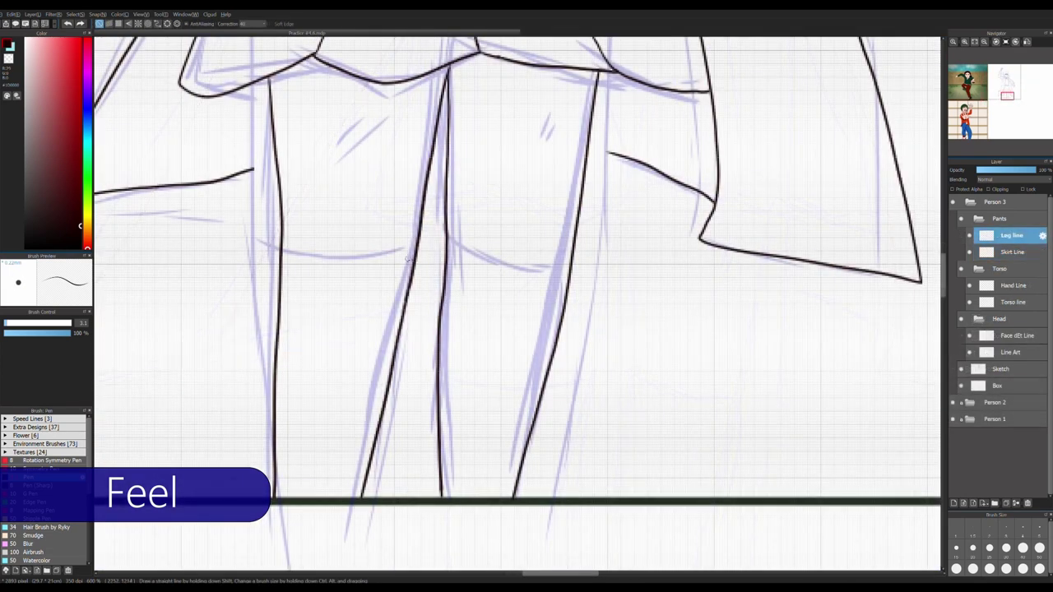
pyautogui.moveTo(281, 248); pyautogui.dragTo(411, 260)
pyautogui.scroll(2, 412, 260)
pyautogui.scroll(-1, 408, 257)
pyautogui.moveTo(477, 227); pyautogui.dragTo(658, 280)
pyautogui.scroll(-2, 658, 280)
pyautogui.scroll(2, 675, 288)
pyautogui.scroll(-1, 719, 318)
pyautogui.scroll(-5, 719, 319)
pyautogui.click(961, 369)
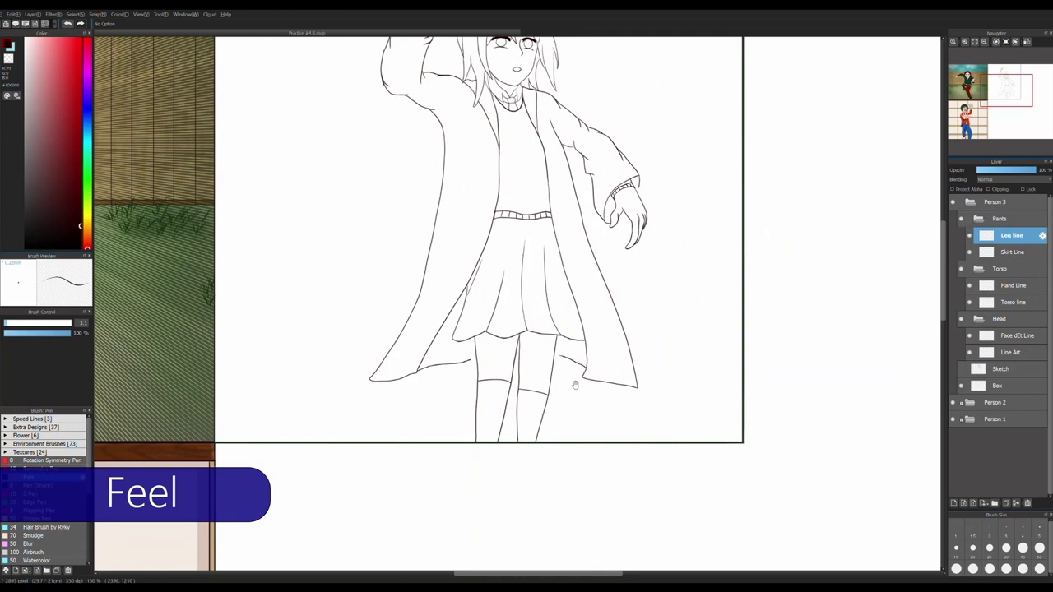
# Undo the inked leg and stocking lines
pyautogui.scroll(-1, 539, 417)
pyautogui.scroll(1, 482, 430)
pyautogui.hotkey('ctrl', 'z')
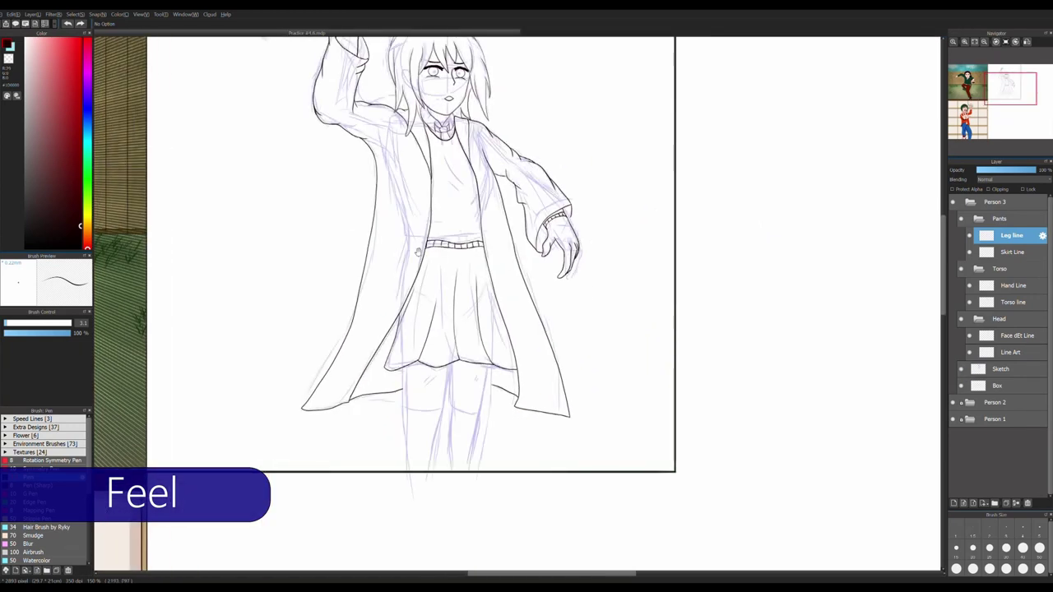
# Redraw both legs' outlines with the Pen from the skirt hem down past the panel's lower border
pyautogui.press('p')
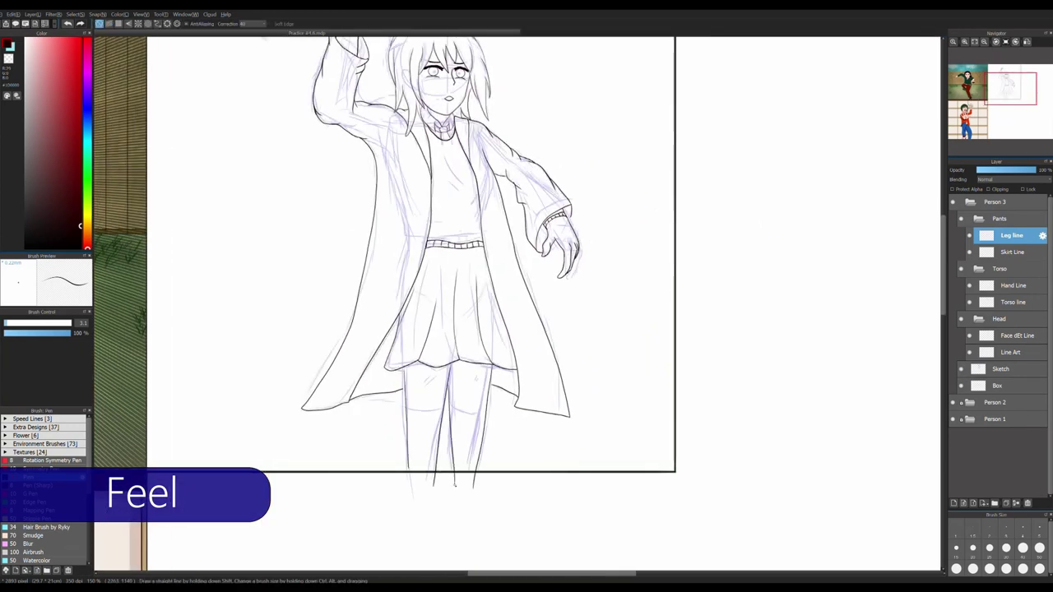
pyautogui.click(960, 369)
pyautogui.press('Delete')
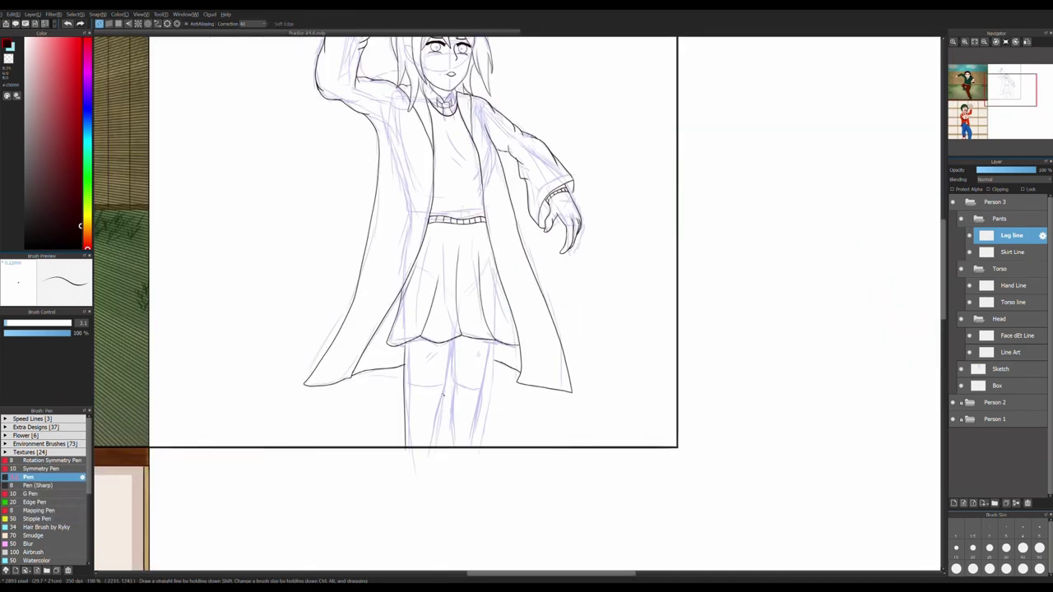
pyautogui.moveTo(452, 343); pyautogui.dragTo(430, 473)
pyautogui.moveTo(494, 342); pyautogui.dragTo(492, 464)
pyautogui.moveTo(461, 344); pyautogui.dragTo(454, 466)
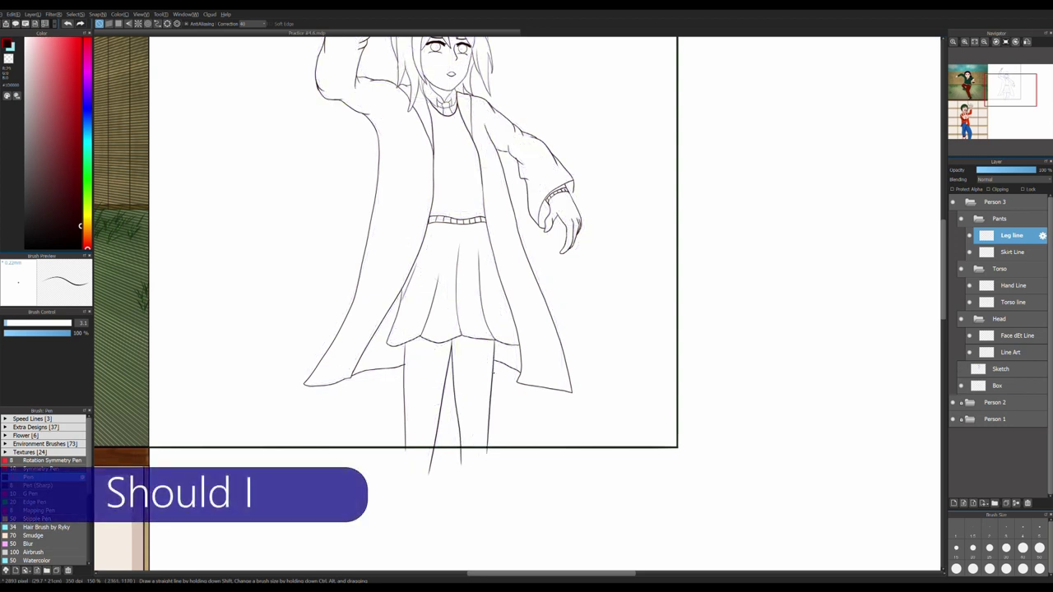
# Trim the leg lines at the panel border, ink an arched stocking top across each leg, and select the Skirt Line layer
pyautogui.scroll(2, 415, 442)
pyautogui.scroll(1, 477, 508)
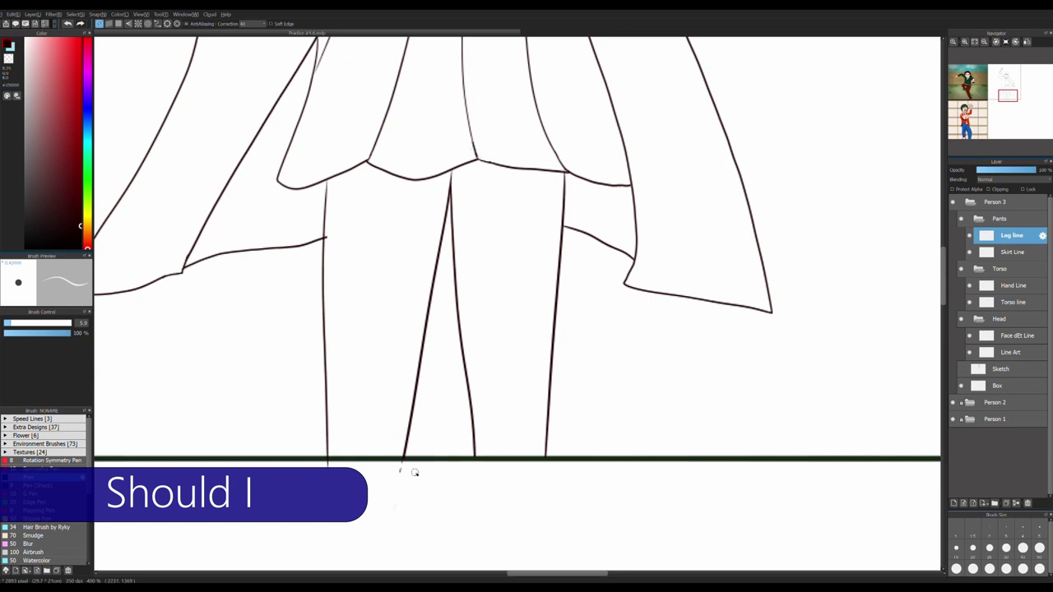
pyautogui.scroll(2, 339, 233)
pyautogui.moveTo(329, 313); pyautogui.dragTo(536, 341)
pyautogui.hotkey('ctrl', 'z')
pyautogui.moveTo(325, 313)
pyautogui.mouseDown()
pyautogui.moveTo(553, 325)
pyautogui.moveTo(798, 315)
pyautogui.mouseUp()
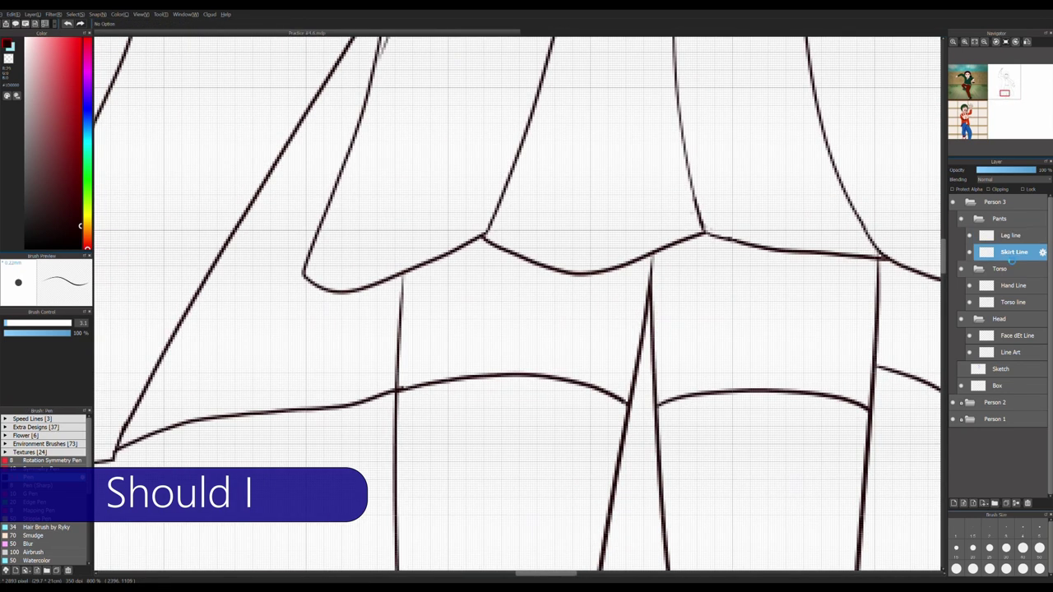
pyautogui.click(1014, 252)
pyautogui.hotkey('ctrl', 'z')
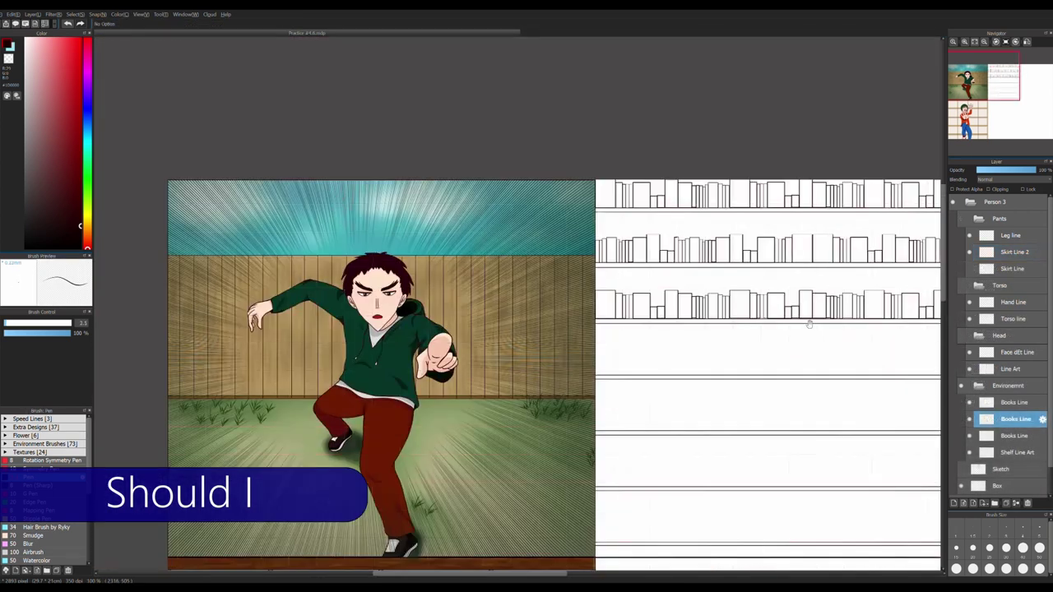
# Try to move the topmost Books Line layer's row of books down the bookshelf, and undo the attempt
pyautogui.moveTo(809, 325); pyautogui.dragTo(495, 333)
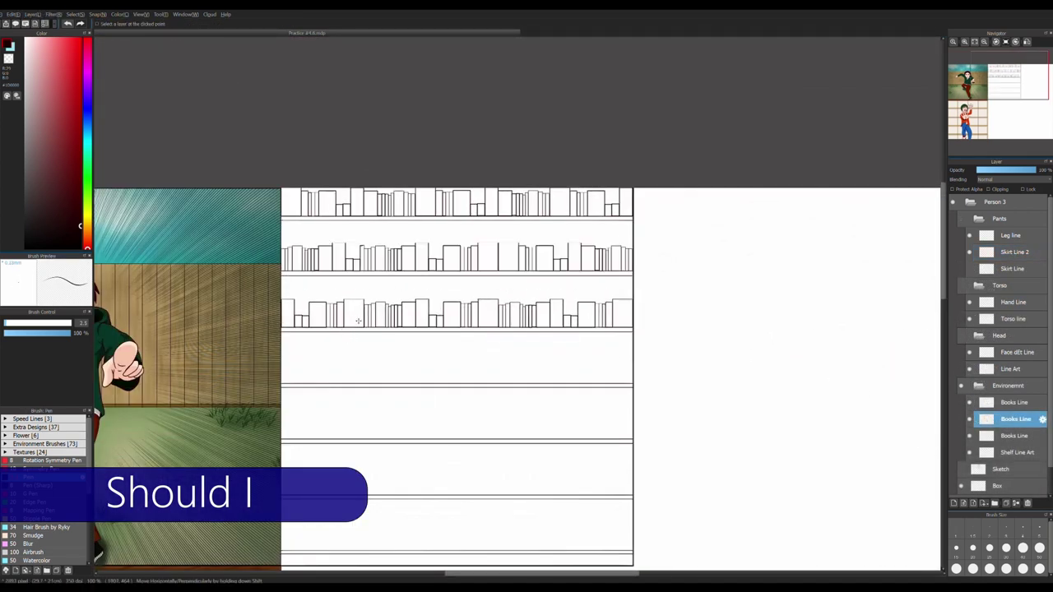
pyautogui.scroll(5, 319, 316)
pyautogui.scroll(-8, 318, 316)
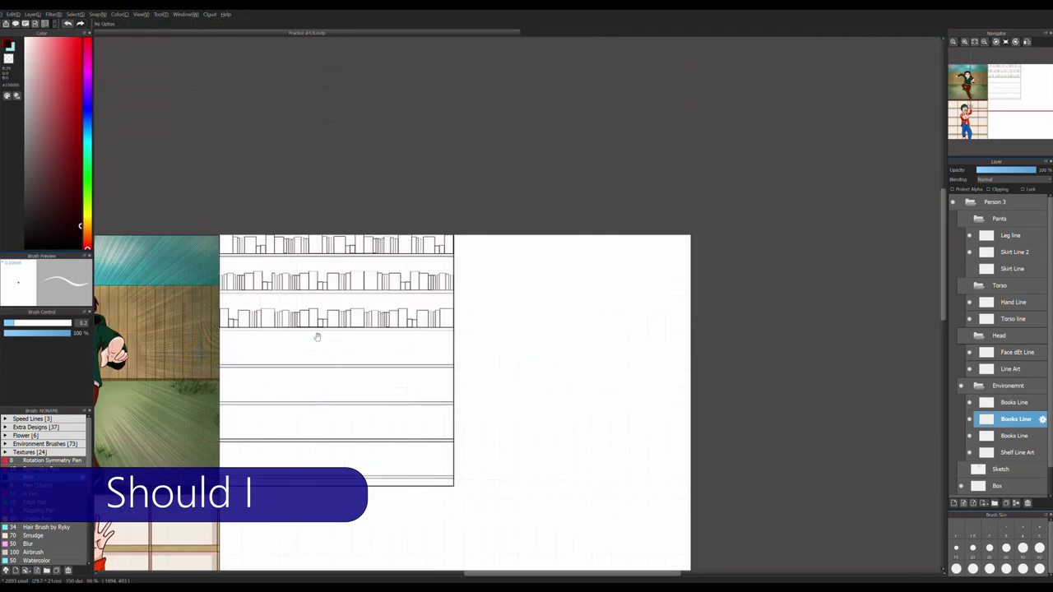
pyautogui.hotkey('ctrl', 'e')
pyautogui.click(1014, 403)
pyautogui.moveTo(319, 245); pyautogui.dragTo(318, 355)
pyautogui.hotkey('ctrl', 'z')
pyautogui.hotkey('ctrl', 'z')
pyautogui.hotkey('ctrl', 'z')
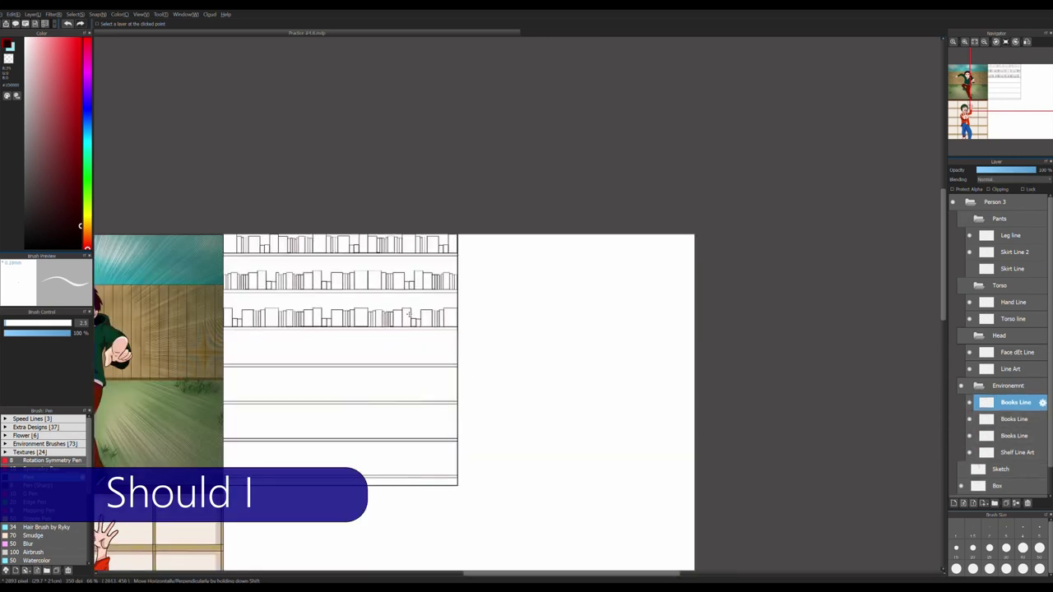
# Fill the fourth and fifth shelves with copies of the book rows, nudged into line with the shelves
pyautogui.scroll(5, 711, 400)
pyautogui.moveTo(404, 448); pyautogui.dragTo(407, 451)
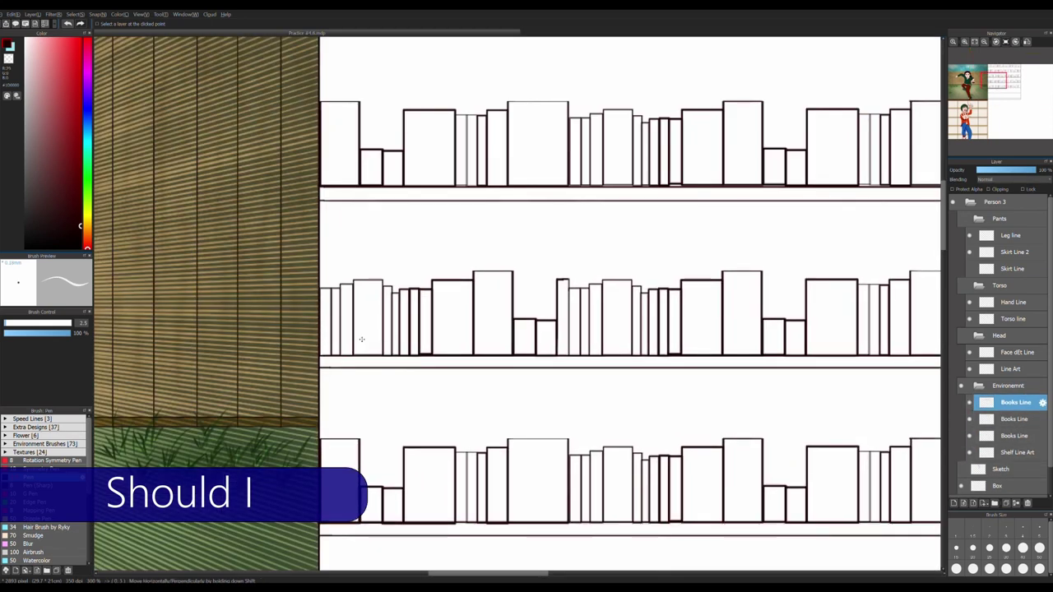
pyautogui.scroll(-5, 407, 451)
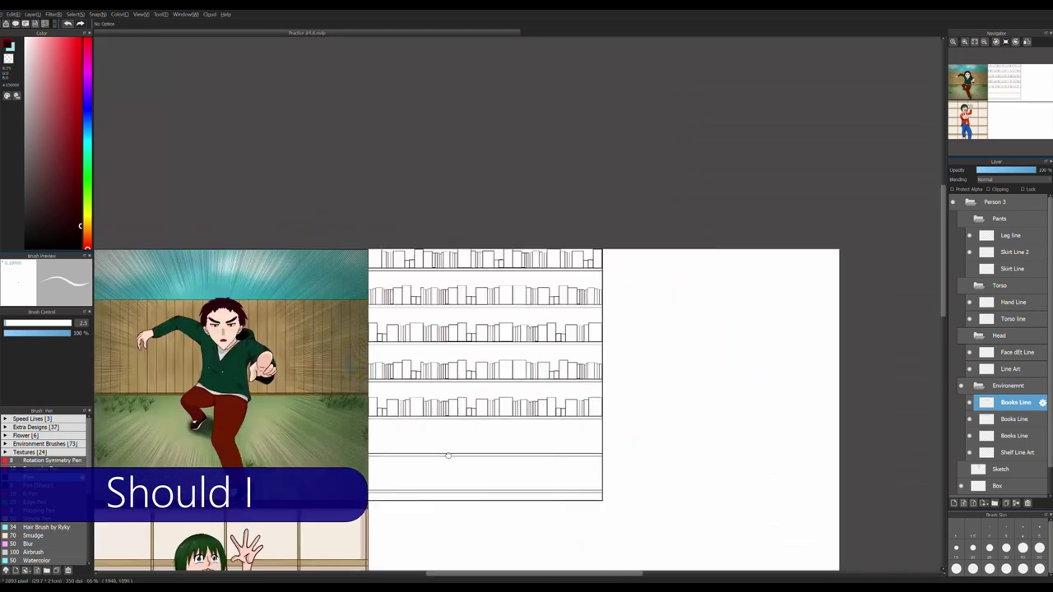
# Adjust the fifth shelf's row of books with a free transform and apply it
pyautogui.moveTo(576, 348); pyautogui.dragTo(296, 421)
pyautogui.hotkey('ctrl', 't')
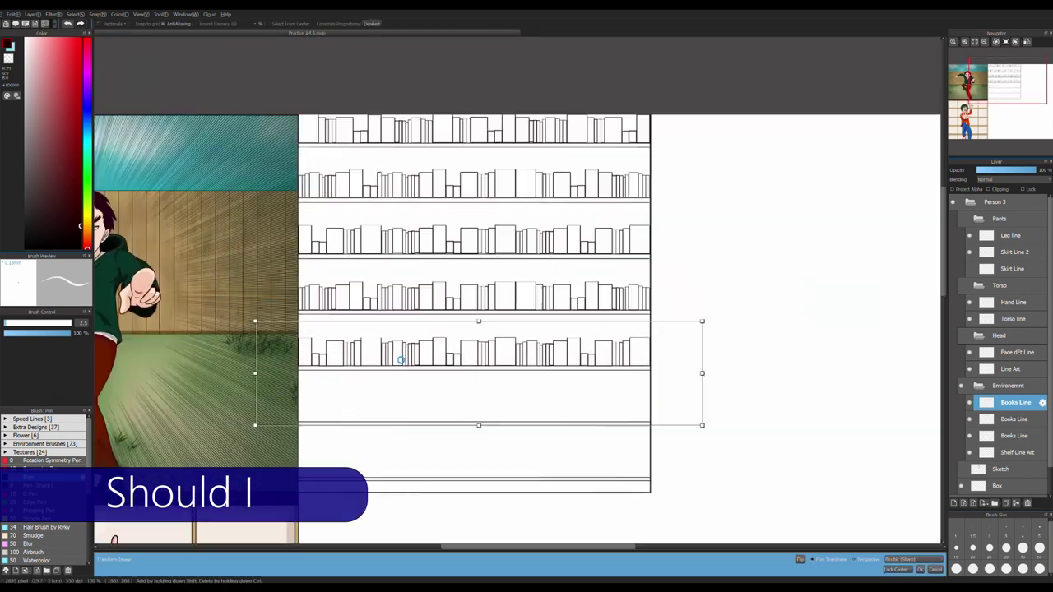
pyautogui.scroll(5, 404, 387)
pyautogui.scroll(-3, 408, 400)
pyautogui.press('Return')
pyautogui.scroll(-4, 407, 400)
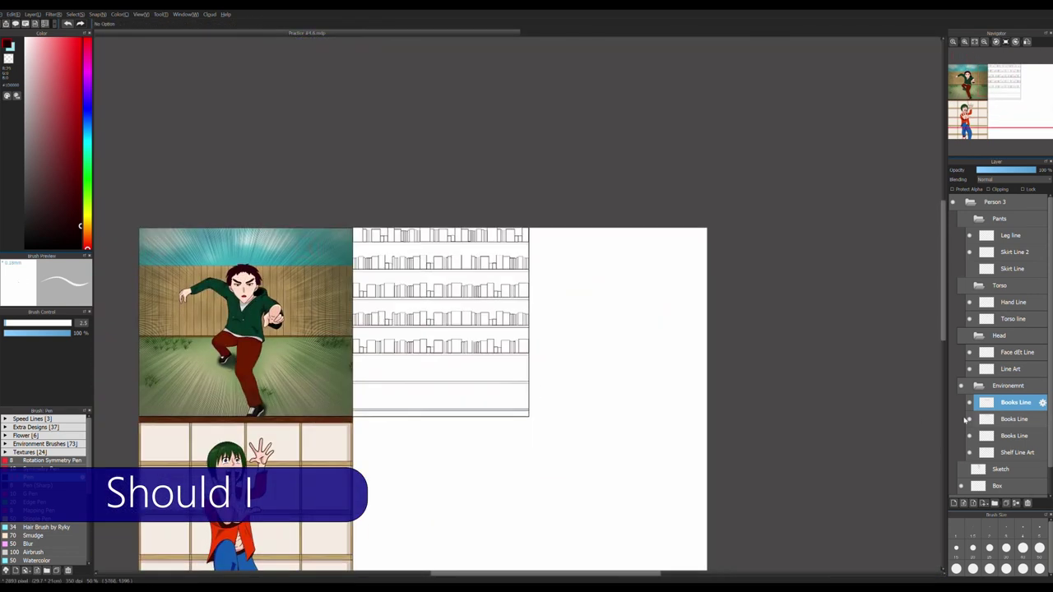
pyautogui.scroll(6, 369, 401)
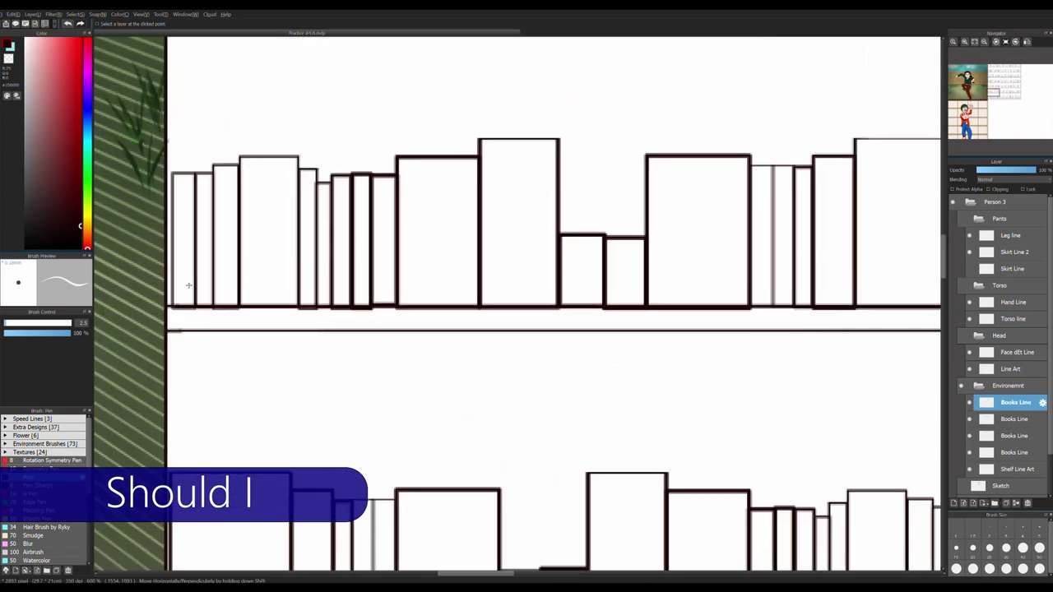
pyautogui.scroll(-5, 370, 401)
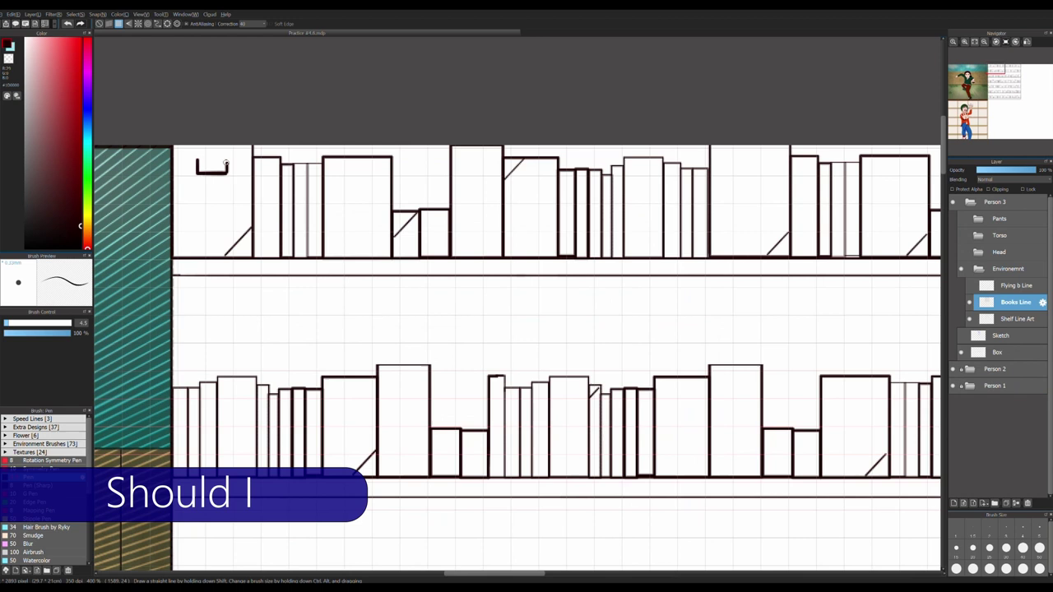
# Draw horizontal bands and short vertical marks on book spines across the upper shelves on the Books Line layer
pyautogui.moveTo(219, 398); pyautogui.dragTo(248, 398)
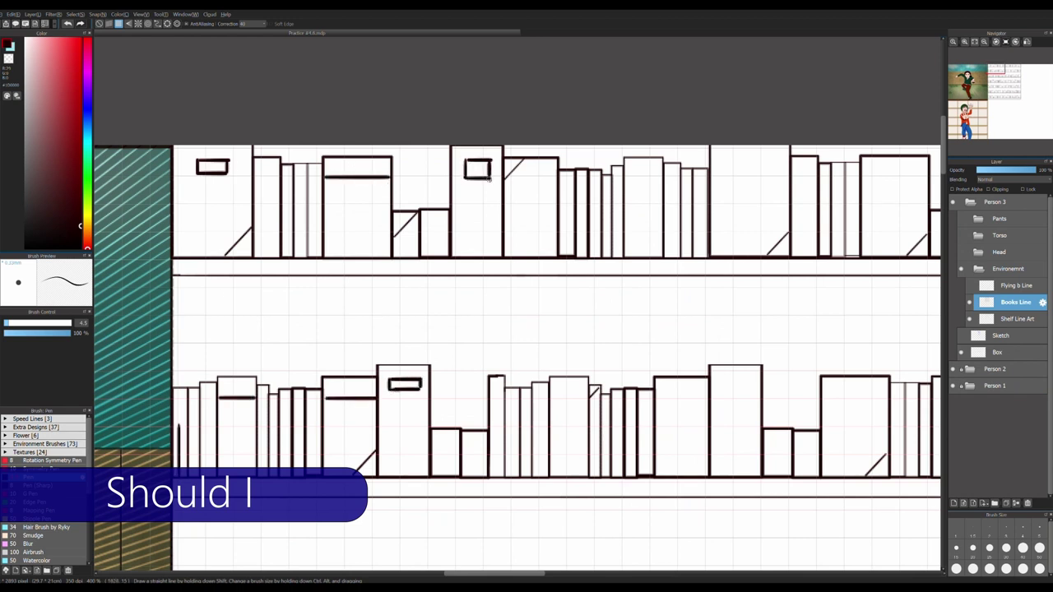
pyautogui.moveTo(791, 233); pyautogui.dragTo(818, 233)
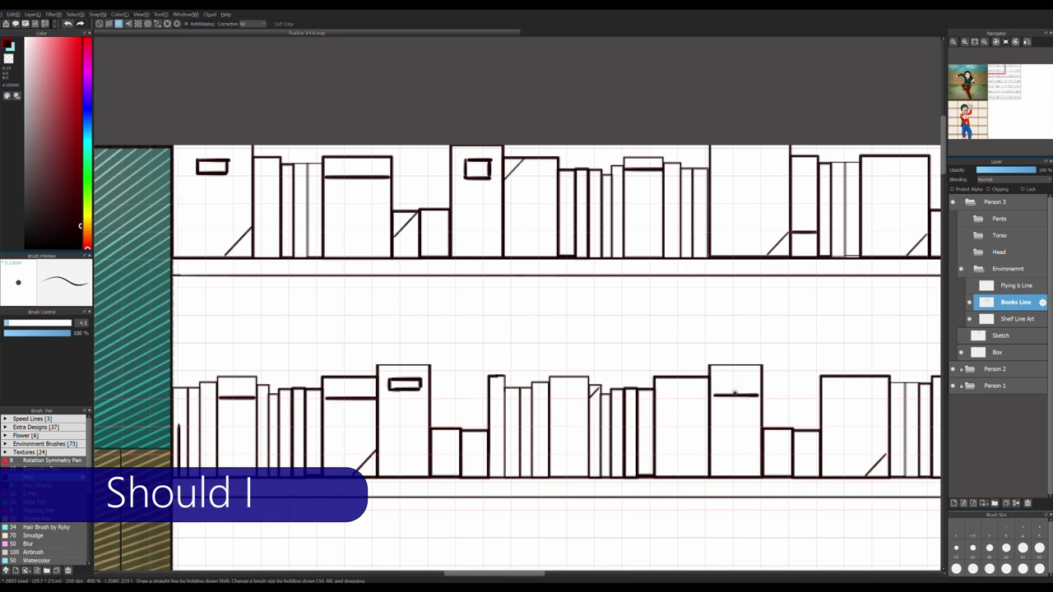
pyautogui.moveTo(726, 395); pyautogui.dragTo(758, 395)
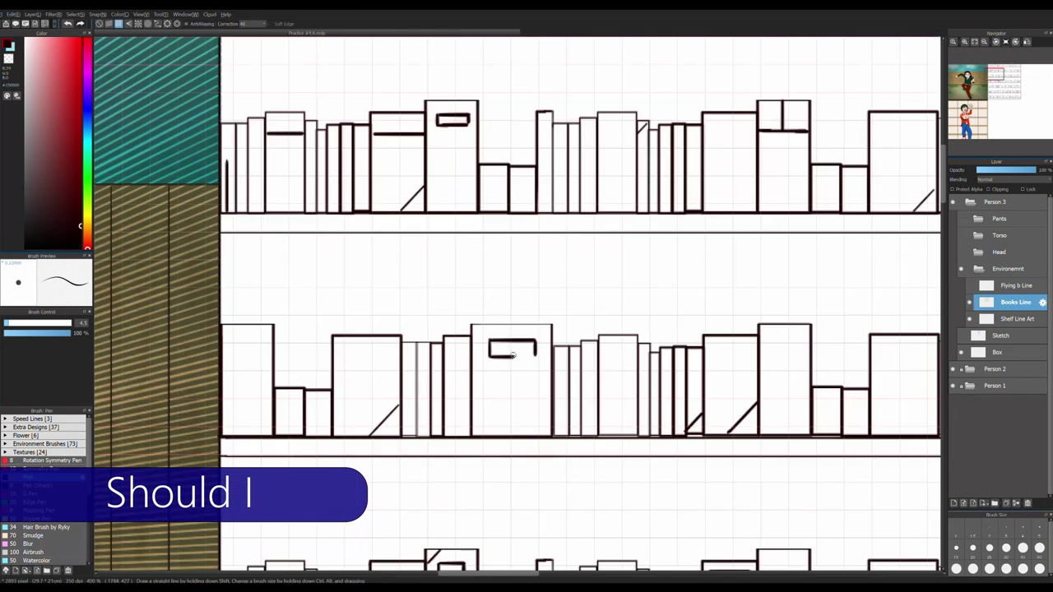
pyautogui.moveTo(577, 159); pyautogui.dragTo(578, 187)
pyautogui.moveTo(697, 166); pyautogui.dragTo(701, 188)
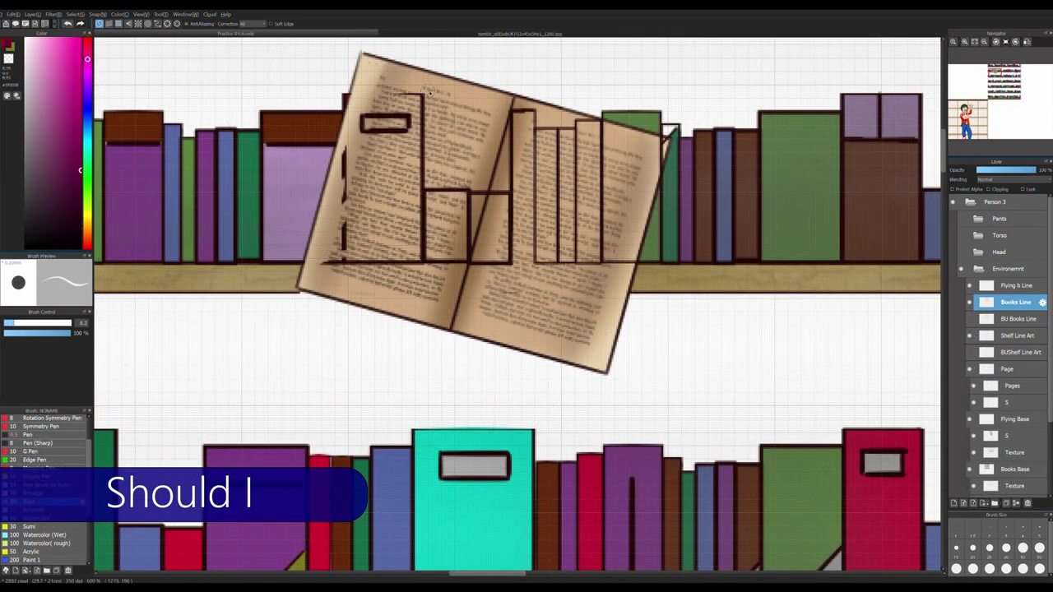
# Erase the Books Line strokes that overlap the open flying book
pyautogui.moveTo(603, 160); pyautogui.dragTo(626, 265)
pyautogui.press('e')
pyautogui.moveTo(469, 263)
pyautogui.mouseDown()
pyautogui.moveTo(387, 124)
pyautogui.moveTo(499, 263)
pyautogui.moveTo(592, 123)
pyautogui.moveTo(543, 263)
pyautogui.mouseUp()
pyautogui.click(25, 283)
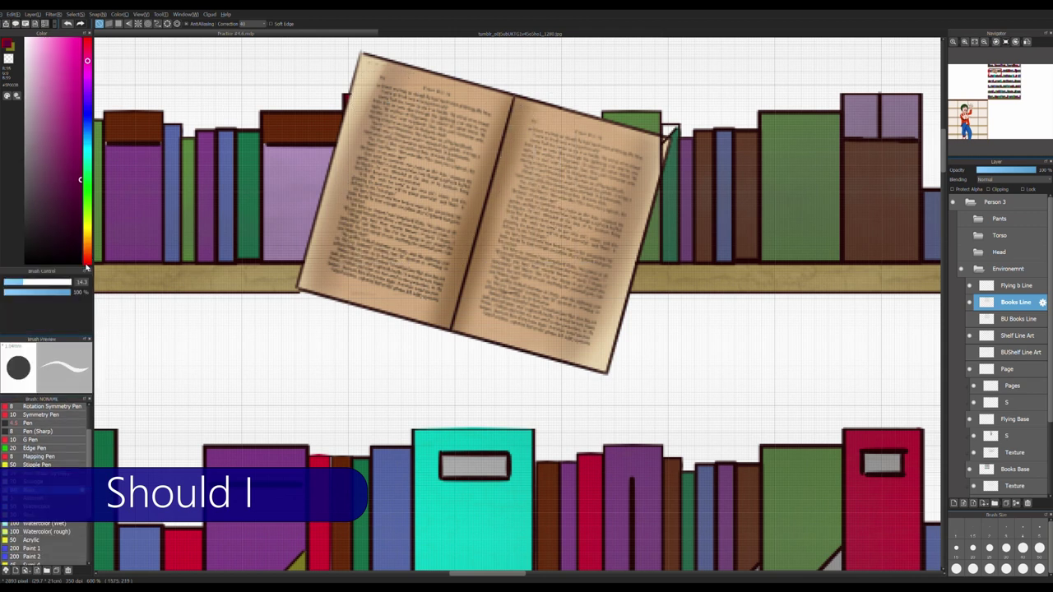
# Switch to the Shelf Line Art layer and set up the Pen with the sampled dark outline colour
pyautogui.keyDown('ctrl'); pyautogui.keyDown('shift'); pyautogui.click(278, 298); pyautogui.keyUp('shift'); pyautogui.keyUp('ctrl')
pyautogui.press('p')
pyautogui.keyDown('alt'); pyautogui.click(157, 289); pyautogui.keyUp('alt')
pyautogui.scroll(4, 298, 297)
pyautogui.scroll(-5, 298, 297)
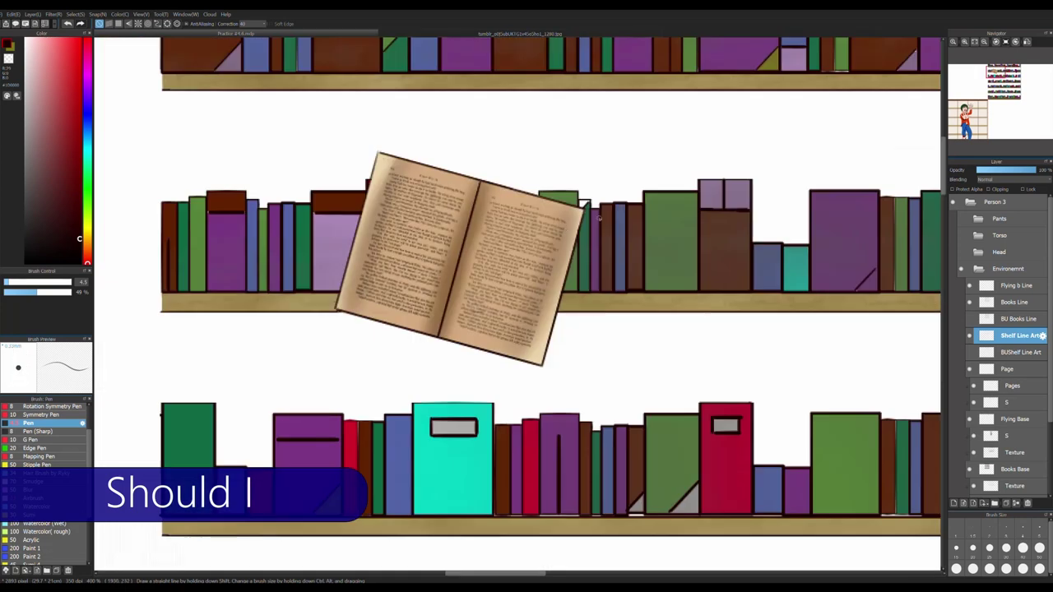
# Colour the small white gap beside the open book's upper right corner, checking the flying book's shading layer and the Books Base layer
pyautogui.scroll(2, 298, 298)
pyautogui.keyDown('ctrl'); pyautogui.keyDown('shift'); pyautogui.click(638, 190); pyautogui.keyUp('shift'); pyautogui.keyUp('ctrl')
pyautogui.press('g')
pyautogui.press('p')
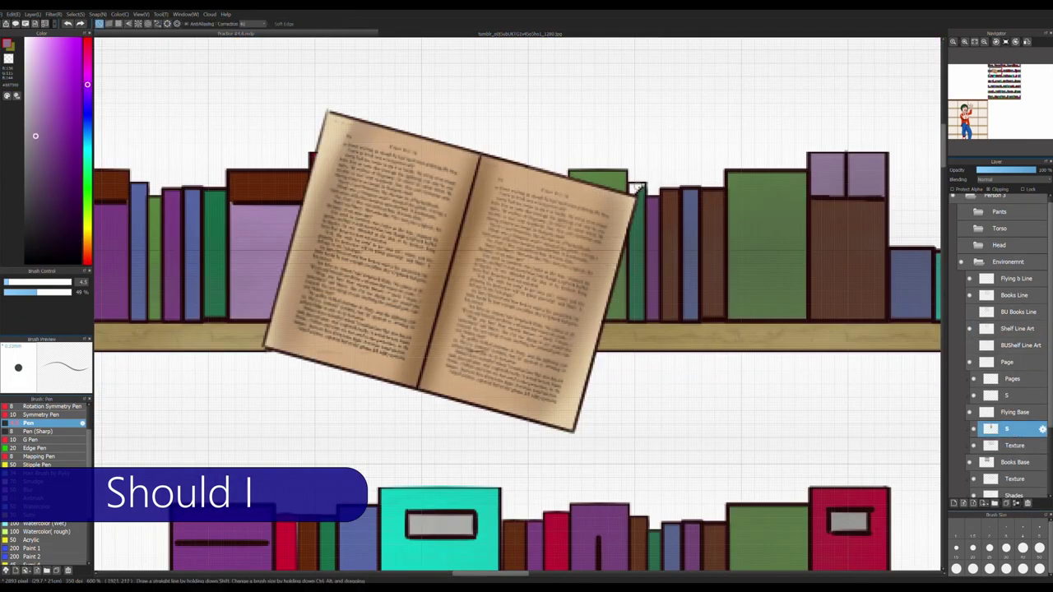
pyautogui.scroll(2, 658, 192)
pyautogui.click(974, 428)
pyautogui.click(974, 429)
pyautogui.click(988, 462)
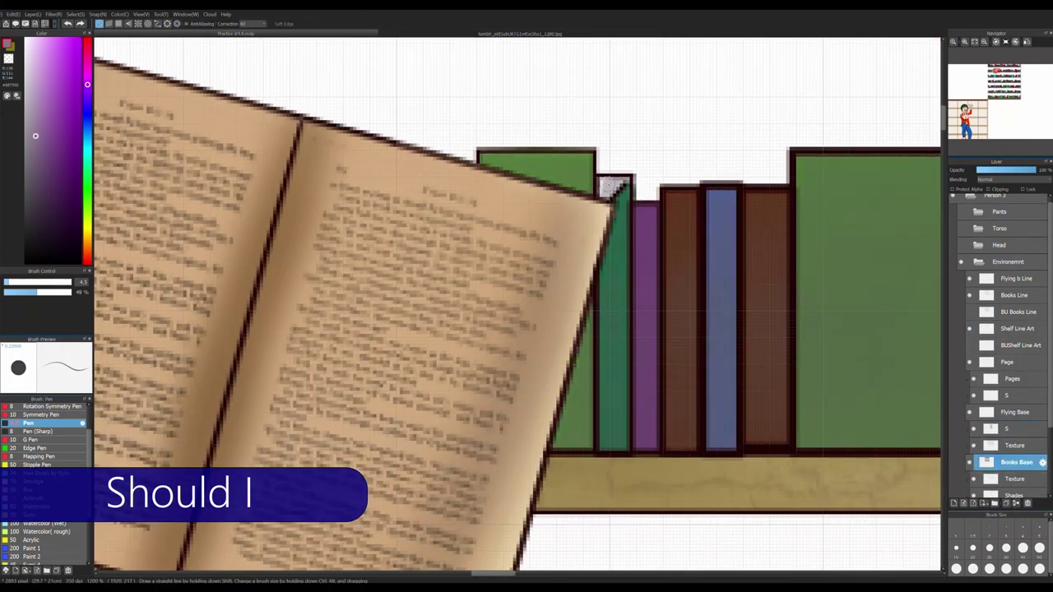
# Clean up the Books Line strokes that cross over the tilted purple flying book, undoing stray changes
pyautogui.scroll(-5, 494, 247)
pyautogui.scroll(2, 494, 246)
pyautogui.click(1019, 329)
pyautogui.scroll(3, 608, 206)
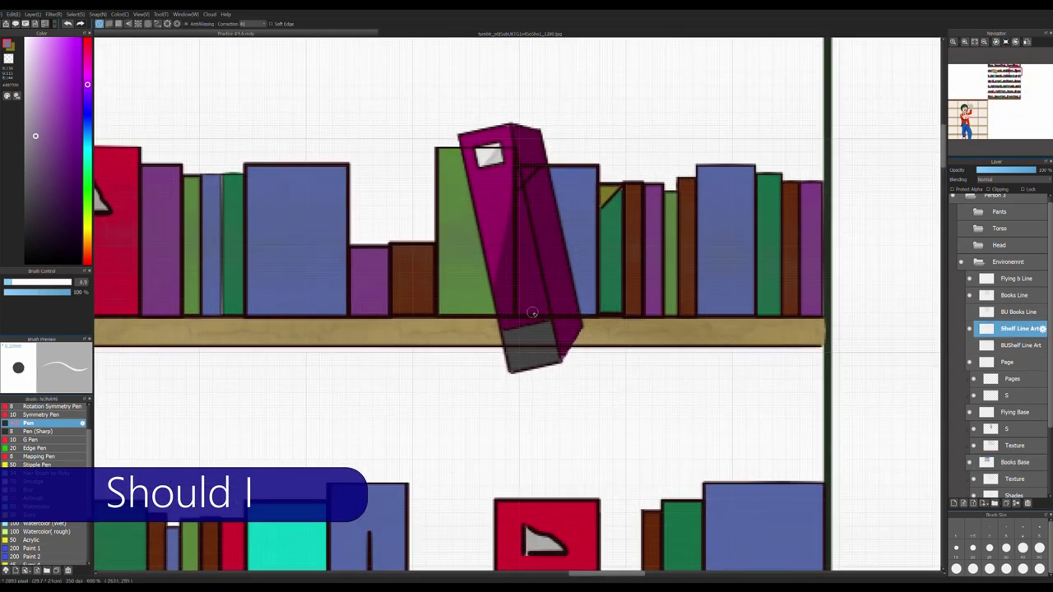
pyautogui.click(1015, 294)
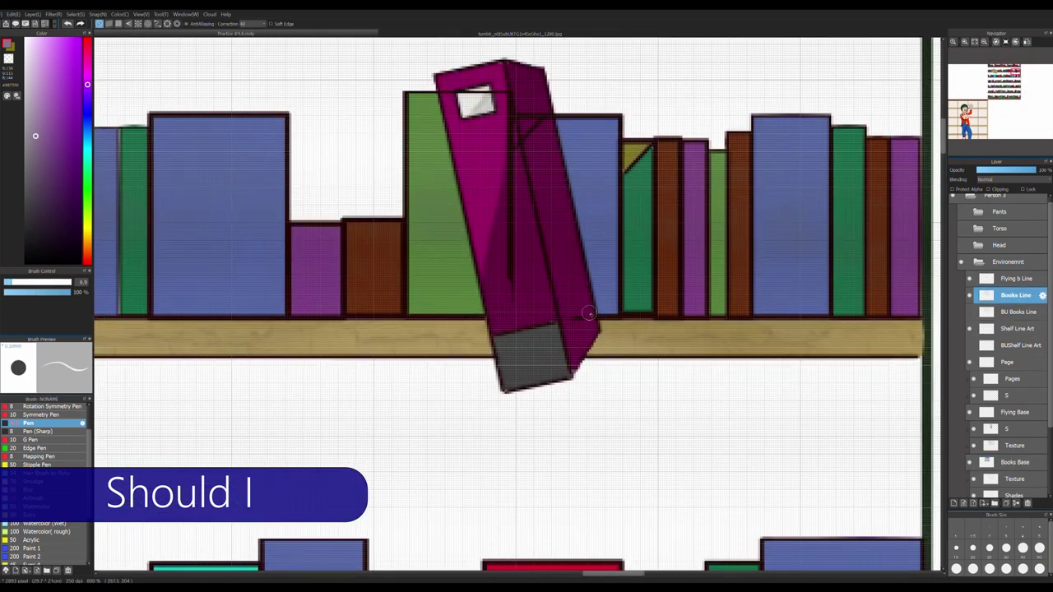
pyautogui.hotkey('ctrl', 'z')
pyautogui.hotkey('ctrl', 'z')
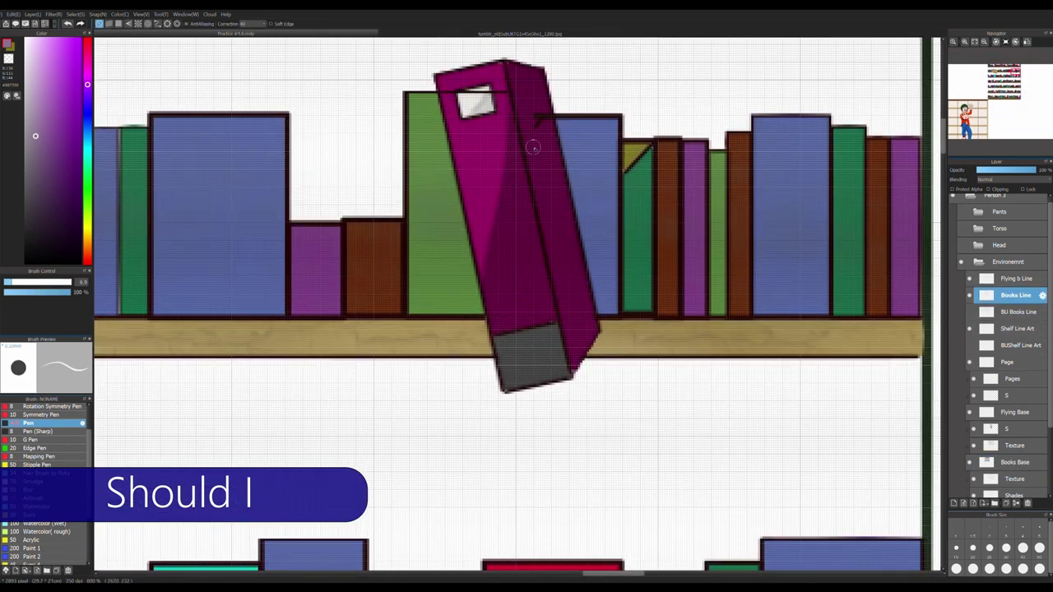
# Fill the empty space behind the books with dark brown on the Inside Shelf layer
pyautogui.scroll(-5, 552, 128)
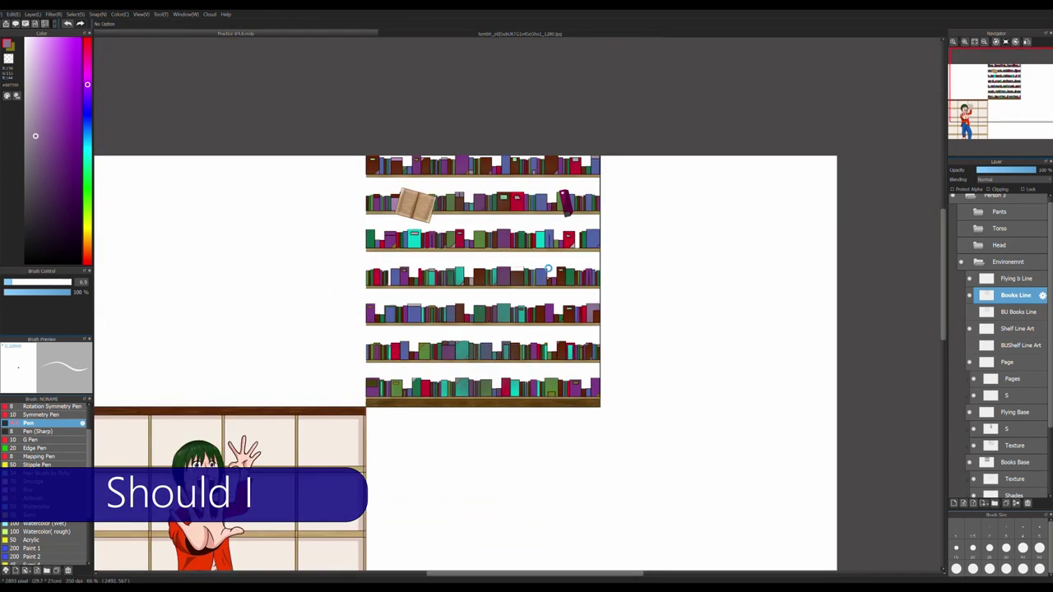
pyautogui.click(1019, 463)
pyautogui.press('g')
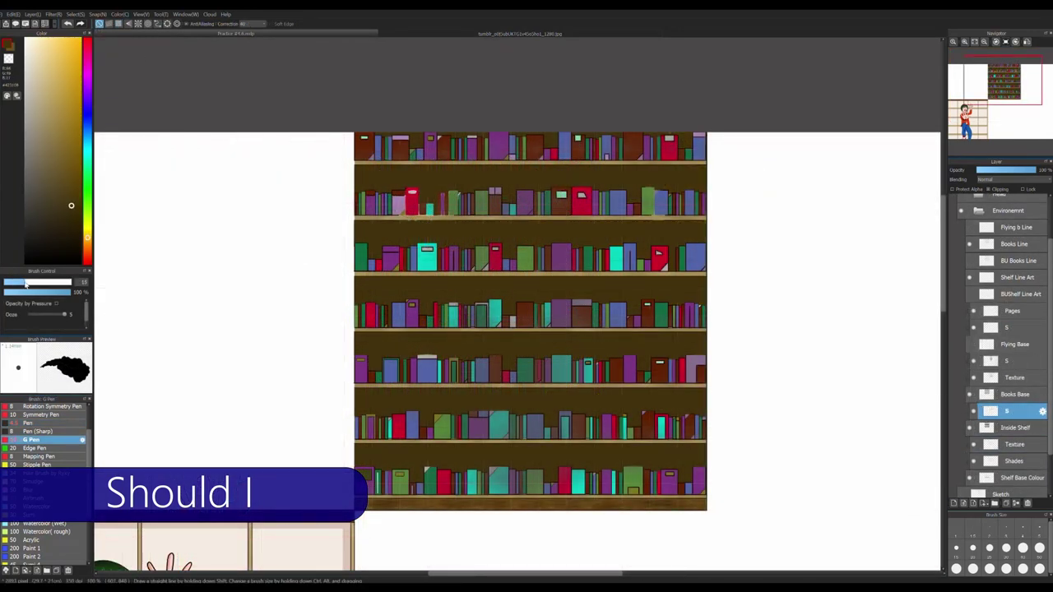
# Airbrush darker and lighter brown streaks across the shelf interiors on the S layer clipped to Inside Shelf
pyautogui.click(37, 498)
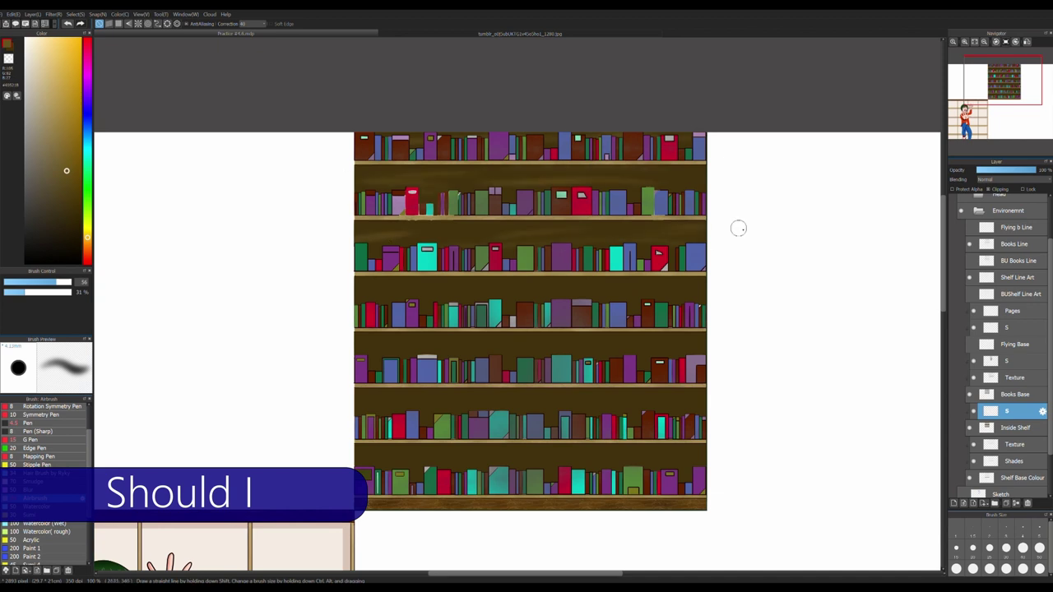
pyautogui.keyDown('alt'); pyautogui.click(355, 395); pyautogui.keyUp('alt')
pyautogui.moveTo(354, 395); pyautogui.dragTo(670, 400)
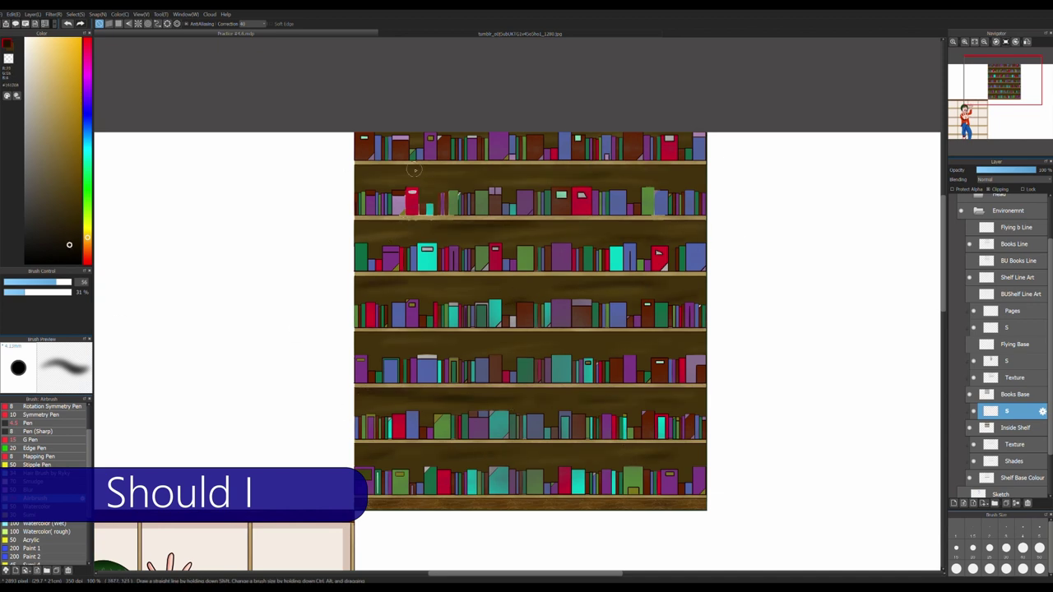
pyautogui.click(50, 132)
pyautogui.moveTo(375, 172)
pyautogui.mouseDown()
pyautogui.moveTo(547, 173)
pyautogui.moveTo(427, 251)
pyautogui.mouseUp()
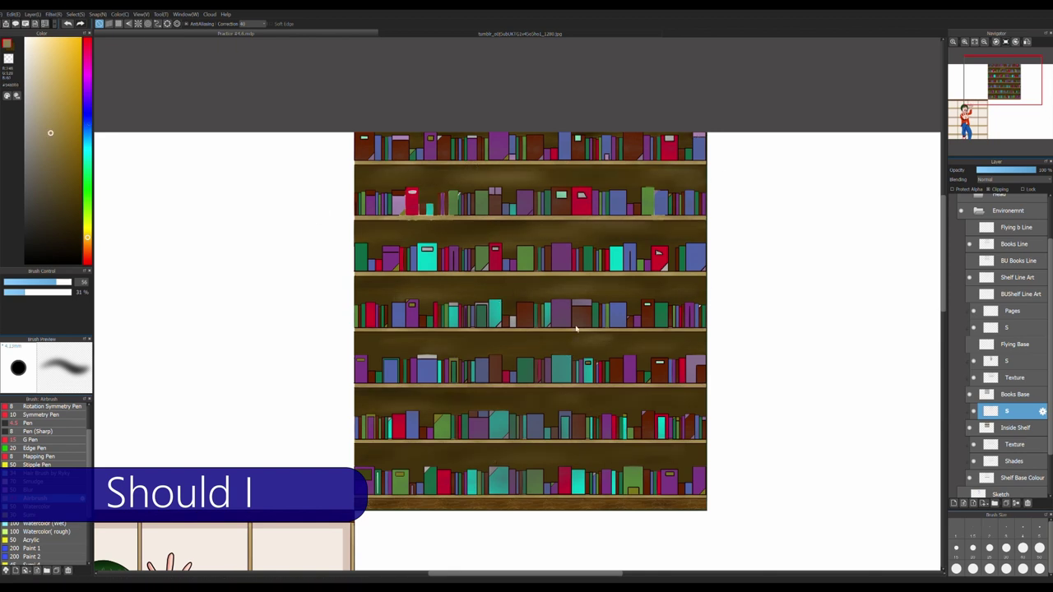
# Add a faint texture on a clipped layer T over the shelf interior, show the flying books and collapse the Environment folder
pyautogui.hotkey('ctrl', 'shift', 'n')
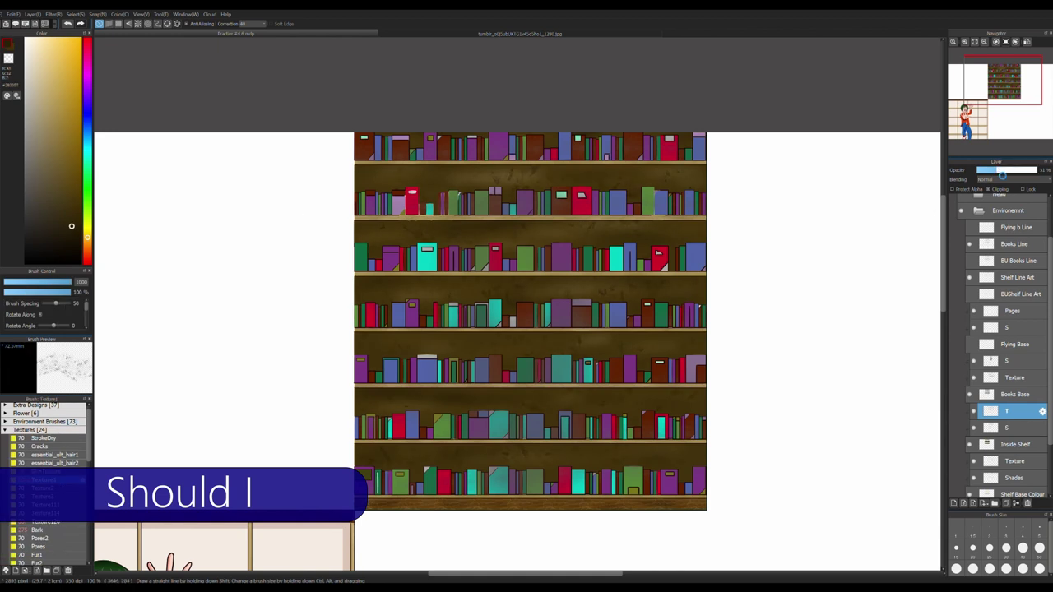
pyautogui.scroll(-1, 392, 265)
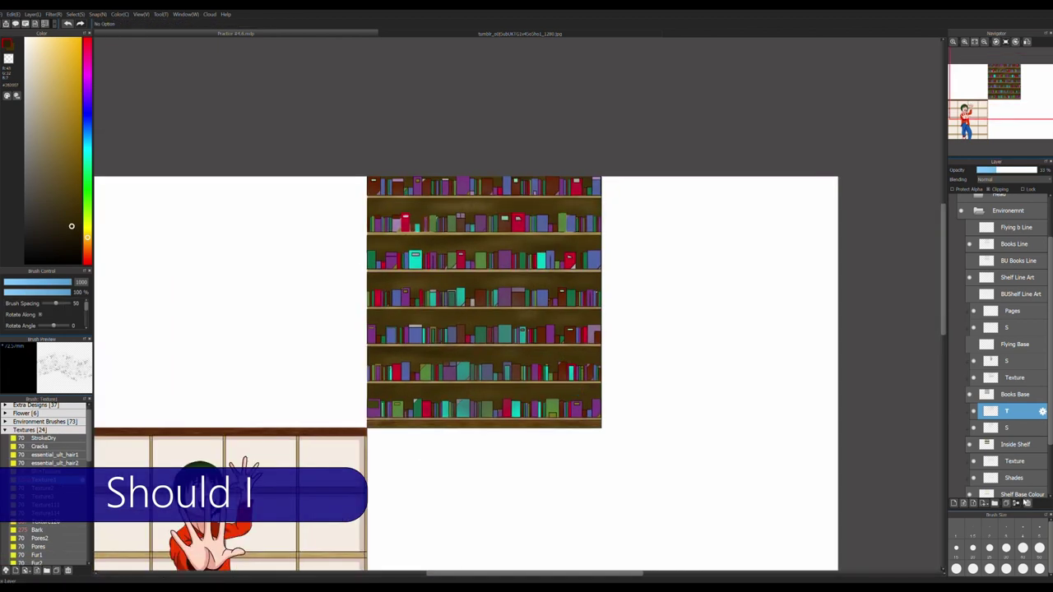
pyautogui.click(970, 228)
pyautogui.click(979, 211)
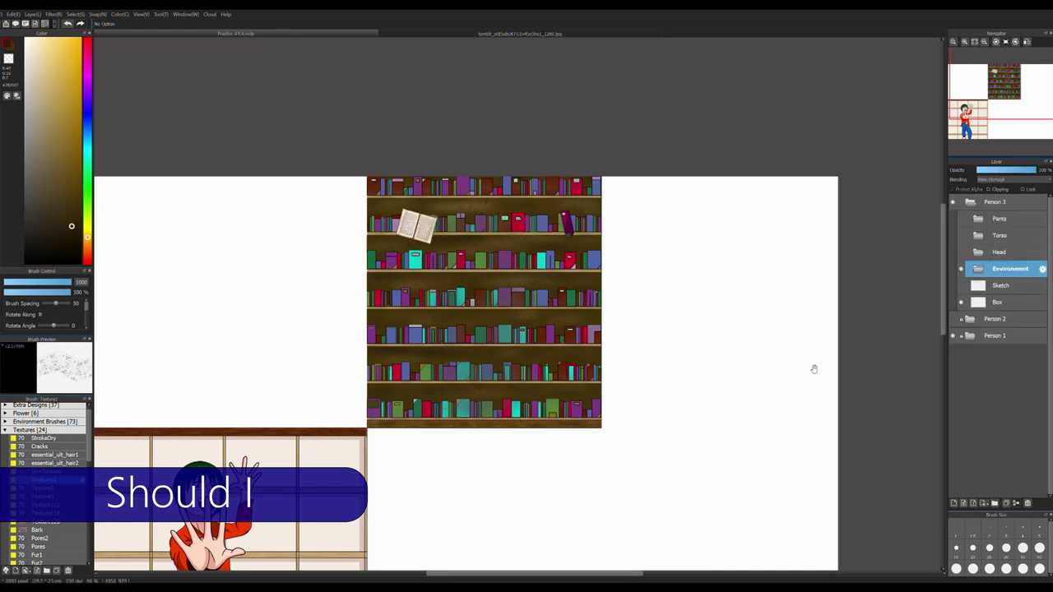
pyautogui.scroll(1, 523, 324)
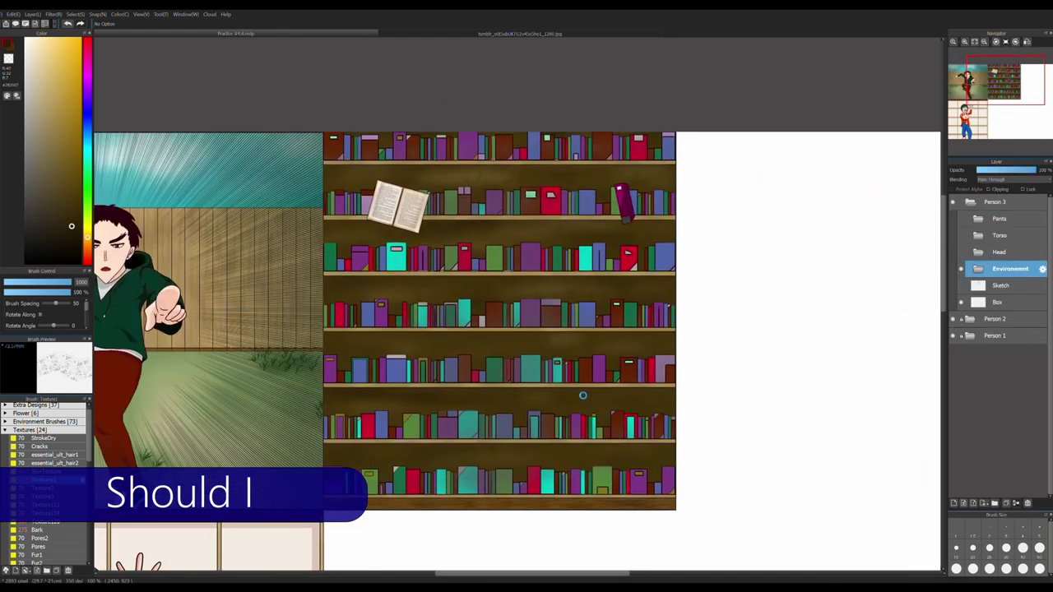
# Hide the bookshelf environment, show the character's line art and place a new layer beneath Line Art in the Head folder
pyautogui.click(962, 269)
pyautogui.click(970, 251)
pyautogui.click(1012, 285)
pyautogui.moveTo(1014, 285); pyautogui.dragTo(1030, 320)
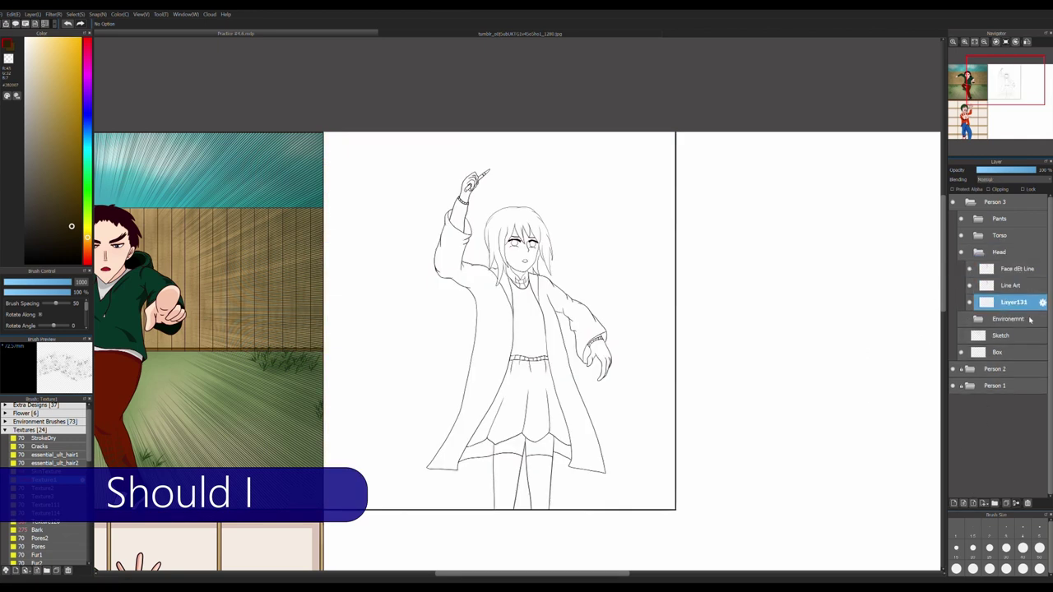
# Name the new layer Skin Base and fill the character's face and neck with pale peach
pyautogui.scroll(3, 519, 247)
pyautogui.scroll(-1, 518, 247)
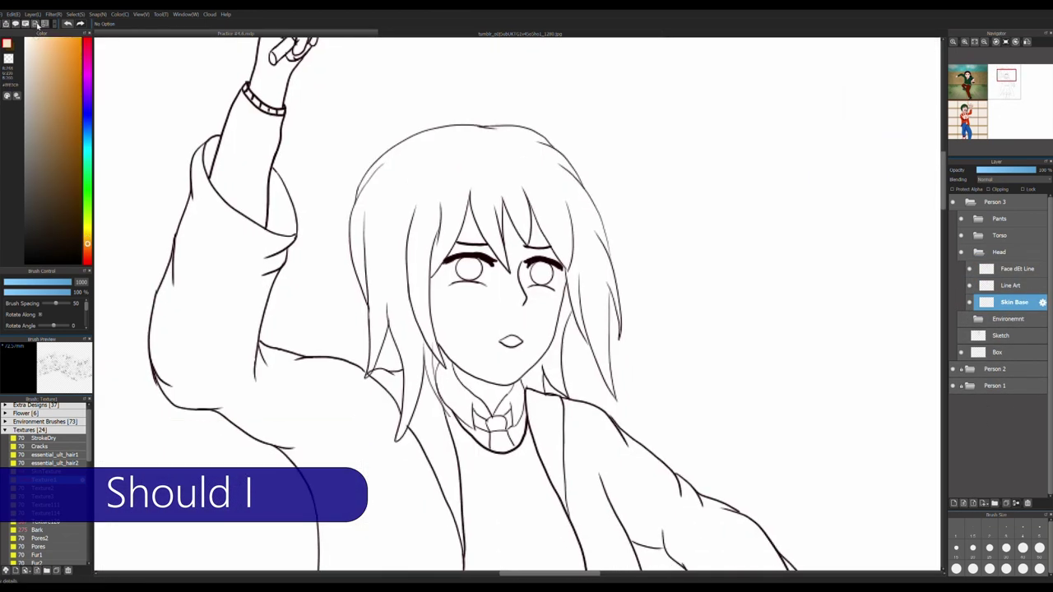
pyautogui.press('g')
pyautogui.click(473, 248)
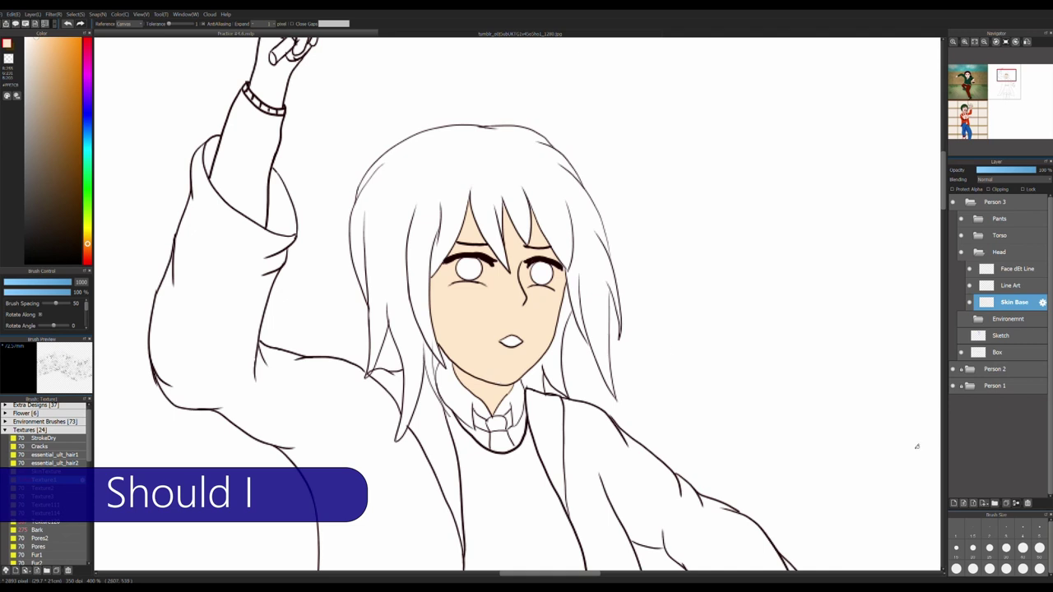
# Add a Hair Base layer and fill all the hair sections with medium brown
pyautogui.hotkey('ctrl', 'shift', 'n')
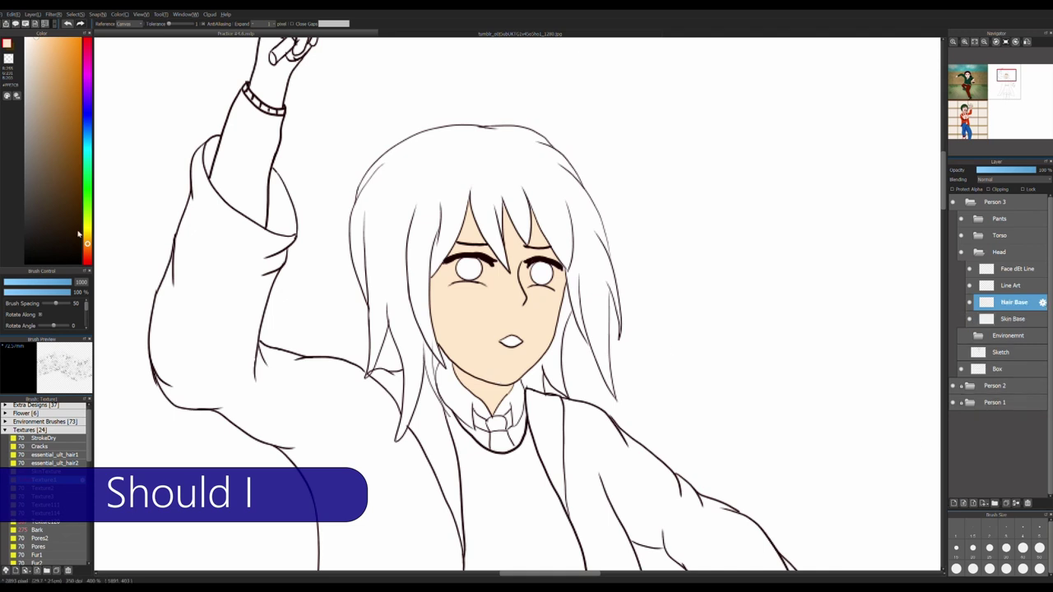
pyautogui.click(46, 121)
pyautogui.click(387, 214)
pyautogui.click(552, 379)
pyautogui.click(434, 366)
# Touch up the unfilled edges and tips of the hair with the Pen in the same brown
pyautogui.scroll(2, 425, 345)
pyautogui.click(39, 459)
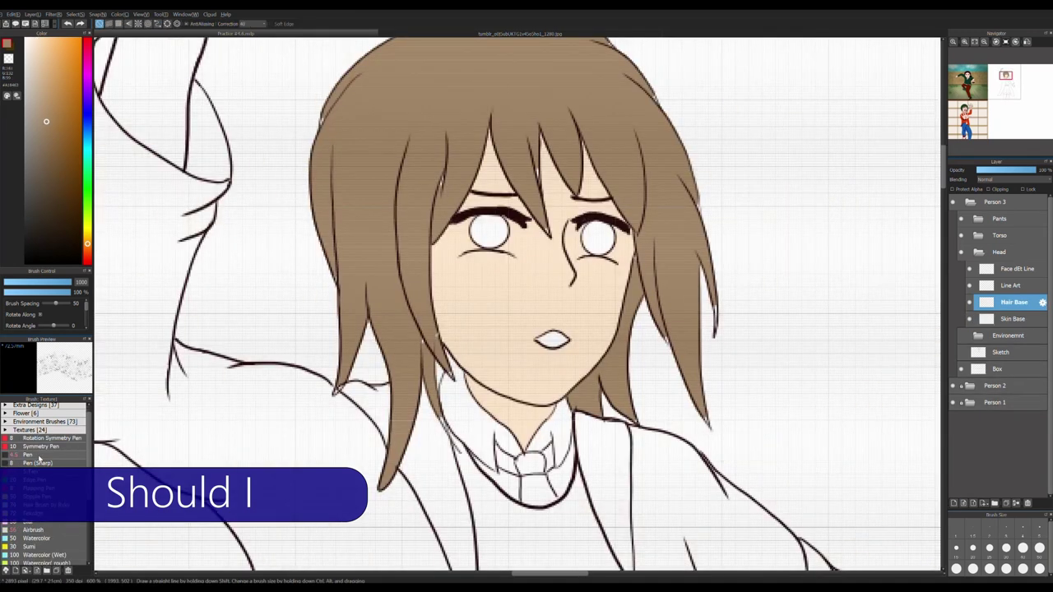
pyautogui.click(39, 460)
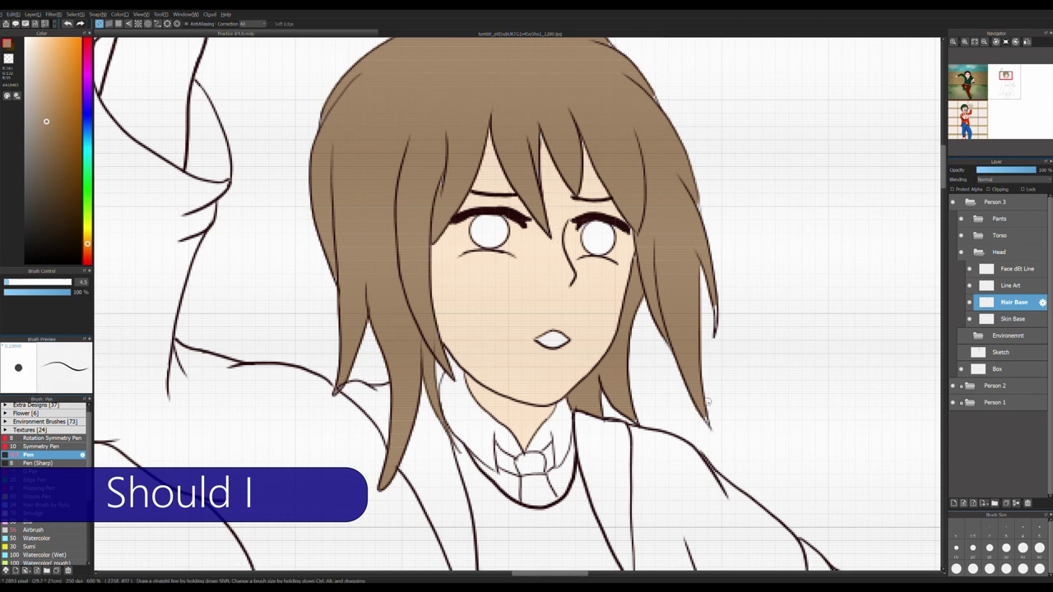
pyautogui.scroll(2, 613, 311)
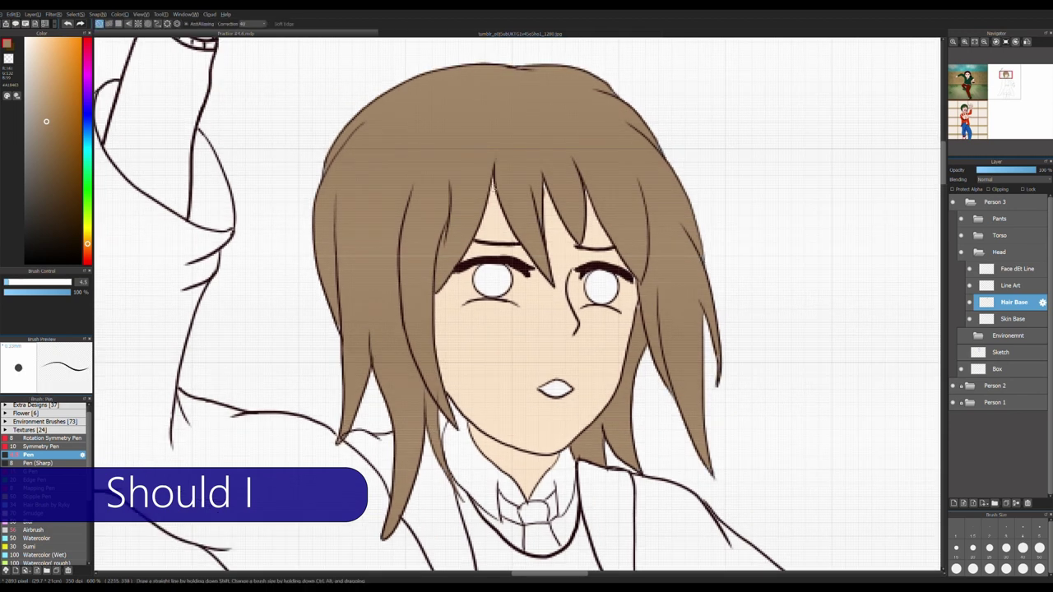
# Colour the eye whites, gradient red irises and red-pink mouth on the Eyes Base, Iris and Mouth Base layers
pyautogui.click(1013, 319)
pyautogui.scroll(3, 548, 288)
pyautogui.moveTo(393, 258); pyautogui.dragTo(548, 299)
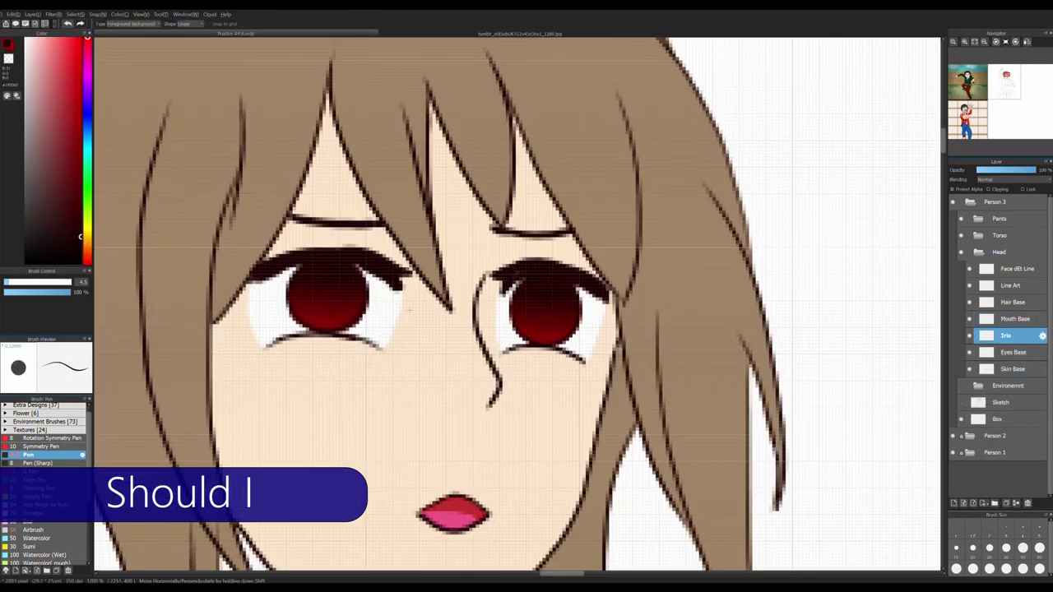
# Add a clipped layer named Iris Det and paint a dark pupil in each red iris
pyautogui.hotkey('ctrl', 'shift', 'n')
pyautogui.write('Iris Det')
pyautogui.press('Return')
pyautogui.press('b')
pyautogui.moveTo(328, 271)
pyautogui.mouseDown()
pyautogui.moveTo(354, 300)
pyautogui.moveTo(327, 300)
pyautogui.mouseUp()
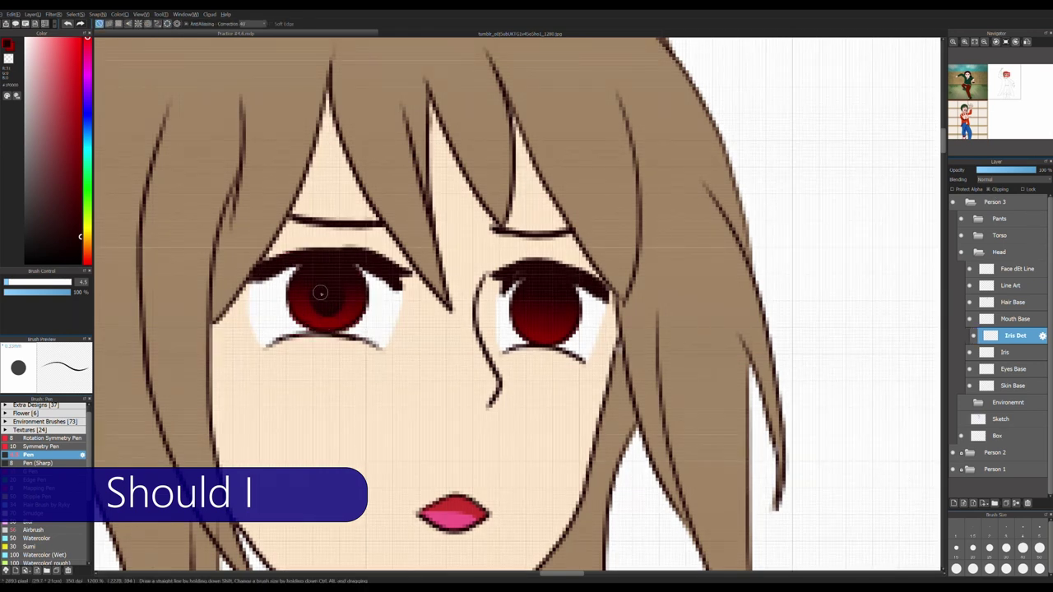
pyautogui.scroll(-3, 545, 306)
pyautogui.moveTo(535, 292)
pyautogui.mouseDown()
pyautogui.moveTo(560, 317)
pyautogui.moveTo(535, 313)
pyautogui.mouseUp()
pyautogui.scroll(2, 580, 331)
pyautogui.scroll(2, 580, 331)
pyautogui.moveTo(558, 261); pyautogui.dragTo(559, 297)
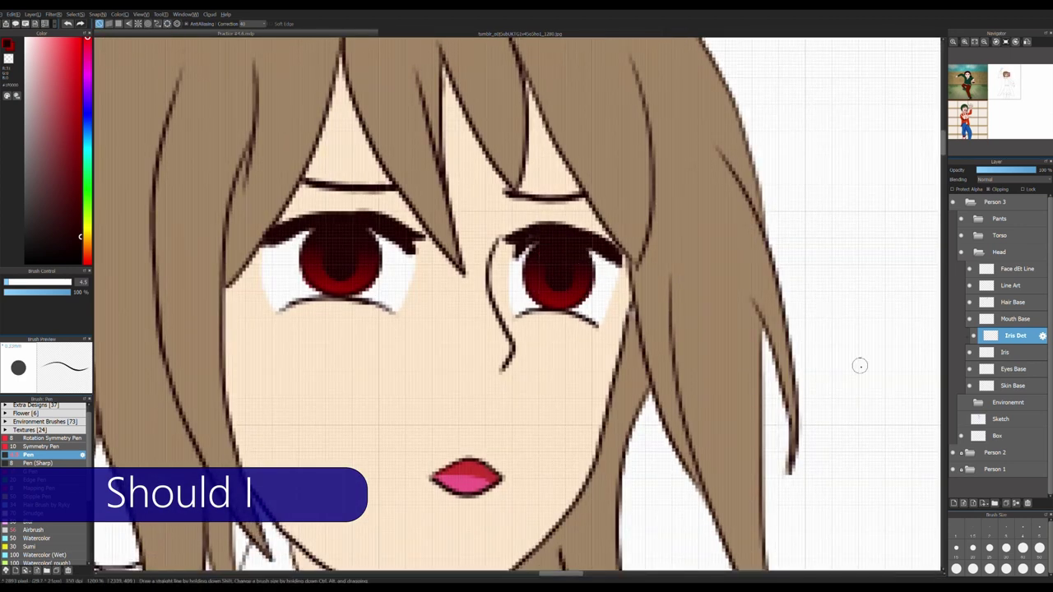
# Add a layer named Iris Det 2 and paint white highlights on the upper left of both irises
pyautogui.hotkey('ctrl', 'shift', 'n')
pyautogui.doubleClick(1018, 335)
pyautogui.write('Iris Det 2')
pyautogui.press('Return')
pyautogui.moveTo(311, 234); pyautogui.dragTo(323, 249)
pyautogui.moveTo(533, 244); pyautogui.dragTo(540, 255)
# Refine the smaller white highlights beside the pupils, undoing a stray stroke
pyautogui.scroll(-5, 357, 263)
pyautogui.scroll(3, 385, 188)
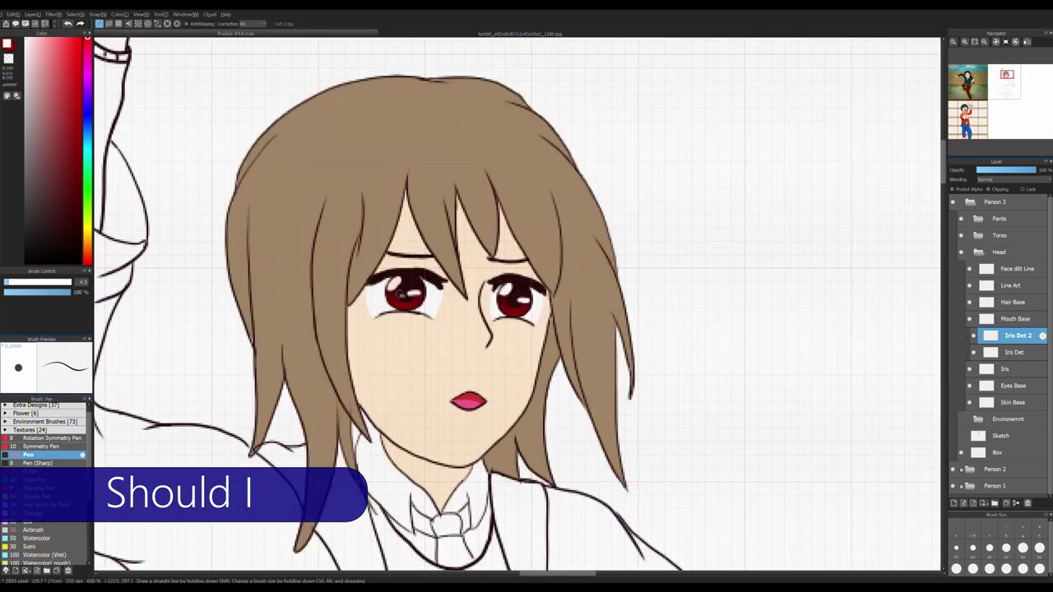
pyautogui.scroll(1, 423, 297)
pyautogui.hotkey('ctrl', 'z')
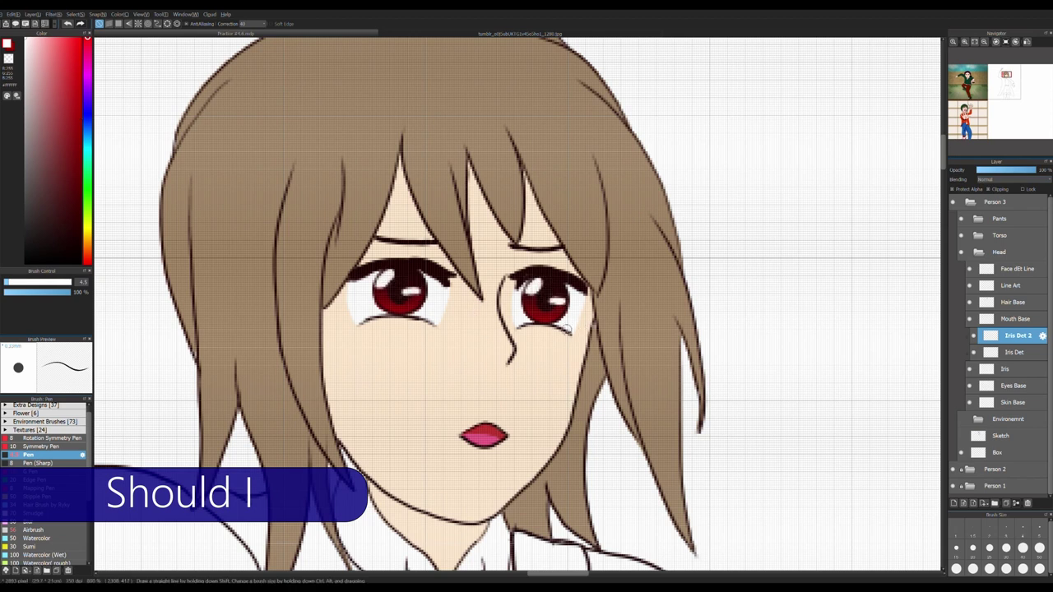
pyautogui.scroll(3, 472, 311)
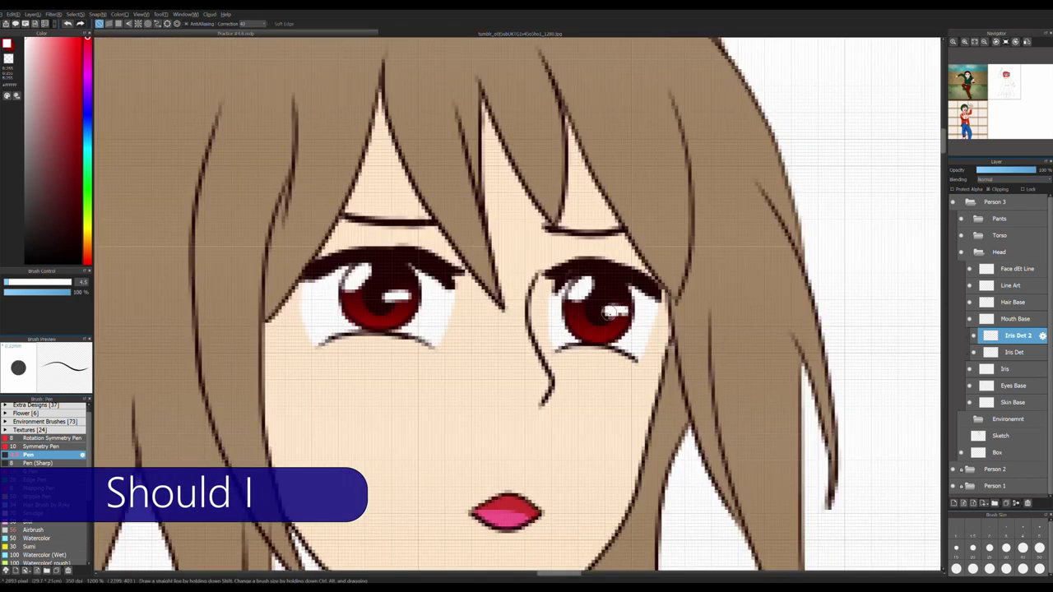
pyautogui.scroll(-4, 405, 300)
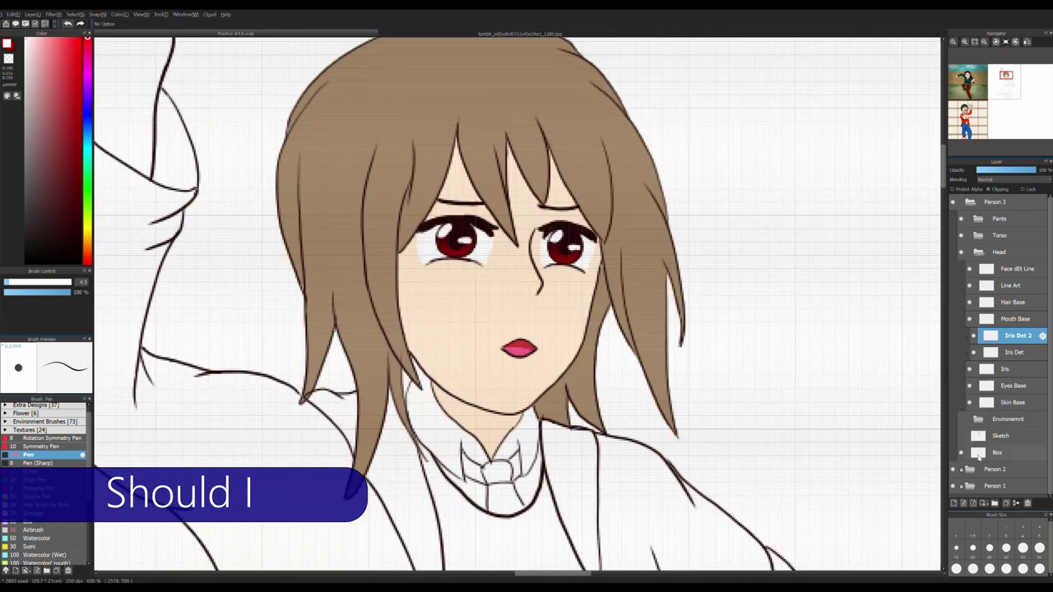
# Add a clipped skin shadow layer above Skin Base and choose a pinkish peach shading colour
pyautogui.click(1013, 402)
pyautogui.click(954, 503)
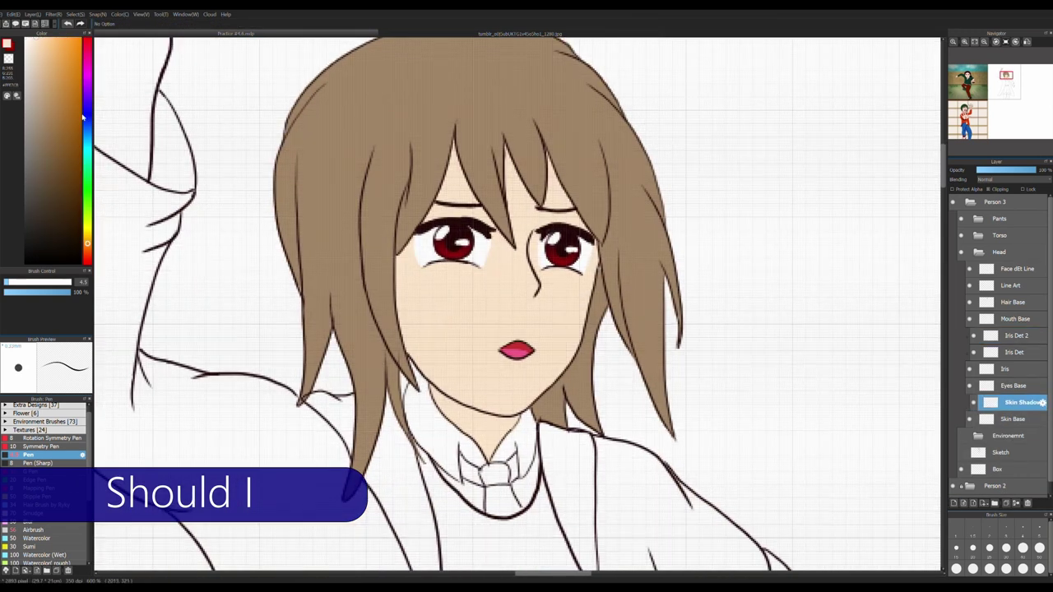
pyautogui.click(88, 251)
pyautogui.click(40, 52)
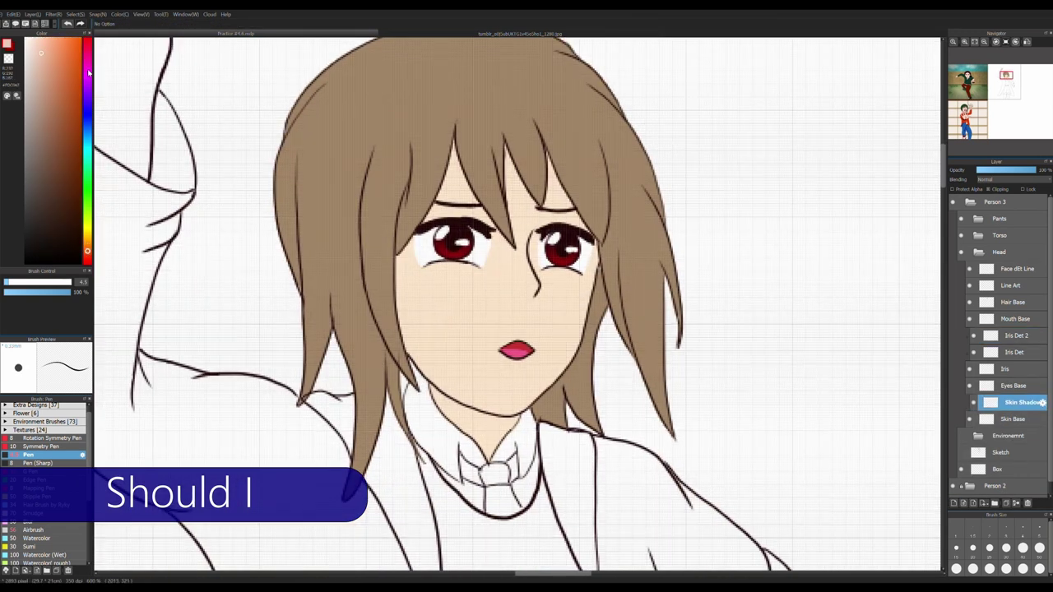
# Paint pinkish shadows along the left side of the face and on the forehead beneath the bangs
pyautogui.moveTo(411, 252)
pyautogui.mouseDown()
pyautogui.moveTo(416, 372)
pyautogui.moveTo(416, 245)
pyautogui.moveTo(415, 344)
pyautogui.mouseUp()
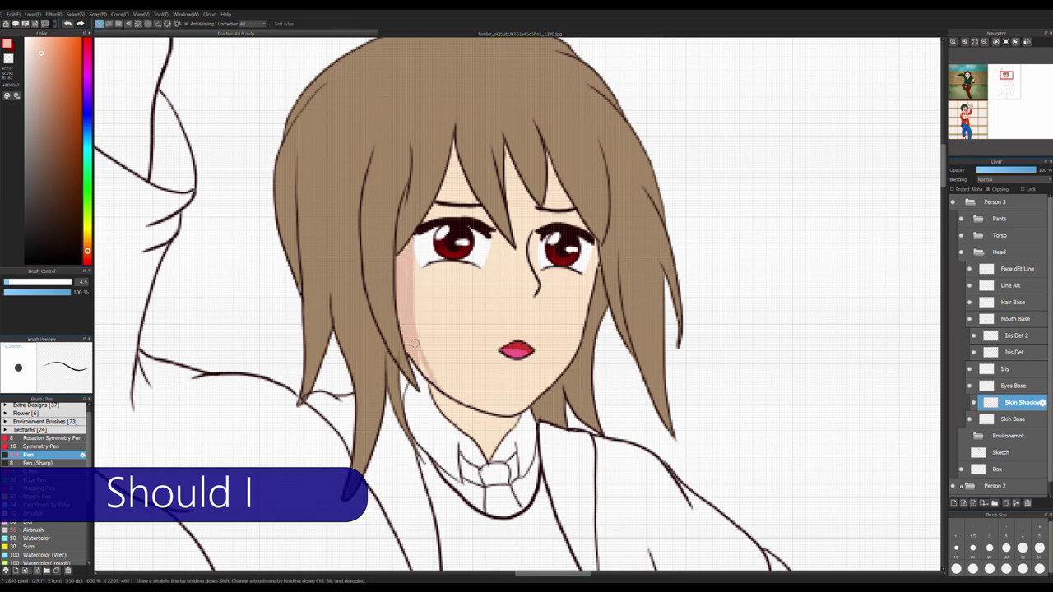
pyautogui.moveTo(465, 148); pyautogui.dragTo(444, 202)
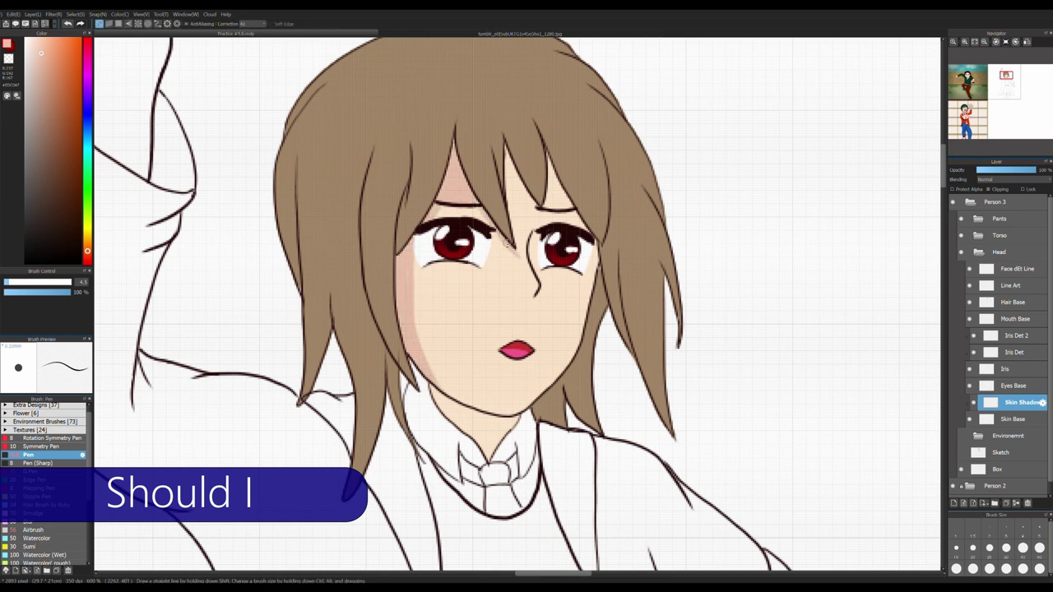
pyautogui.moveTo(520, 253)
pyautogui.mouseDown()
pyautogui.moveTo(509, 153)
pyautogui.moveTo(535, 209)
pyautogui.mouseUp()
pyautogui.moveTo(546, 159); pyautogui.dragTo(576, 221)
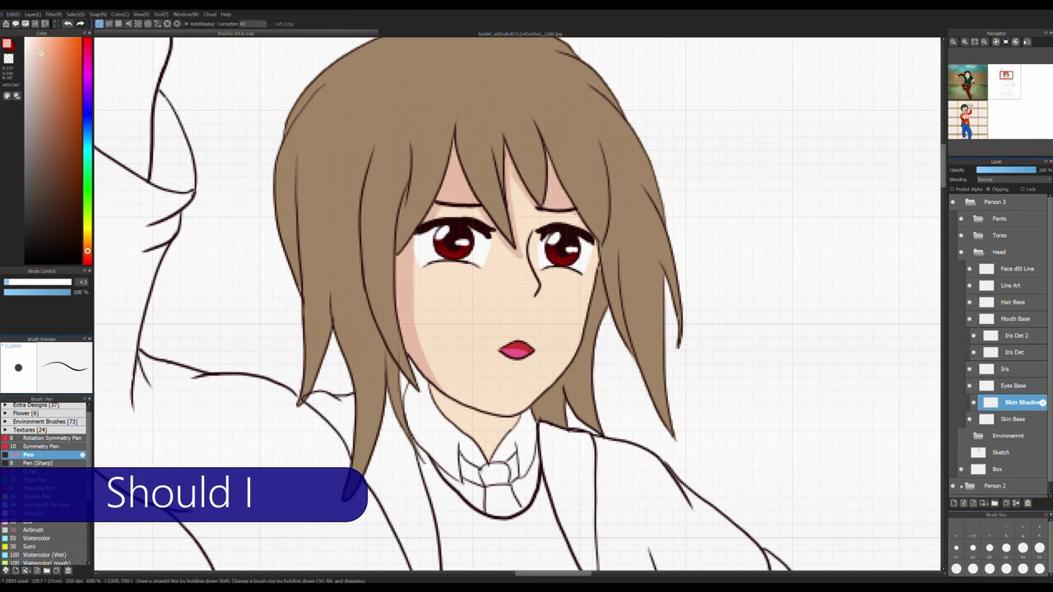
# Add pinkish skin shadows on the neck, along the right edge of the face and beneath the nose
pyautogui.scroll(-4, 576, 346)
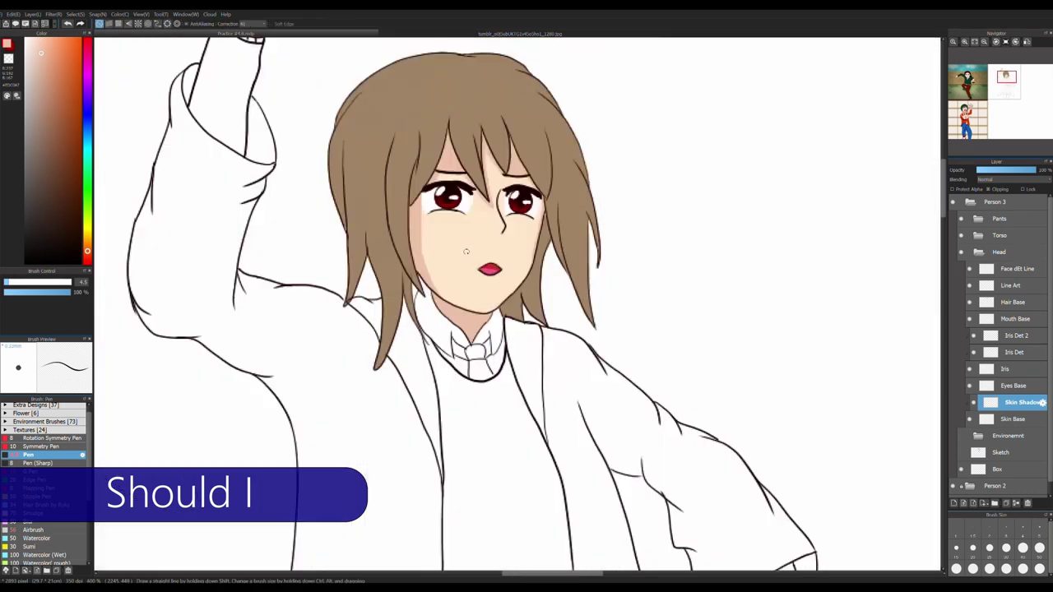
pyautogui.scroll(3, 492, 253)
pyautogui.scroll(3, 516, 230)
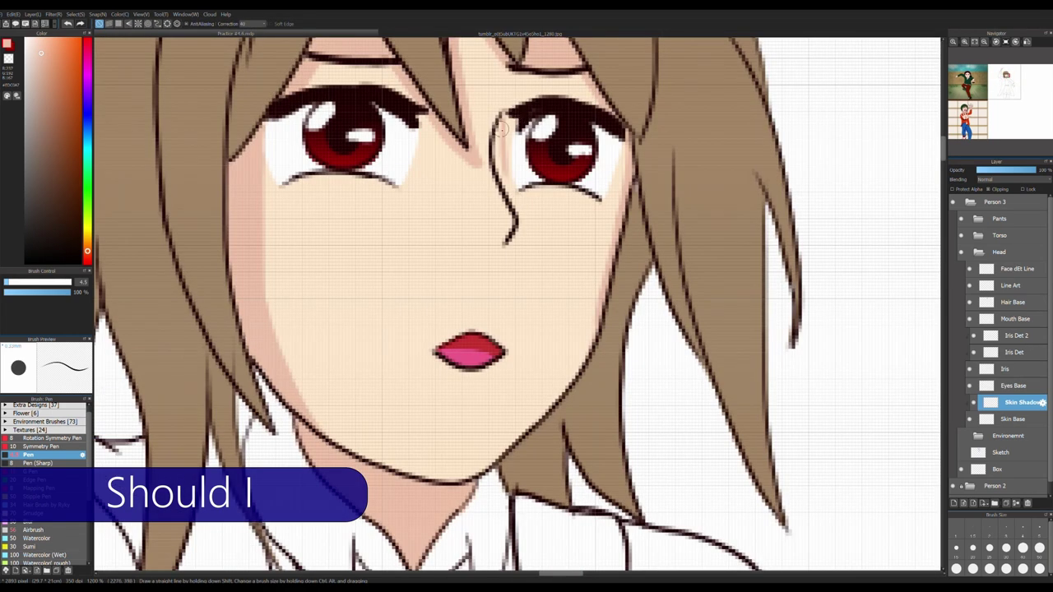
pyautogui.moveTo(530, 216)
pyautogui.mouseDown()
pyautogui.moveTo(497, 240)
pyautogui.moveTo(528, 225)
pyautogui.moveTo(506, 259)
pyautogui.moveTo(535, 245)
pyautogui.mouseUp()
pyautogui.scroll(-3, 520, 237)
pyautogui.scroll(1, 534, 245)
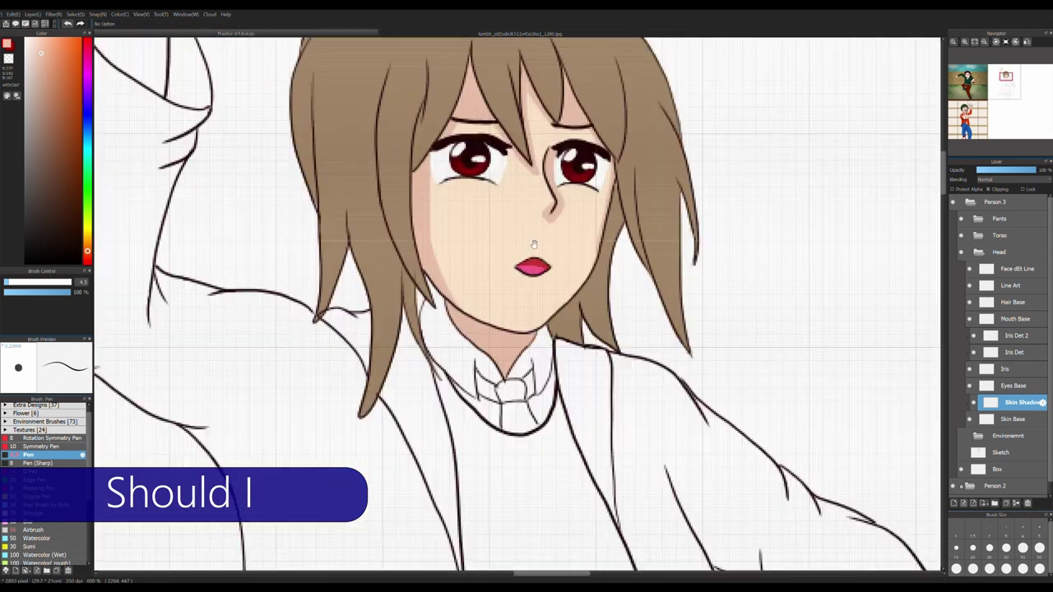
# Add a layer named Blush above Skin Shadow and choose a pinkish red with the Airbrush
pyautogui.press('b')
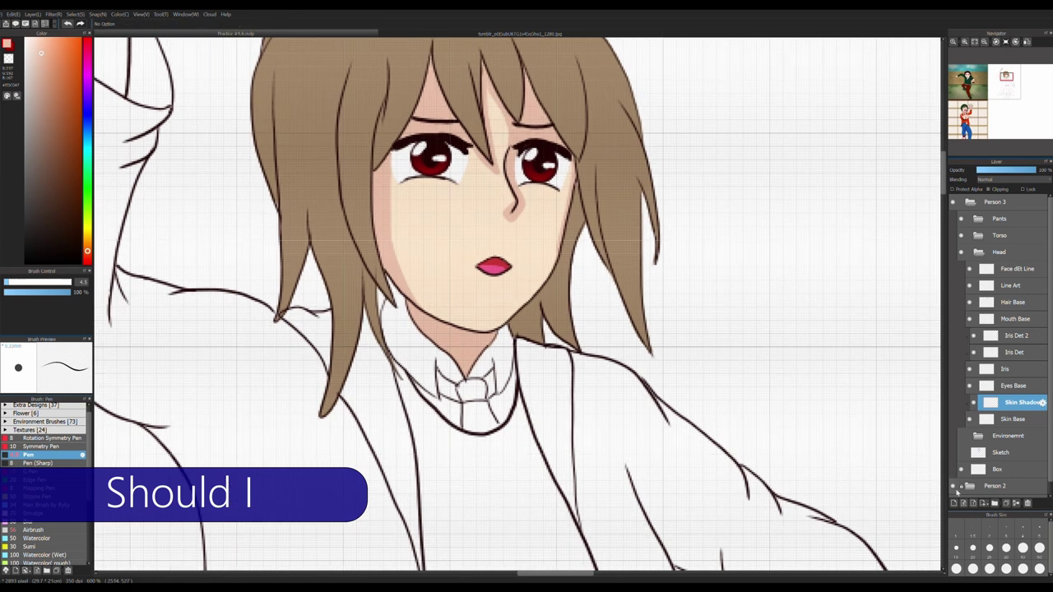
pyautogui.moveTo(566, 107); pyautogui.dragTo(526, 107)
pyautogui.hotkey('ctrl', 'shift', 'n')
pyautogui.click(88, 38)
pyautogui.click(56, 45)
pyautogui.click(33, 530)
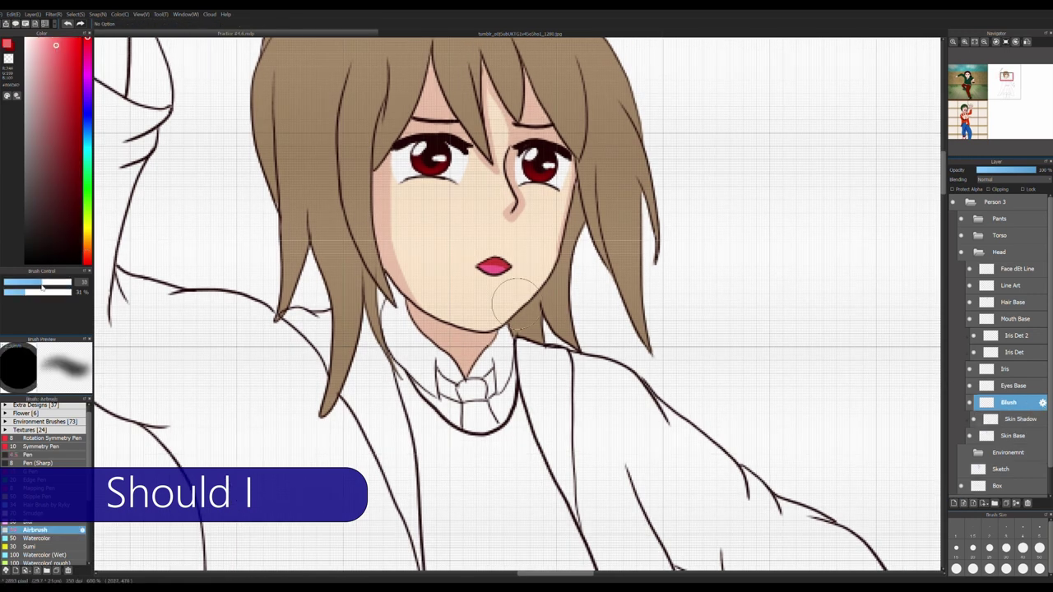
# Airbrush blush under both eyes and around the chin and neck, with fainter touches at a lower brush opacity
pyautogui.press('b')
pyautogui.moveTo(387, 194); pyautogui.dragTo(461, 197)
pyautogui.moveTo(531, 198)
pyautogui.mouseDown()
pyautogui.moveTo(549, 200)
pyautogui.moveTo(526, 194)
pyautogui.mouseUp()
pyautogui.moveTo(411, 288)
pyautogui.mouseDown()
pyautogui.moveTo(481, 329)
pyautogui.moveTo(427, 313)
pyautogui.mouseUp()
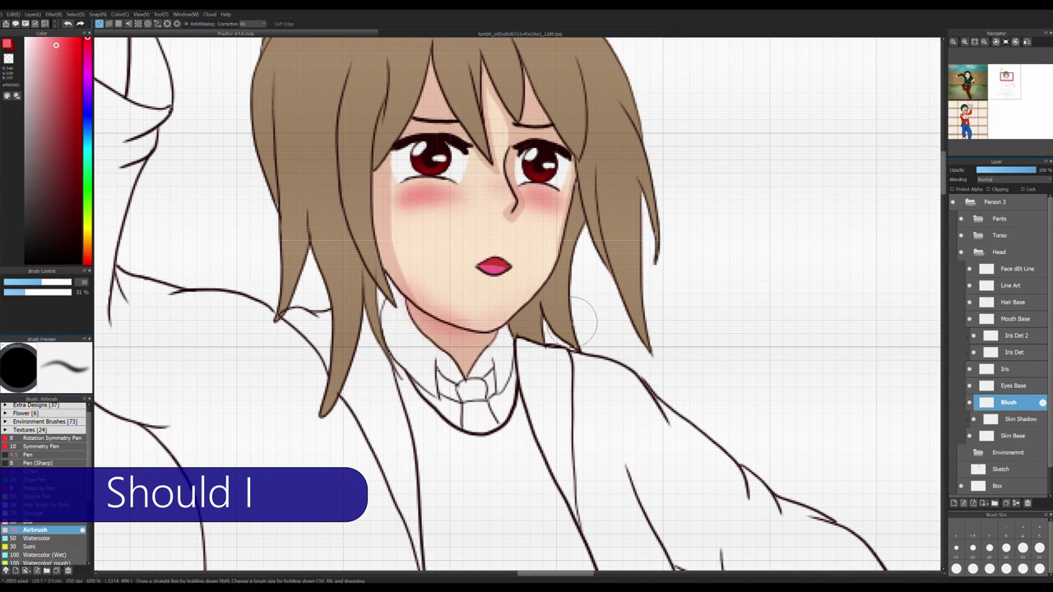
pyautogui.click(11, 291)
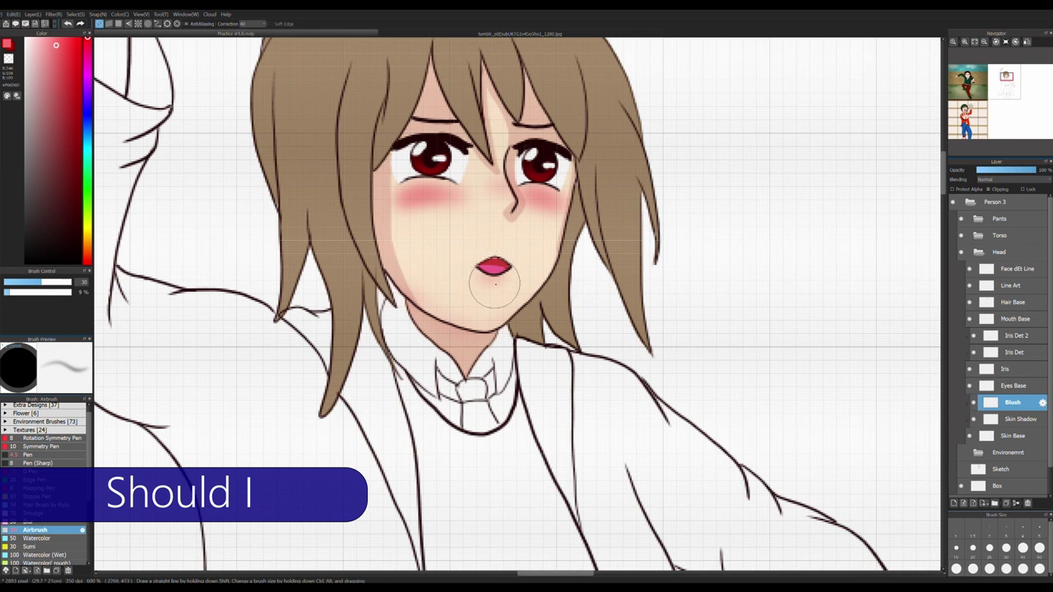
pyautogui.hotkey('ctrl', 'z')
pyautogui.hotkey('ctrl', 'y')
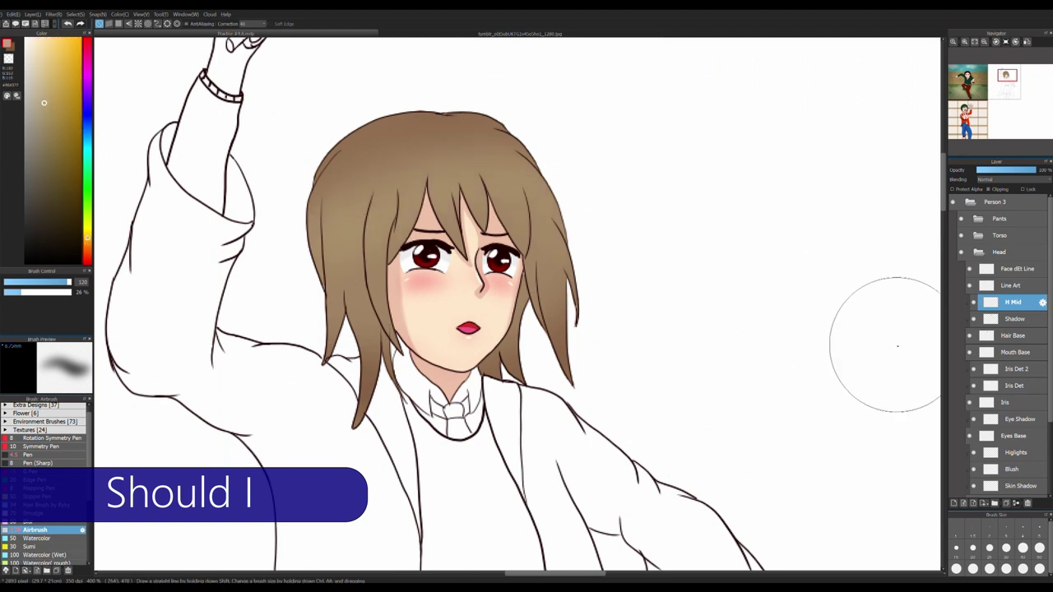
# Add a clipped Shadow Strokes layer above H Mid and paint a thin dark brown shadow along the far-left hair strand
pyautogui.hotkey('ctrl', 'shift', 'n')
pyautogui.keyDown('alt'); pyautogui.click(576, 259); pyautogui.keyUp('alt')
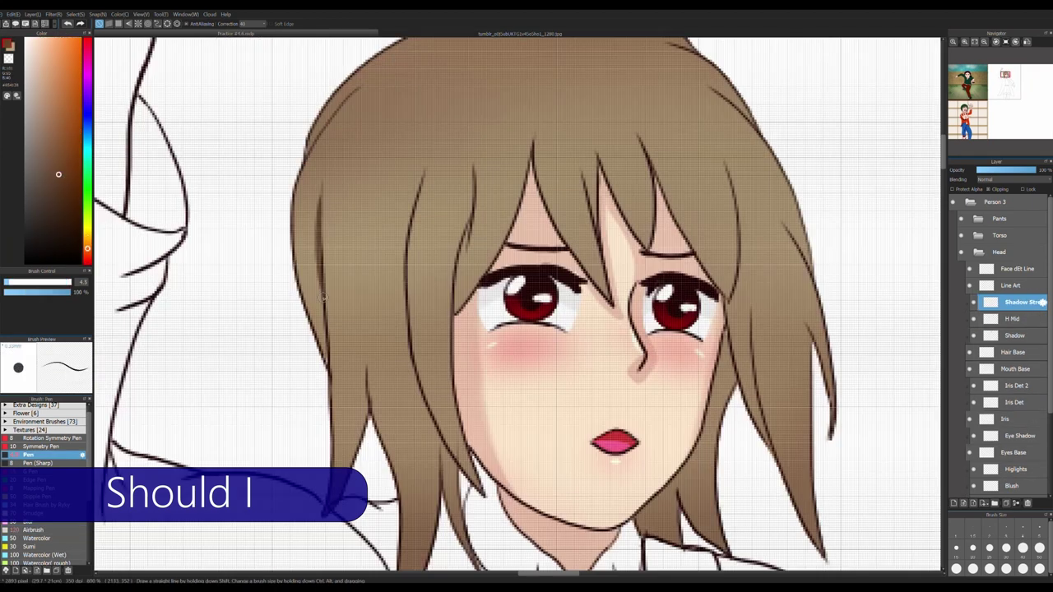
pyautogui.moveTo(326, 370); pyautogui.dragTo(319, 248)
pyautogui.click(1015, 352)
pyautogui.click(1023, 304)
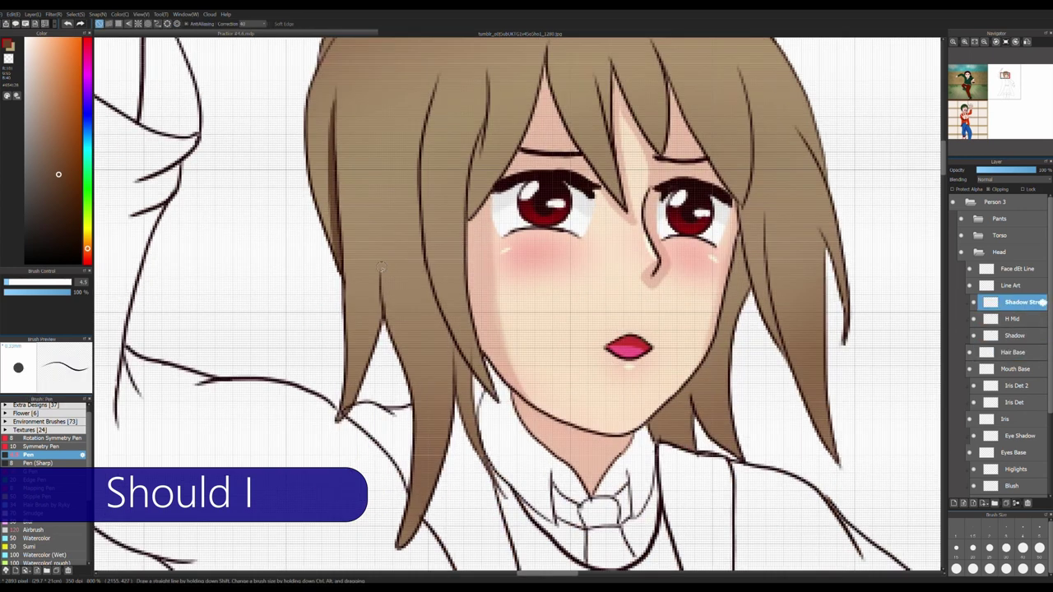
# Paint dark brown shadow strokes along the lower left hair strands and the strand beside the neck
pyautogui.moveTo(386, 188); pyautogui.dragTo(404, 373)
pyautogui.moveTo(384, 222); pyautogui.dragTo(394, 337)
pyautogui.moveTo(387, 184); pyautogui.dragTo(392, 216)
pyautogui.moveTo(405, 356); pyautogui.dragTo(409, 384)
pyautogui.moveTo(399, 269); pyautogui.dragTo(416, 371)
pyautogui.moveTo(461, 318); pyautogui.dragTo(493, 411)
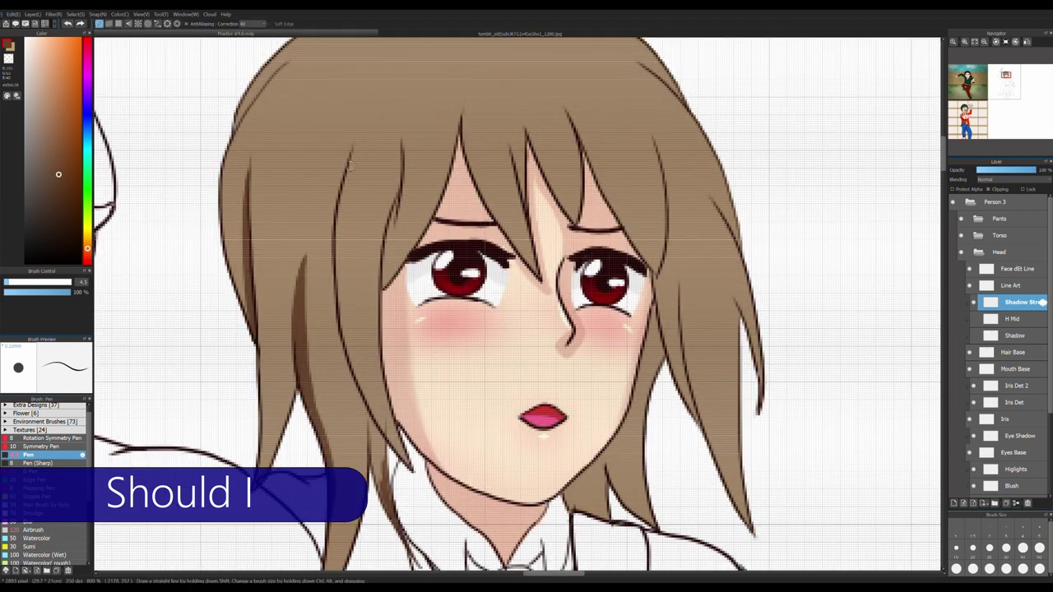
# Try a wide dark brown shadow on the long front strand left of the face, and undo it
pyautogui.moveTo(372, 99)
pyautogui.mouseDown()
pyautogui.moveTo(379, 190)
pyautogui.moveTo(345, 297)
pyautogui.mouseUp()
pyautogui.press('b')
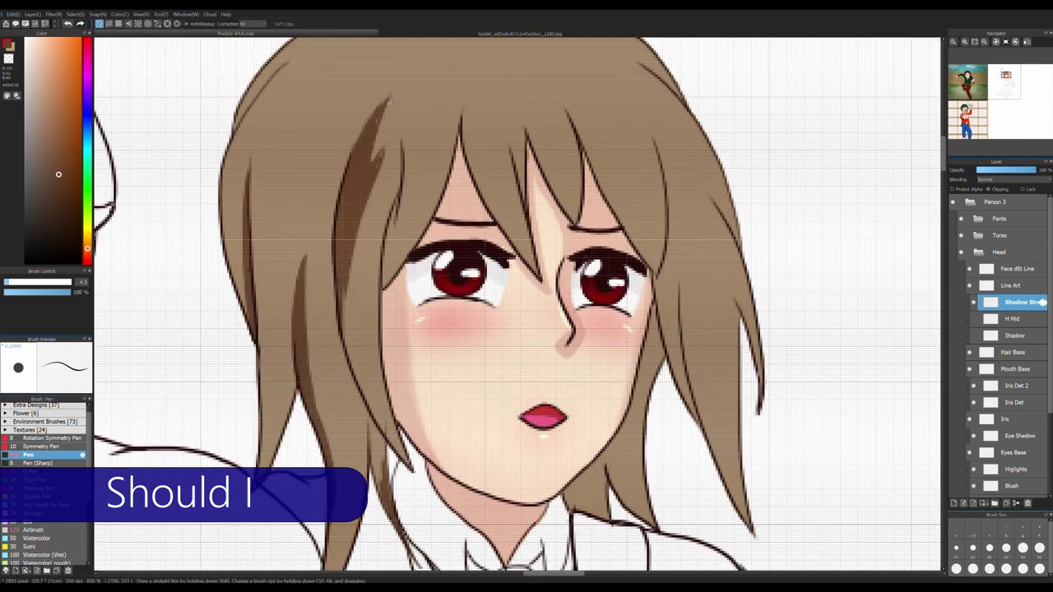
pyautogui.scroll(-10, 365, 204)
pyautogui.scroll(8, 461, 247)
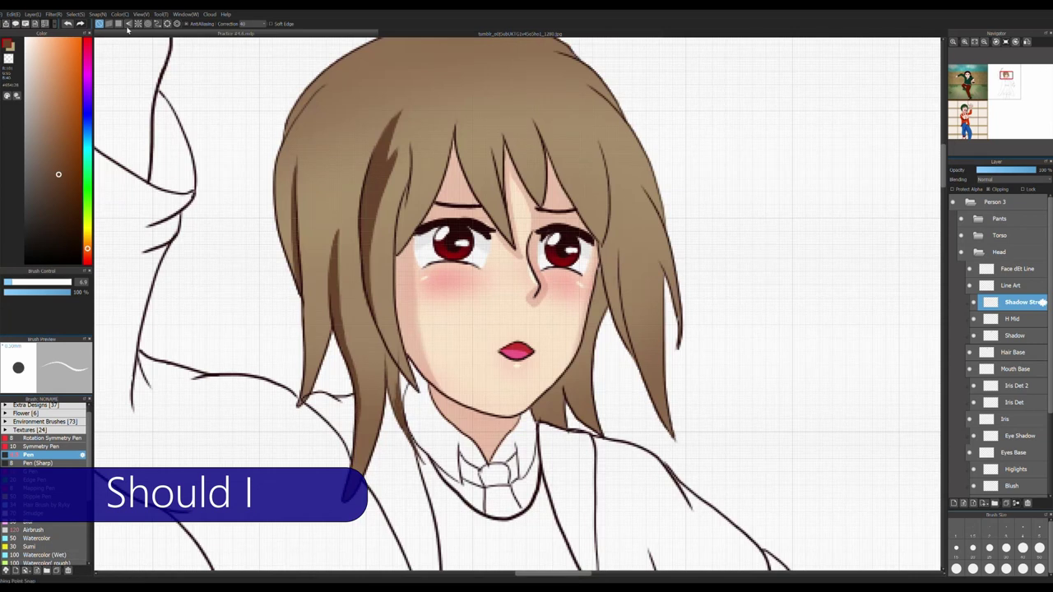
pyautogui.click(67, 23)
pyautogui.click(68, 23)
pyautogui.click(67, 23)
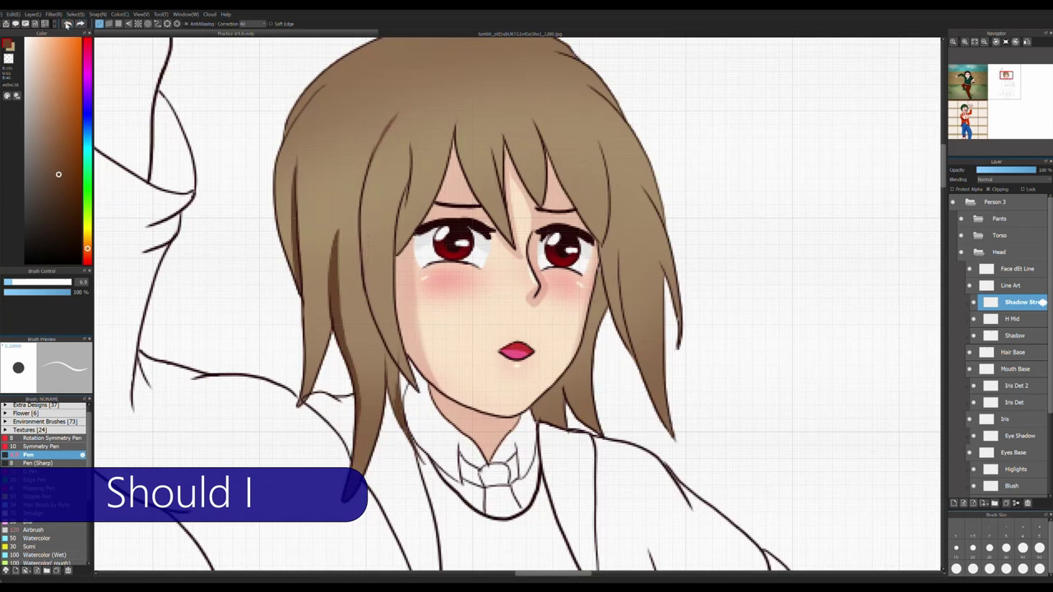
# Paint dark brown shadows along the bangs and fill the hair behind the right side of the neck
pyautogui.moveTo(422, 186)
pyautogui.mouseDown()
pyautogui.moveTo(410, 185)
pyautogui.moveTo(398, 251)
pyautogui.moveTo(412, 188)
pyautogui.moveTo(400, 241)
pyautogui.moveTo(415, 197)
pyautogui.mouseUp()
pyautogui.moveTo(404, 387)
pyautogui.mouseDown()
pyautogui.moveTo(387, 268)
pyautogui.moveTo(403, 370)
pyautogui.mouseUp()
pyautogui.moveTo(404, 371); pyautogui.dragTo(309, 364)
pyautogui.press('g')
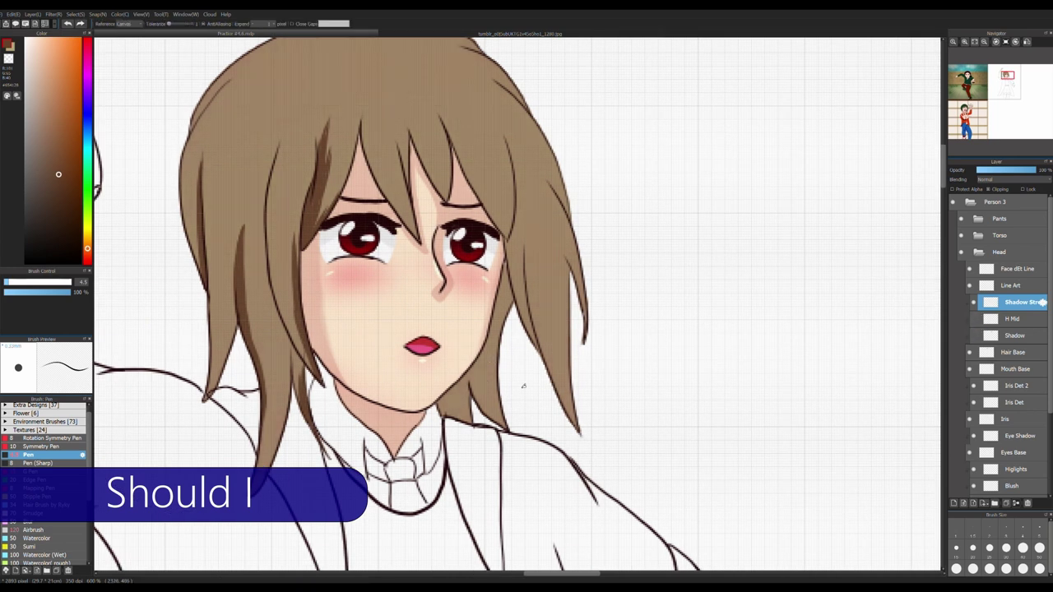
pyautogui.press('b')
pyautogui.moveTo(407, 185)
pyautogui.mouseDown()
pyautogui.moveTo(403, 114)
pyautogui.moveTo(413, 210)
pyautogui.mouseUp()
pyautogui.moveTo(504, 142); pyautogui.dragTo(509, 237)
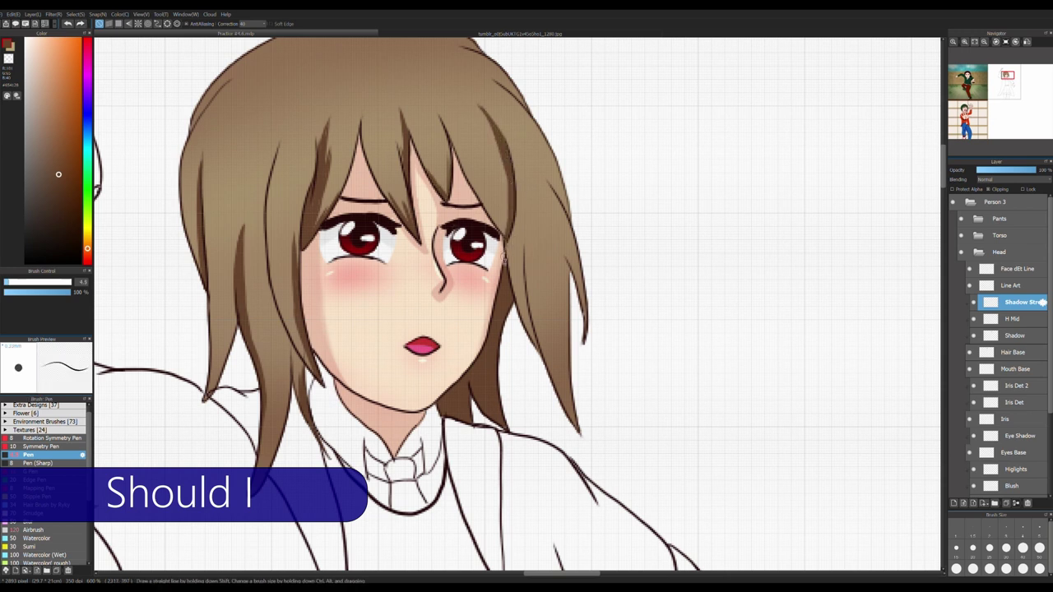
# Extend the dark brown shadow strokes to the right-hand hair strands and the crown on the Shadow Strokes layer
pyautogui.click(1000, 351)
pyautogui.scroll(-2, 870, 299)
pyautogui.click(1020, 302)
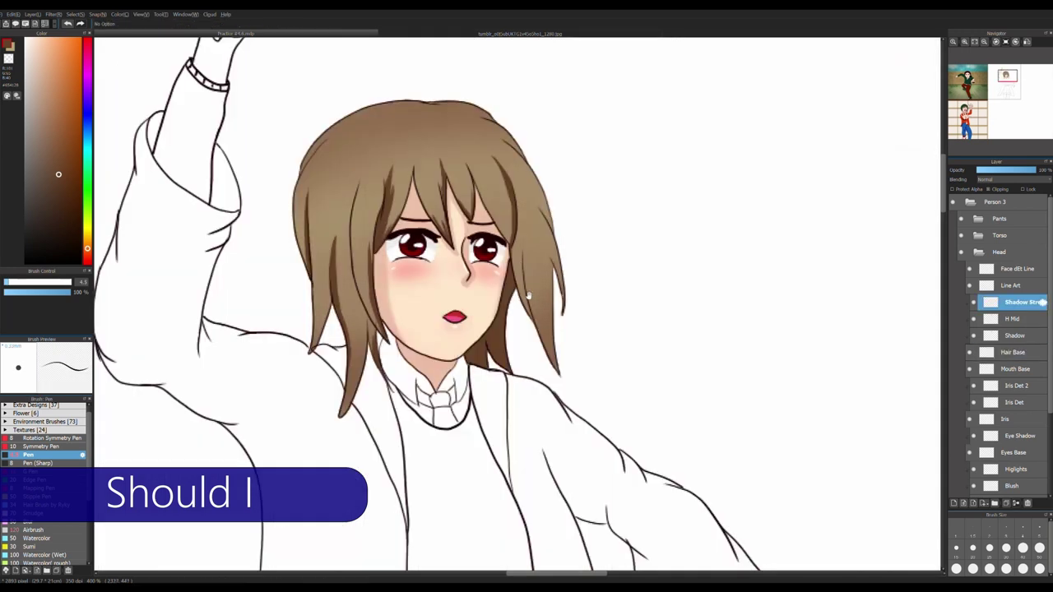
pyautogui.scroll(3, 499, 245)
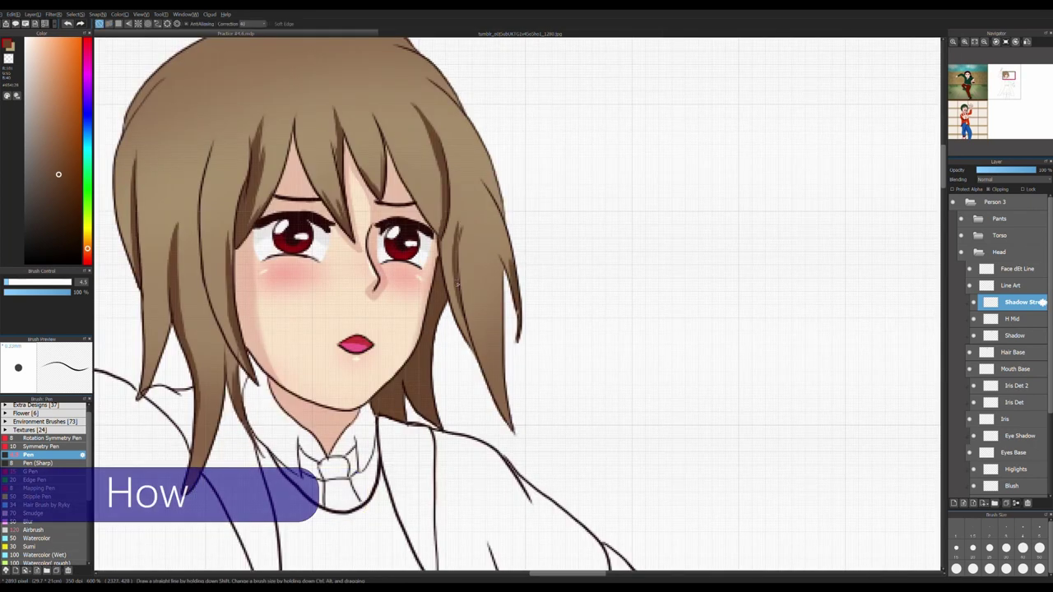
pyautogui.moveTo(500, 212); pyautogui.dragTo(580, 336)
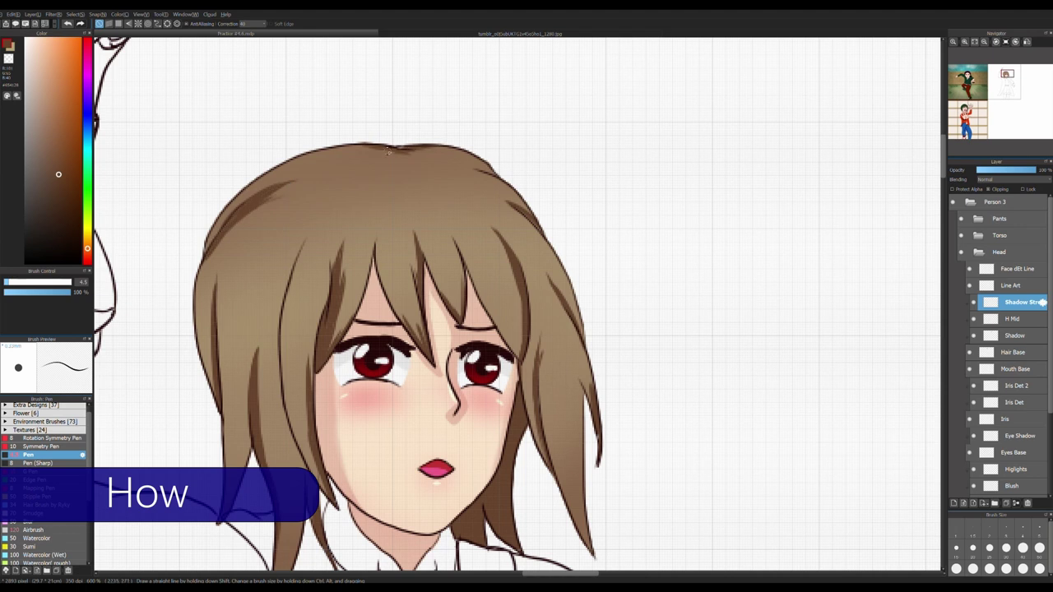
pyautogui.scroll(-2, 474, 218)
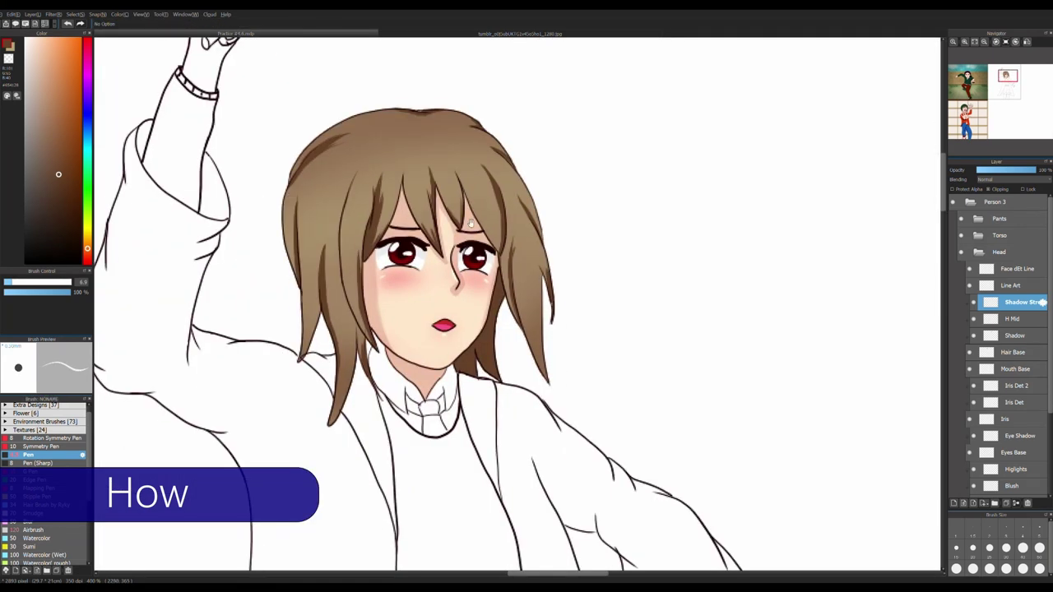
# Paint pale golden zigzag highlights across the hair on a layer named H Strokes with Add blending and reduced opacity
pyautogui.click(52, 75)
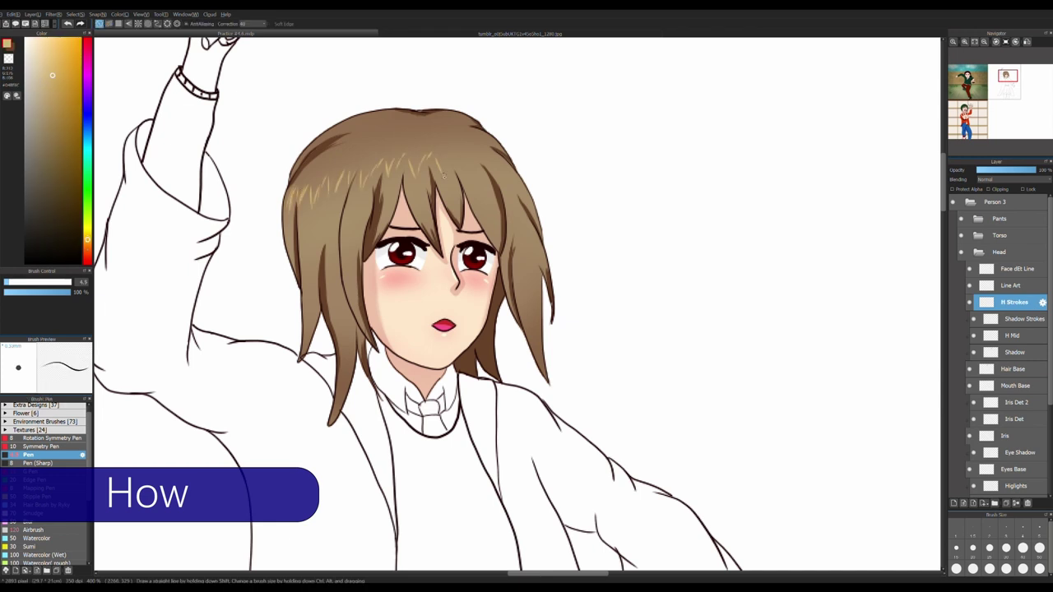
pyautogui.scroll(-2, 1001, 180)
pyautogui.click(1003, 170)
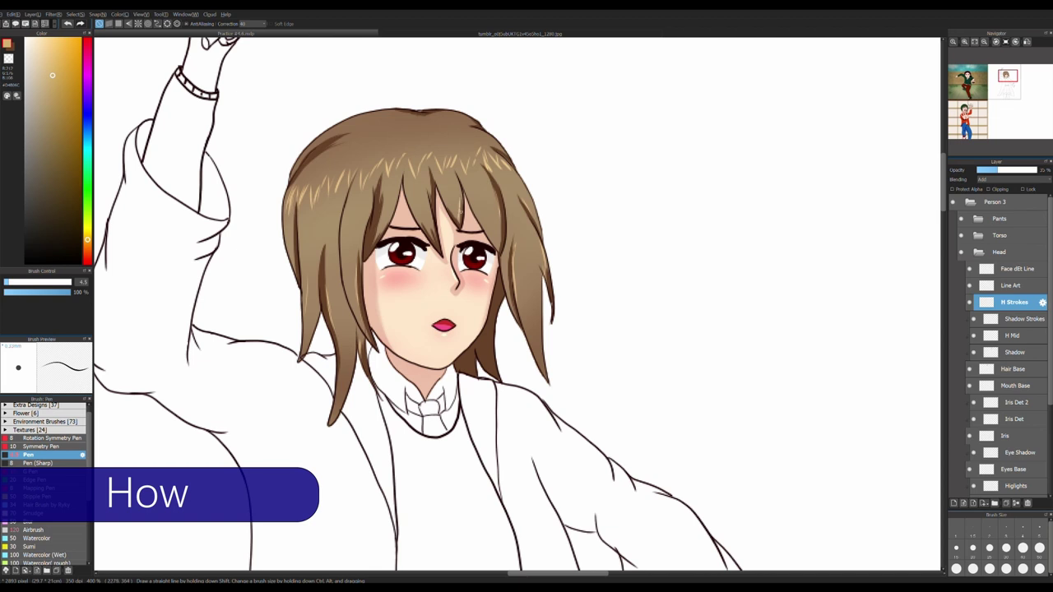
pyautogui.scroll(-3, 444, 305)
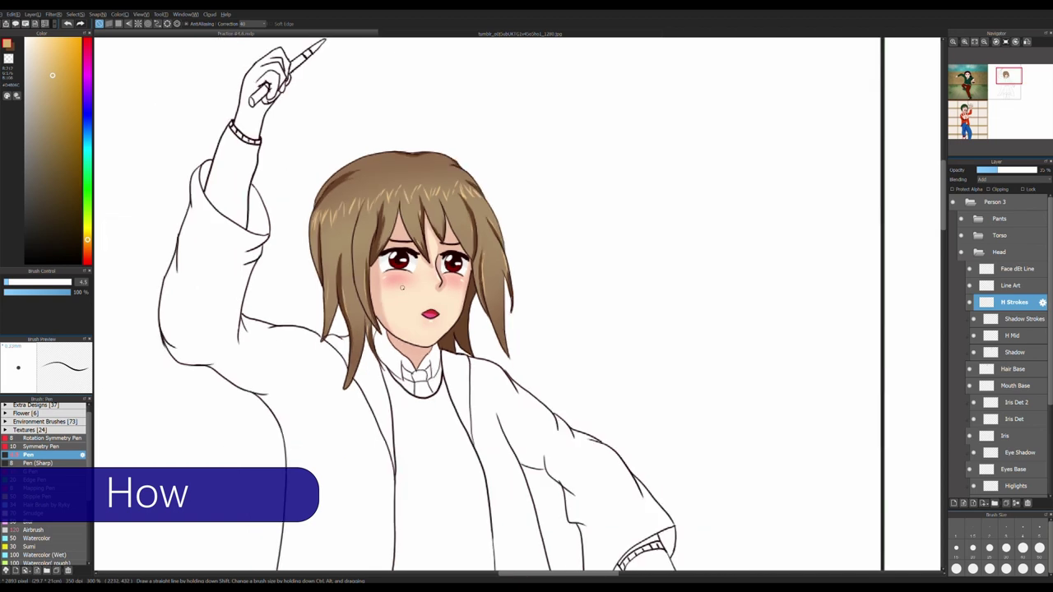
pyautogui.moveTo(504, 285); pyautogui.dragTo(491, 269)
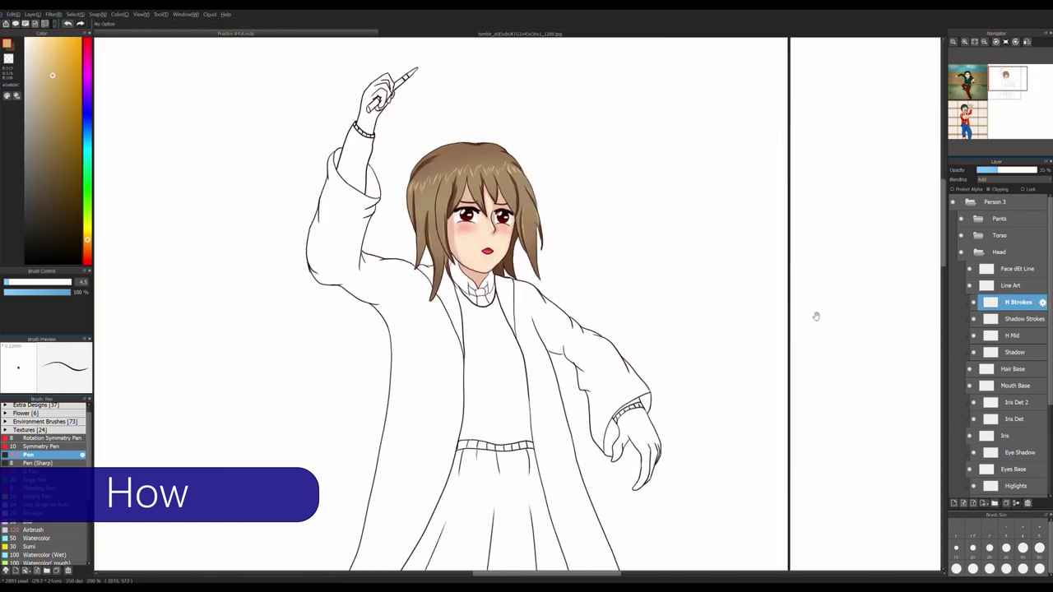
# Sample brown tones from the hair and add a layer for extra hair strands above H Strokes
pyautogui.scroll(3, 439, 270)
pyautogui.keyDown('alt'); pyautogui.click(441, 272); pyautogui.keyUp('alt')
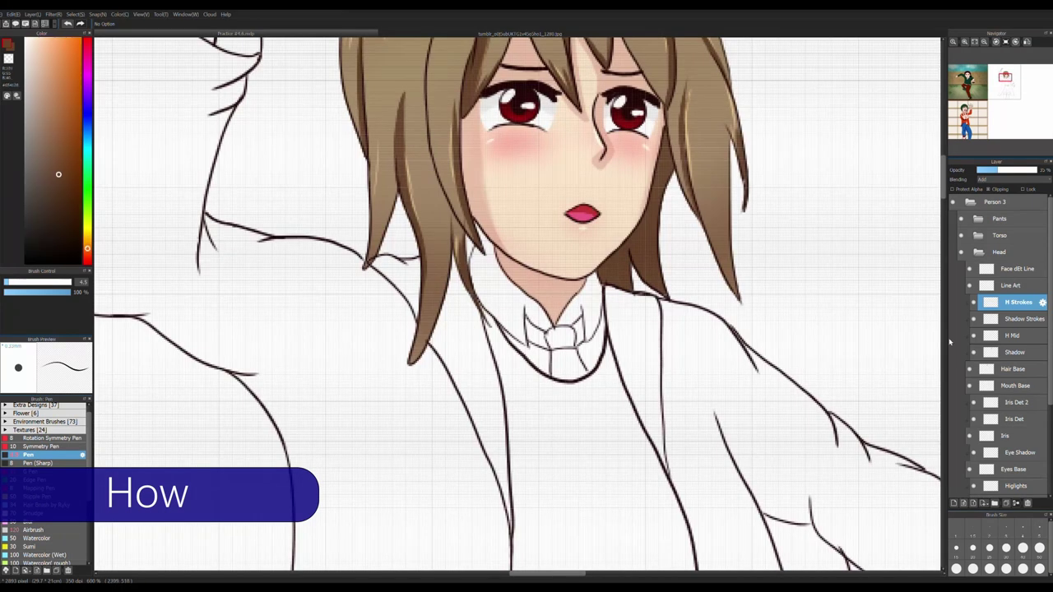
pyautogui.keyDown('ctrl'); pyautogui.click(441, 271); pyautogui.keyUp('ctrl')
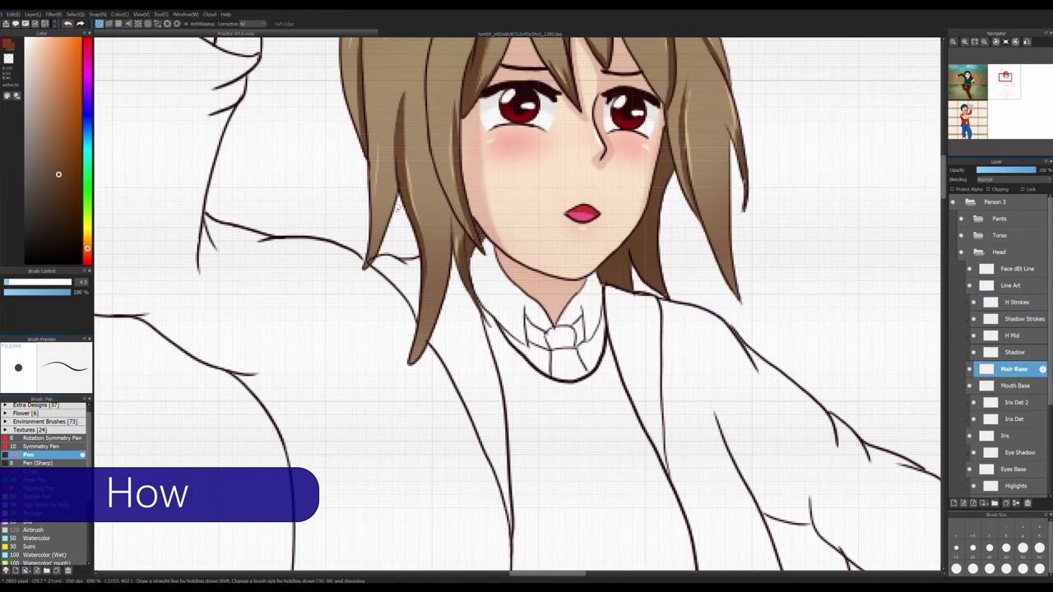
pyautogui.keyDown('alt'); pyautogui.click(360, 146); pyautogui.keyUp('alt')
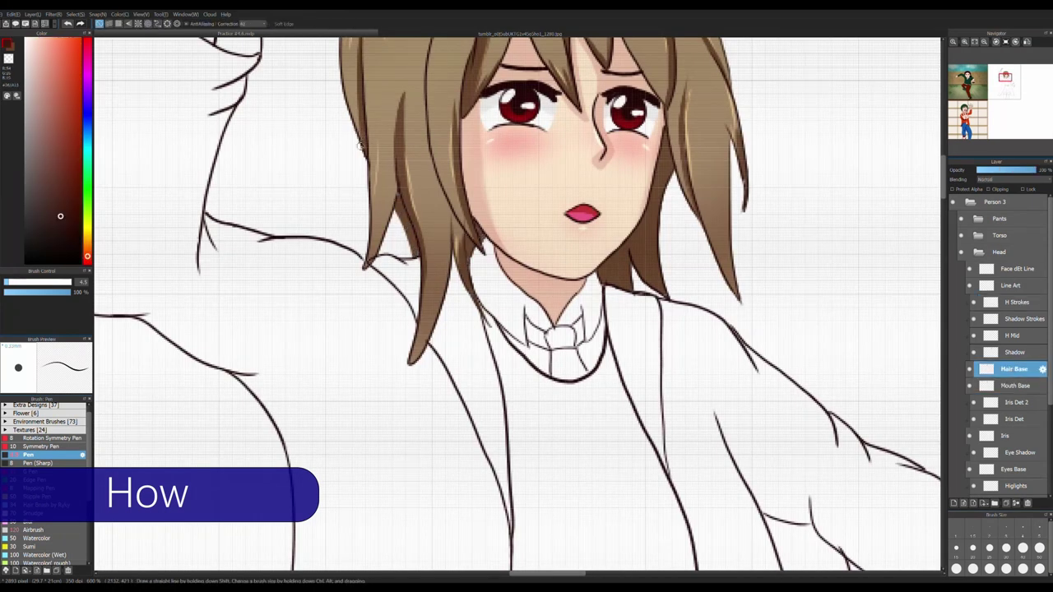
pyautogui.keyDown('alt'); pyautogui.click(404, 234); pyautogui.keyUp('alt')
pyautogui.scroll(-4, 404, 234)
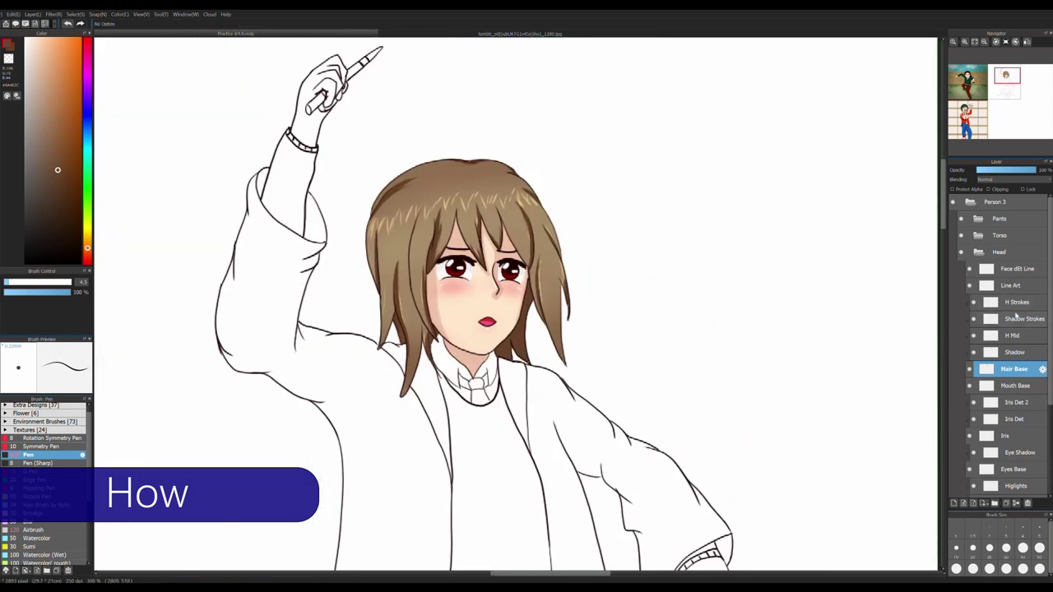
pyautogui.hotkey('ctrl', 'shift', 'n')
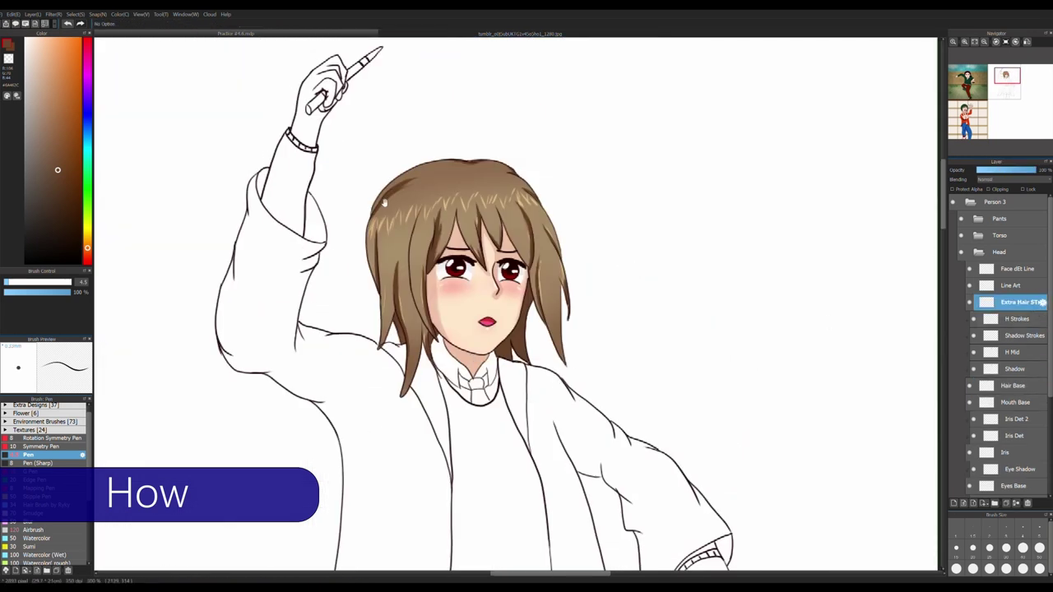
pyautogui.keyDown('alt'); pyautogui.click(383, 205); pyautogui.keyUp('alt')
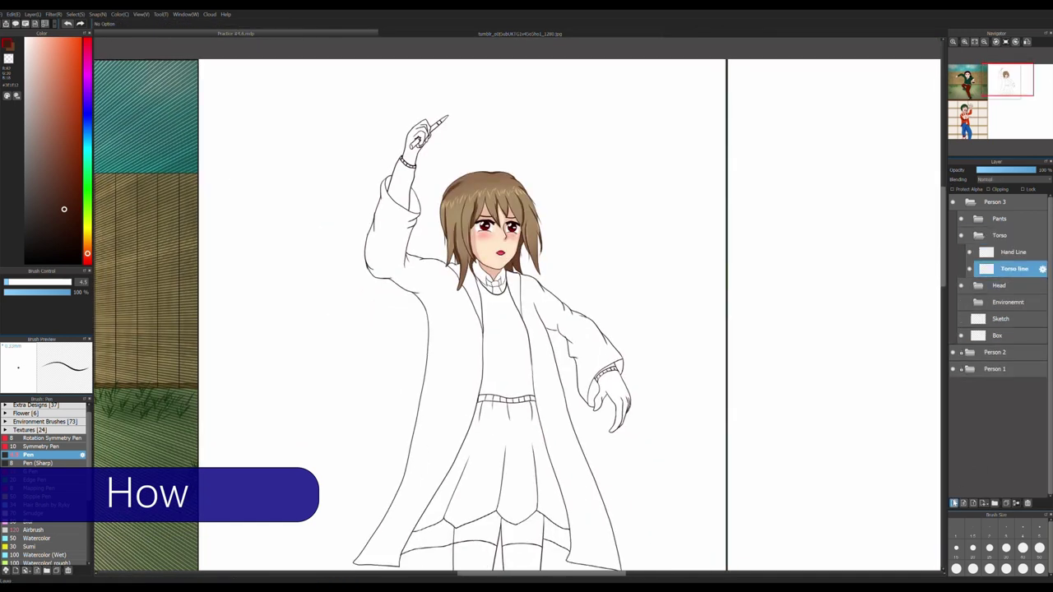
# Add a layer named Hands Base below Torso line and fill both hands with a light skin tone
pyautogui.click(954, 503)
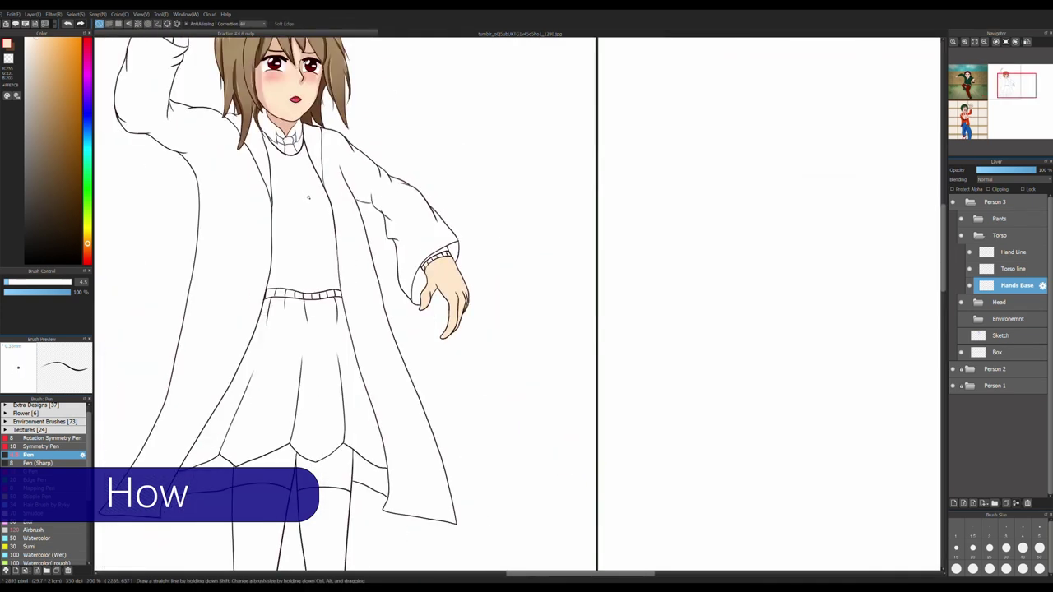
pyautogui.press('b')
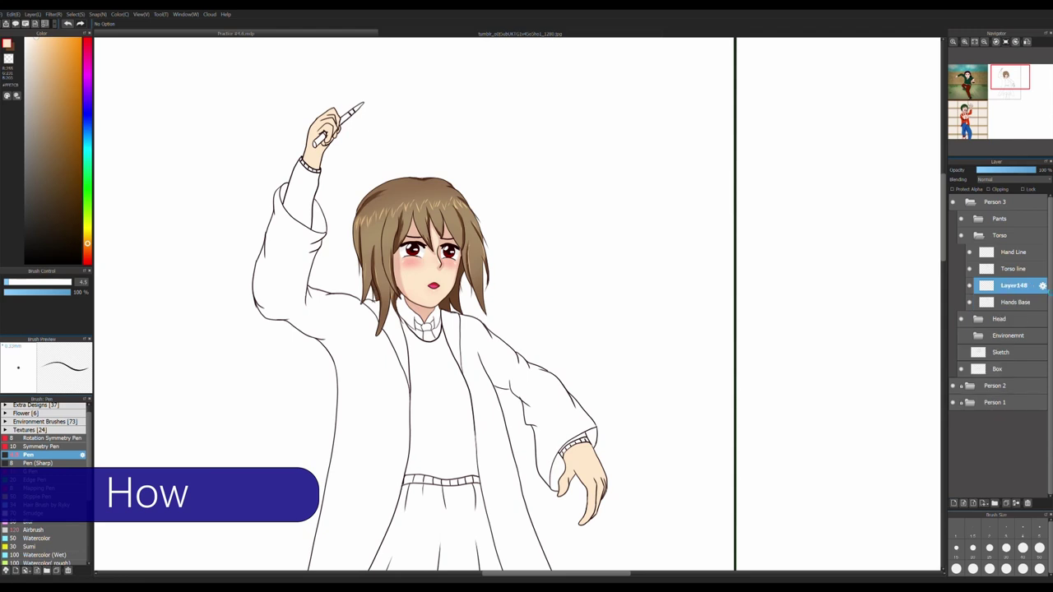
# Create a Robe Base layer above Hands Base and fill the long robe and its sleeves with dark navy
pyautogui.scroll(-2, 511, 307)
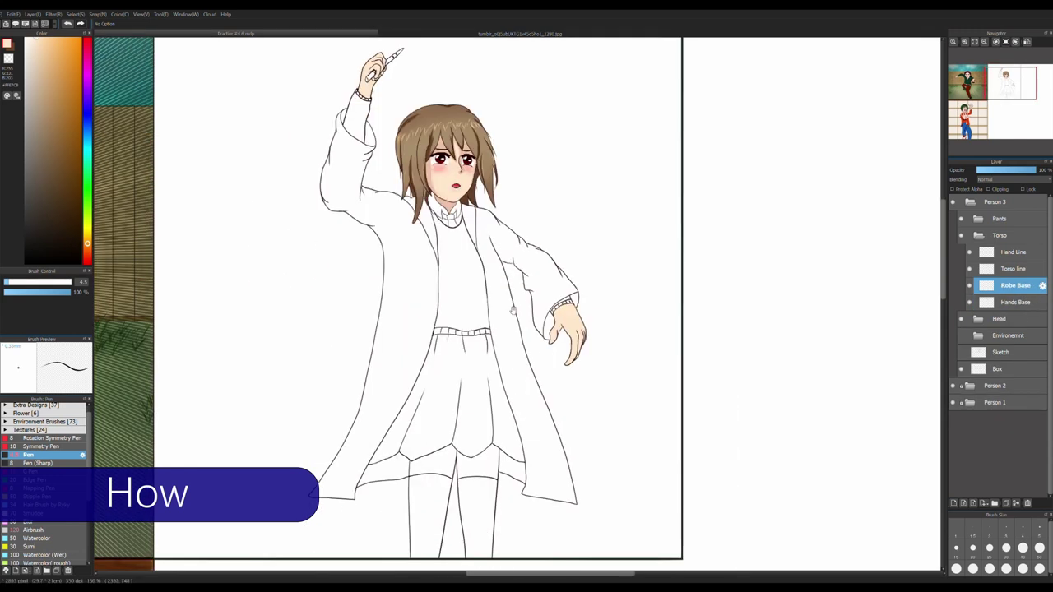
pyautogui.click(43, 225)
pyautogui.press('g')
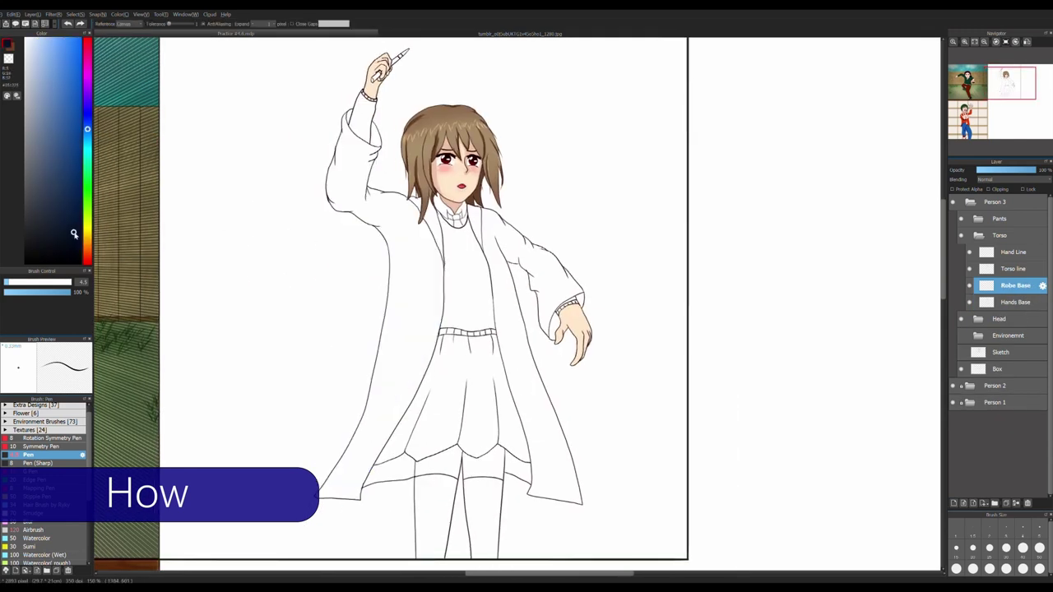
pyautogui.click(417, 337)
pyautogui.click(494, 272)
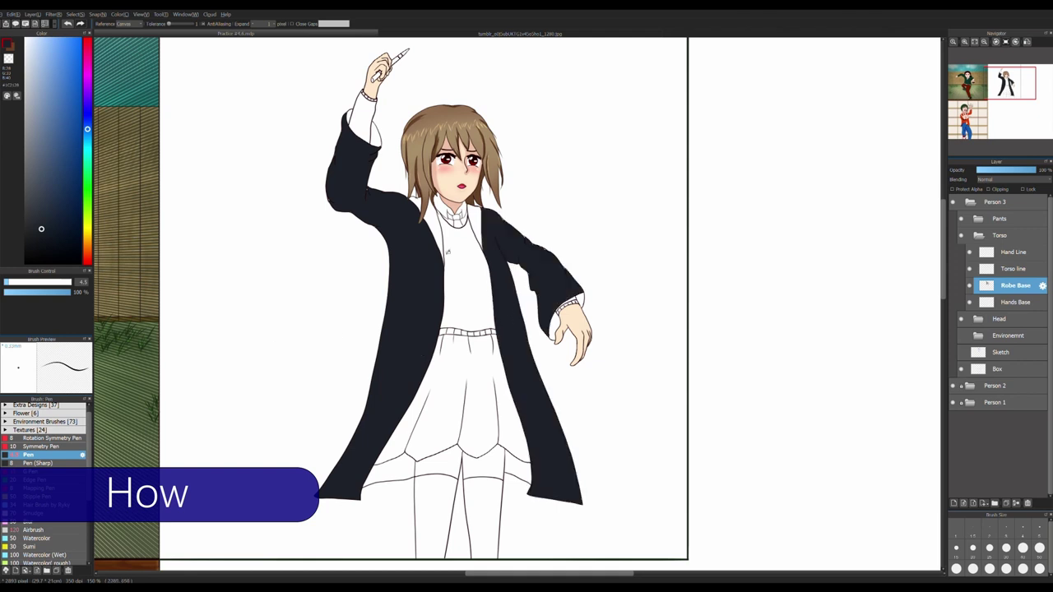
# Undo the navy fills and refill the long robe and its sleeves with dark charcoal grey
pyautogui.hotkey('ctrl', 'z')
pyautogui.hotkey('ctrl', 'z')
pyautogui.click(30, 219)
pyautogui.click(362, 247)
pyautogui.click(494, 272)
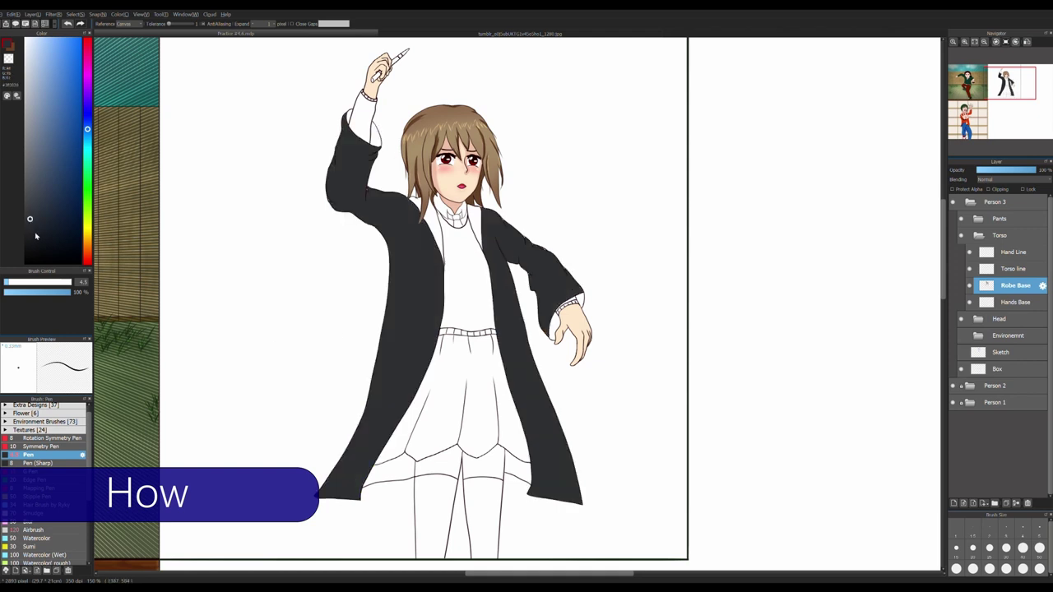
pyautogui.click(38, 240)
pyautogui.click(387, 469)
pyautogui.click(517, 468)
# Colour the robe lining dark red and touch up the charcoal and red areas around the hair tips at the raised-arm shoulder
pyautogui.scroll(5, 354, 99)
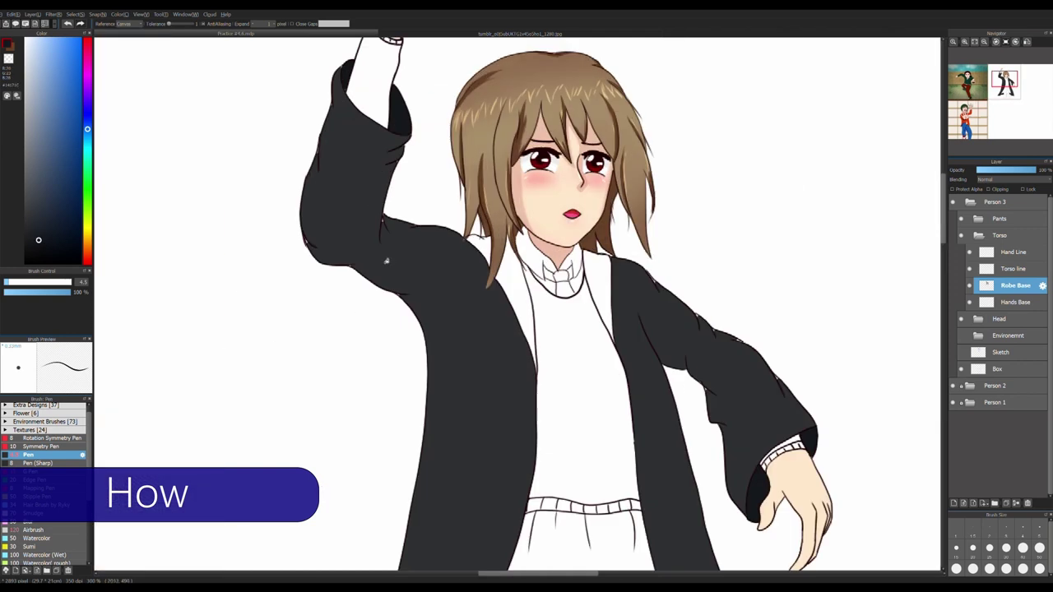
pyautogui.press('b')
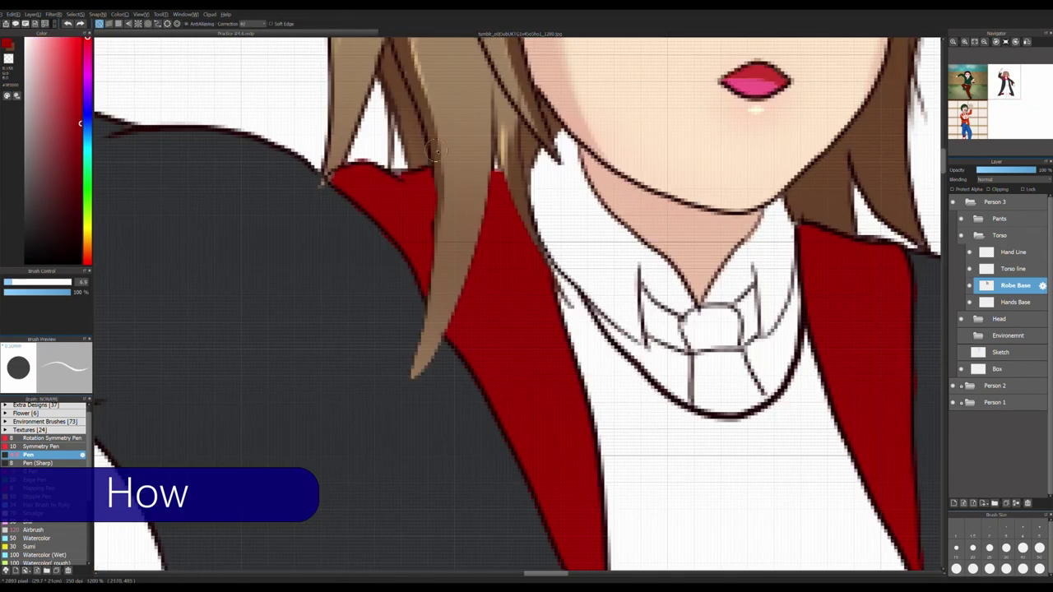
pyautogui.moveTo(430, 161)
pyautogui.mouseDown()
pyautogui.moveTo(434, 281)
pyautogui.moveTo(403, 386)
pyautogui.mouseUp()
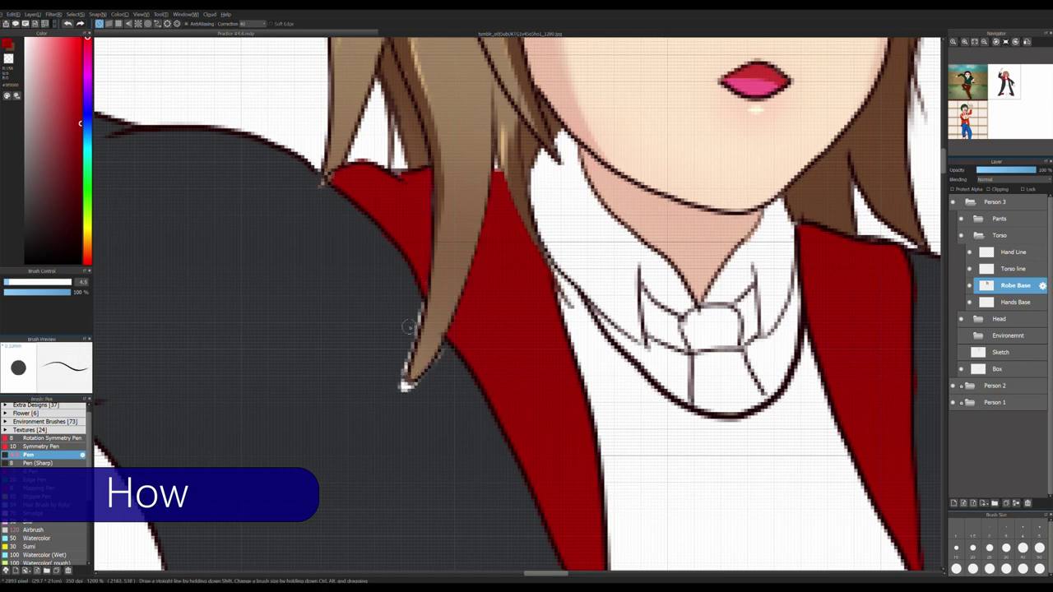
pyautogui.keyDown('alt'); pyautogui.click(409, 326); pyautogui.keyUp('alt')
pyautogui.moveTo(422, 296)
pyautogui.mouseDown()
pyautogui.moveTo(406, 353)
pyautogui.moveTo(418, 320)
pyautogui.moveTo(409, 387)
pyautogui.mouseUp()
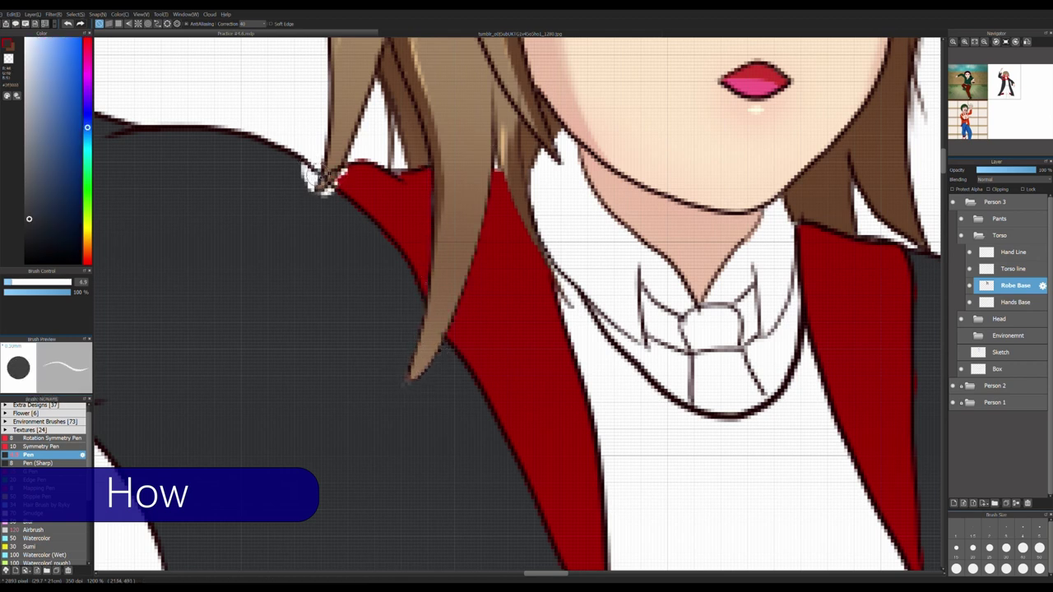
pyautogui.keyDown('alt'); pyautogui.click(330, 187); pyautogui.keyUp('alt')
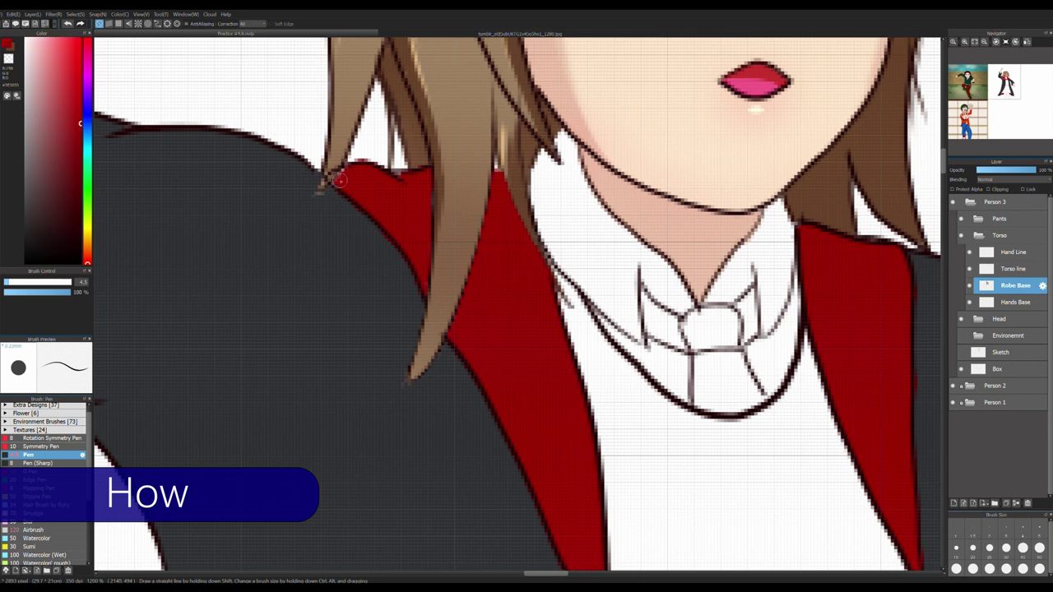
pyautogui.press('b')
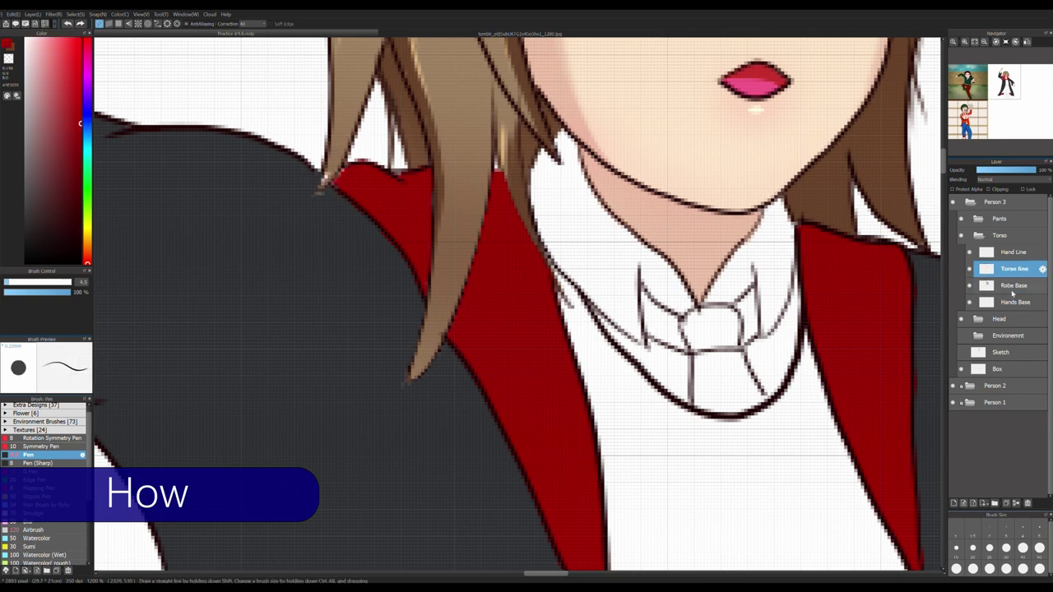
# Clean up the hair and outline edges beside the shirt collar on the Hair Base and Torso line layers
pyautogui.keyDown('alt'); pyautogui.click(558, 228); pyautogui.keyUp('alt')
pyautogui.scroll(-3, 362, 165)
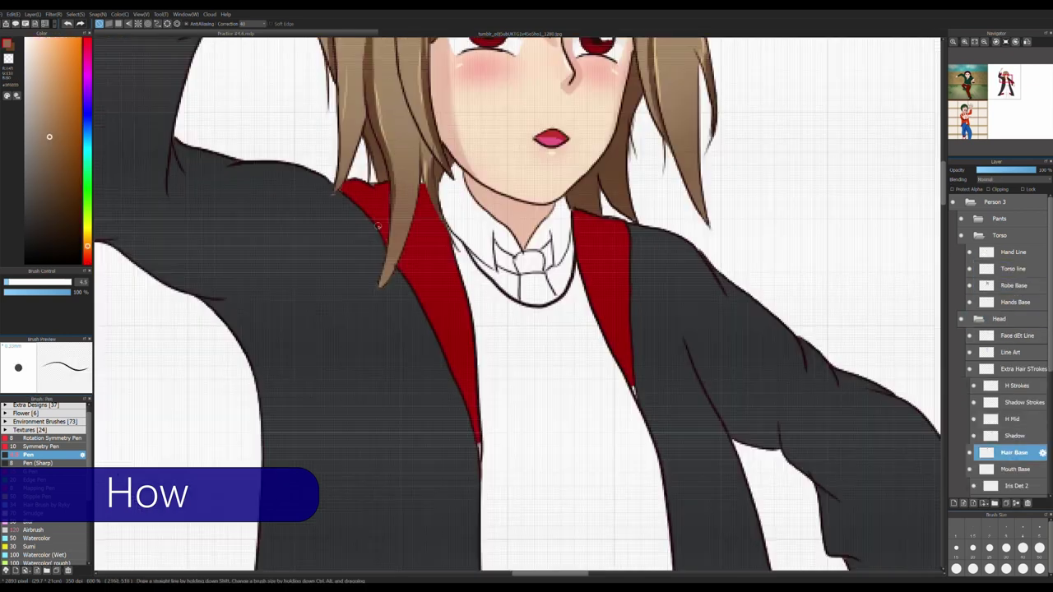
pyautogui.scroll(1, 375, 230)
pyautogui.scroll(-3, 428, 239)
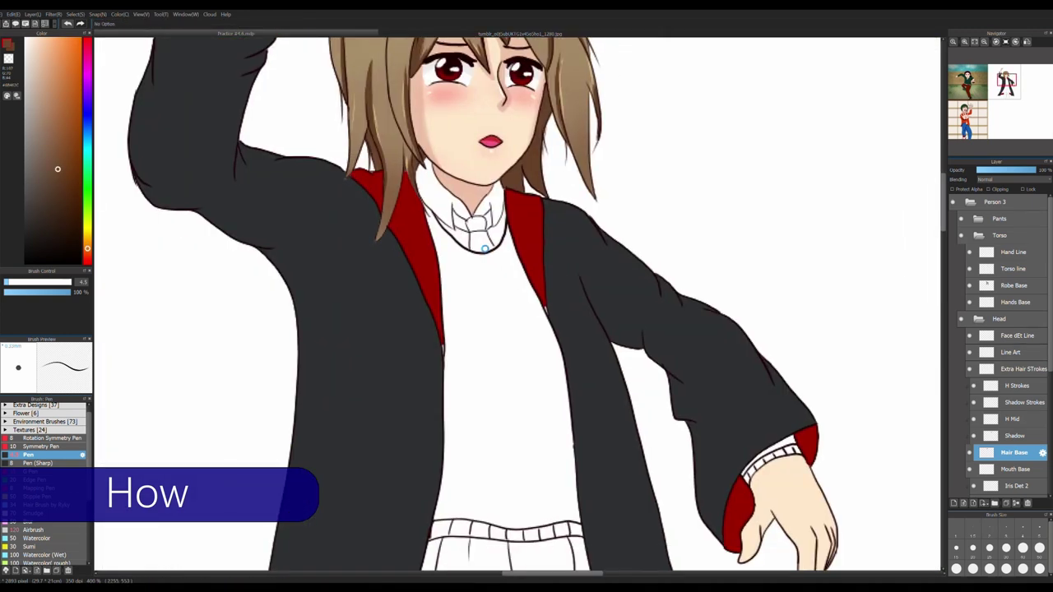
pyautogui.scroll(2, 485, 249)
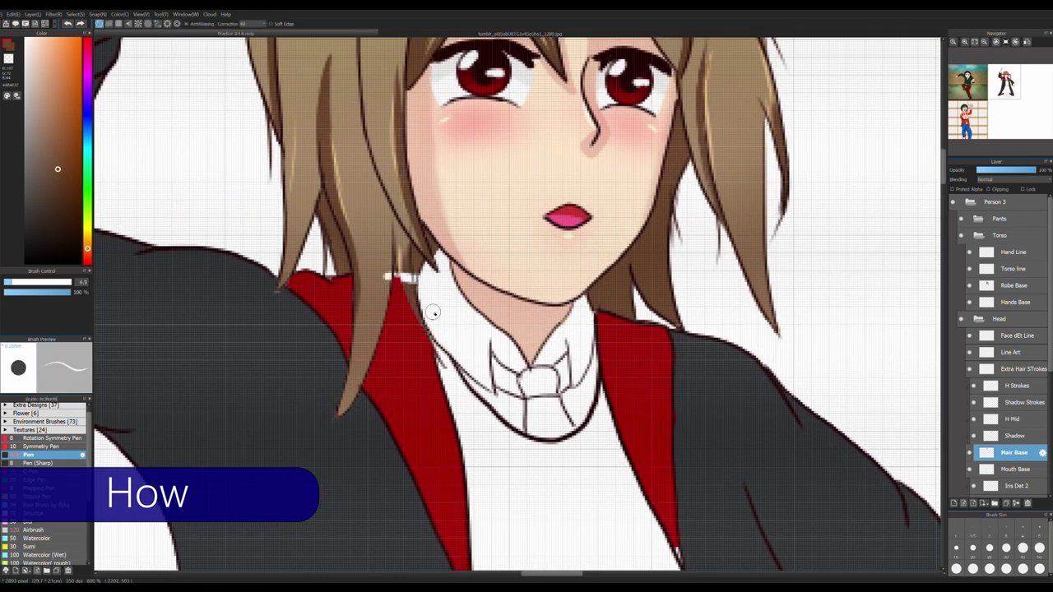
pyautogui.keyDown('alt'); pyautogui.click(421, 295); pyautogui.keyUp('alt')
pyautogui.scroll(3, 403, 296)
pyautogui.moveTo(387, 297); pyautogui.dragTo(366, 249)
pyautogui.keyDown('alt'); pyautogui.click(425, 266); pyautogui.keyUp('alt')
pyautogui.scroll(-1, 425, 266)
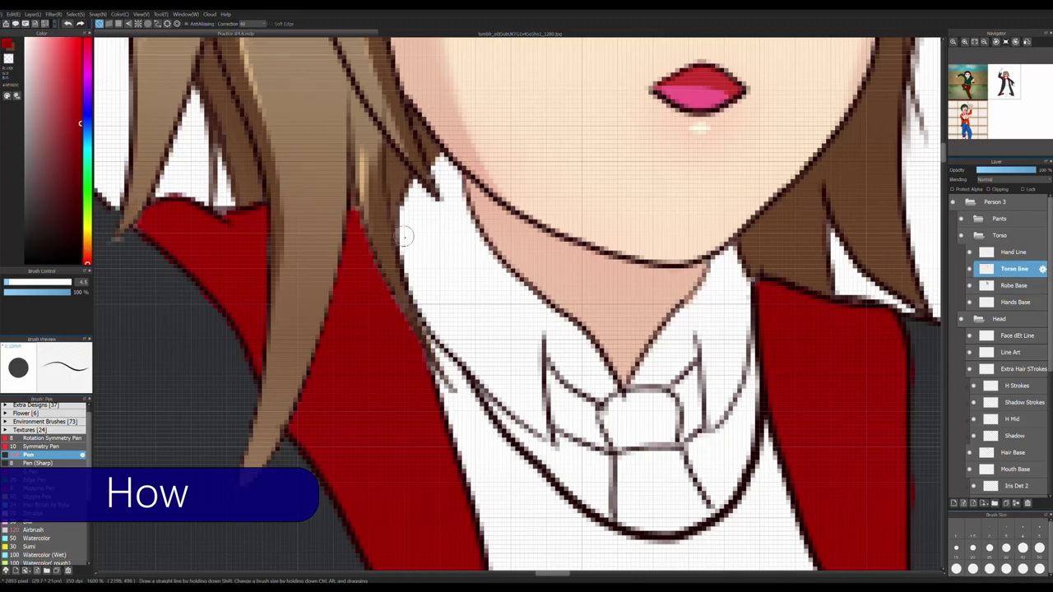
pyautogui.scroll(-3, 428, 250)
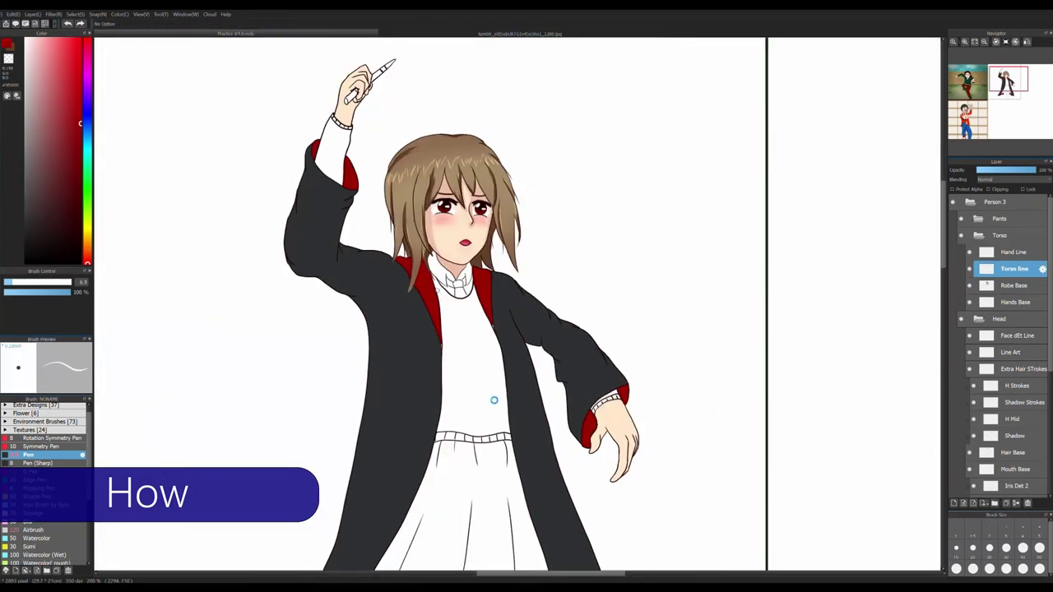
# Collapse the Head folder and sample the robe's charcoal grey for touch-ups on the Robe Base layer
pyautogui.click(979, 319)
pyautogui.keyDown('alt'); pyautogui.click(445, 323); pyautogui.keyUp('alt')
pyautogui.scroll(3, 445, 324)
pyautogui.scroll(1, 708, 321)
pyautogui.scroll(-3, 717, 301)
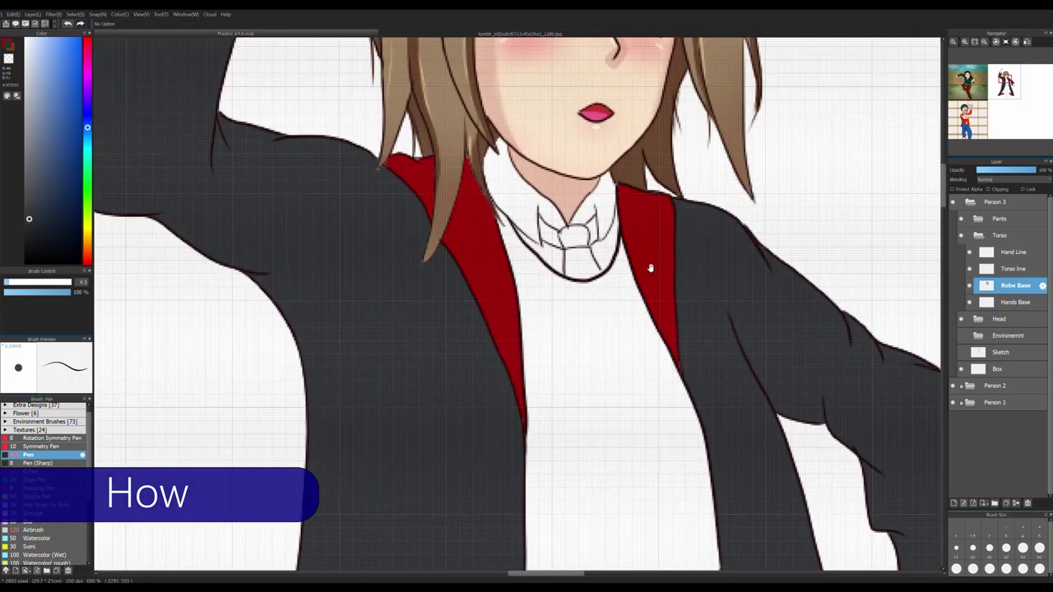
# Add a layer named Jumper Base above Robe Base
pyautogui.scroll(-4, 652, 274)
pyautogui.click(955, 503)
pyautogui.write('Jumper Base')
pyautogui.press('Return')
pyautogui.scroll(4, 936, 566)
# Paint the shirt collar pale cream around the neck and tie on the Jumper Base layer
pyautogui.keyDown('alt'); pyautogui.click(937, 566); pyautogui.keyUp('alt')
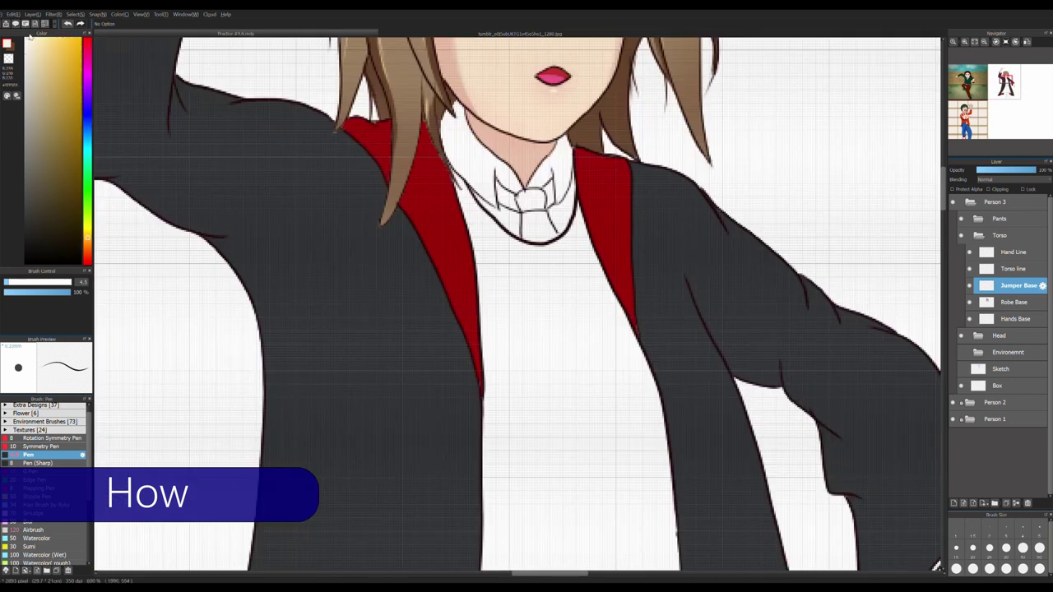
pyautogui.scroll(2, 354, 169)
pyautogui.moveTo(354, 169); pyautogui.dragTo(366, 264)
pyautogui.moveTo(596, 185); pyautogui.dragTo(620, 247)
pyautogui.moveTo(613, 182); pyautogui.dragTo(539, 280)
pyautogui.moveTo(418, 179); pyautogui.dragTo(471, 244)
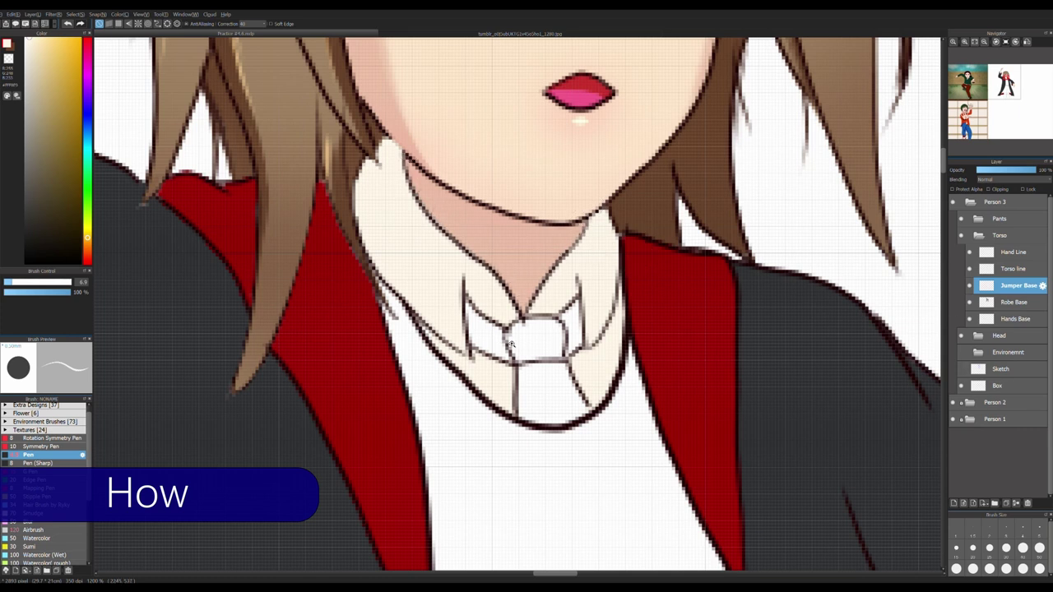
# Fill the tie knot, its side pieces and its lower part with red, touching up the edges with the Pen
pyautogui.keyDown('alt'); pyautogui.click(650, 329); pyautogui.keyUp('alt')
pyautogui.press('g')
pyautogui.click(535, 339)
pyautogui.click(550, 395)
pyautogui.hotkey('ctrl', 'z')
pyautogui.hotkey('ctrl', 'z')
pyautogui.click(535, 339)
pyautogui.press('b')
pyautogui.moveTo(497, 349)
pyautogui.mouseDown()
pyautogui.moveTo(562, 325)
pyautogui.moveTo(572, 345)
pyautogui.moveTo(517, 357)
pyautogui.moveTo(558, 360)
pyautogui.moveTo(586, 409)
pyautogui.moveTo(522, 402)
pyautogui.mouseUp()
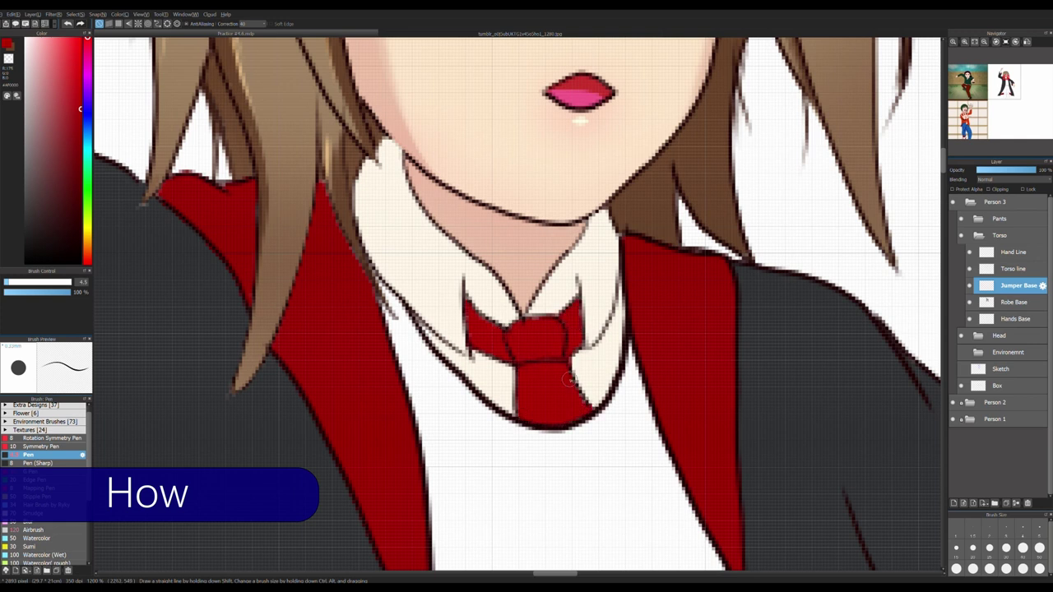
# Fill the jumper body with dark greyish brown, undoing the fill on Torso line and placing it on Jumper Base instead
pyautogui.scroll(-5, 569, 381)
pyautogui.scroll(5, 551, 361)
pyautogui.hotkey('ctrl', 'Up')
pyautogui.scroll(-5, 561, 371)
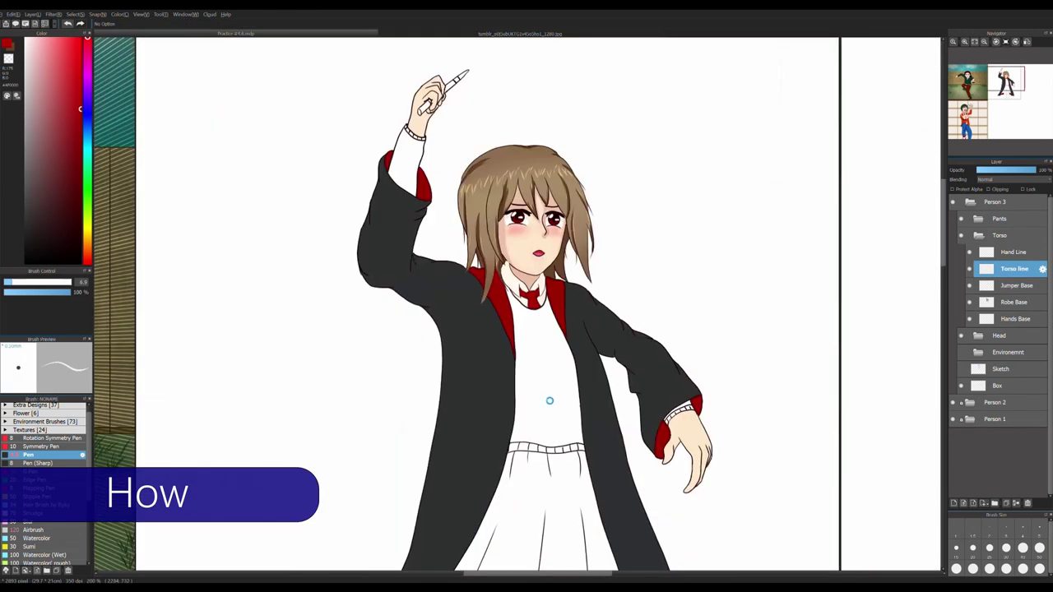
pyautogui.click(87, 248)
pyautogui.press('g')
pyautogui.click(522, 320)
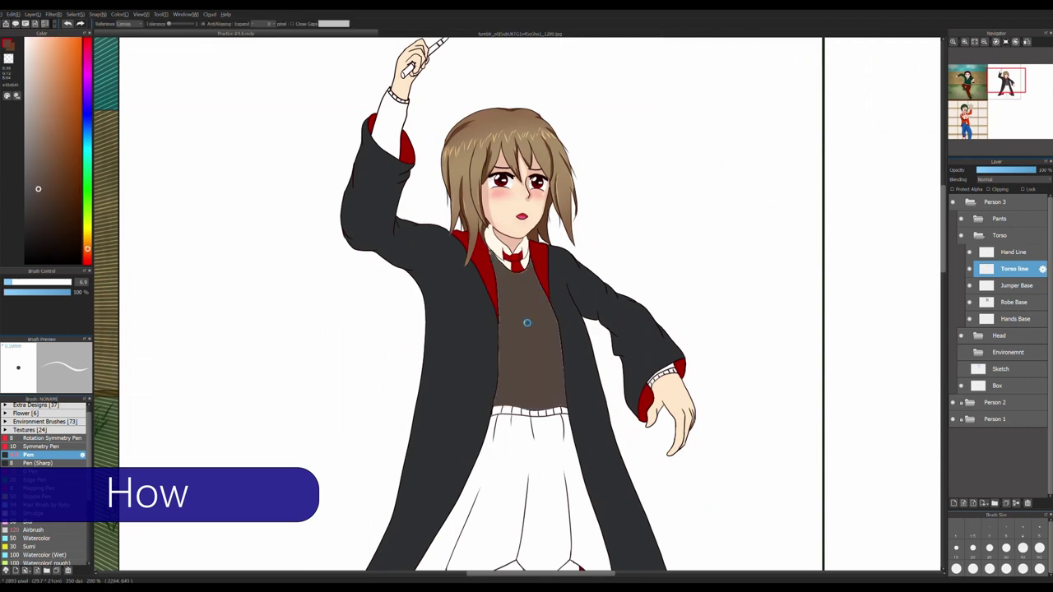
pyautogui.scroll(3, 521, 320)
pyautogui.hotkey('ctrl', 'z')
pyautogui.hotkey('ctrl', 'y')
pyautogui.hotkey('ctrl', 'z')
pyautogui.hotkey('ctrl', 'Down')
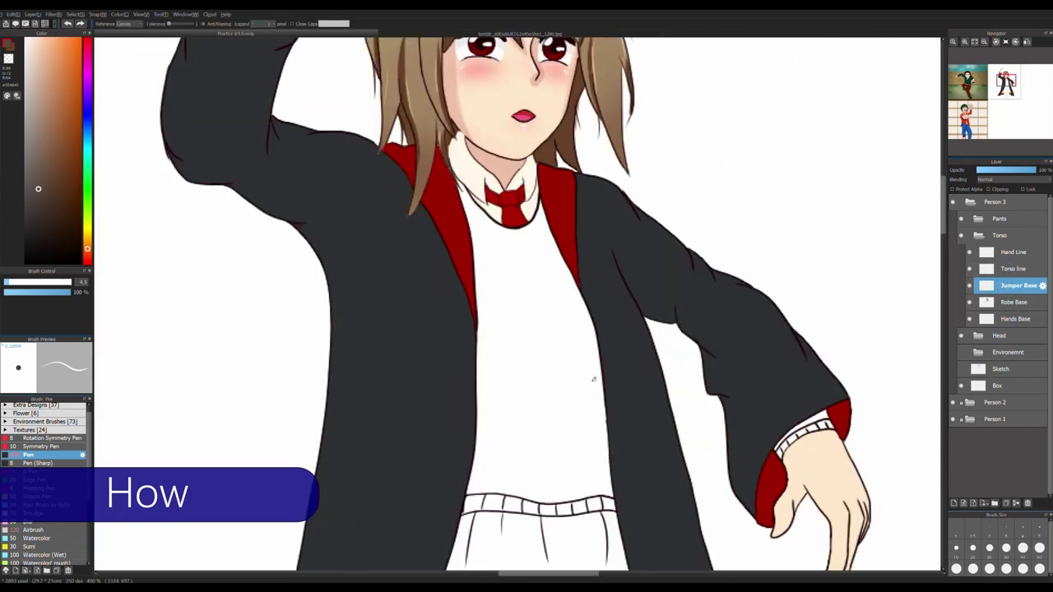
pyautogui.hotkey('ctrl', 'y')
# Touch up the jumper and cream collar edges next to the red robe lining
pyautogui.press('b')
pyautogui.scroll(3, 721, 308)
pyautogui.scroll(-2, 721, 308)
pyautogui.scroll(3, 576, 247)
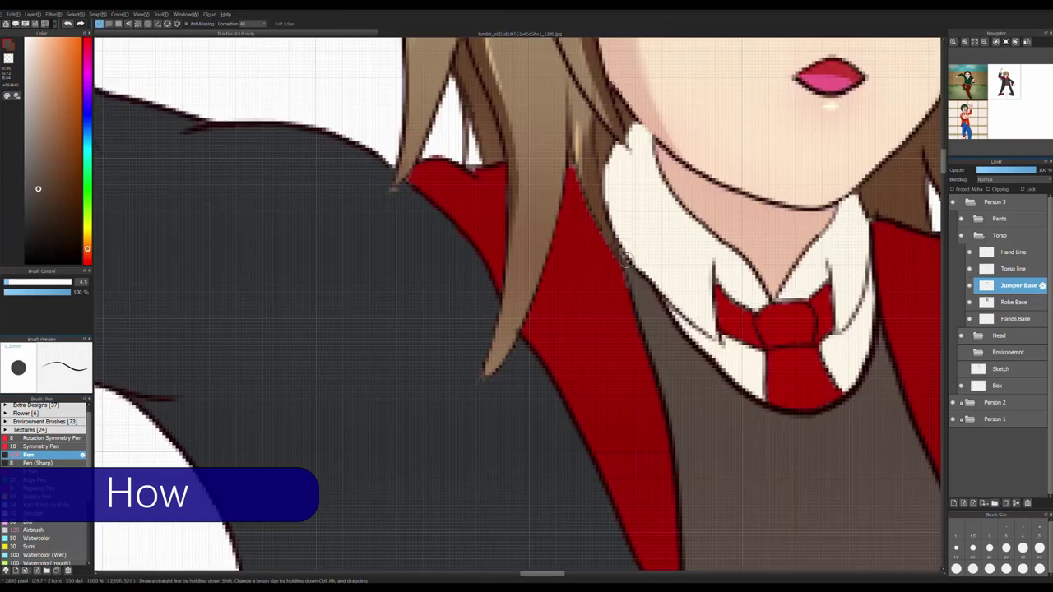
pyautogui.scroll(3, 667, 244)
pyautogui.scroll(-5, 625, 242)
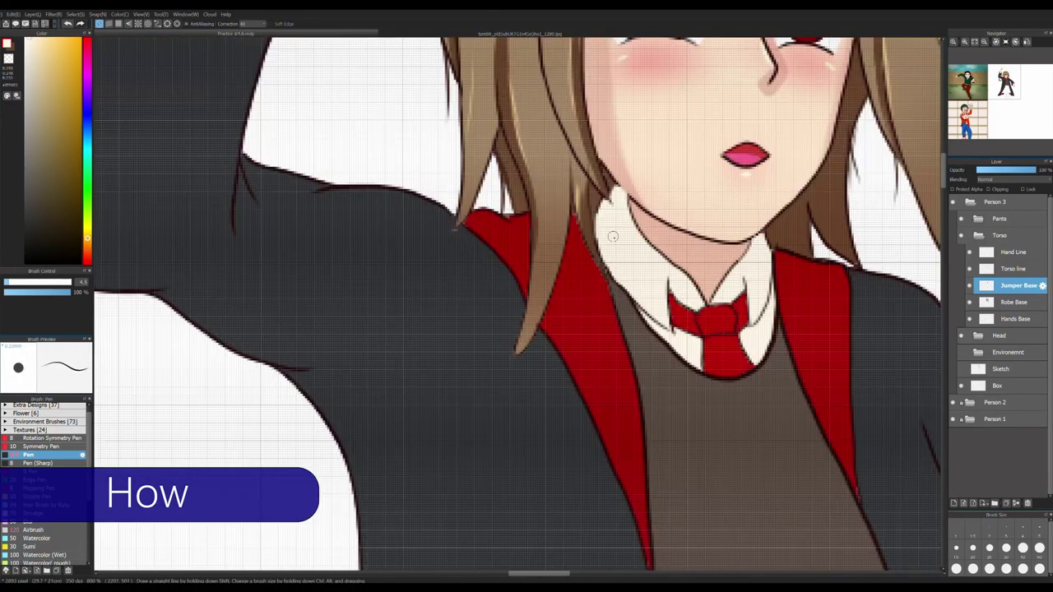
pyautogui.scroll(1, 576, 206)
pyautogui.scroll(-1, 400, 93)
# Fill the raised arm's jumper sleeve and cuff dark brown, and colour the wand rich brown on a Wand Base layer
pyautogui.press('g')
pyautogui.click(400, 94)
pyautogui.scroll(4, 786, 457)
pyautogui.scroll(2, 658, 329)
pyautogui.click(63, 201)
# Paint pinkish shadows between the fingers and along the wrist of the raised hand on a clipped H Shadow layer above Hands Base
pyautogui.press('p')
pyautogui.moveTo(761, 326)
pyautogui.mouseDown()
pyautogui.moveTo(671, 352)
pyautogui.moveTo(604, 421)
pyautogui.mouseUp()
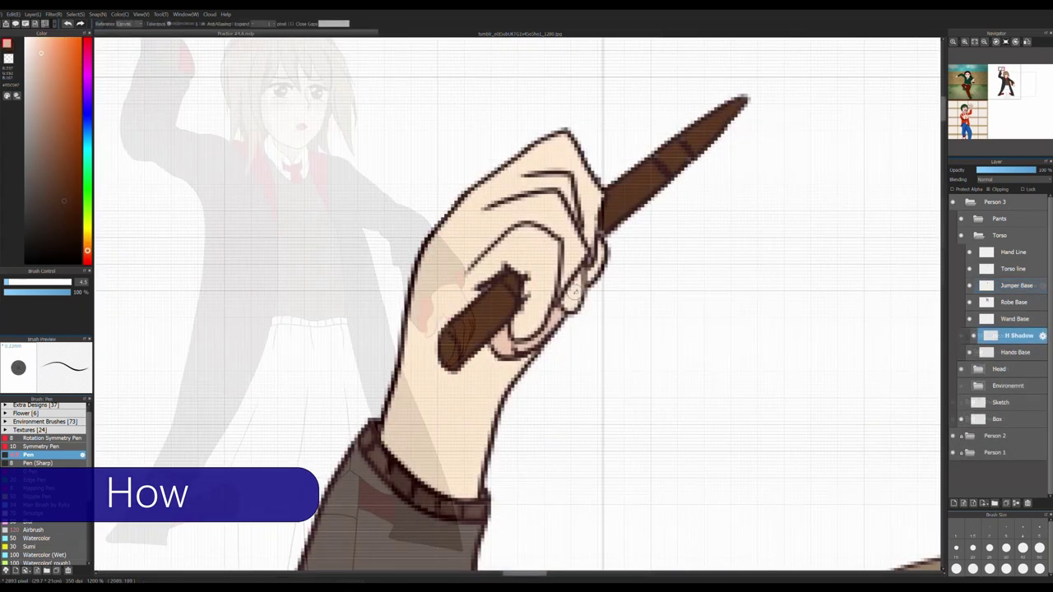
pyautogui.press('b')
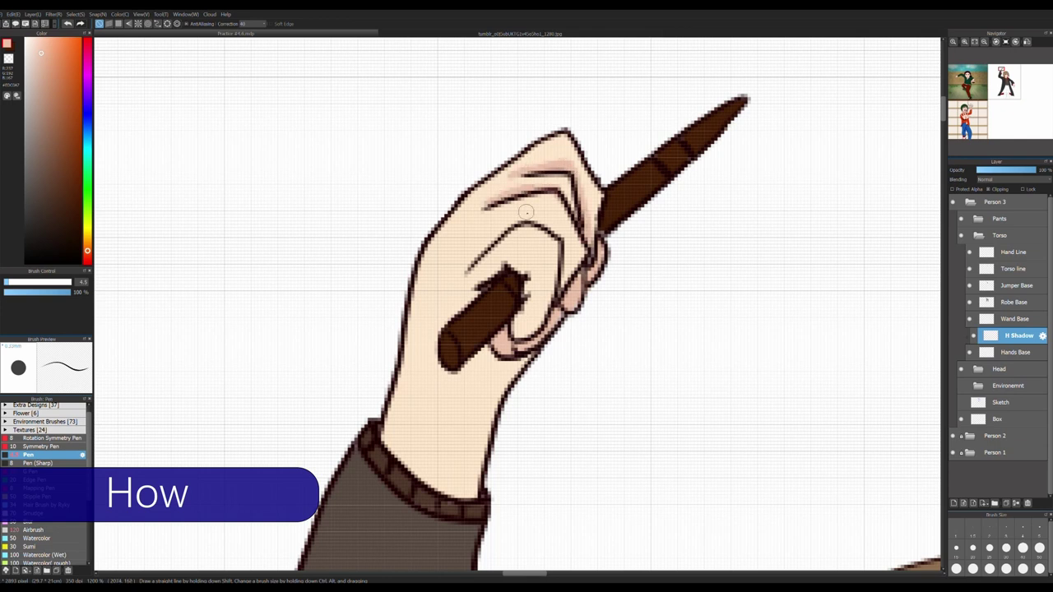
pyautogui.moveTo(563, 280); pyautogui.dragTo(518, 309)
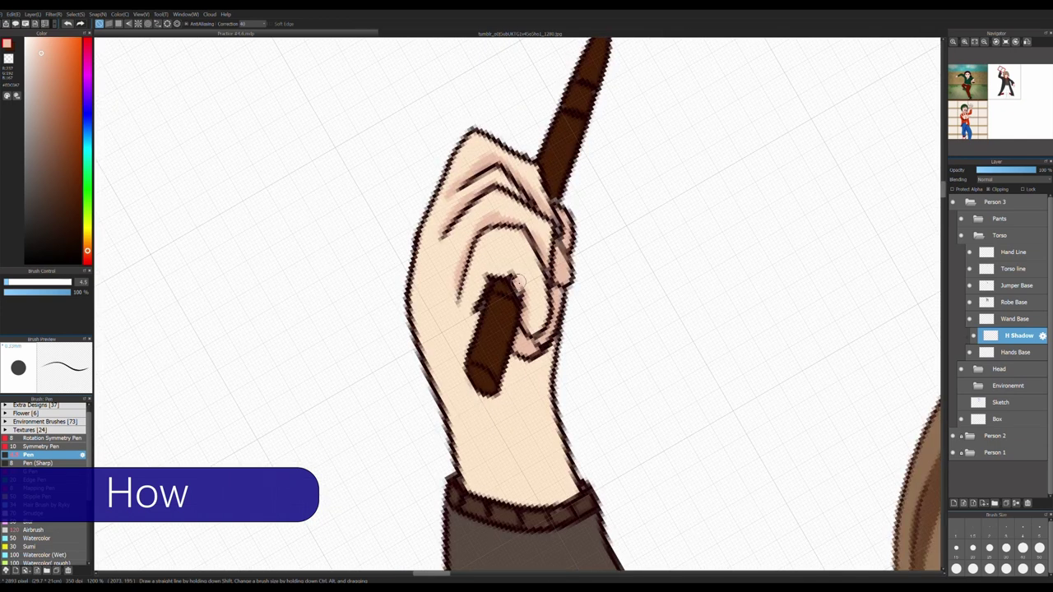
pyautogui.moveTo(488, 331); pyautogui.dragTo(477, 360)
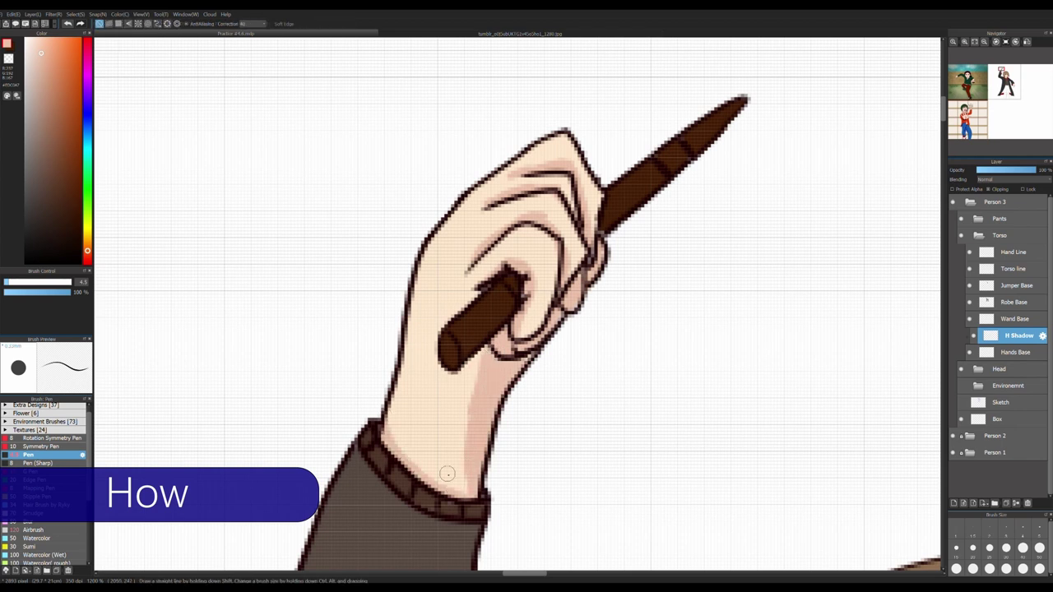
pyautogui.scroll(-3, 373, 412)
pyautogui.scroll(2, 505, 228)
# Select the Wand Base layer and add a layer named Wand h above it
pyautogui.keyDown('ctrl'); pyautogui.click(494, 234); pyautogui.keyUp('ctrl')
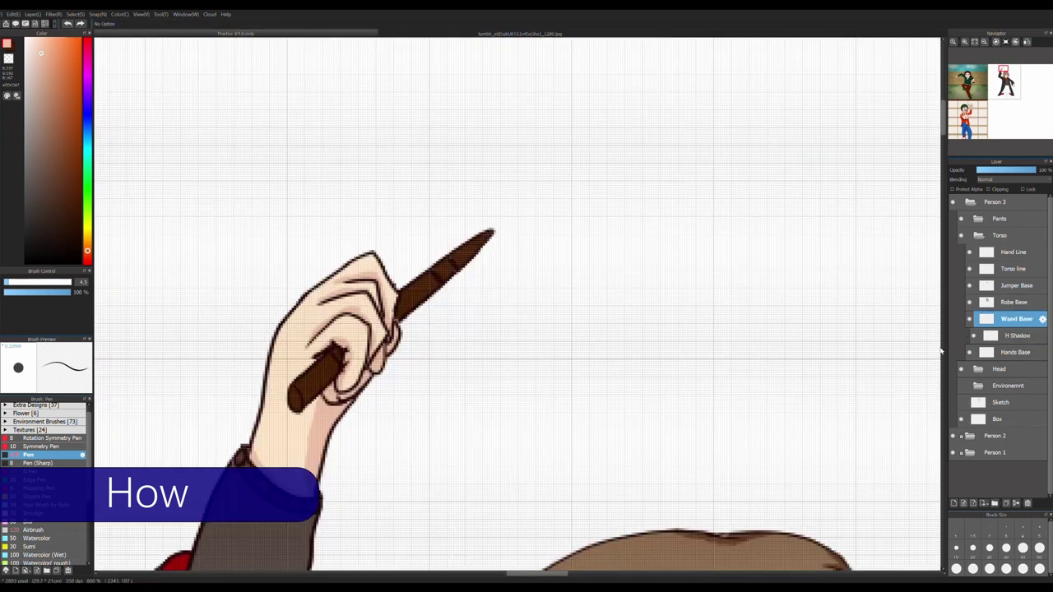
pyautogui.scroll(-2, 500, 224)
pyautogui.scroll(3, 500, 224)
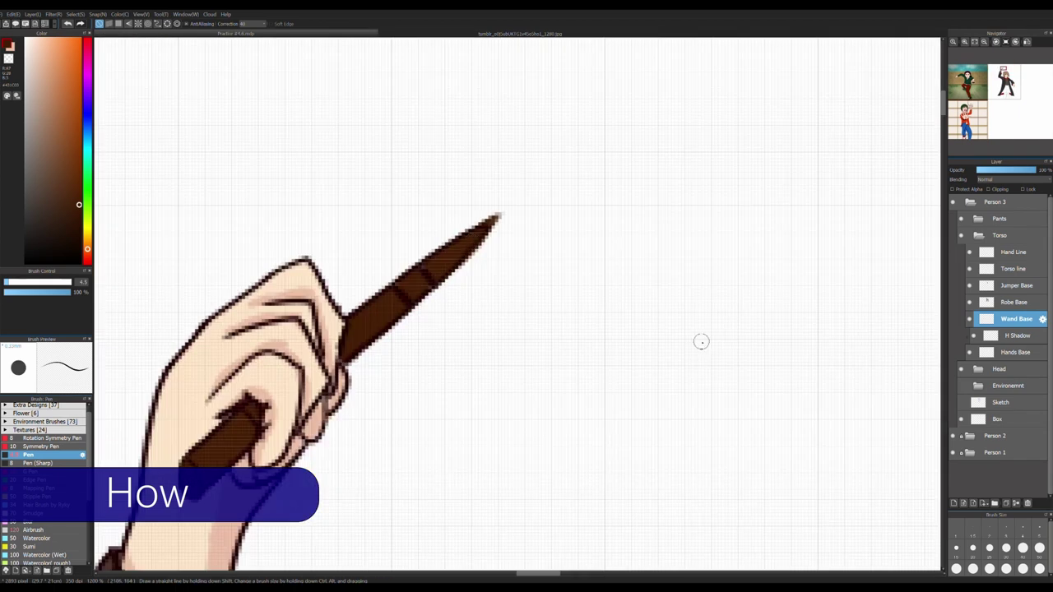
pyautogui.click(953, 504)
pyautogui.write('Wand h')
# Clip Wand h to the wand and airbrush lighter brown highlights along the shaft and tip
pyautogui.click(87, 246)
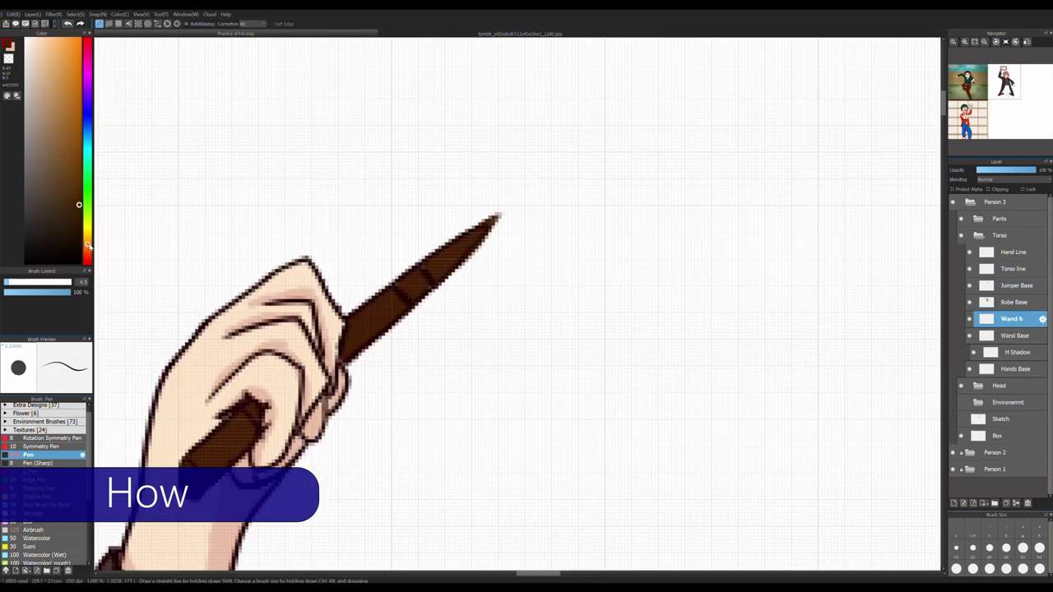
pyautogui.click(33, 530)
pyautogui.click(989, 189)
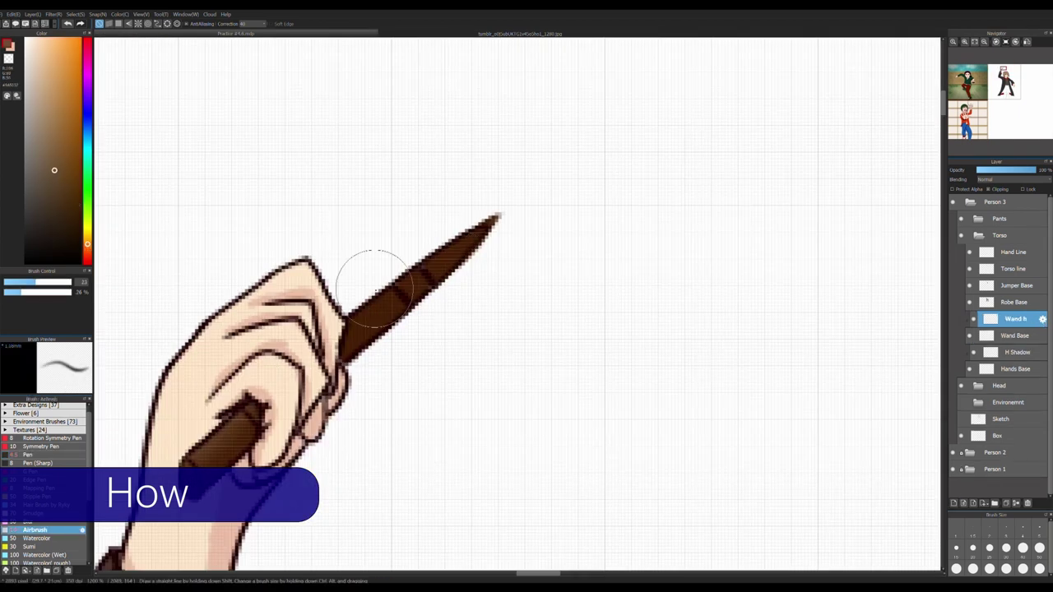
pyautogui.click(54, 133)
pyautogui.moveTo(497, 217); pyautogui.dragTo(478, 228)
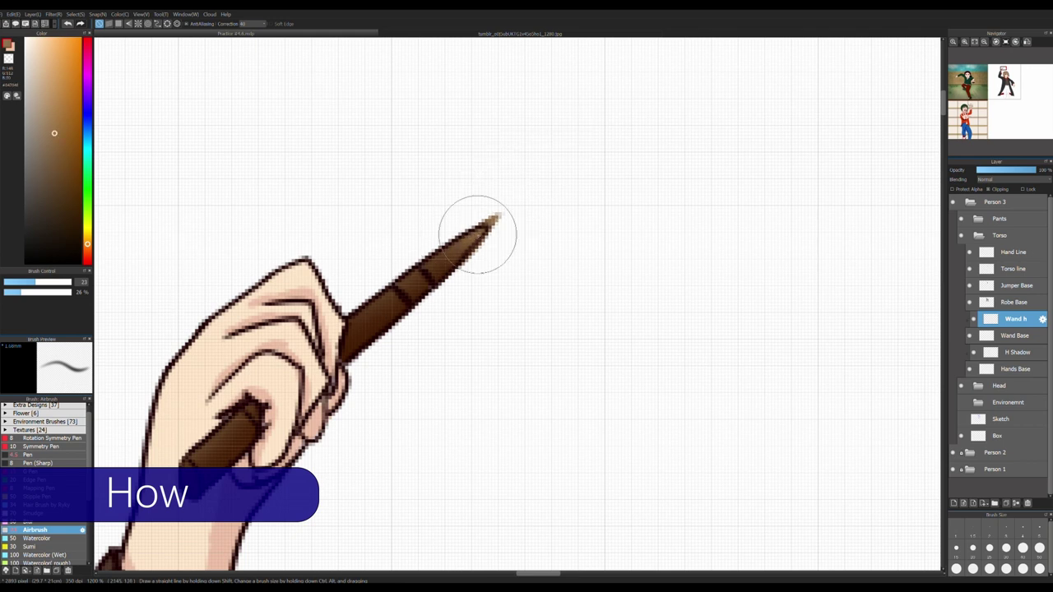
# Add a clipped layer named W Shine above Wand h and choose a pale cream colour
pyautogui.click(64, 222)
pyautogui.click(28, 455)
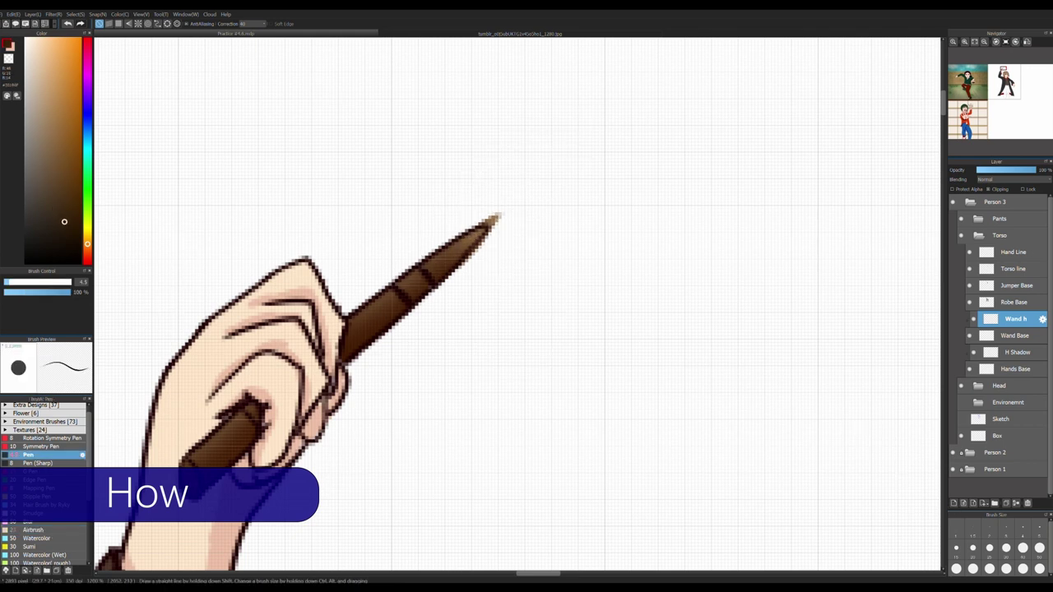
pyautogui.hotkey('ctrl', 'shift', 'n')
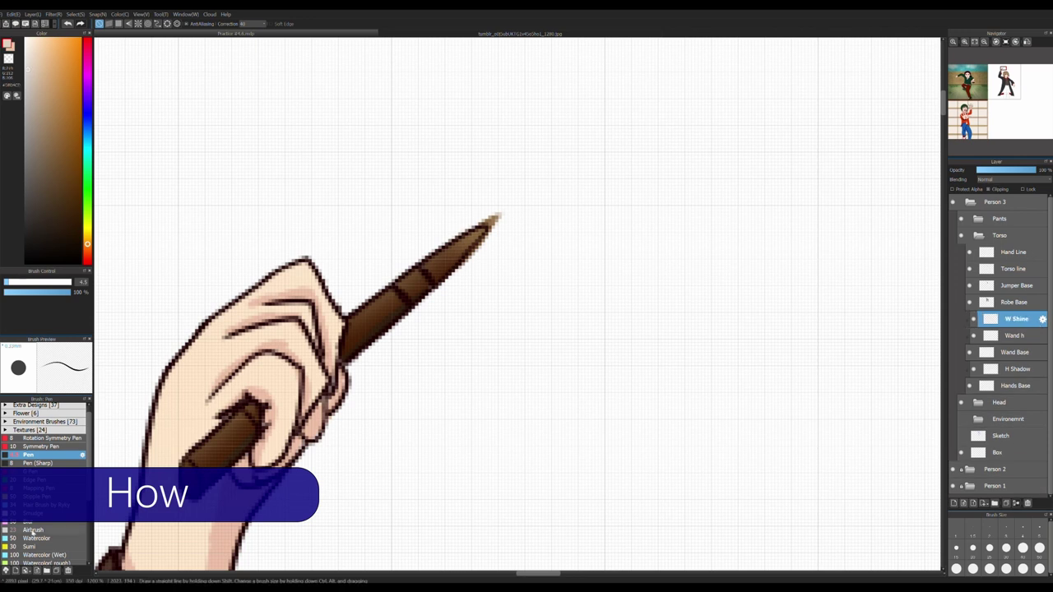
# Airbrush a pale shine on the wand tip, then unclip W Shine and set it to Add blending at 67% opacity
pyautogui.press('b')
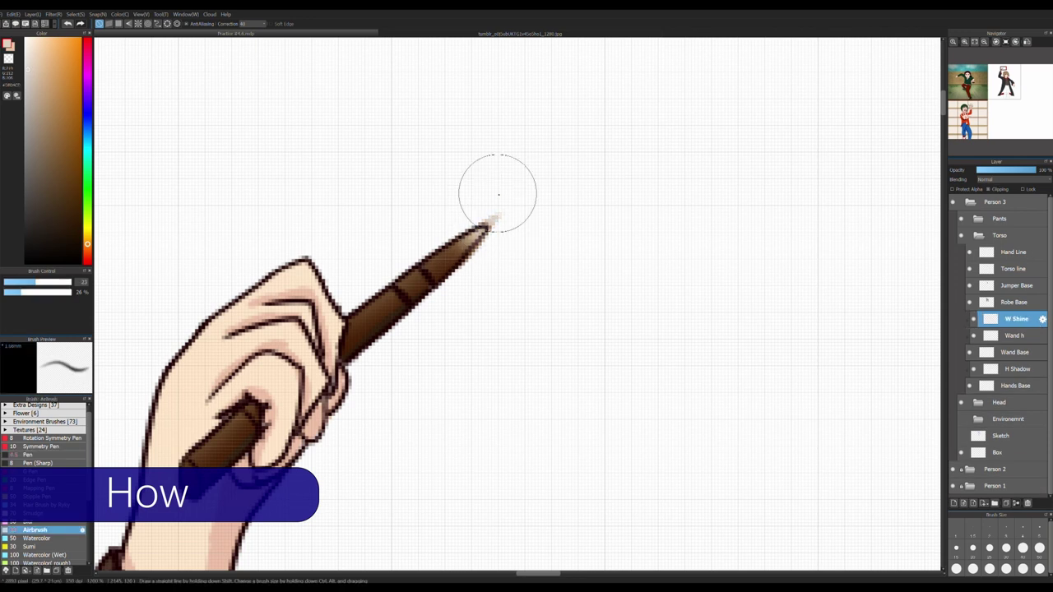
pyautogui.click(1039, 177)
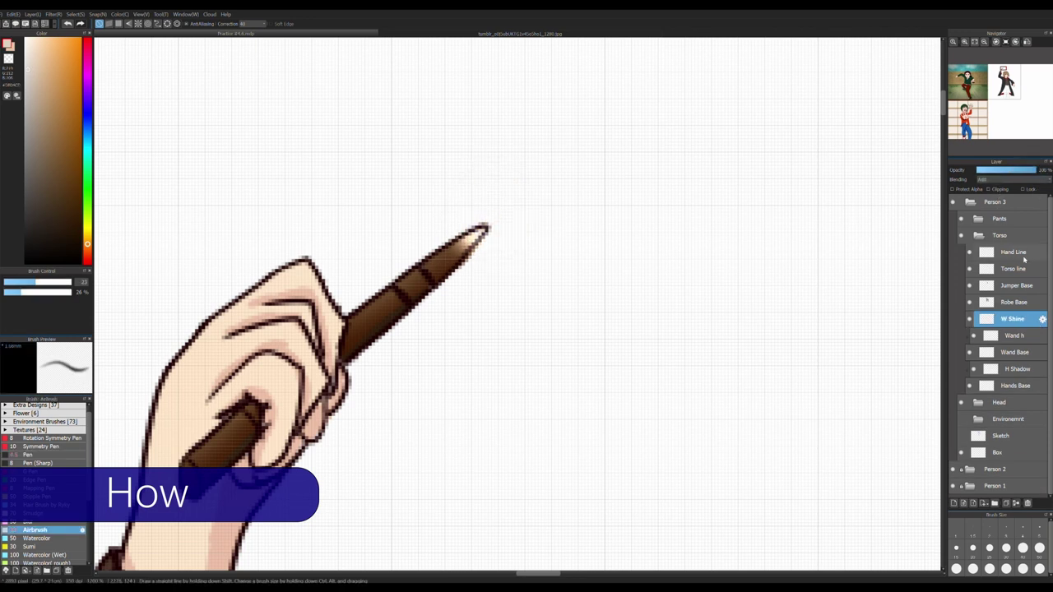
pyautogui.moveTo(1017, 170); pyautogui.dragTo(1014, 173)
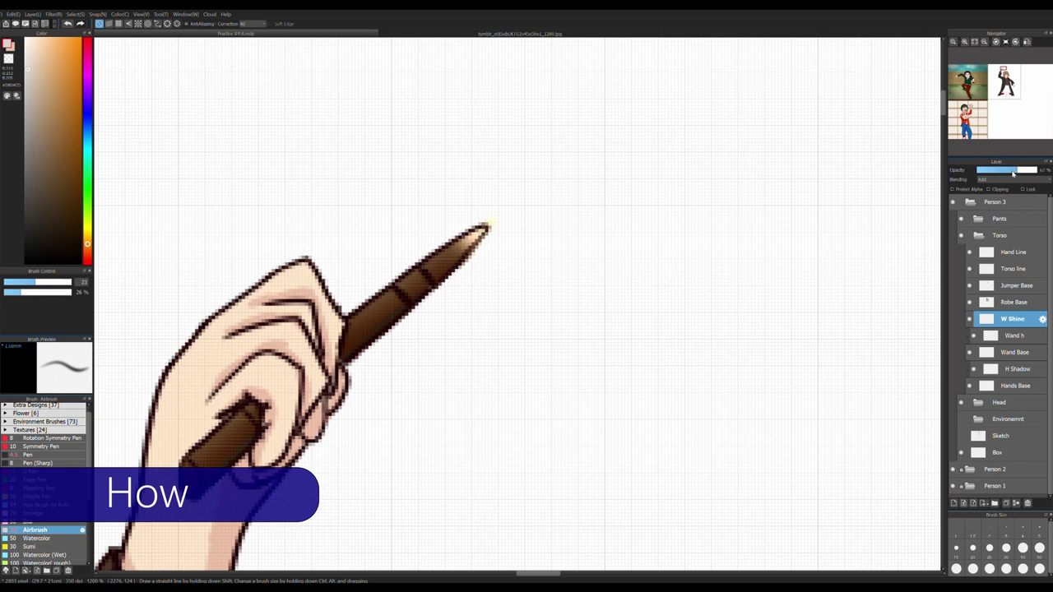
# Show the environment folder, erase the stray highlight past the wand tip and reposition the W Shine glow
pyautogui.click(962, 419)
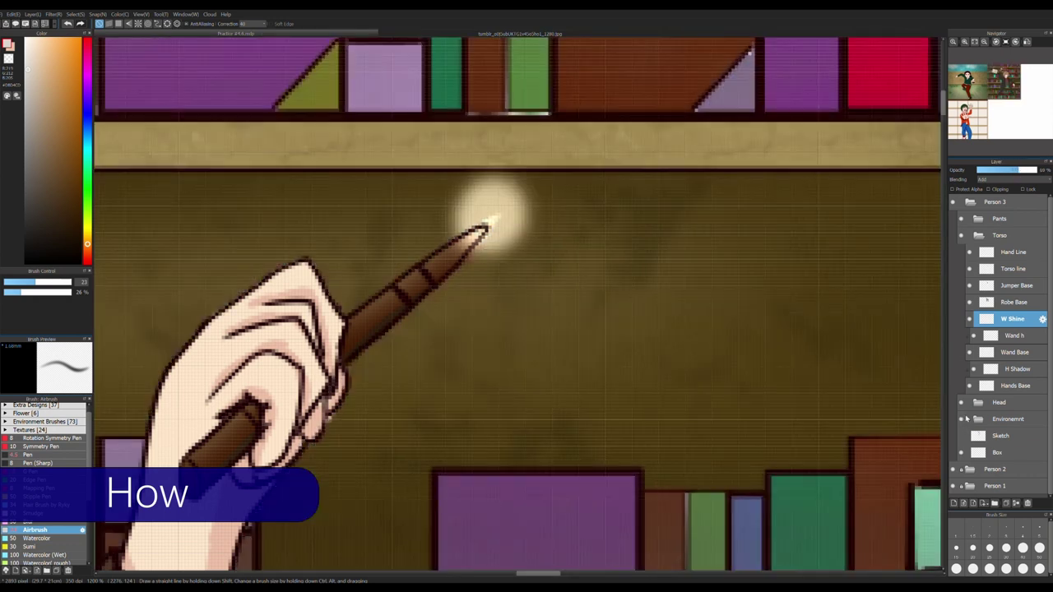
pyautogui.click(1014, 335)
pyautogui.press('e')
pyautogui.click(1017, 352)
pyautogui.click(1013, 319)
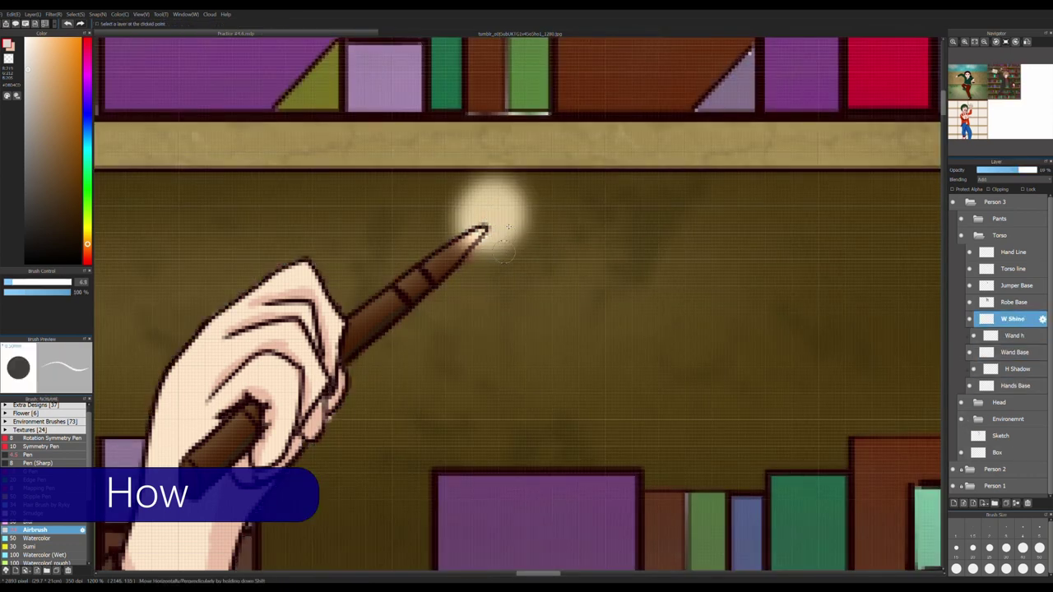
pyautogui.press('e')
pyautogui.press('v')
pyautogui.moveTo(481, 235); pyautogui.dragTo(501, 240)
# Soften the wand glow on W Shine with the Smudge brush
pyautogui.scroll(-3, 501, 240)
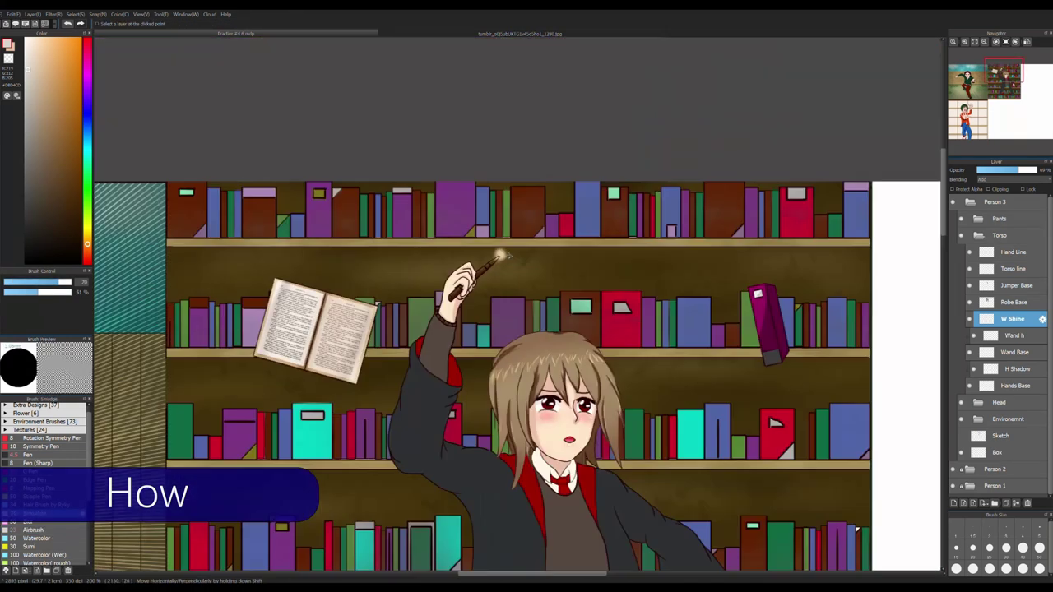
pyautogui.scroll(4, 323, 220)
pyautogui.click(33, 513)
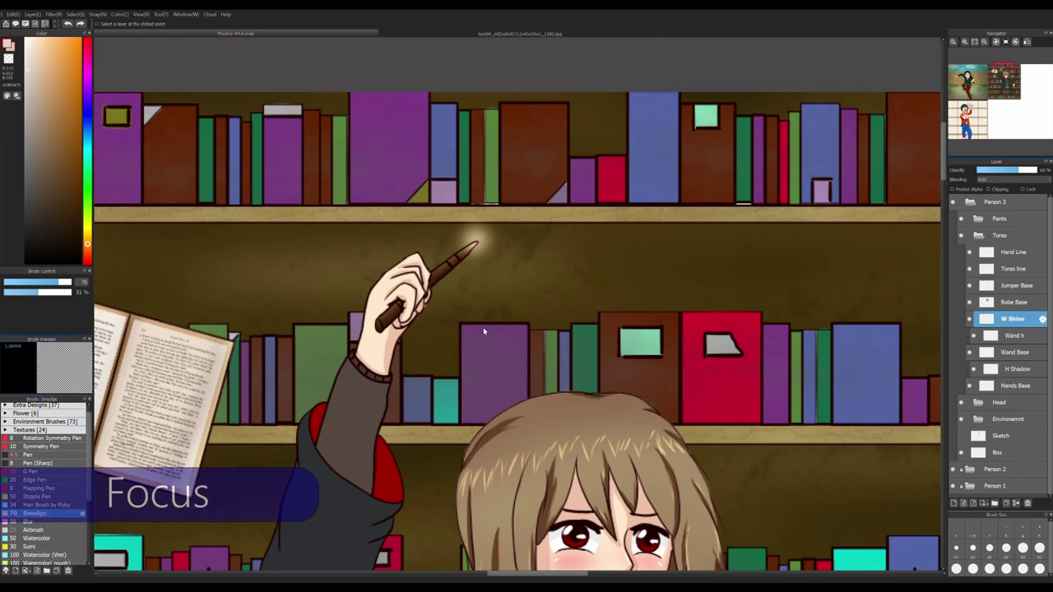
pyautogui.scroll(5, 482, 252)
# Add a layer named W Inner Shine above W Shine and dab the wand tip with a size 10 white Airbrush
pyautogui.click(34, 530)
pyautogui.moveTo(57, 288); pyautogui.dragTo(17, 283)
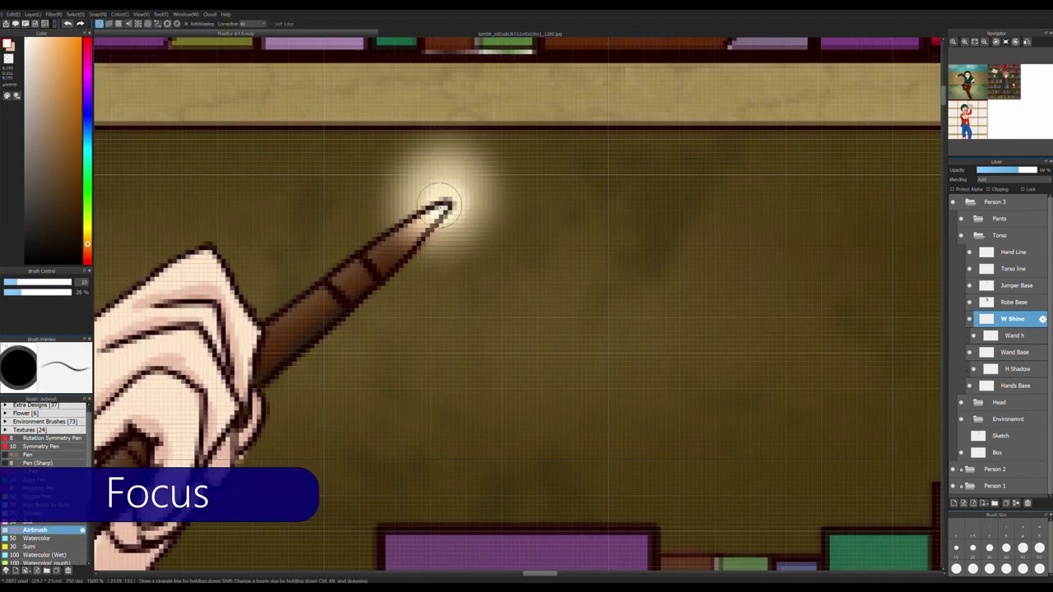
pyautogui.hotkey('ctrl', 'shift', 'n')
pyautogui.write('W Inner Shine')
pyautogui.press('Return')
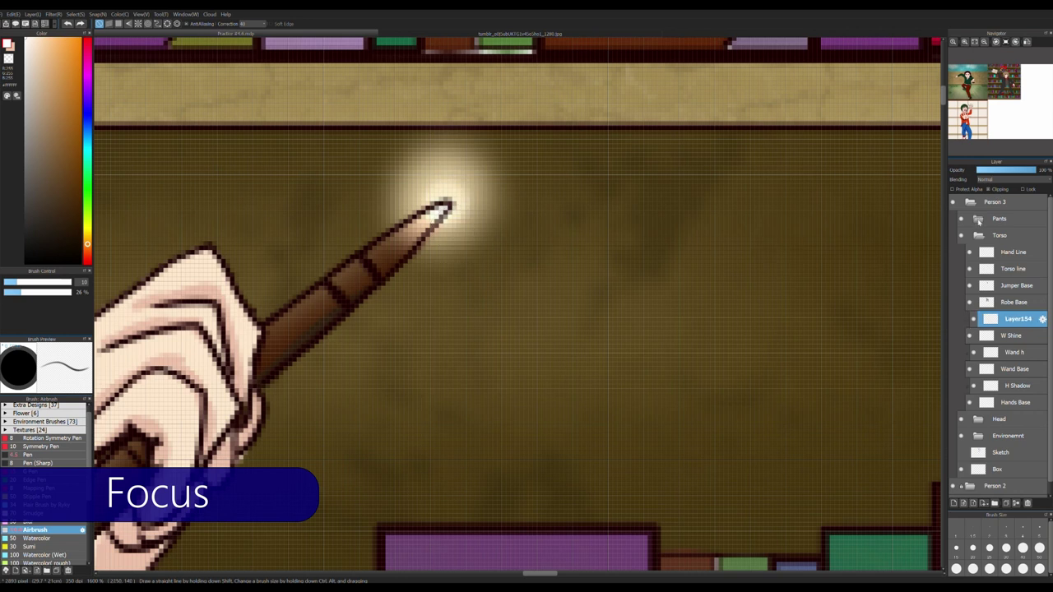
pyautogui.click(461, 202)
pyautogui.scroll(-15, 525, 268)
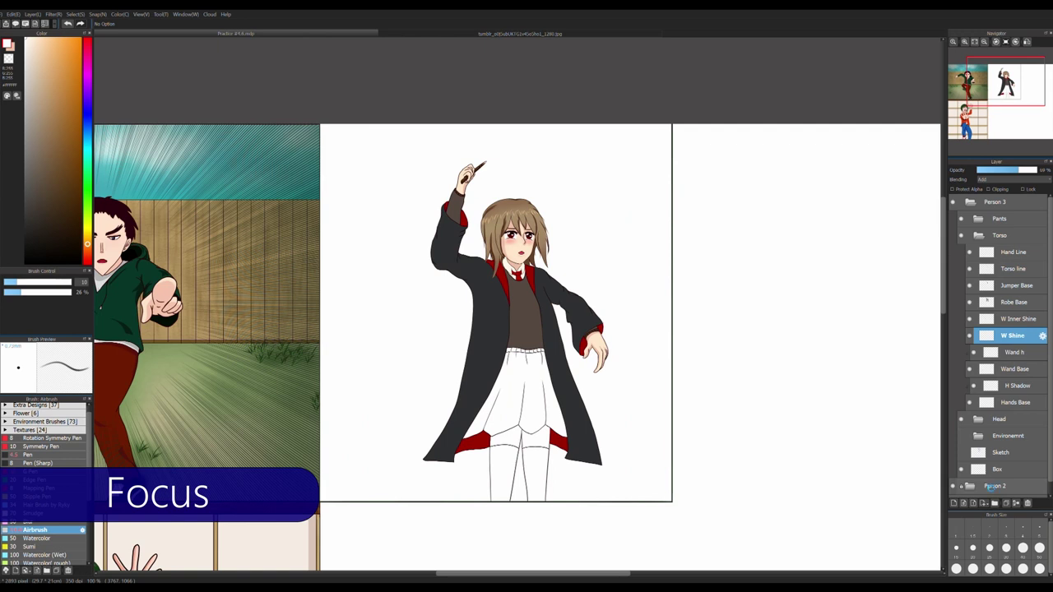
pyautogui.press('Up')
pyautogui.press('Up')
pyautogui.click(978, 418)
pyautogui.click(1014, 469)
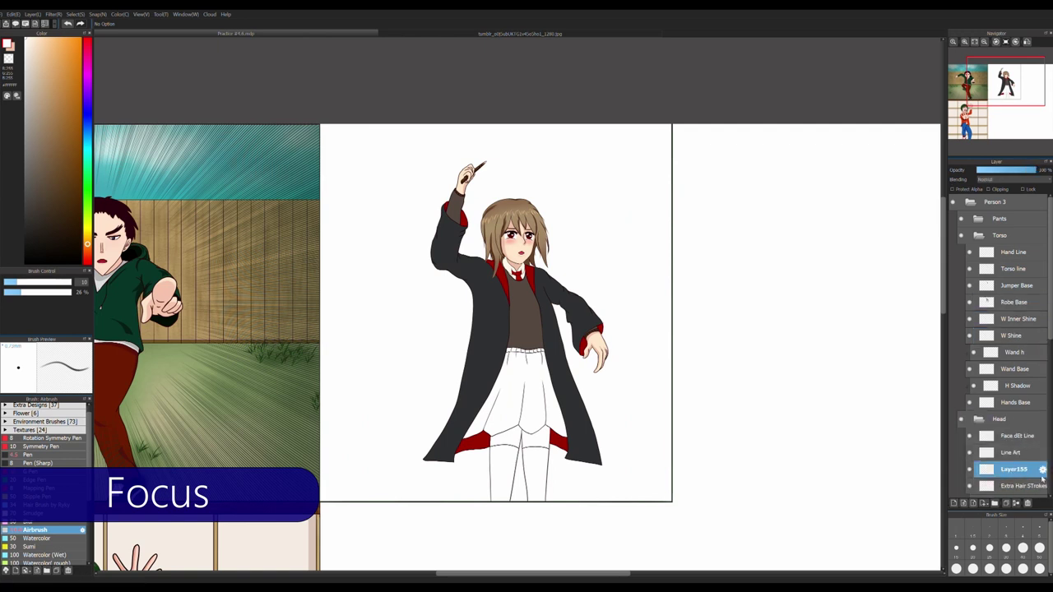
pyautogui.click(976, 419)
# Add a layer named Robe Shadow above Robe Base, clip it and choose a very dark blue
pyautogui.click(1014, 302)
pyautogui.hotkey('ctrl', 'shift', 'n')
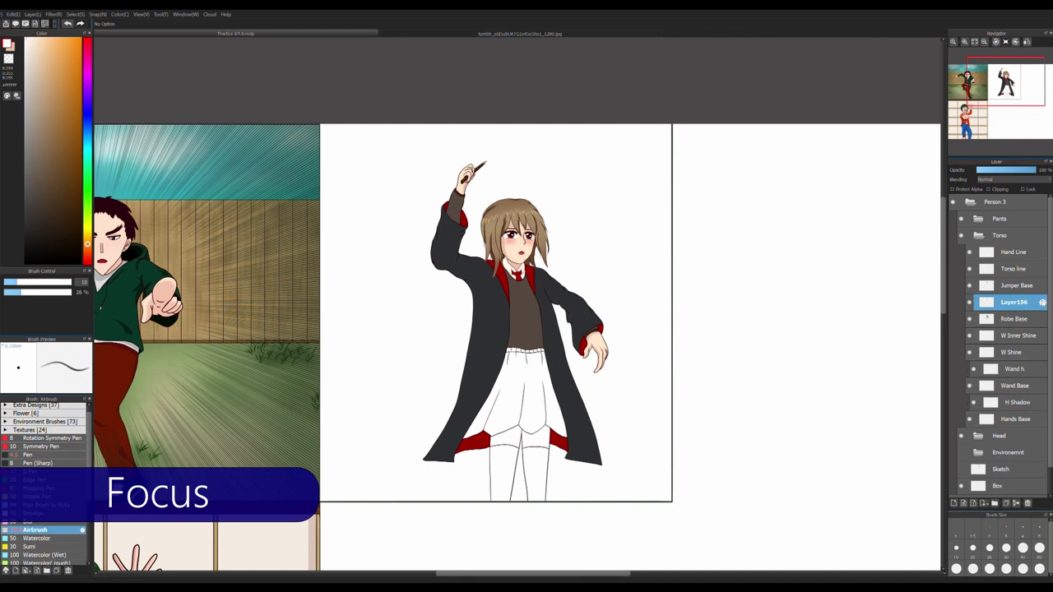
pyautogui.scroll(3, 501, 309)
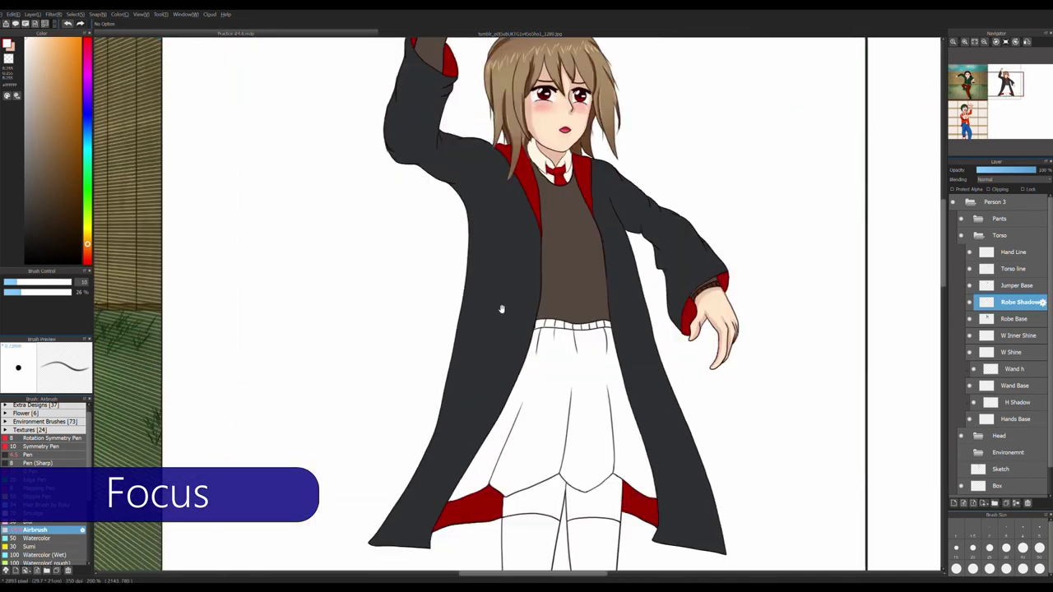
pyautogui.click(87, 127)
pyautogui.click(72, 240)
# Paint dark blue shadows with the Pen below the raised arm and along a long fold on that side of the robe
pyautogui.press('g')
pyautogui.scroll(3, 477, 219)
pyautogui.moveTo(477, 219)
pyautogui.mouseDown()
pyautogui.moveTo(548, 219)
pyautogui.moveTo(530, 325)
pyautogui.mouseUp()
pyautogui.scroll(-3, 530, 326)
pyautogui.press('b')
pyautogui.moveTo(500, 216); pyautogui.dragTo(478, 347)
pyautogui.moveTo(499, 235)
pyautogui.mouseDown()
pyautogui.moveTo(481, 334)
pyautogui.moveTo(517, 160)
pyautogui.mouseUp()
pyautogui.moveTo(538, 260); pyautogui.dragTo(481, 375)
pyautogui.moveTo(573, 237); pyautogui.dragTo(479, 382)
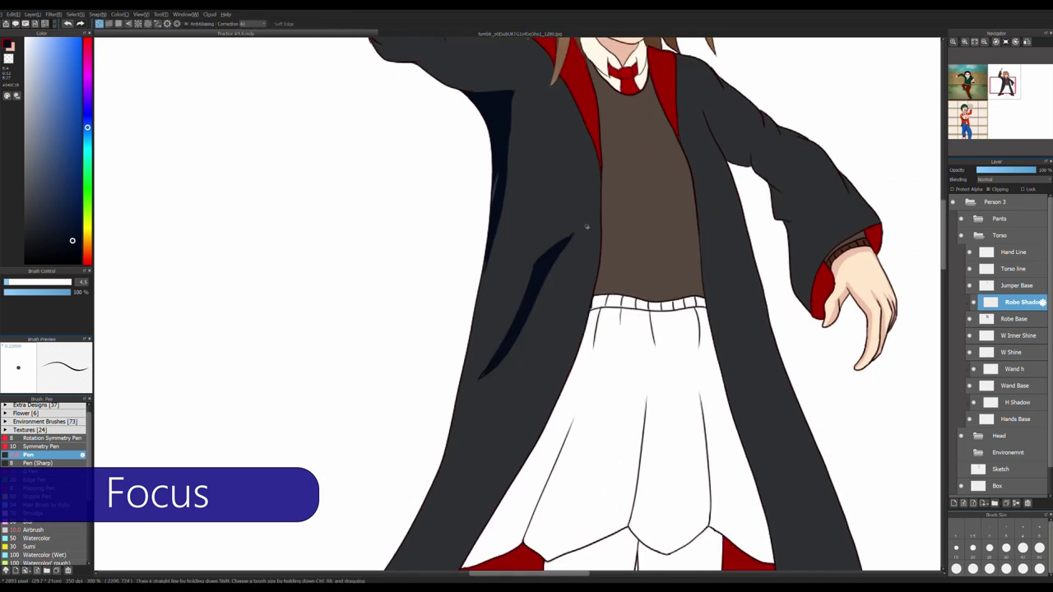
# Paint a thin fold shadow and a small pointed shadow near the robe's hem, below the raised arm
pyautogui.scroll(2, 575, 240)
pyautogui.scroll(-2, 475, 404)
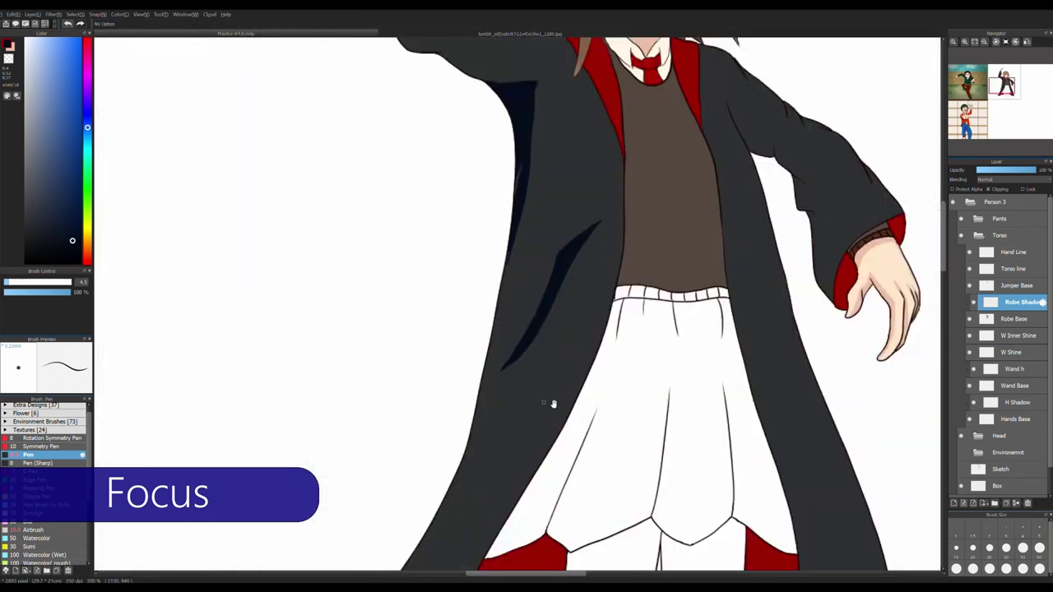
pyautogui.scroll(-2, 493, 411)
pyautogui.scroll(2, 485, 385)
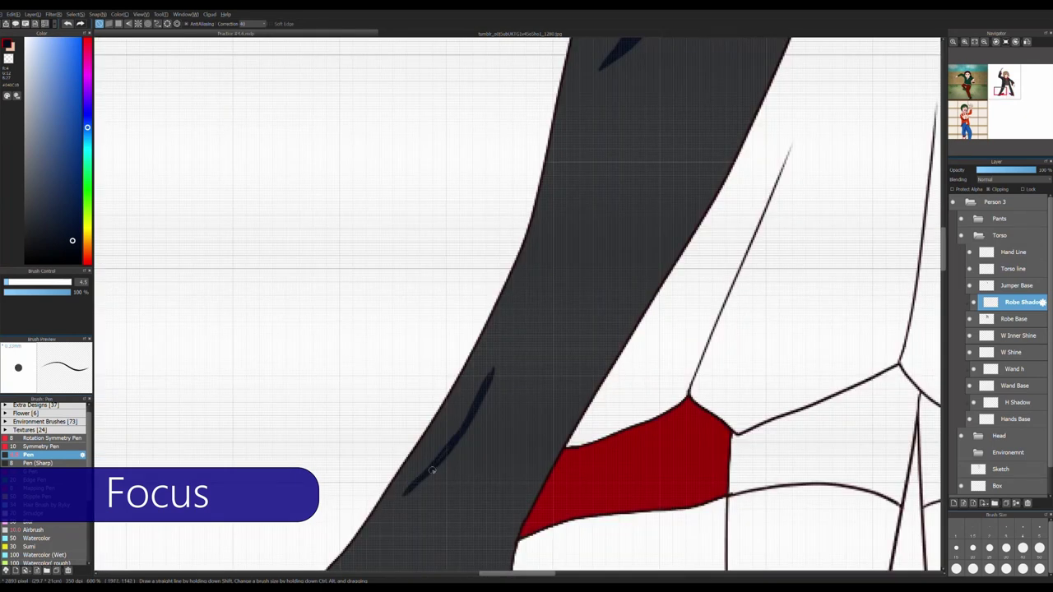
pyautogui.moveTo(431, 470); pyautogui.dragTo(480, 273)
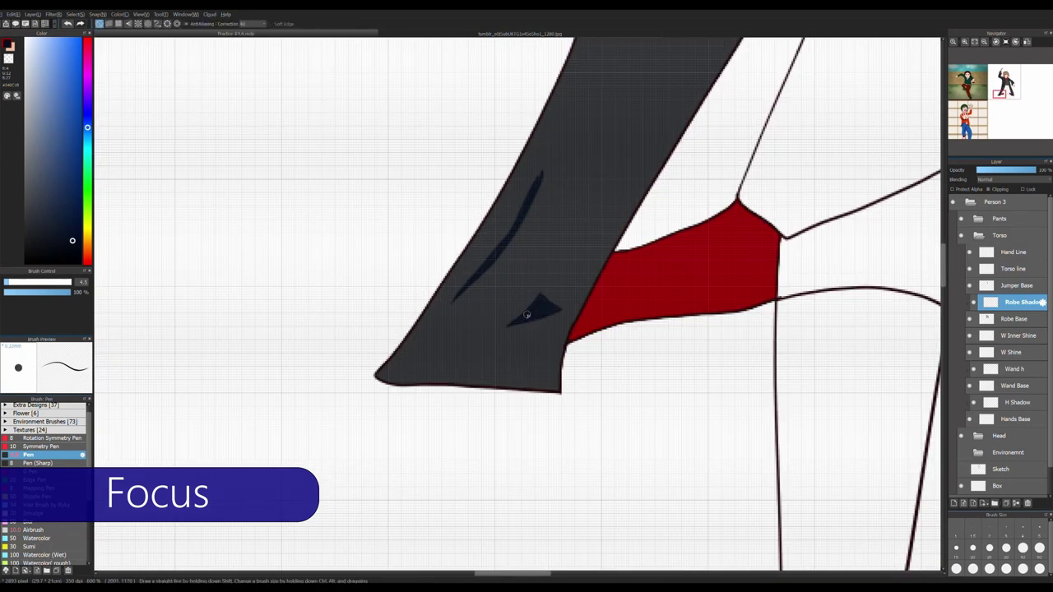
pyautogui.scroll(-2, 568, 273)
pyautogui.moveTo(510, 346); pyautogui.dragTo(400, 308)
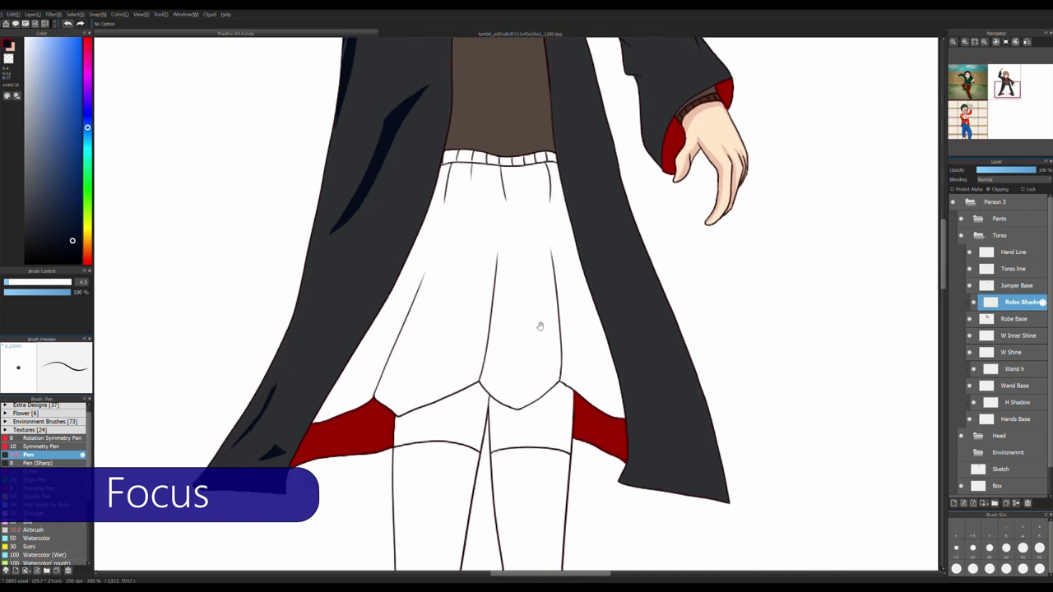
# Shade the lower part of the robe's other panel and add a curved fold shadow beside the waist
pyautogui.moveTo(656, 496)
pyautogui.mouseDown()
pyautogui.moveTo(638, 229)
pyautogui.moveTo(653, 388)
pyautogui.mouseUp()
pyautogui.scroll(-2, 653, 388)
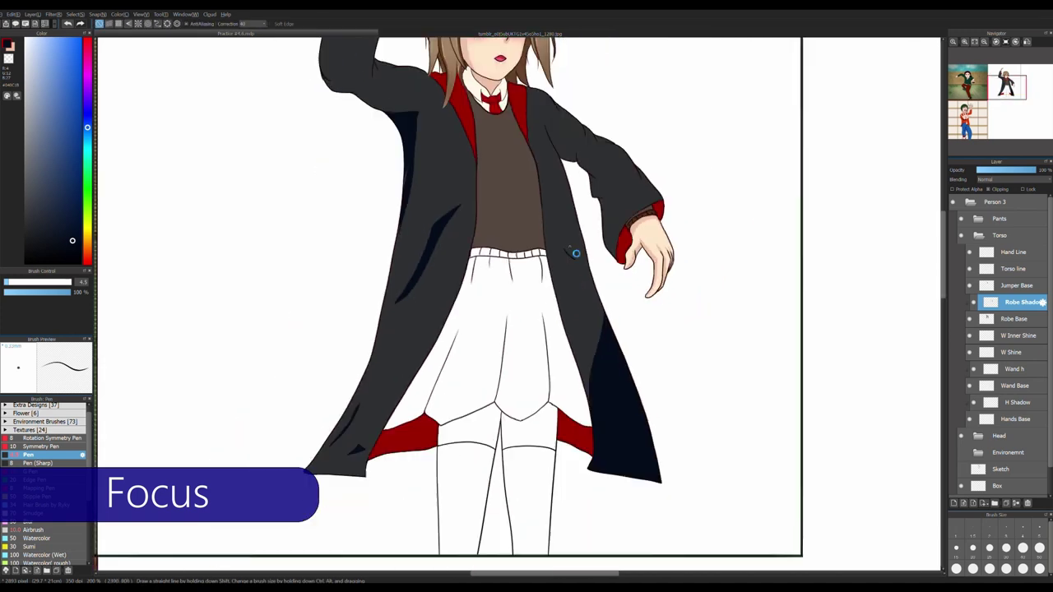
pyautogui.scroll(4, 545, 242)
pyautogui.moveTo(545, 242); pyautogui.dragTo(628, 414)
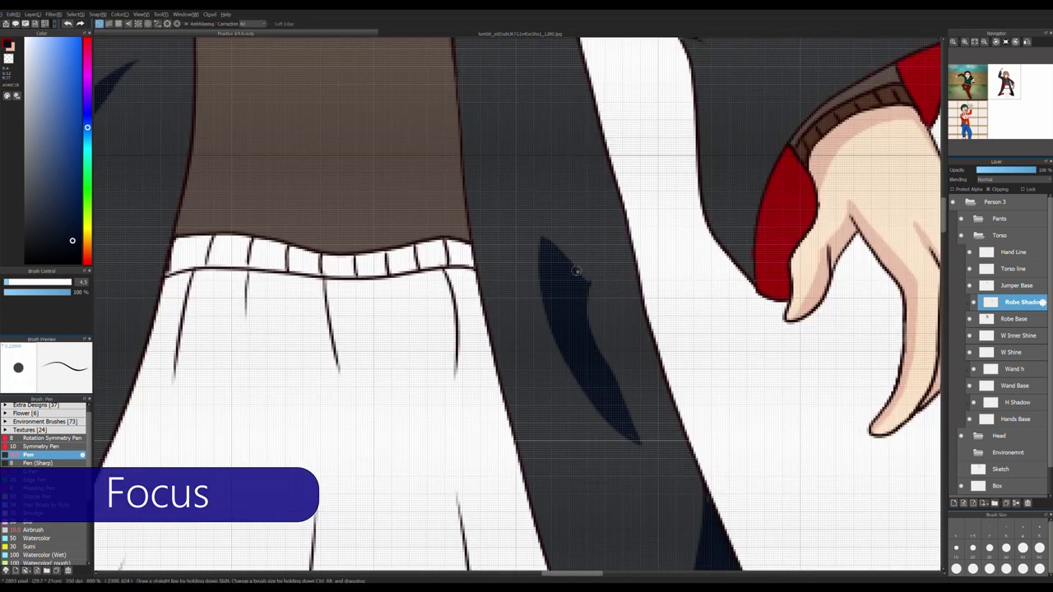
# Paint shadows along the robe's outer edge below the lowered arm and in that arm's armpit crease
pyautogui.scroll(-2, 594, 368)
pyautogui.scroll(2, 583, 254)
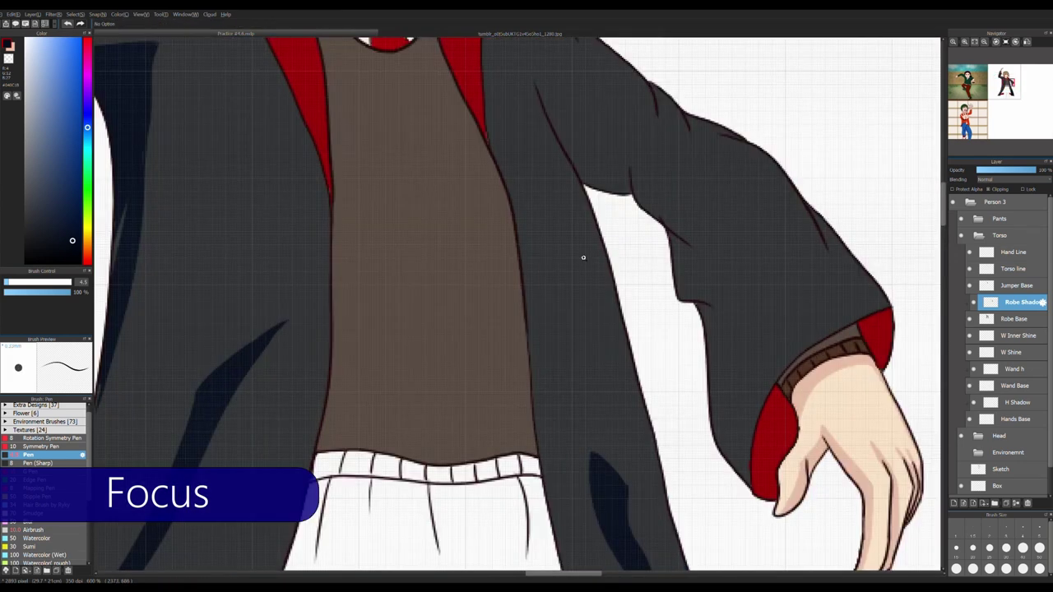
pyautogui.moveTo(556, 251); pyautogui.dragTo(585, 238)
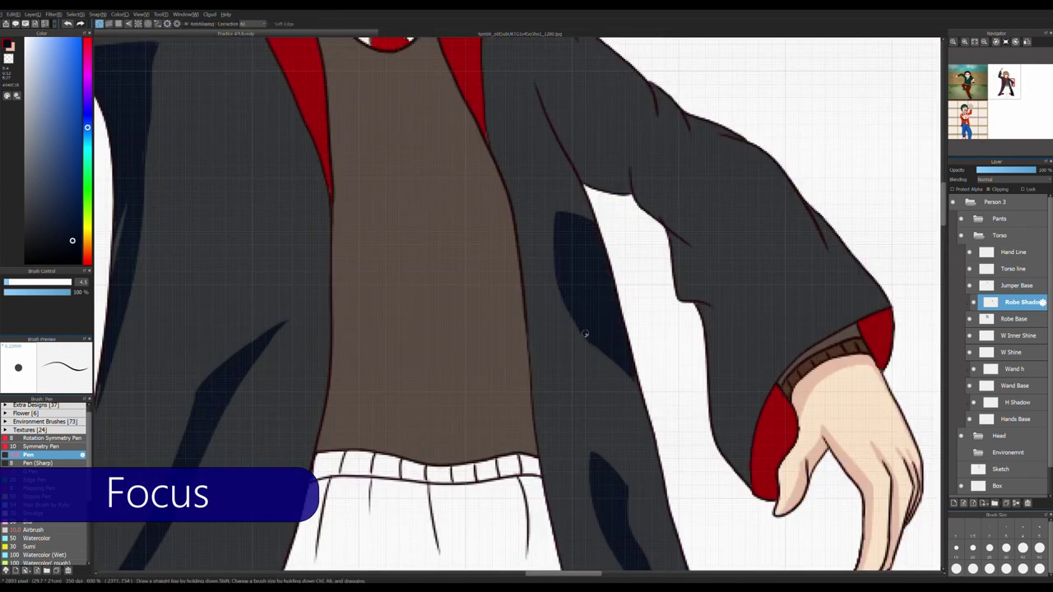
pyautogui.scroll(-2, 585, 238)
pyautogui.scroll(3, 579, 133)
pyautogui.moveTo(579, 133); pyautogui.dragTo(678, 247)
pyautogui.scroll(-2, 677, 247)
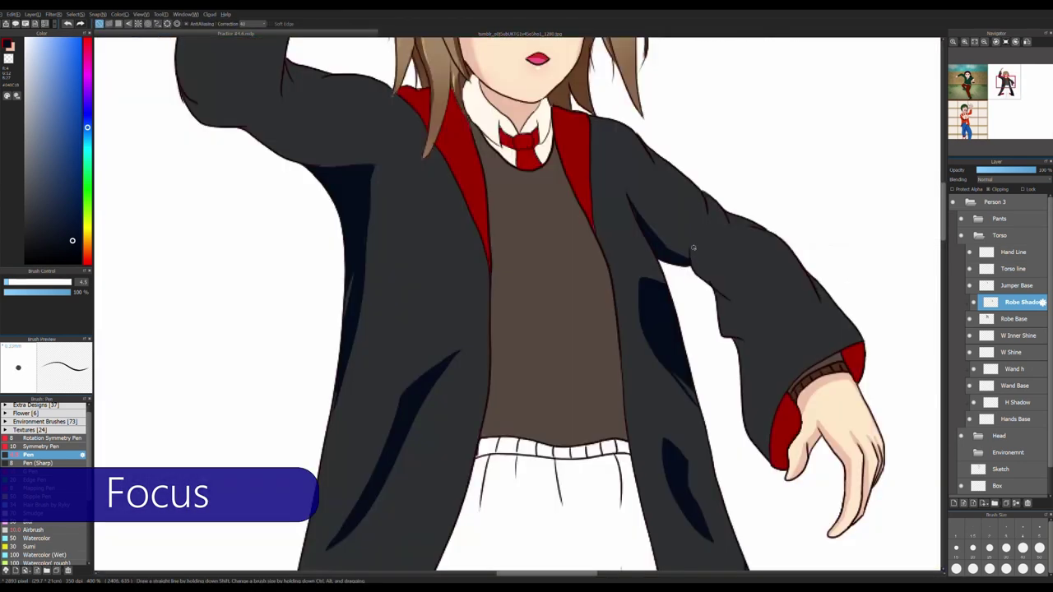
# Paint dark blue shadows around the raised arm's inner elbow crease, underside and outer elbow
pyautogui.scroll(4, 480, 271)
pyautogui.moveTo(543, 265); pyautogui.dragTo(602, 242)
pyautogui.moveTo(479, 263)
pyautogui.mouseDown()
pyautogui.moveTo(524, 382)
pyautogui.moveTo(541, 338)
pyautogui.moveTo(489, 275)
pyautogui.mouseUp()
pyautogui.moveTo(376, 356)
pyautogui.mouseDown()
pyautogui.moveTo(564, 346)
pyautogui.moveTo(633, 448)
pyautogui.moveTo(510, 362)
pyautogui.mouseUp()
pyautogui.moveTo(354, 270)
pyautogui.mouseDown()
pyautogui.moveTo(365, 318)
pyautogui.moveTo(406, 322)
pyautogui.mouseUp()
pyautogui.scroll(-2, 406, 322)
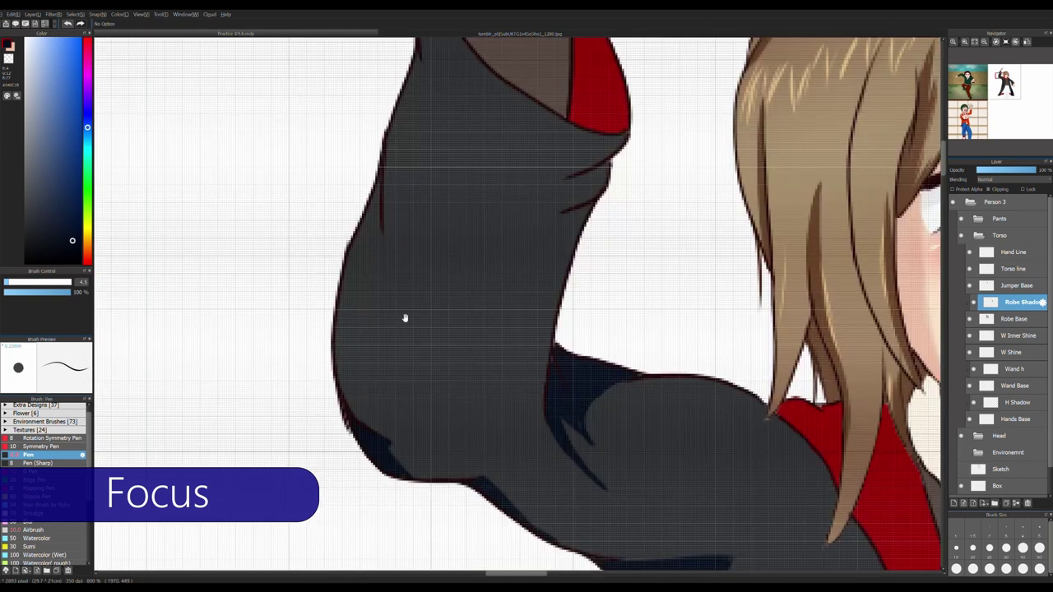
# Add a fold shadow on the raised sleeve and fill jagged fold shadows along its inner edge
pyautogui.moveTo(390, 271); pyautogui.dragTo(389, 251)
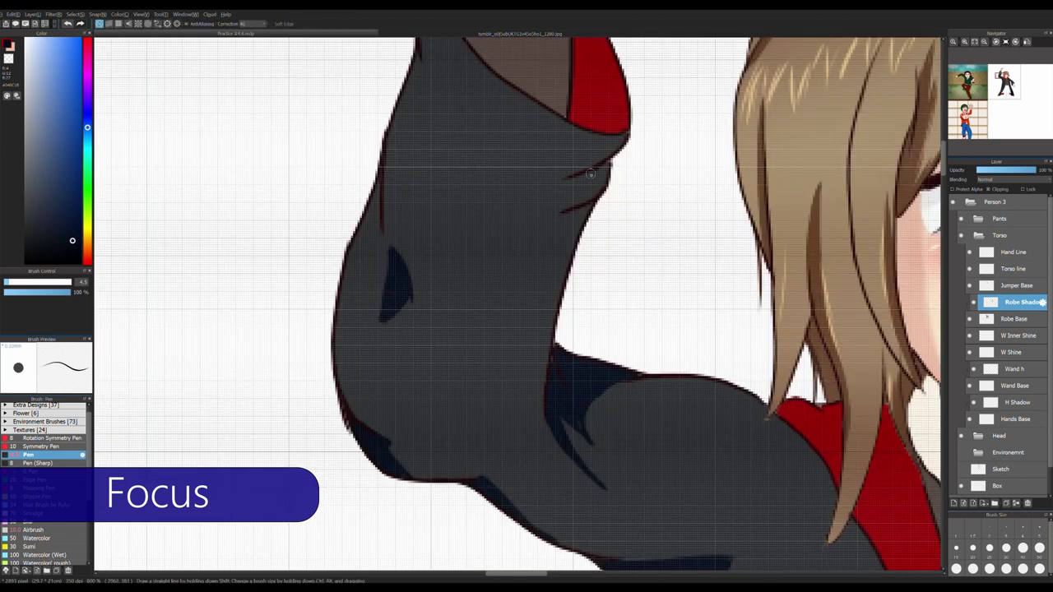
pyautogui.moveTo(611, 158); pyautogui.dragTo(609, 168)
pyautogui.moveTo(580, 201)
pyautogui.mouseDown()
pyautogui.moveTo(523, 366)
pyautogui.moveTo(541, 345)
pyautogui.mouseUp()
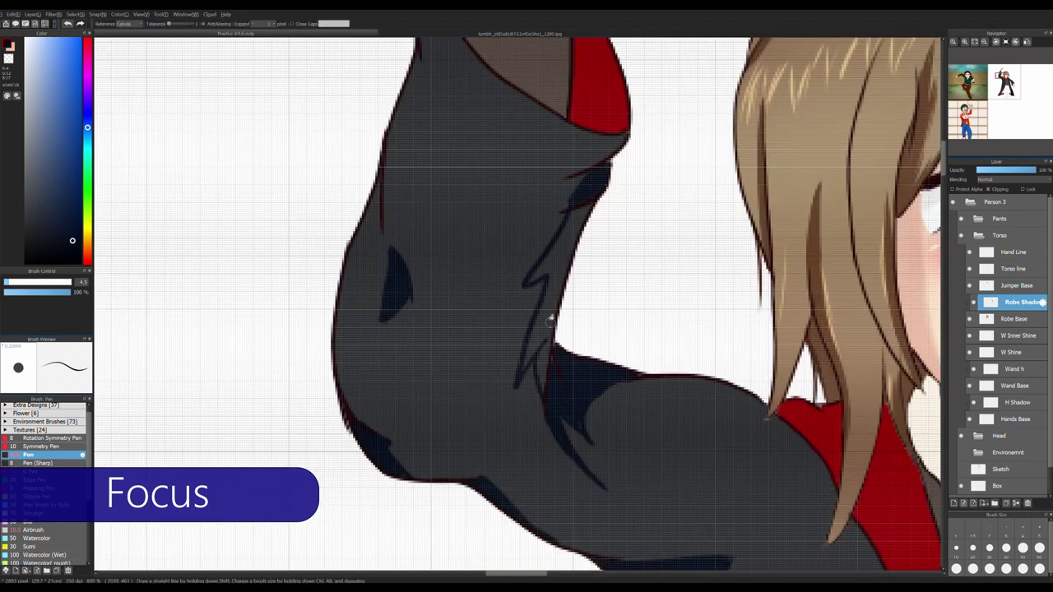
pyautogui.moveTo(553, 384); pyautogui.dragTo(514, 388)
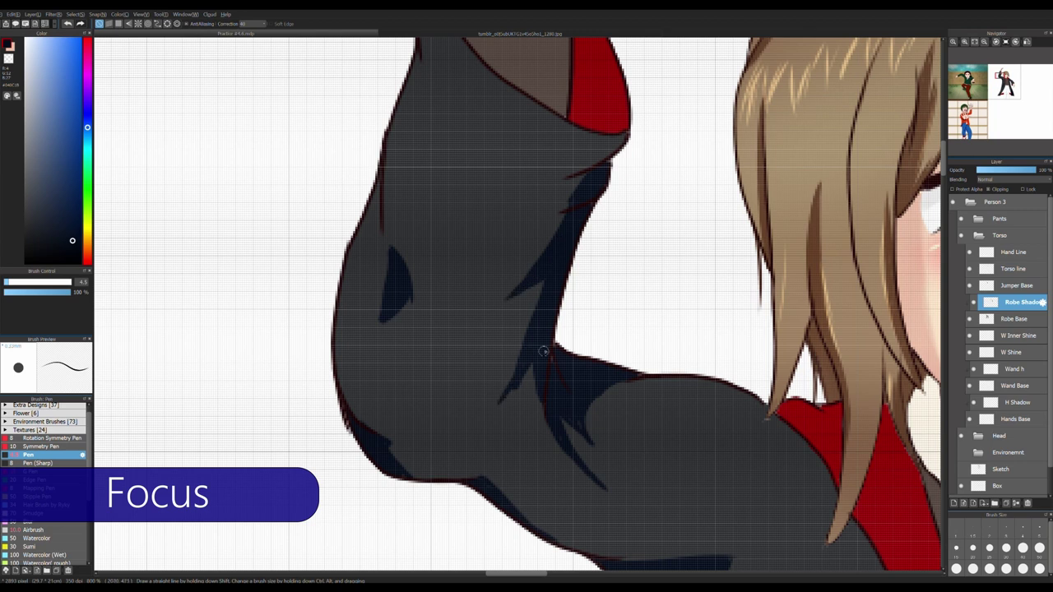
# Refine the raised sleeve's inner shadow and shade the dark fabric just below its cuff opening
pyautogui.scroll(-5, 505, 391)
pyautogui.scroll(6, 402, 536)
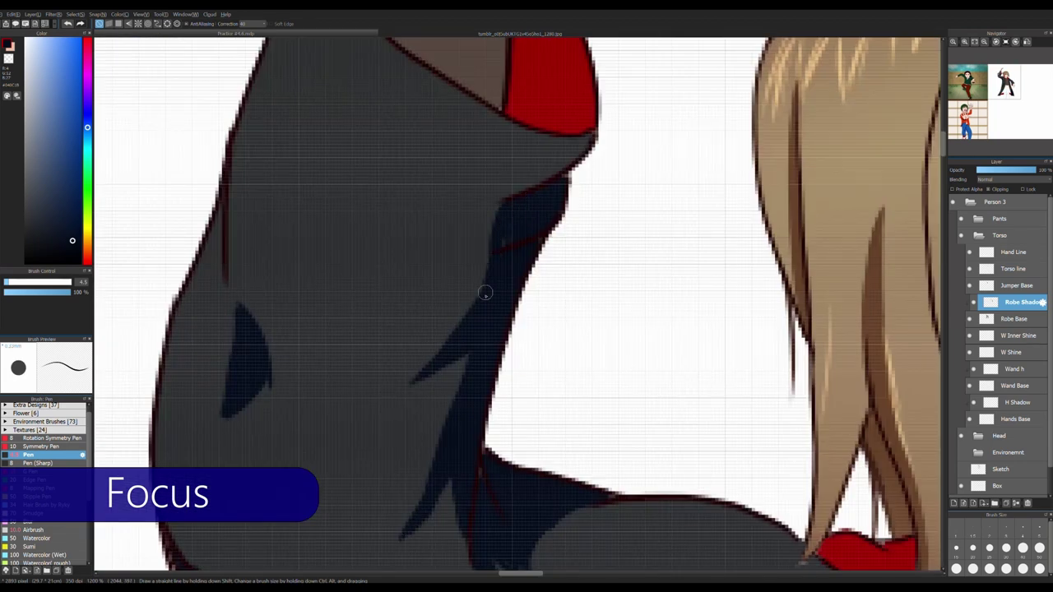
pyautogui.moveTo(512, 233)
pyautogui.mouseDown()
pyautogui.moveTo(537, 176)
pyautogui.moveTo(458, 369)
pyautogui.mouseUp()
pyautogui.press('space')
pyautogui.scroll(-5, 458, 368)
pyautogui.scroll(5, 459, 369)
# Shade the red lining inside the raised sleeve's cuff with dark crimson
pyautogui.keyDown('alt'); pyautogui.click(520, 355); pyautogui.keyUp('alt')
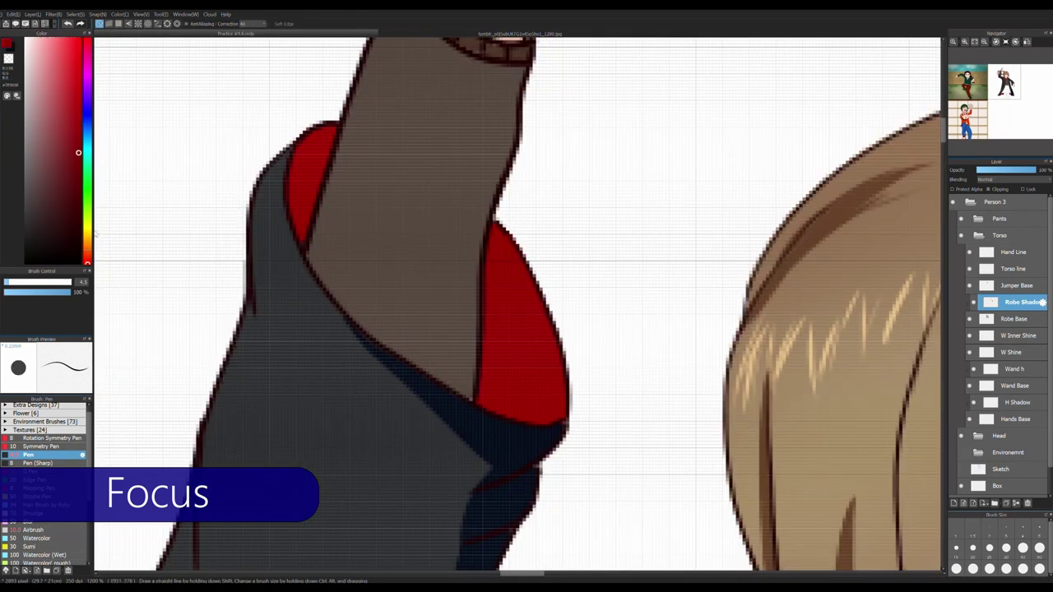
pyautogui.moveTo(288, 226); pyautogui.dragTo(317, 148)
pyautogui.moveTo(494, 348); pyautogui.dragTo(486, 287)
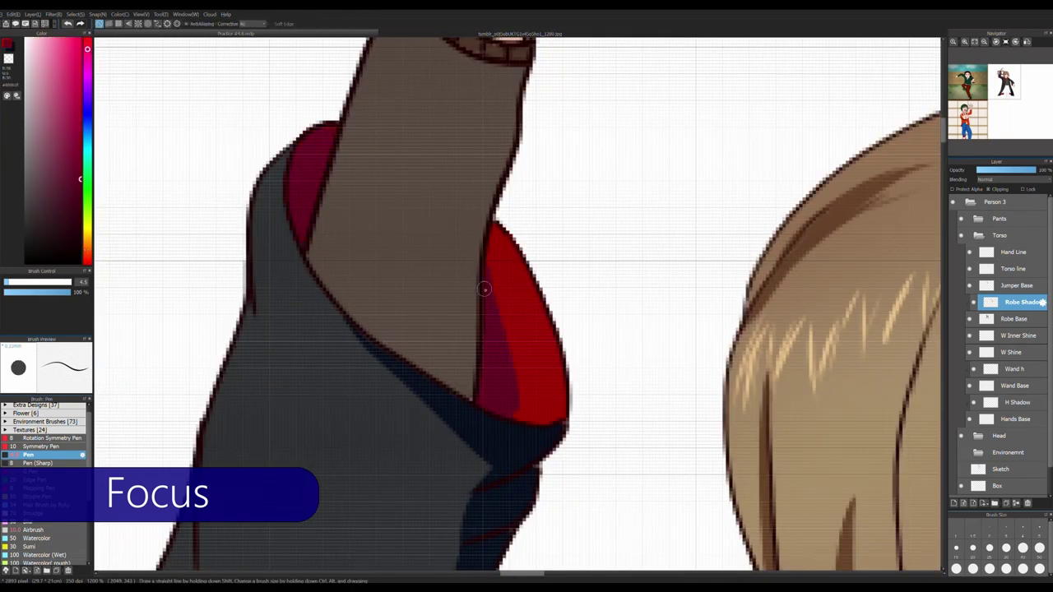
pyautogui.scroll(-5, 510, 348)
# Shade the lowered sleeve's lining and fill the lining behind the skirt with dark crimson on Robe Shadow
pyautogui.scroll(5, 589, 278)
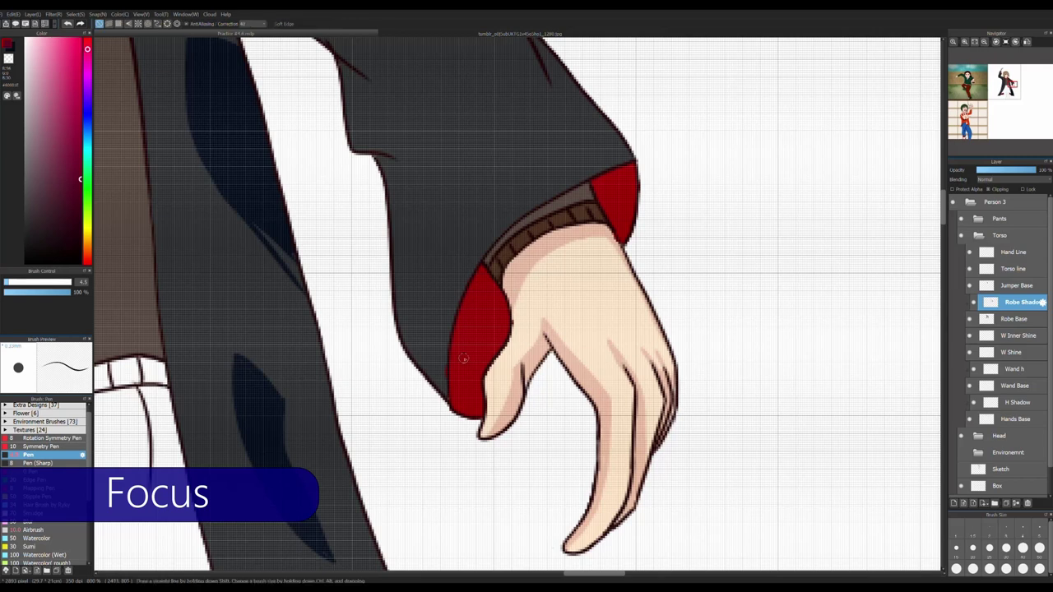
pyautogui.click(1015, 319)
pyautogui.scroll(-5, 726, 344)
pyautogui.click(1020, 302)
pyautogui.keyDown('alt'); pyautogui.click(490, 338); pyautogui.keyUp('alt')
pyautogui.scroll(5, 482, 357)
pyautogui.press('g')
pyautogui.click(408, 405)
# Paint a pointed red fold streak over the dark crimson lining near the robe's hem
pyautogui.scroll(-5, 408, 405)
pyautogui.scroll(5, 319, 485)
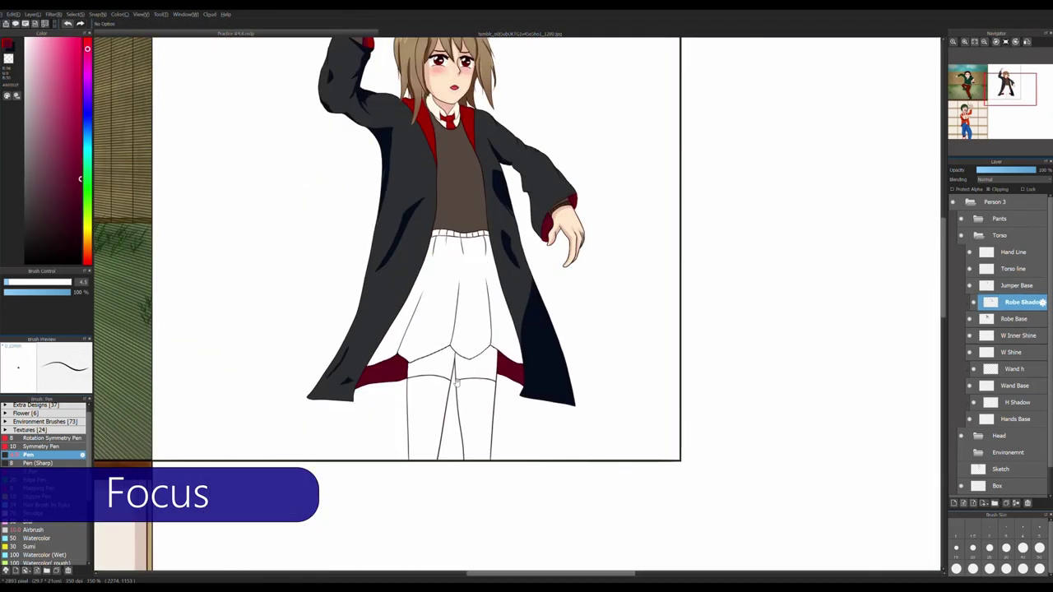
pyautogui.press('b')
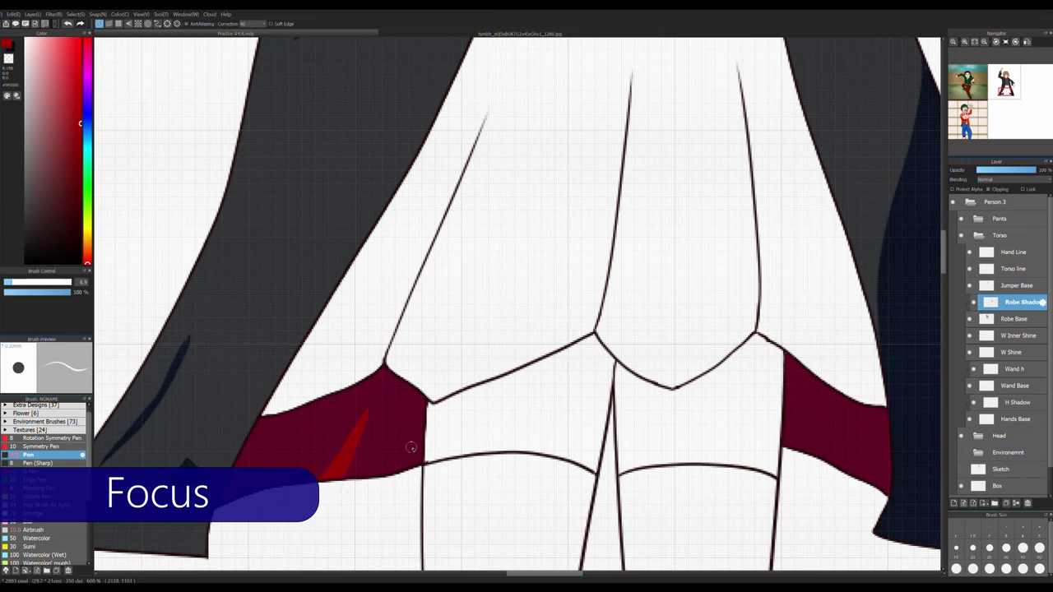
pyautogui.scroll(-5, 843, 505)
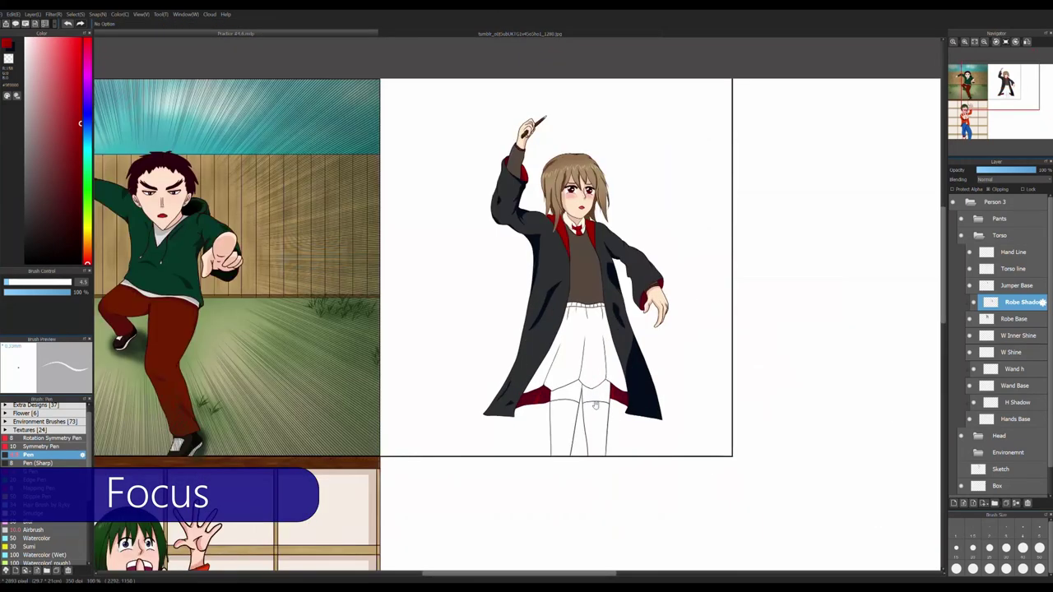
# Paint dark crimson shadows on the robe's red lapel beneath the hair and beside the collar
pyautogui.scroll(6, 391, 250)
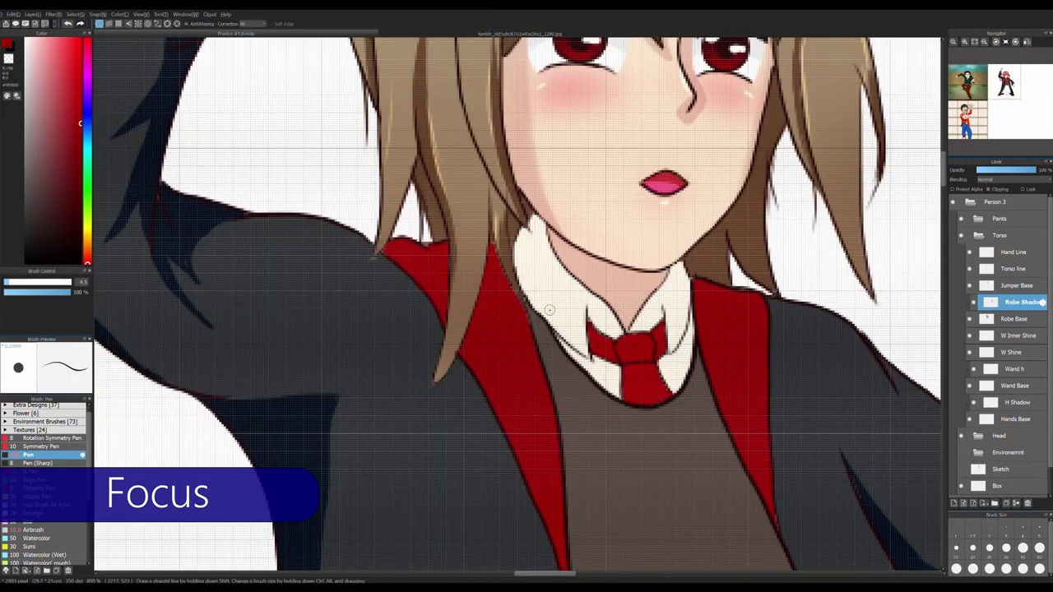
pyautogui.scroll(2, 550, 310)
pyautogui.moveTo(566, 362); pyautogui.dragTo(539, 197)
pyautogui.moveTo(539, 194); pyautogui.dragTo(516, 333)
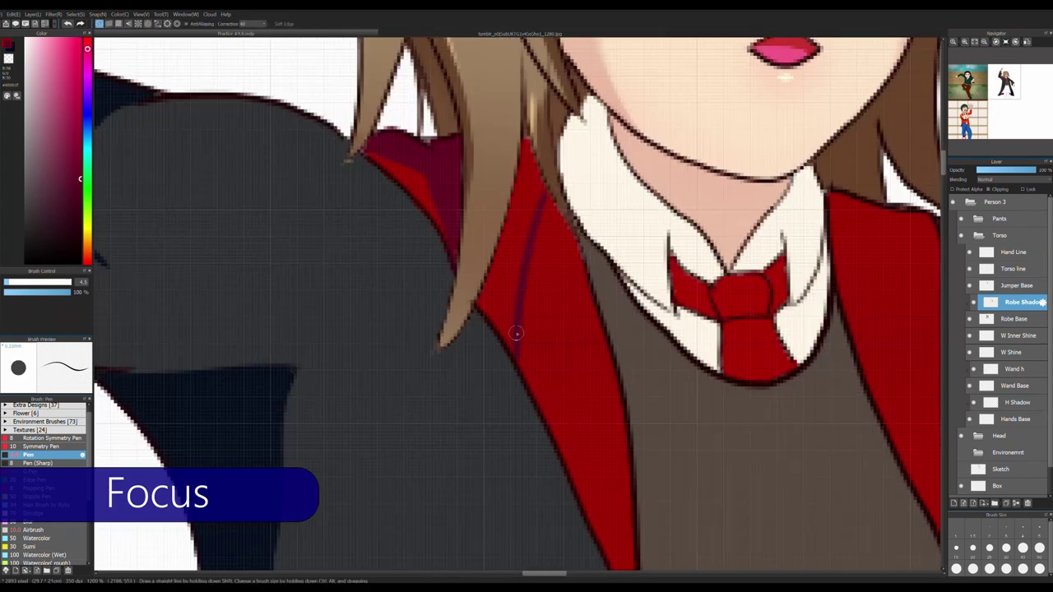
pyautogui.scroll(-2, 516, 333)
pyautogui.moveTo(485, 206)
pyautogui.mouseDown()
pyautogui.moveTo(588, 528)
pyautogui.moveTo(509, 316)
pyautogui.moveTo(578, 483)
pyautogui.mouseUp()
# Shade the jumper's ribbed waistband with dark reddish brown on the Jumper Shadow layer
pyautogui.scroll(1, 578, 483)
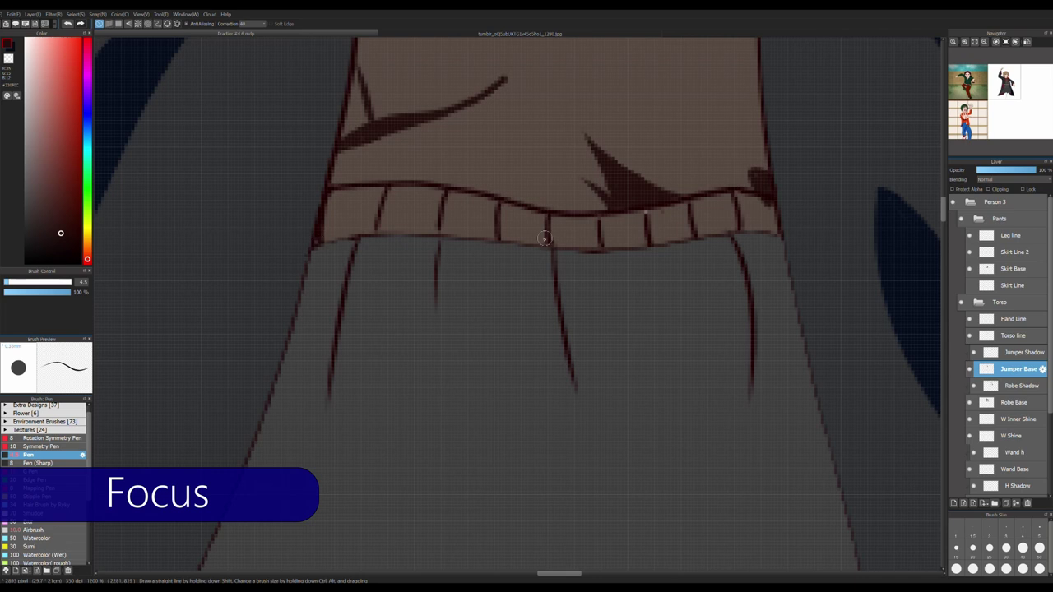
pyautogui.moveTo(317, 230)
pyautogui.mouseDown()
pyautogui.moveTo(604, 239)
pyautogui.moveTo(774, 229)
pyautogui.mouseUp()
pyautogui.hotkey('ctrl', 'z')
pyautogui.hotkey('alt', ']')
pyautogui.moveTo(333, 243)
pyautogui.mouseDown()
pyautogui.moveTo(510, 230)
pyautogui.moveTo(665, 243)
pyautogui.moveTo(337, 223)
pyautogui.moveTo(423, 229)
pyautogui.moveTo(318, 231)
pyautogui.moveTo(655, 203)
pyautogui.moveTo(701, 212)
pyautogui.moveTo(444, 211)
pyautogui.moveTo(350, 197)
pyautogui.moveTo(503, 218)
pyautogui.moveTo(418, 195)
pyautogui.moveTo(506, 214)
pyautogui.moveTo(724, 226)
pyautogui.mouseUp()
# Add a layer named Legs Base above Skirt Base and fill the bare thighs with the hand's skin colour
pyautogui.scroll(-10, 754, 229)
pyautogui.scroll(2, 754, 229)
pyautogui.click(1014, 269)
pyautogui.keyDown('alt'); pyautogui.click(636, 253); pyautogui.keyUp('alt')
pyautogui.press('g')
pyautogui.click(544, 395)
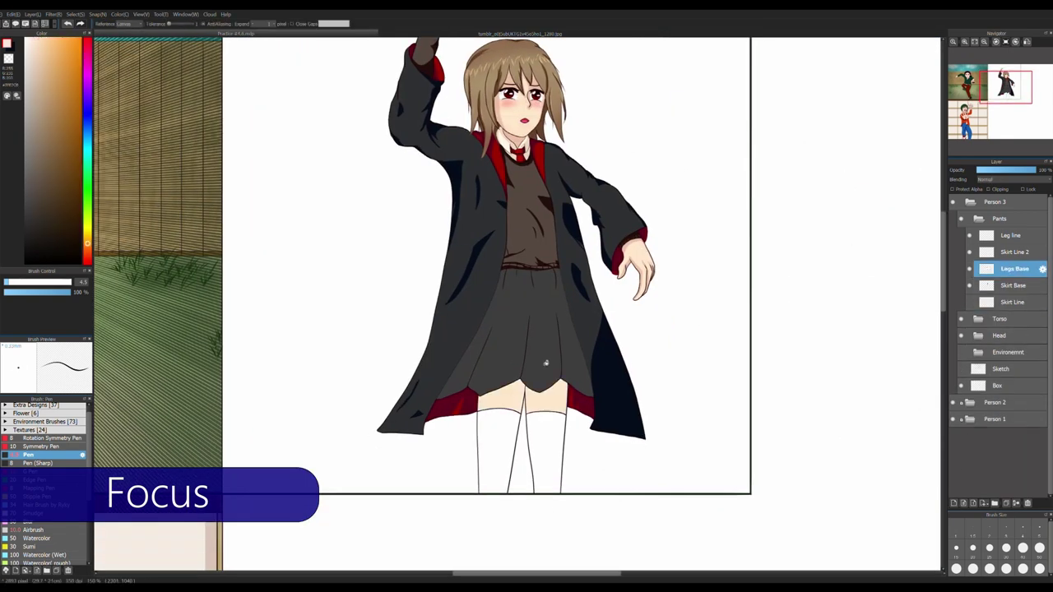
# Fill both socks with the robe's dark navy shadow colour and add a layer named Skirt Shadow above Skirt Base
pyautogui.click(505, 450)
pyautogui.keyDown('alt'); pyautogui.click(645, 368); pyautogui.keyUp('alt')
pyautogui.click(1003, 286)
pyautogui.hotkey('ctrl', 'shift', 'n')
pyautogui.scroll(3, 505, 323)
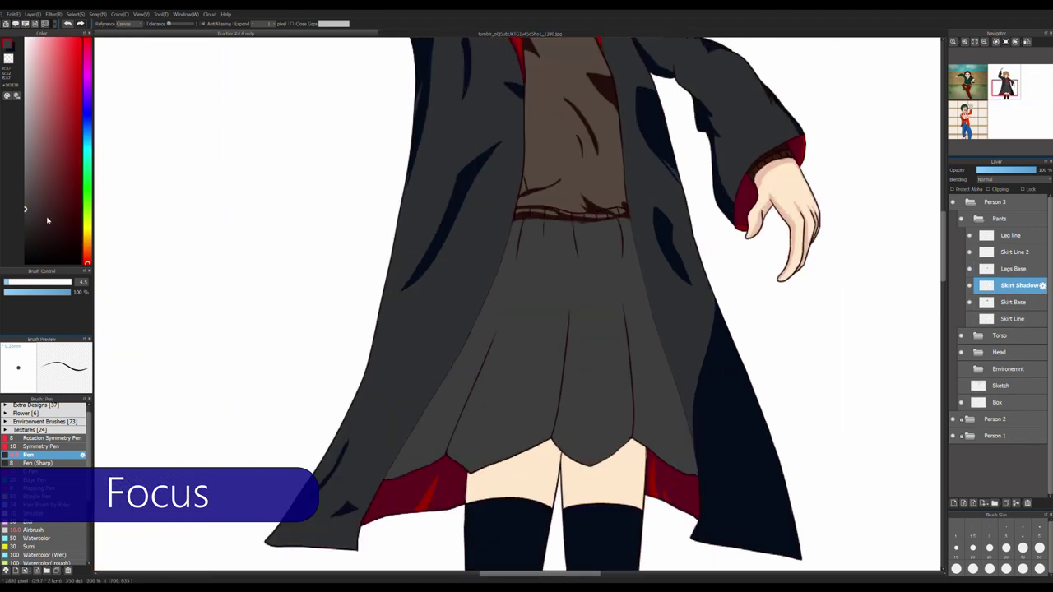
# Clip Skirt Shadow to Skirt Base and paint a dark navy shadow over the skirt's outer left pleat beside the robe
pyautogui.scroll(2, 503, 330)
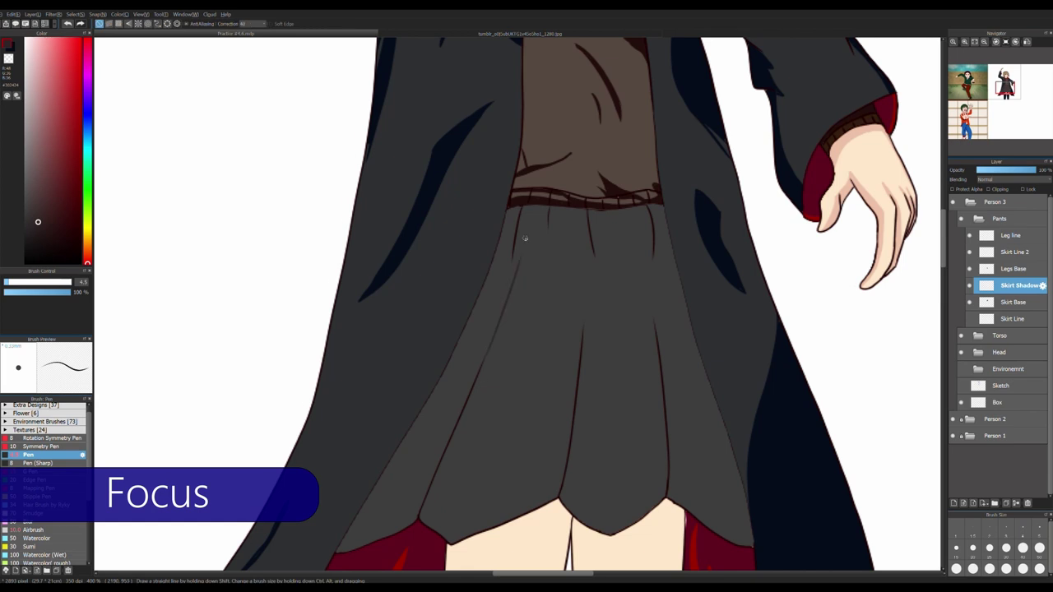
pyautogui.click(481, 357)
pyautogui.scroll(-1, 482, 357)
pyautogui.hotkey('ctrl', 'z')
pyautogui.hotkey('ctrl', 'y')
pyautogui.hotkey('ctrl', 'z')
pyautogui.scroll(1, 474, 394)
pyautogui.hotkey('ctrl', 'z')
pyautogui.hotkey('ctrl', 'y')
pyautogui.press('b')
pyautogui.hotkey('ctrl', 'alt', 'g')
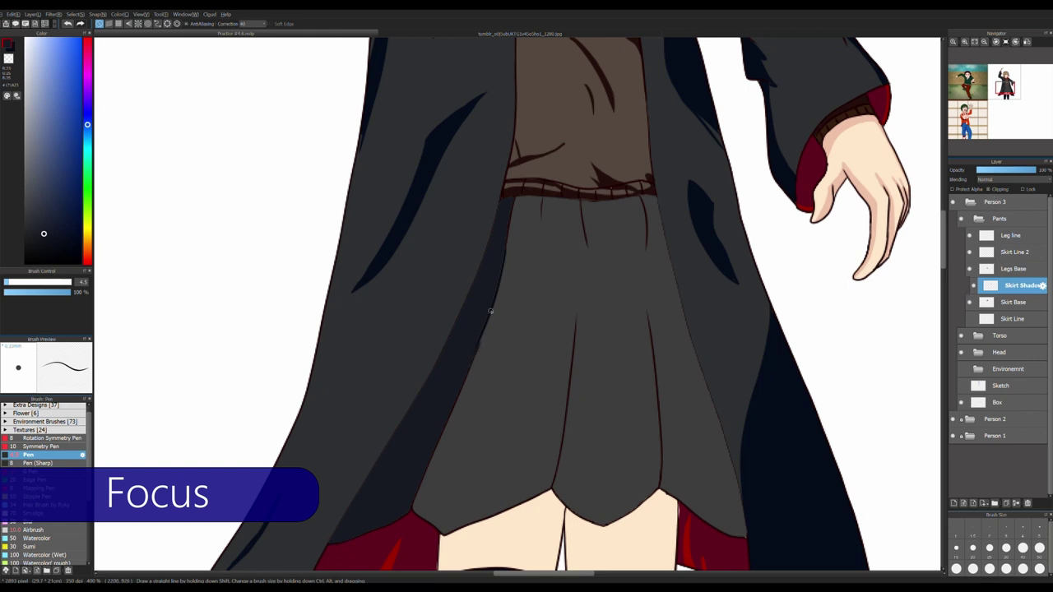
# Paint dark navy shadows down the skirt's second pleat and in pointed folds below the waistband of the centre pleat
pyautogui.scroll(2, 490, 311)
pyautogui.scroll(-3, 536, 350)
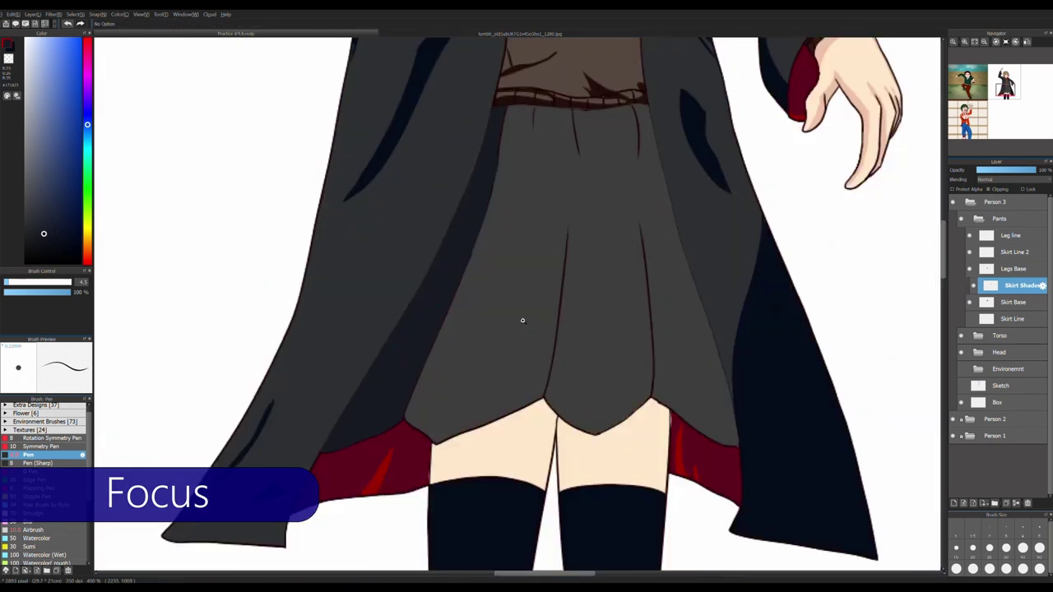
pyautogui.click(568, 226)
pyautogui.hotkey('ctrl', 'z')
pyautogui.click(548, 179)
pyautogui.click(623, 174)
pyautogui.hotkey('ctrl', 'z')
pyautogui.click(632, 197)
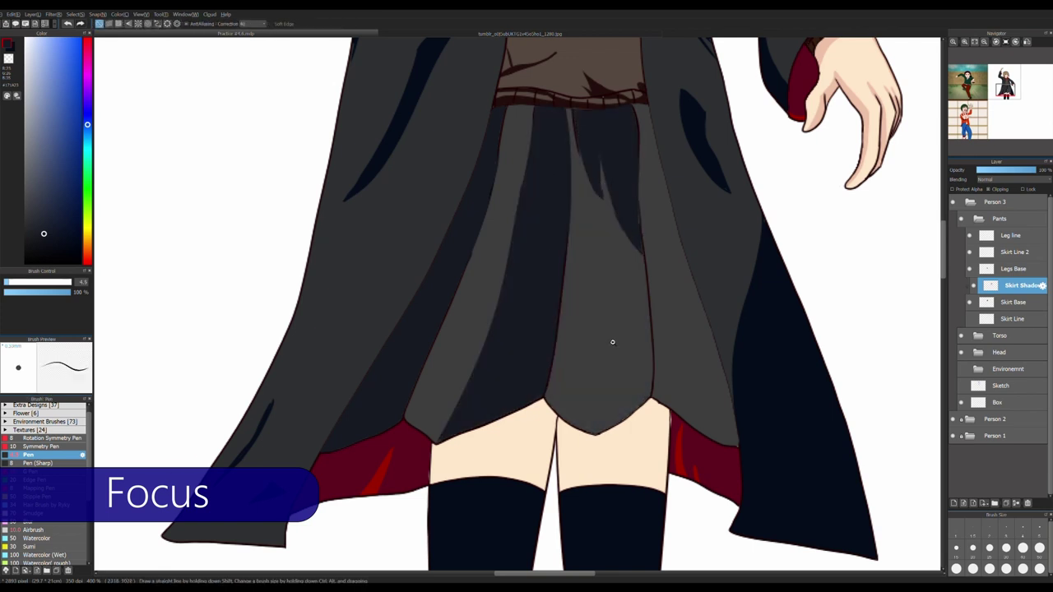
# Shade the right half of the skirt's centre pleat down to the hem and the outer edge of the right pleat
pyautogui.click(646, 295)
pyautogui.hotkey('ctrl', 'z')
pyautogui.click(635, 238)
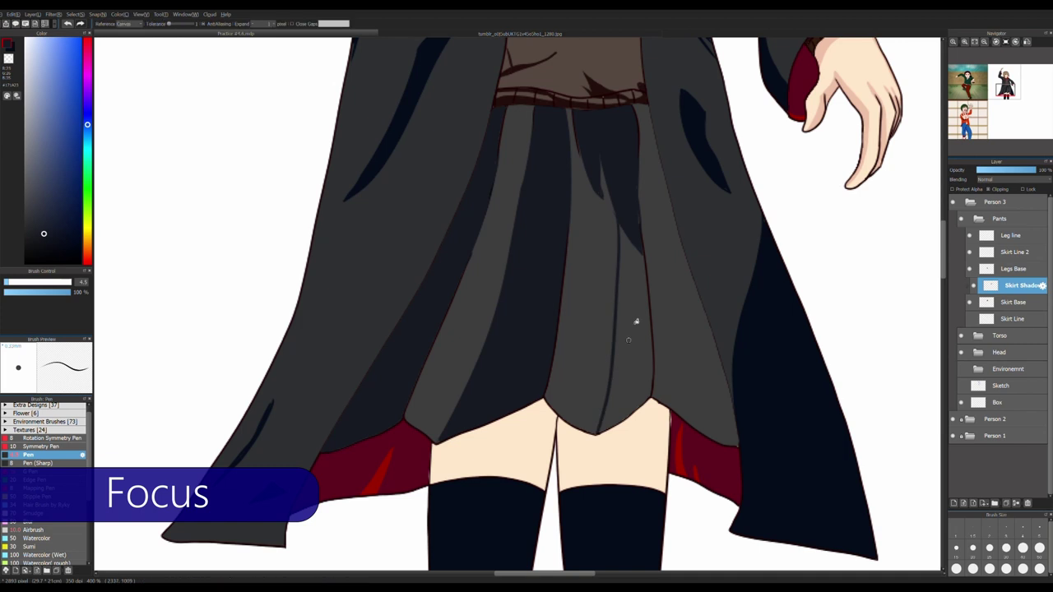
pyautogui.click(671, 186)
# Refine the notch in the centre pleat's shadow with the eraser and extend the right pleat's shadow up to the waistband
pyautogui.scroll(-3, 597, 346)
pyautogui.scroll(5, 598, 346)
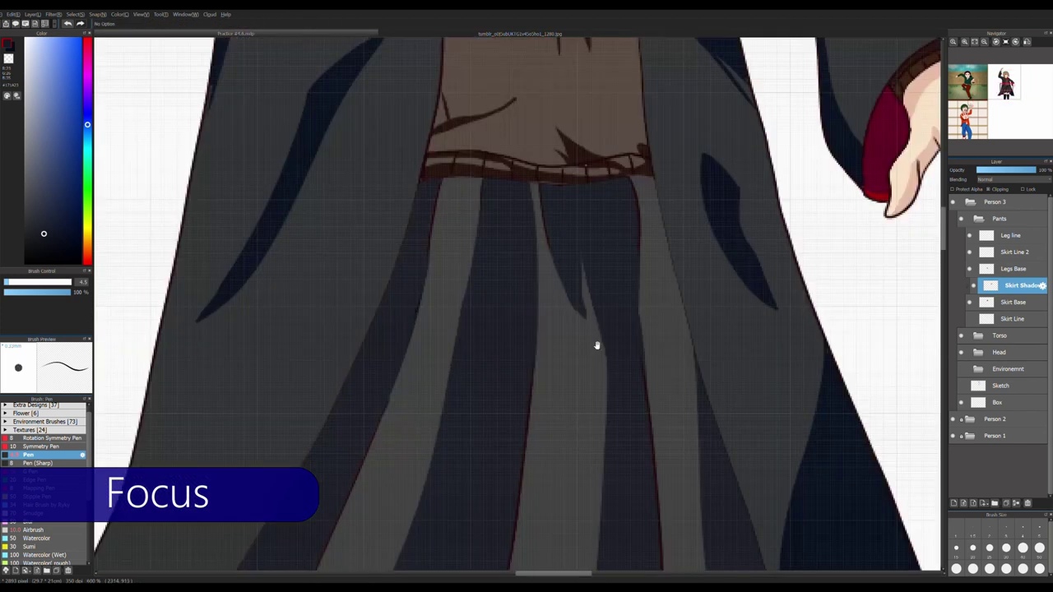
pyautogui.press('e')
pyautogui.moveTo(581, 209); pyautogui.dragTo(586, 318)
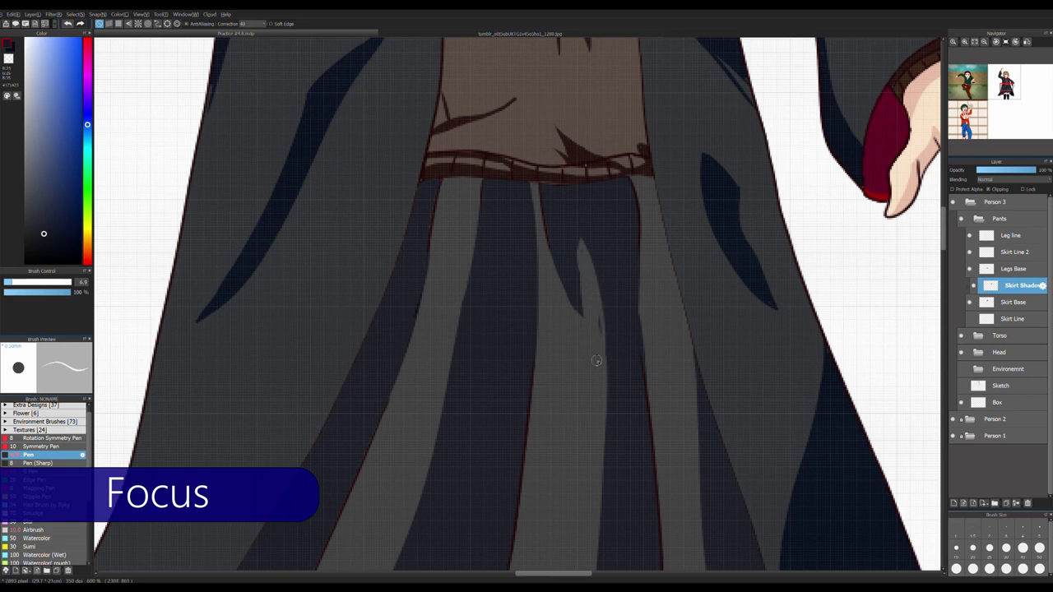
pyautogui.press('b')
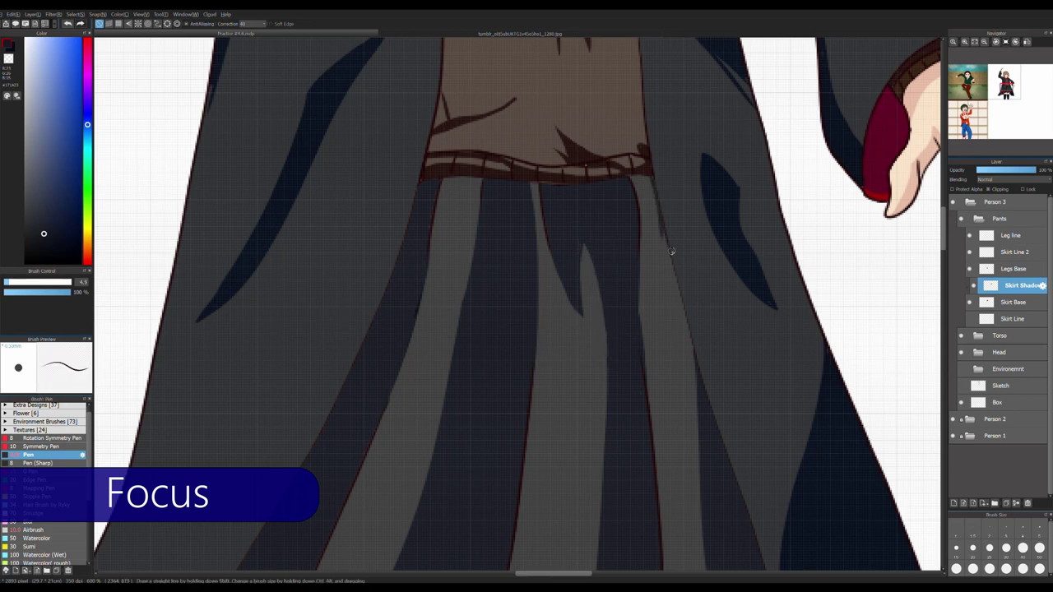
pyautogui.scroll(-5, 671, 251)
# Add a clipped layer named Legs Shadow above Legs Base and paint pinkish skin shadows on both thighs beneath the skirt hem
pyautogui.hotkey('ctrl', 'shift', 'n')
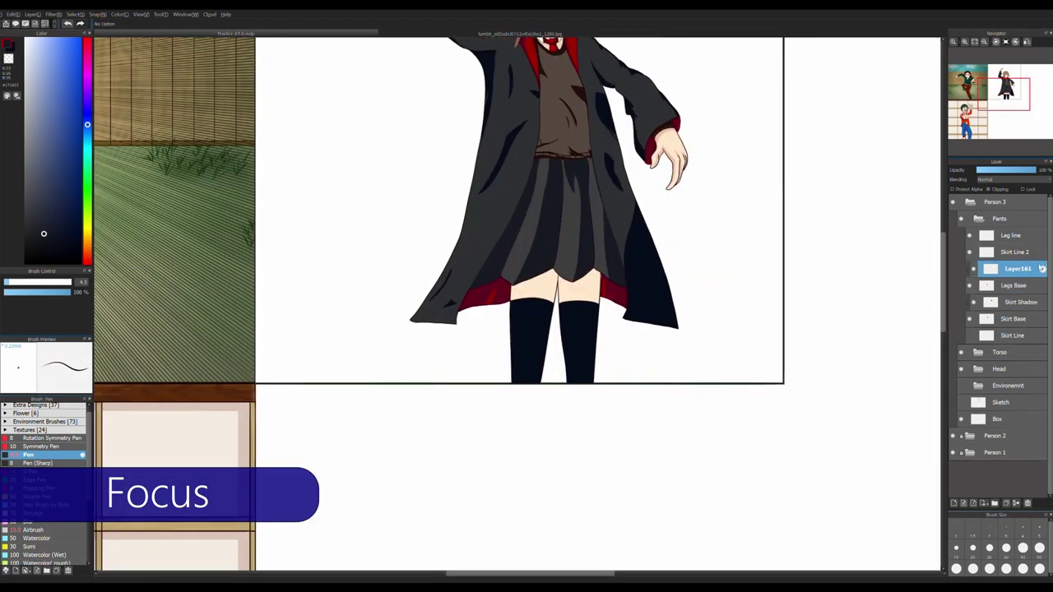
pyautogui.write('Legs Shadow')
pyautogui.press('Return')
pyautogui.scroll(5, 527, 313)
pyautogui.keyDown('alt'); pyautogui.click(477, 330); pyautogui.keyUp('alt')
pyautogui.moveTo(411, 325)
pyautogui.mouseDown()
pyautogui.moveTo(512, 308)
pyautogui.moveTo(658, 320)
pyautogui.moveTo(545, 310)
pyautogui.mouseUp()
pyautogui.hotkey('ctrl', 'z')
pyautogui.moveTo(646, 321); pyautogui.dragTo(544, 312)
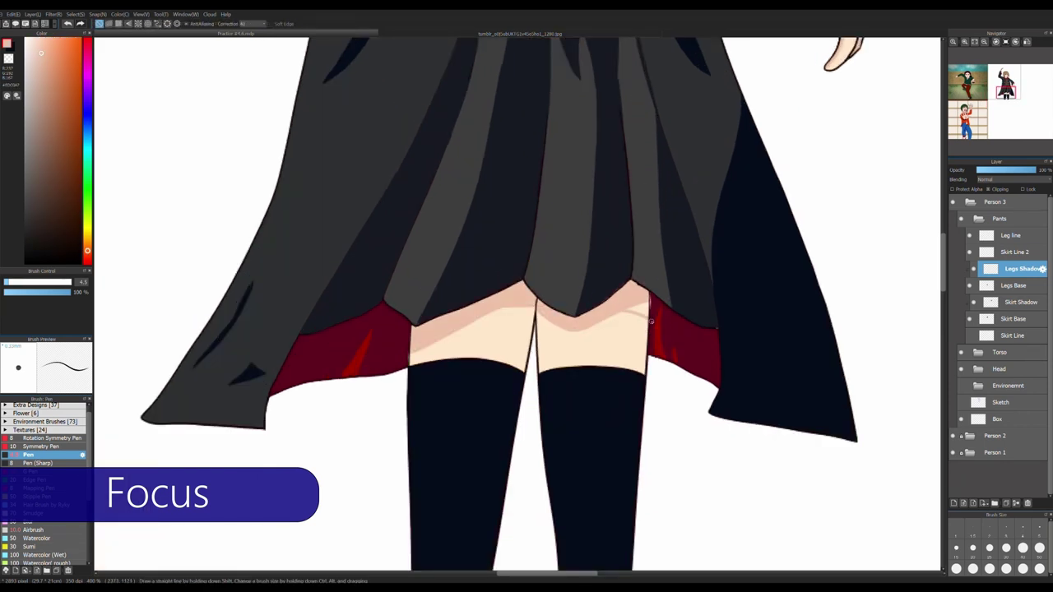
# Paint near-black shadows over both socks, leaving narrow navy highlights near their upper edges
pyautogui.keyDown('alt'); pyautogui.click(494, 369); pyautogui.keyUp('alt')
pyautogui.moveTo(494, 370)
pyautogui.mouseDown()
pyautogui.moveTo(513, 284)
pyautogui.moveTo(510, 412)
pyautogui.mouseUp()
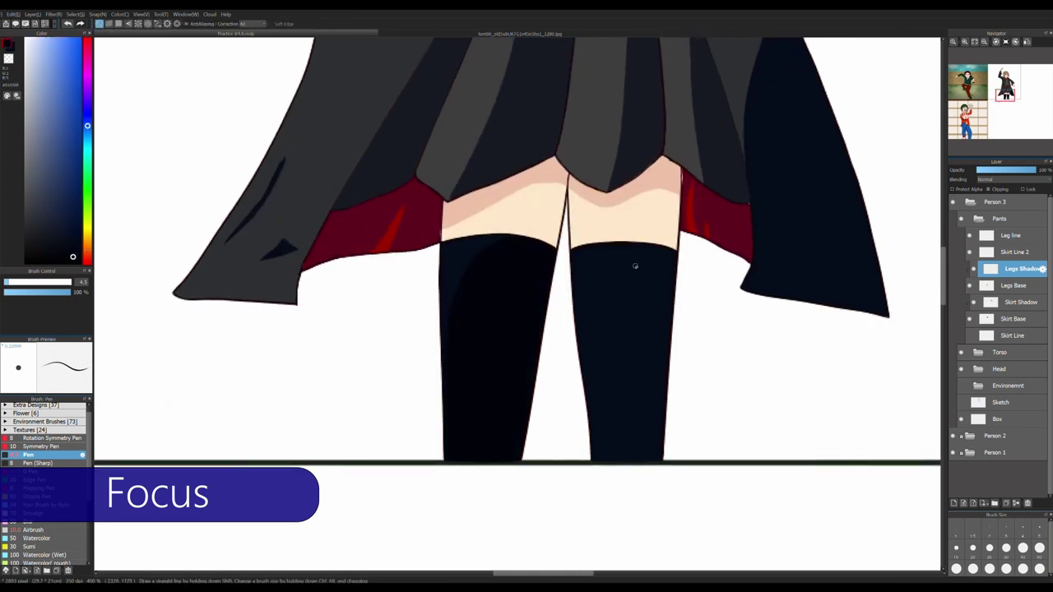
pyautogui.scroll(-2, 634, 357)
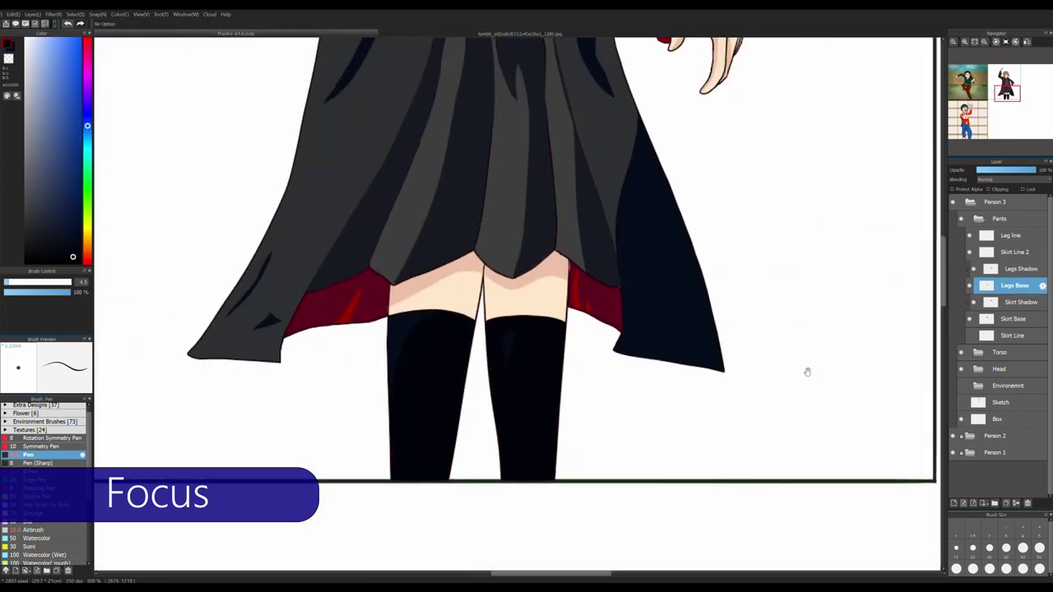
# Lighten the socks' navy on Legs Base with alpha protected and clean up the skin colour along the sock tops
pyautogui.press('b')
pyautogui.moveTo(419, 348)
pyautogui.mouseDown()
pyautogui.moveTo(436, 341)
pyautogui.moveTo(608, 442)
pyautogui.mouseUp()
pyautogui.scroll(1, 564, 329)
pyautogui.keyDown('alt'); pyautogui.click(365, 324); pyautogui.keyUp('alt')
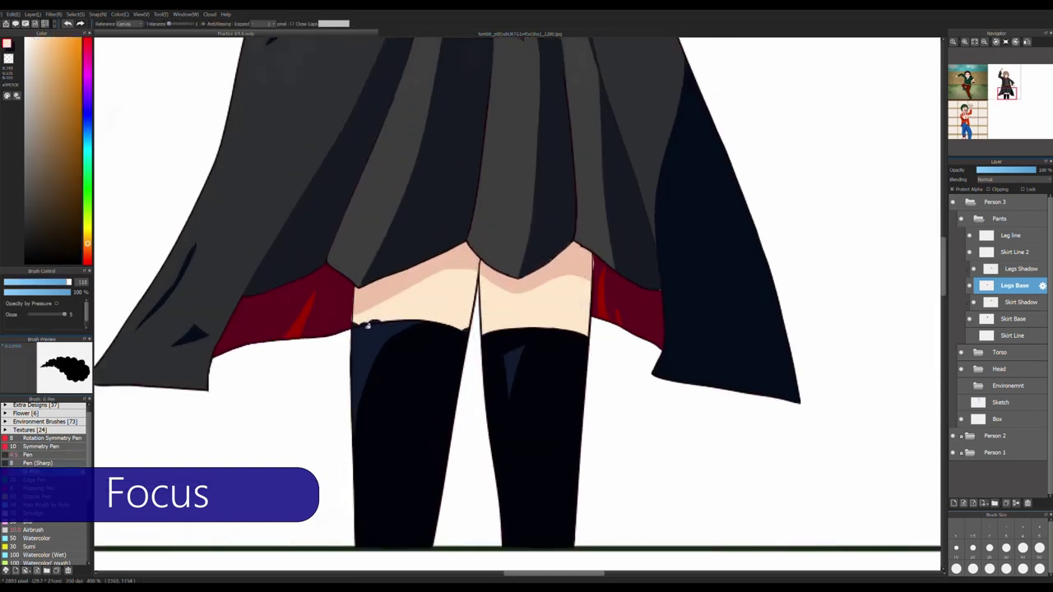
pyautogui.press('p')
pyautogui.scroll(3, 370, 319)
pyautogui.scroll(-6, 364, 317)
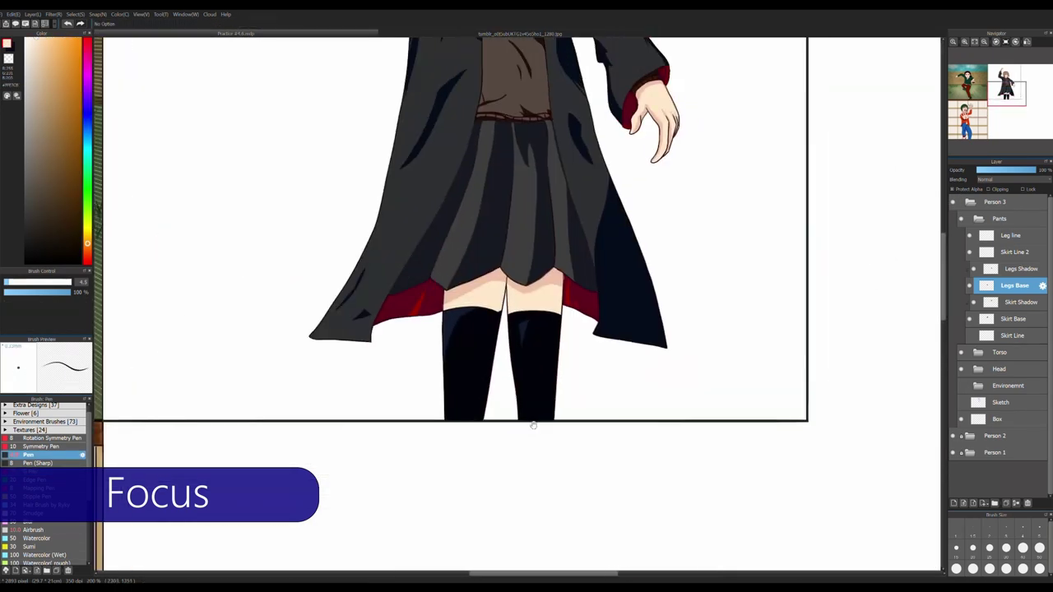
pyautogui.scroll(2, 513, 464)
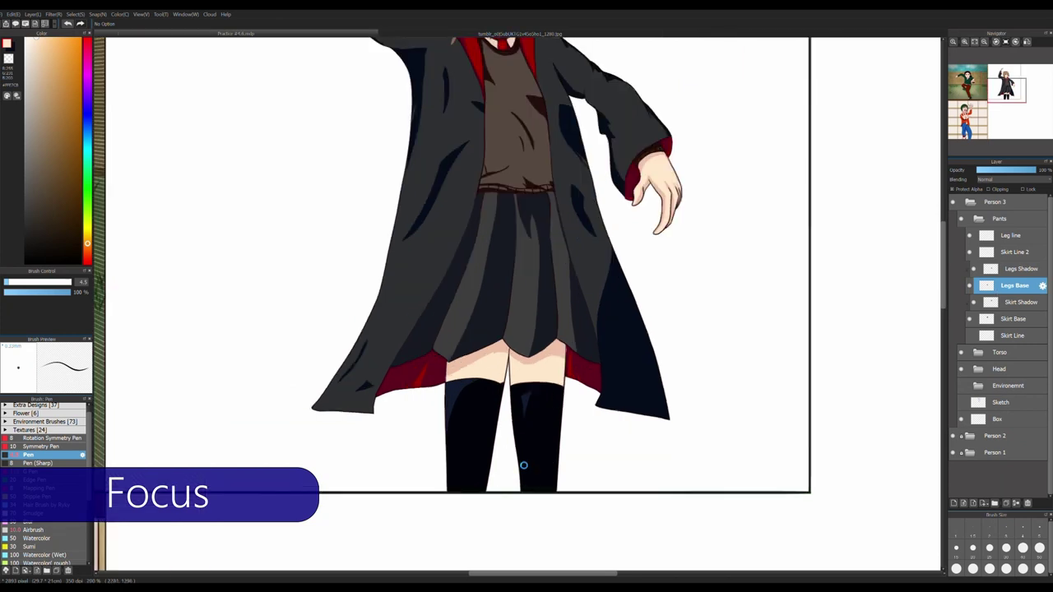
# Reshape the sock highlights on Legs Shadow into a long streak down the left sock and a curved sliver on the right
pyautogui.keyDown('alt'); pyautogui.click(412, 453); pyautogui.keyUp('alt')
pyautogui.scroll(1, 411, 453)
pyautogui.hotkey('alt', '[')
pyautogui.click(973, 269)
pyautogui.click(973, 269)
pyautogui.hotkey('alt', ']')
pyautogui.hotkey('alt', ']')
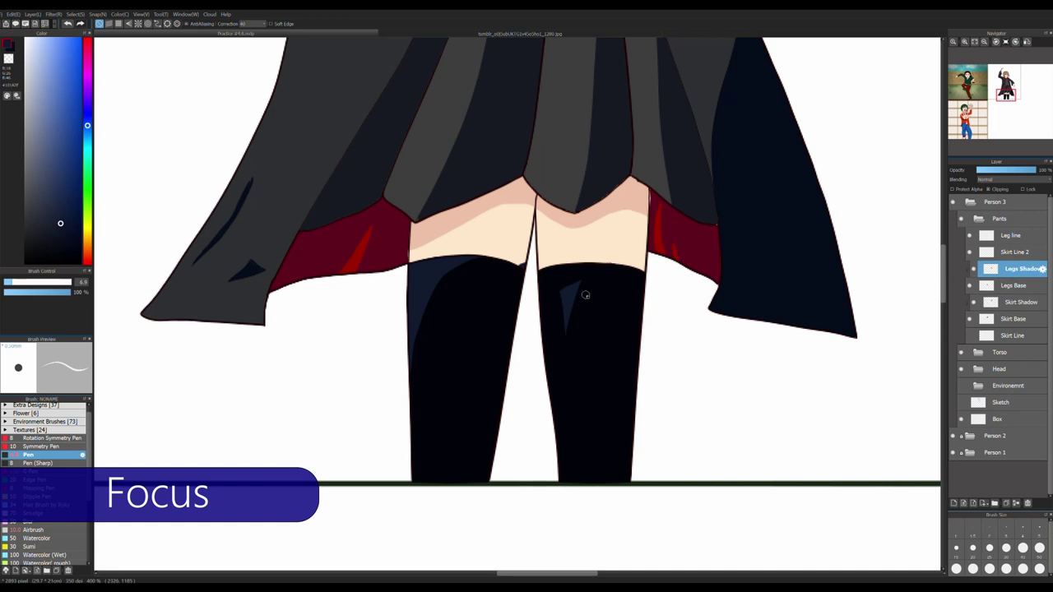
pyautogui.scroll(1, 586, 277)
pyautogui.moveTo(428, 232)
pyautogui.mouseDown()
pyautogui.moveTo(360, 278)
pyautogui.moveTo(325, 543)
pyautogui.mouseUp()
pyautogui.moveTo(387, 255); pyautogui.dragTo(358, 346)
pyautogui.scroll(-3, 392, 318)
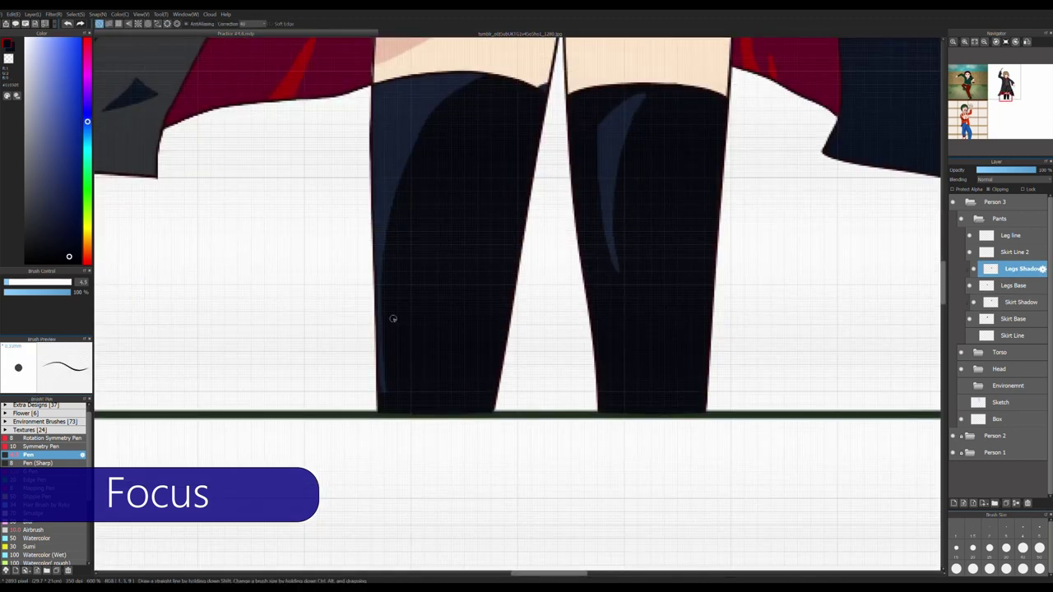
# Show the bookshelf Environment folder behind the character and open it to select the Texture layer above Books Base
pyautogui.scroll(-6, 400, 388)
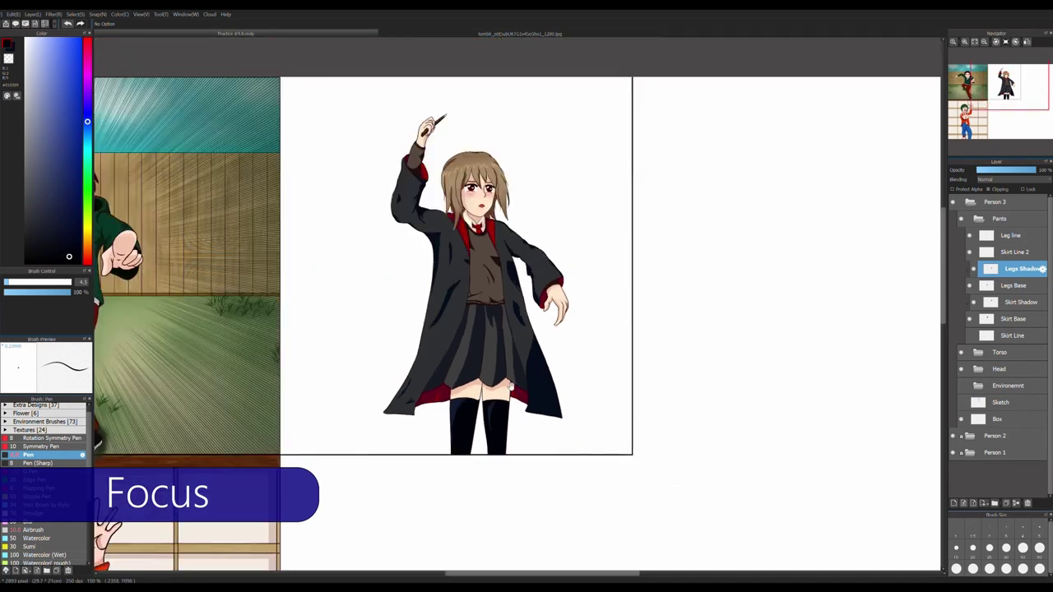
pyautogui.click(961, 386)
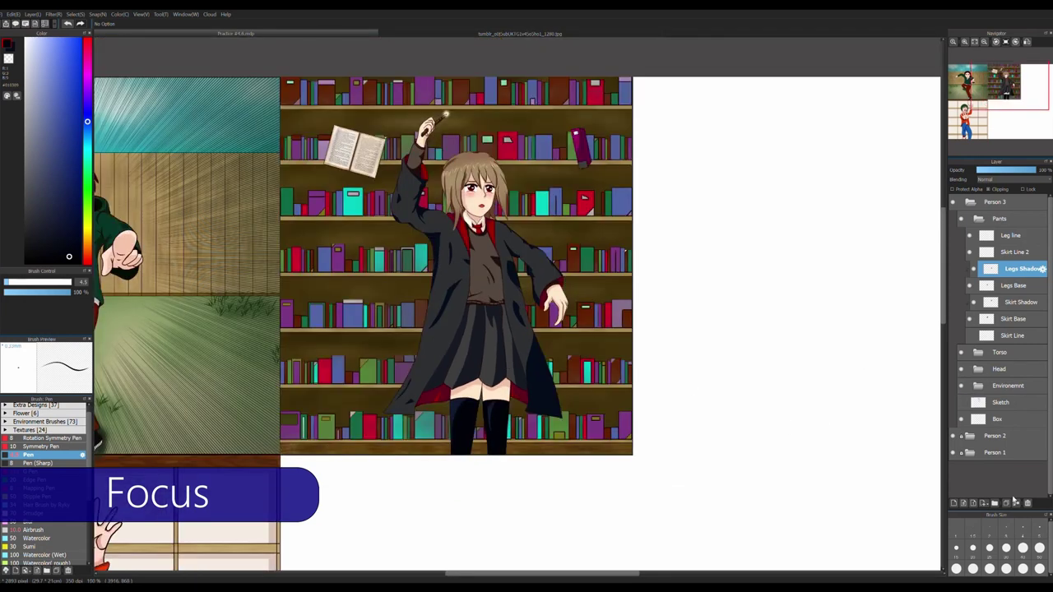
pyautogui.click(980, 218)
pyautogui.click(999, 368)
pyautogui.moveTo(669, 278); pyautogui.dragTo(730, 309)
pyautogui.click(978, 269)
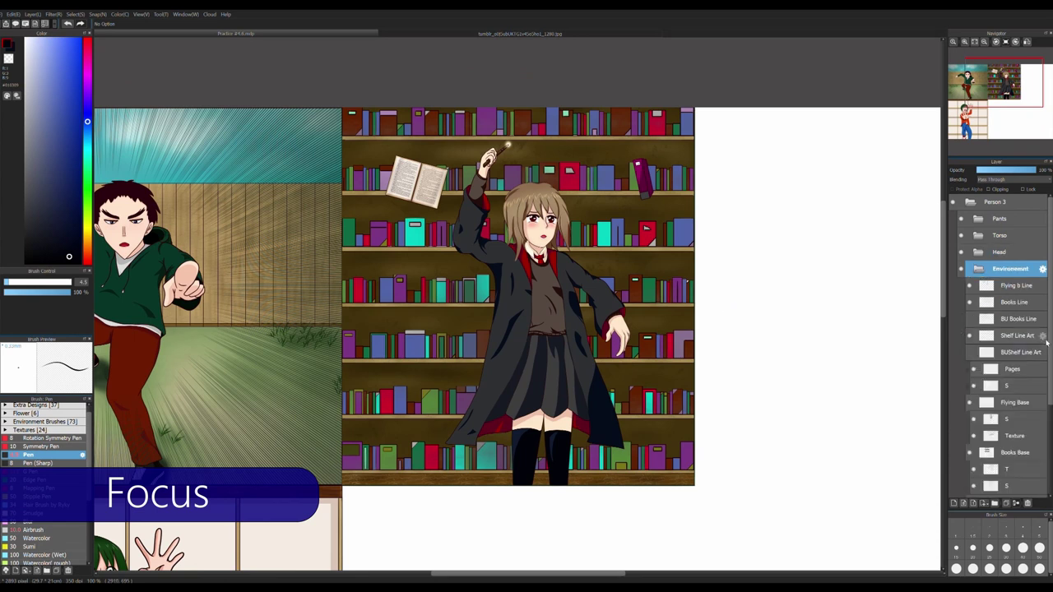
pyautogui.scroll(-3, 1008, 345)
pyautogui.click(1015, 351)
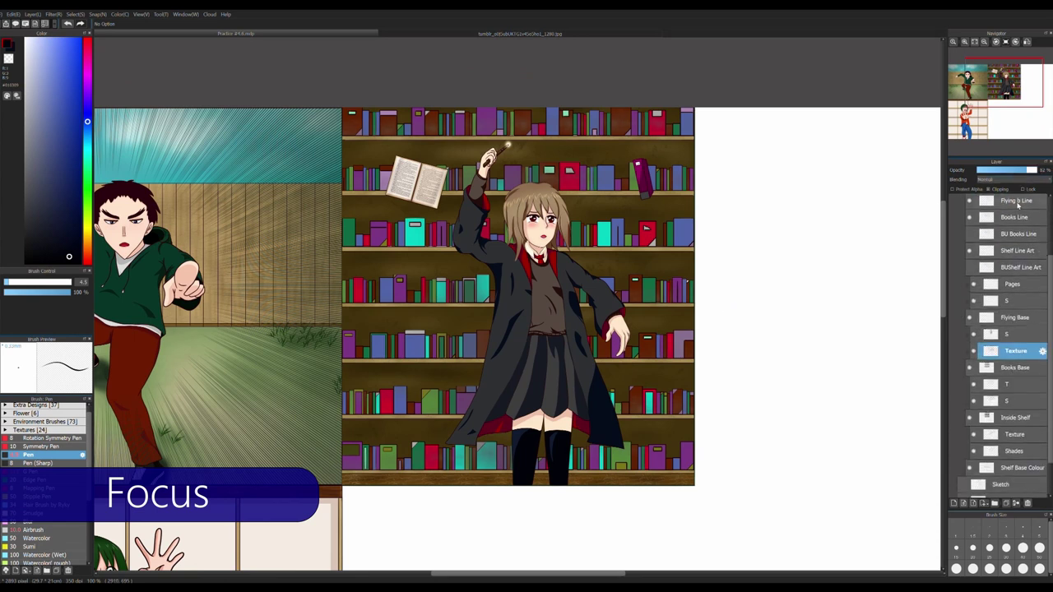
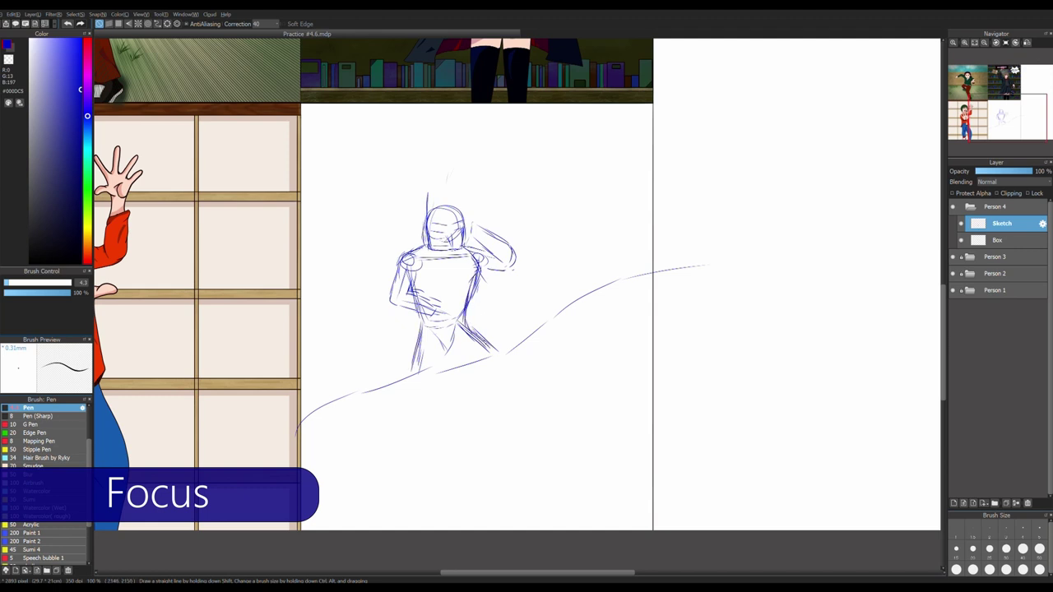
# Sketch the fourth character's billowing cape, shoulder guards and both bent arms in green over the blue pose
pyautogui.scroll(2, 412, 280)
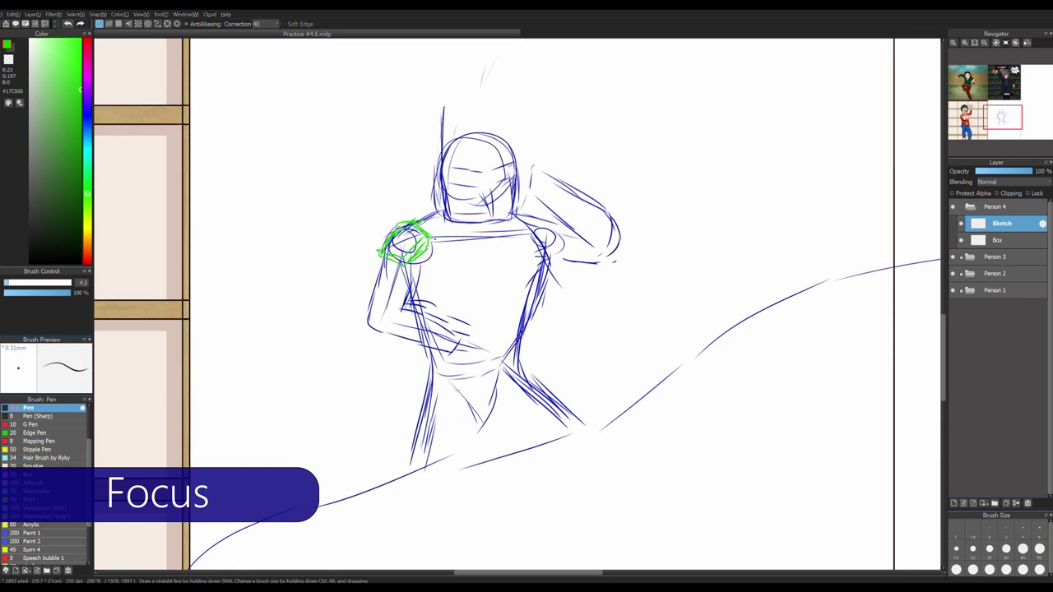
pyautogui.moveTo(367, 266)
pyautogui.mouseDown()
pyautogui.moveTo(307, 292)
pyautogui.moveTo(284, 334)
pyautogui.mouseUp()
pyautogui.moveTo(268, 323)
pyautogui.mouseDown()
pyautogui.moveTo(278, 393)
pyautogui.moveTo(400, 369)
pyautogui.mouseUp()
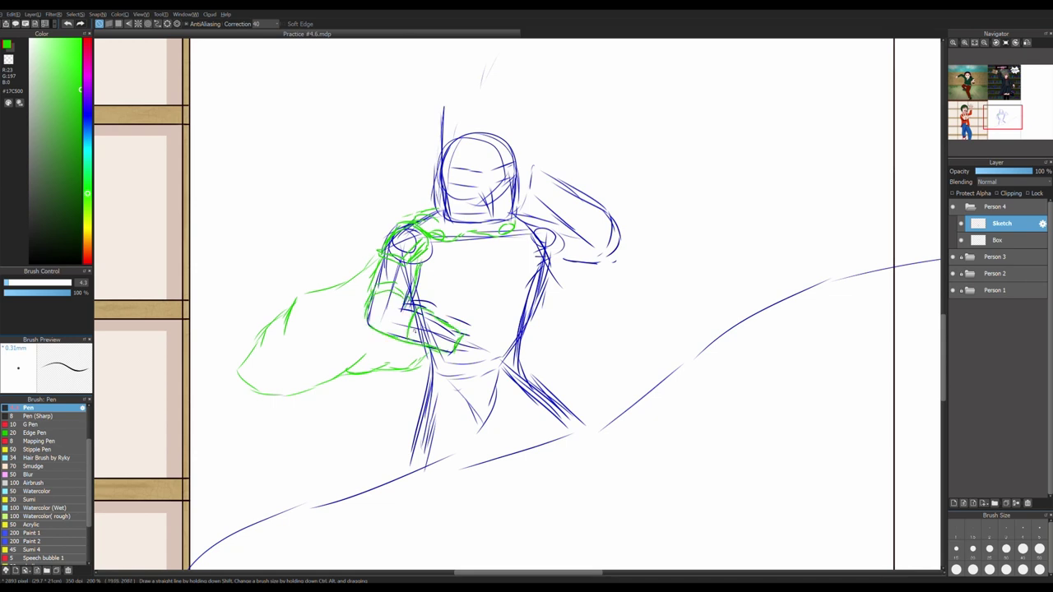
pyautogui.moveTo(521, 218); pyautogui.dragTo(558, 224)
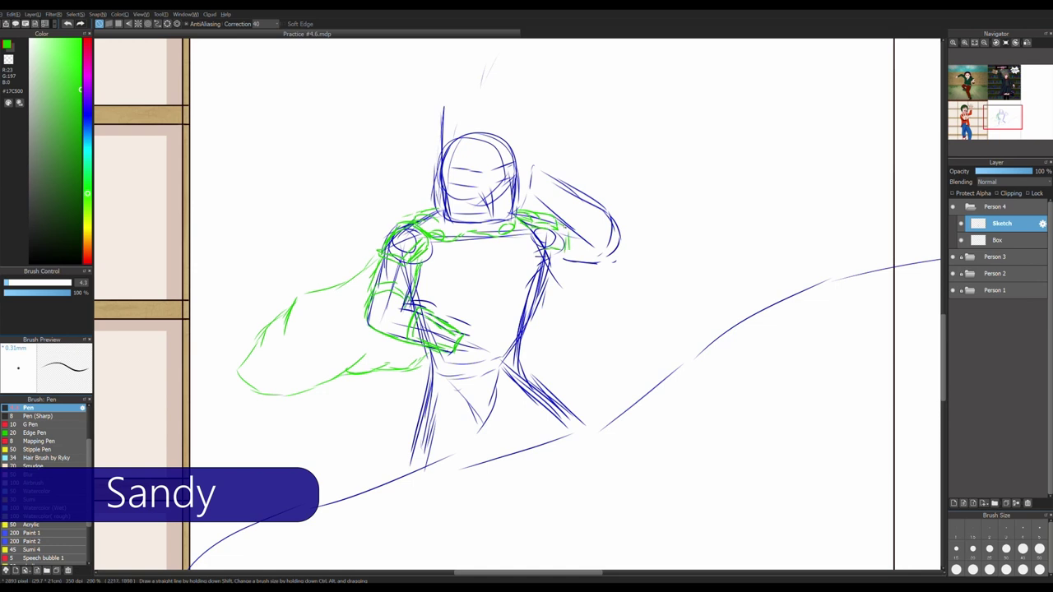
pyautogui.moveTo(592, 216); pyautogui.dragTo(545, 188)
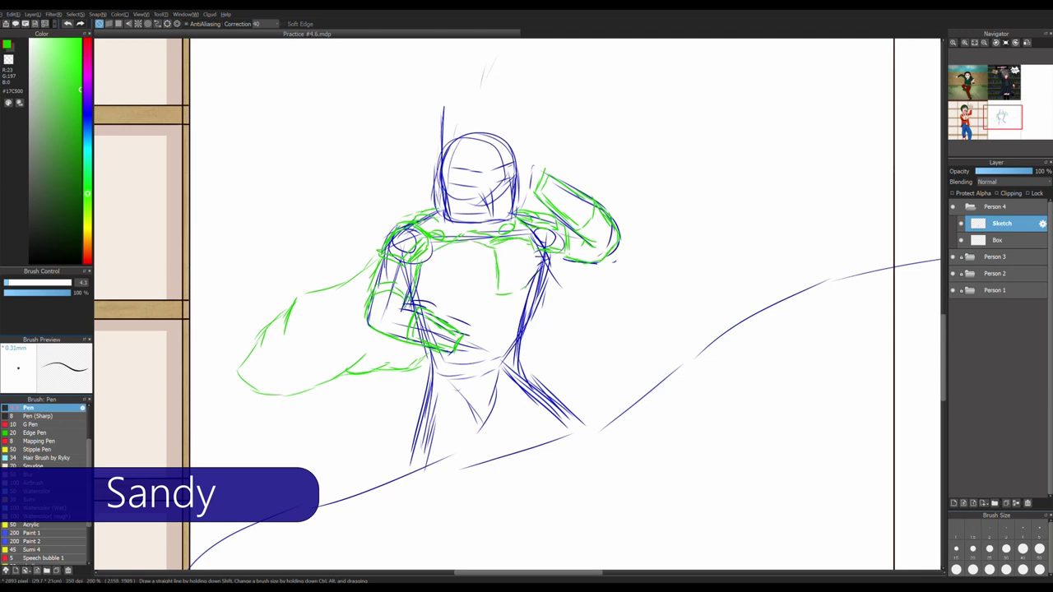
# Sketch the character's chest plate, segmented abdomen, belt and legs in green
pyautogui.moveTo(507, 293); pyautogui.dragTo(422, 260)
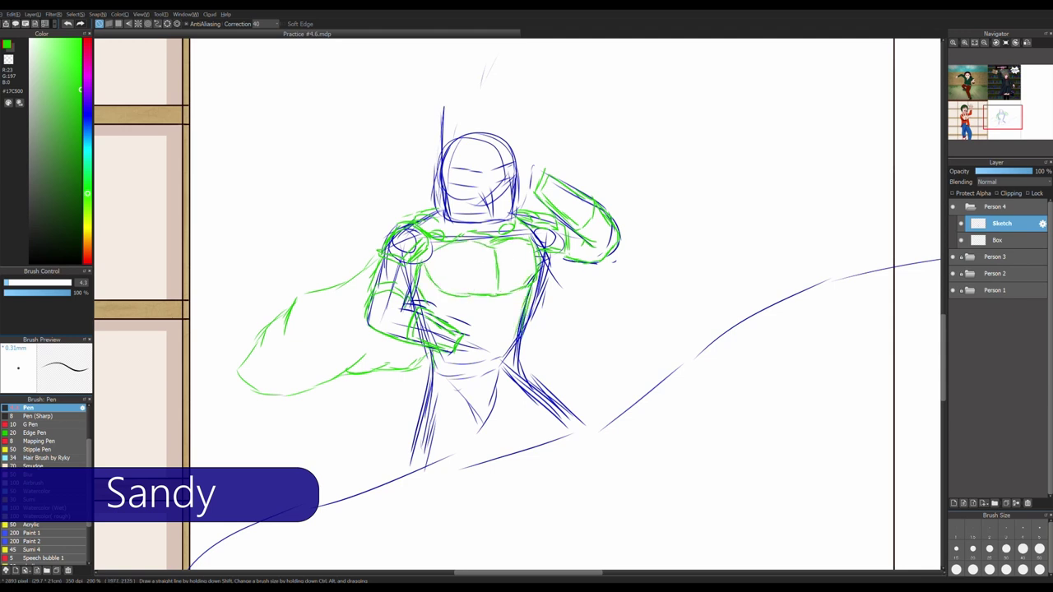
pyautogui.moveTo(522, 296); pyautogui.dragTo(448, 312)
pyautogui.moveTo(486, 321)
pyautogui.mouseDown()
pyautogui.moveTo(484, 340)
pyautogui.moveTo(514, 345)
pyautogui.mouseUp()
pyautogui.moveTo(513, 363); pyautogui.dragTo(436, 372)
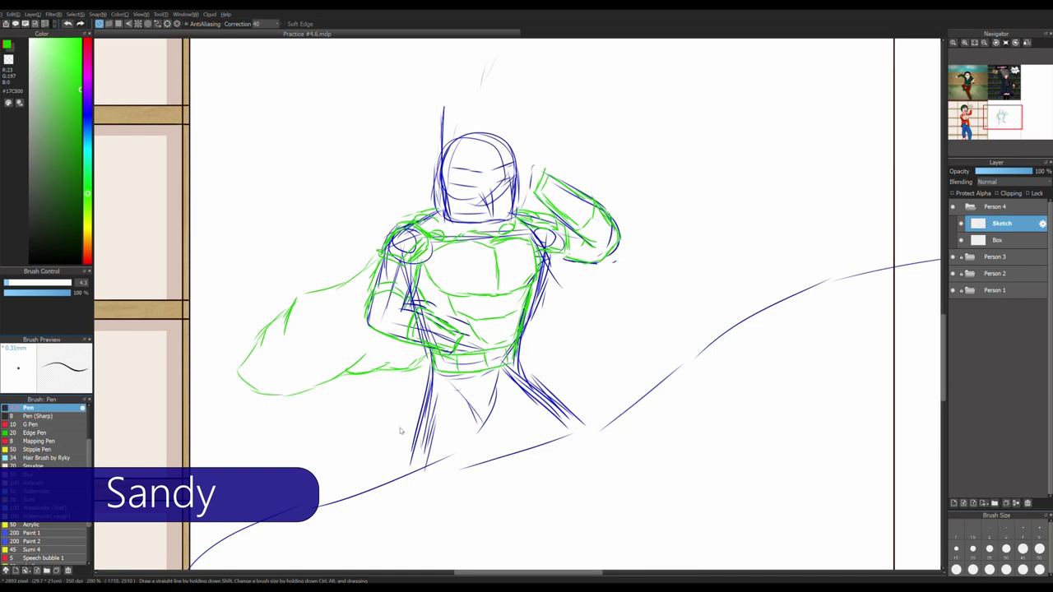
pyautogui.moveTo(510, 362)
pyautogui.mouseDown()
pyautogui.moveTo(591, 426)
pyautogui.moveTo(515, 398)
pyautogui.moveTo(466, 452)
pyautogui.mouseUp()
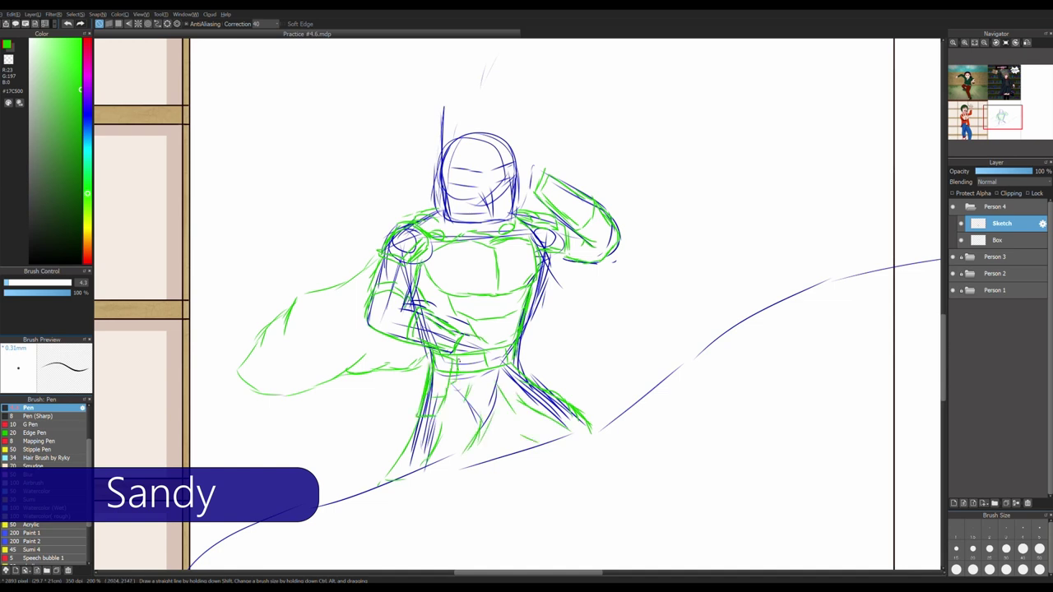
# Sketch the hand at the waist in purple, with a tapered glass-like shape and small circle above it
pyautogui.scroll(2, 473, 334)
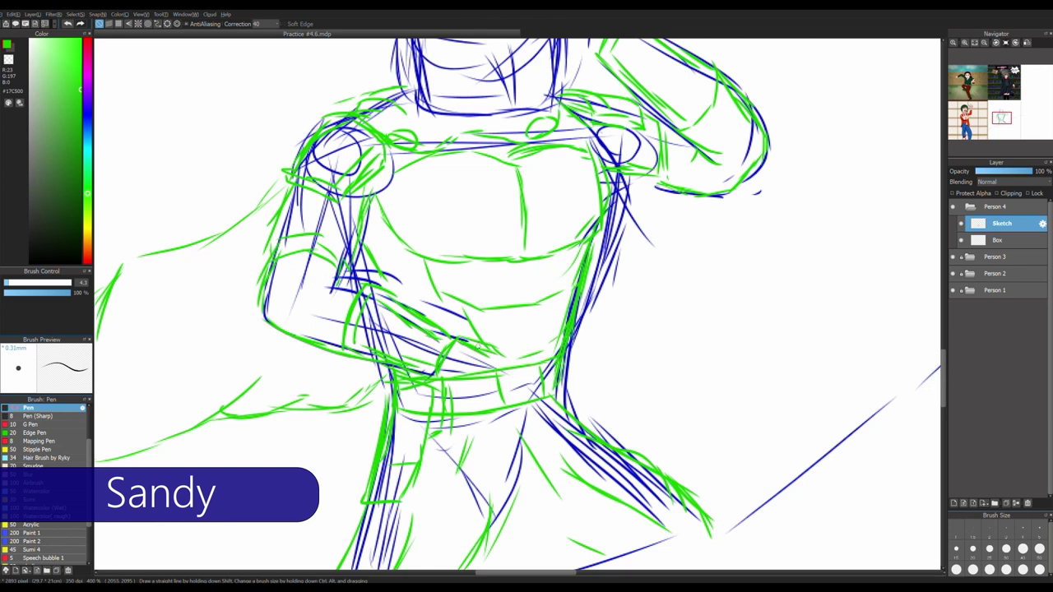
pyautogui.click(87, 82)
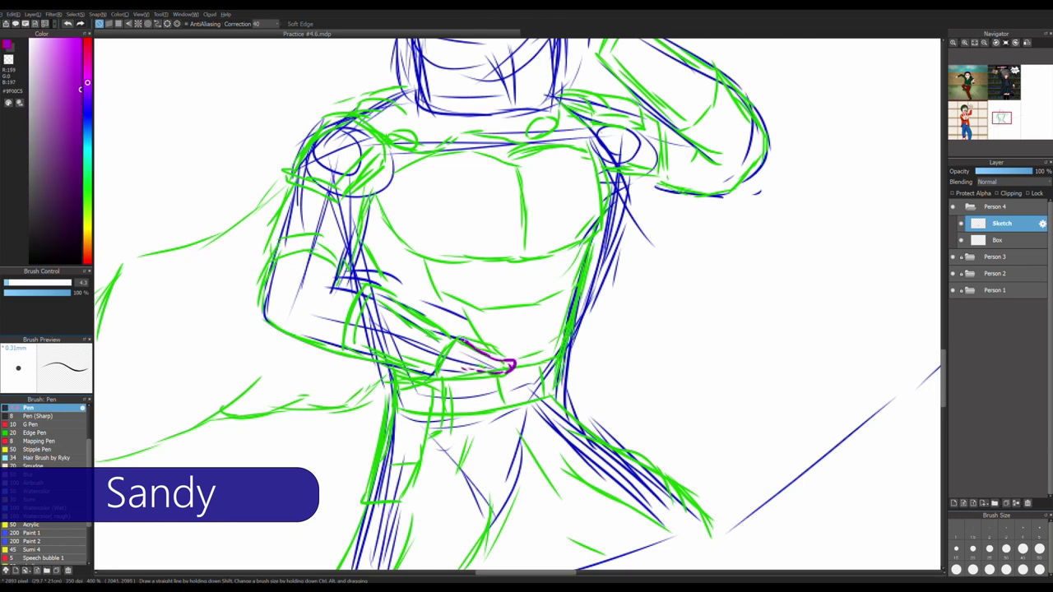
pyautogui.moveTo(527, 352)
pyautogui.mouseDown()
pyautogui.moveTo(515, 369)
pyautogui.moveTo(436, 372)
pyautogui.mouseUp()
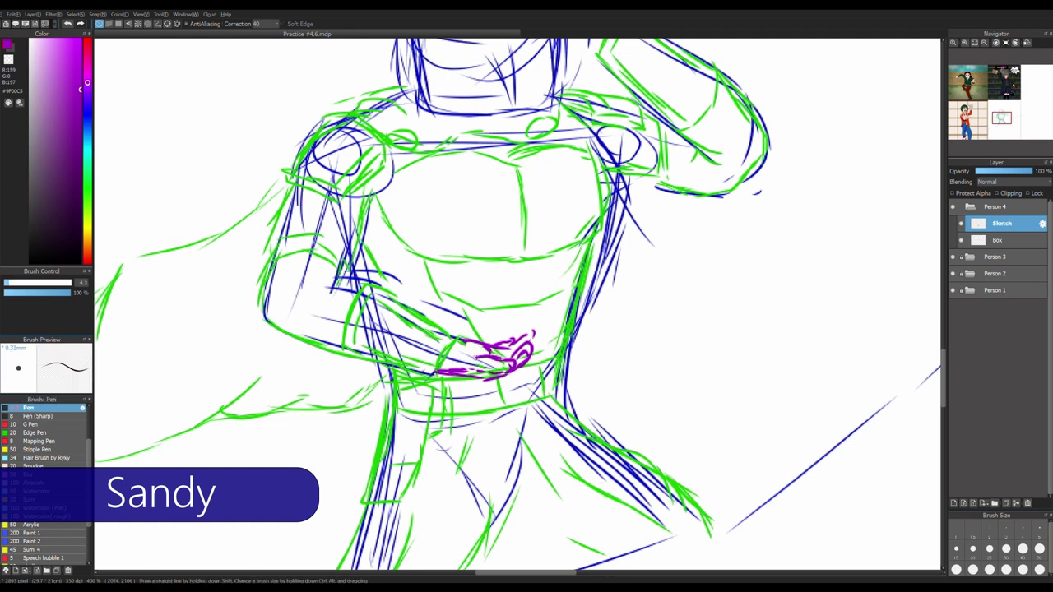
pyautogui.moveTo(485, 352)
pyautogui.mouseDown()
pyautogui.moveTo(453, 272)
pyautogui.moveTo(519, 329)
pyautogui.mouseUp()
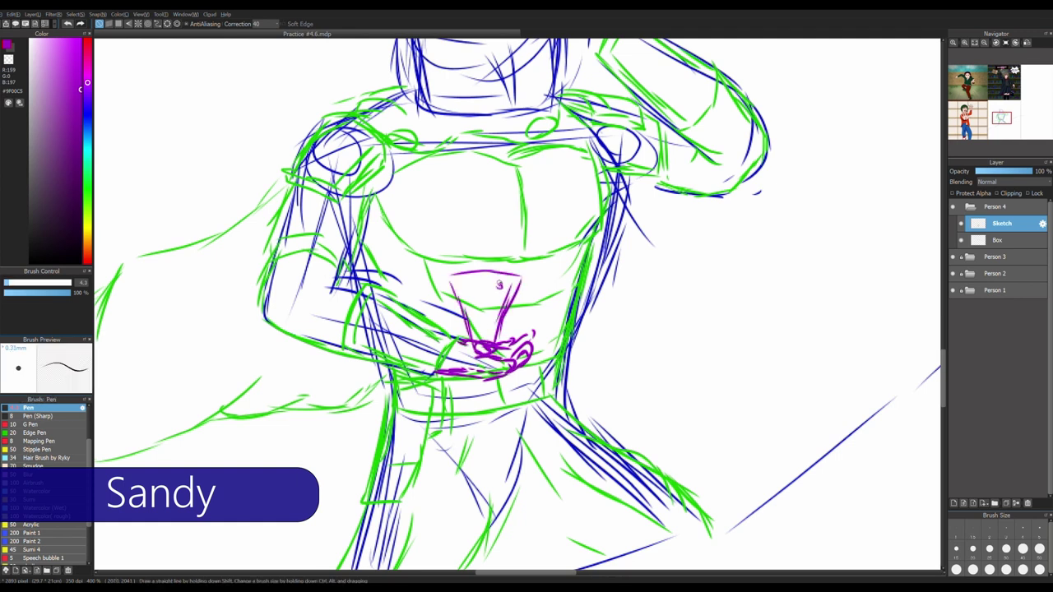
pyautogui.moveTo(494, 280); pyautogui.dragTo(386, 519)
# Draw the helmet's outline, visor band and cheek panels in very dark red on the Head folder's Line Art layer
pyautogui.scroll(2, 502, 274)
pyautogui.moveTo(434, 71)
pyautogui.mouseDown()
pyautogui.moveTo(439, 264)
pyautogui.moveTo(452, 102)
pyautogui.moveTo(444, 256)
pyautogui.mouseUp()
pyautogui.moveTo(530, 261); pyautogui.dragTo(451, 231)
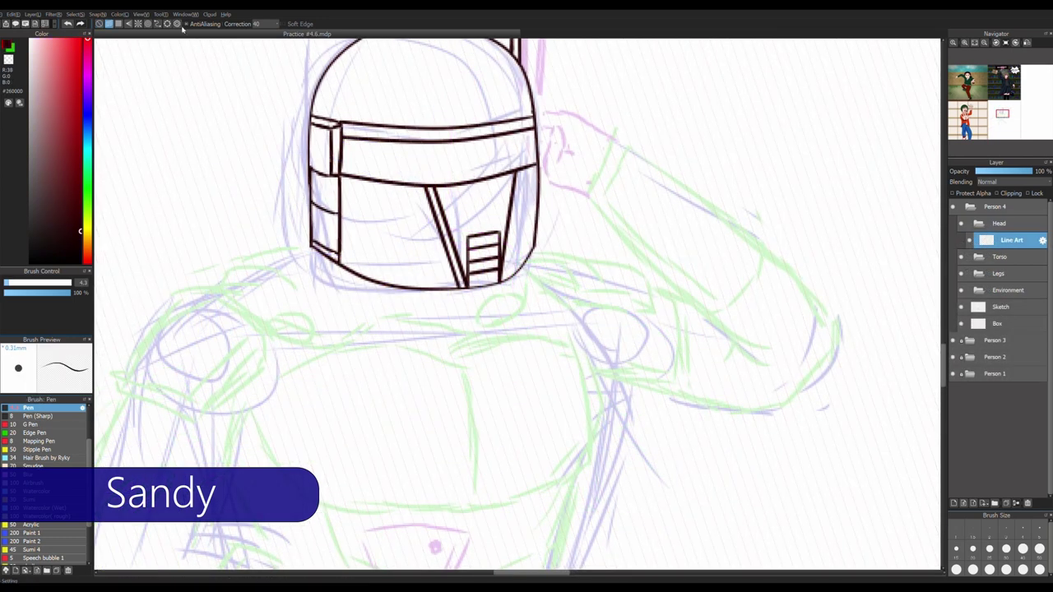
# Ink a parallel second line along the helmet's slanted cheek edge and trim the overshoot at the vent grille's corner
pyautogui.moveTo(502, 280); pyautogui.dragTo(523, 173)
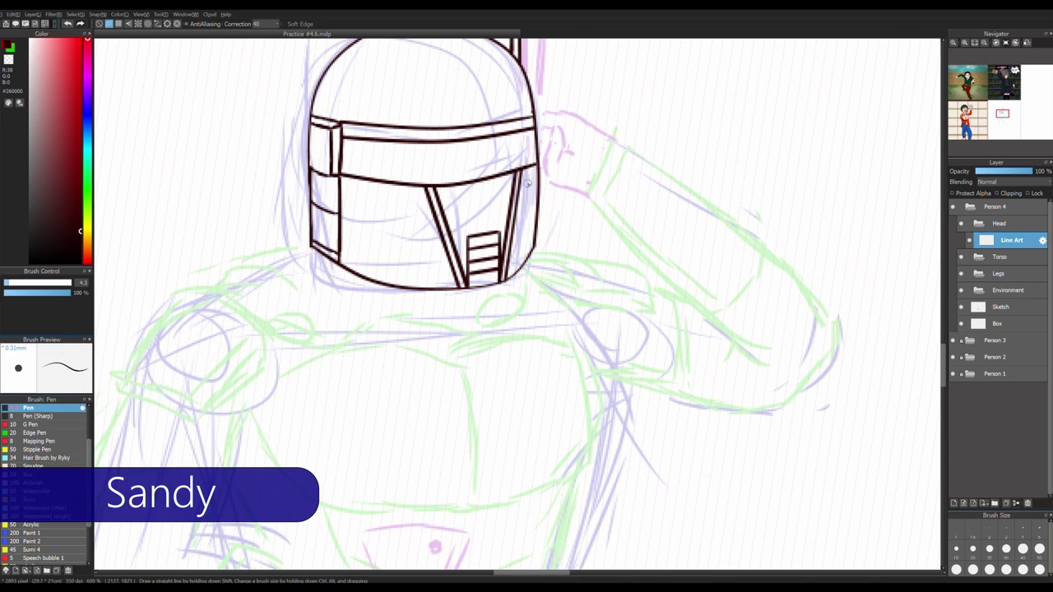
pyautogui.scroll(-5, 526, 176)
pyautogui.scroll(5, 522, 196)
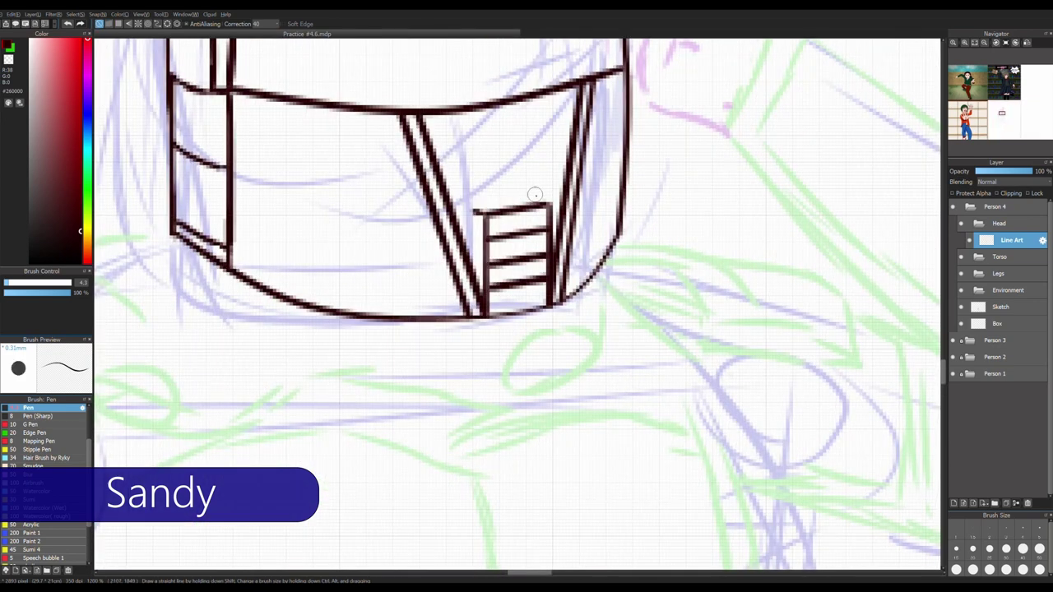
pyautogui.scroll(-5, 541, 195)
pyautogui.scroll(5, 454, 242)
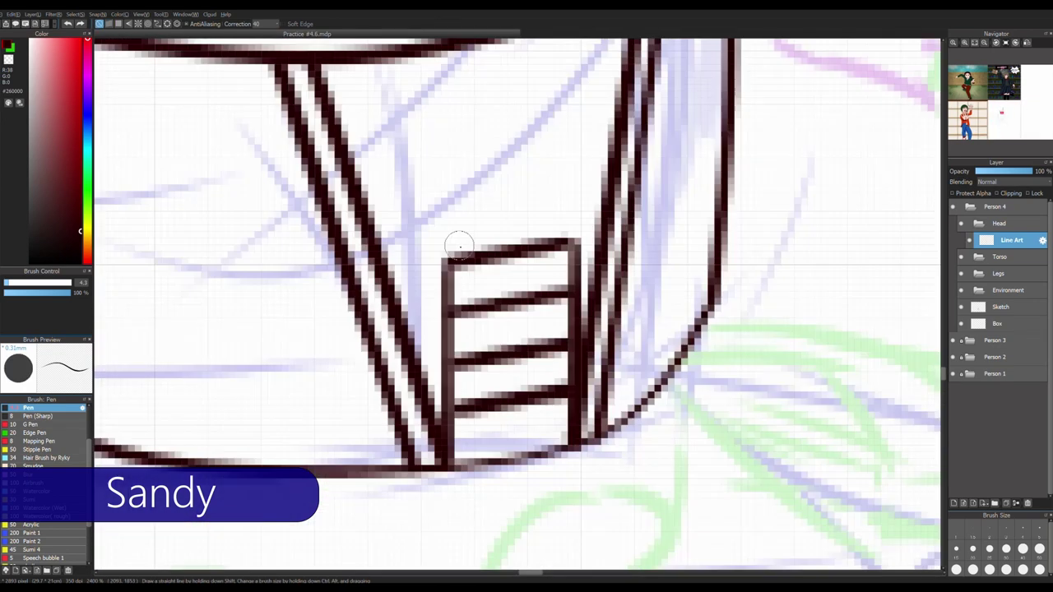
pyautogui.scroll(-2, 558, 226)
pyautogui.scroll(-3, 576, 212)
# Add a Line Art layer inside the Torso folder and ink the outline of the shoulder guard on the lowered arm's side
pyautogui.click(1000, 257)
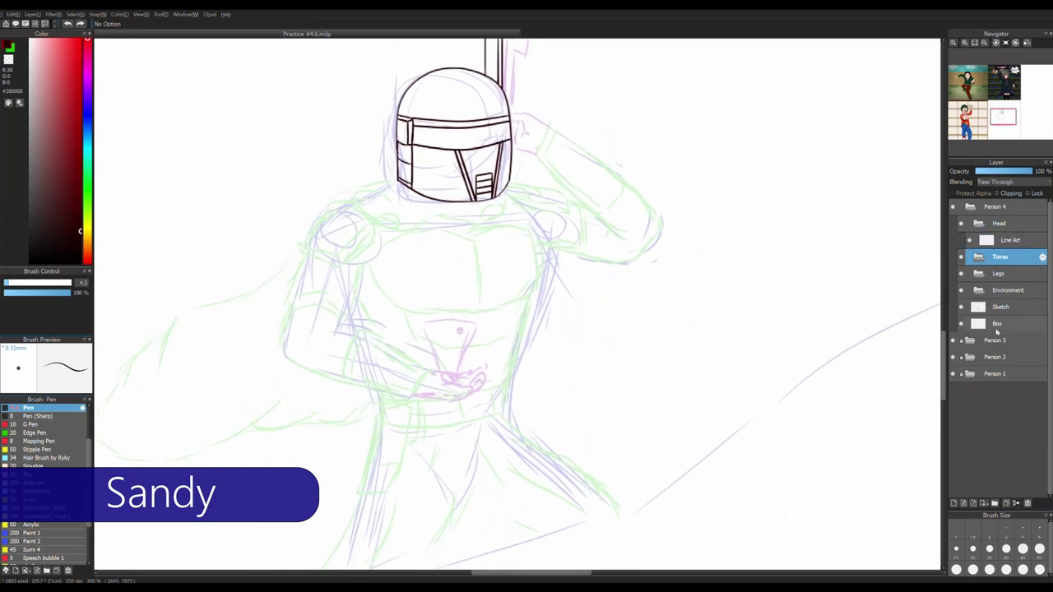
pyautogui.hotkey('ctrl', 'shift', 'n')
pyautogui.scroll(2, 357, 203)
pyautogui.moveTo(314, 315)
pyautogui.mouseDown()
pyautogui.moveTo(405, 190)
pyautogui.moveTo(520, 261)
pyautogui.mouseUp()
pyautogui.moveTo(417, 352)
pyautogui.mouseDown()
pyautogui.moveTo(519, 263)
pyautogui.moveTo(423, 369)
pyautogui.mouseUp()
pyautogui.moveTo(313, 315); pyautogui.dragTo(421, 367)
pyautogui.hotkey('ctrl', 'z')
pyautogui.moveTo(314, 315); pyautogui.dragTo(421, 367)
pyautogui.scroll(2, 527, 260)
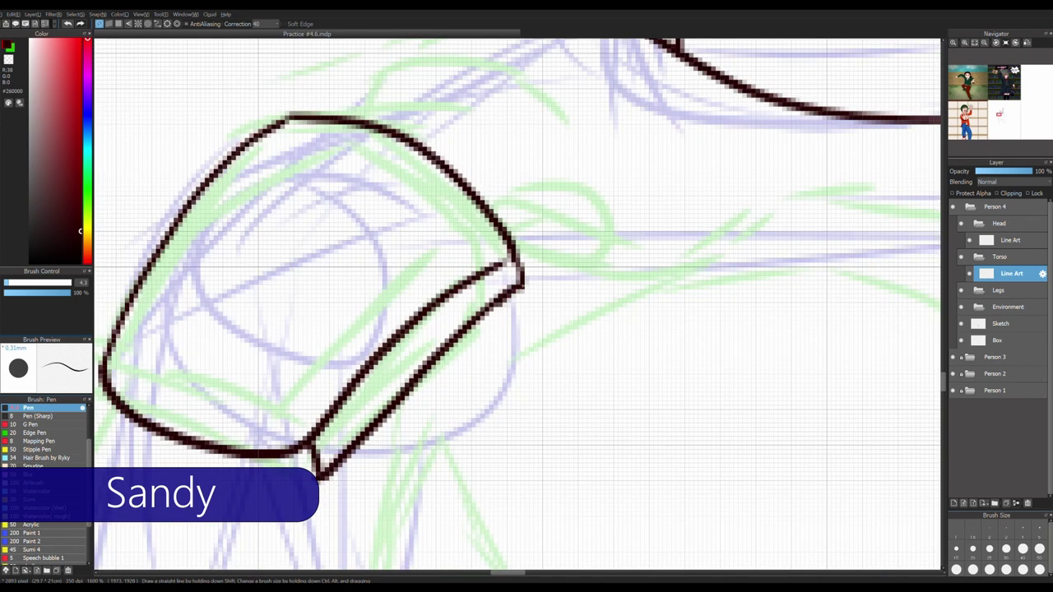
# Ink a narrow rim along the lower edge of the lowered arm's shoulder guard
pyautogui.moveTo(296, 301); pyautogui.dragTo(362, 203)
pyautogui.moveTo(169, 298); pyautogui.dragTo(378, 378)
pyautogui.hotkey('ctrl', 'z')
pyautogui.scroll(-1, 357, 297)
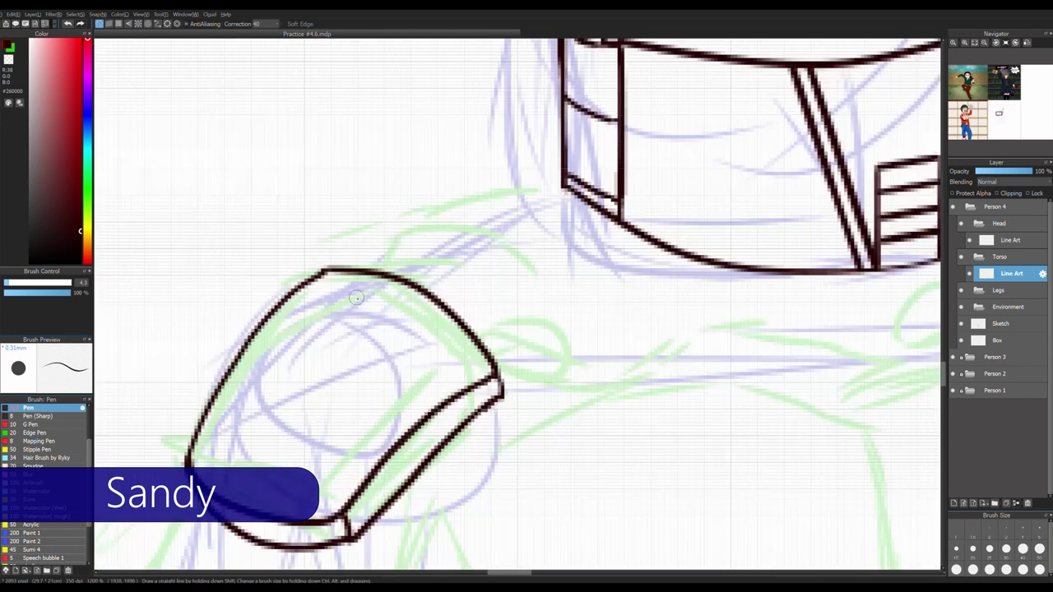
pyautogui.scroll(-3, 357, 298)
pyautogui.moveTo(356, 298); pyautogui.dragTo(420, 267)
# Ink both sides of the lowered upper arm below the shoulder guard and a curved seam above the elbow
pyautogui.scroll(2, 466, 143)
pyautogui.moveTo(467, 148); pyautogui.dragTo(403, 311)
pyautogui.moveTo(403, 309)
pyautogui.mouseDown()
pyautogui.moveTo(263, 293)
pyautogui.moveTo(255, 280)
pyautogui.moveTo(298, 136)
pyautogui.mouseUp()
pyautogui.hotkey('ctrl', 'z')
pyautogui.moveTo(469, 152); pyautogui.dragTo(443, 262)
pyautogui.hotkey('ctrl', 'z')
pyautogui.moveTo(479, 175); pyautogui.dragTo(451, 219)
pyautogui.moveTo(470, 211); pyautogui.dragTo(463, 340)
pyautogui.hotkey('ctrl', 'z')
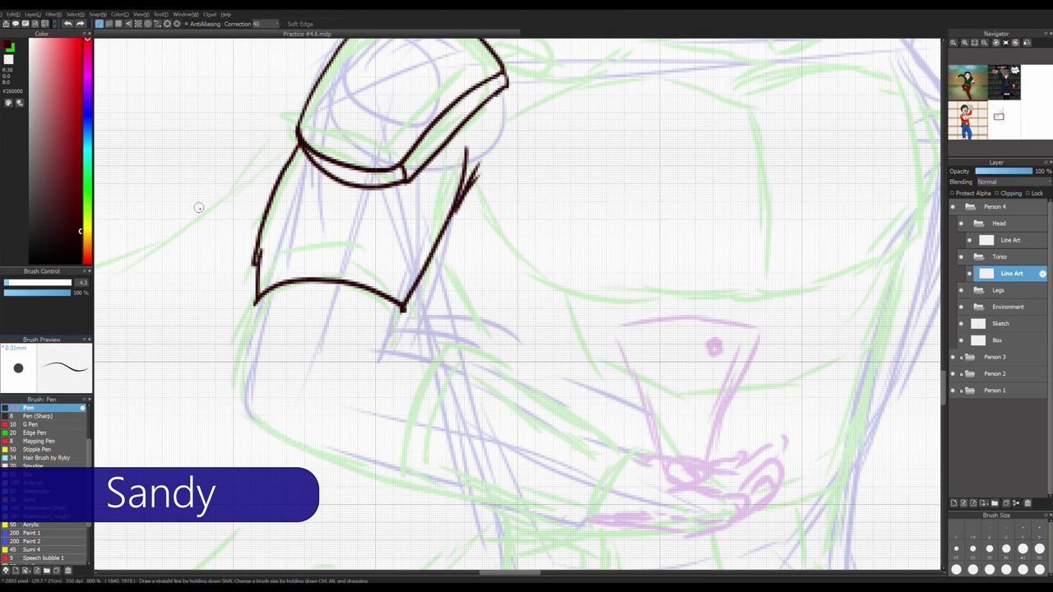
# Ink the lowered arm's elbow section and both edges of its forearm down to the wrist
pyautogui.moveTo(262, 291)
pyautogui.mouseDown()
pyautogui.moveTo(252, 380)
pyautogui.moveTo(411, 469)
pyautogui.moveTo(468, 352)
pyautogui.mouseUp()
pyautogui.moveTo(402, 303)
pyautogui.mouseDown()
pyautogui.moveTo(393, 353)
pyautogui.moveTo(467, 352)
pyautogui.mouseUp()
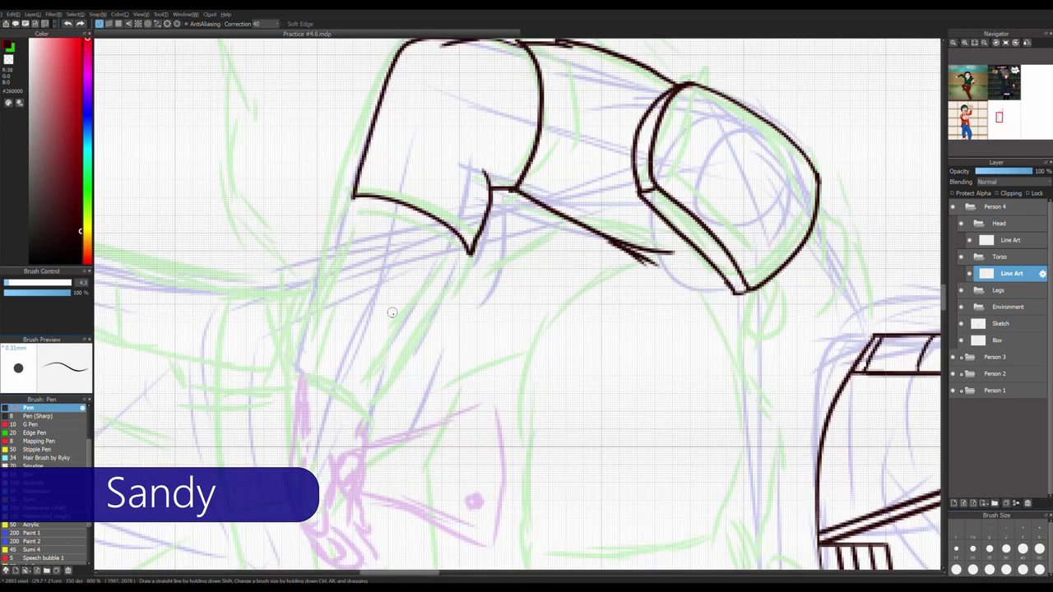
pyautogui.moveTo(417, 292); pyautogui.dragTo(395, 323)
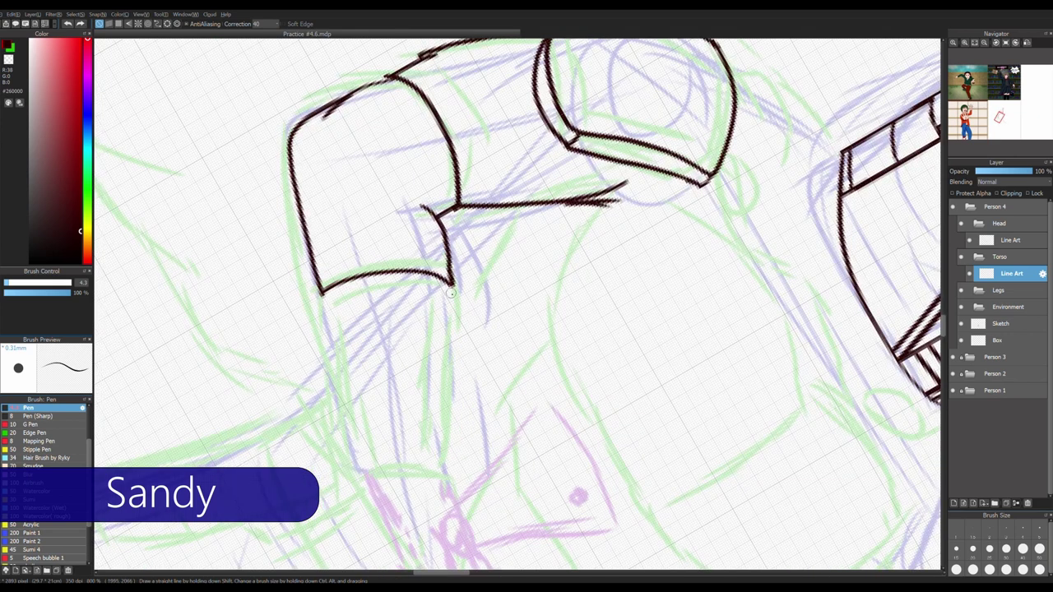
pyautogui.moveTo(453, 284)
pyautogui.mouseDown()
pyautogui.moveTo(455, 490)
pyautogui.moveTo(451, 470)
pyautogui.mouseUp()
pyautogui.hotkey('ctrl', 'z')
pyautogui.moveTo(324, 292); pyautogui.dragTo(376, 484)
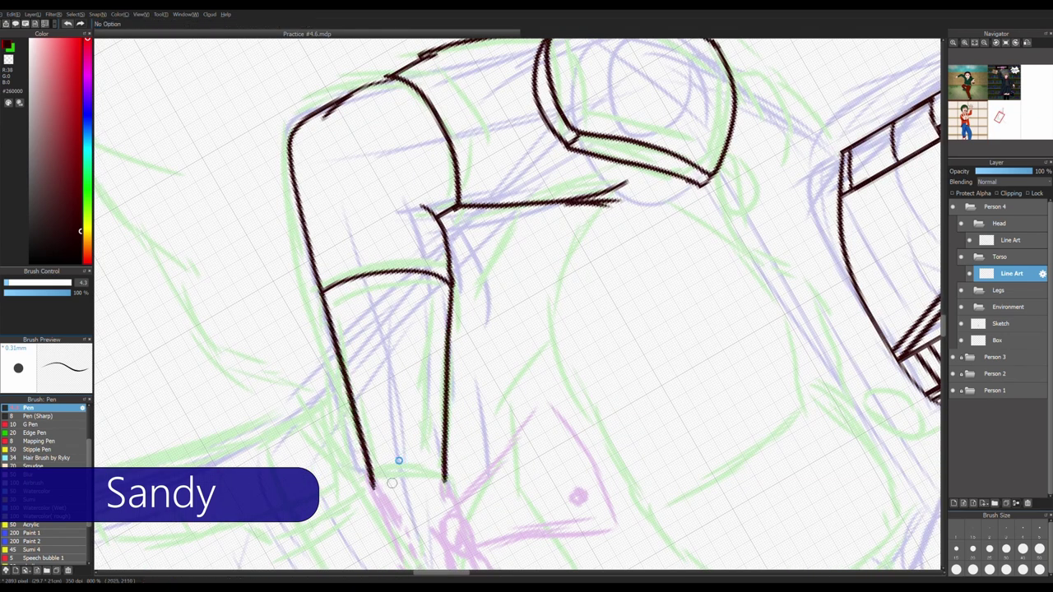
# Ink curved bands across the lowered forearm's gauntlet near the wrist
pyautogui.scroll(3, 395, 534)
pyautogui.moveTo(346, 346); pyautogui.dragTo(497, 305)
pyautogui.hotkey('ctrl', 'z')
pyautogui.moveTo(349, 319); pyautogui.dragTo(474, 288)
pyautogui.scroll(-3, 368, 308)
pyautogui.scroll(2, 369, 317)
pyautogui.moveTo(370, 316)
pyautogui.mouseDown()
pyautogui.moveTo(450, 314)
pyautogui.moveTo(451, 299)
pyautogui.mouseUp()
pyautogui.hotkey('ctrl', 'z')
pyautogui.moveTo(364, 302)
pyautogui.mouseDown()
pyautogui.moveTo(449, 298)
pyautogui.moveTo(447, 288)
pyautogui.mouseUp()
pyautogui.hotkey('ctrl', 'z')
pyautogui.scroll(2, 414, 265)
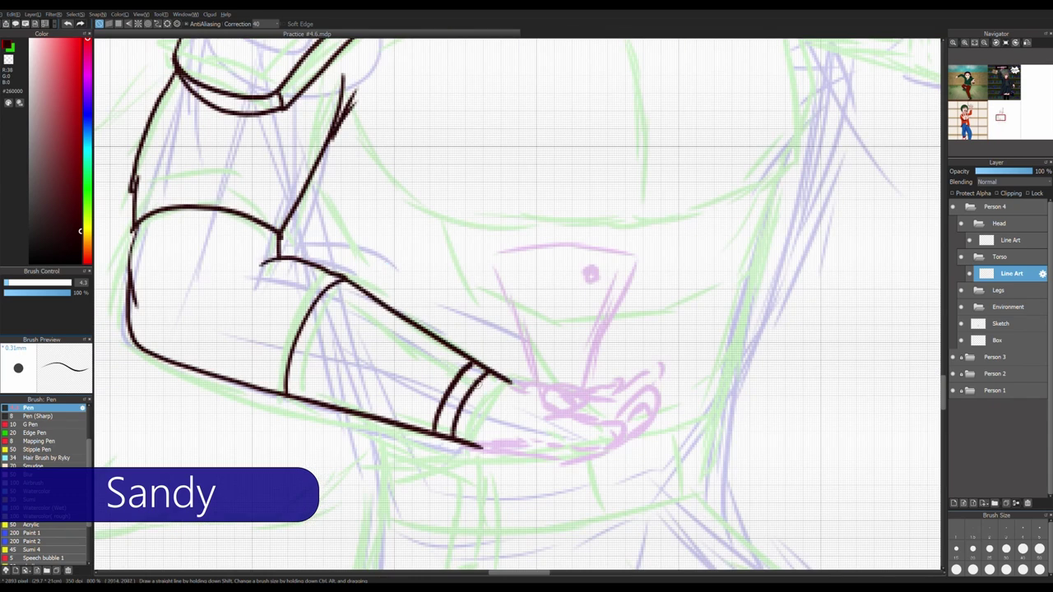
# Ink an inset panel inside the lowered forearm's gauntlet, following its upper curve and both sides
pyautogui.moveTo(333, 272); pyautogui.dragTo(270, 407)
pyautogui.moveTo(329, 271); pyautogui.dragTo(492, 369)
pyautogui.hotkey('ctrl', 'z')
pyautogui.moveTo(450, 123); pyautogui.dragTo(457, 354)
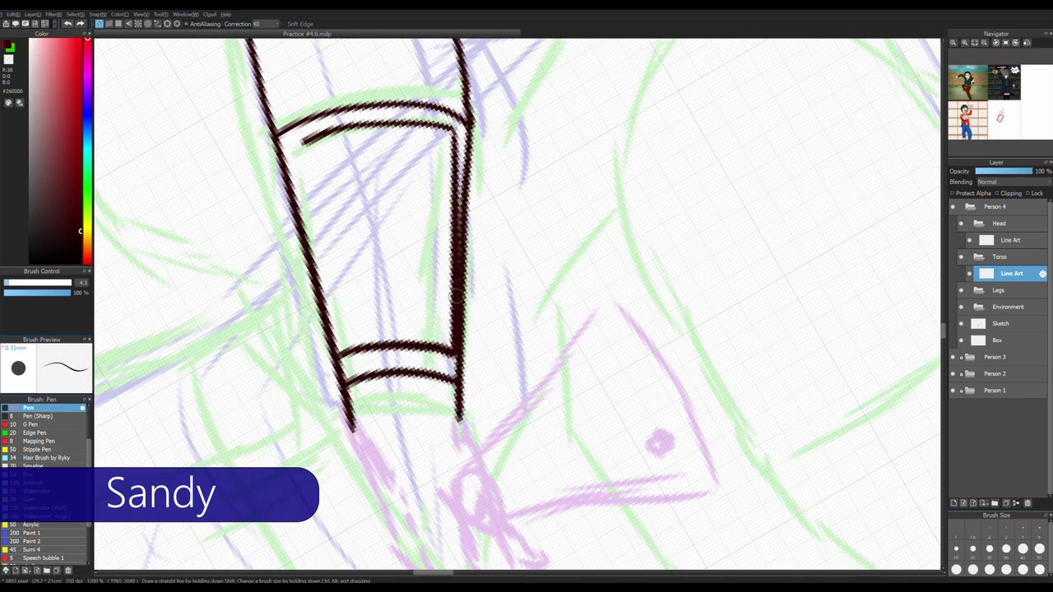
pyautogui.moveTo(304, 138); pyautogui.dragTo(332, 332)
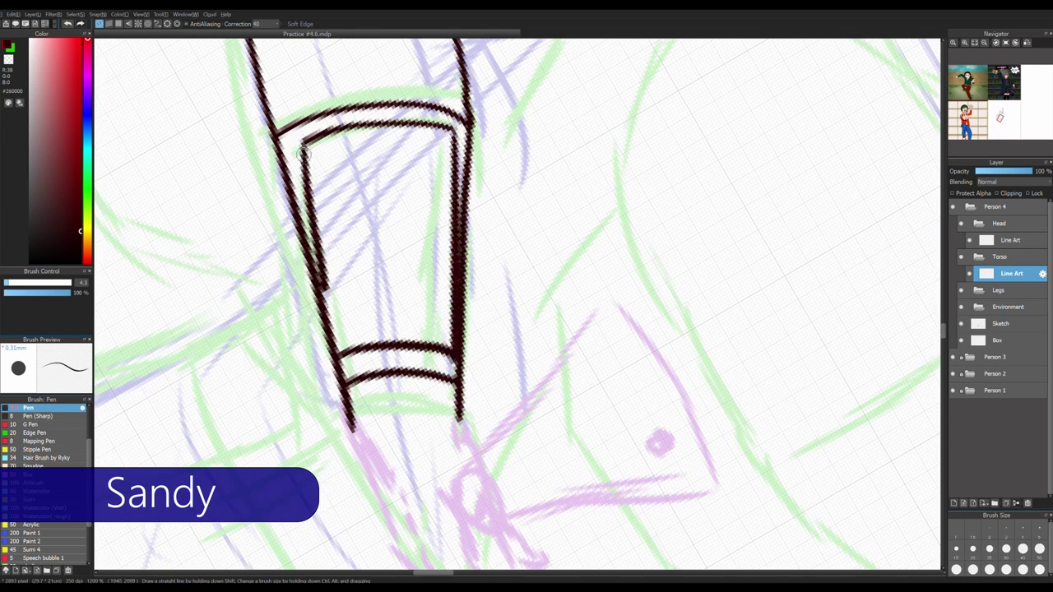
pyautogui.moveTo(344, 283)
pyautogui.mouseDown()
pyautogui.moveTo(351, 346)
pyautogui.moveTo(447, 346)
pyautogui.moveTo(477, 247)
pyautogui.moveTo(588, 226)
pyautogui.mouseUp()
pyautogui.scroll(2, 511, 238)
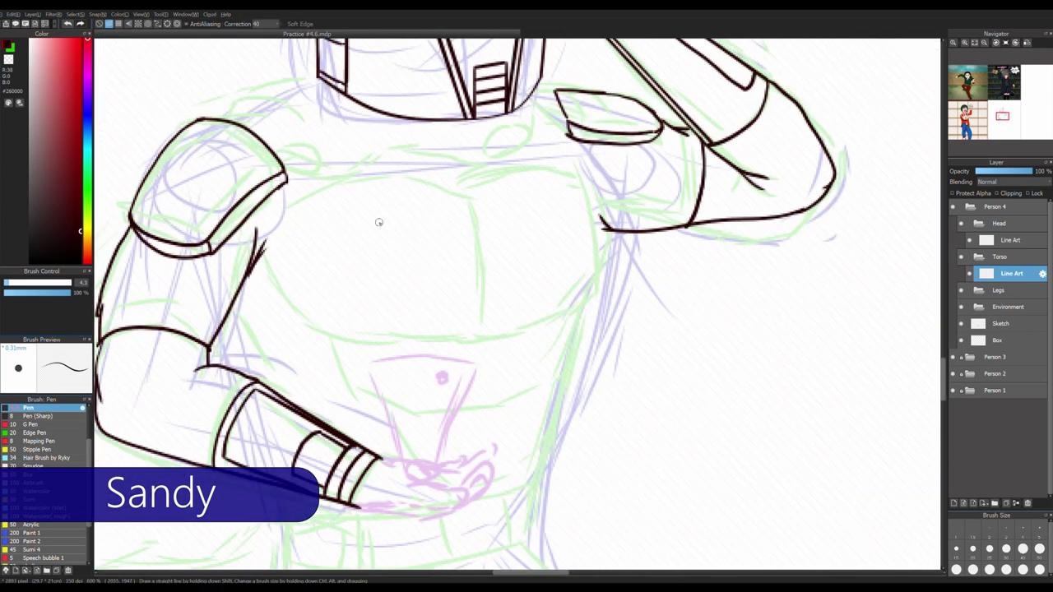
# Ink the chest plate's upper edge, the side below the raised arm and the central dividing line
pyautogui.hotkey('ctrl', 'z')
pyautogui.moveTo(307, 182)
pyautogui.mouseDown()
pyautogui.moveTo(411, 81)
pyautogui.moveTo(456, 194)
pyautogui.moveTo(573, 171)
pyautogui.mouseUp()
pyautogui.hotkey('ctrl', "'")
pyautogui.moveTo(577, 168)
pyautogui.mouseDown()
pyautogui.moveTo(585, 294)
pyautogui.moveTo(467, 346)
pyautogui.mouseUp()
pyautogui.press(']')
pyautogui.press('[')
pyautogui.moveTo(455, 190); pyautogui.dragTo(474, 311)
# Close the chest plate with its curved lower edge and the side next to the lowered arm
pyautogui.moveTo(470, 346); pyautogui.dragTo(391, 364)
pyautogui.hotkey('ctrl', 'z')
pyautogui.moveTo(276, 306); pyautogui.dragTo(469, 346)
pyautogui.hotkey('ctrl', 'z')
pyautogui.moveTo(293, 330); pyautogui.dragTo(473, 348)
pyautogui.moveTo(286, 190); pyautogui.dragTo(298, 214)
pyautogui.hotkey('ctrl', 'z')
pyautogui.moveTo(300, 339); pyautogui.dragTo(287, 193)
pyautogui.scroll(4, 585, 162)
pyautogui.scroll(-4, 572, 153)
pyautogui.scroll(2, 551, 305)
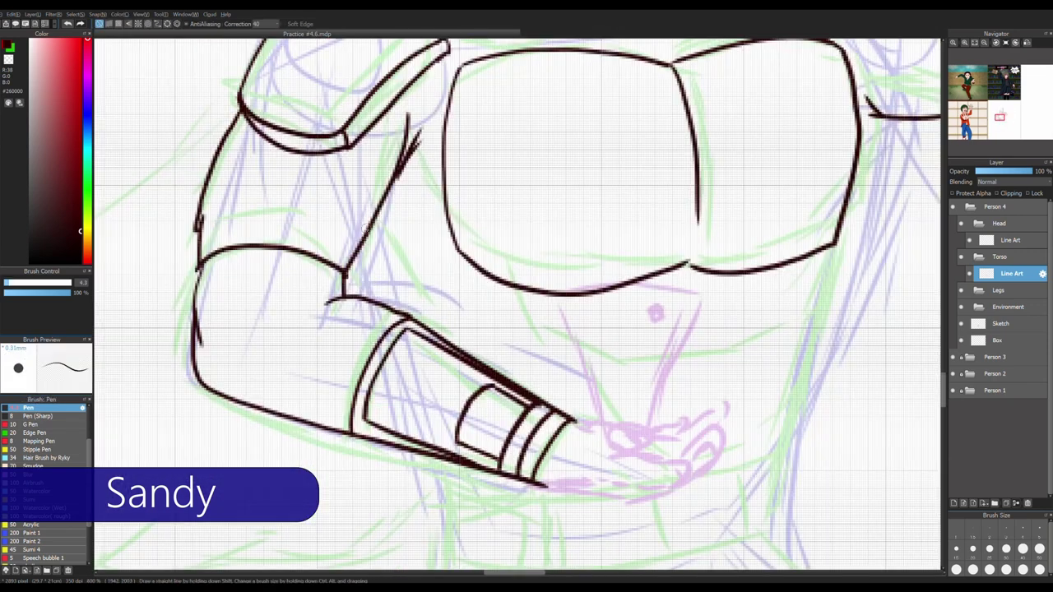
# Ink the tapering, curved abdomen segments beneath the chest plate
pyautogui.scroll(-1, 509, 264)
pyautogui.scroll(2, 509, 265)
pyautogui.moveTo(304, 177)
pyautogui.mouseDown()
pyautogui.moveTo(642, 164)
pyautogui.moveTo(654, 146)
pyautogui.moveTo(469, 256)
pyautogui.moveTo(309, 177)
pyautogui.moveTo(650, 146)
pyautogui.moveTo(603, 212)
pyautogui.moveTo(650, 146)
pyautogui.mouseUp()
pyautogui.hotkey('ctrl', 'z')
pyautogui.hotkey('ctrl', 'z')
pyautogui.hotkey('ctrl', 'z')
pyautogui.hotkey('ctrl', 'z')
pyautogui.moveTo(368, 246)
pyautogui.mouseDown()
pyautogui.moveTo(601, 217)
pyautogui.moveTo(498, 310)
pyautogui.moveTo(605, 222)
pyautogui.mouseUp()
pyautogui.hotkey('ctrl', 'z')
pyautogui.hotkey('ctrl', 'z')
pyautogui.moveTo(436, 309); pyautogui.dragTo(514, 352)
pyautogui.hotkey('ctrl', 'z')
pyautogui.moveTo(652, 146); pyautogui.dragTo(594, 349)
pyautogui.hotkey('ctrl', 'z')
pyautogui.scroll(-3, 597, 174)
pyautogui.scroll(3, 597, 175)
# Ink the torso's side contour from the raised arm's armpit past the chest plate down to the waist
pyautogui.moveTo(597, 174); pyautogui.dragTo(472, 508)
pyautogui.moveTo(558, 275)
pyautogui.mouseDown()
pyautogui.moveTo(617, 281)
pyautogui.moveTo(632, 229)
pyautogui.mouseUp()
pyautogui.press('b')
pyautogui.hotkey('ctrl', 'z')
pyautogui.hotkey('ctrl', 'z')
pyautogui.hotkey('ctrl', 'y')
pyautogui.hotkey('ctrl', 'z')
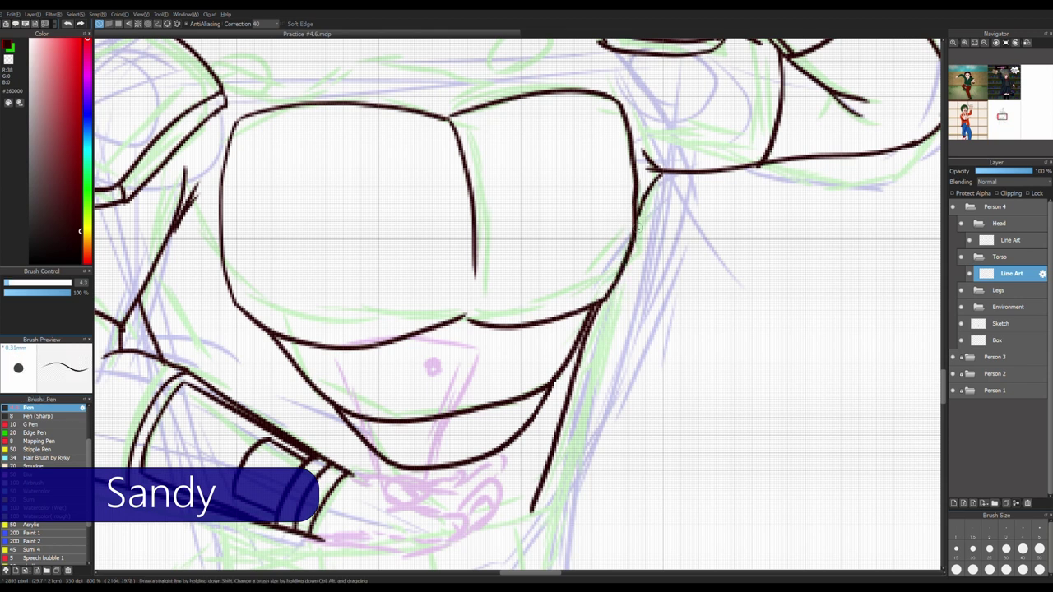
pyautogui.hotkey('ctrl', '-')
pyautogui.hotkey('ctrl', '-')
pyautogui.hotkey('ctrl', '-')
pyautogui.hotkey('ctrl', '-')
pyautogui.hotkey('ctrl', '+')
pyautogui.hotkey('ctrl', '+')
pyautogui.hotkey('ctrl', '+')
pyautogui.hotkey('ctrl', '+')
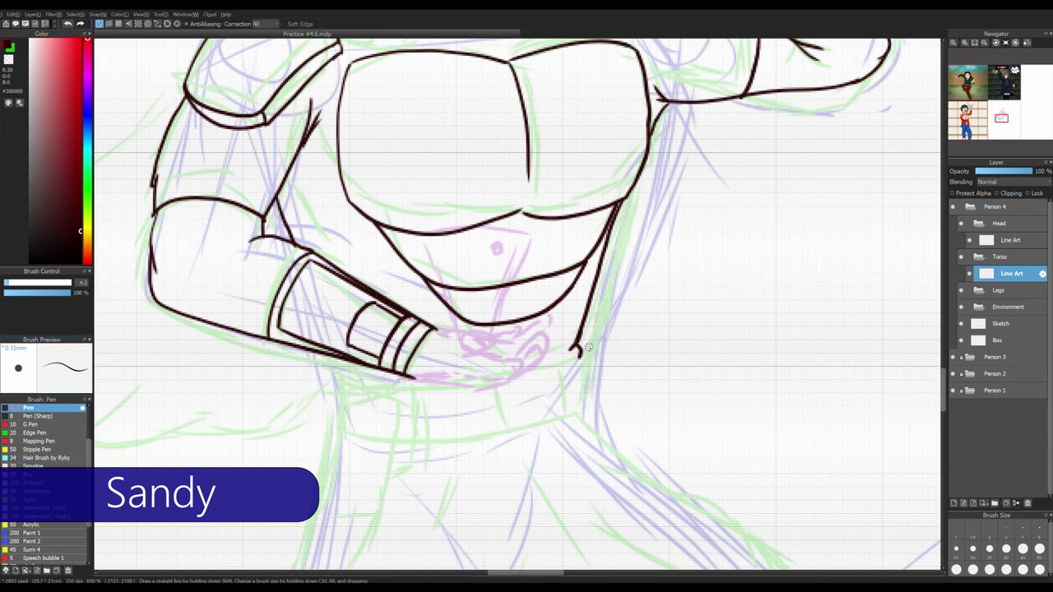
pyautogui.hotkey('ctrl', '-')
pyautogui.moveTo(576, 308); pyautogui.dragTo(609, 386)
# Add a layer named Cape Line in the Torso folder and ink the cape's collar and round clasps around the neck
pyautogui.hotkey('ctrl', 'shift', 'n')
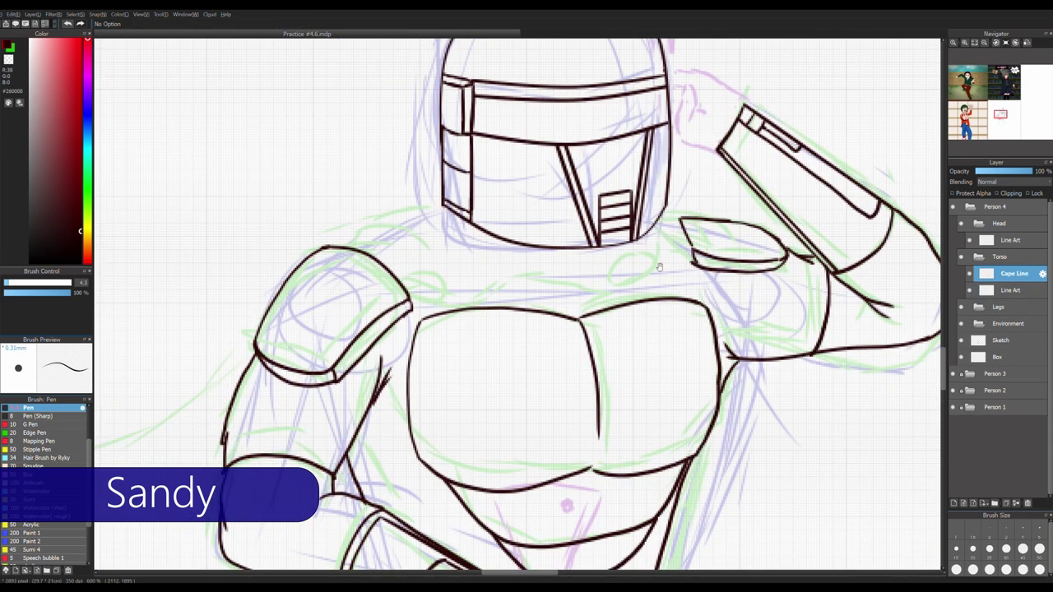
pyautogui.press('p')
pyautogui.moveTo(649, 300); pyautogui.dragTo(689, 298)
pyautogui.moveTo(436, 311)
pyautogui.mouseDown()
pyautogui.moveTo(696, 296)
pyautogui.moveTo(664, 211)
pyautogui.mouseUp()
pyautogui.moveTo(451, 235); pyautogui.dragTo(515, 276)
pyautogui.moveTo(426, 206); pyautogui.dragTo(553, 260)
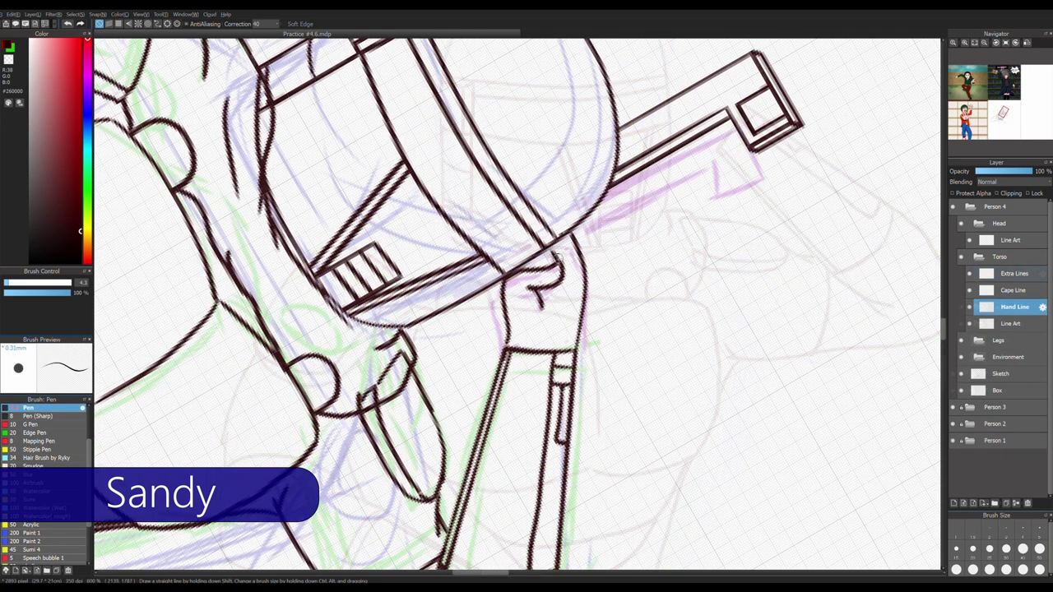
# Ink two curved seams on the Extra Lines layer across the side of the torso, between the lowered arm and the abdomen
pyautogui.scroll(-5, 539, 288)
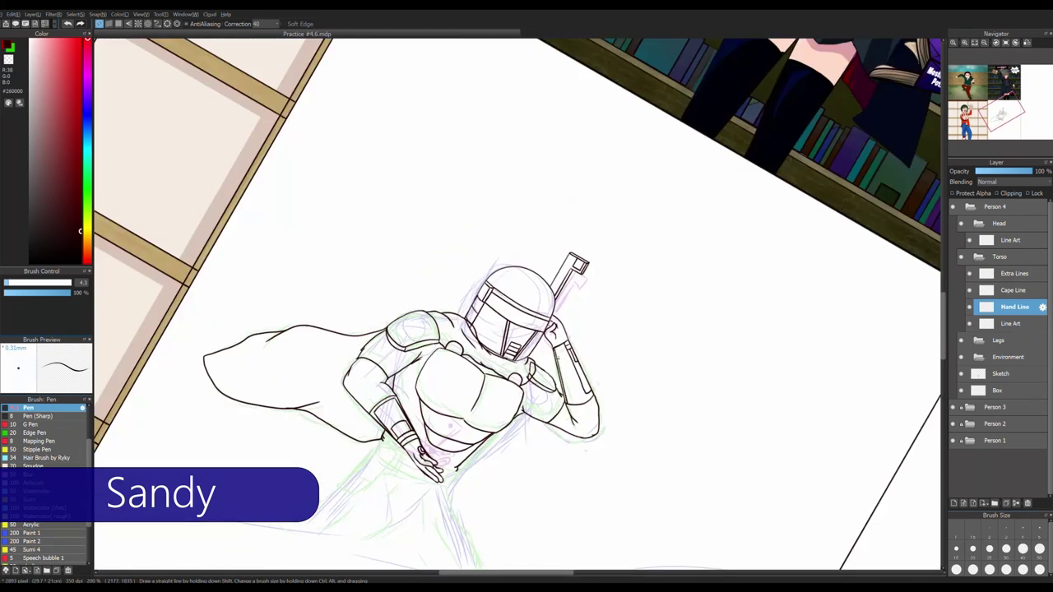
pyautogui.scroll(4, 510, 375)
pyautogui.scroll(4, 510, 375)
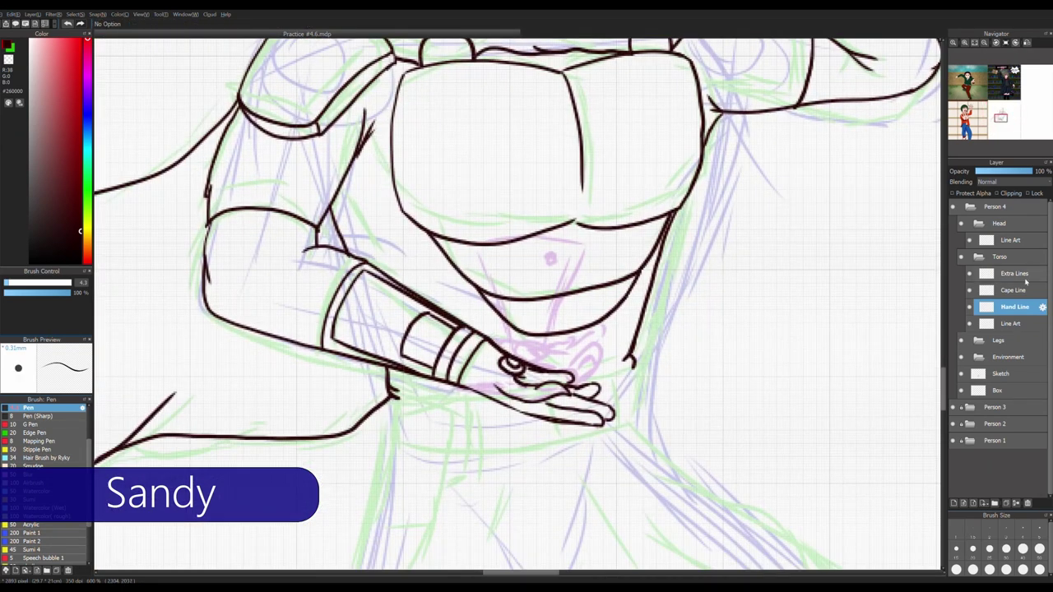
pyautogui.moveTo(327, 215); pyautogui.dragTo(436, 227)
pyautogui.moveTo(389, 287); pyautogui.dragTo(494, 294)
pyautogui.hotkey('ctrl', 'z')
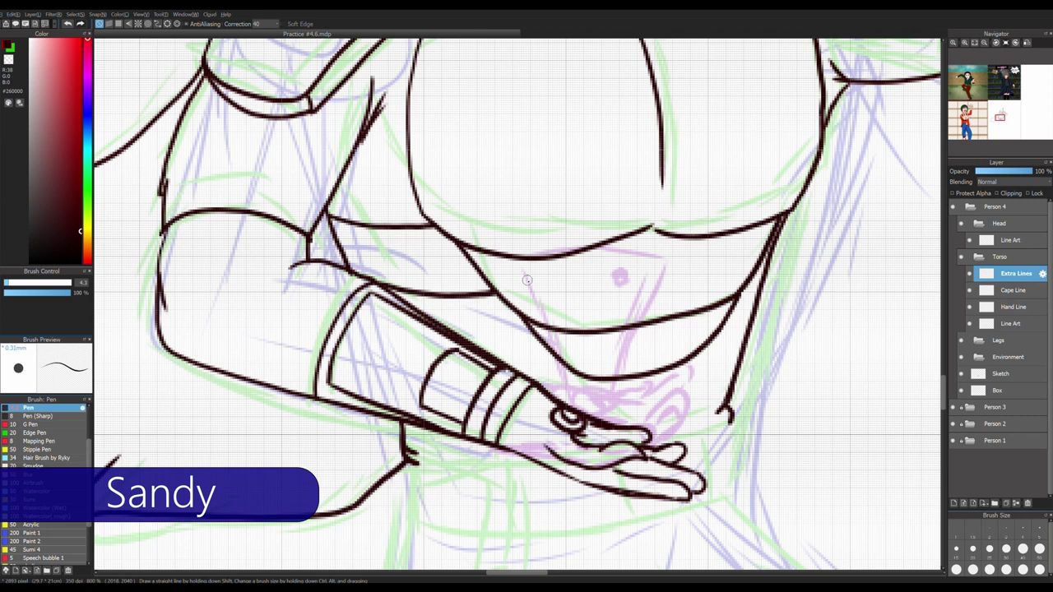
pyautogui.scroll(-5, 621, 275)
pyautogui.scroll(5, 621, 276)
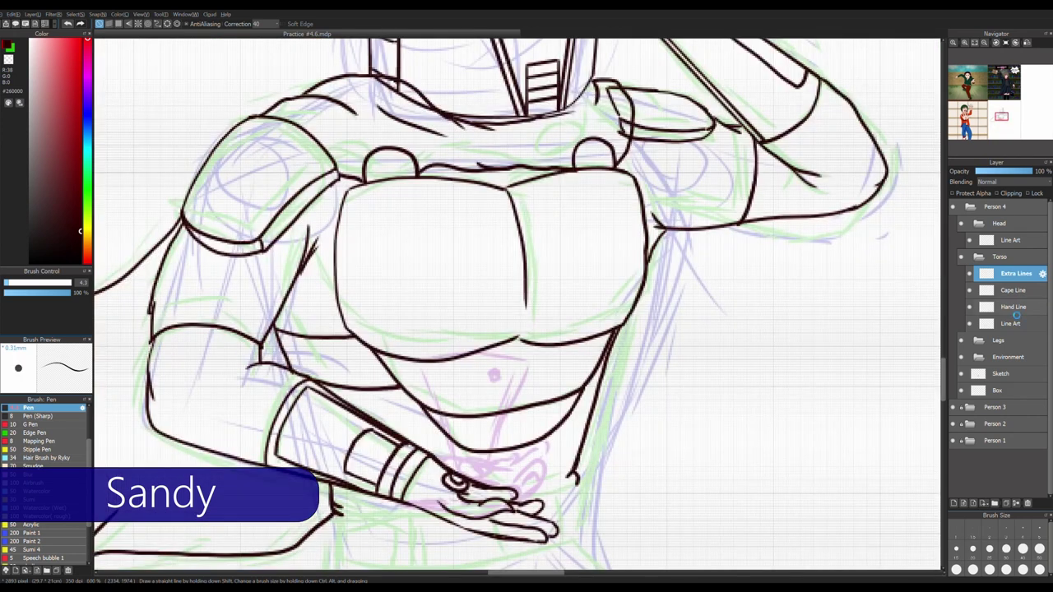
# Add a layer named Line Art in the Legs folder and ink the belt's upper edge behind the hand
pyautogui.click(1012, 323)
pyautogui.scroll(-5, 656, 241)
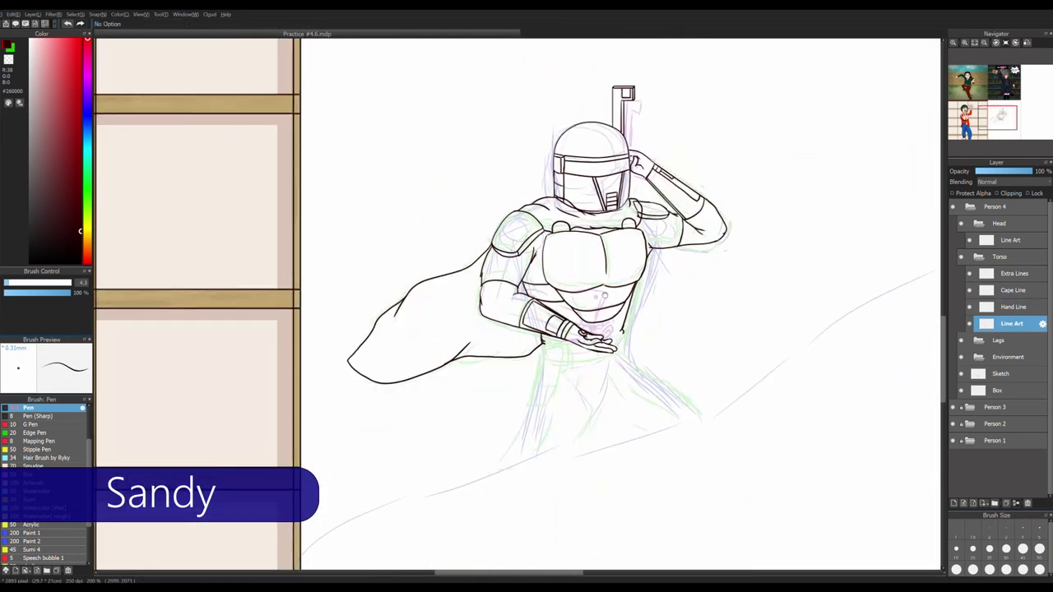
pyautogui.scroll(-1, 655, 241)
pyautogui.hotkey('ctrl', 'shift', 'n')
pyautogui.write('Line Art')
pyautogui.press('Return')
pyautogui.scroll(5, 464, 239)
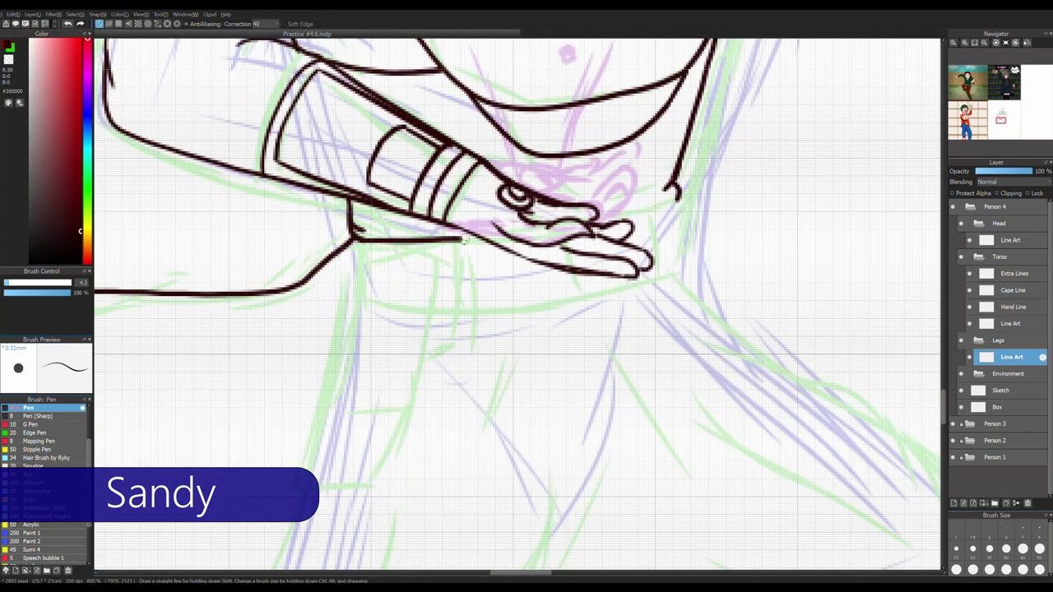
pyautogui.moveTo(463, 240); pyautogui.dragTo(484, 237)
pyautogui.moveTo(609, 219)
pyautogui.mouseDown()
pyautogui.moveTo(681, 194)
pyautogui.moveTo(681, 280)
pyautogui.moveTo(345, 317)
pyautogui.moveTo(350, 238)
pyautogui.mouseUp()
# Ink the belt's lower edge and vertical dividers that split it into segments
pyautogui.moveTo(403, 243); pyautogui.dragTo(403, 317)
pyautogui.moveTo(353, 241); pyautogui.dragTo(372, 280)
pyautogui.moveTo(362, 267)
pyautogui.mouseDown()
pyautogui.moveTo(383, 288)
pyautogui.moveTo(405, 242)
pyautogui.moveTo(467, 318)
pyautogui.mouseUp()
pyautogui.hotkey('ctrl', 'z')
pyautogui.moveTo(535, 260); pyautogui.dragTo(539, 313)
pyautogui.moveTo(606, 275); pyautogui.dragTo(607, 300)
pyautogui.moveTo(658, 219); pyautogui.dragTo(654, 288)
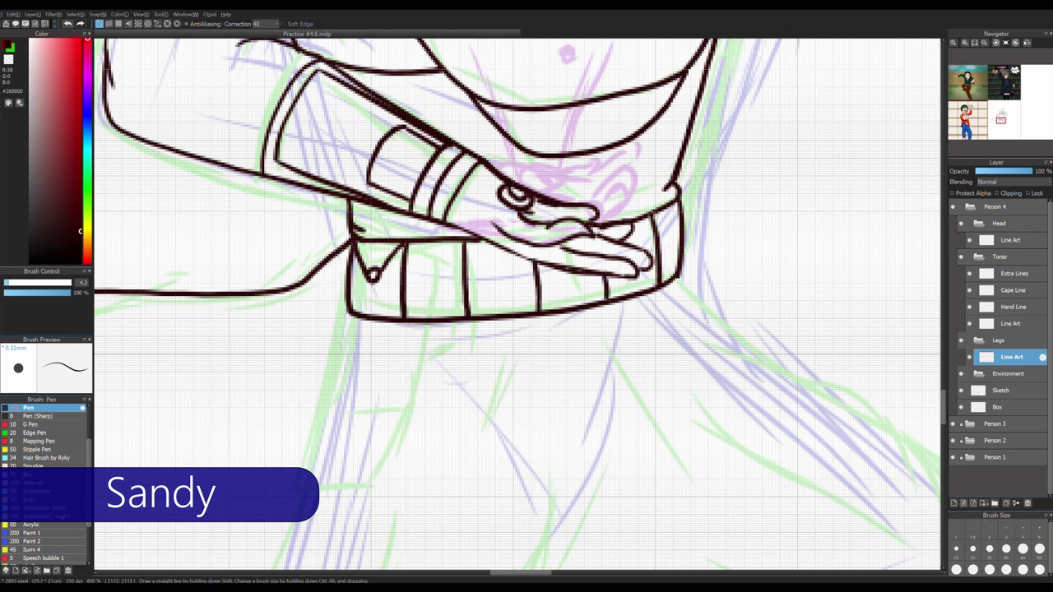
# Ink the belt's diagonal pouch flaps and a row of narrow, round-ended cylinders below the hand
pyautogui.moveTo(403, 244); pyautogui.dragTo(466, 317)
pyautogui.moveTo(486, 240)
pyautogui.mouseDown()
pyautogui.moveTo(484, 315)
pyautogui.moveTo(465, 233)
pyautogui.mouseUp()
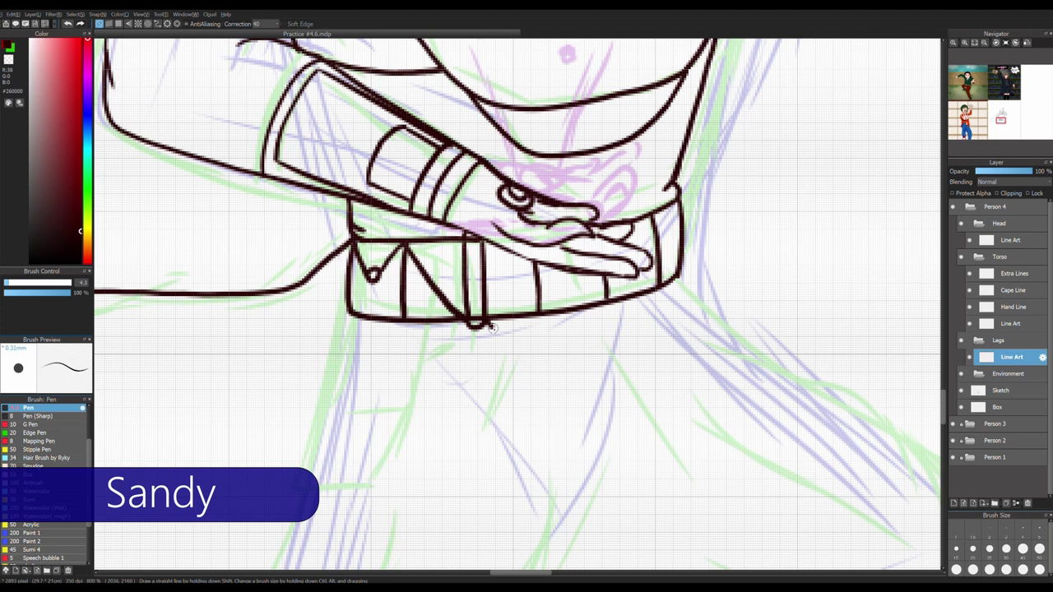
pyautogui.moveTo(482, 318)
pyautogui.mouseDown()
pyautogui.moveTo(523, 328)
pyautogui.moveTo(543, 318)
pyautogui.moveTo(503, 254)
pyautogui.mouseUp()
pyautogui.moveTo(523, 313); pyautogui.dragTo(522, 255)
pyautogui.hotkey('ctrl', 'z')
pyautogui.hotkey('ctrl', 'z')
pyautogui.scroll(2, 497, 312)
pyautogui.moveTo(473, 327); pyautogui.dragTo(592, 323)
pyautogui.moveTo(517, 311)
pyautogui.mouseDown()
pyautogui.moveTo(517, 179)
pyautogui.moveTo(544, 309)
pyautogui.mouseUp()
pyautogui.hotkey('ctrl', 'z')
pyautogui.moveTo(543, 205); pyautogui.dragTo(461, 305)
pyautogui.moveTo(765, 178); pyautogui.dragTo(757, 300)
pyautogui.hotkey('ctrl', 'z')
pyautogui.moveTo(790, 212); pyautogui.dragTo(741, 250)
pyautogui.scroll(-5, 780, 222)
pyautogui.scroll(1, 571, 293)
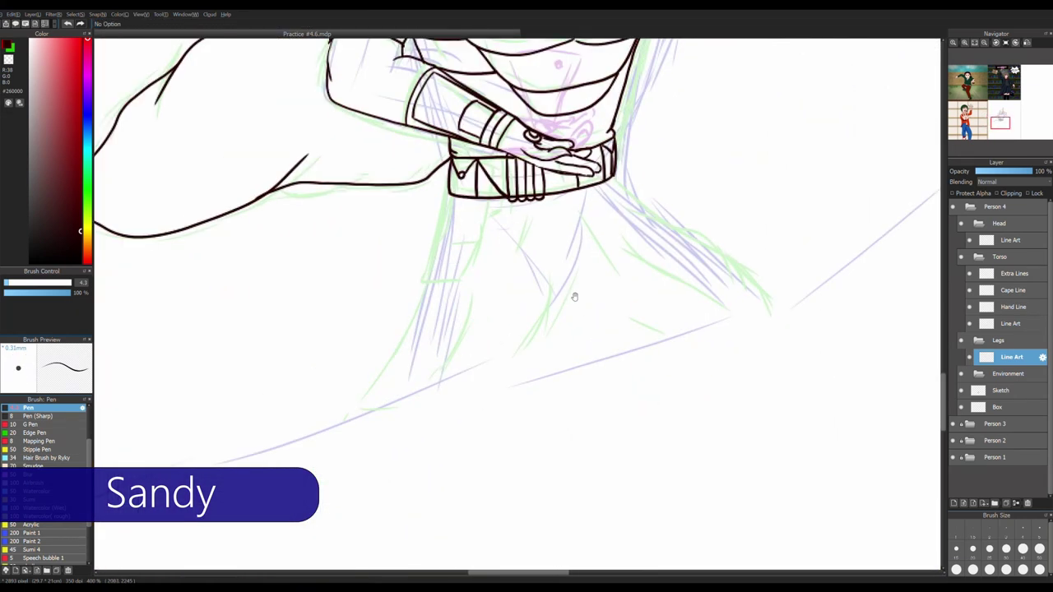
# Draw the flared skirt below the belt with its fold lines and hem on the Legs folder's Line Art layer
pyautogui.moveTo(449, 210); pyautogui.dragTo(476, 411)
pyautogui.hotkey('ctrl', 'z')
pyautogui.moveTo(449, 198)
pyautogui.mouseDown()
pyautogui.moveTo(440, 407)
pyautogui.moveTo(761, 276)
pyautogui.moveTo(615, 177)
pyautogui.mouseUp()
pyautogui.moveTo(613, 218); pyautogui.dragTo(699, 323)
pyautogui.moveTo(591, 341); pyautogui.dragTo(562, 235)
pyautogui.moveTo(519, 367); pyautogui.dragTo(511, 247)
pyautogui.moveTo(437, 406); pyautogui.dragTo(476, 251)
# Add a new layer named Blaster above Line Art in the Legs folder
pyautogui.click(953, 503)
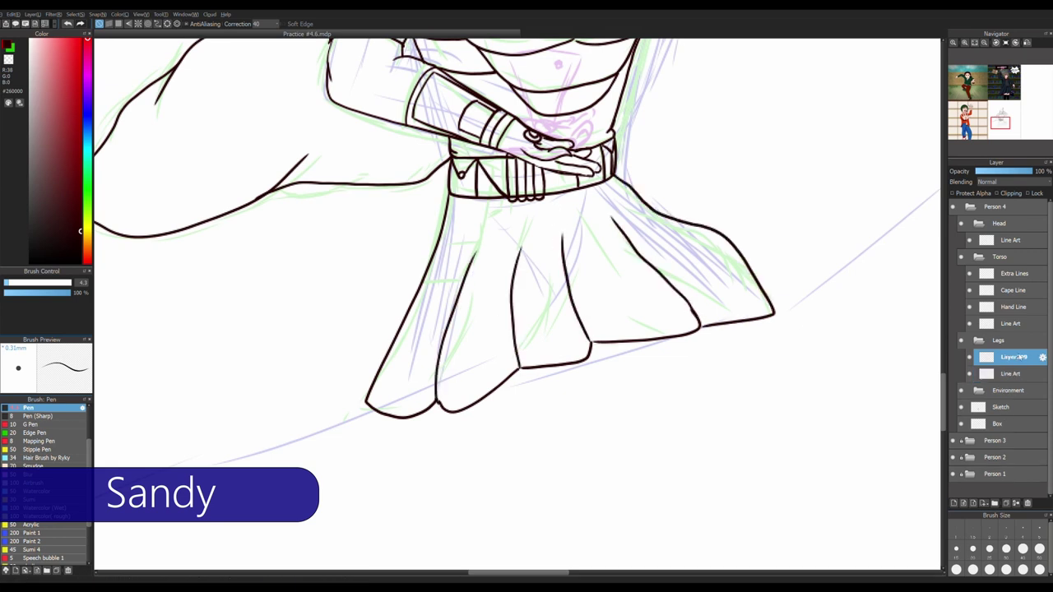
pyautogui.doubleClick(1014, 357)
pyautogui.write('Blaster')
pyautogui.press('Return')
# Draw the outline of a blaster holster hanging from the belt beside the skirt, with its straps and open tube end
pyautogui.scroll(3, 494, 247)
pyautogui.moveTo(568, 181); pyautogui.dragTo(415, 310)
pyautogui.moveTo(448, 197)
pyautogui.mouseDown()
pyautogui.moveTo(470, 252)
pyautogui.moveTo(436, 247)
pyautogui.moveTo(314, 380)
pyautogui.moveTo(354, 425)
pyautogui.moveTo(449, 198)
pyautogui.moveTo(402, 240)
pyautogui.mouseUp()
pyautogui.moveTo(531, 191); pyautogui.dragTo(487, 213)
pyautogui.scroll(2, 432, 260)
pyautogui.moveTo(436, 255); pyautogui.dragTo(461, 257)
pyautogui.scroll(-5, 449, 257)
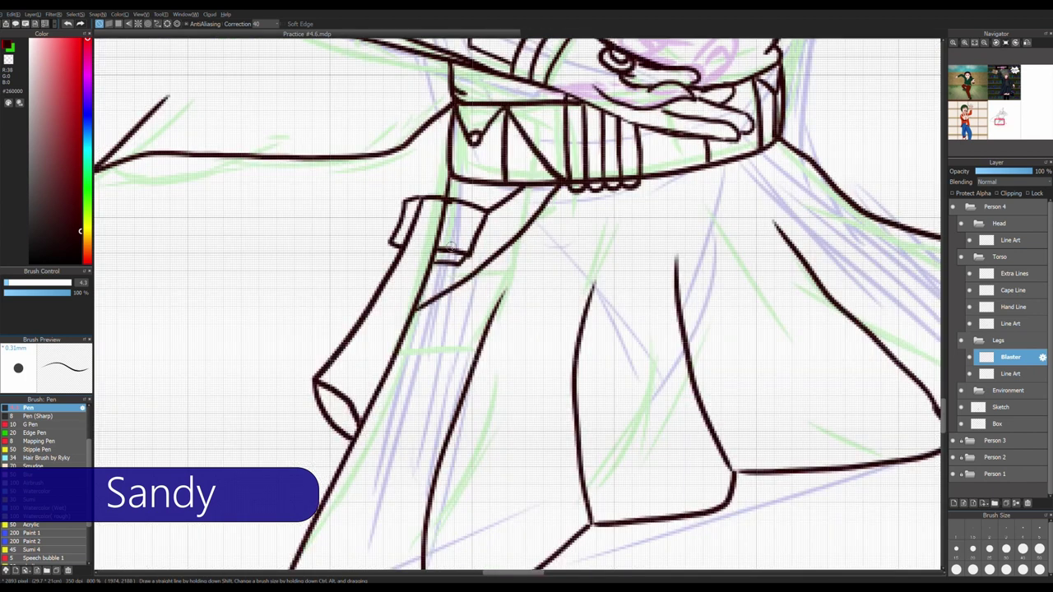
pyautogui.scroll(4, 463, 257)
pyautogui.scroll(-5, 463, 256)
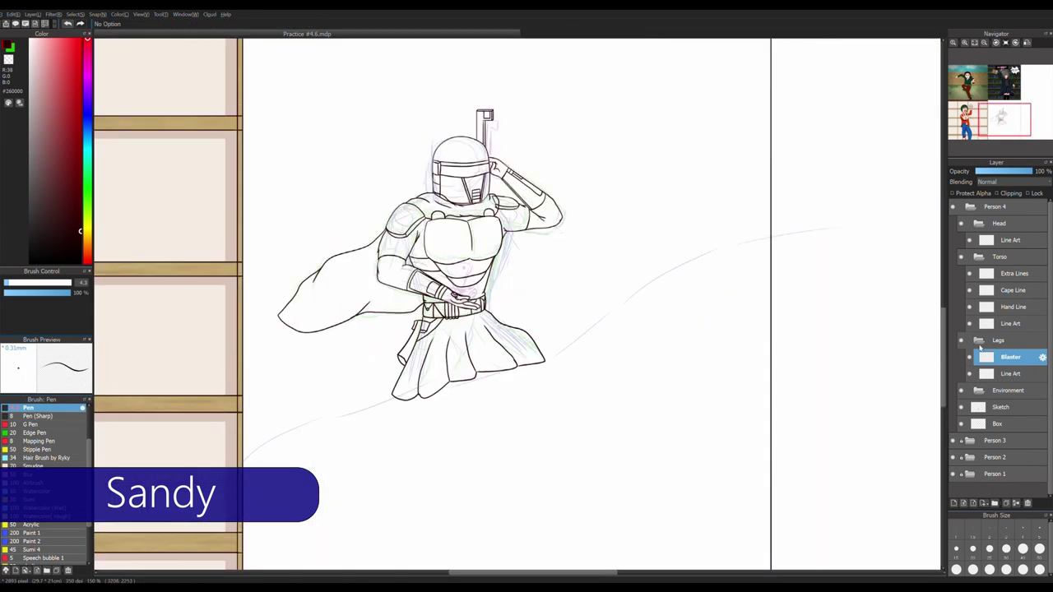
# Undo the skirt's hem strokes on the Legs Line Art layer, extend the outer edge, and redraw the hem with straight segments
pyautogui.click(1010, 374)
pyautogui.scroll(3, 401, 387)
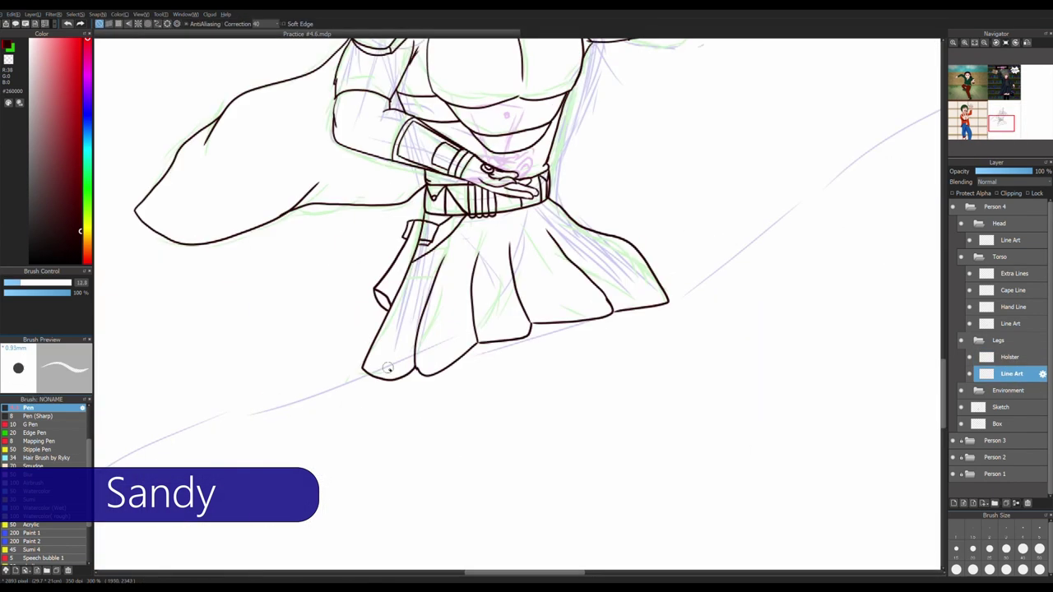
pyautogui.hotkey('ctrl', 'z')
pyautogui.hotkey('ctrl', 'z')
pyautogui.moveTo(354, 360); pyautogui.dragTo(330, 398)
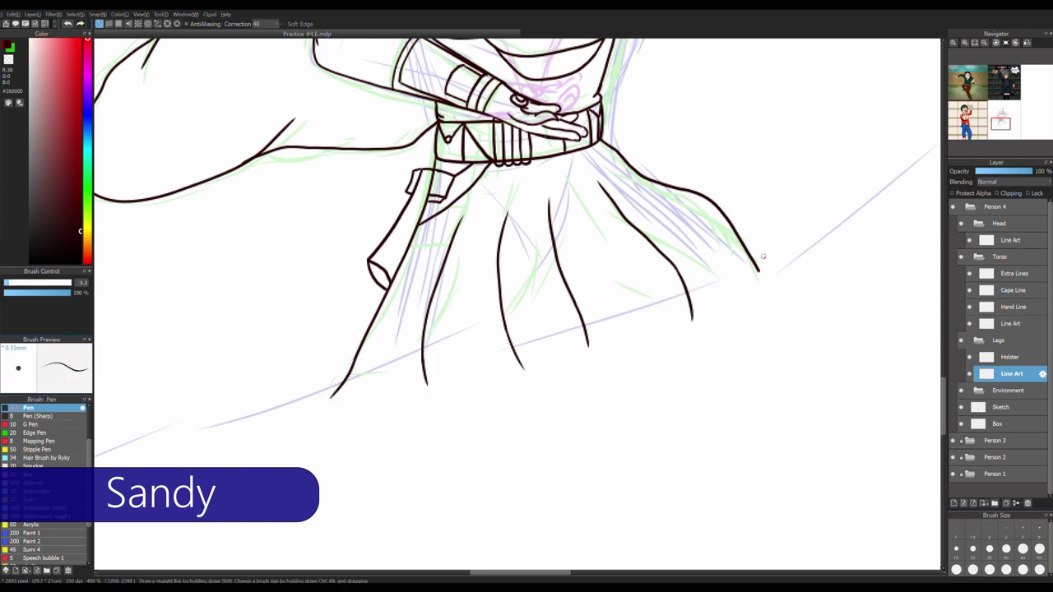
pyautogui.keyDown('shift'); pyautogui.click(605, 349); pyautogui.keyUp('shift')
pyautogui.keyDown('shift'); pyautogui.click(774, 300); pyautogui.keyUp('shift')
pyautogui.scroll(-5, 774, 300)
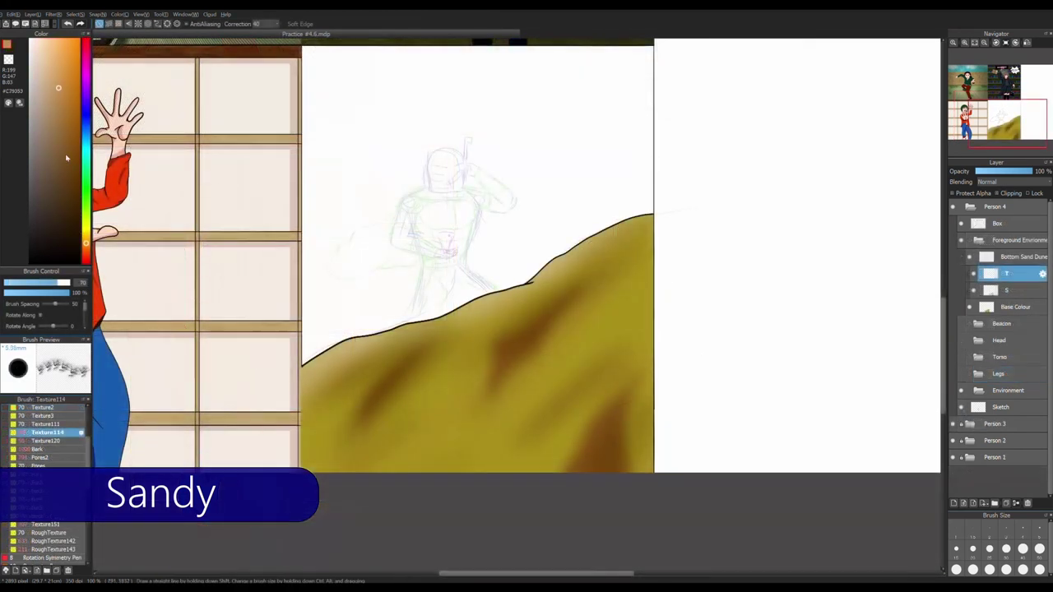
# Paint light sand highlights along the dune's crest and orange texture over its slope with the Texture120 brush on layer T
pyautogui.click(45, 415)
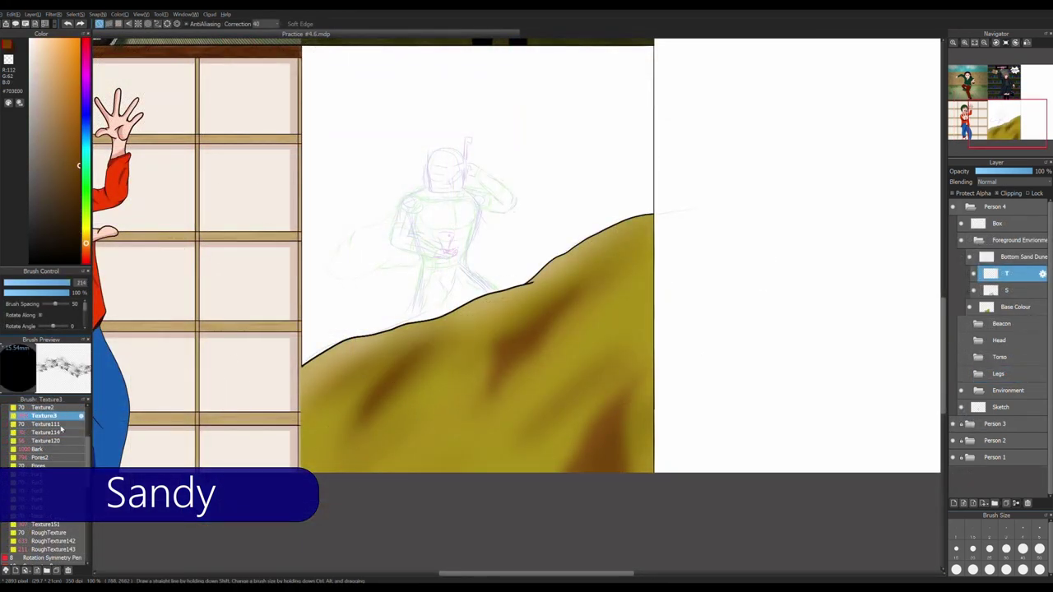
pyautogui.press('Down')
pyautogui.press('Down')
pyautogui.press('Down')
pyautogui.moveTo(155, 351)
pyautogui.mouseDown()
pyautogui.moveTo(345, 362)
pyautogui.moveTo(450, 349)
pyautogui.mouseUp()
pyautogui.moveTo(609, 465)
pyautogui.mouseDown()
pyautogui.moveTo(613, 403)
pyautogui.moveTo(494, 345)
pyautogui.moveTo(362, 428)
pyautogui.moveTo(346, 371)
pyautogui.moveTo(625, 235)
pyautogui.mouseUp()
pyautogui.moveTo(321, 363); pyautogui.dragTo(576, 288)
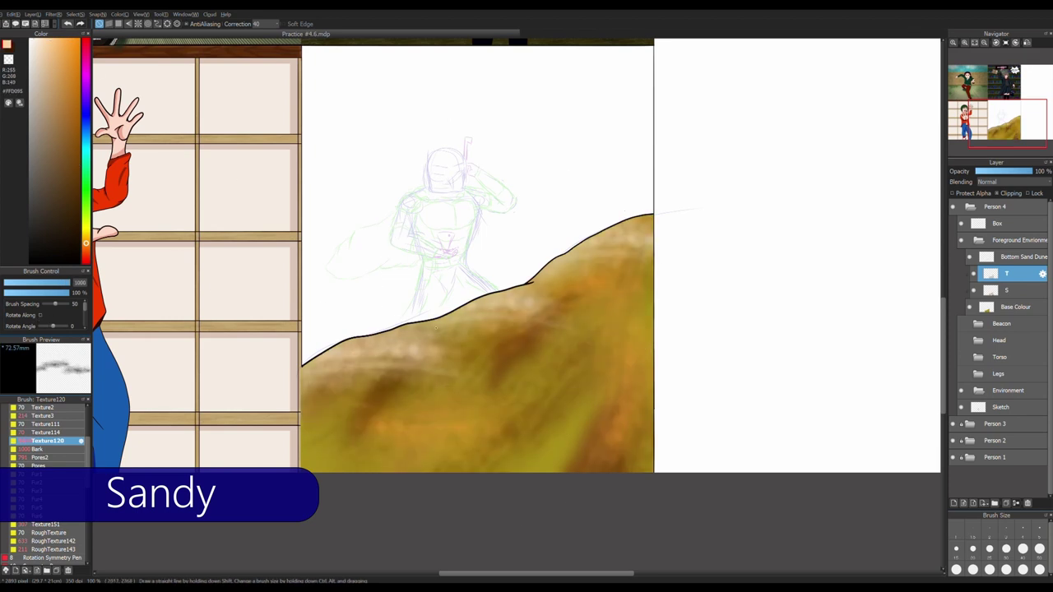
# Darken the dune's lower slope with dark brown Texture120 strokes, and undo the last two strokes
pyautogui.moveTo(650, 362); pyautogui.dragTo(535, 469)
pyautogui.moveTo(491, 395); pyautogui.dragTo(305, 469)
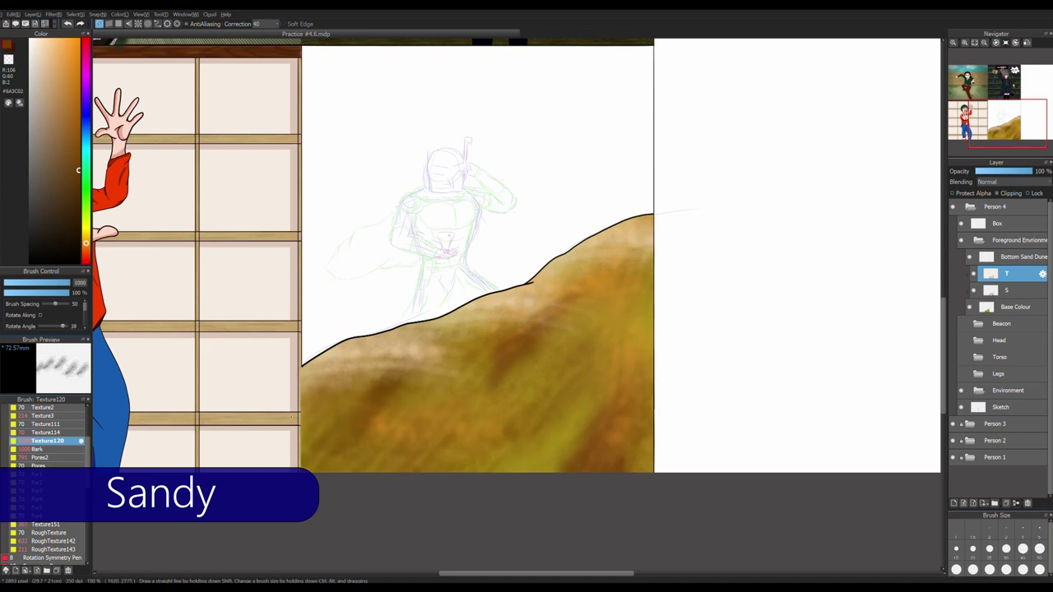
pyautogui.moveTo(591, 342)
pyautogui.mouseDown()
pyautogui.moveTo(453, 470)
pyautogui.moveTo(395, 469)
pyautogui.mouseUp()
pyautogui.moveTo(650, 420); pyautogui.dragTo(305, 469)
pyautogui.moveTo(510, 428); pyautogui.dragTo(444, 473)
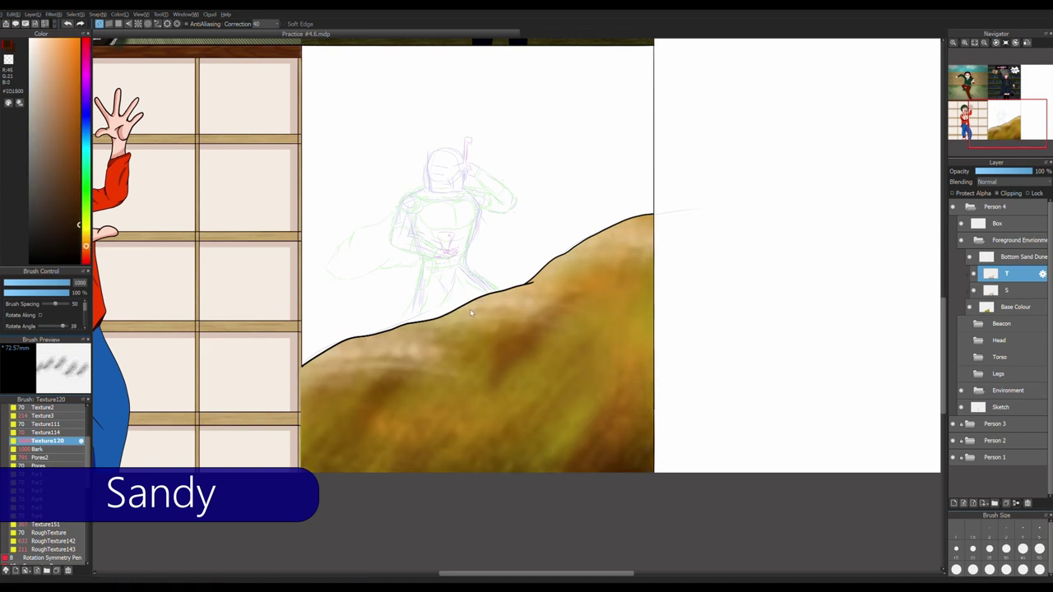
pyautogui.hotkey('ctrl', 'z')
pyautogui.hotkey('ctrl', 'z')
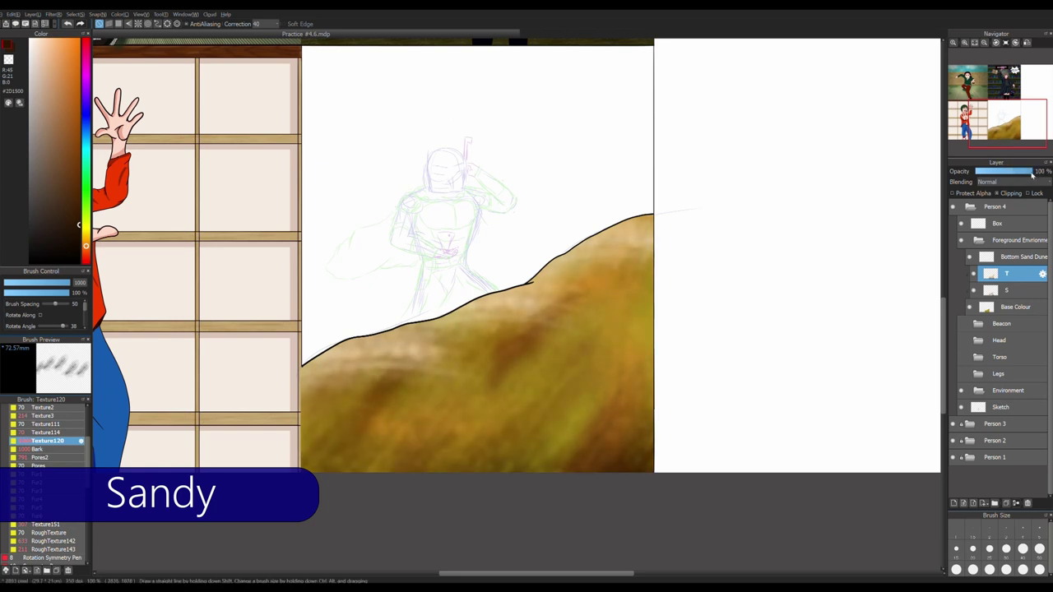
# Try erasing the dune's black outline on the Bottom Sand Dune layer
pyautogui.click(1020, 256)
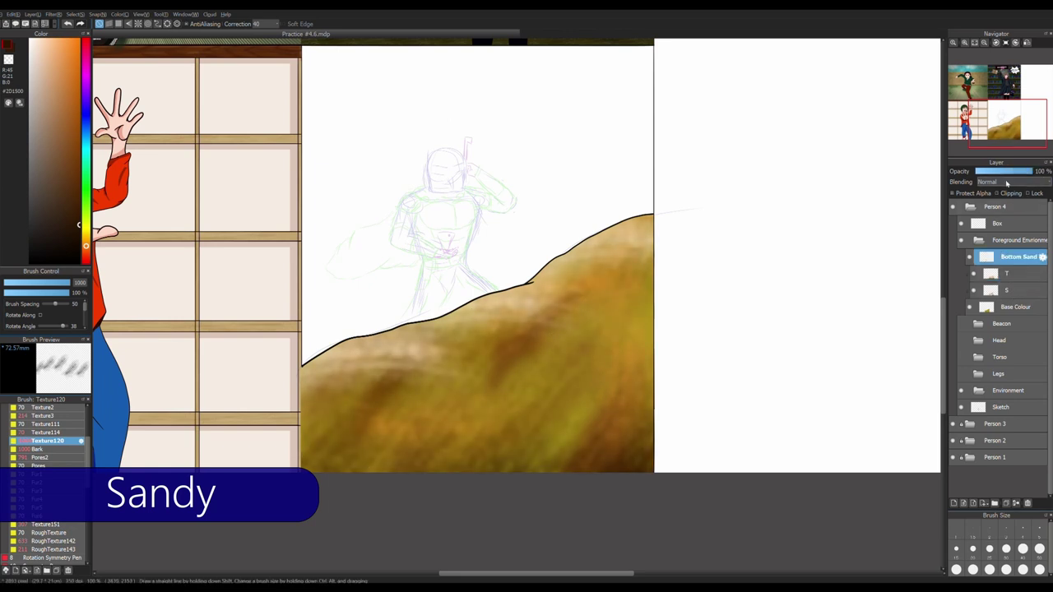
pyautogui.press('e')
pyautogui.scroll(5, 258, 380)
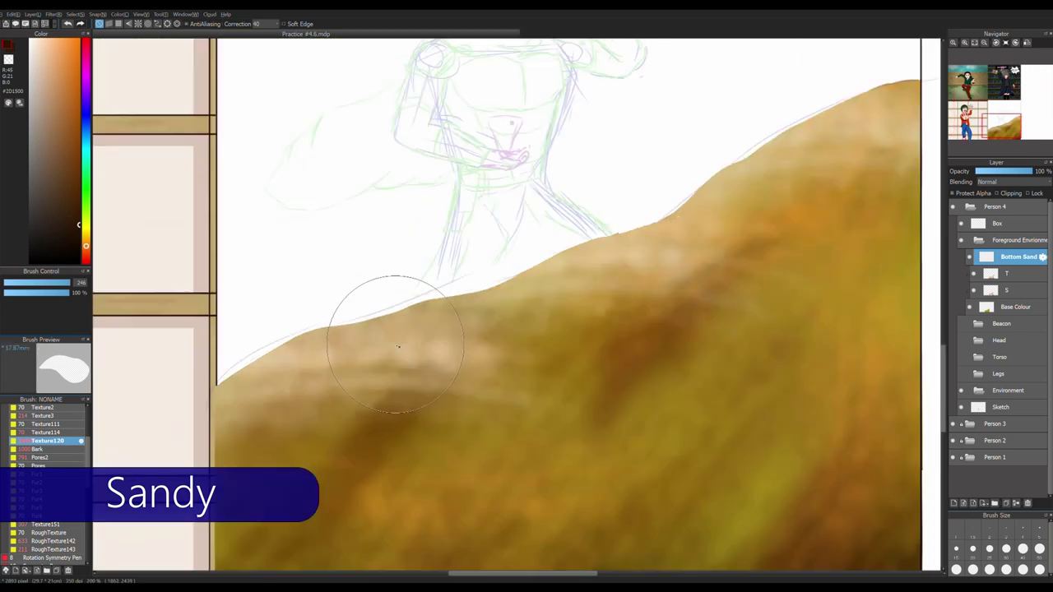
pyautogui.press('b')
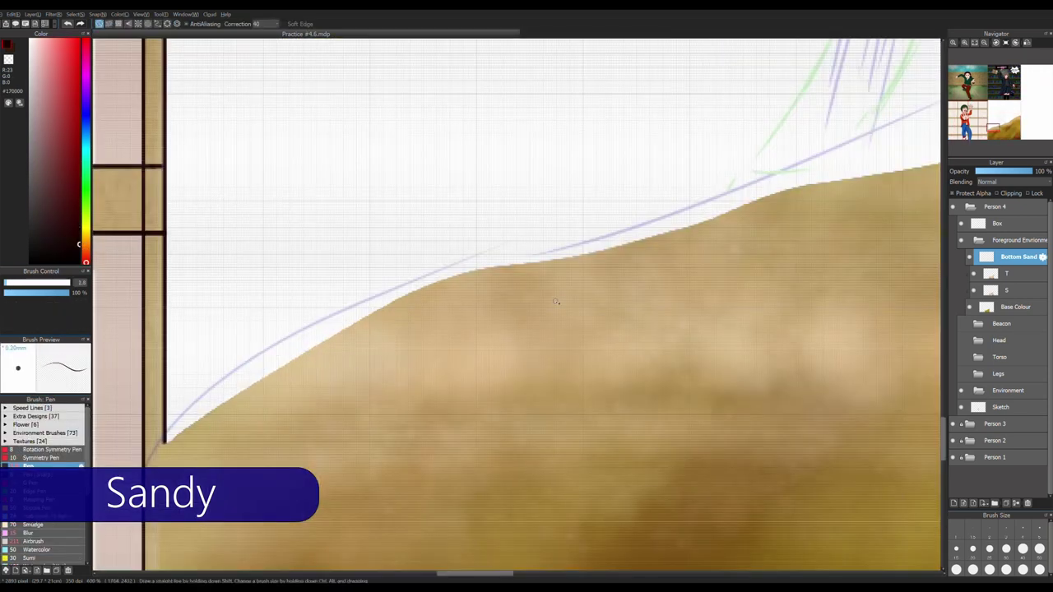
pyautogui.scroll(-5, 428, 366)
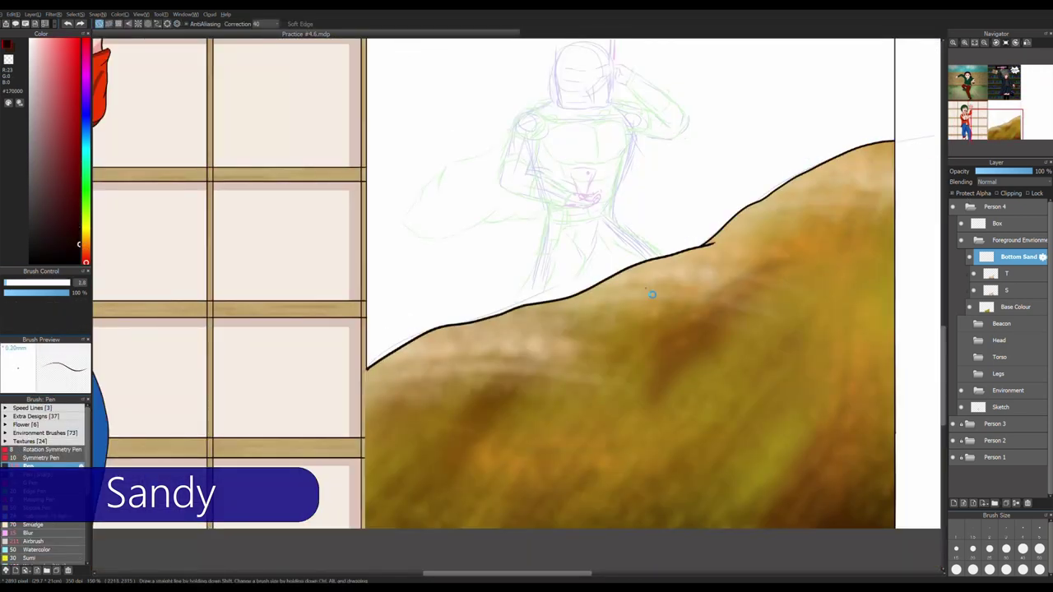
# Try rotating the dune's outline with a transform to fit the crest
pyautogui.hotkey('ctrl', 't')
pyautogui.moveTo(620, 137); pyautogui.dragTo(938, 247)
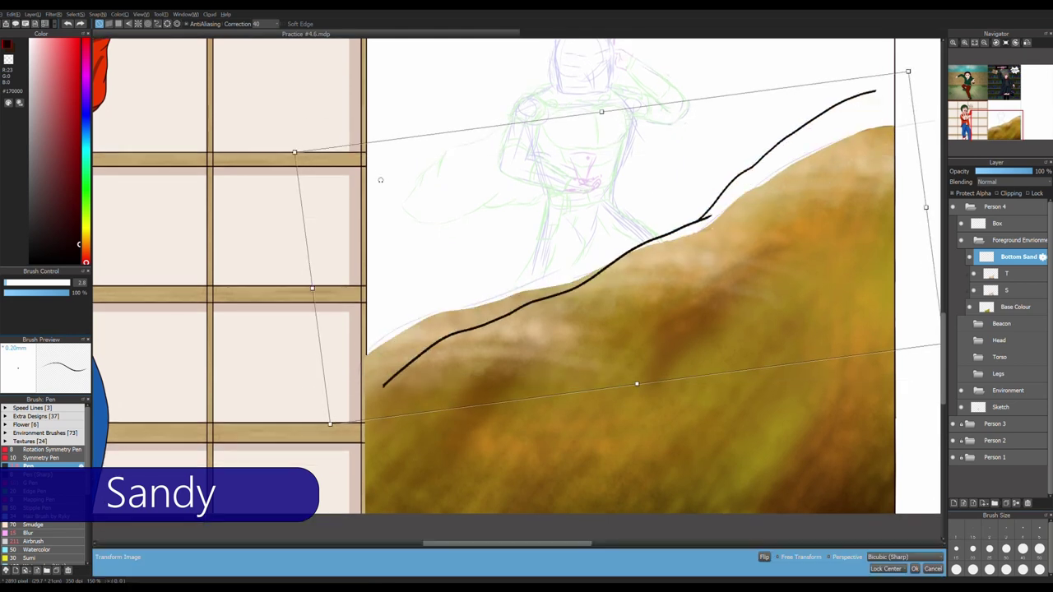
pyautogui.press('Return')
# Move Layer238 below the foreground Base Colour layer and airbrush a soft light brown edge along the dune's crest
pyautogui.scroll(2, 478, 393)
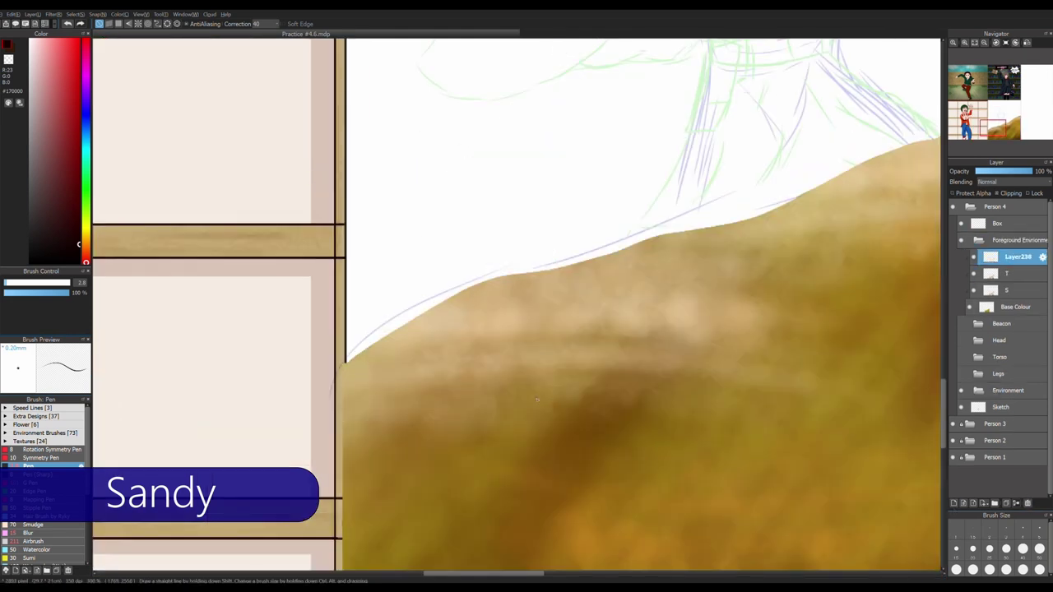
pyautogui.scroll(-1, 478, 393)
pyautogui.moveTo(1018, 256); pyautogui.dragTo(1015, 307)
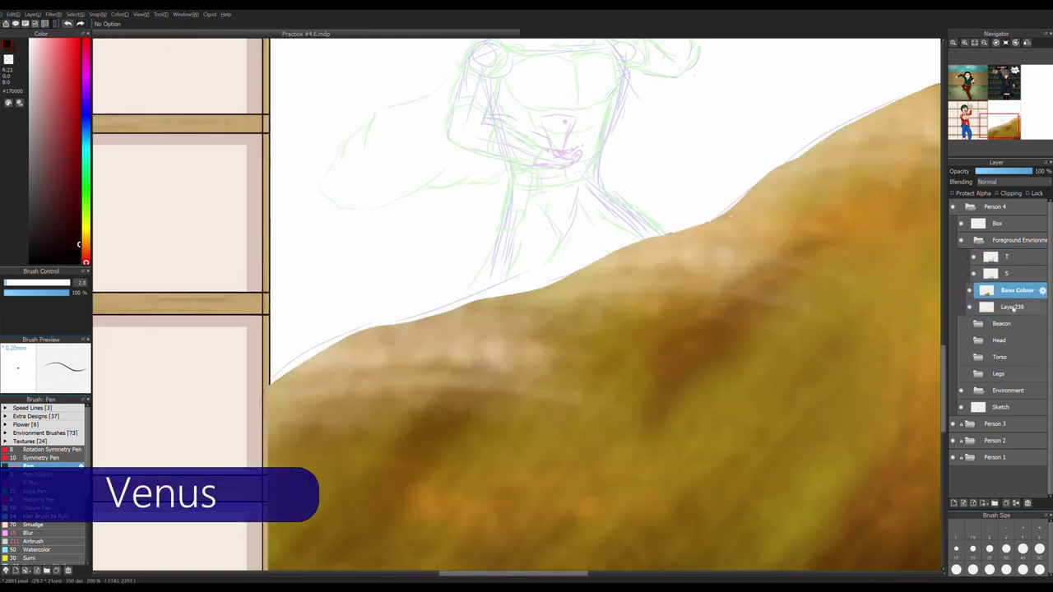
pyautogui.click(71, 172)
pyautogui.click(34, 541)
pyautogui.moveTo(272, 382)
pyautogui.mouseDown()
pyautogui.moveTo(477, 284)
pyautogui.moveTo(683, 214)
pyautogui.mouseUp()
pyautogui.scroll(-2, 683, 214)
pyautogui.moveTo(510, 317); pyautogui.dragTo(704, 223)
pyautogui.scroll(2, 729, 282)
pyautogui.scroll(-2, 470, 360)
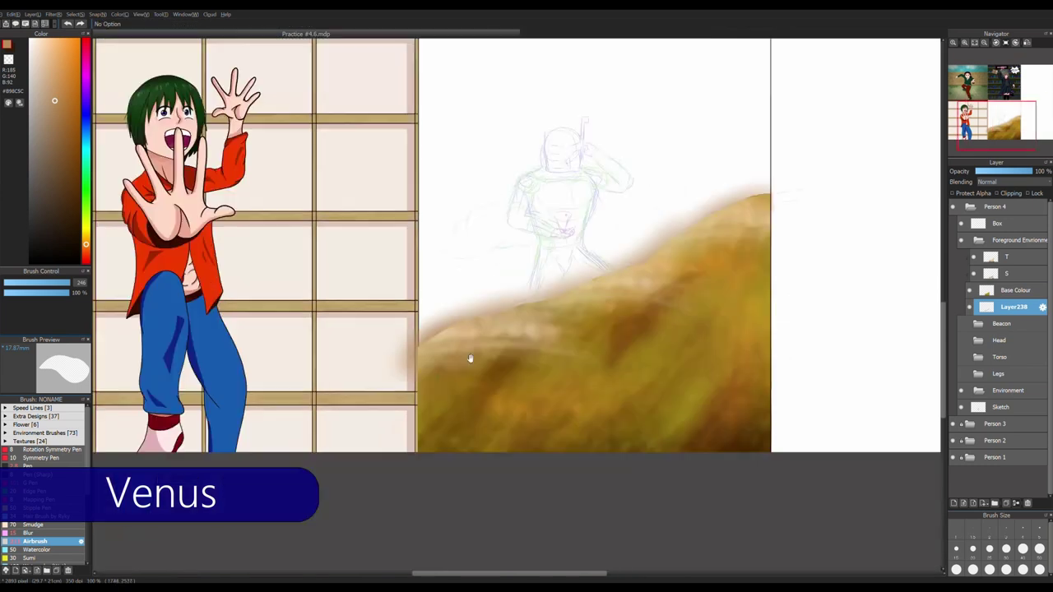
pyautogui.scroll(2, 340, 282)
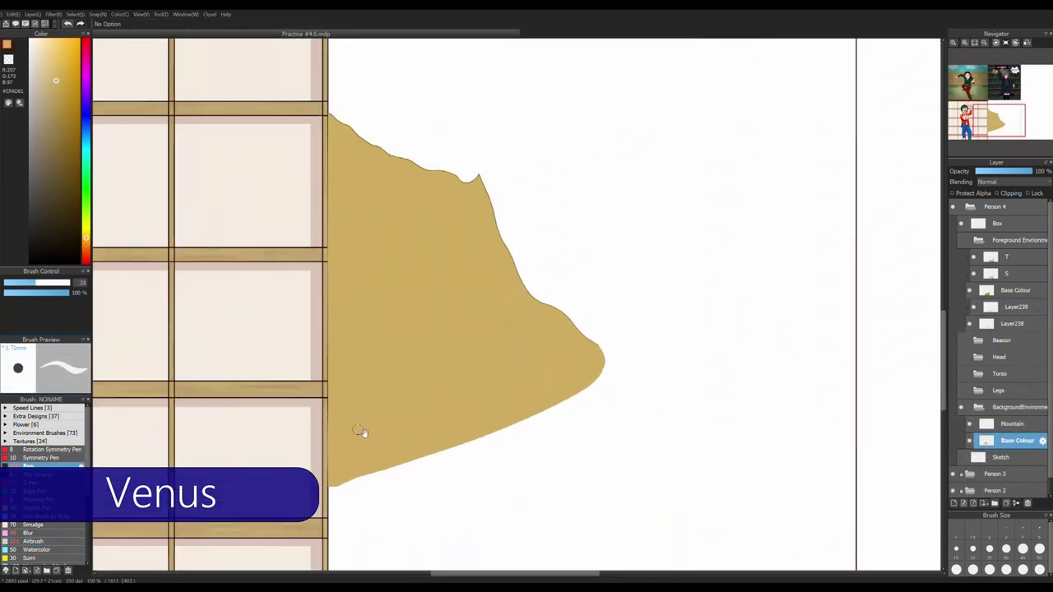
# Add a clipped layer over the mountain's Base Colour, shade it with a linear orange-brown gradient, and lower the layer's opacity
pyautogui.click(953, 502)
pyautogui.click(86, 244)
pyautogui.press('g')
pyautogui.moveTo(368, 370); pyautogui.dragTo(368, 311)
pyautogui.click(1005, 172)
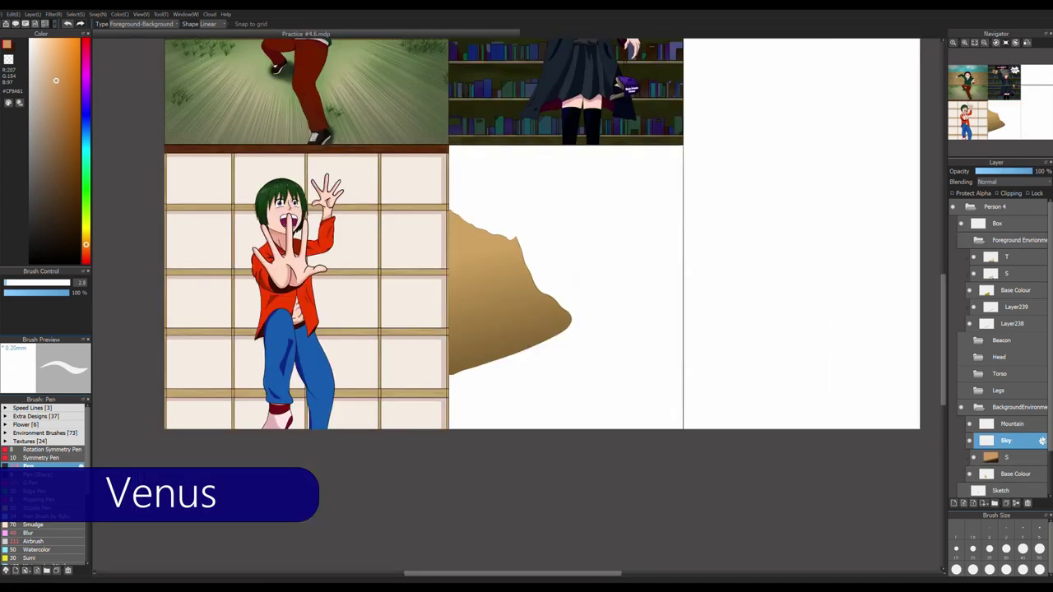
# Draw the horizon edge from the mountain's tip on the Sky layer and fill the sky with teal #66ABB6
pyautogui.scroll(3, 611, 300)
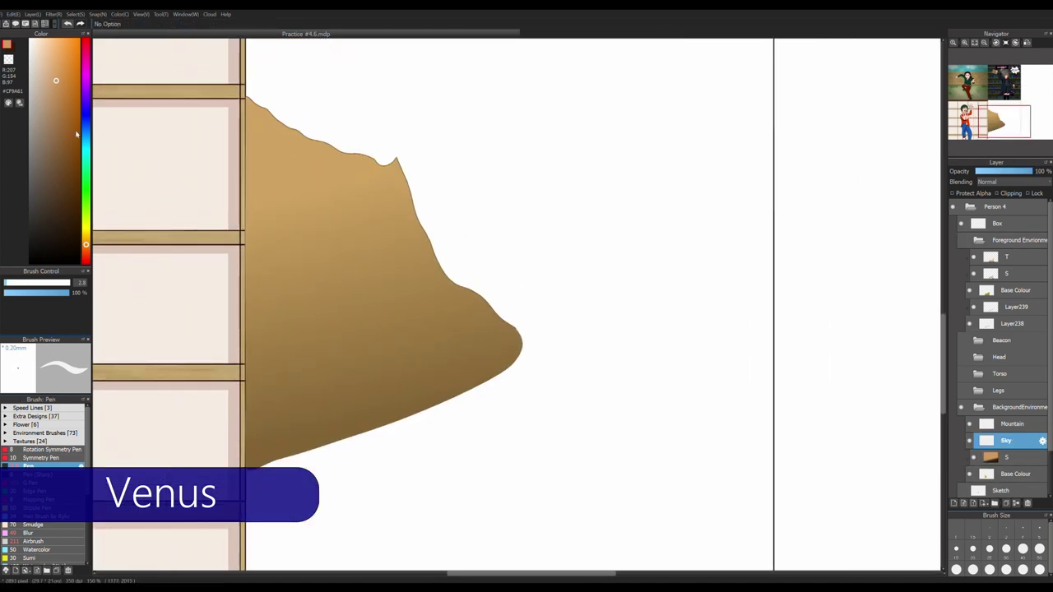
pyautogui.click(85, 147)
pyautogui.press('b')
pyautogui.moveTo(523, 339); pyautogui.dragTo(543, 357)
pyautogui.scroll(3, 772, 349)
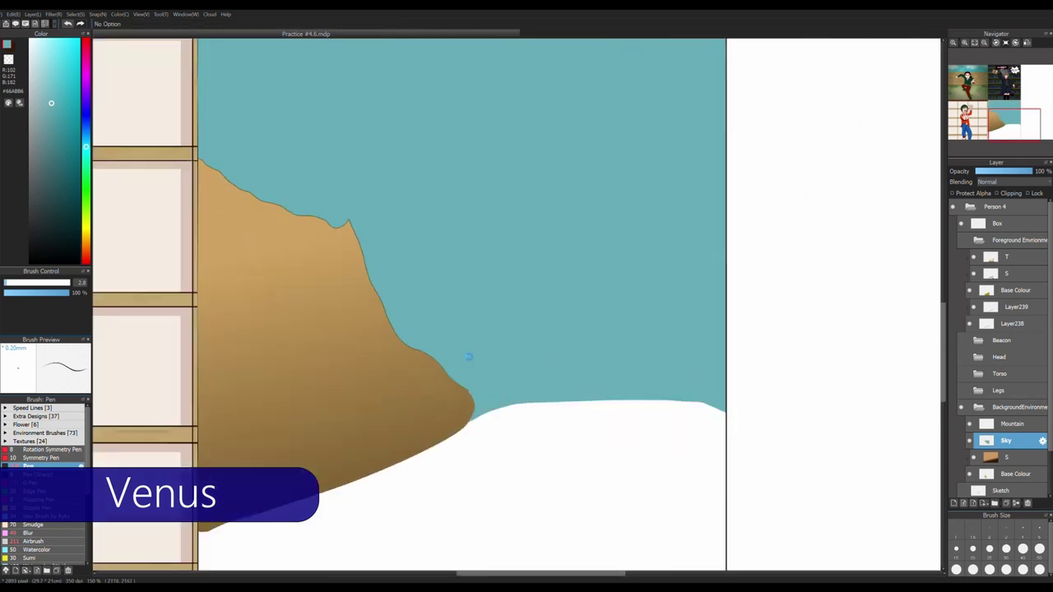
pyautogui.scroll(3, 330, 186)
pyautogui.scroll(2, 330, 186)
pyautogui.scroll(2, 330, 186)
pyautogui.press('g')
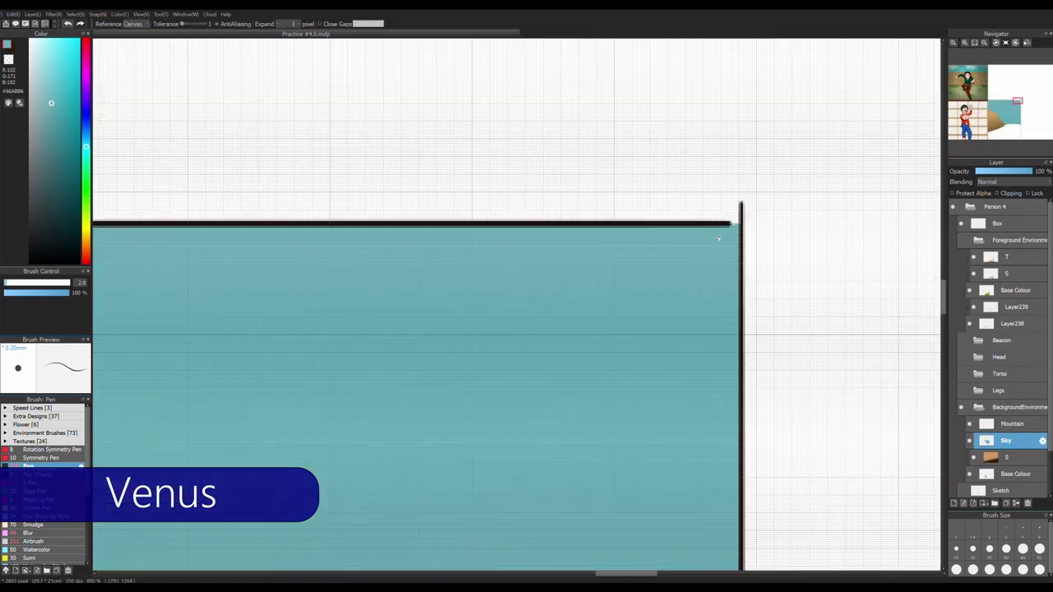
pyautogui.scroll(2, 650, 317)
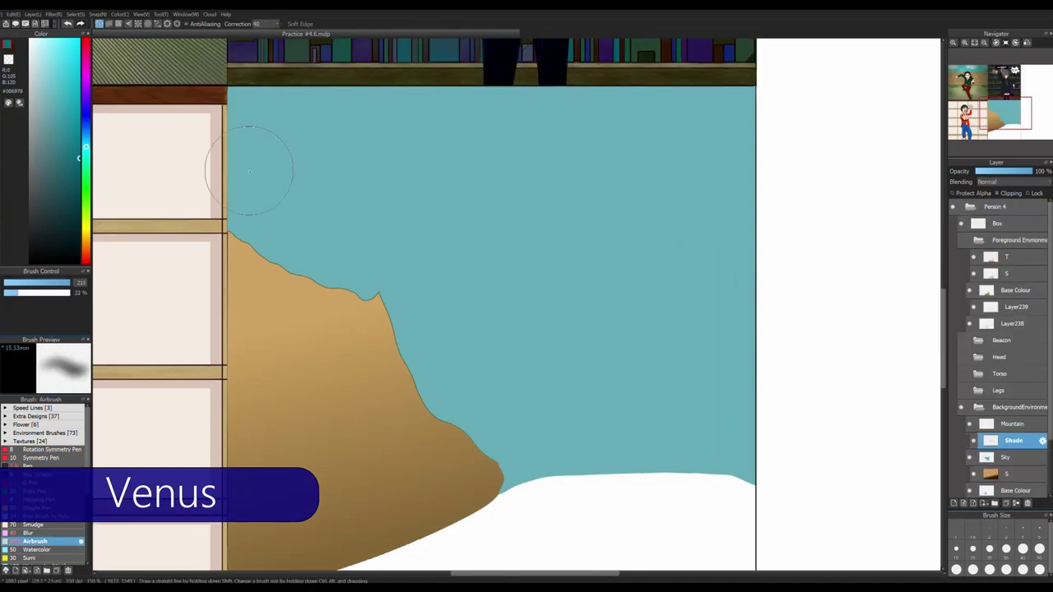
# Airbrush darker and brighter blue streaks across the sky on the clipped Shade layer at 22% brush opacity
pyautogui.moveTo(258, 165)
pyautogui.mouseDown()
pyautogui.moveTo(755, 285)
pyautogui.moveTo(775, 388)
pyautogui.moveTo(451, 371)
pyautogui.mouseUp()
pyautogui.keyDown('alt'); pyautogui.click(469, 290); pyautogui.keyUp('alt')
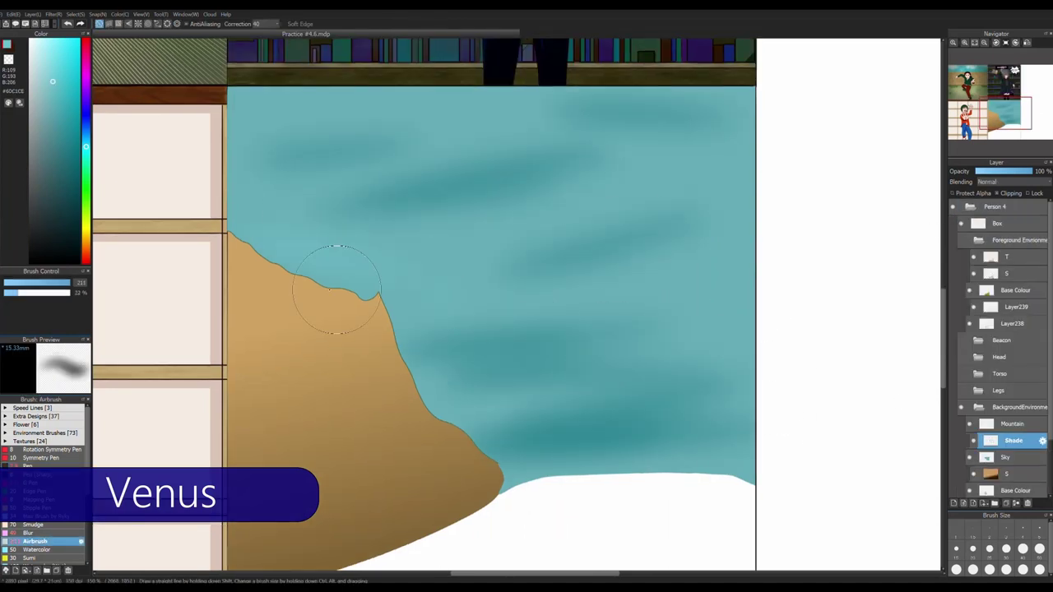
pyautogui.moveTo(514, 102); pyautogui.dragTo(375, 295)
pyautogui.moveTo(700, 460)
pyautogui.mouseDown()
pyautogui.moveTo(461, 370)
pyautogui.moveTo(724, 292)
pyautogui.moveTo(623, 423)
pyautogui.mouseUp()
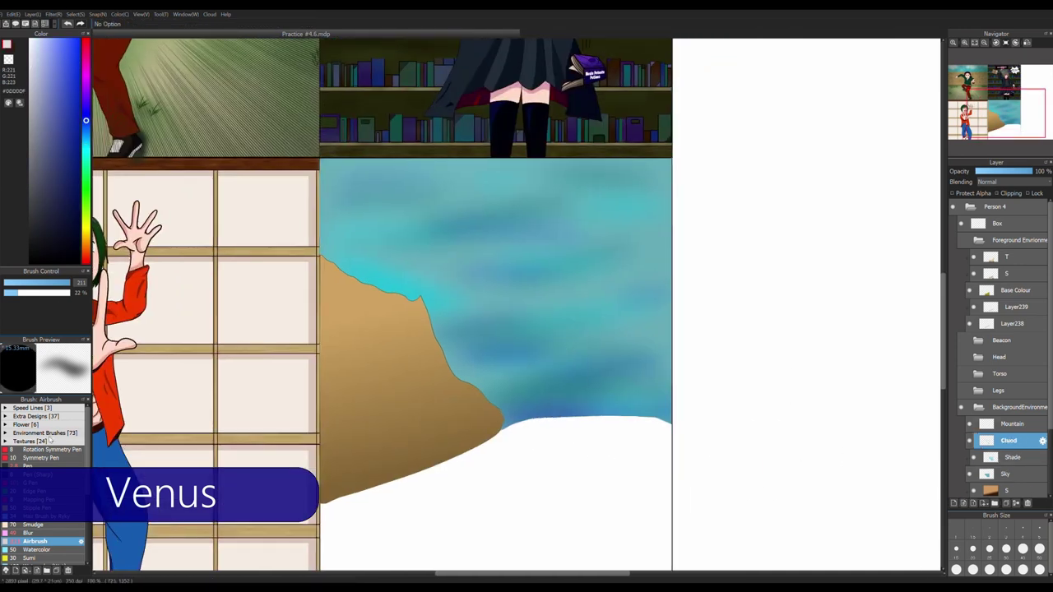
# Paint three soft white clouds in the sky with the Cloud 2 brush at size 313
pyautogui.scroll(-5, 45, 461)
pyautogui.click(37, 513)
pyautogui.moveTo(61, 284); pyautogui.dragTo(70, 283)
pyautogui.moveTo(346, 181)
pyautogui.mouseDown()
pyautogui.moveTo(387, 200)
pyautogui.moveTo(305, 207)
pyautogui.mouseUp()
pyautogui.moveTo(502, 197); pyautogui.dragTo(557, 206)
pyautogui.moveTo(626, 231); pyautogui.dragTo(587, 346)
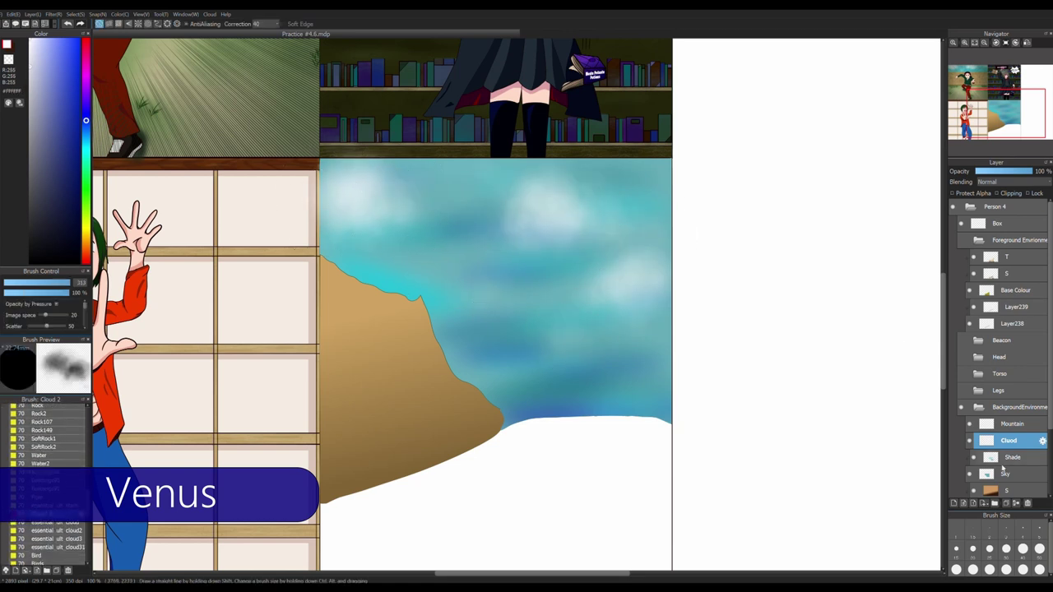
# Add a clipped layer above the mountain's S layer and airbrush brown #985B00 shading over the mountain
pyautogui.click(1004, 461)
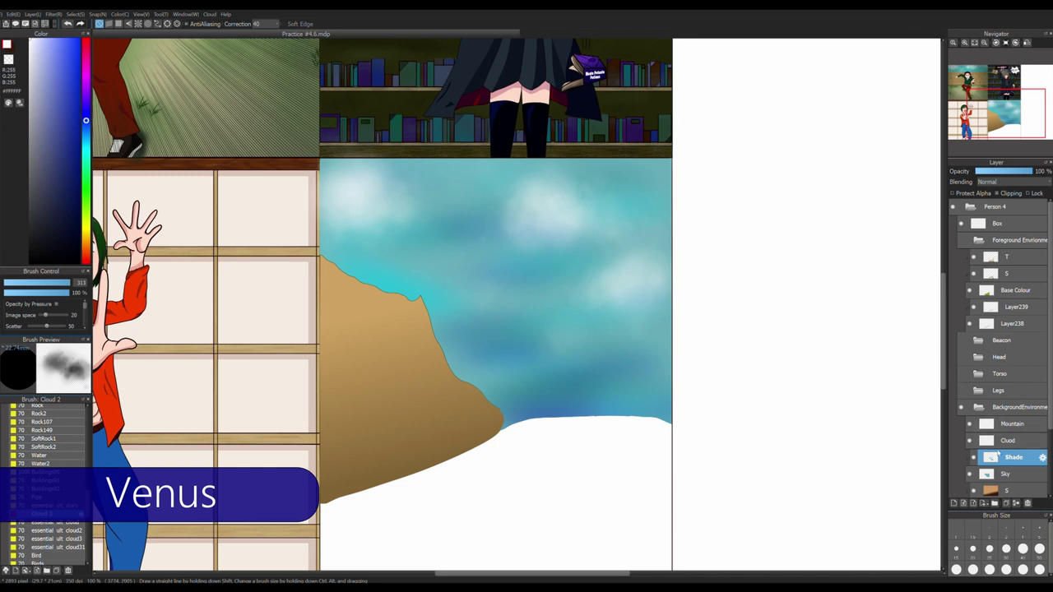
pyautogui.hotkey('ctrl', 'shift', 'n')
pyautogui.scroll(5, 49, 444)
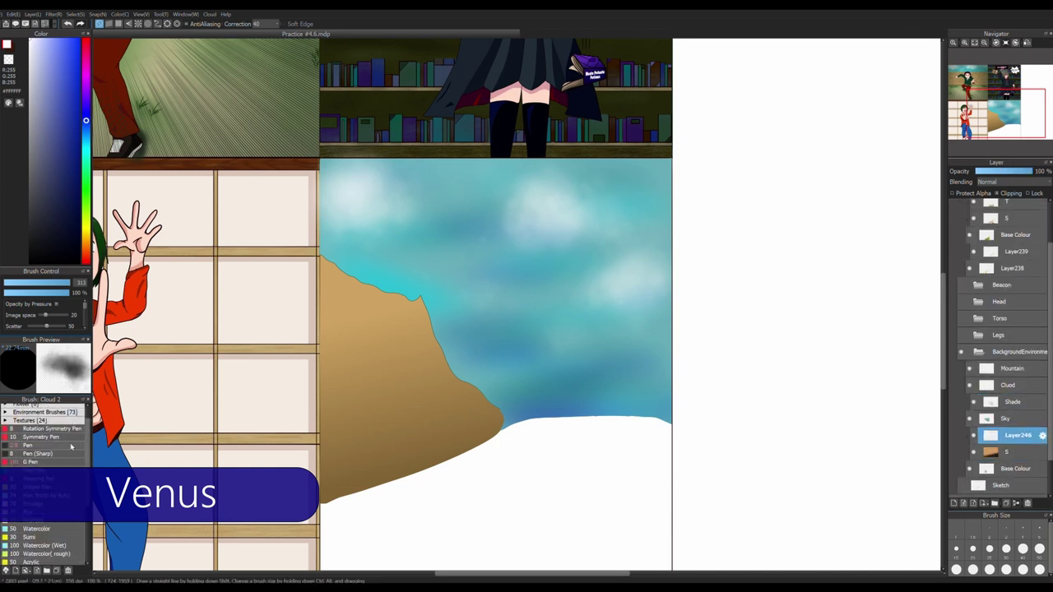
pyautogui.click(41, 521)
pyautogui.click(86, 241)
pyautogui.click(41, 85)
pyautogui.click(79, 129)
pyautogui.moveTo(333, 477)
pyautogui.mouseDown()
pyautogui.moveTo(337, 346)
pyautogui.moveTo(411, 321)
pyautogui.moveTo(375, 367)
pyautogui.mouseUp()
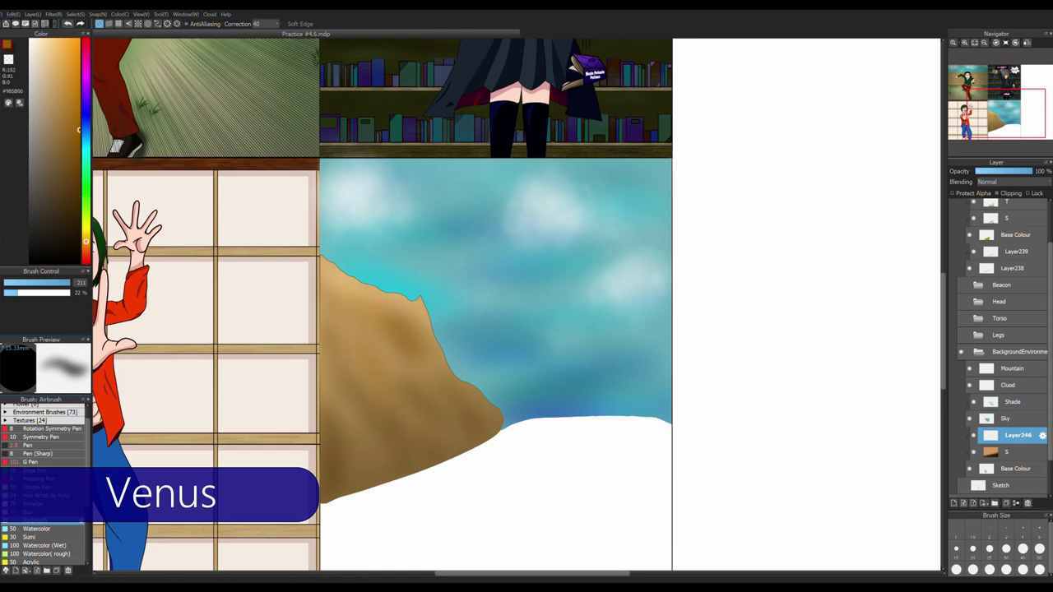
# Add a clipped layer named t above the mountain shading and paint brown rock texture with Texture120 at size 1000
pyautogui.hotkey('ctrl', 'shift', 'n')
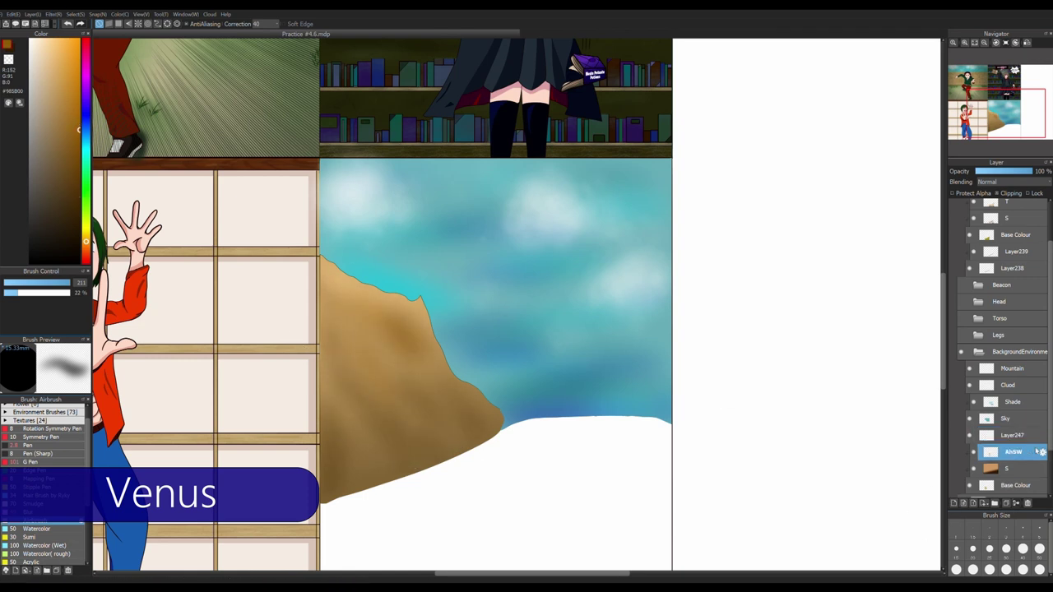
pyautogui.click(1012, 435)
pyautogui.click(5, 420)
pyautogui.click(41, 513)
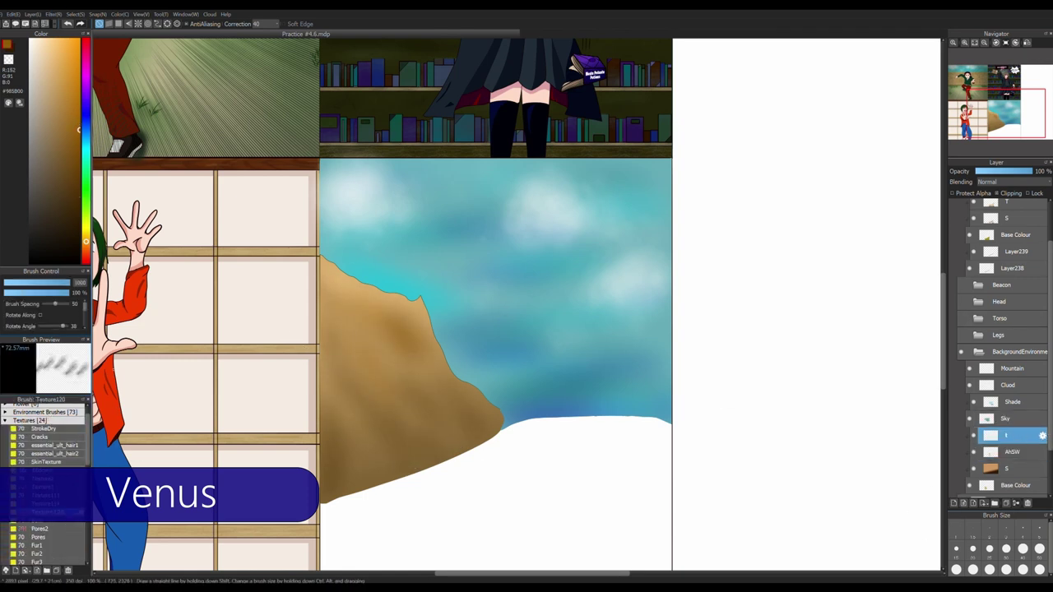
pyautogui.moveTo(329, 271); pyautogui.dragTo(399, 395)
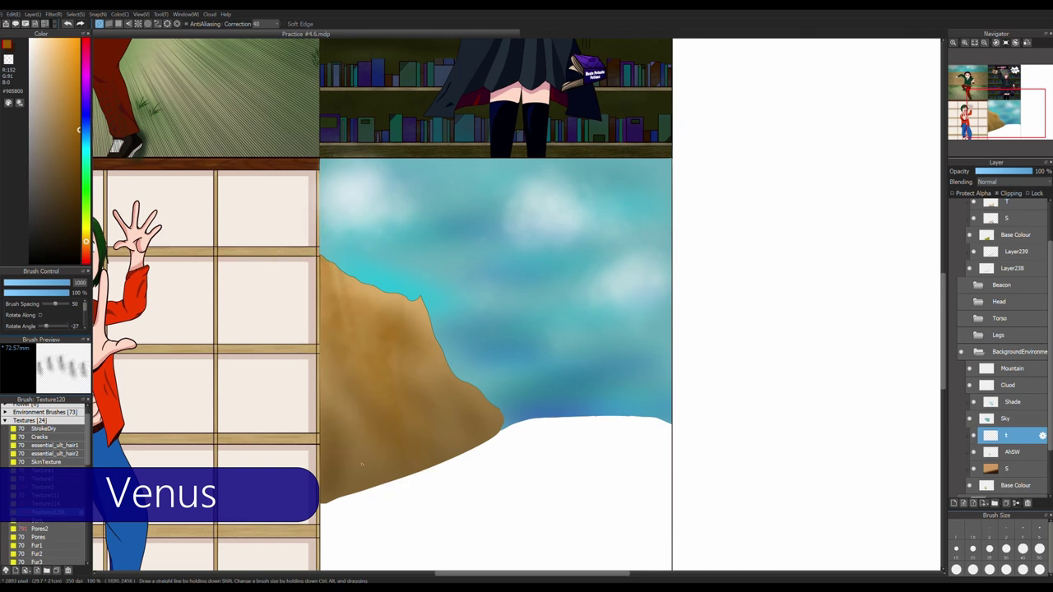
pyautogui.moveTo(388, 504); pyautogui.dragTo(486, 424)
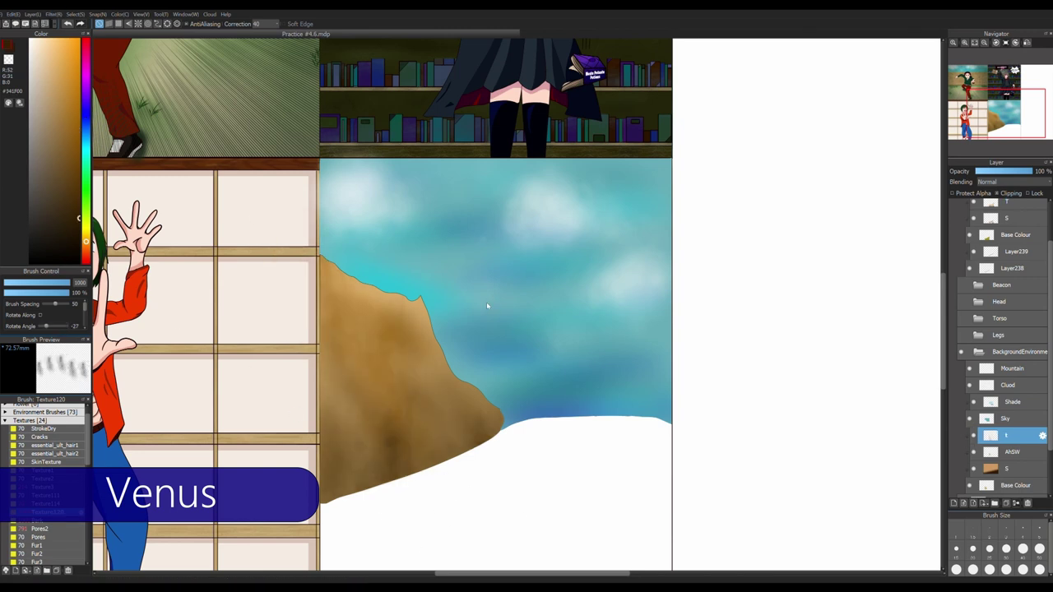
# Show the figure and foreground dune again, and add a clipped layer named oVERLAY with Overlay blending above the mountain's texture layer
pyautogui.click(965, 322)
pyautogui.scroll(1, 971, 246)
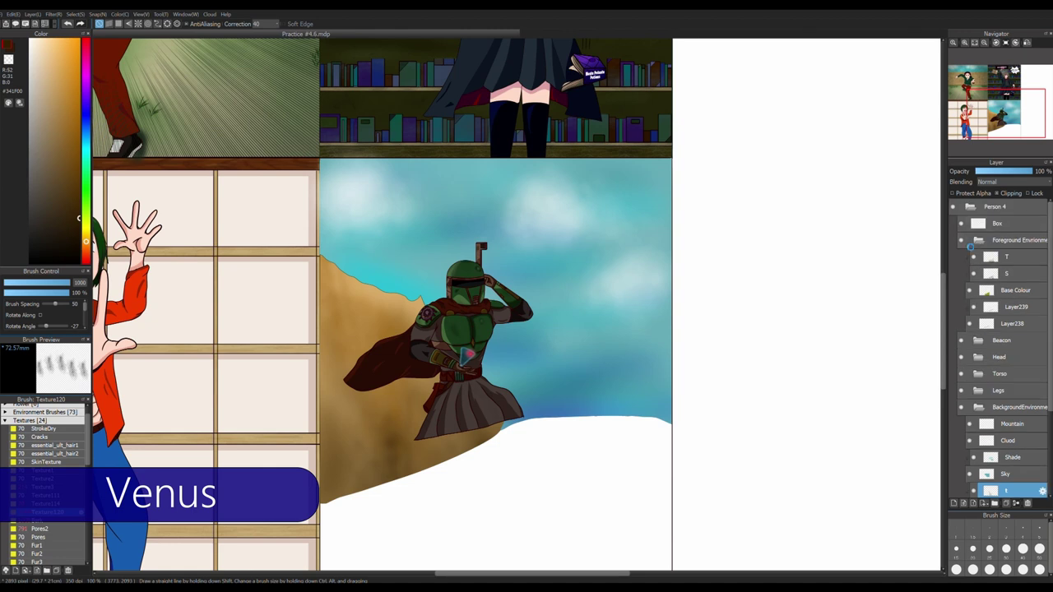
pyautogui.click(971, 246)
pyautogui.scroll(-3, 988, 181)
pyautogui.press('m')
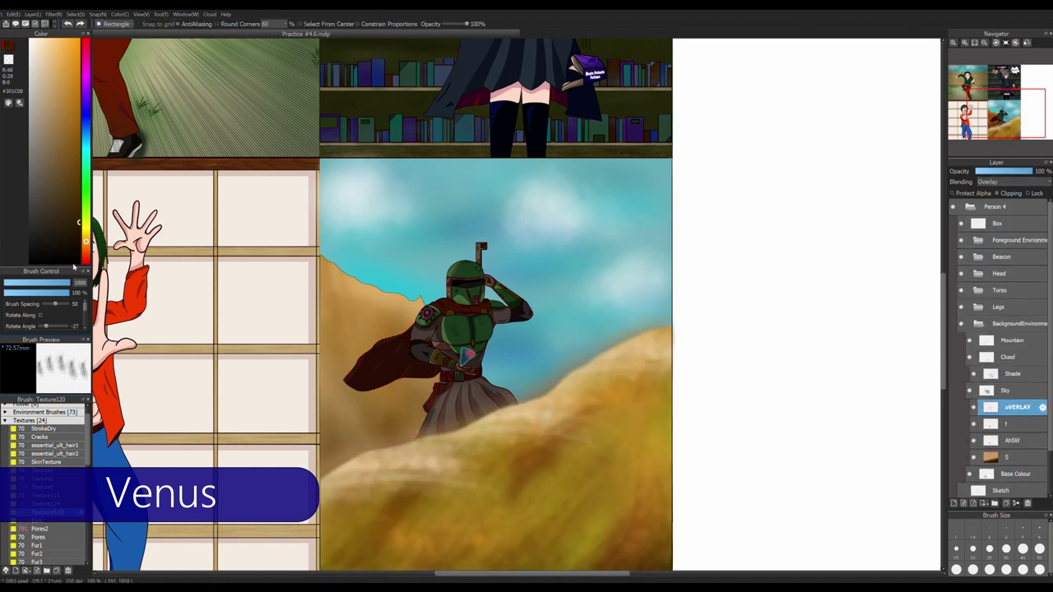
# Fill the mountain's oVERLAY layer with dark brown #110900 at 53% opacity and duplicate the layer
pyautogui.click(1010, 172)
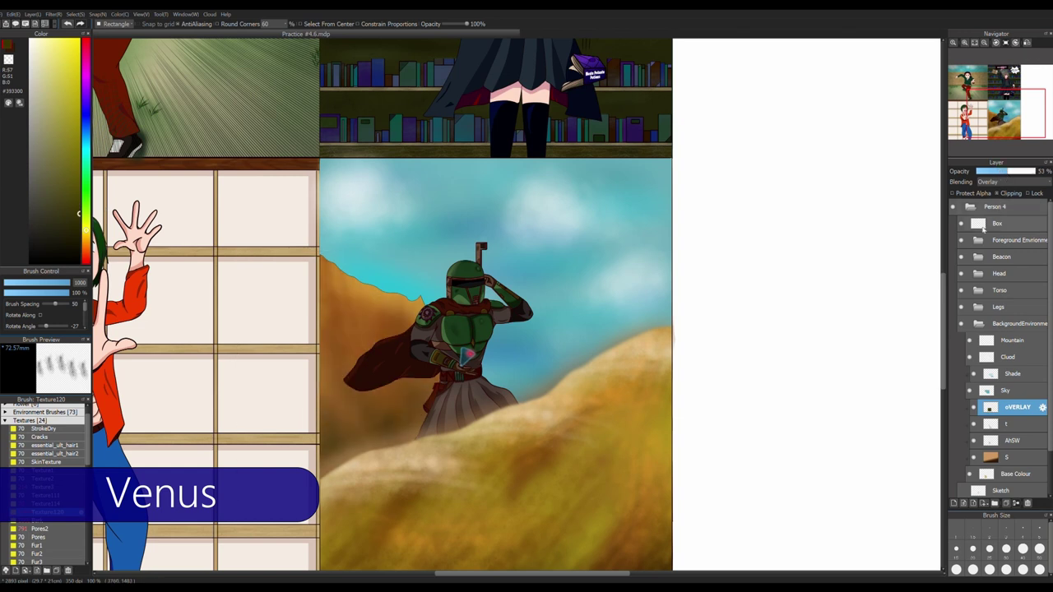
pyautogui.click(86, 249)
pyautogui.moveTo(441, 466); pyautogui.dragTo(332, 330)
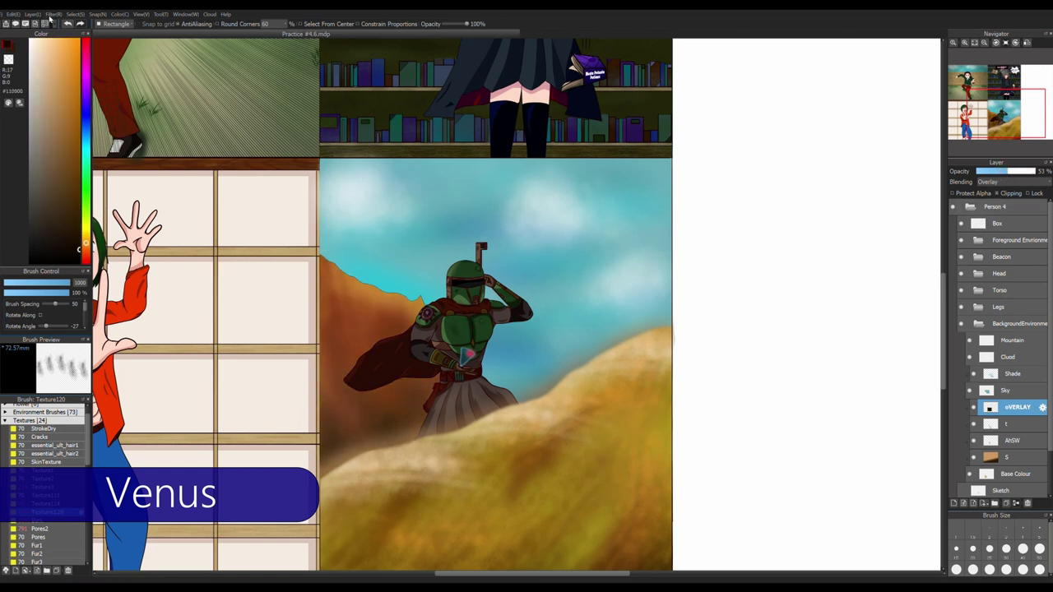
pyautogui.hotkey('ctrl', 'v')
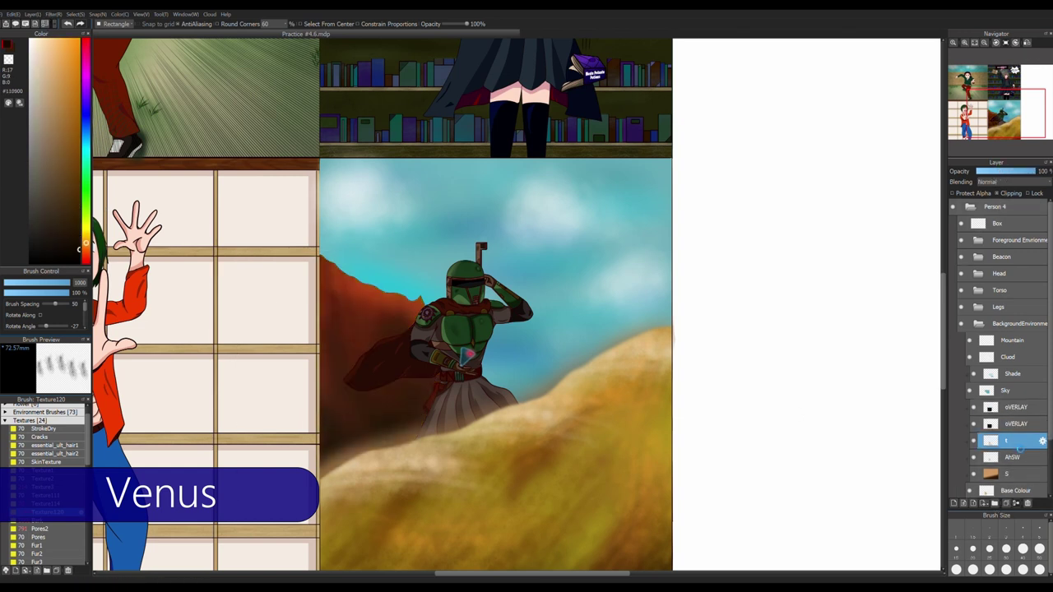
# Duplicate the mountain's layers as hidden backups and merge the visible set into a single Base Colour layer
pyautogui.scroll(-3, 1027, 475)
pyautogui.click(977, 381)
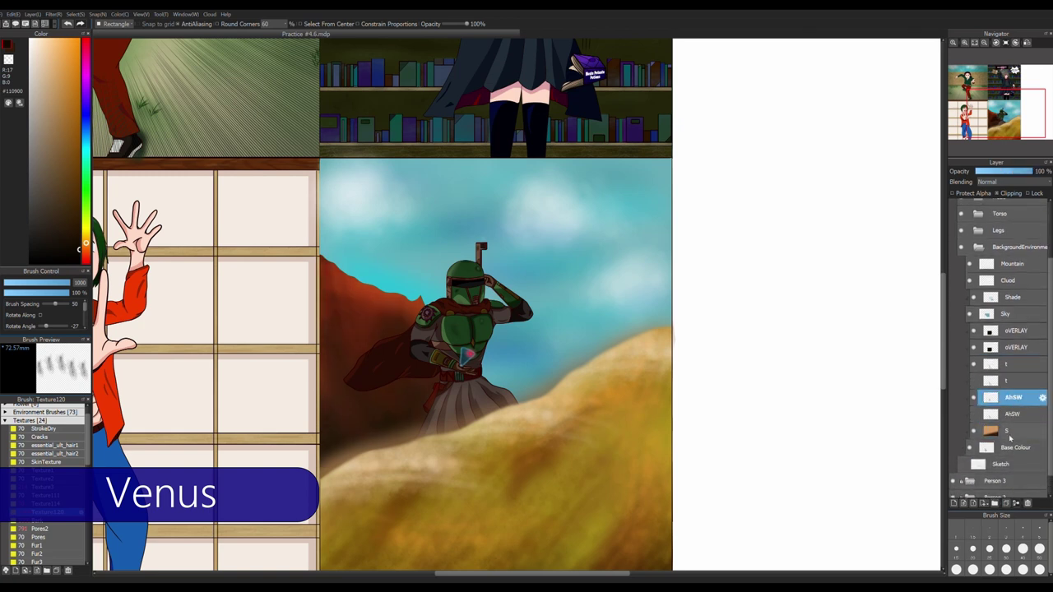
pyautogui.moveTo(1016, 347); pyautogui.dragTo(1005, 438)
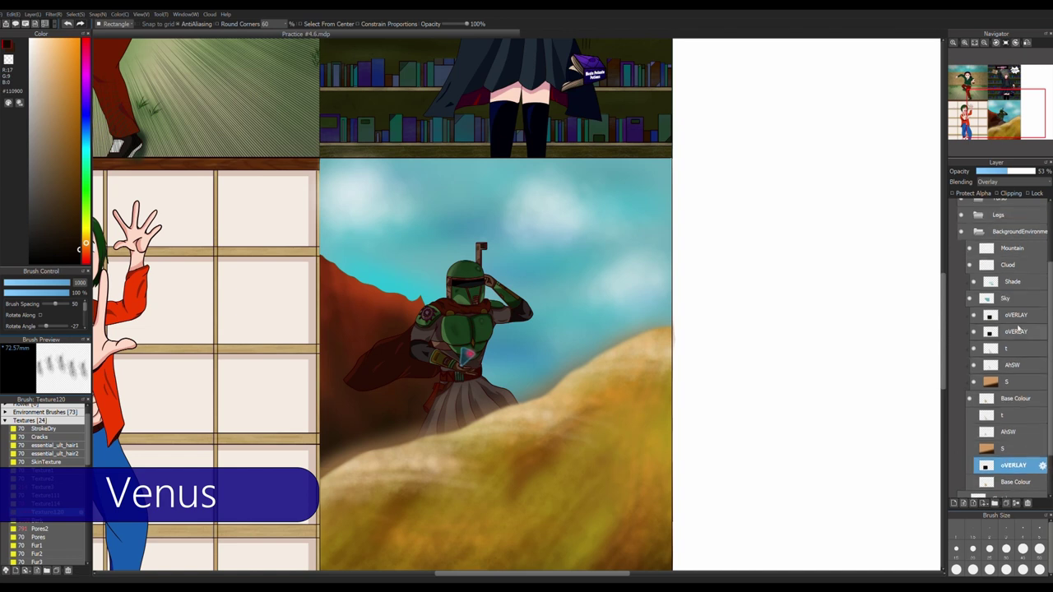
pyautogui.click(1012, 348)
pyautogui.hotkey('ctrl', 'z')
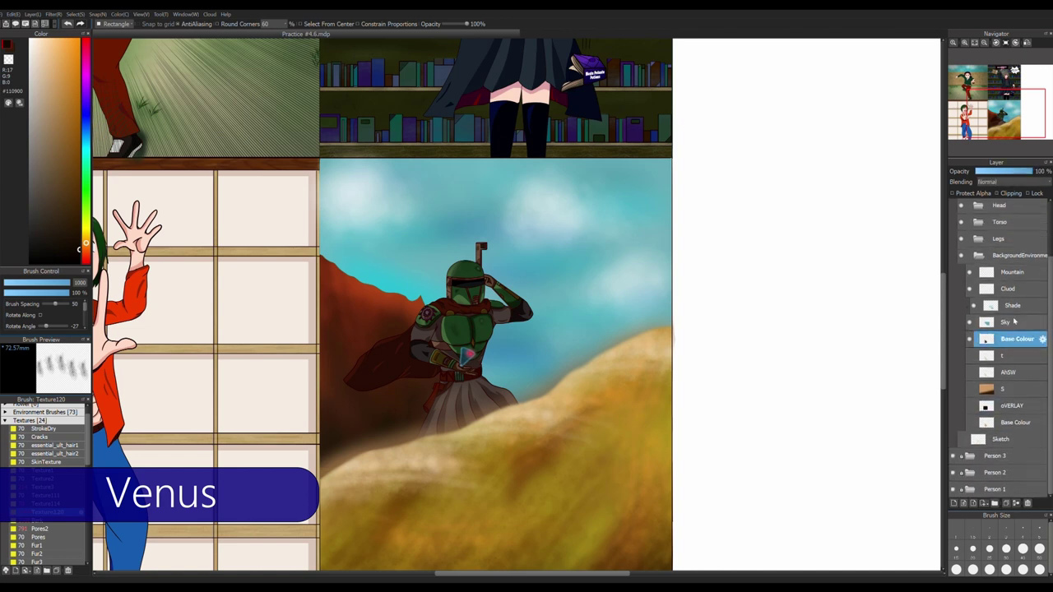
# Add a clipped Overlay layer above the foreground dune's layers, fill it with dark brown #110900 and lower its opacity
pyautogui.hotkey('ctrl', 'z')
pyautogui.hotkey('ctrl', 'z')
pyautogui.hotkey('ctrl', 'z')
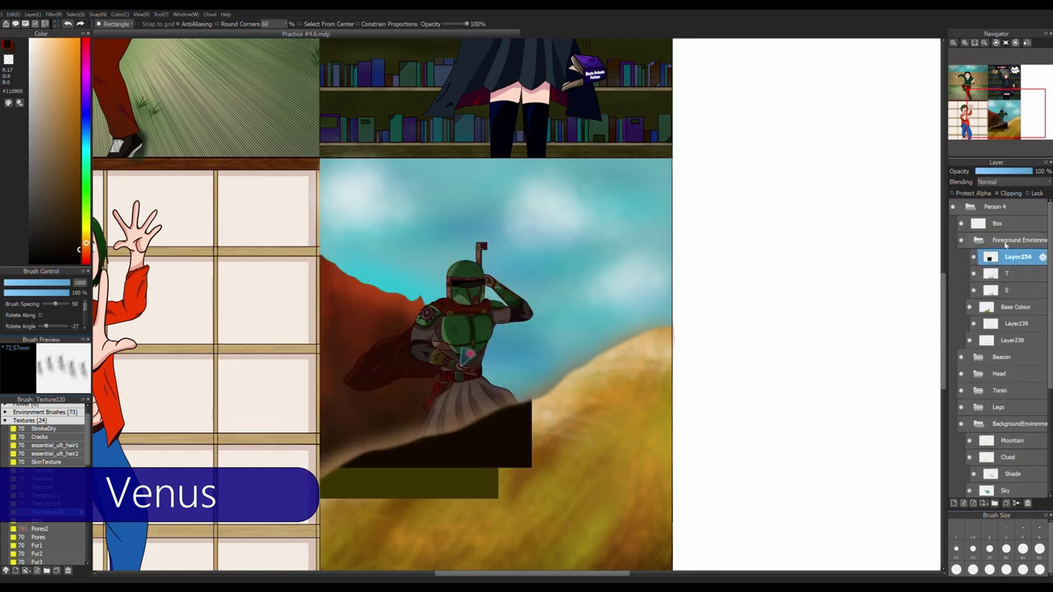
pyautogui.hotkey('ctrl', 'z')
pyautogui.hotkey('ctrl', 'z')
pyautogui.hotkey('ctrl', 'z')
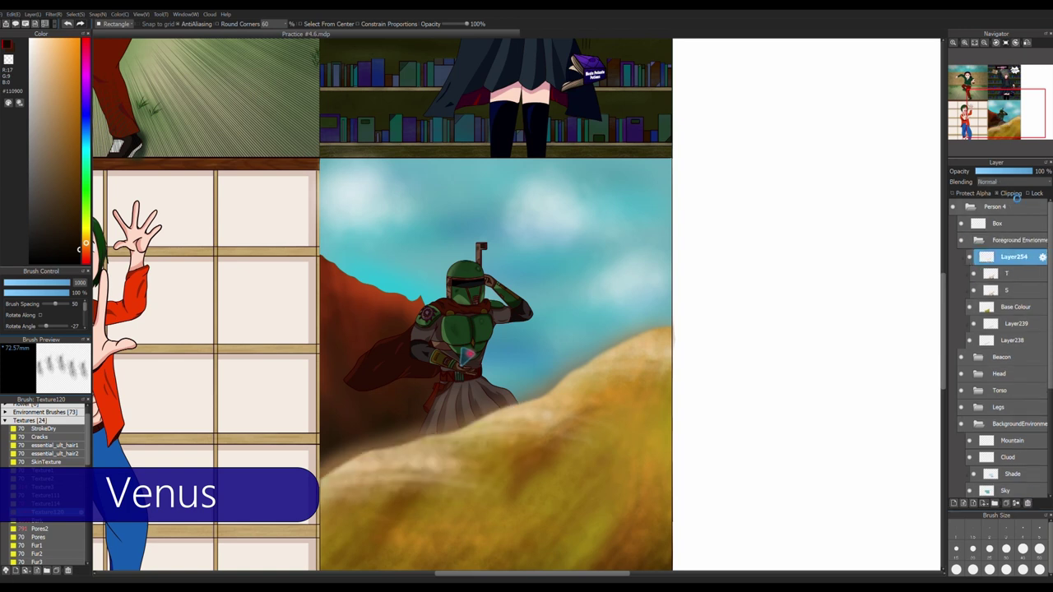
pyautogui.hotkey('ctrl', 'z')
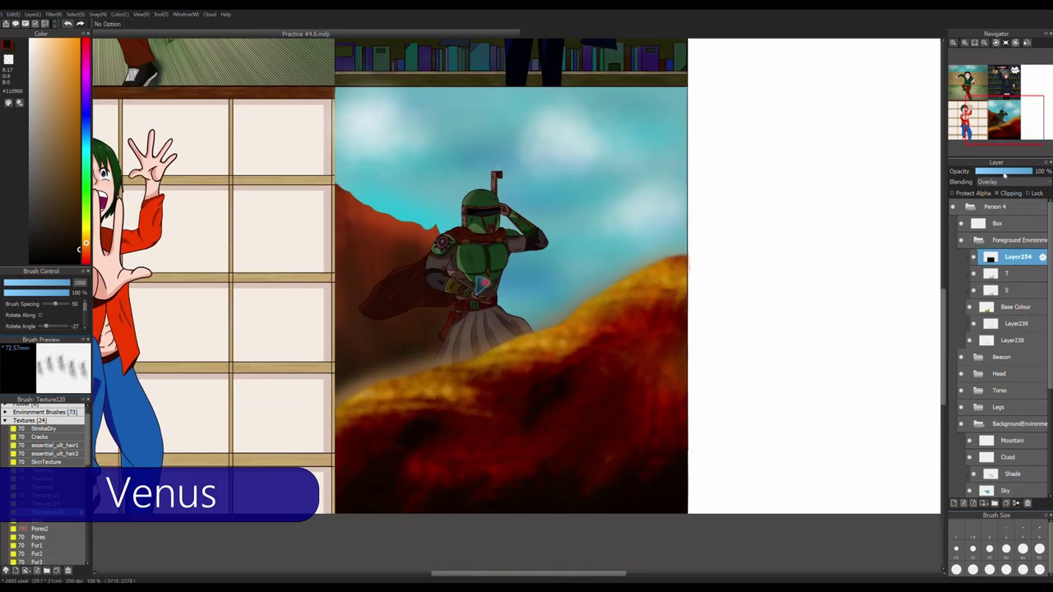
pyautogui.hotkey('ctrl', 'z')
pyautogui.hotkey('ctrl', 'z')
pyautogui.hotkey('ctrl', 'z')
# Repaint the Sky layer orange #C28C38 with the G Pen and Protect Alpha on, and hide the cloud layer
pyautogui.hotkey('ctrl', 'z')
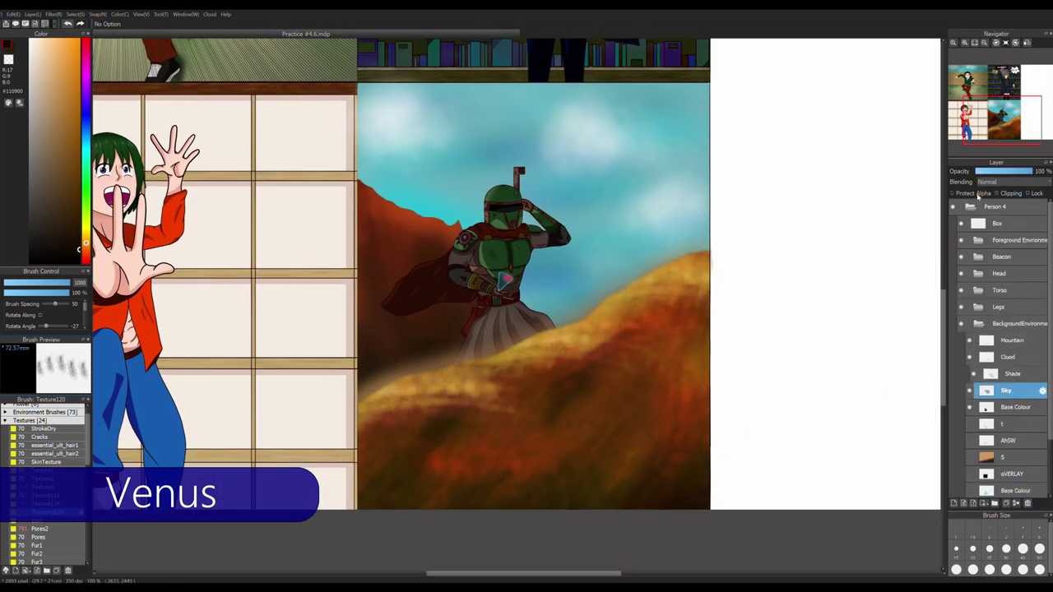
pyautogui.hotkey('ctrl', 'z')
pyautogui.press('p')
pyautogui.hotkey('ctrl', 'z')
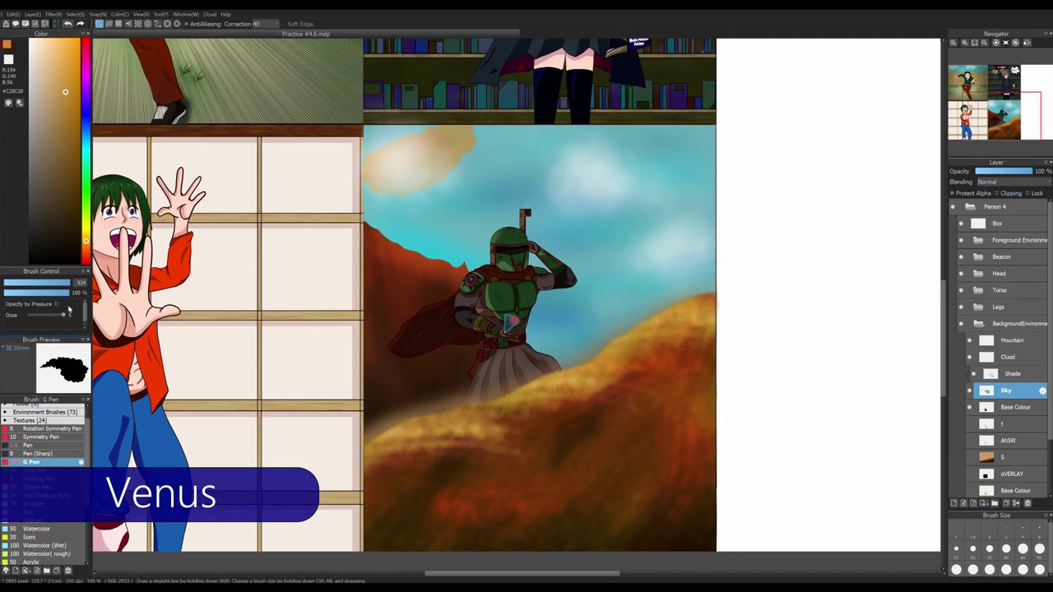
pyautogui.hotkey('ctrl', 'z')
pyautogui.hotkey('ctrl', 'z')
pyautogui.hotkey('ctrl', 'z')
pyautogui.hotkey('ctrl', 'z')
pyautogui.hotkey('ctrl', 'z')
pyautogui.hotkey('ctrl', 'z')
pyautogui.hotkey('ctrl', 'z')
pyautogui.hotkey('ctrl', 'z')
pyautogui.hotkey('ctrl', 'z')
pyautogui.hotkey('ctrl', 'z')
pyautogui.hotkey('ctrl', 'z')
pyautogui.hotkey('ctrl', 'z')
pyautogui.hotkey('ctrl', 'z')
pyautogui.hotkey('ctrl', 'z')
pyautogui.hotkey('ctrl', 'z')
pyautogui.hotkey('ctrl', 'z')
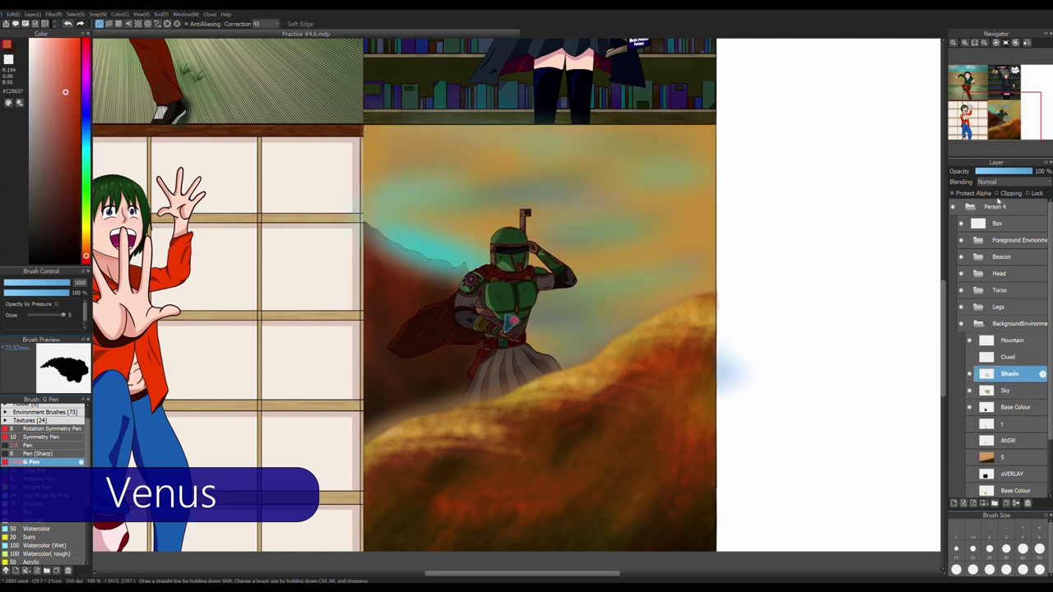
pyautogui.hotkey('ctrl', 'z')
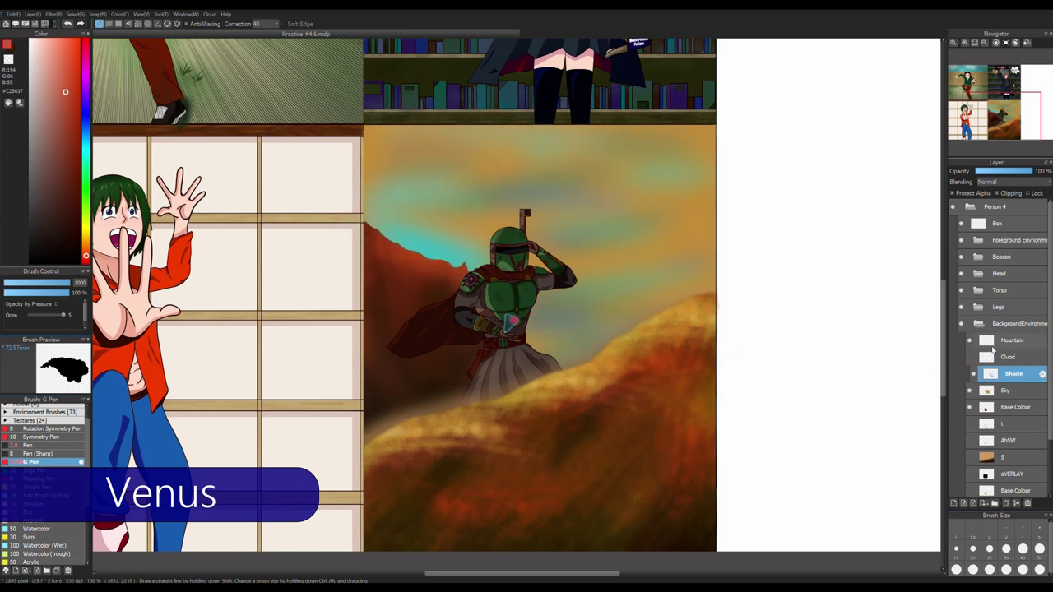
# Add a clipped layer above Shade and airbrush reddish and pale pink #DDC2BB streaks across the sky at 22% brush opacity
pyautogui.hotkey('ctrl', 'shift', 'n')
pyautogui.press('b')
pyautogui.moveTo(395, 181)
pyautogui.mouseDown()
pyautogui.moveTo(499, 304)
pyautogui.moveTo(428, 247)
pyautogui.moveTo(576, 346)
pyautogui.moveTo(428, 238)
pyautogui.moveTo(663, 148)
pyautogui.moveTo(724, 280)
pyautogui.moveTo(527, 247)
pyautogui.mouseUp()
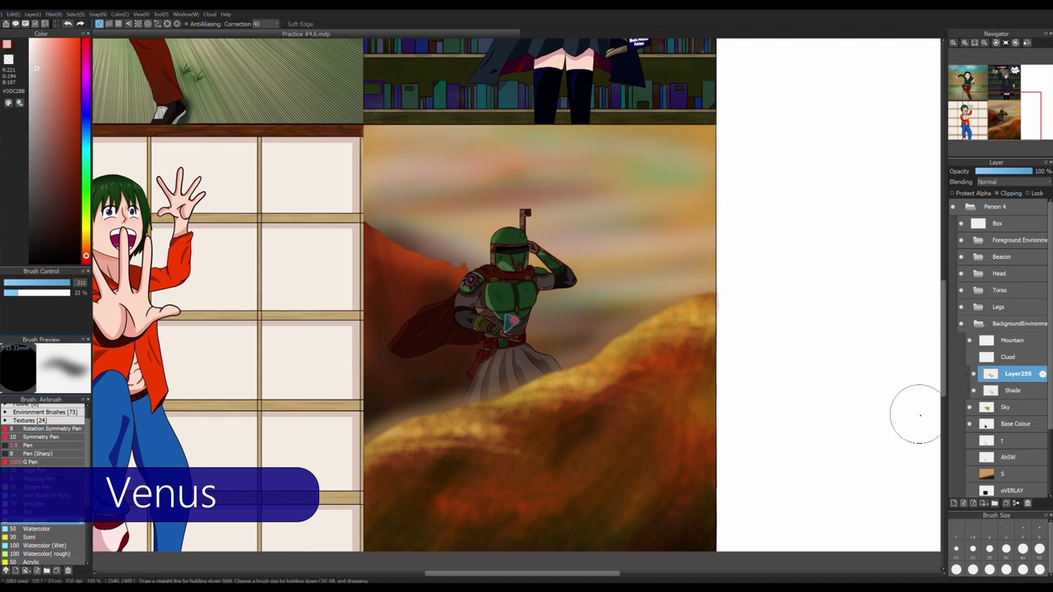
# Rename the merged mountain layer as B Mount and paint reddish-brown Texture120 strokes on a new layer clipped to it
pyautogui.click(1018, 424)
pyautogui.click(954, 503)
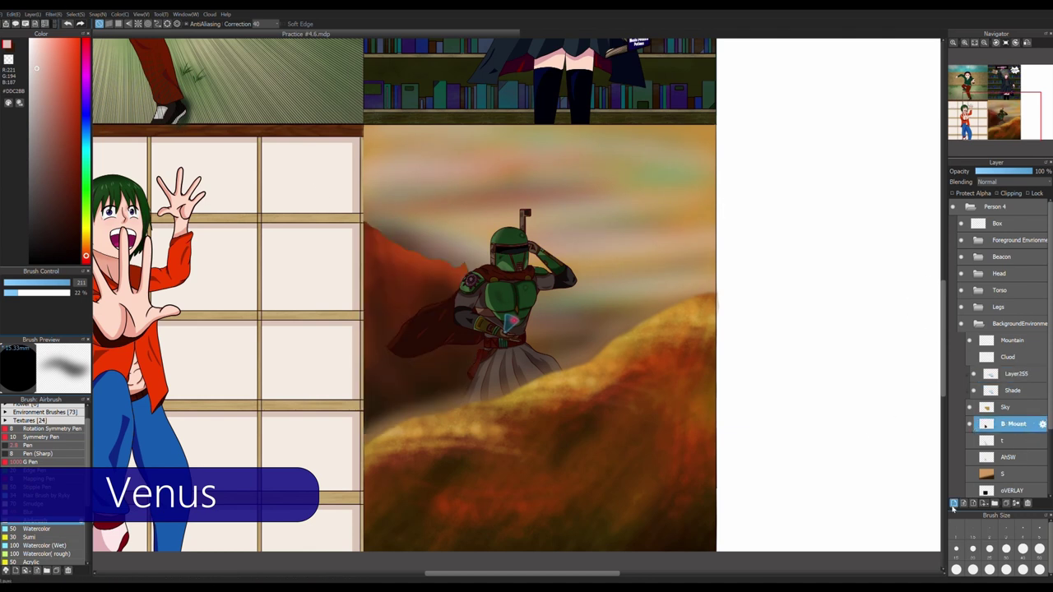
pyautogui.click(30, 420)
pyautogui.moveTo(337, 238); pyautogui.dragTo(371, 374)
pyautogui.hotkey('ctrl', 'z')
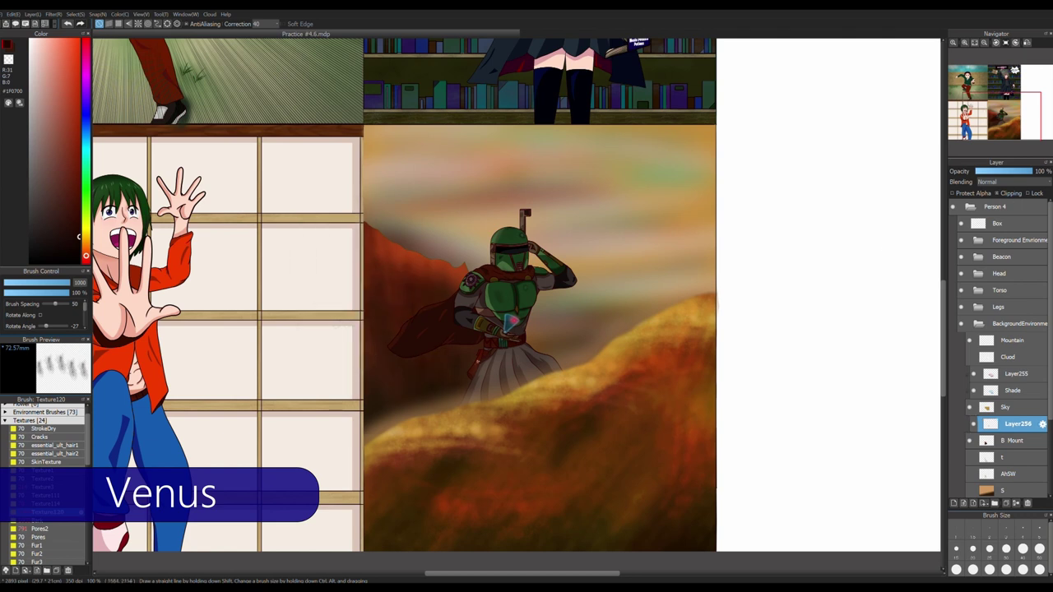
pyautogui.keyDown('alt'); pyautogui.click(412, 272); pyautogui.keyUp('alt')
pyautogui.moveTo(428, 271); pyautogui.dragTo(466, 274)
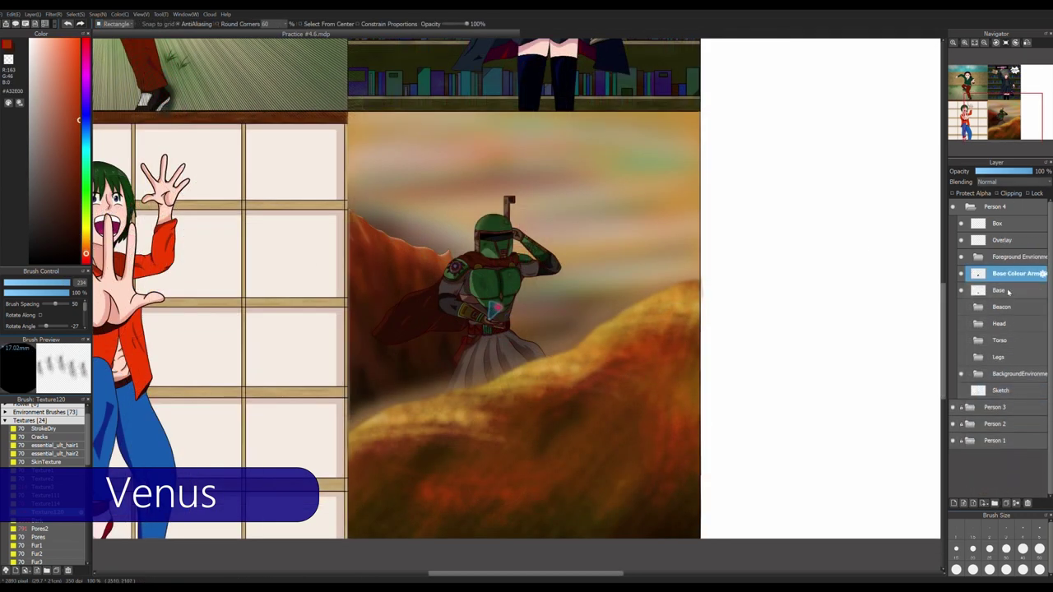
# Merge the figure's colour layers into one layer named Mandolorian, and clip a dark-filled Overlay layer to it
pyautogui.hotkey('ctrl', 'e')
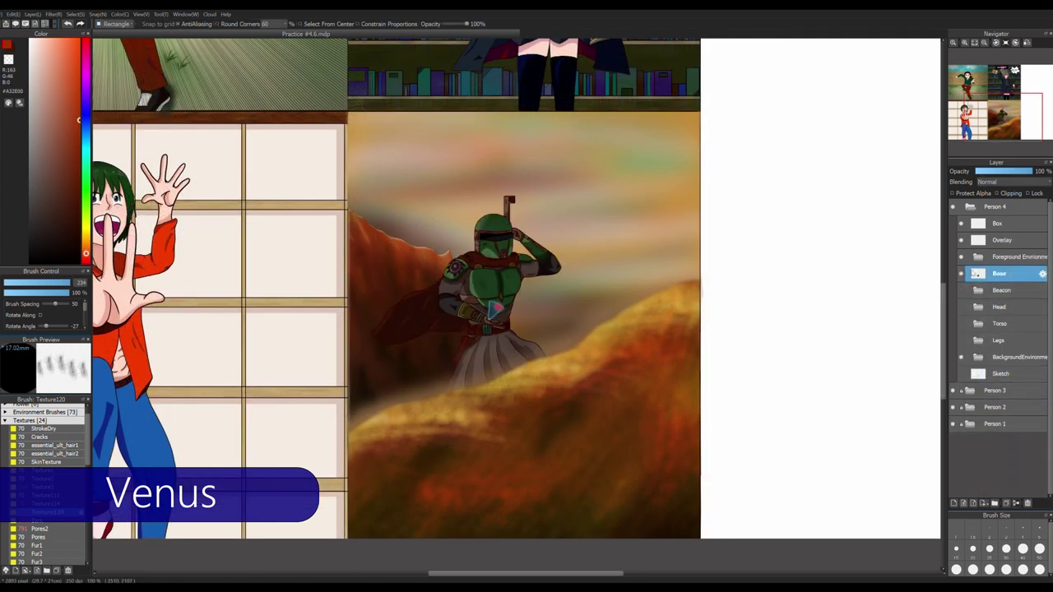
pyautogui.moveTo(1002, 240); pyautogui.dragTo(1002, 260)
pyautogui.moveTo(353, 171); pyautogui.dragTo(646, 427)
pyautogui.click(1015, 170)
# Refill the figure's clipped Overlay layer with red #C85B53 at 42% opacity and collapse the Person 4 folder
pyautogui.keyDown('alt'); pyautogui.click(638, 416); pyautogui.keyUp('alt')
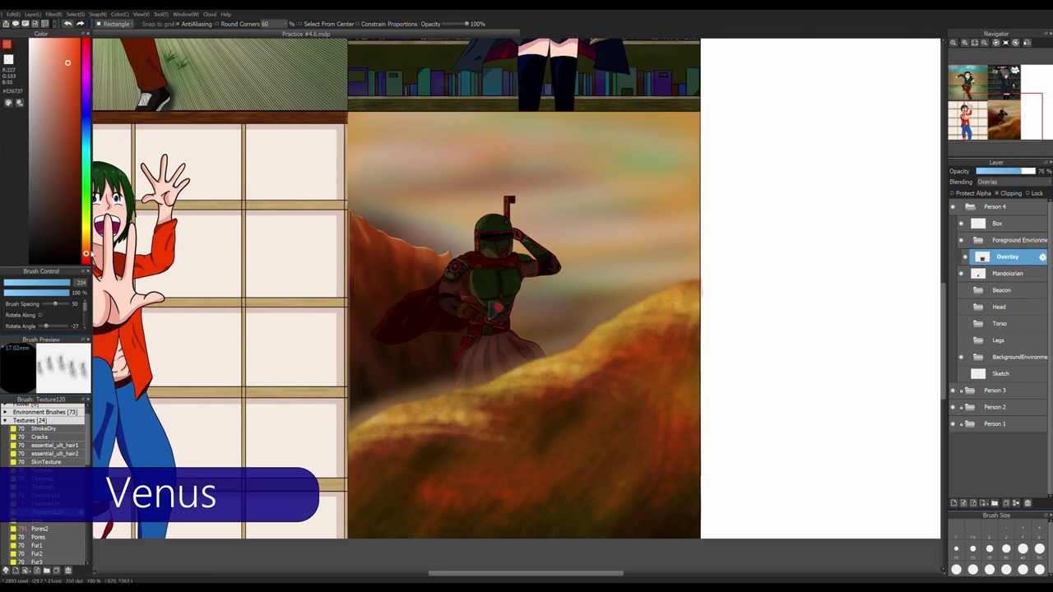
pyautogui.click(85, 262)
pyautogui.moveTo(432, 190); pyautogui.dragTo(544, 379)
pyautogui.keyDown('alt'); pyautogui.click(621, 424); pyautogui.keyUp('alt')
pyautogui.hotkey('ctrl', 'z')
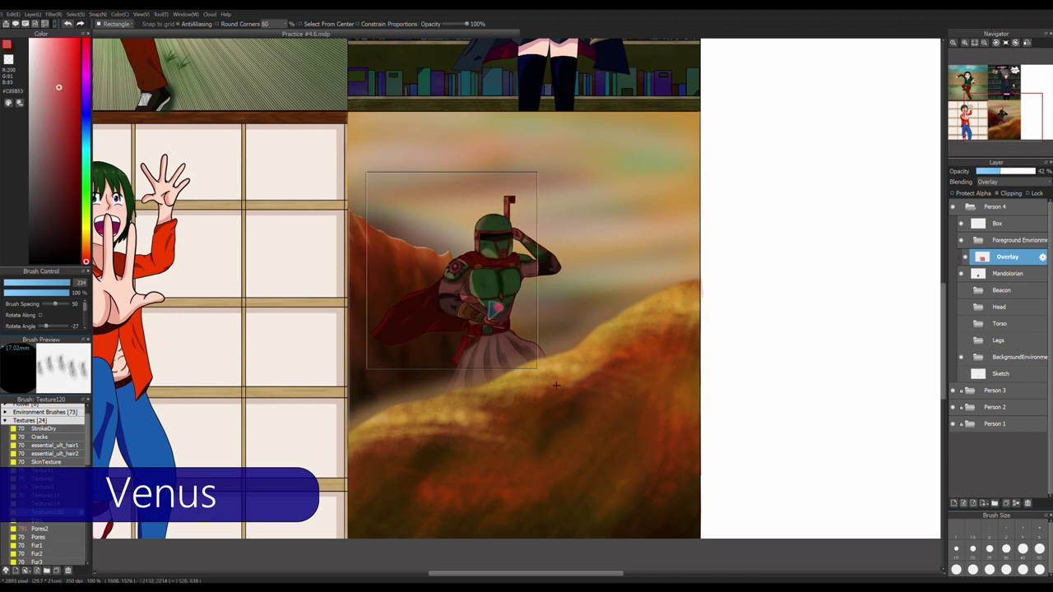
pyautogui.click(971, 206)
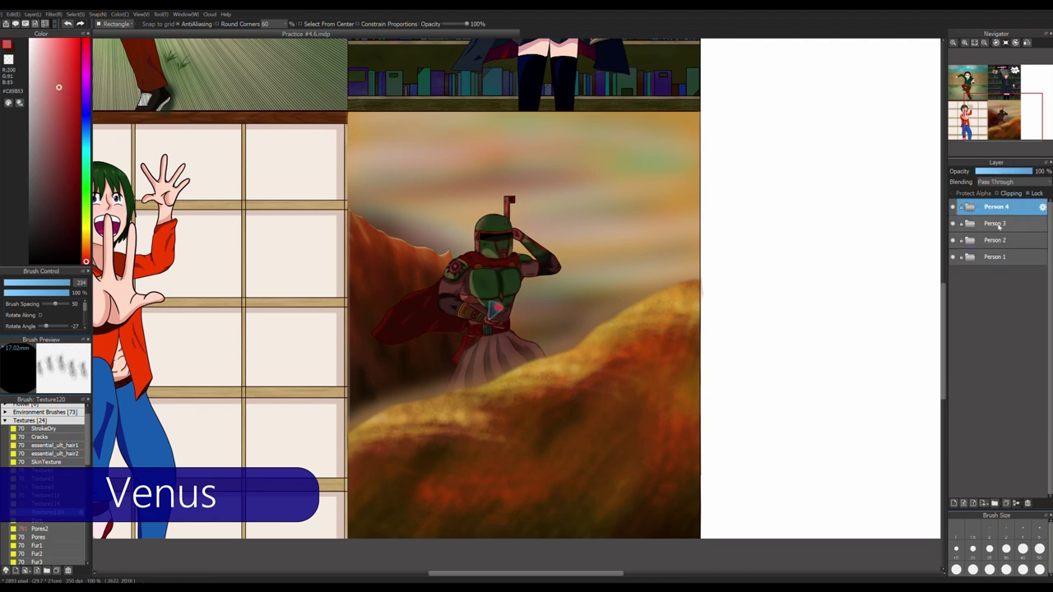
# Sketch the foreshortened forearm, palm and spread fingers of the outstretched hand in blue on Person 5's Sketch layer
pyautogui.scroll(-2, 512, 404)
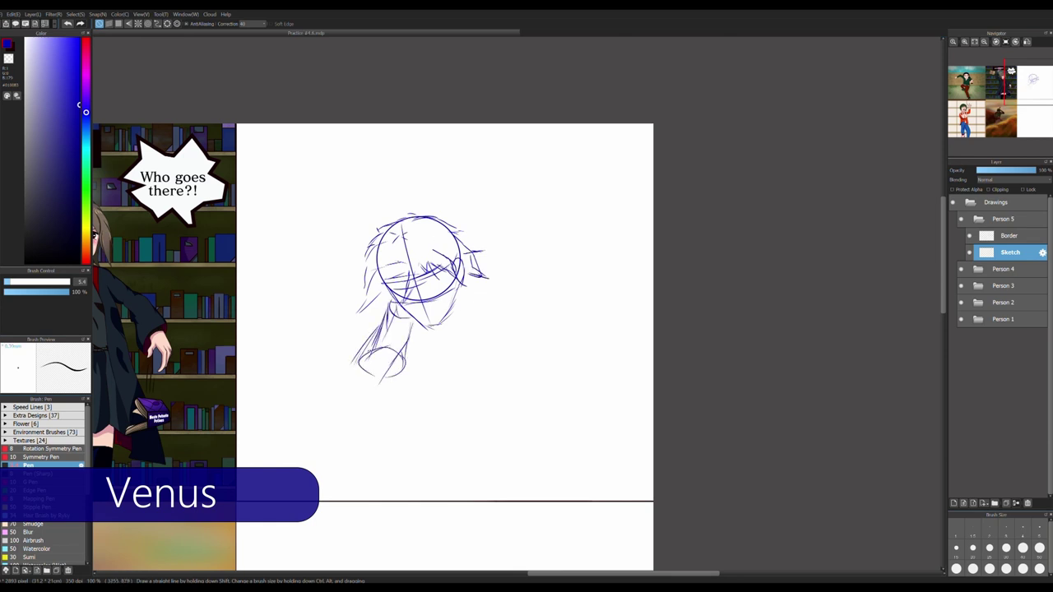
pyautogui.moveTo(407, 362); pyautogui.dragTo(374, 425)
pyautogui.moveTo(336, 385); pyautogui.dragTo(311, 421)
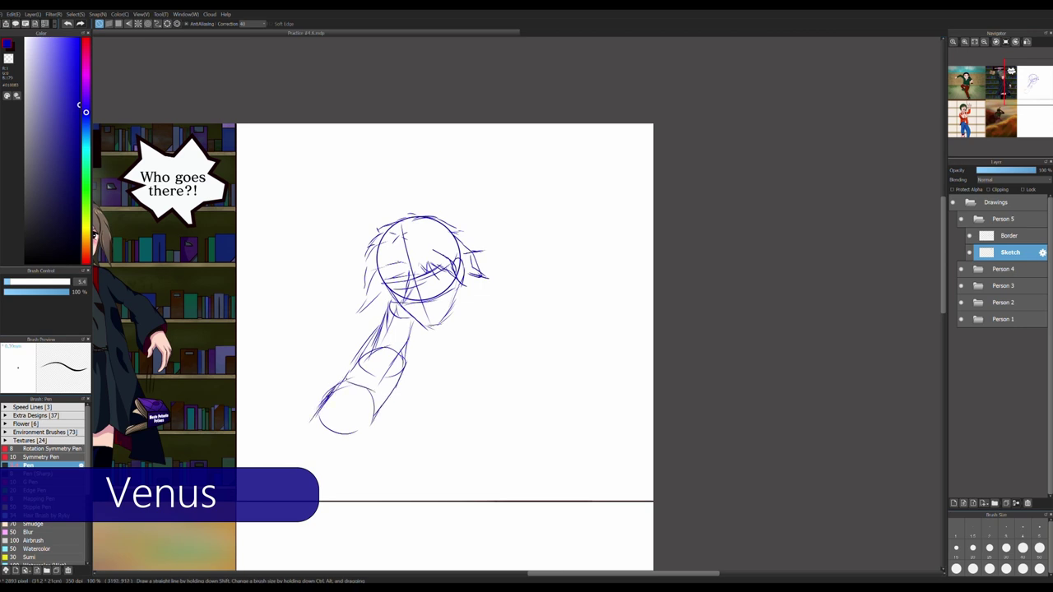
pyautogui.moveTo(390, 405); pyautogui.dragTo(383, 417)
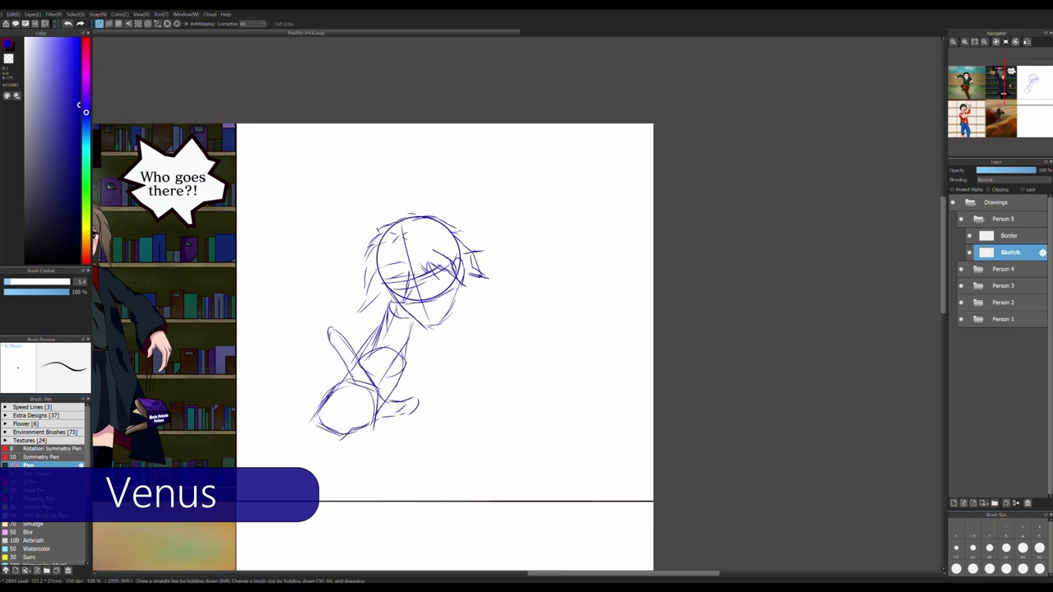
pyautogui.moveTo(340, 377); pyautogui.dragTo(292, 407)
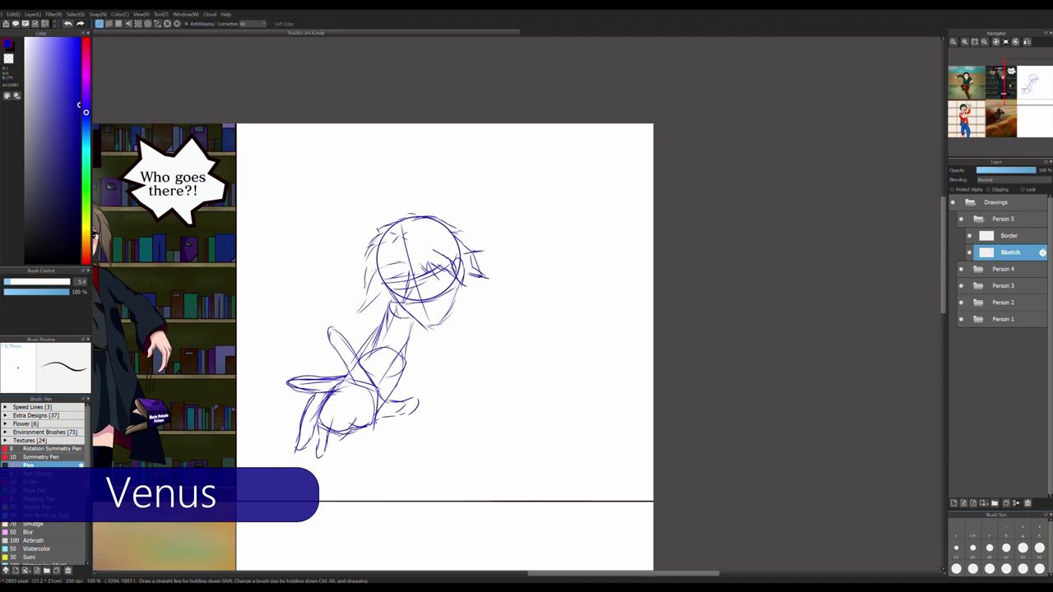
# Erase and redraw the fingers of the outstretched hand in the Person 5 sketch
pyautogui.moveTo(314, 359); pyautogui.dragTo(276, 372)
pyautogui.scroll(-2, 294, 365)
pyautogui.scroll(3, 294, 365)
pyautogui.moveTo(323, 441); pyautogui.dragTo(318, 487)
pyautogui.moveTo(320, 464); pyautogui.dragTo(332, 496)
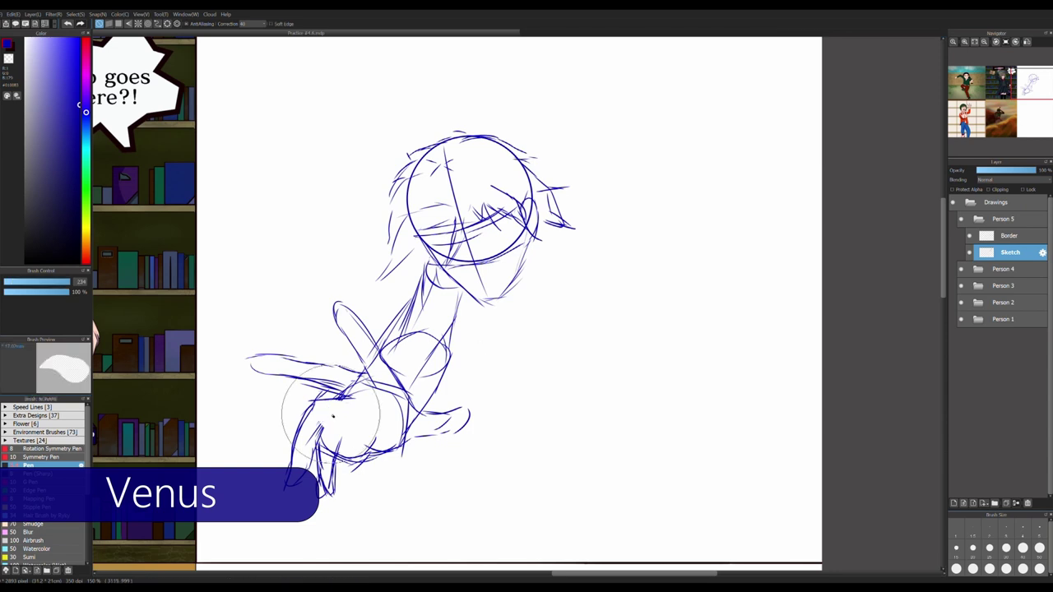
# Sketch the figure's torso below the head and the bent leg with its foot beneath it
pyautogui.scroll(-3, 534, 348)
pyautogui.scroll(2, 409, 334)
pyautogui.moveTo(421, 343); pyautogui.dragTo(478, 328)
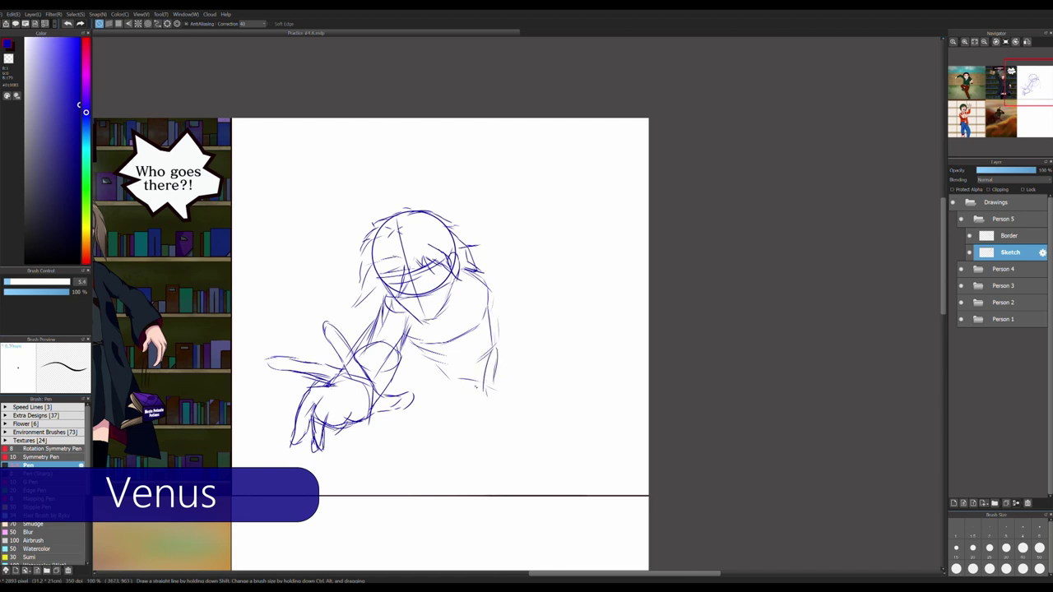
pyautogui.moveTo(491, 347)
pyautogui.mouseDown()
pyautogui.moveTo(473, 412)
pyautogui.moveTo(499, 466)
pyautogui.mouseUp()
pyautogui.moveTo(510, 352); pyautogui.dragTo(516, 422)
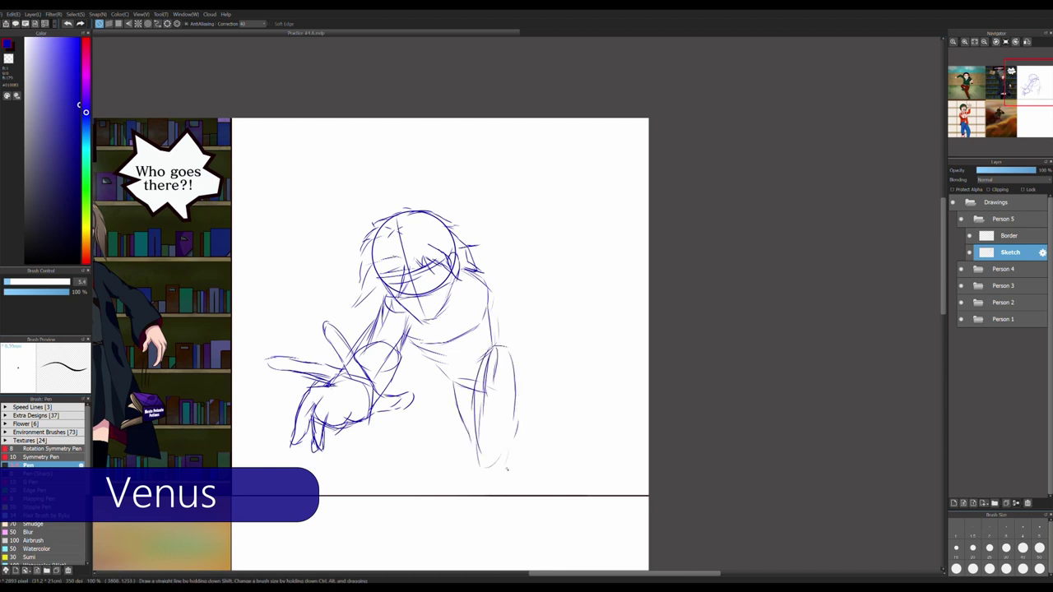
pyautogui.moveTo(513, 466); pyautogui.dragTo(509, 482)
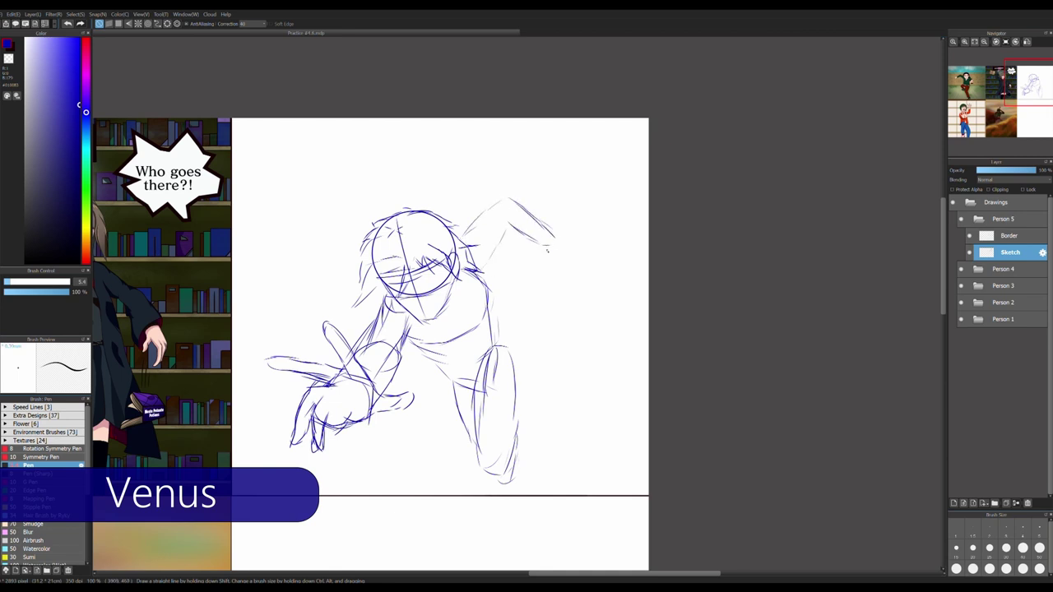
# Sketch the raised, bent rear arm and redraw the clenched hand at its end
pyautogui.moveTo(568, 249)
pyautogui.mouseDown()
pyautogui.moveTo(585, 258)
pyautogui.moveTo(555, 273)
pyautogui.moveTo(575, 281)
pyautogui.mouseUp()
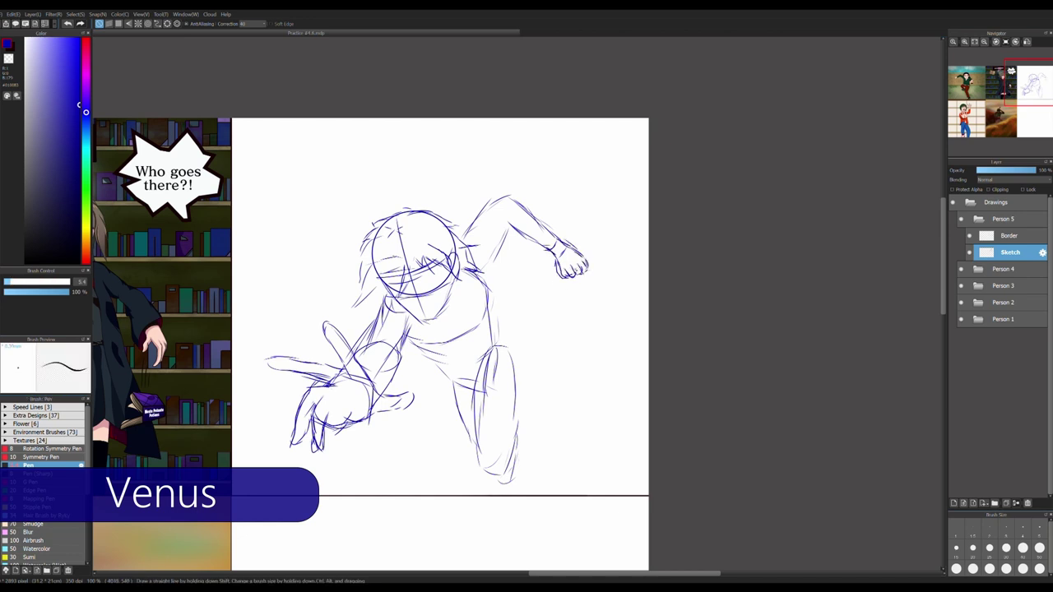
pyautogui.hotkey('ctrl', 'z')
pyautogui.moveTo(506, 296); pyautogui.dragTo(576, 354)
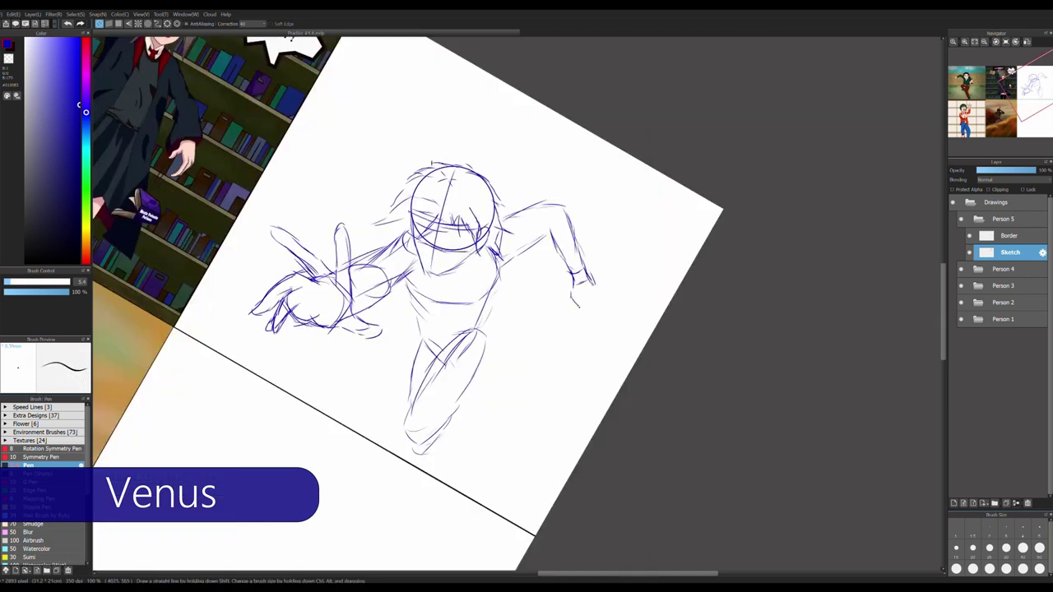
pyautogui.scroll(5, 584, 293)
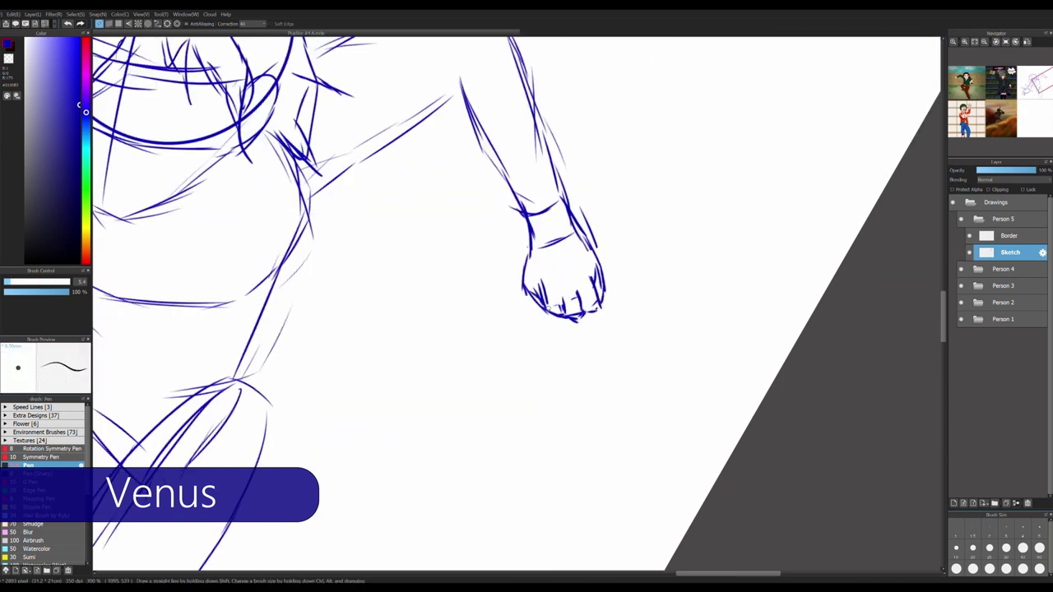
pyautogui.scroll(-5, 609, 351)
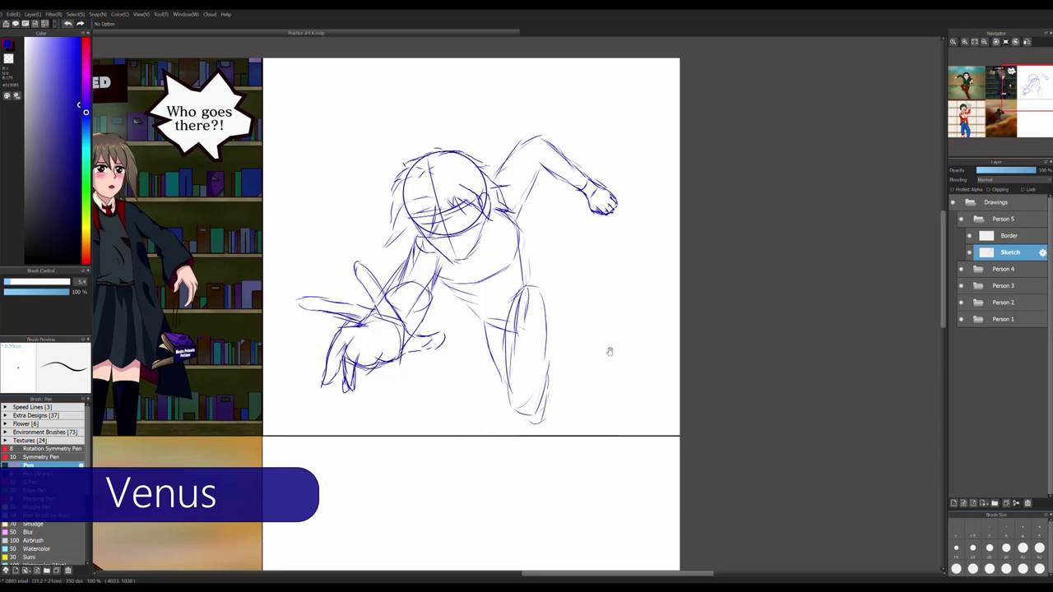
# Ink the long side locks and the lower tips of Person 5's hair in black on the Hair Line Art layer
pyautogui.hotkey('ctrl', 'z')
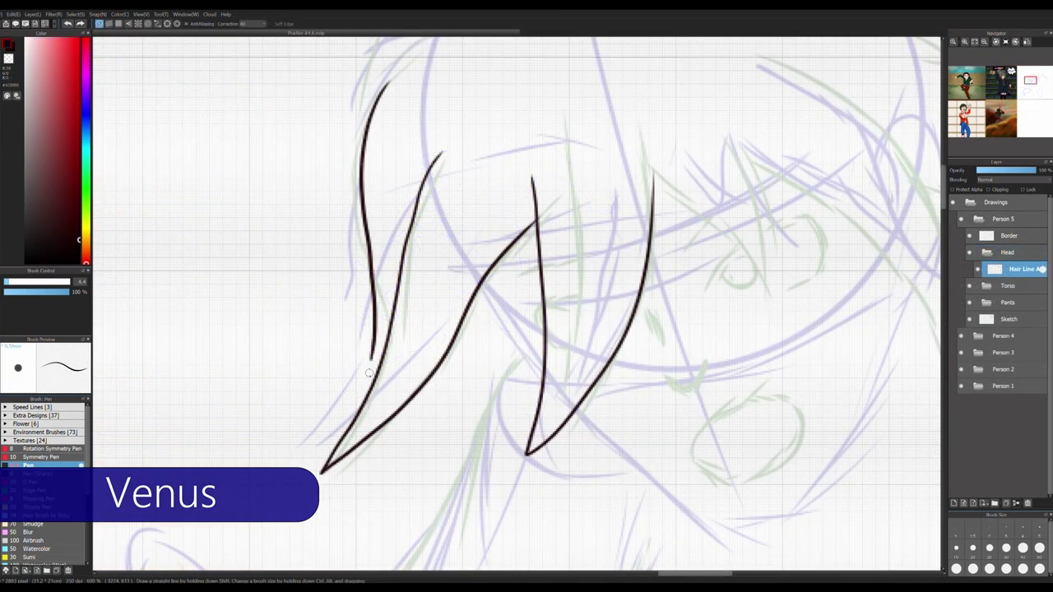
pyautogui.moveTo(372, 340); pyautogui.dragTo(361, 411)
pyautogui.scroll(-3, 363, 370)
pyautogui.moveTo(339, 377)
pyautogui.mouseDown()
pyautogui.moveTo(428, 266)
pyautogui.moveTo(619, 284)
pyautogui.moveTo(466, 259)
pyautogui.moveTo(606, 293)
pyautogui.mouseUp()
pyautogui.hotkey('ctrl', 'z')
pyautogui.moveTo(621, 347); pyautogui.dragTo(666, 355)
pyautogui.moveTo(642, 340)
pyautogui.mouseDown()
pyautogui.moveTo(551, 255)
pyautogui.moveTo(650, 373)
pyautogui.mouseUp()
# Ink the pointed fringe strands over the forehead, redrawing the ones that miss the sketch
pyautogui.moveTo(451, 271); pyautogui.dragTo(583, 428)
pyautogui.moveTo(582, 428); pyautogui.dragTo(457, 331)
pyautogui.hotkey('ctrl', 'z')
pyautogui.moveTo(386, 330)
pyautogui.mouseDown()
pyautogui.moveTo(428, 331)
pyautogui.moveTo(415, 355)
pyautogui.moveTo(437, 333)
pyautogui.mouseUp()
pyautogui.scroll(3, 436, 337)
pyautogui.hotkey('ctrl', 'z')
pyautogui.moveTo(309, 333); pyautogui.dragTo(477, 510)
pyautogui.moveTo(477, 510)
pyautogui.mouseDown()
pyautogui.moveTo(436, 341)
pyautogui.moveTo(506, 320)
pyautogui.mouseUp()
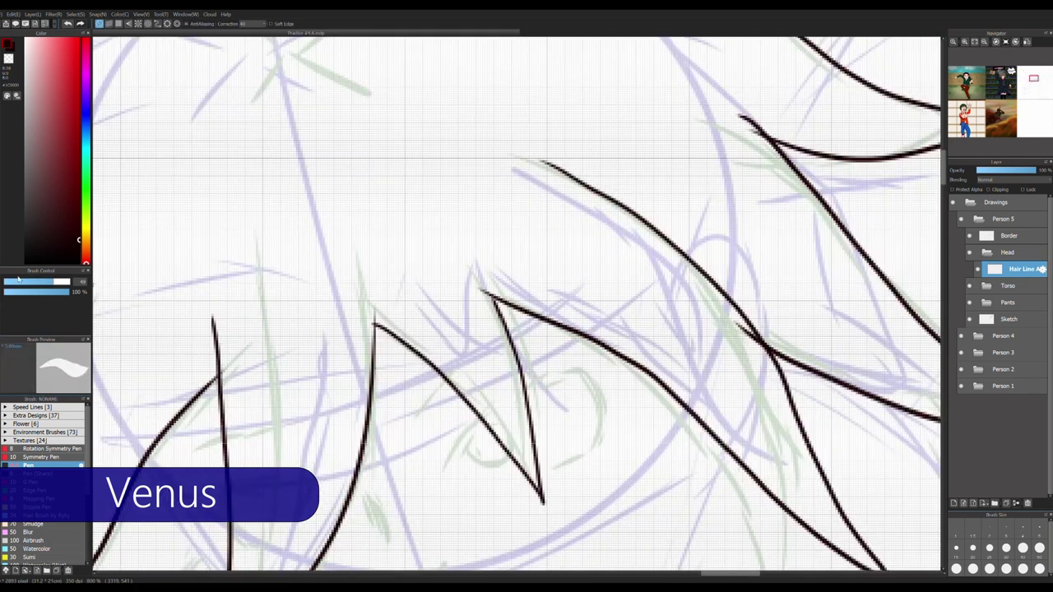
pyautogui.scroll(-2, 375, 320)
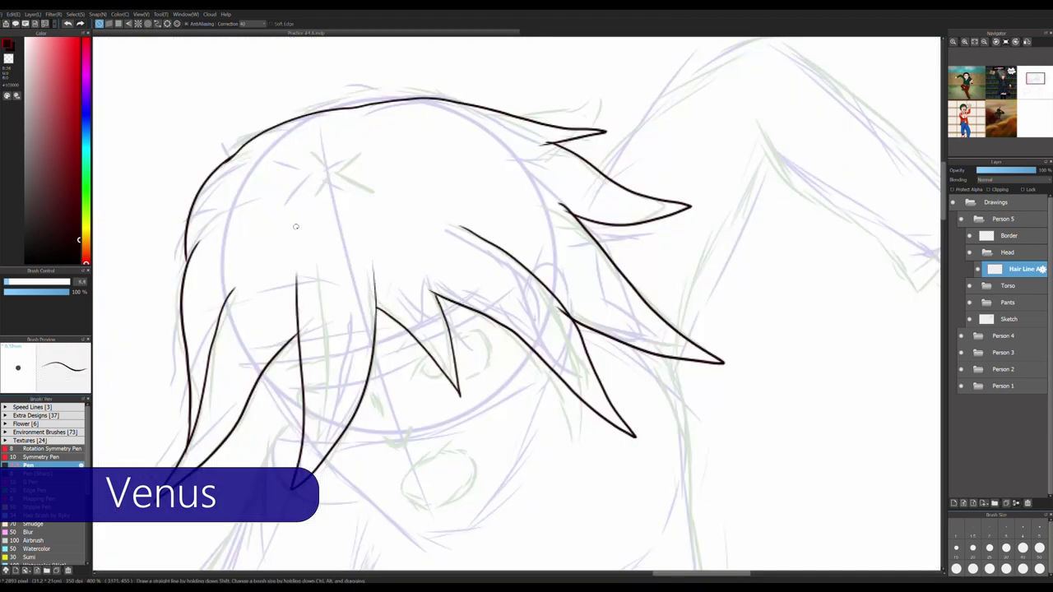
# Extend the hair strand at the back of the head and ink short radiating marks at the crown
pyautogui.moveTo(431, 230); pyautogui.dragTo(300, 308)
pyautogui.scroll(2, 419, 237)
pyautogui.scroll(-2, 262, 221)
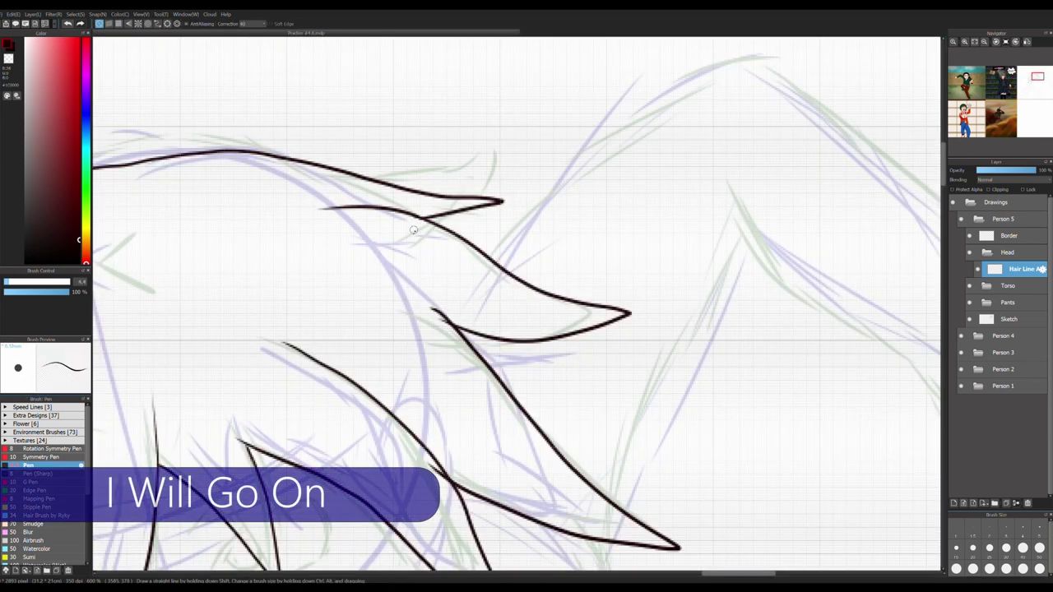
pyautogui.scroll(2, 329, 247)
pyautogui.scroll(-5, 368, 278)
pyautogui.scroll(5, 368, 277)
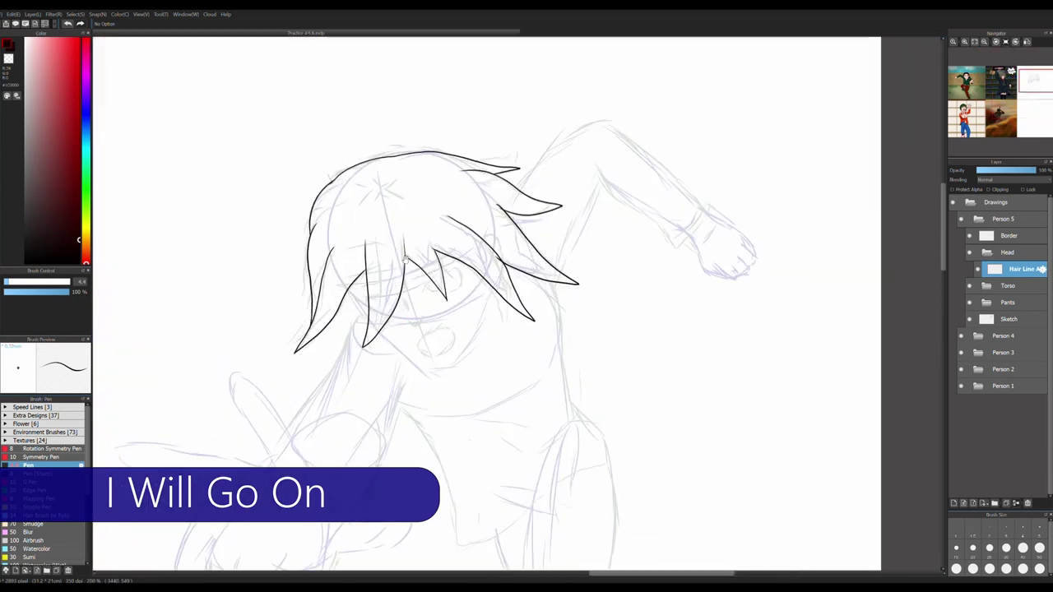
# Add a Head Line layer beneath Hair Line Art and ink the cheek, jaw and nose on it
pyautogui.click(954, 502)
pyautogui.moveTo(1024, 286); pyautogui.dragTo(1043, 286)
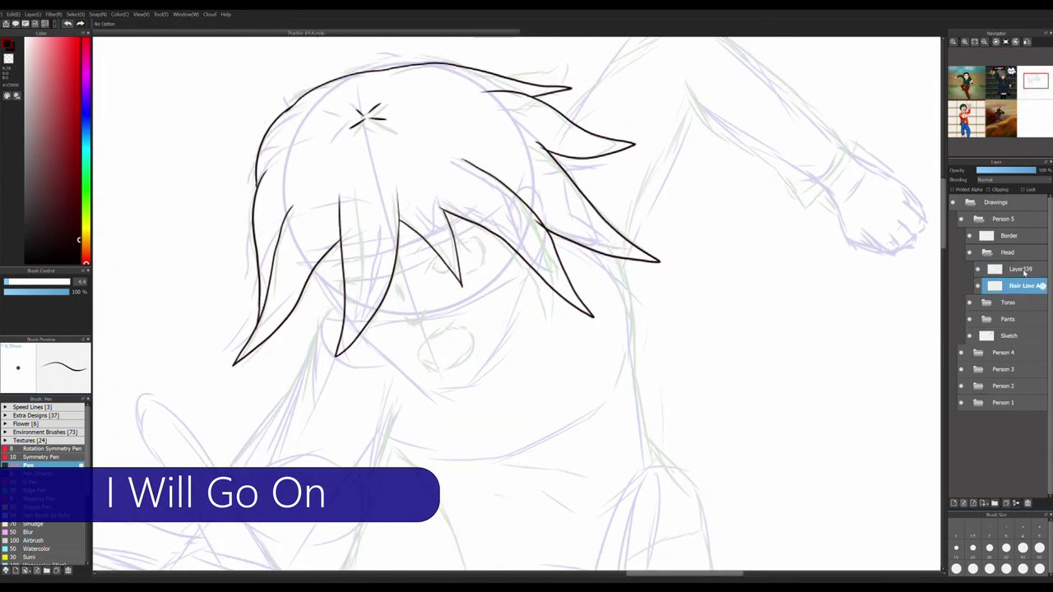
pyautogui.scroll(3, 365, 274)
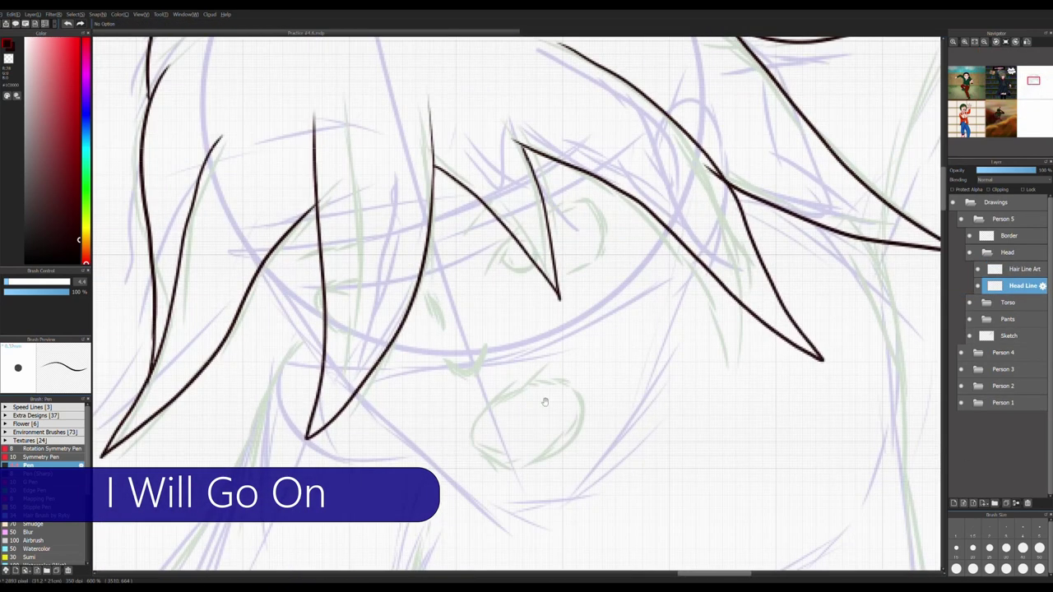
pyautogui.moveTo(272, 268)
pyautogui.mouseDown()
pyautogui.moveTo(362, 400)
pyautogui.moveTo(680, 333)
pyautogui.moveTo(704, 252)
pyautogui.mouseUp()
pyautogui.moveTo(494, 266); pyautogui.dragTo(445, 232)
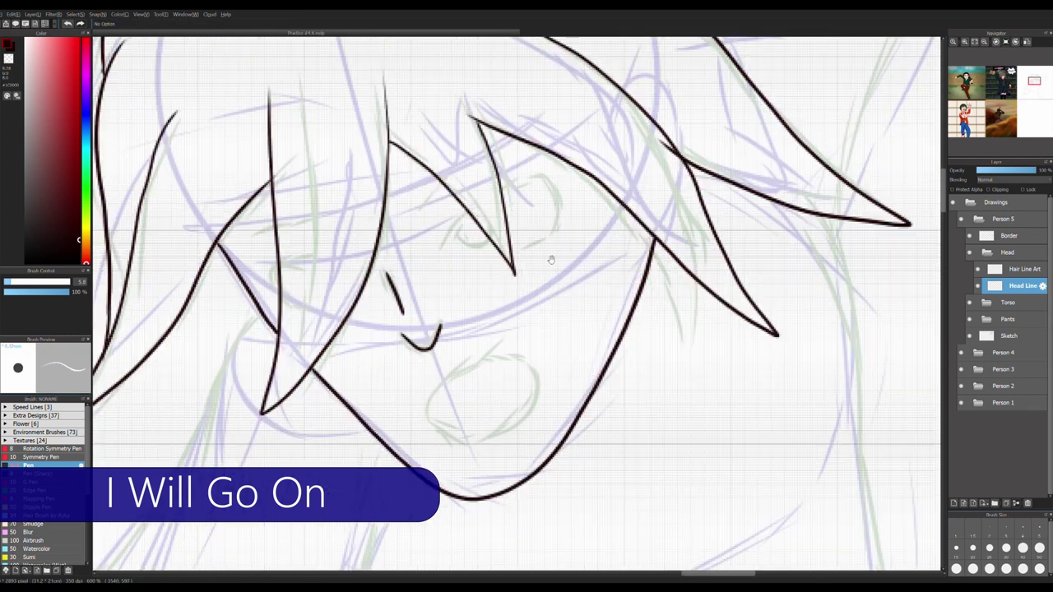
# Ink the near eye's thick upper lash and outer contour on both sides of the central fringe strand
pyautogui.scroll(1, 427, 233)
pyautogui.press('End')
pyautogui.press('End')
pyautogui.moveTo(523, 188); pyautogui.dragTo(473, 212)
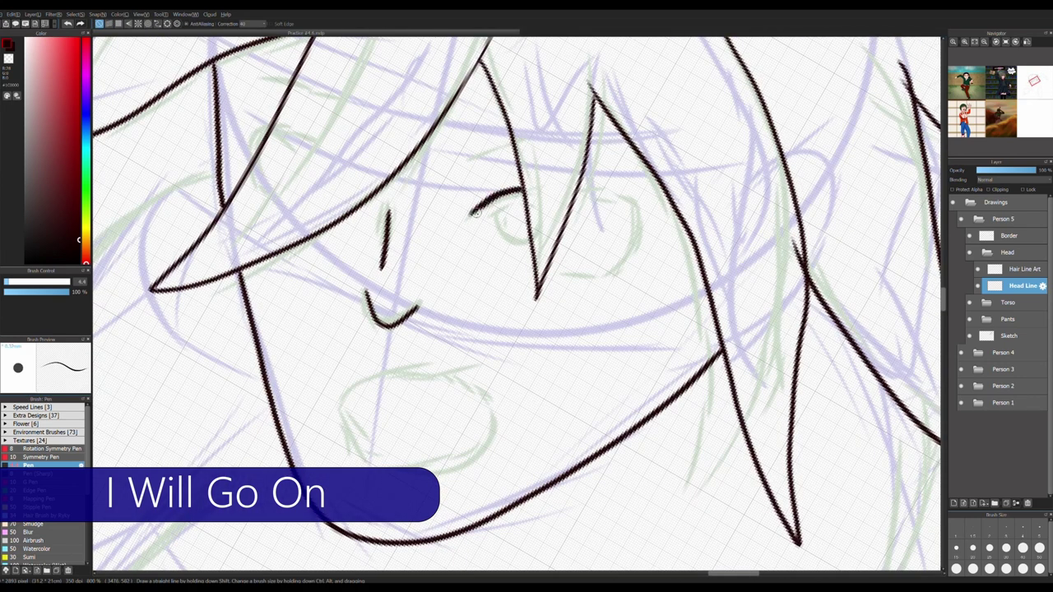
pyautogui.moveTo(579, 191)
pyautogui.mouseDown()
pyautogui.moveTo(632, 203)
pyautogui.moveTo(633, 261)
pyautogui.moveTo(562, 268)
pyautogui.mouseUp()
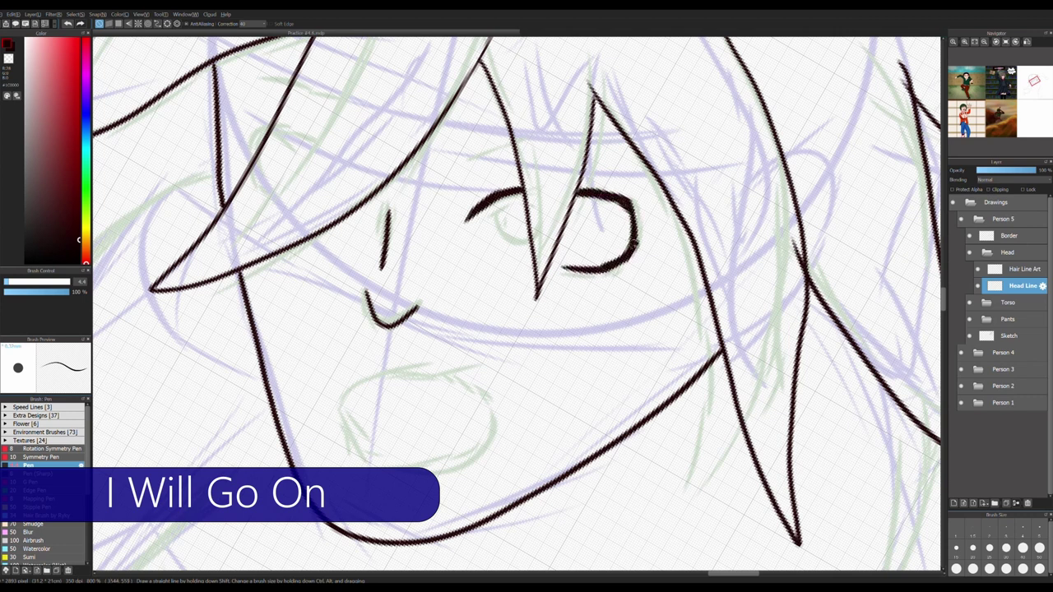
pyautogui.press('Delete')
pyautogui.press('Delete')
pyautogui.press('Delete')
pyautogui.press('Delete')
pyautogui.press('Delete')
pyautogui.press('Delete')
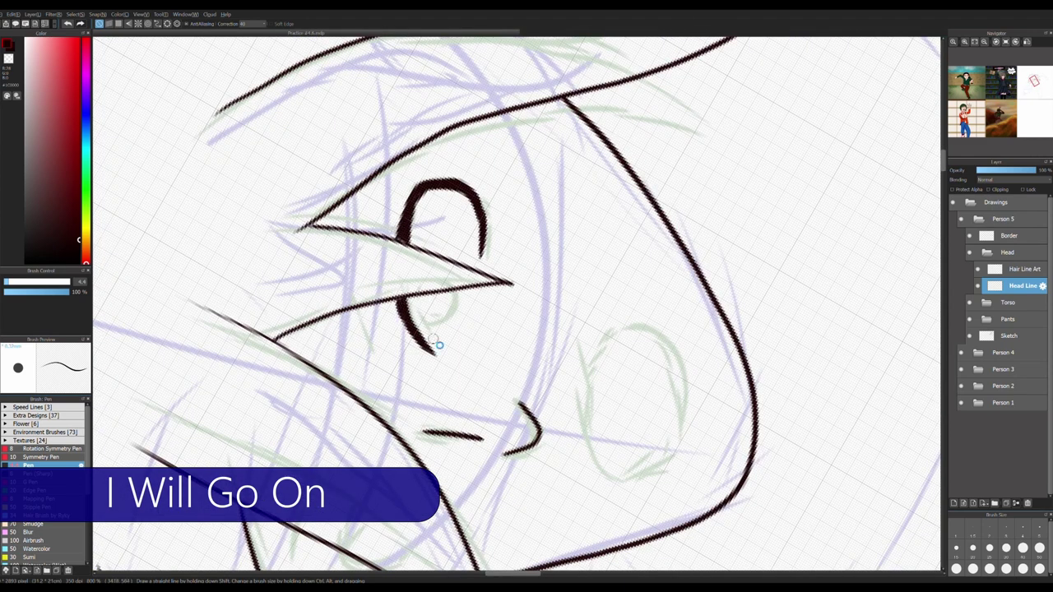
# Ink the visible edge of the far eye beside the long fringe lock
pyautogui.press('End')
pyautogui.press('End')
pyautogui.press('End')
pyautogui.press('End')
pyautogui.press('End')
pyautogui.press('End')
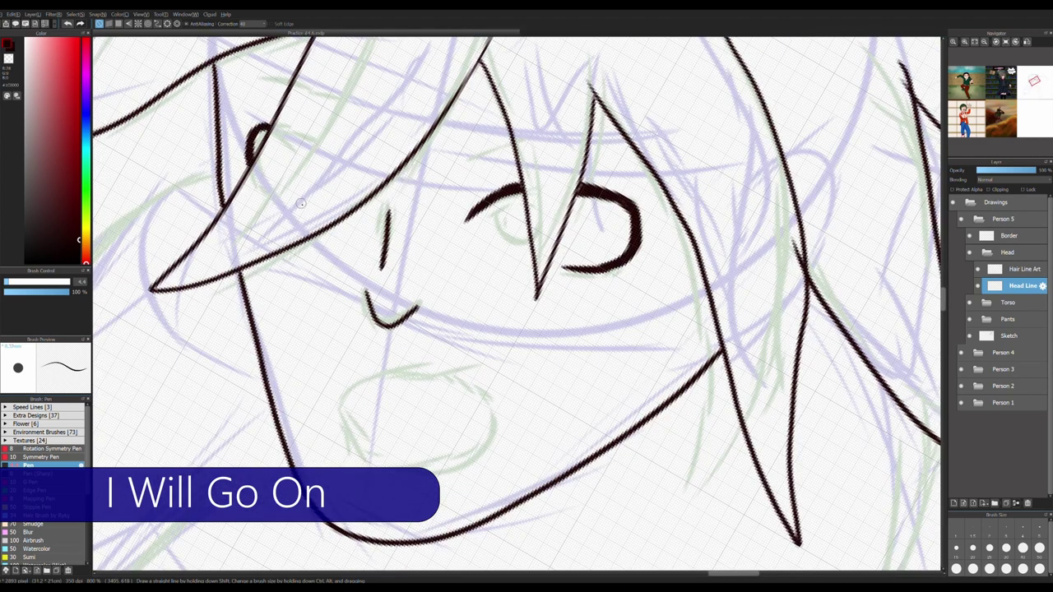
pyautogui.scroll(-3, 302, 204)
pyautogui.scroll(3, 301, 203)
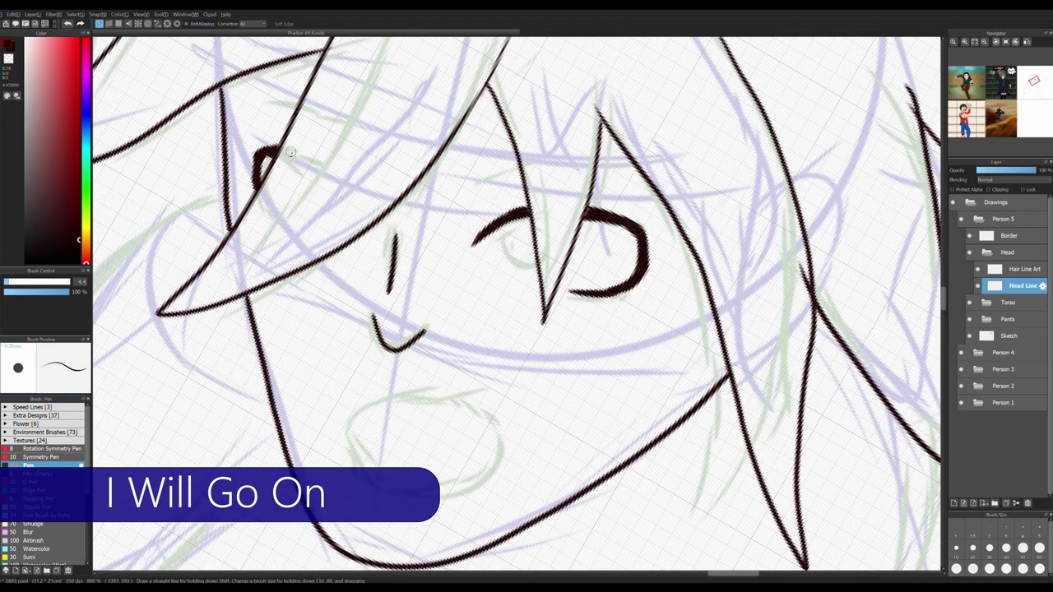
pyautogui.scroll(-2, 464, 295)
# Ink the open mouth as a rounded oval, replacing the first outline with a thinner one
pyautogui.moveTo(450, 438)
pyautogui.mouseDown()
pyautogui.moveTo(404, 333)
pyautogui.moveTo(441, 366)
pyautogui.moveTo(409, 346)
pyautogui.mouseUp()
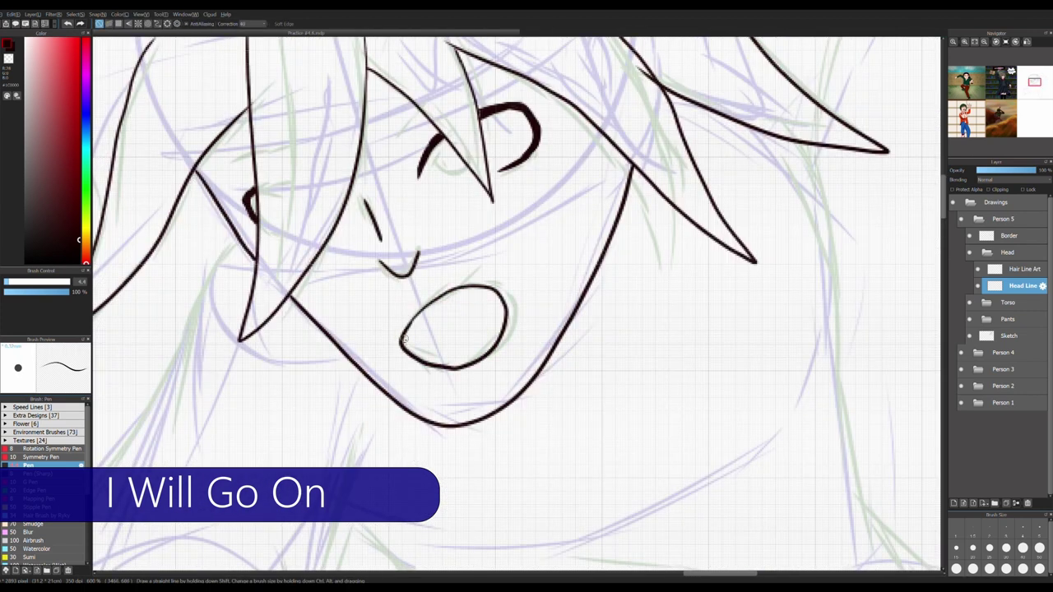
pyautogui.scroll(-3, 458, 296)
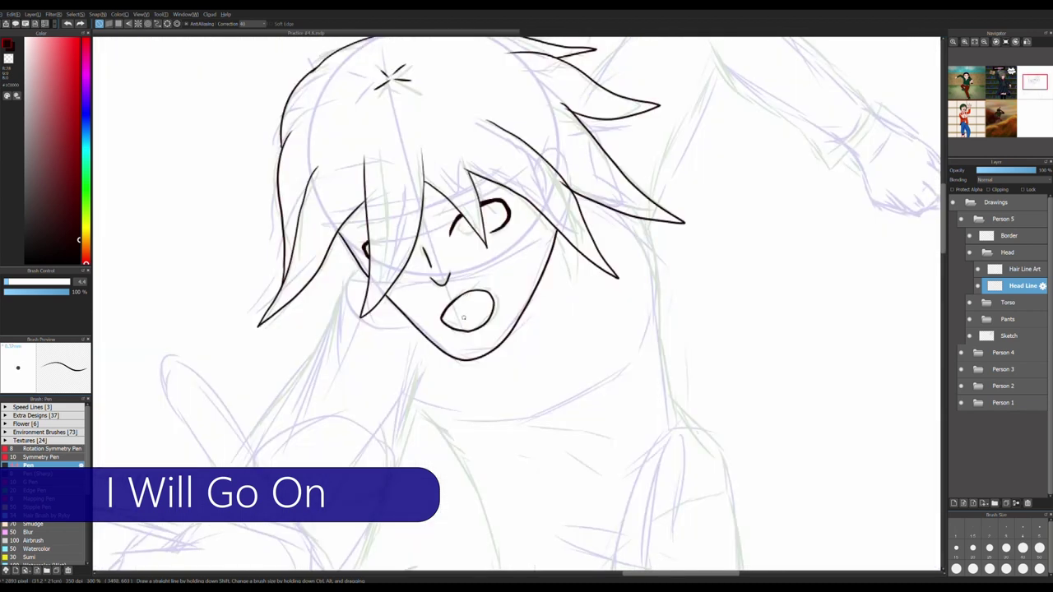
pyautogui.scroll(2, 459, 297)
pyautogui.hotkey('ctrl', 'z')
pyautogui.hotkey('ctrl', 'y')
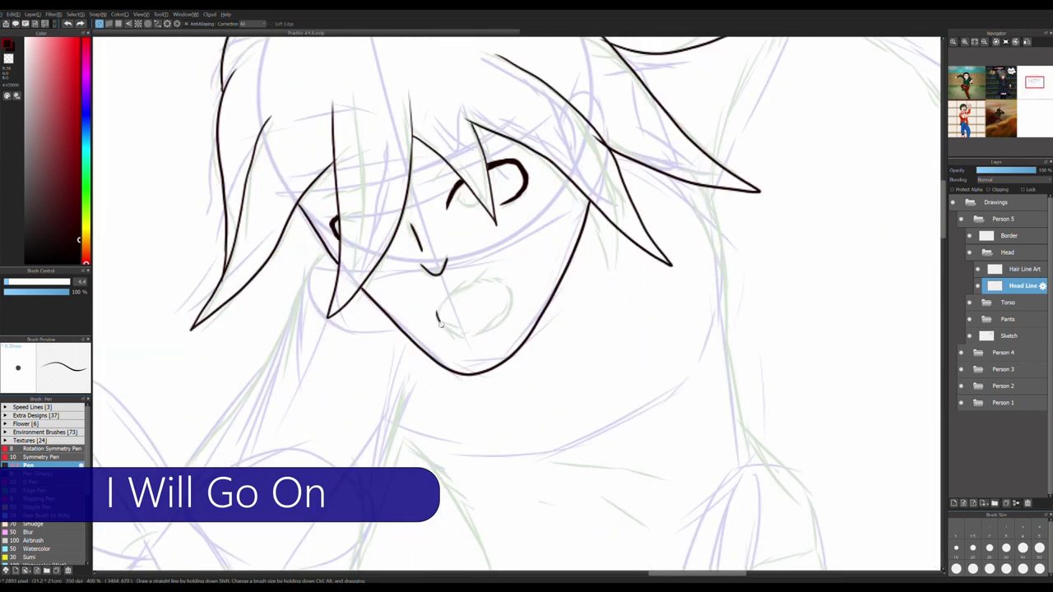
pyautogui.scroll(1, 444, 311)
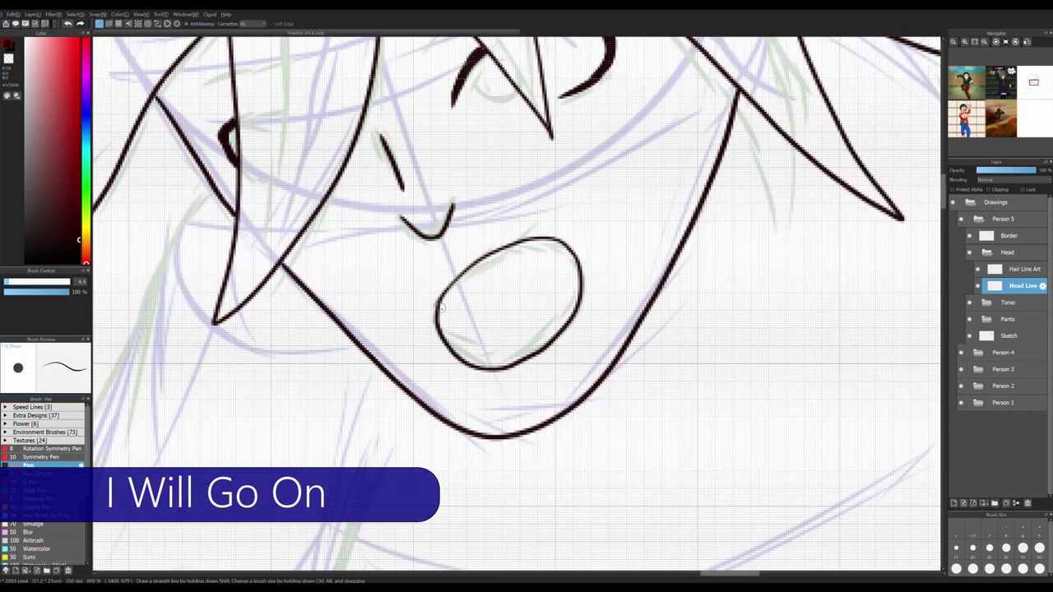
pyautogui.moveTo(444, 306); pyautogui.dragTo(450, 294)
pyautogui.scroll(-3, 447, 290)
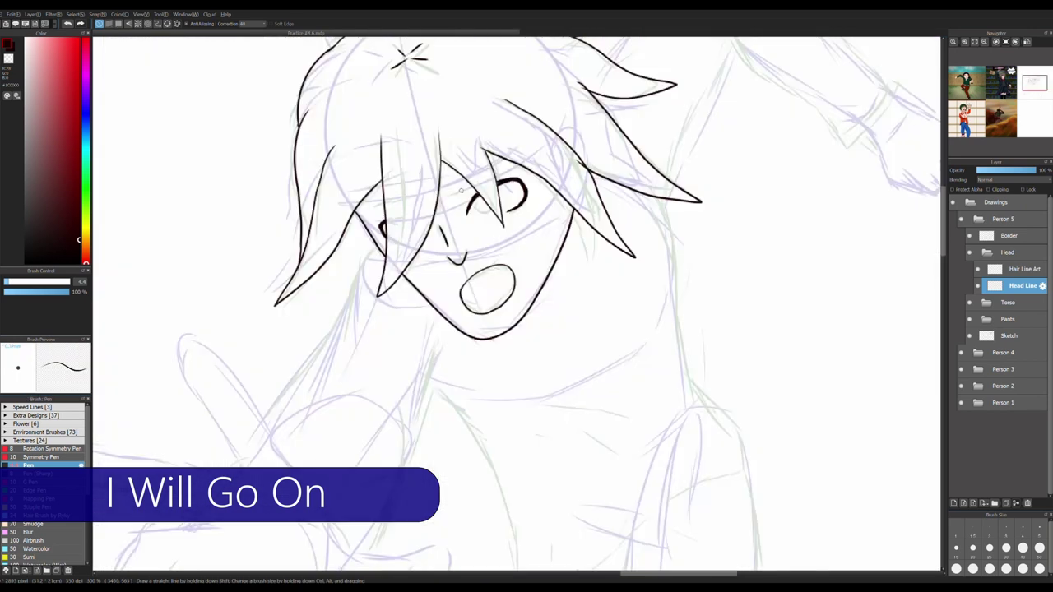
# Ink the eyebrow above the near eye with the Pen (Sharp) brush
pyautogui.scroll(2, 454, 229)
pyautogui.scroll(-1, 453, 230)
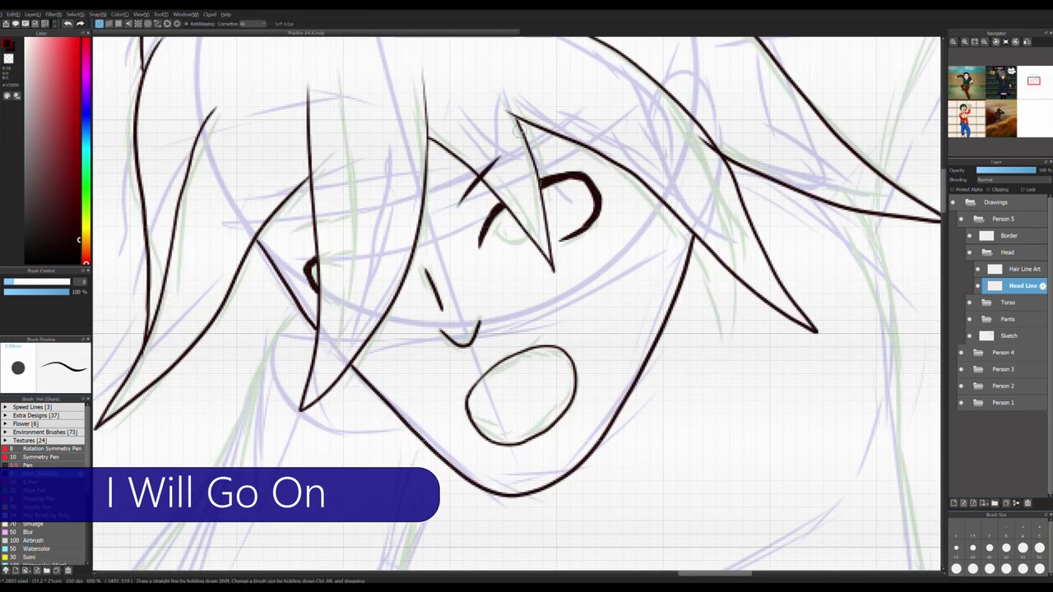
pyautogui.scroll(-1, 444, 249)
pyautogui.scroll(-2, 444, 249)
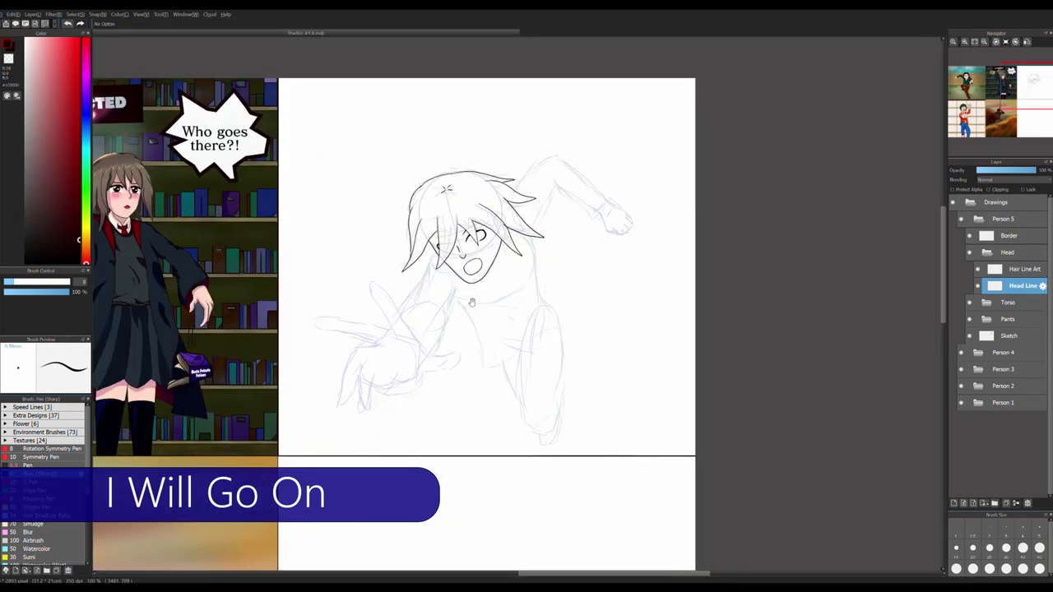
# Add Hand Line and Line Art layers inside the Torso folder and make the Hand Line layer active
pyautogui.press('Up')
pyautogui.click(969, 302)
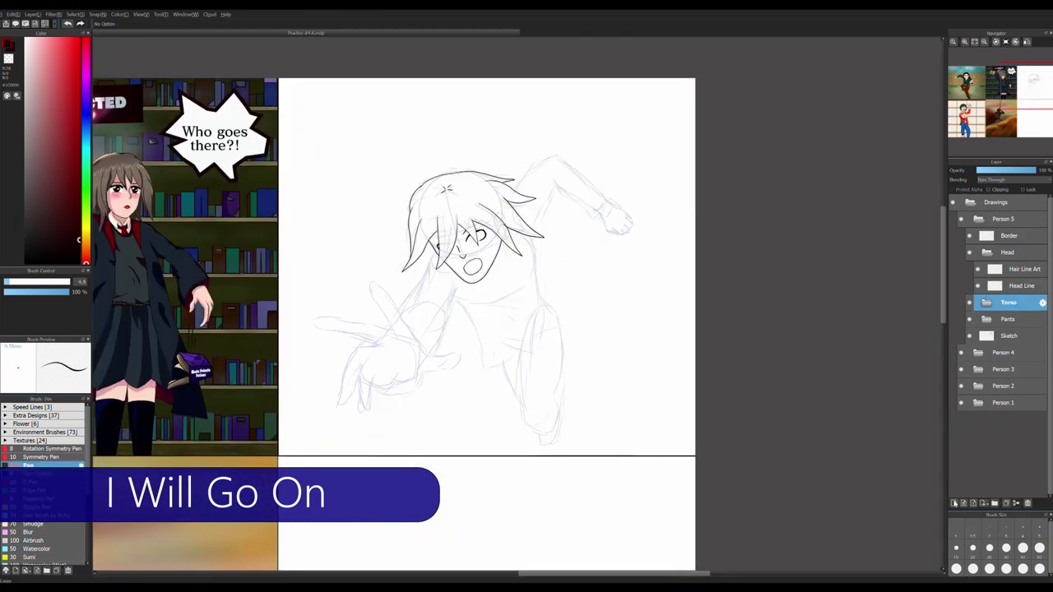
pyautogui.click(1021, 319)
pyautogui.hotkey('ctrl', '+')
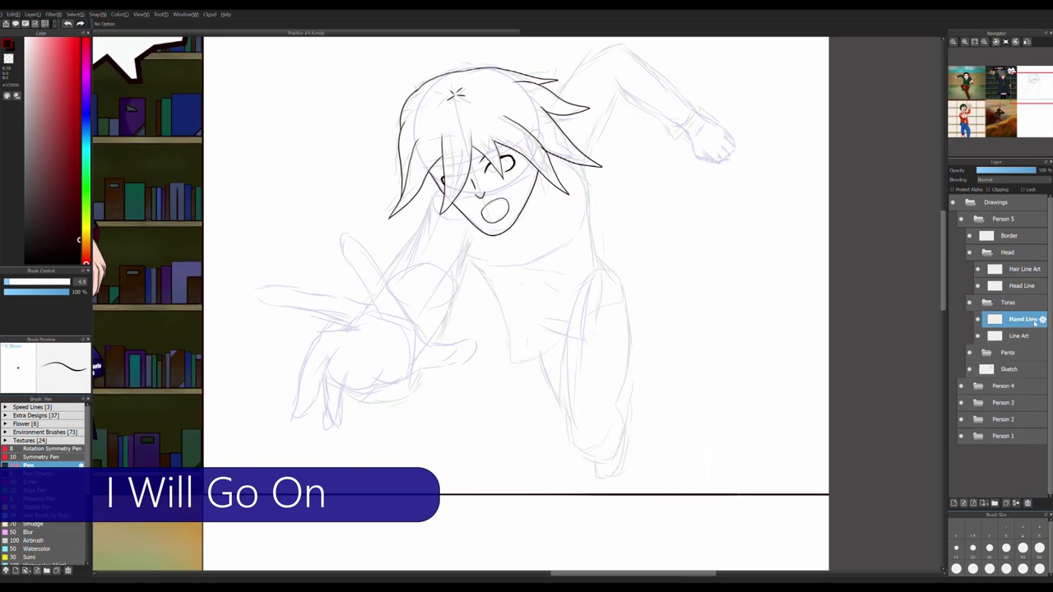
# Ink the curved thumb of the outstretched hand on the Hand Line layer
pyautogui.moveTo(376, 380)
pyautogui.mouseDown()
pyautogui.moveTo(444, 362)
pyautogui.moveTo(474, 333)
pyautogui.mouseUp()
pyautogui.hotkey('ctrl', 'z')
pyautogui.hotkey('ctrl', 'z')
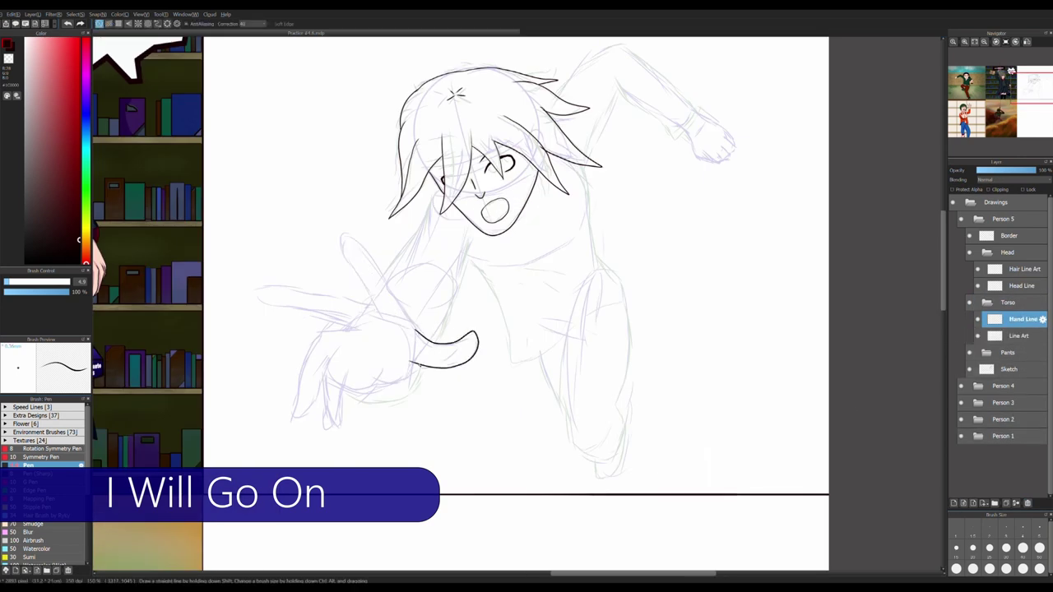
pyautogui.scroll(3, 369, 316)
# Ink the upward-pointing finger of the outstretched hand, undoing and redrawing its contour to follow the sketch
pyautogui.moveTo(360, 91); pyautogui.dragTo(498, 356)
pyautogui.hotkey('ctrl', 'z')
pyautogui.moveTo(316, 71)
pyautogui.mouseDown()
pyautogui.moveTo(497, 354)
pyautogui.moveTo(461, 198)
pyautogui.mouseUp()
pyautogui.hotkey('ctrl', 'z')
pyautogui.scroll(-2, 503, 310)
pyautogui.scroll(2, 494, 330)
pyautogui.hotkey('ctrl', 'z')
pyautogui.moveTo(472, 94)
pyautogui.mouseDown()
pyautogui.moveTo(518, 477)
pyautogui.moveTo(511, 346)
pyautogui.moveTo(454, 397)
pyautogui.mouseUp()
pyautogui.hotkey('ctrl', 'z')
pyautogui.hotkey('ctrl', 'z')
pyautogui.scroll(1, 510, 345)
pyautogui.moveTo(556, 486)
pyautogui.mouseDown()
pyautogui.moveTo(536, 392)
pyautogui.moveTo(464, 269)
pyautogui.moveTo(438, 162)
pyautogui.mouseUp()
pyautogui.hotkey('ctrl', 'z')
pyautogui.scroll(-1, 439, 163)
pyautogui.hotkey('ctrl', 'z')
pyautogui.scroll(1, 510, 329)
pyautogui.moveTo(556, 494); pyautogui.dragTo(504, 150)
pyautogui.hotkey('ctrl', 'z')
pyautogui.moveTo(485, 383); pyautogui.dragTo(542, 469)
pyautogui.hotkey('ctrl', 'z')
pyautogui.moveTo(482, 449); pyautogui.dragTo(505, 107)
# Ink the outstretched hand's sideways-pointing finger and erase the excess line where it meets the palm
pyautogui.moveTo(556, 422)
pyautogui.mouseDown()
pyautogui.moveTo(662, 348)
pyautogui.moveTo(696, 289)
pyautogui.mouseUp()
pyautogui.moveTo(658, 239)
pyautogui.mouseDown()
pyautogui.moveTo(567, 302)
pyautogui.moveTo(443, 262)
pyautogui.moveTo(607, 304)
pyautogui.mouseUp()
pyautogui.hotkey('ctrl', 'z')
pyautogui.hotkey('ctrl', 'z')
pyautogui.moveTo(560, 215)
pyautogui.mouseDown()
pyautogui.moveTo(461, 262)
pyautogui.moveTo(634, 308)
pyautogui.mouseUp()
pyautogui.moveTo(634, 309); pyautogui.dragTo(633, 190)
pyautogui.press('e')
pyautogui.moveTo(494, 157); pyautogui.dragTo(642, 191)
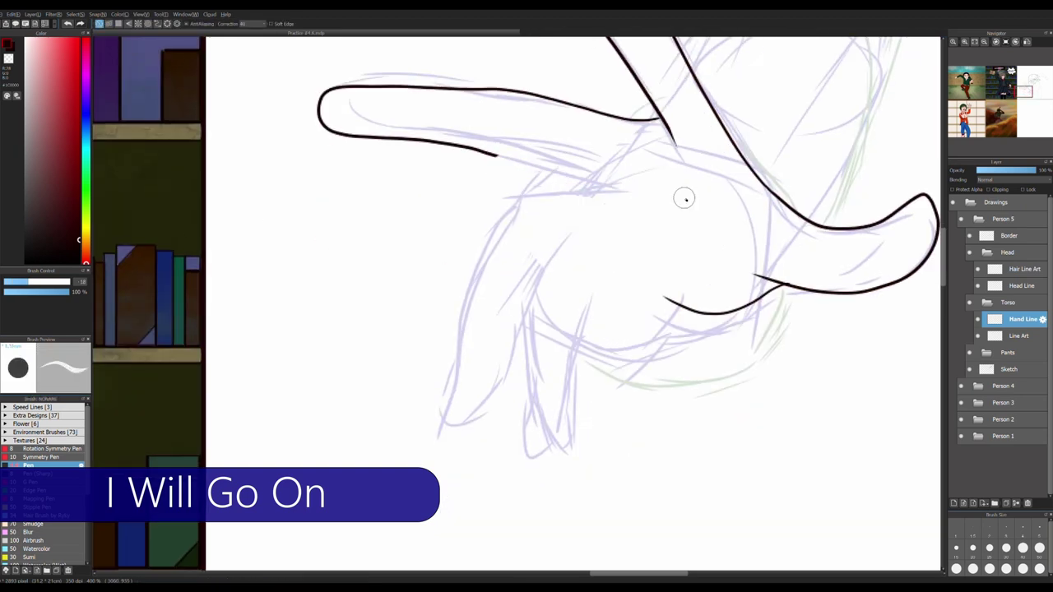
# Ink the two downward-pointing fingers and the lower edge of the palm on the outstretched hand
pyautogui.press('p')
pyautogui.moveTo(436, 141)
pyautogui.mouseDown()
pyautogui.moveTo(667, 191)
pyautogui.moveTo(599, 173)
pyautogui.moveTo(560, 242)
pyautogui.mouseUp()
pyautogui.press('e')
pyautogui.press('p')
pyautogui.moveTo(527, 303)
pyautogui.mouseDown()
pyautogui.moveTo(573, 353)
pyautogui.moveTo(591, 288)
pyautogui.moveTo(588, 311)
pyautogui.mouseUp()
pyautogui.hotkey('ctrl', 'z')
pyautogui.hotkey('ctrl', 'z')
pyautogui.moveTo(583, 341); pyautogui.dragTo(679, 328)
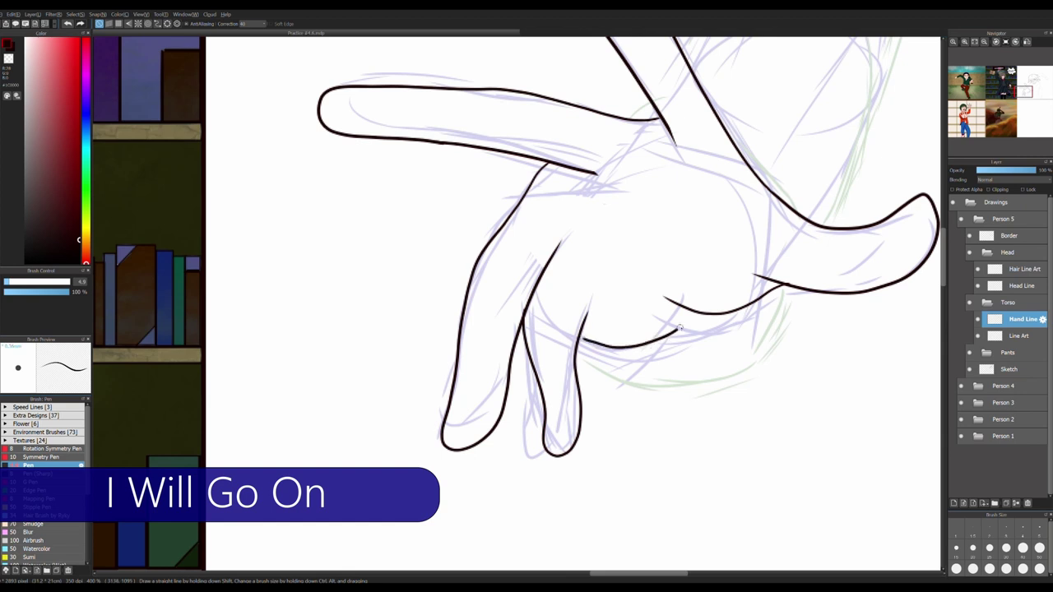
# Ink the side contour of the clenched rear hand on the Hand Line layer
pyautogui.click(970, 369)
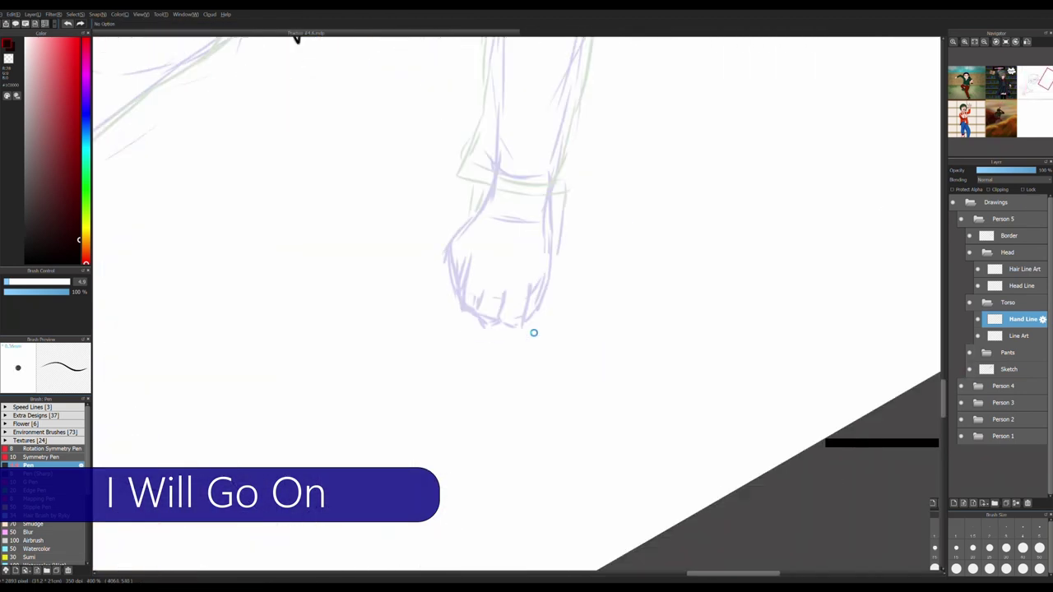
pyautogui.moveTo(476, 173); pyautogui.dragTo(430, 319)
pyautogui.moveTo(438, 280); pyautogui.dragTo(428, 337)
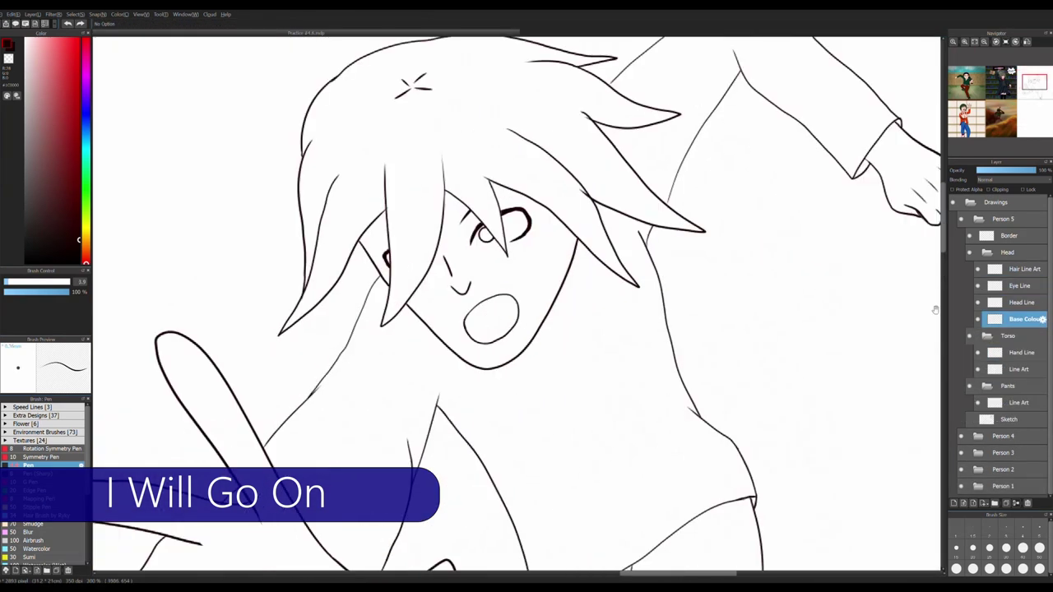
# Fill the face areas with a pale skin tone on the base colour layer beneath Head Line
pyautogui.click(526, 272)
pyautogui.click(374, 243)
pyautogui.hotkey('ctrl', 'z')
# Add a clipped Shadow layer above Skin base and paint darker peach shadows on the face beneath the fringe
pyautogui.click(955, 504)
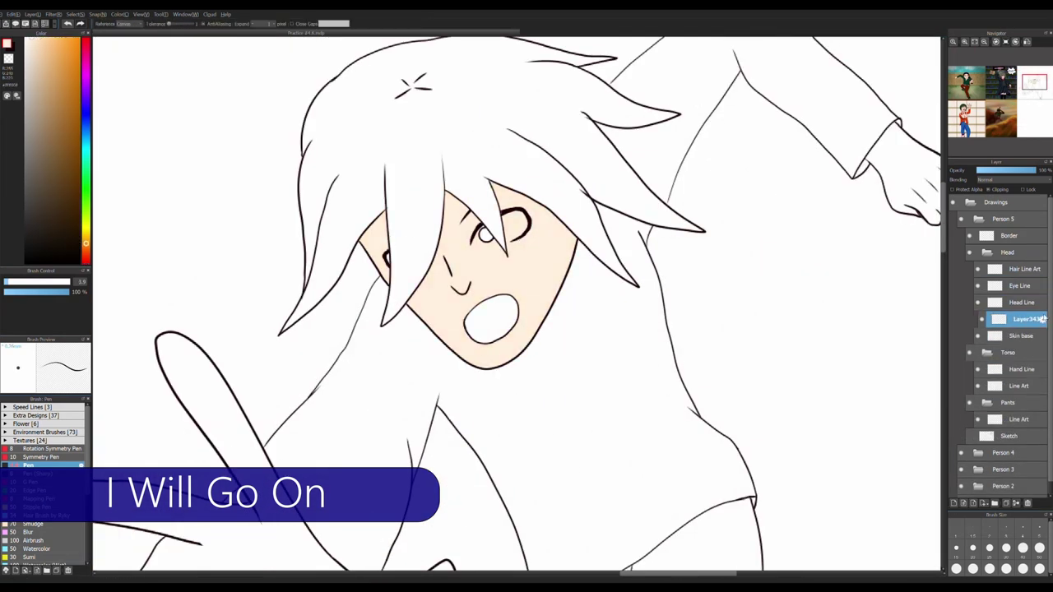
pyautogui.click(38, 55)
pyautogui.press('b')
pyautogui.scroll(2, 385, 234)
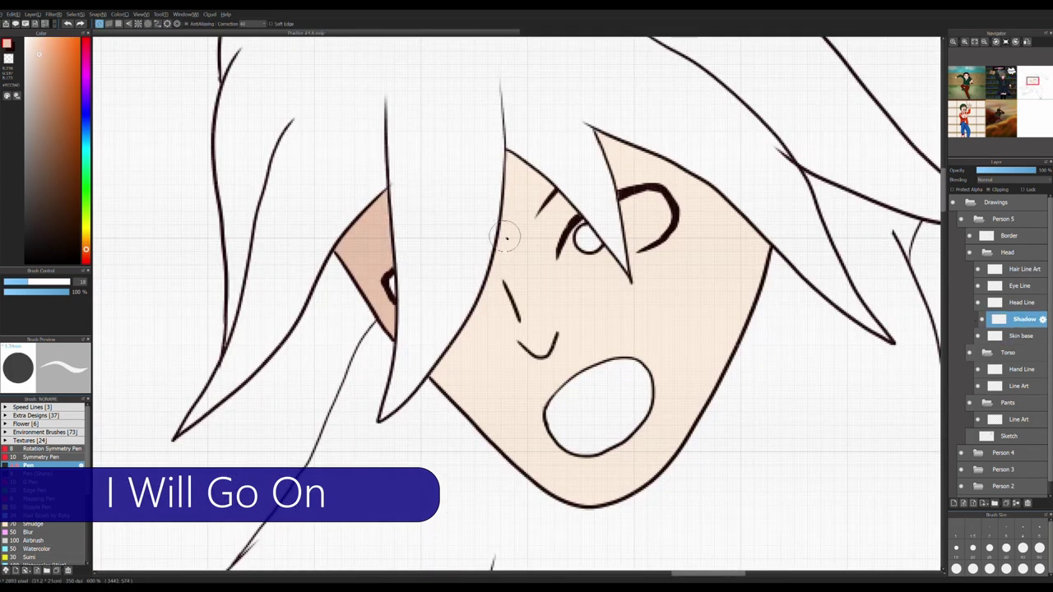
pyautogui.press('b')
pyautogui.moveTo(510, 252)
pyautogui.mouseDown()
pyautogui.moveTo(448, 395)
pyautogui.moveTo(511, 282)
pyautogui.mouseUp()
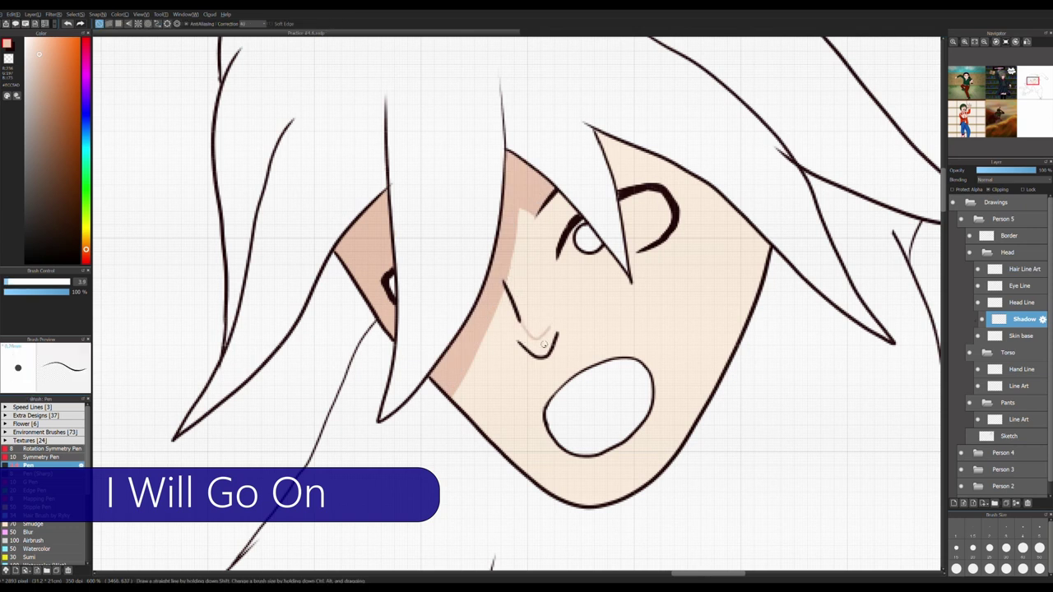
# Paint a shadow along the nose bridge and nose tip, then trim its edge with the eraser
pyautogui.moveTo(506, 301); pyautogui.dragTo(536, 346)
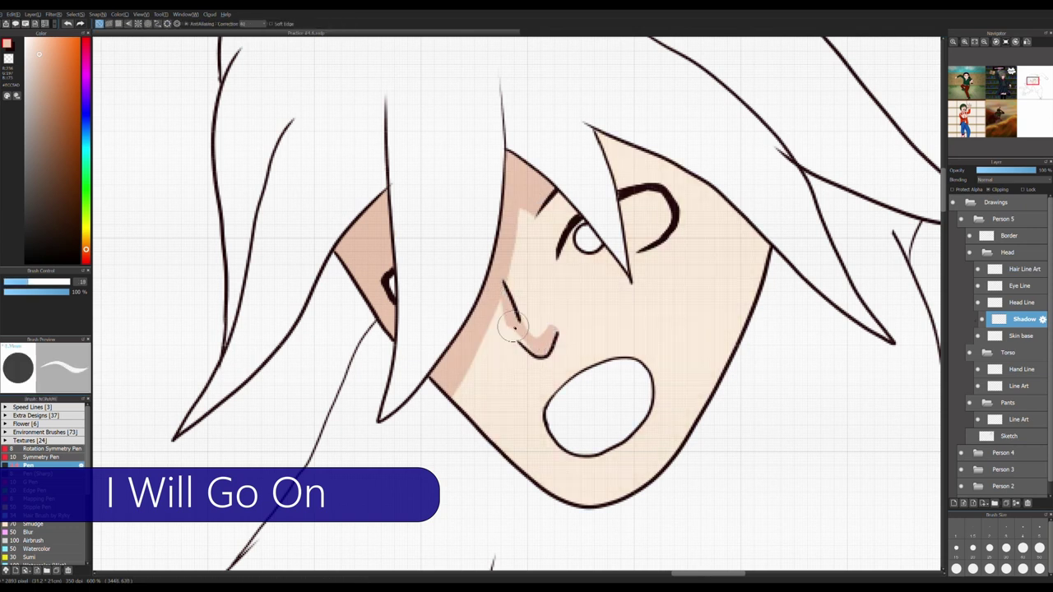
pyautogui.moveTo(576, 308); pyautogui.dragTo(491, 307)
pyautogui.moveTo(492, 262); pyautogui.dragTo(476, 281)
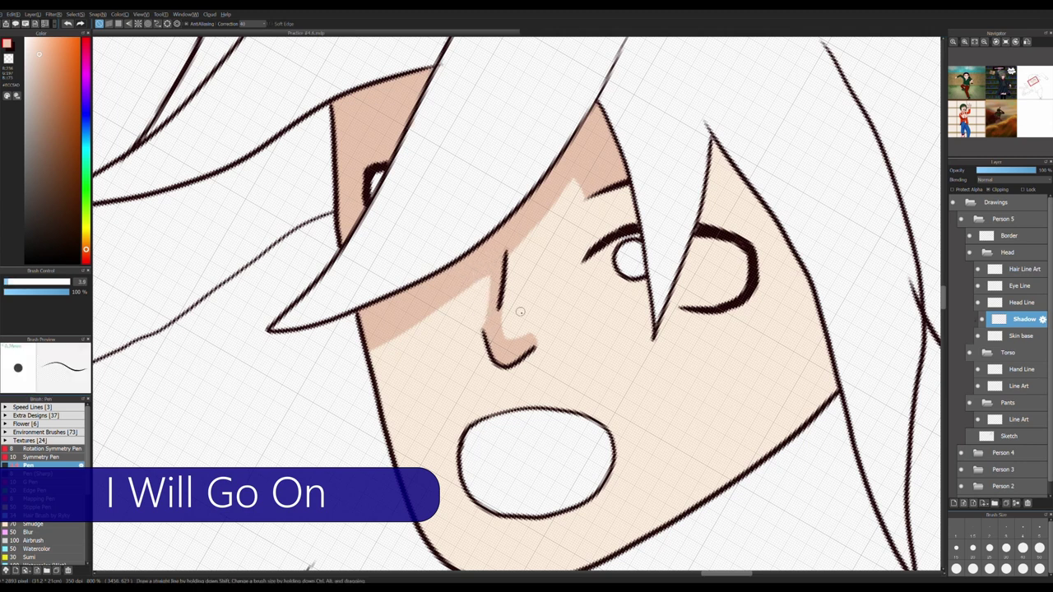
pyautogui.press('e')
pyautogui.moveTo(499, 301); pyautogui.dragTo(511, 332)
pyautogui.press('b')
pyautogui.scroll(-4, 531, 352)
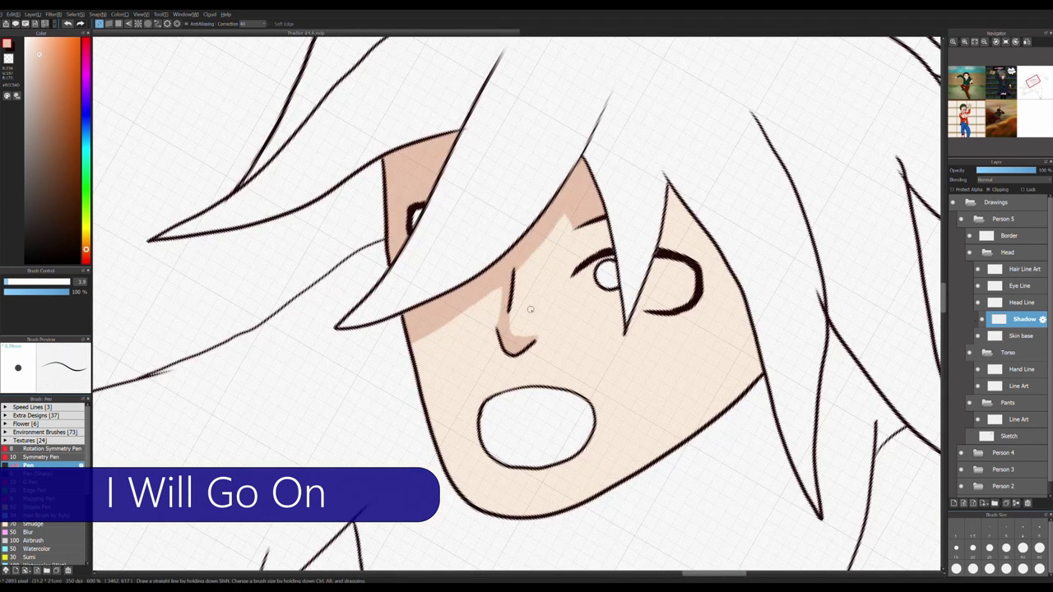
# Shade the area beneath the nose and refine that shadow's edge with the eraser
pyautogui.scroll(3, 534, 327)
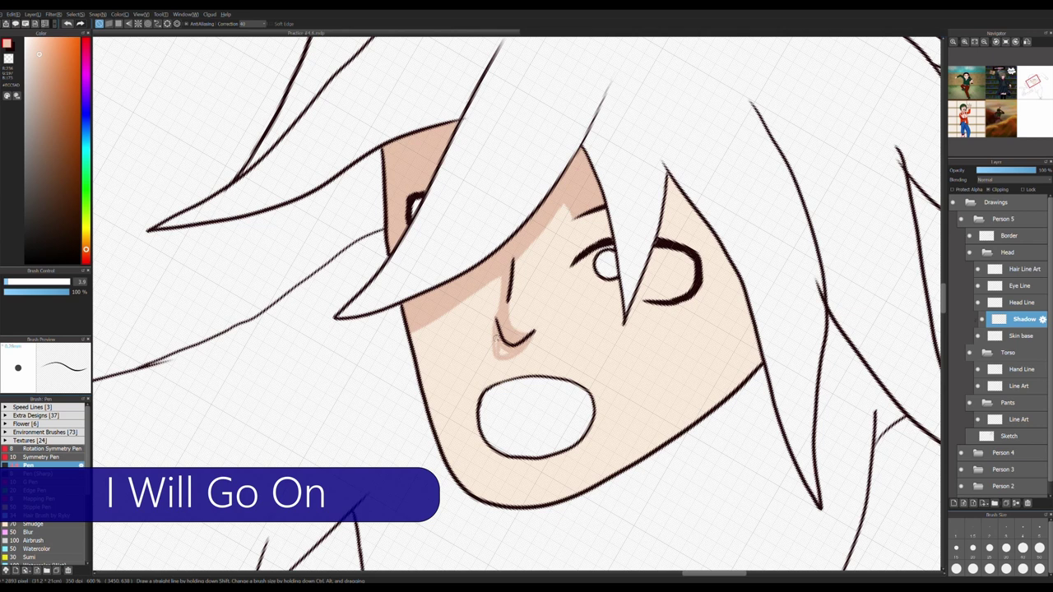
pyautogui.scroll(-3, 520, 335)
pyautogui.scroll(3, 519, 335)
pyautogui.press('e')
pyautogui.moveTo(497, 301); pyautogui.dragTo(529, 320)
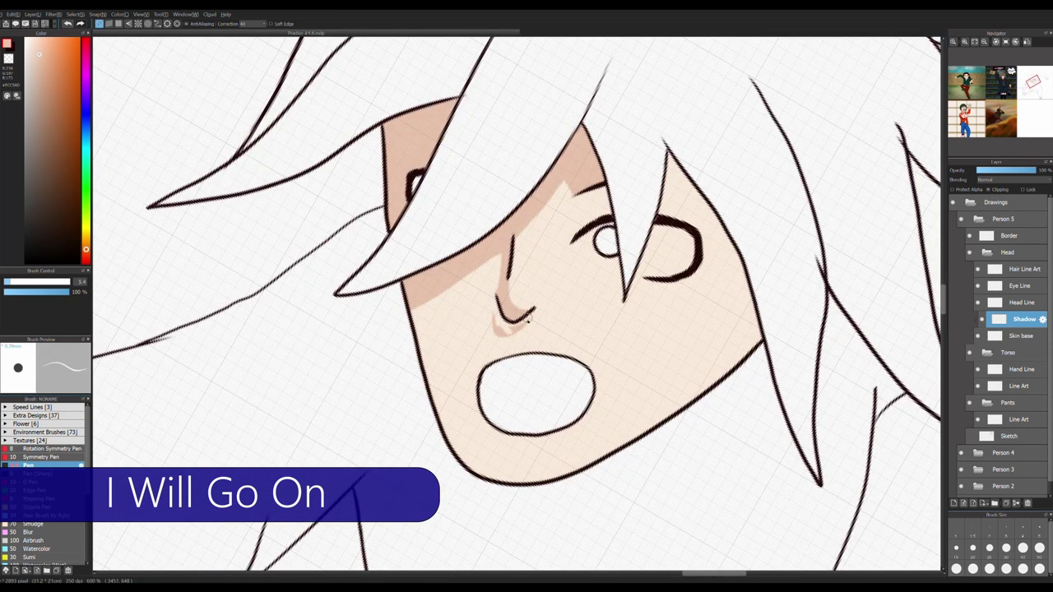
# Paint peach shadows down the far side of the face beside the hair and around the brow and eye
pyautogui.press('b')
pyautogui.moveTo(691, 214); pyautogui.dragTo(745, 345)
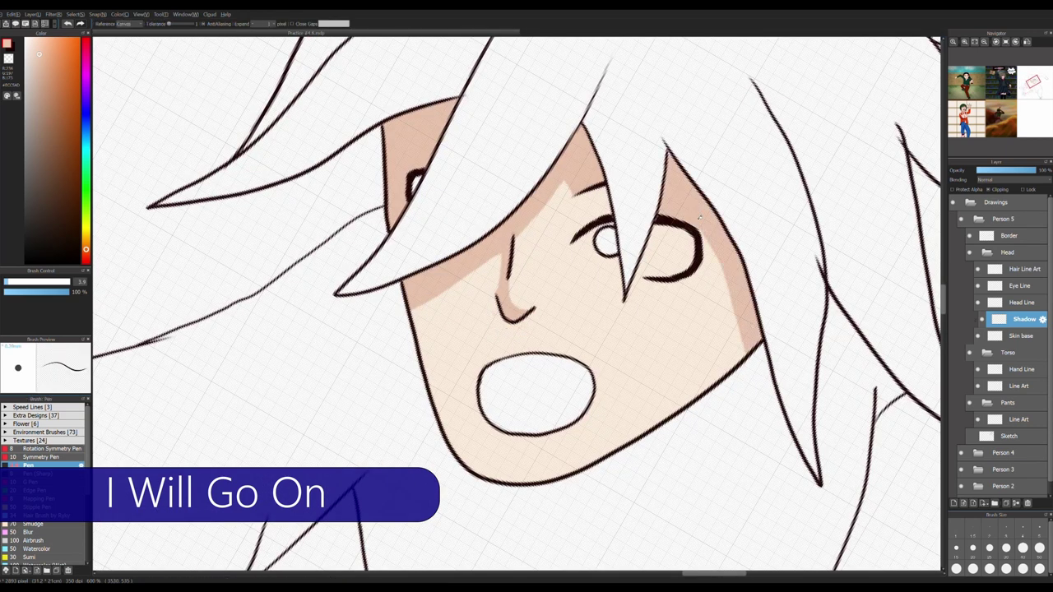
pyautogui.moveTo(567, 181); pyautogui.dragTo(609, 231)
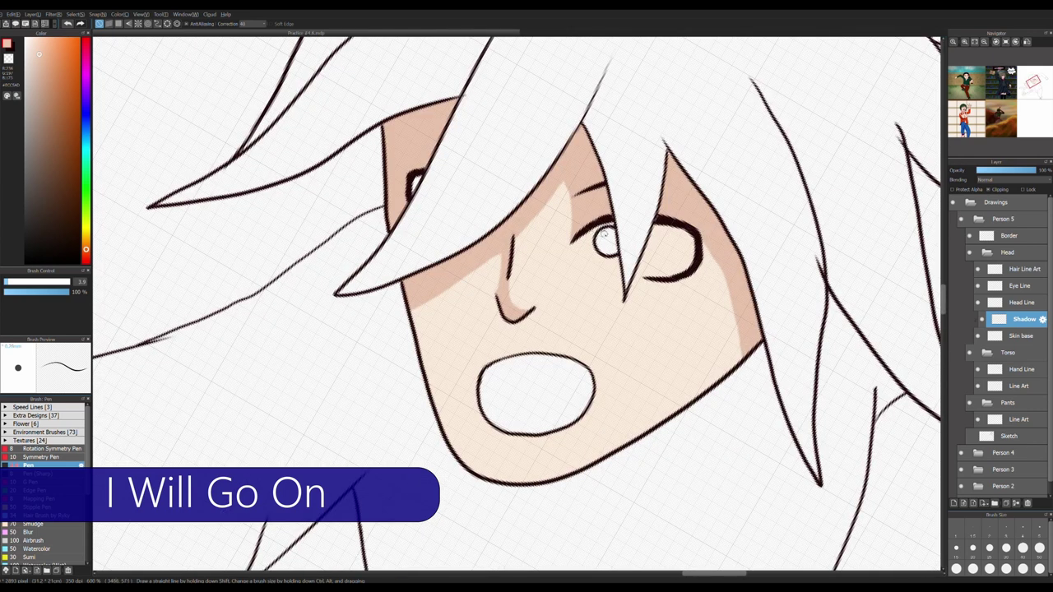
# Airbrush soft peach shading around the mouth and along the edges of the cheek and jaw on the Shadow layer
pyautogui.click(40, 540)
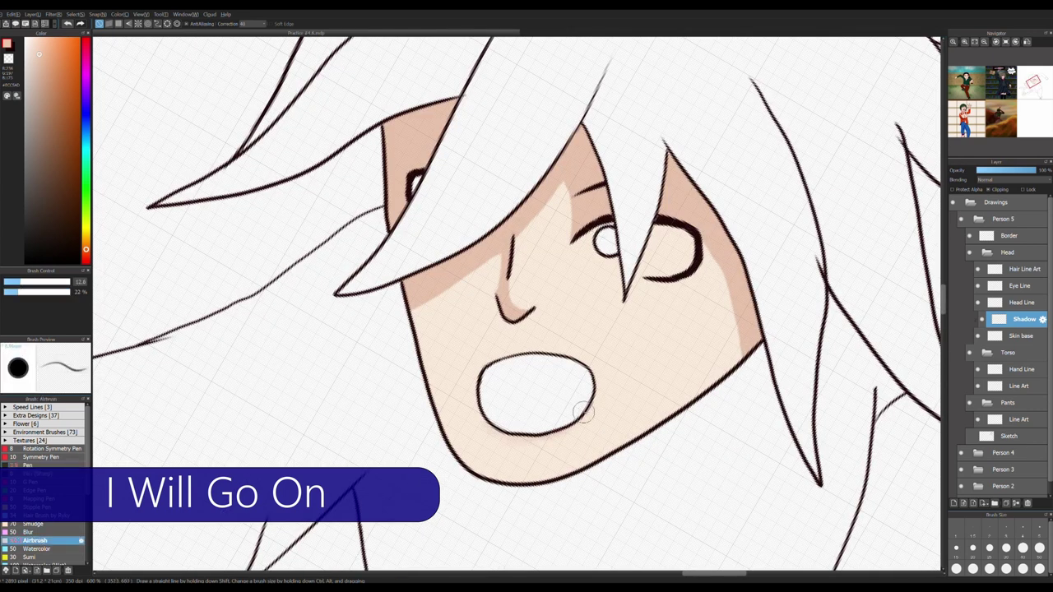
pyautogui.moveTo(741, 358)
pyautogui.mouseDown()
pyautogui.moveTo(718, 264)
pyautogui.moveTo(741, 340)
pyautogui.mouseUp()
pyautogui.moveTo(463, 271)
pyautogui.mouseDown()
pyautogui.moveTo(420, 309)
pyautogui.moveTo(413, 427)
pyautogui.mouseUp()
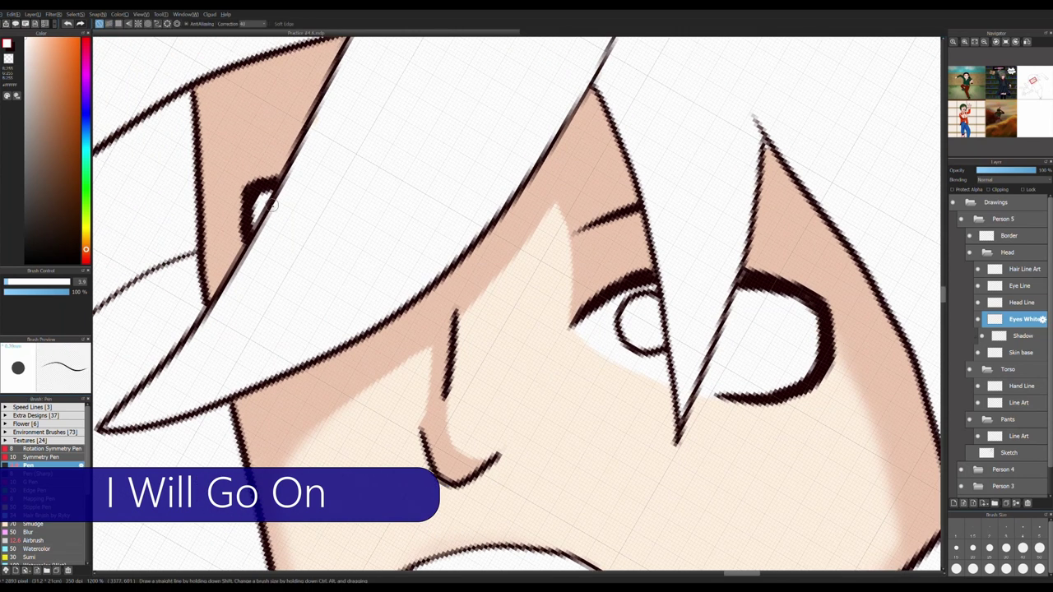
# Fill the iris orange on a new Iris layer and darken its upper part with a dark red gradient on a clipped Iris 2 layer
pyautogui.click(954, 502)
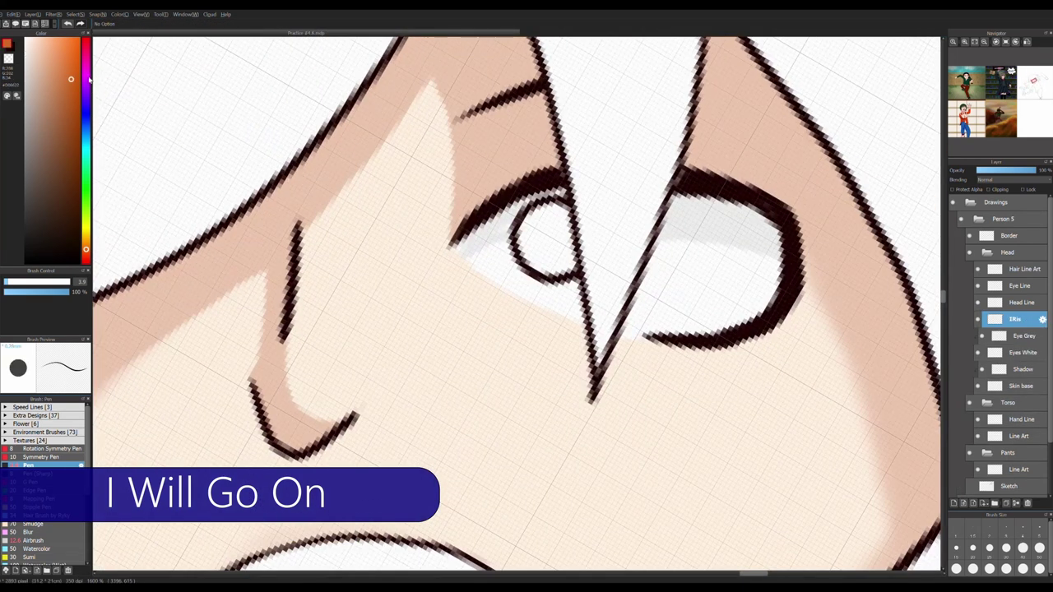
pyautogui.click(553, 235)
pyautogui.click(78, 238)
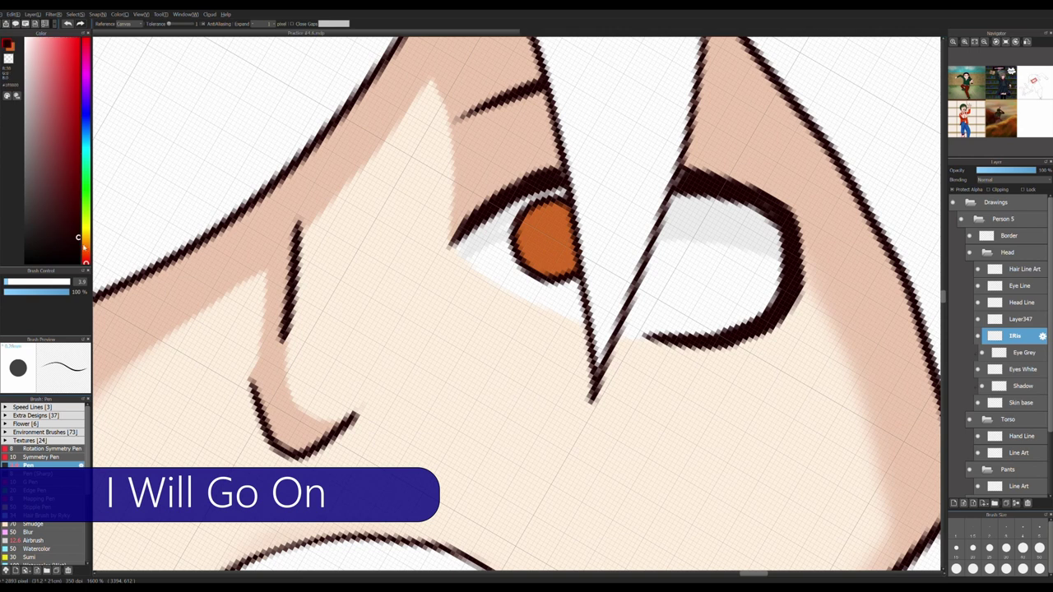
pyautogui.press('g')
pyautogui.moveTo(545, 207); pyautogui.dragTo(558, 265)
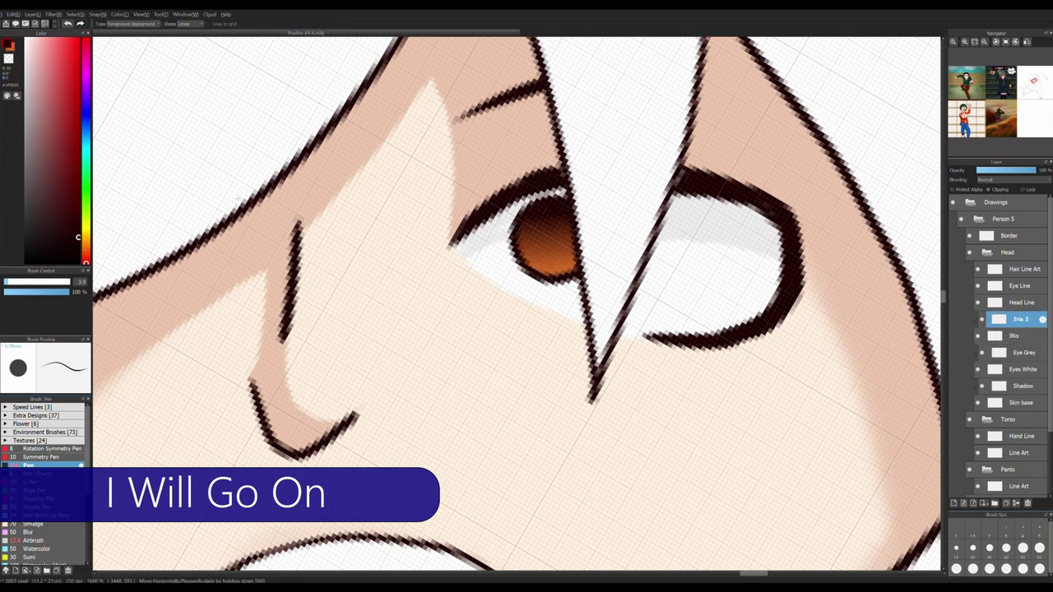
# Add a dark round pupil in the centre of the orange iris on the Iris 2 layer
pyautogui.press('m')
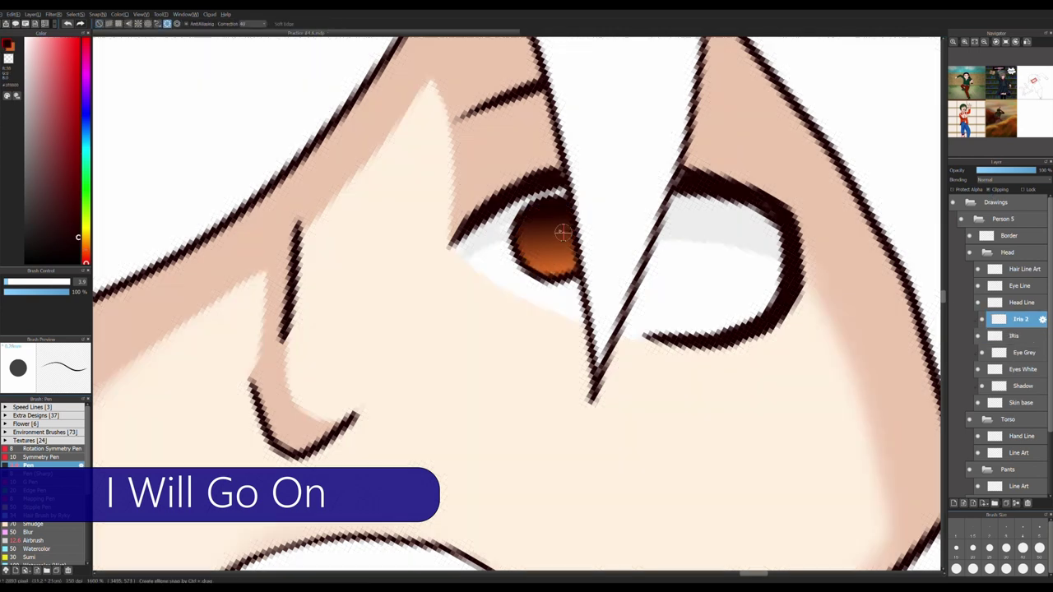
pyautogui.moveTo(538, 219)
pyautogui.mouseDown()
pyautogui.moveTo(580, 263)
pyautogui.moveTo(560, 247)
pyautogui.moveTo(588, 252)
pyautogui.mouseUp()
pyautogui.hotkey('ctrl', 'd')
pyautogui.hotkey('ctrl', 'z')
pyautogui.hotkey('ctrl', 'z')
pyautogui.hotkey('ctrl', 'd')
pyautogui.moveTo(518, 222)
pyautogui.mouseDown()
pyautogui.moveTo(547, 263)
pyautogui.moveTo(558, 270)
pyautogui.moveTo(568, 259)
pyautogui.mouseUp()
pyautogui.hotkey('ctrl', 'd')
pyautogui.scroll(-5, 517, 305)
pyautogui.scroll(5, 517, 305)
# Add a clipped Iris Shine layer above Iris 2 and paint small white highlights over the pupil and iris
pyautogui.click(954, 502)
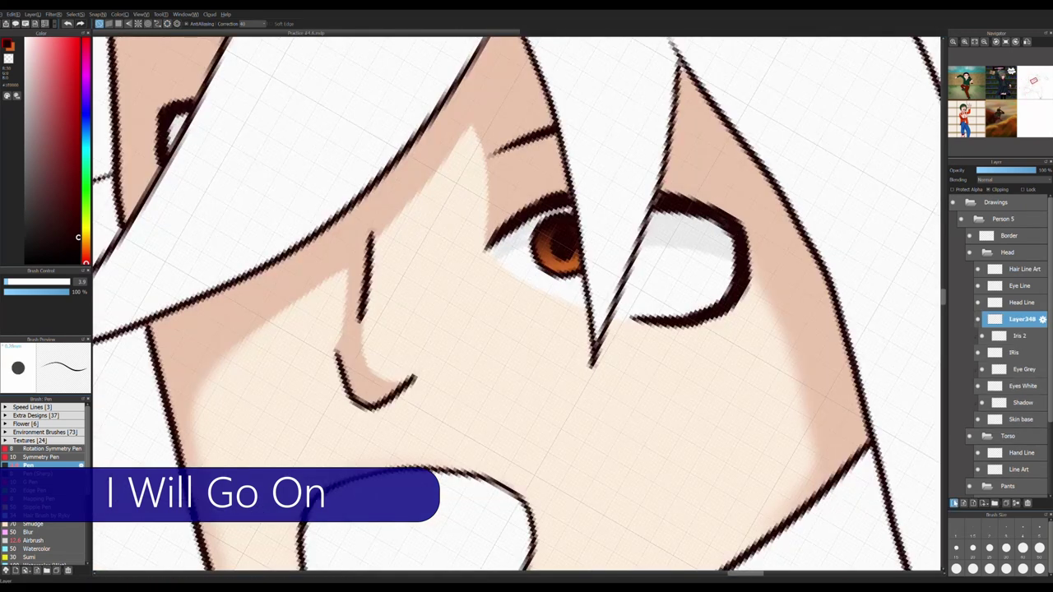
pyautogui.press('x')
pyautogui.click(546, 235)
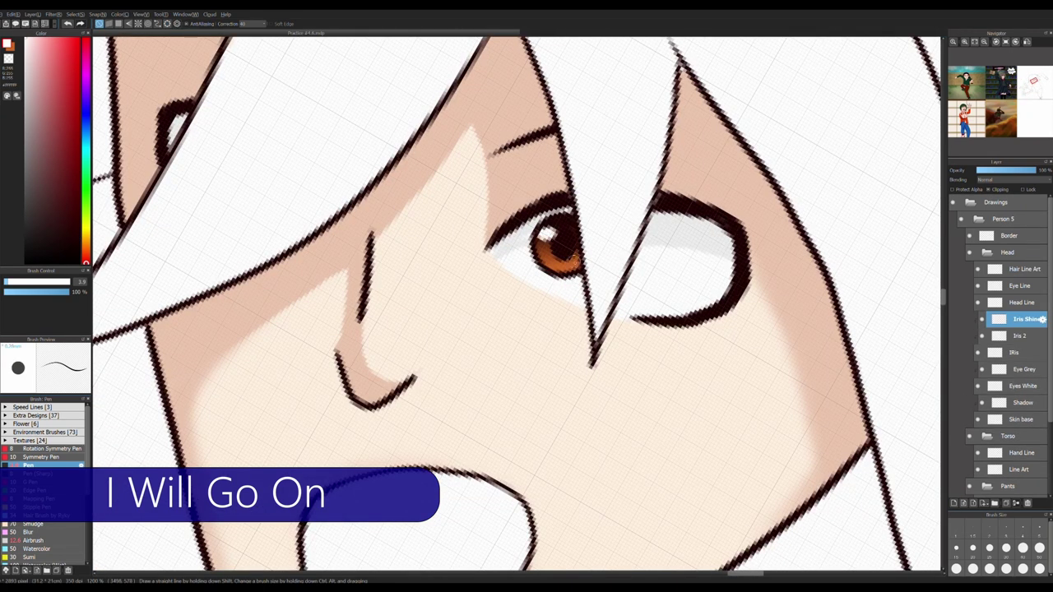
pyautogui.keyDown('alt'); pyautogui.click(537, 257); pyautogui.keyUp('alt')
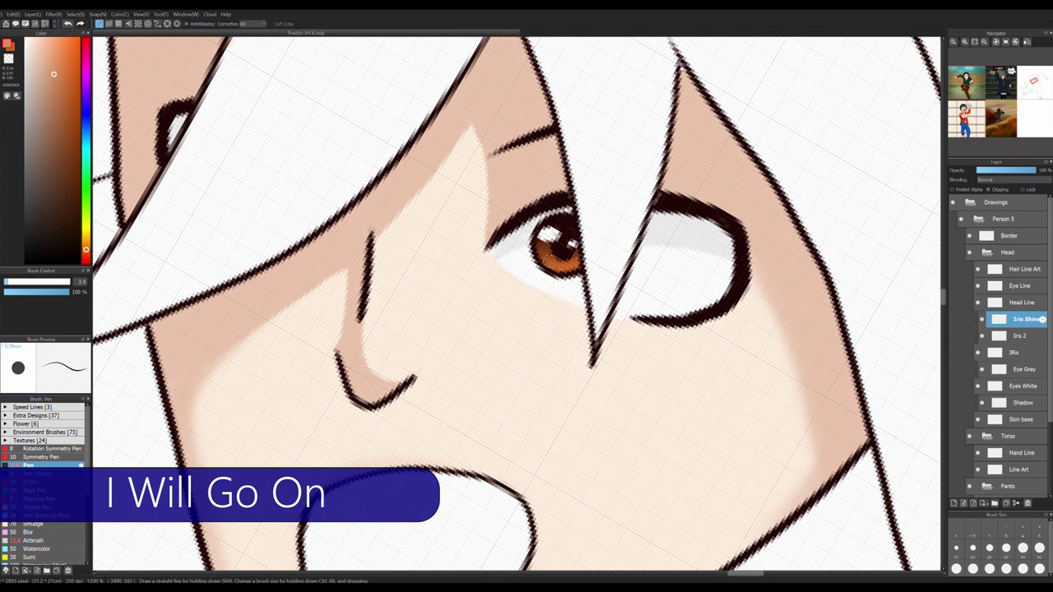
pyautogui.scroll(-4, 589, 264)
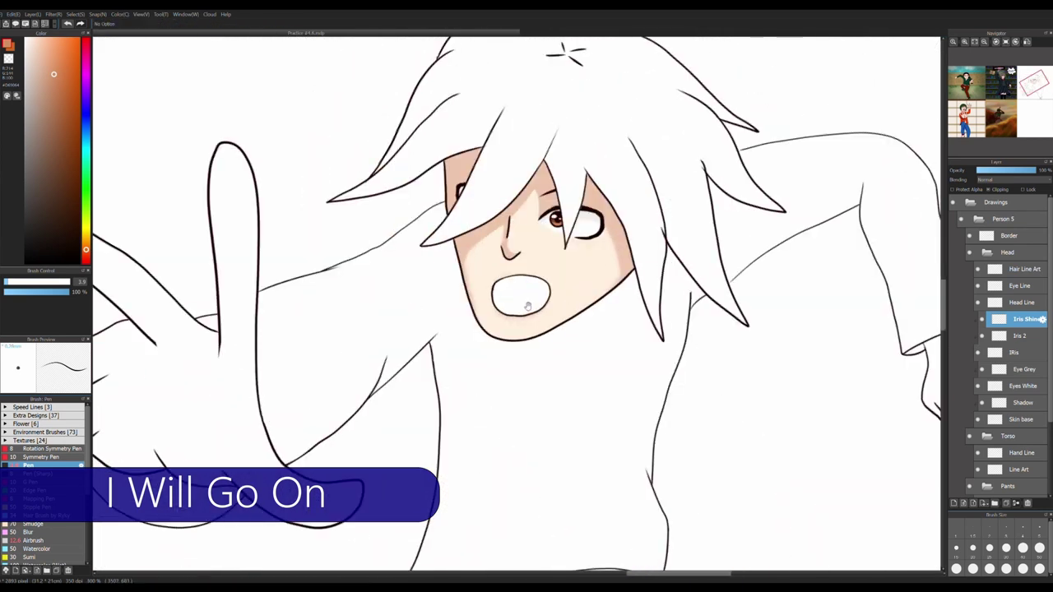
# Add a Mouth Base layer, filling the open mouth dark magenta with a lighter pink tongue across its lower half
pyautogui.click(963, 502)
pyautogui.scroll(2, 525, 308)
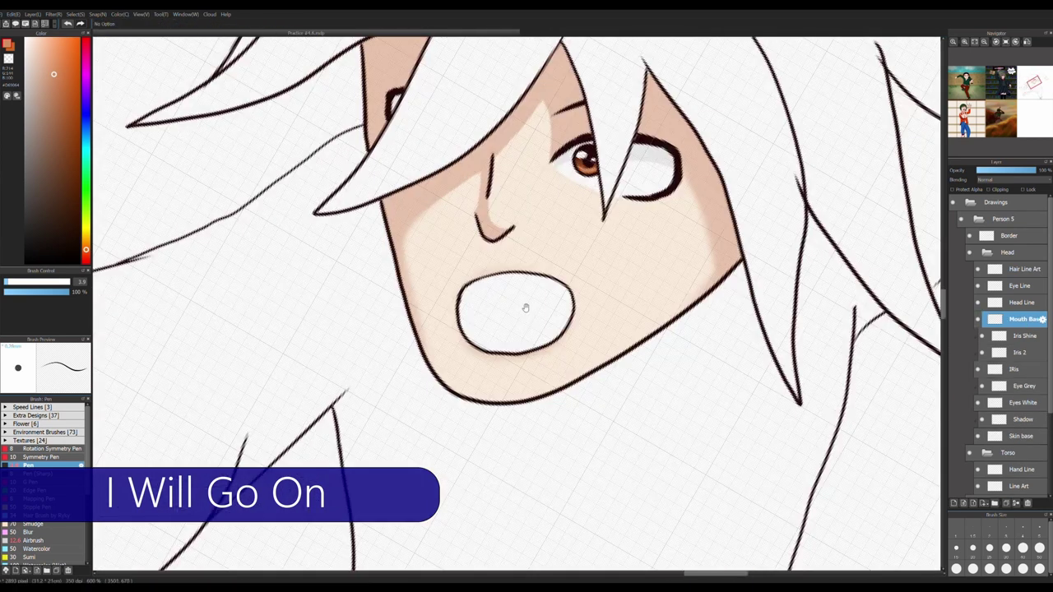
pyautogui.click(84, 55)
pyautogui.click(69, 130)
pyautogui.press('g')
pyautogui.click(489, 310)
pyautogui.scroll(1, 516, 313)
pyautogui.moveTo(473, 313); pyautogui.dragTo(560, 311)
pyautogui.click(514, 333)
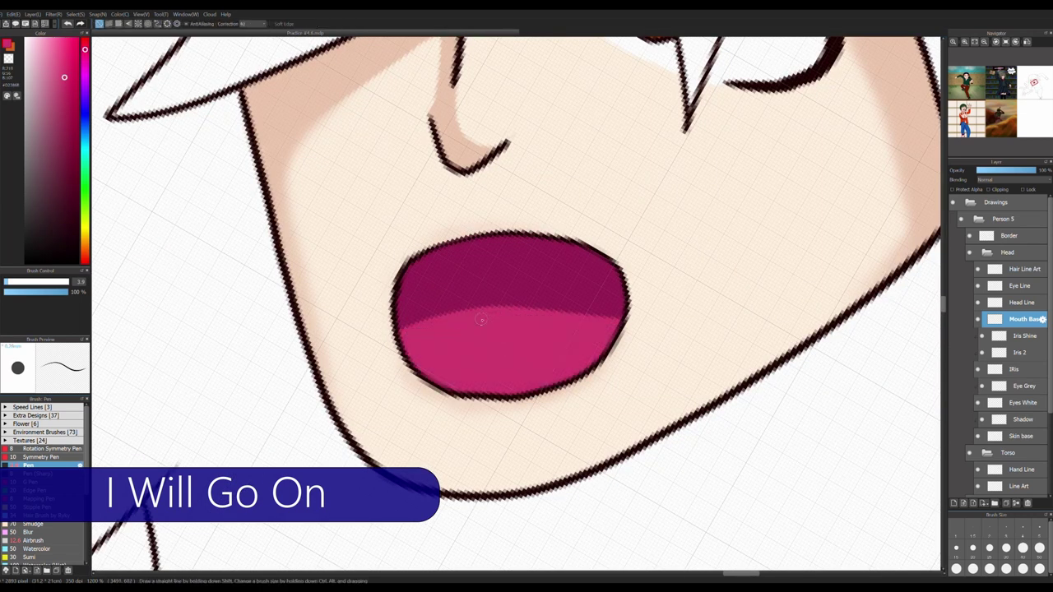
# Add a new layer named Blush directly above the face's Shadow layer
pyautogui.scroll(-3, 516, 312)
pyautogui.scroll(-3, 1000, 345)
pyautogui.click(1023, 363)
pyautogui.click(955, 503)
pyautogui.doubleClick(1017, 348)
pyautogui.write('Blush')
pyautogui.press('Return')
# Airbrush a faint pinkish-red blush across the nose and cheeks, then clip the Blush layer and set its opacity to 73%
pyautogui.click(56, 51)
pyautogui.click(35, 541)
pyautogui.moveTo(22, 282); pyautogui.dragTo(54, 282)
pyautogui.moveTo(18, 291); pyautogui.dragTo(9, 291)
pyautogui.moveTo(511, 271); pyautogui.dragTo(593, 280)
pyautogui.moveTo(461, 271); pyautogui.dragTo(510, 280)
pyautogui.moveTo(609, 329); pyautogui.dragTo(490, 370)
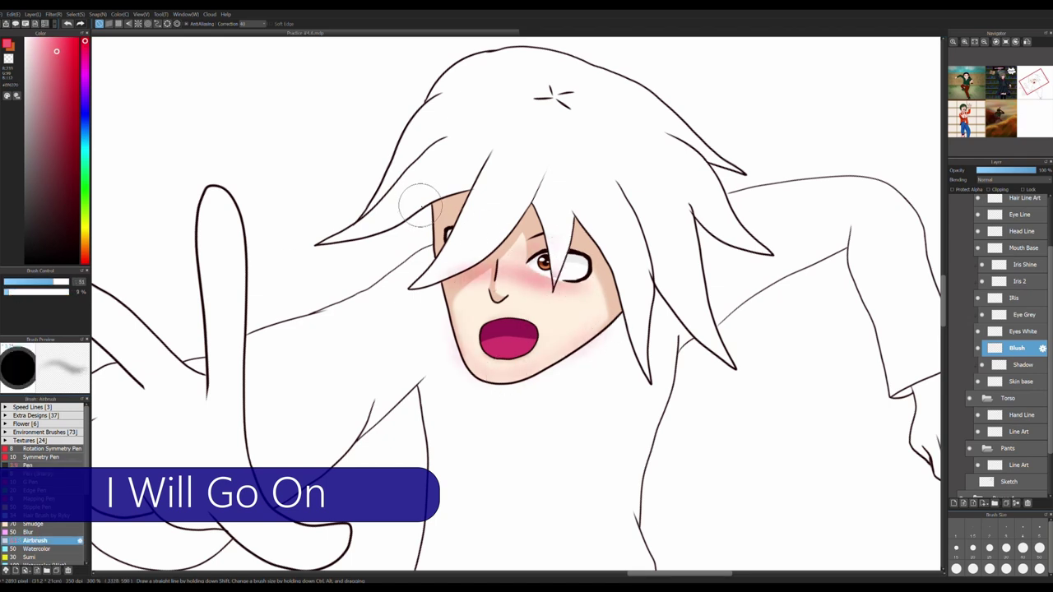
pyautogui.hotkey('ctrl', 'z')
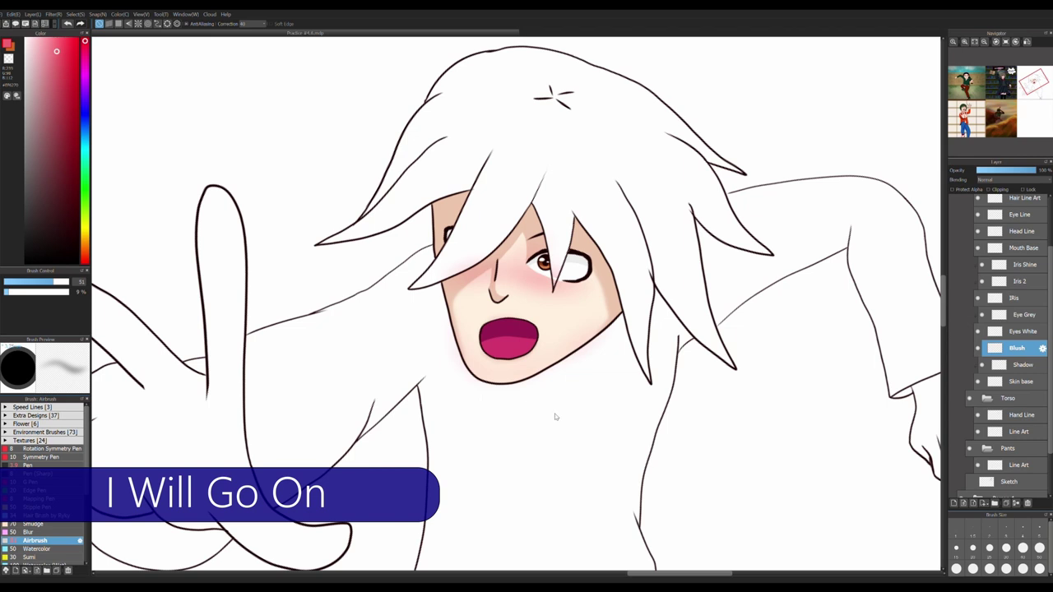
pyautogui.hotkey('ctrl', 'alt', 'g')
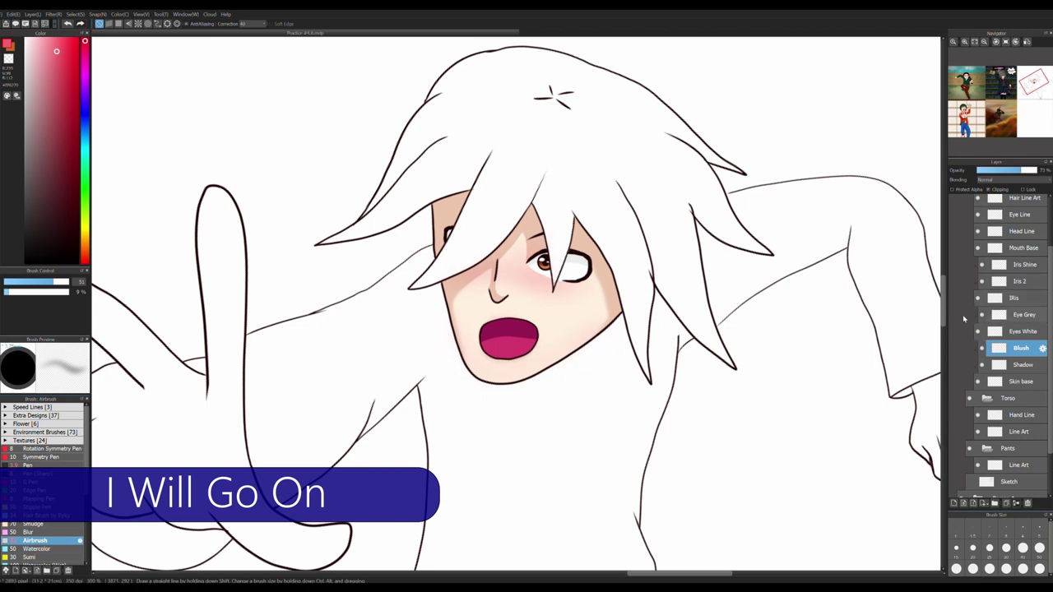
# Shade the far hand's wrist, knuckle lines and finger undersides in darker peach on the clipped S layer above Hand Base
pyautogui.click(1020, 364)
pyautogui.scroll(1, 512, 376)
pyautogui.keyDown('alt'); pyautogui.click(665, 76); pyautogui.keyUp('alt')
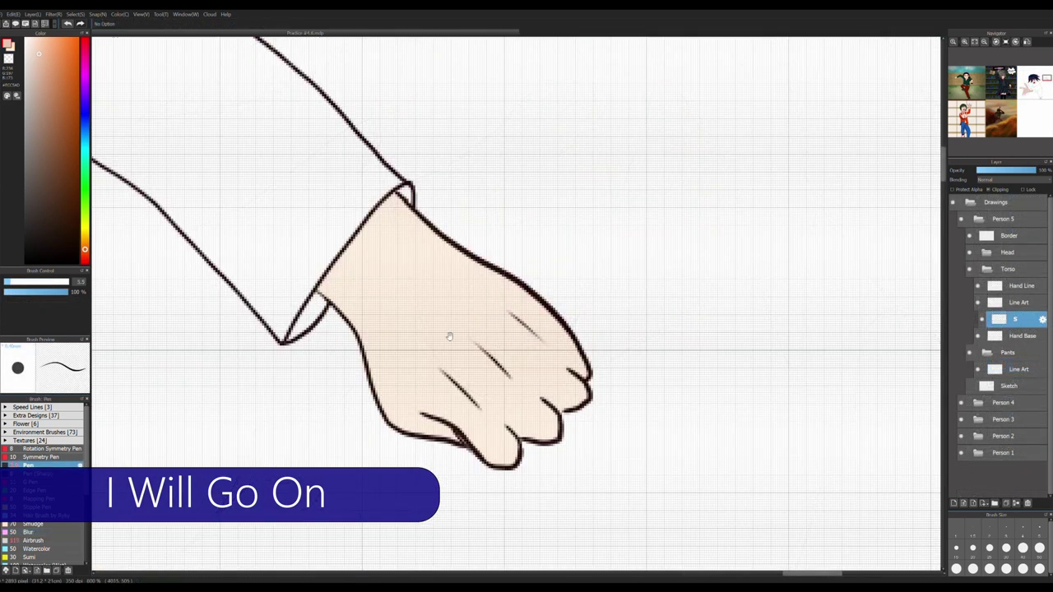
pyautogui.moveTo(434, 366)
pyautogui.mouseDown()
pyautogui.moveTo(485, 417)
pyautogui.moveTo(459, 383)
pyautogui.moveTo(481, 407)
pyautogui.moveTo(470, 337)
pyautogui.moveTo(514, 382)
pyautogui.mouseUp()
pyautogui.moveTo(510, 313); pyautogui.dragTo(543, 346)
pyautogui.moveTo(406, 206)
pyautogui.mouseDown()
pyautogui.moveTo(376, 246)
pyautogui.moveTo(368, 369)
pyautogui.mouseUp()
pyautogui.moveTo(457, 422)
pyautogui.mouseDown()
pyautogui.moveTo(515, 467)
pyautogui.moveTo(550, 416)
pyautogui.moveTo(536, 429)
pyautogui.mouseUp()
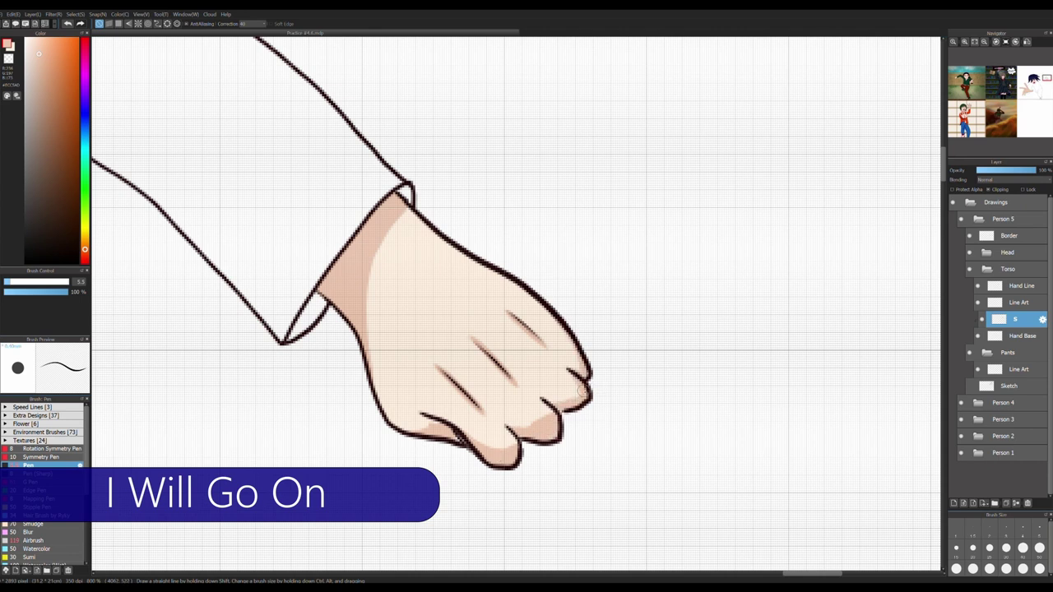
pyautogui.moveTo(591, 354); pyautogui.dragTo(527, 378)
pyautogui.scroll(-5, 527, 304)
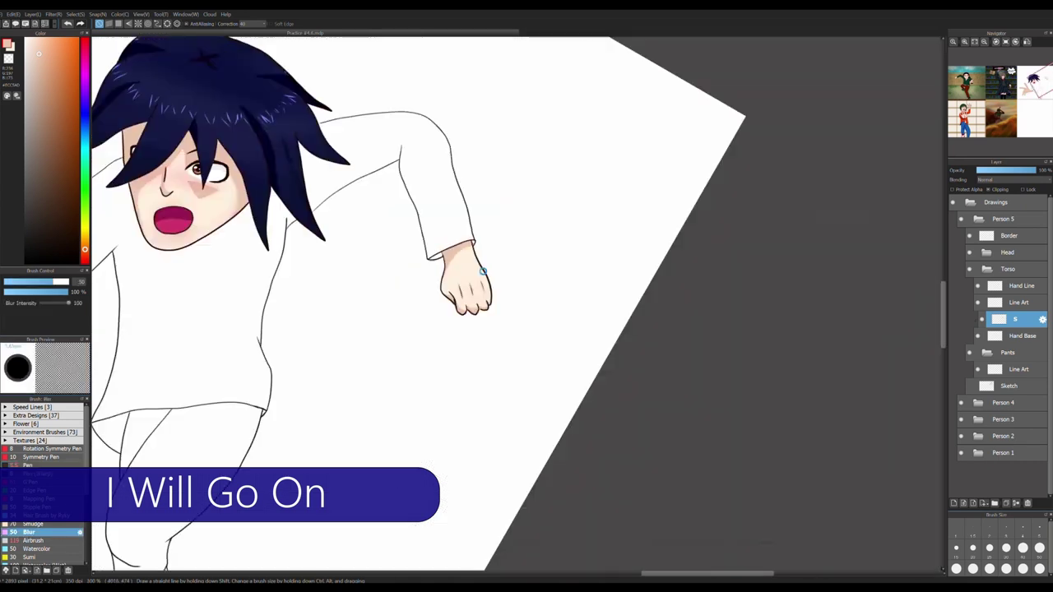
# Add a layer named Shirt Base above the hand's S layer in the Torso folder
pyautogui.scroll(5, 511, 447)
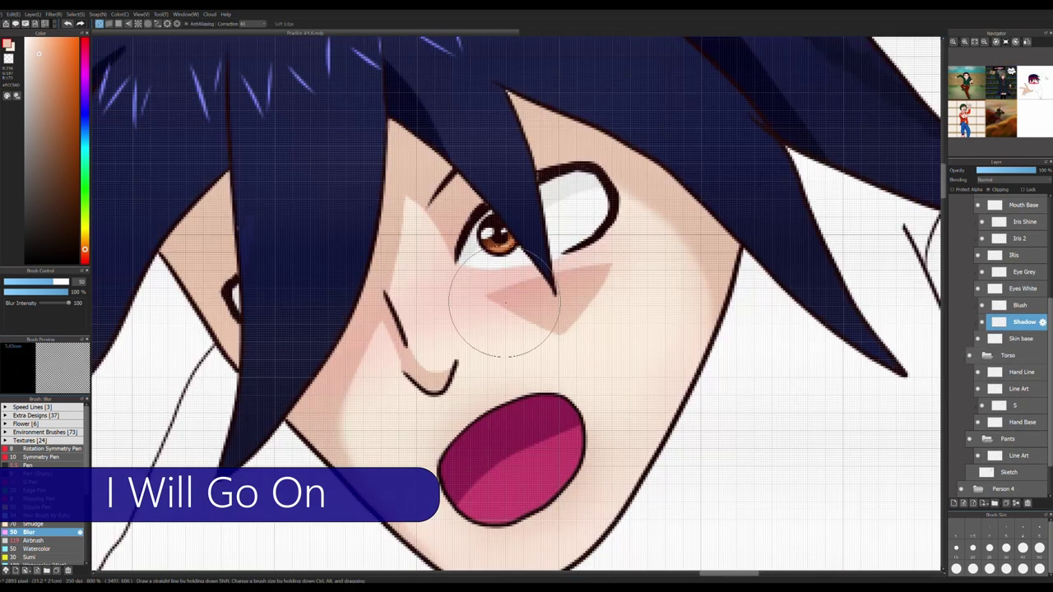
pyautogui.scroll(-2, 511, 447)
pyautogui.click(1025, 474)
pyautogui.click(1023, 319)
pyautogui.hotkey('ctrl', '-')
pyautogui.hotkey('ctrl', '-')
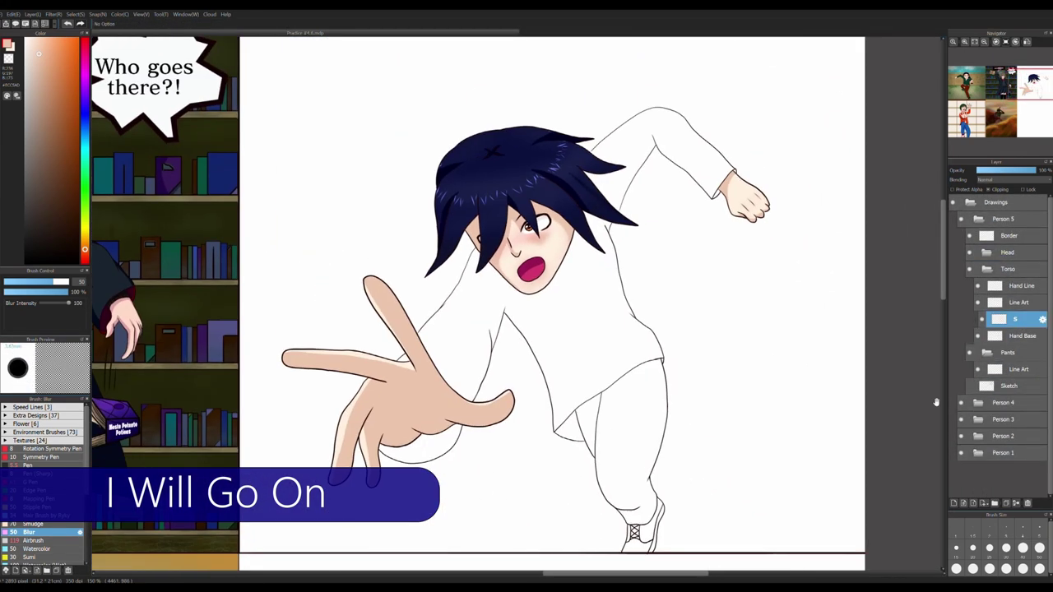
pyautogui.doubleClick(1023, 319)
pyautogui.write('Shirt Base')
pyautogui.press('Return')
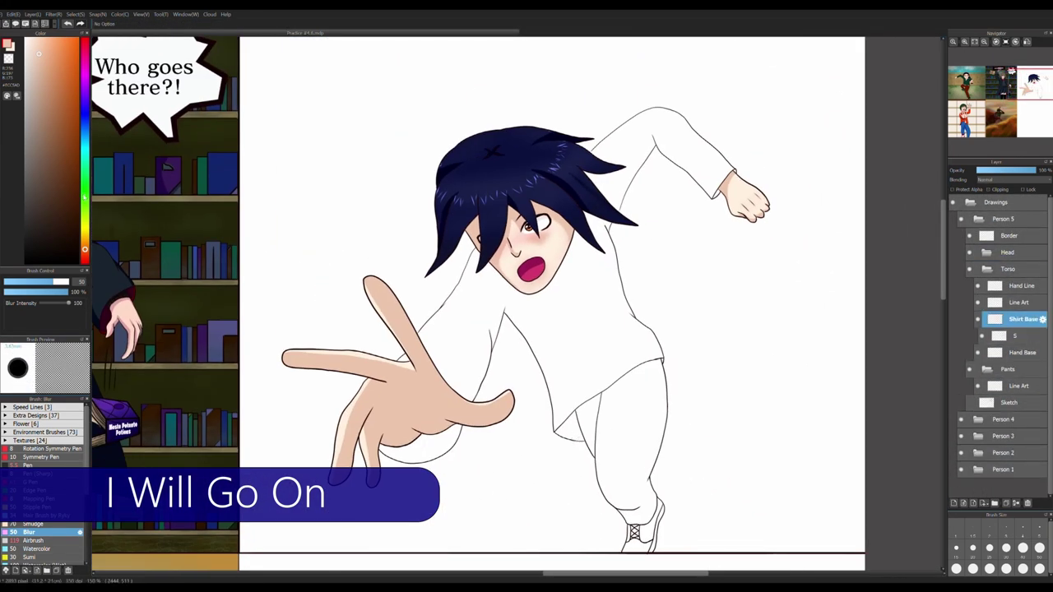
# Fill the shirt's torso and sleeves with a muted dark purple on the Shirt Base layer
pyautogui.click(85, 80)
pyautogui.click(38, 182)
pyautogui.press('g')
pyautogui.click(625, 329)
pyautogui.hotkey('ctrl', 'z')
pyautogui.click(564, 328)
pyautogui.click(632, 144)
pyautogui.scroll(5, 596, 176)
# Touch up unfilled gaps in the purple shirt around the hair tips, shoulder and near sleeve with the Pen
pyautogui.press('b')
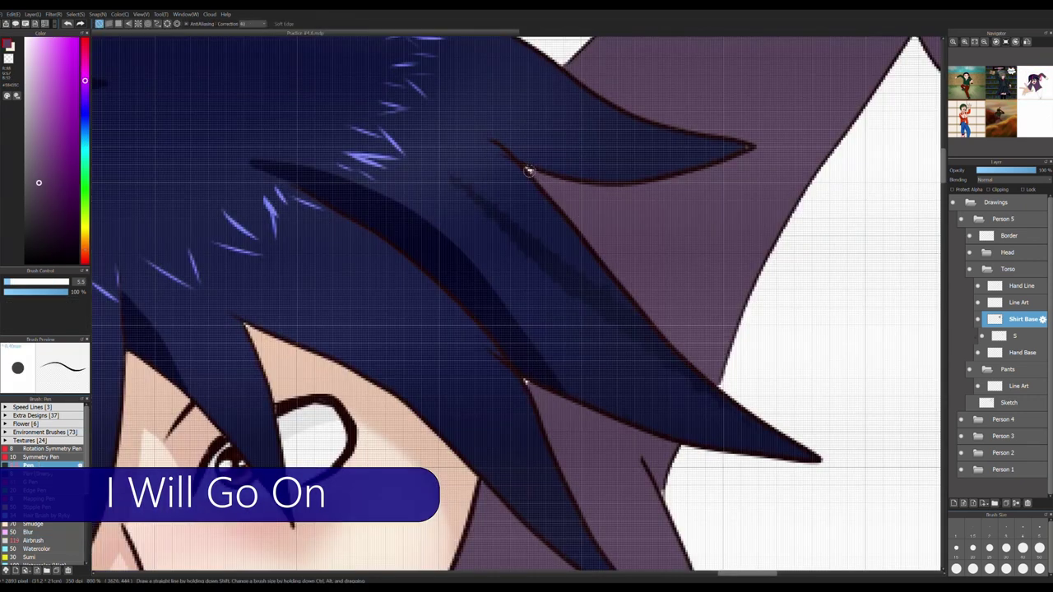
pyautogui.scroll(-5, 535, 384)
pyautogui.scroll(6, 510, 313)
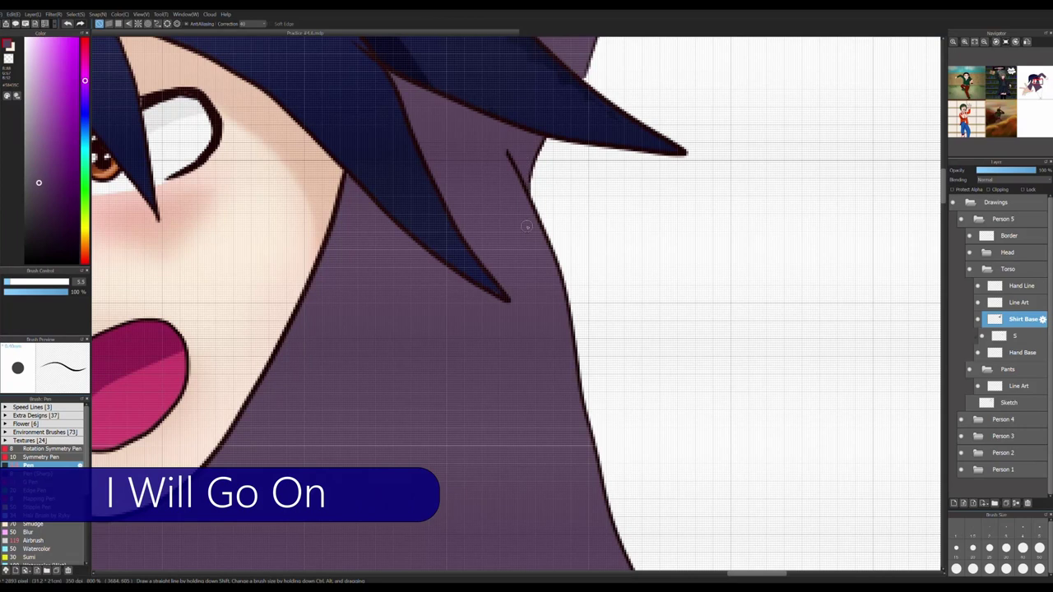
pyautogui.scroll(-4, 505, 308)
pyautogui.moveTo(387, 238); pyautogui.dragTo(367, 355)
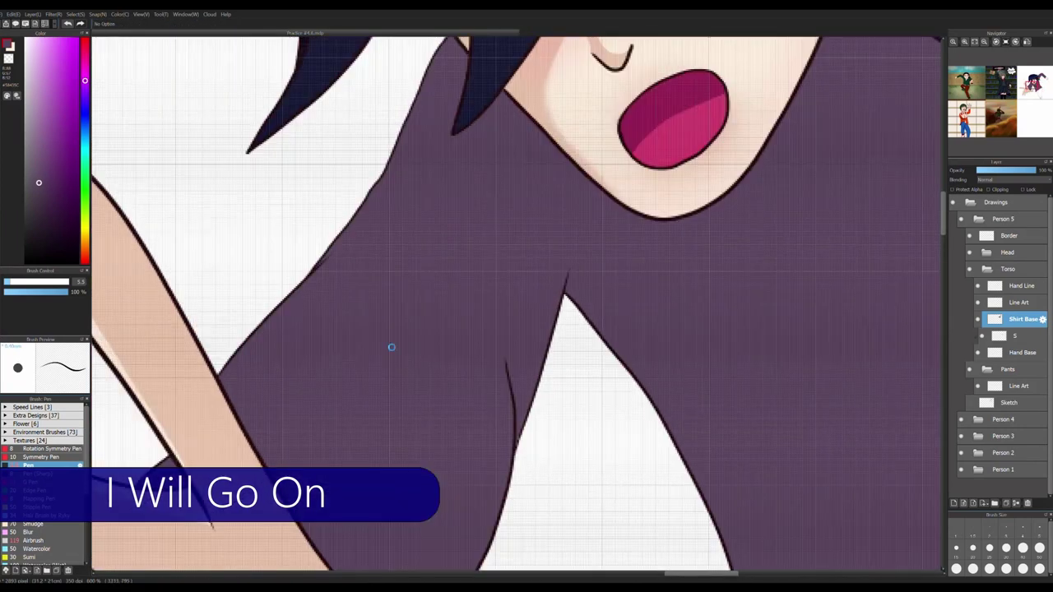
pyautogui.scroll(-2, 346, 297)
pyautogui.scroll(-3, 346, 298)
pyautogui.scroll(1, 502, 230)
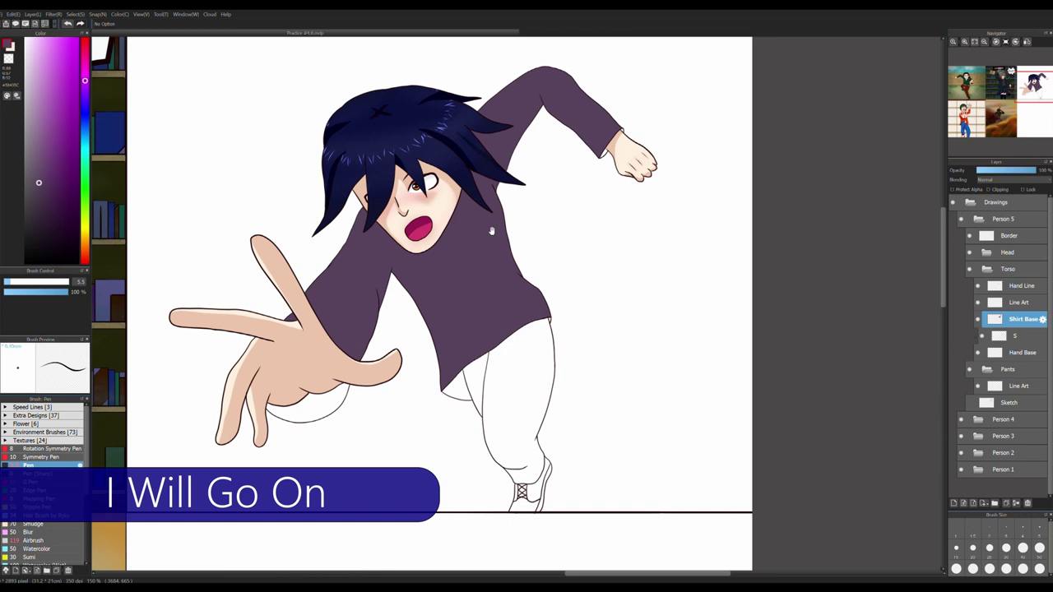
# Add a clipped S layer above Shirt Base, then fill the cuff and hem interiors with very dark purple on Shirt Base
pyautogui.click(954, 502)
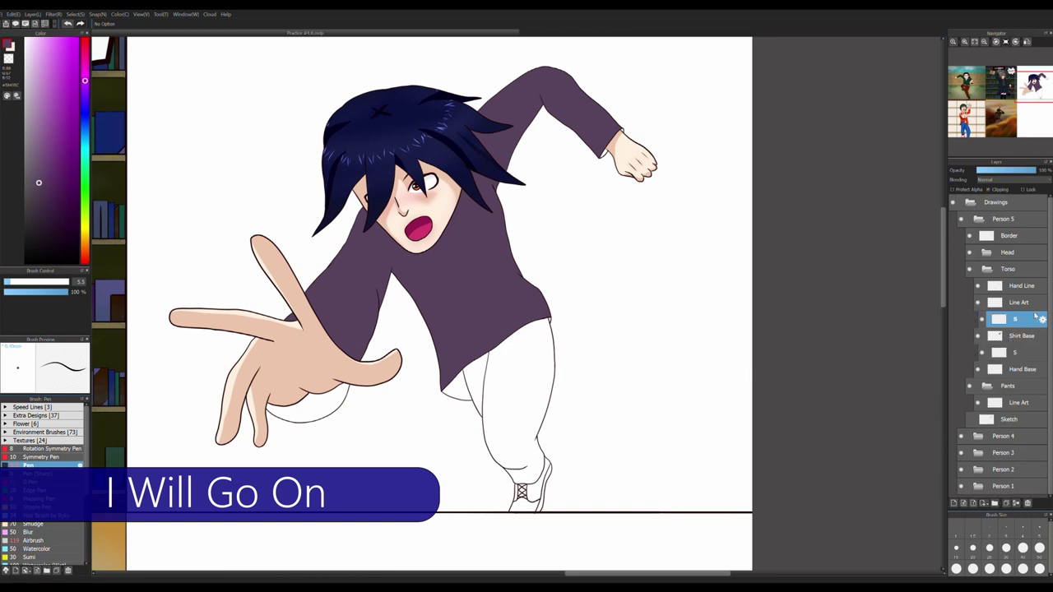
pyautogui.click(309, 407)
pyautogui.scroll(5, 625, 152)
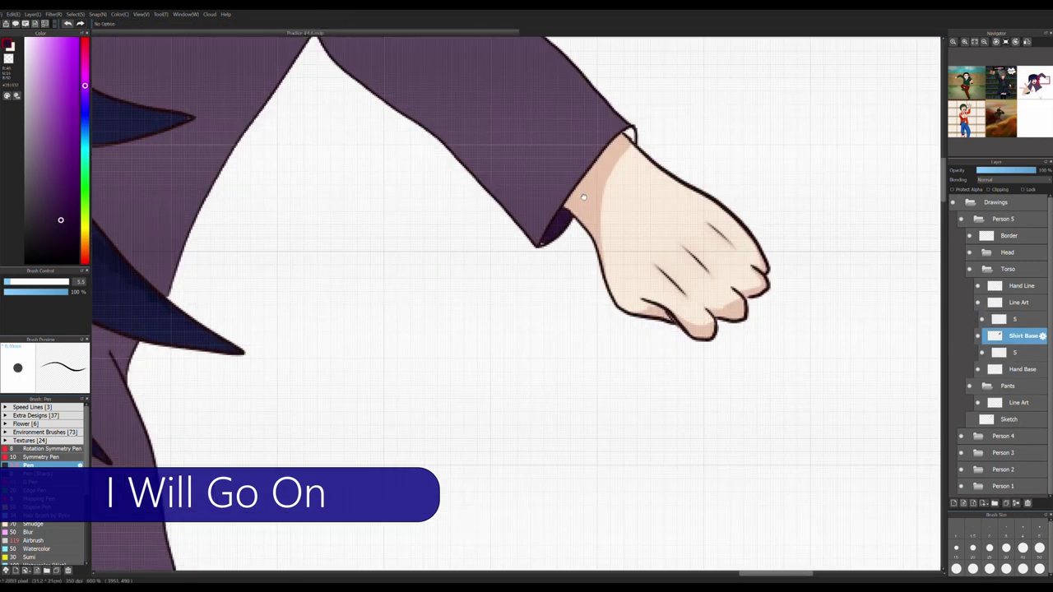
pyautogui.scroll(-4, 442, 256)
pyautogui.scroll(2, 618, 270)
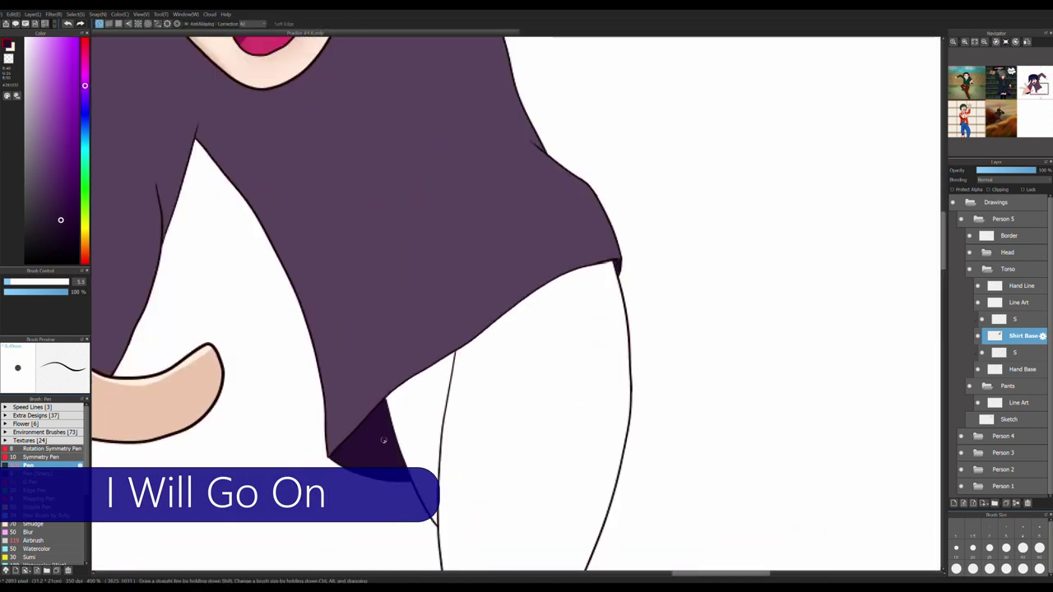
pyautogui.scroll(-3, 447, 463)
pyautogui.scroll(3, 804, 422)
# Paint dark purple shadows beneath the near armpit and in the sleeve fold beside the reaching hand on the shirt's S layer
pyautogui.hotkey('alt', ']')
pyautogui.scroll(3, 550, 322)
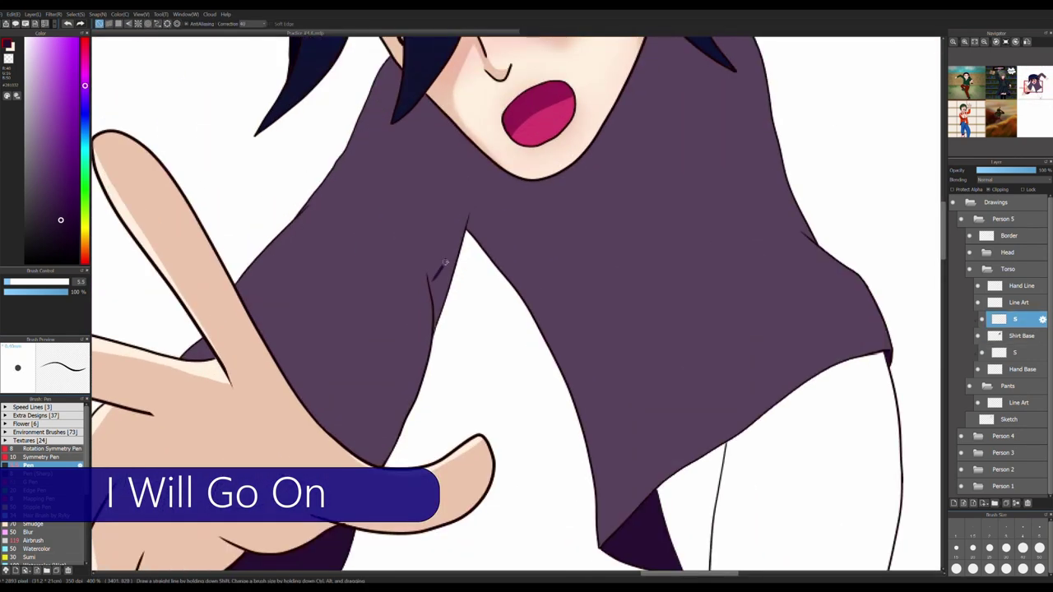
pyautogui.scroll(3, 425, 282)
pyautogui.press('b')
pyautogui.scroll(-3, 566, 194)
pyautogui.moveTo(425, 359); pyautogui.dragTo(461, 345)
pyautogui.scroll(3, 446, 353)
pyautogui.scroll(-3, 461, 345)
pyautogui.click(533, 218)
pyautogui.scroll(-2, 533, 218)
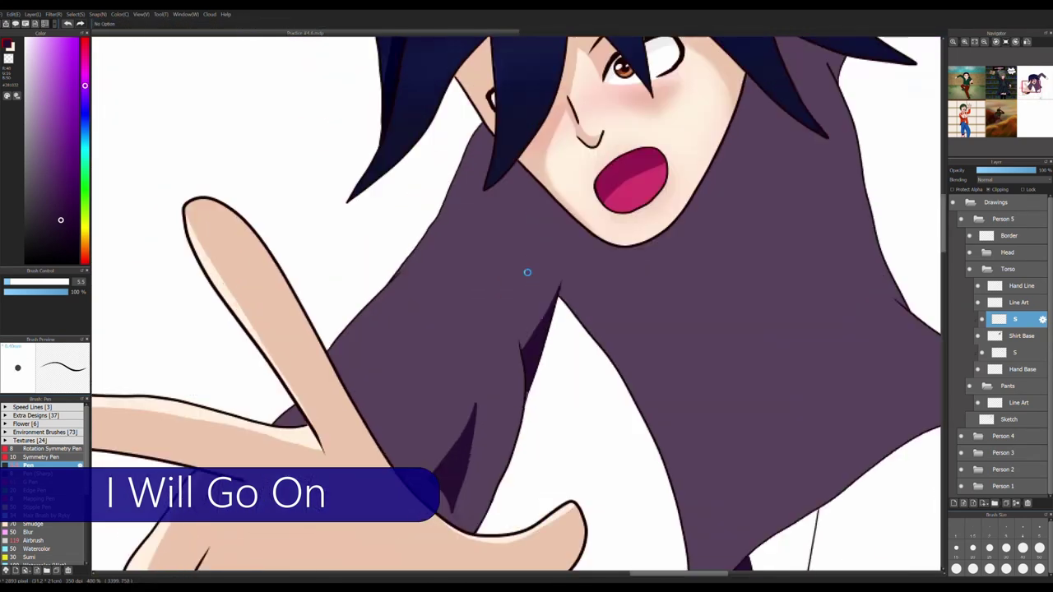
# Draw a curved, tapering dark purple fold shadow on the near shoulder of the shirt
pyautogui.scroll(3, 460, 235)
pyautogui.moveTo(450, 196)
pyautogui.mouseDown()
pyautogui.moveTo(517, 287)
pyautogui.moveTo(510, 261)
pyautogui.moveTo(519, 306)
pyautogui.mouseUp()
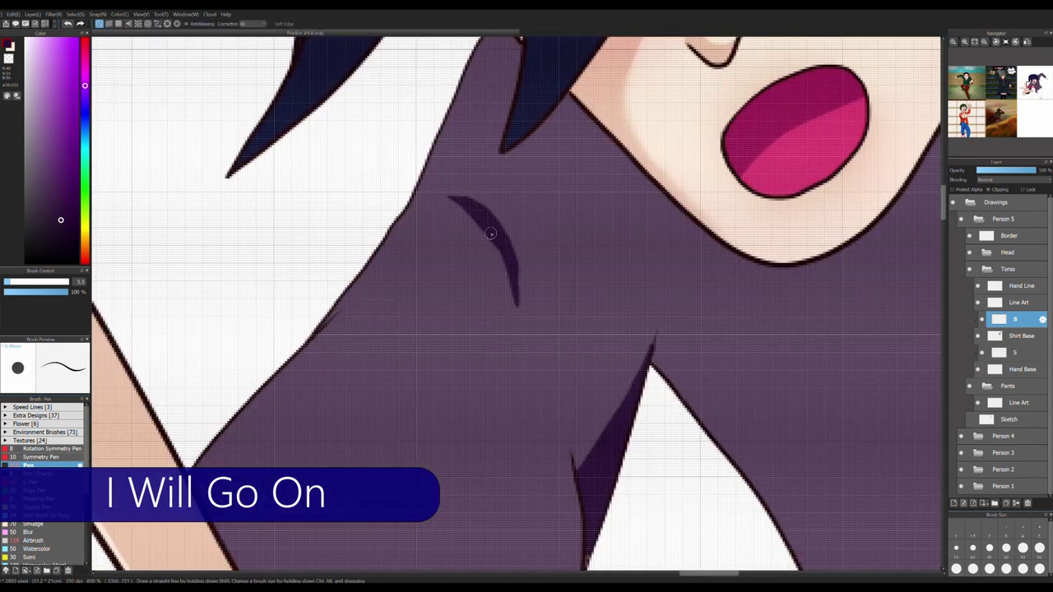
pyautogui.scroll(-3, 515, 290)
pyautogui.scroll(2, 386, 340)
# Paint a dark purple shadow along the torso's near edge from the armpit down toward the shirt hem
pyautogui.moveTo(422, 315)
pyautogui.mouseDown()
pyautogui.moveTo(420, 428)
pyautogui.moveTo(386, 340)
pyautogui.moveTo(461, 257)
pyautogui.moveTo(456, 343)
pyautogui.mouseUp()
pyautogui.scroll(3, 386, 340)
pyautogui.scroll(-3, 427, 409)
pyautogui.scroll(3, 447, 277)
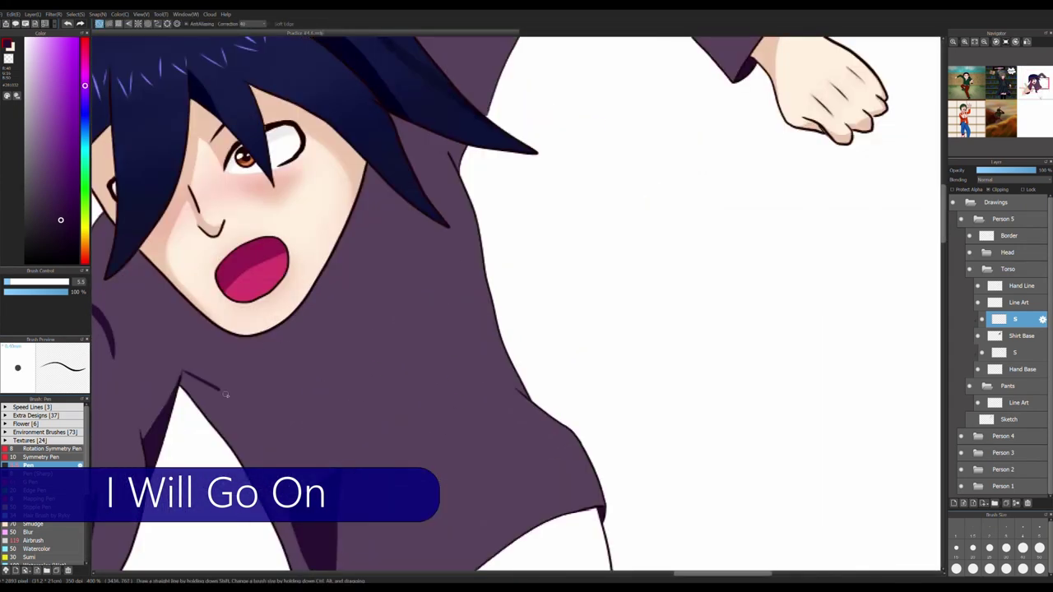
pyautogui.scroll(-2, 241, 461)
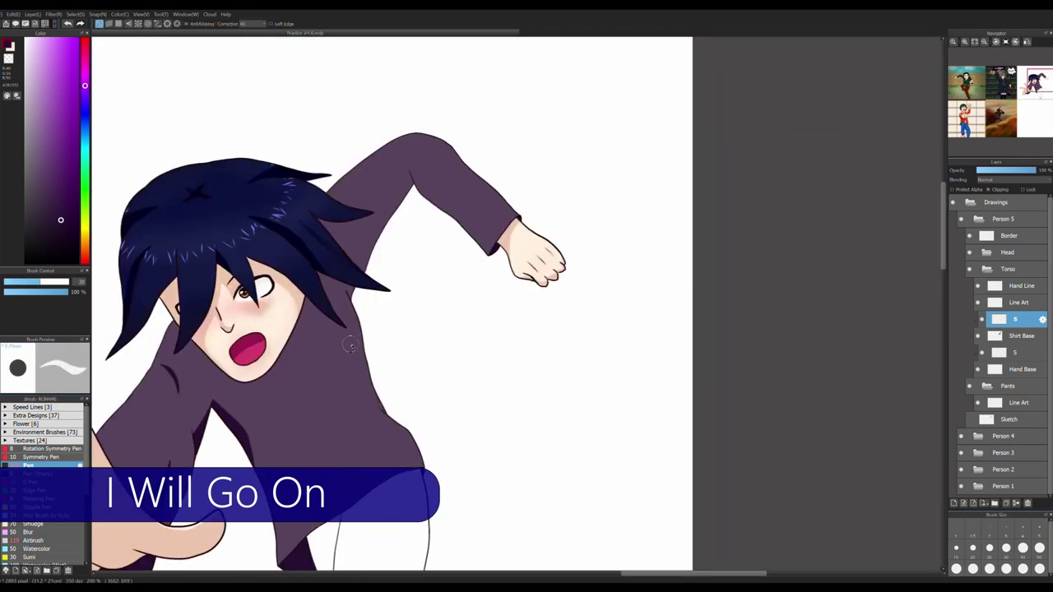
# Paint tapering dark purple fold shadows across the shirt's chest and just above its hem on the S layer
pyautogui.moveTo(397, 290); pyautogui.dragTo(403, 365)
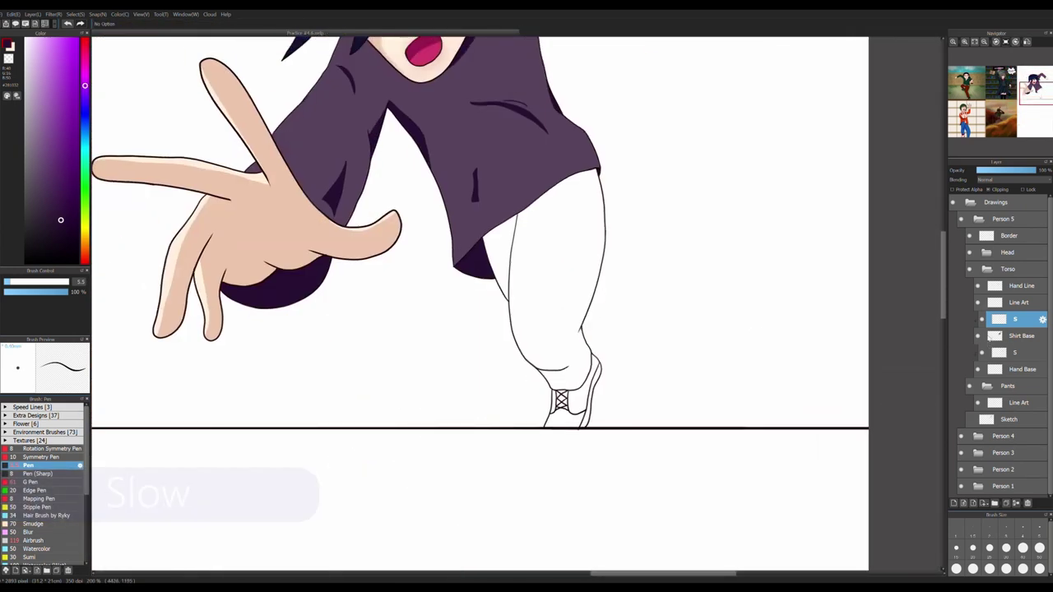
# Add a Base Pants layer beneath the Pants group's Line Art and fill both legs with near-black purple
pyautogui.hotkey('ctrl', 'shift', 'n')
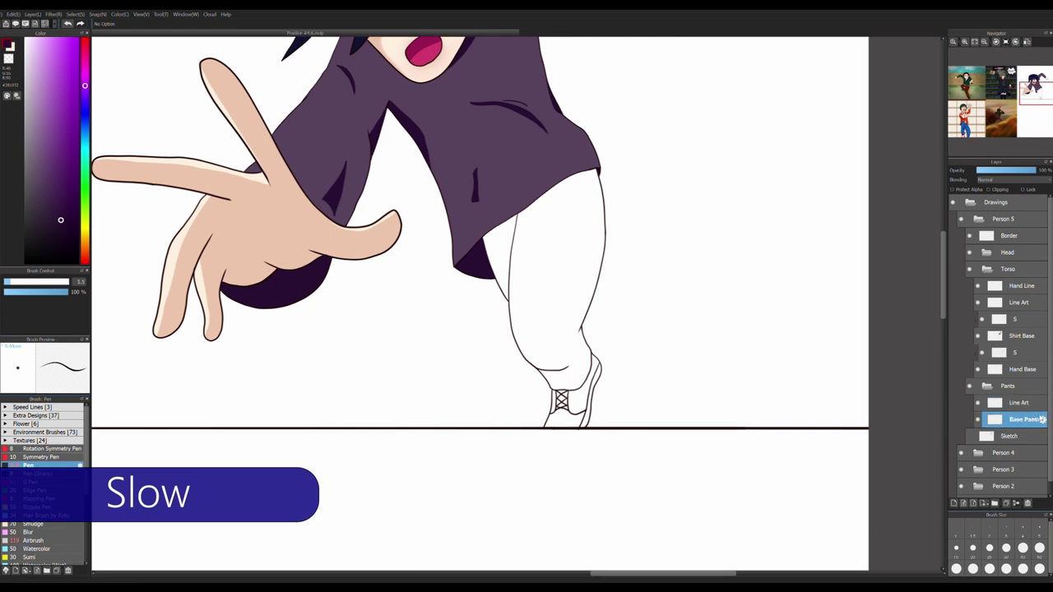
pyautogui.click(69, 252)
pyautogui.press('g')
pyautogui.click(543, 272)
pyautogui.scroll(-3, 543, 271)
pyautogui.scroll(3, 543, 271)
# Recolour the trouser outlines dull reddish brown on the Pants group's Line Art layer, with Protect Alpha on
pyautogui.click(1004, 403)
pyautogui.click(84, 260)
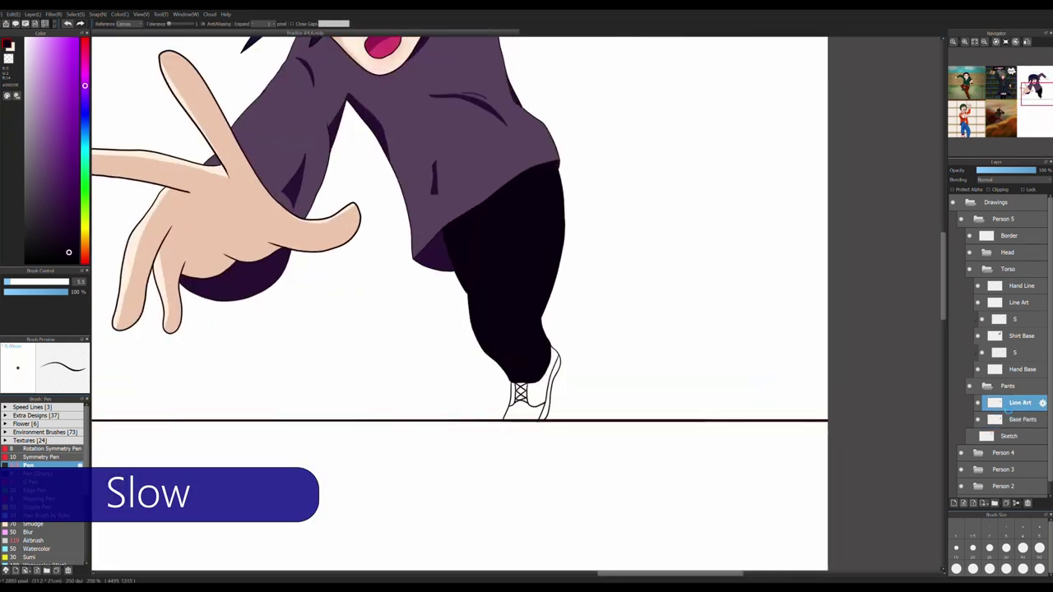
pyautogui.click(47, 174)
pyautogui.press('b')
pyautogui.moveTo(472, 212)
pyautogui.mouseDown()
pyautogui.moveTo(555, 165)
pyautogui.moveTo(543, 354)
pyautogui.mouseUp()
pyautogui.moveTo(469, 264)
pyautogui.mouseDown()
pyautogui.moveTo(511, 380)
pyautogui.moveTo(539, 416)
pyautogui.mouseUp()
pyautogui.moveTo(553, 352); pyautogui.dragTo(544, 415)
# Repaint the shoe's outline near-black along its front, heel, sole and the edge below the laces
pyautogui.scroll(3, 540, 395)
pyautogui.moveTo(449, 368); pyautogui.dragTo(426, 478)
pyautogui.moveTo(458, 422)
pyautogui.mouseDown()
pyautogui.moveTo(486, 411)
pyautogui.moveTo(457, 402)
pyautogui.moveTo(499, 378)
pyautogui.moveTo(503, 429)
pyautogui.moveTo(449, 449)
pyautogui.moveTo(499, 422)
pyautogui.moveTo(552, 427)
pyautogui.mouseUp()
pyautogui.moveTo(574, 260)
pyautogui.mouseDown()
pyautogui.moveTo(543, 481)
pyautogui.moveTo(549, 434)
pyautogui.mouseUp()
pyautogui.moveTo(589, 289); pyautogui.dragTo(547, 421)
# Retrace the crease line above the trouser cuff in dull reddish brown
pyautogui.press('b')
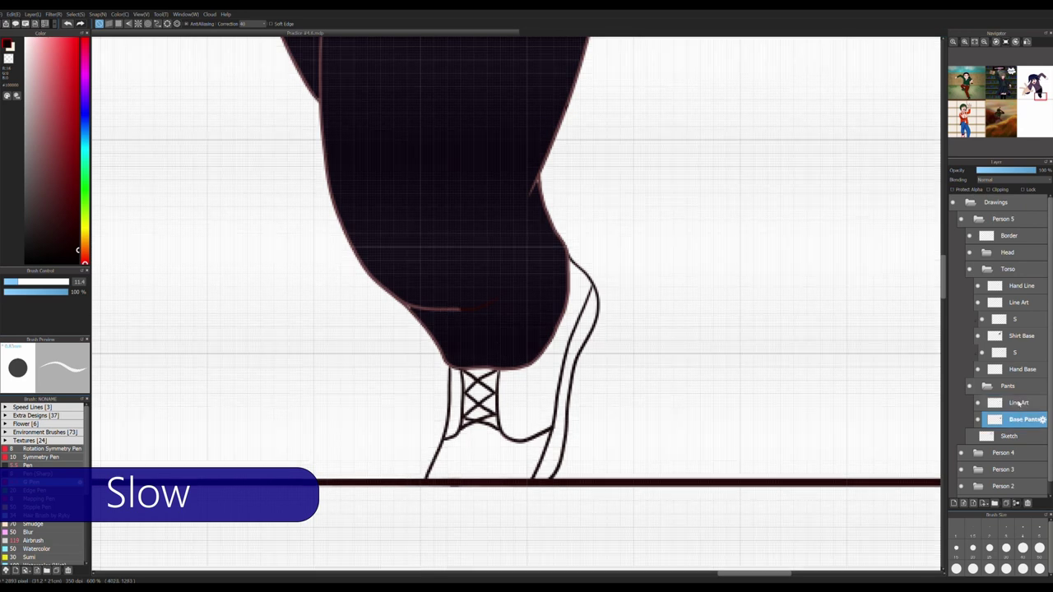
pyautogui.press('b')
pyautogui.moveTo(407, 306); pyautogui.dragTo(499, 299)
pyautogui.scroll(-4, 458, 340)
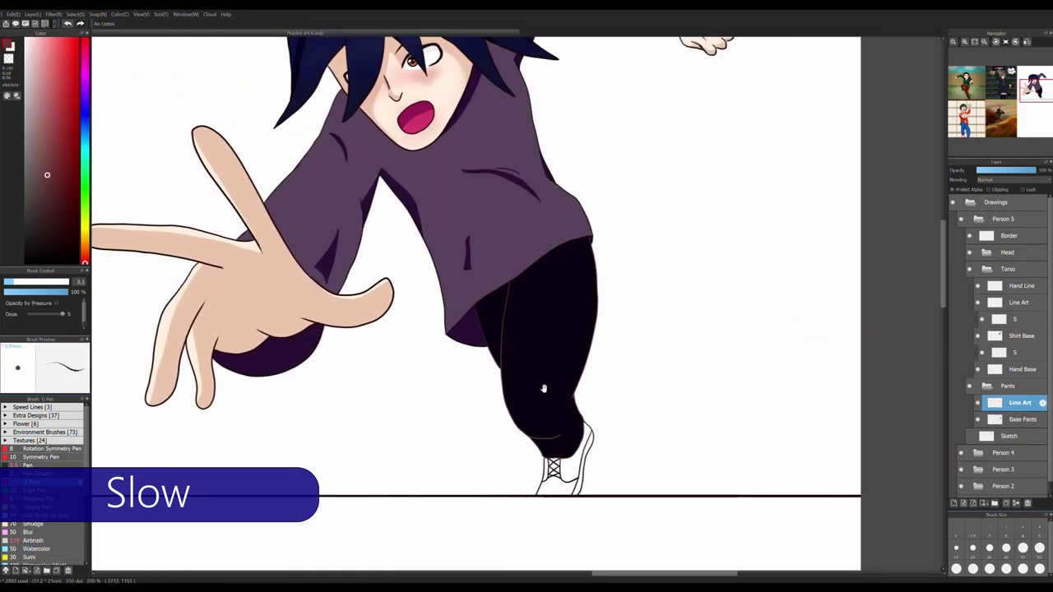
# Add a clipped layer above Base Pants and name it S
pyautogui.scroll(3, 505, 360)
pyautogui.hotkey('ctrl', 'shift', 'n')
pyautogui.doubleClick(1022, 420)
pyautogui.write('S')
pyautogui.press('Return')
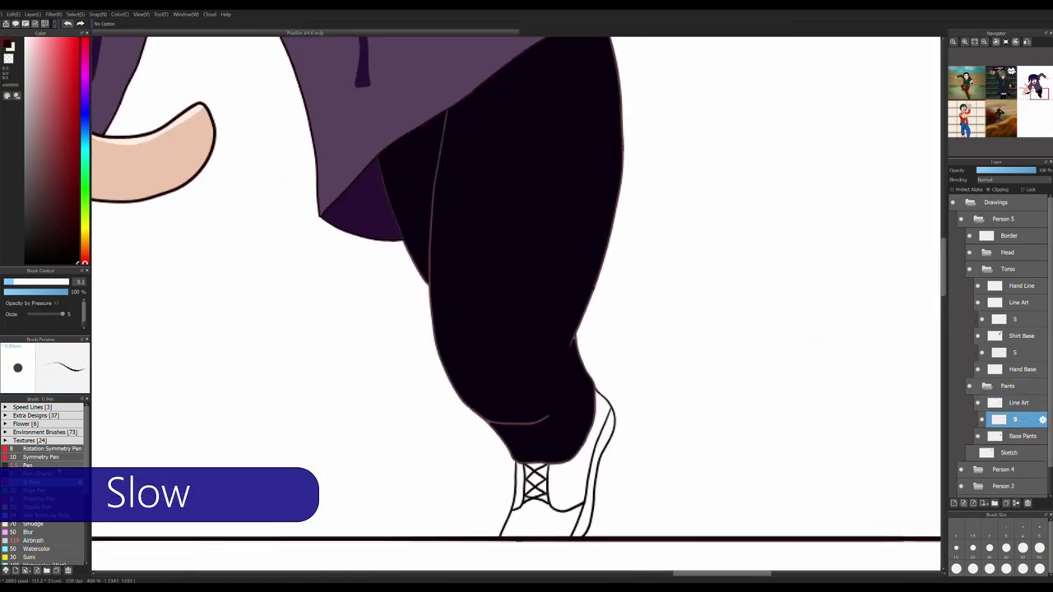
# Paint black shadows along the back of the lower leg and beneath the crease above the cuff
pyautogui.press('b')
pyautogui.scroll(5, 543, 283)
pyautogui.scroll(-2, 568, 451)
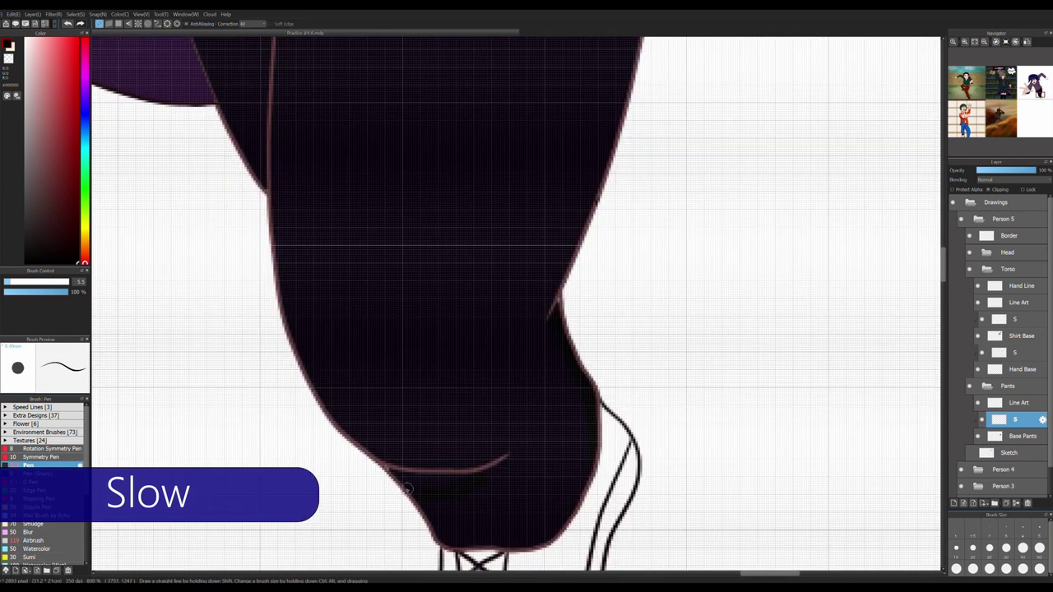
pyautogui.scroll(-3, 831, 410)
pyautogui.scroll(3, 831, 411)
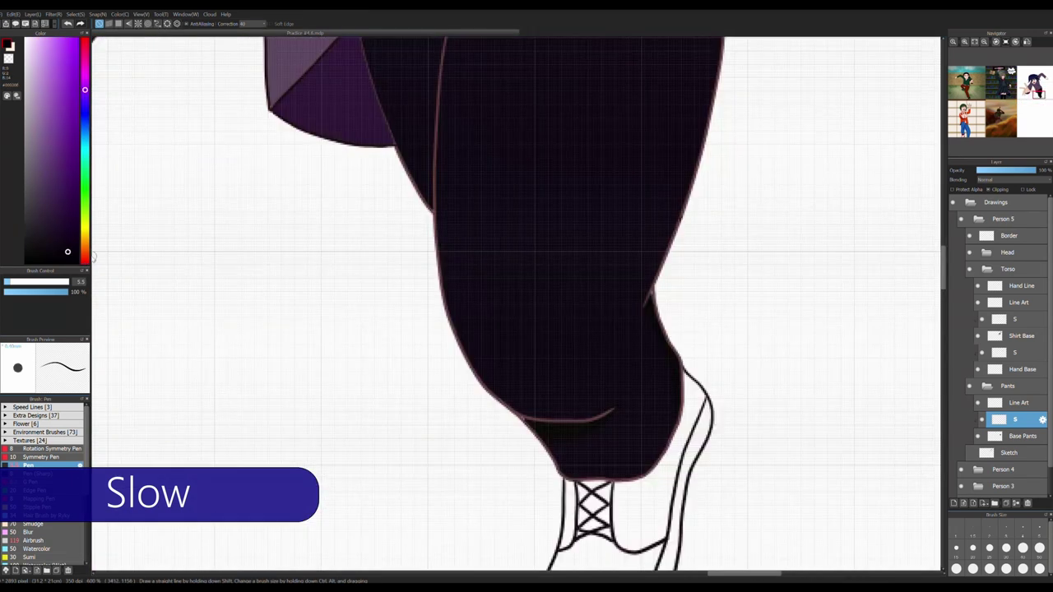
# Recolour the trousers very dark navy on Base Pants with a size 53 G Pen and Protect Alpha on
pyautogui.click(33, 482)
pyautogui.scroll(-1, 639, 376)
pyautogui.click(1023, 437)
pyautogui.moveTo(614, 329); pyautogui.dragTo(576, 403)
pyautogui.moveTo(564, 440); pyautogui.dragTo(625, 386)
pyautogui.moveTo(536, 449)
pyautogui.mouseDown()
pyautogui.moveTo(640, 287)
pyautogui.moveTo(513, 374)
pyautogui.moveTo(598, 106)
pyautogui.moveTo(485, 207)
pyautogui.mouseUp()
pyautogui.scroll(-2, 538, 331)
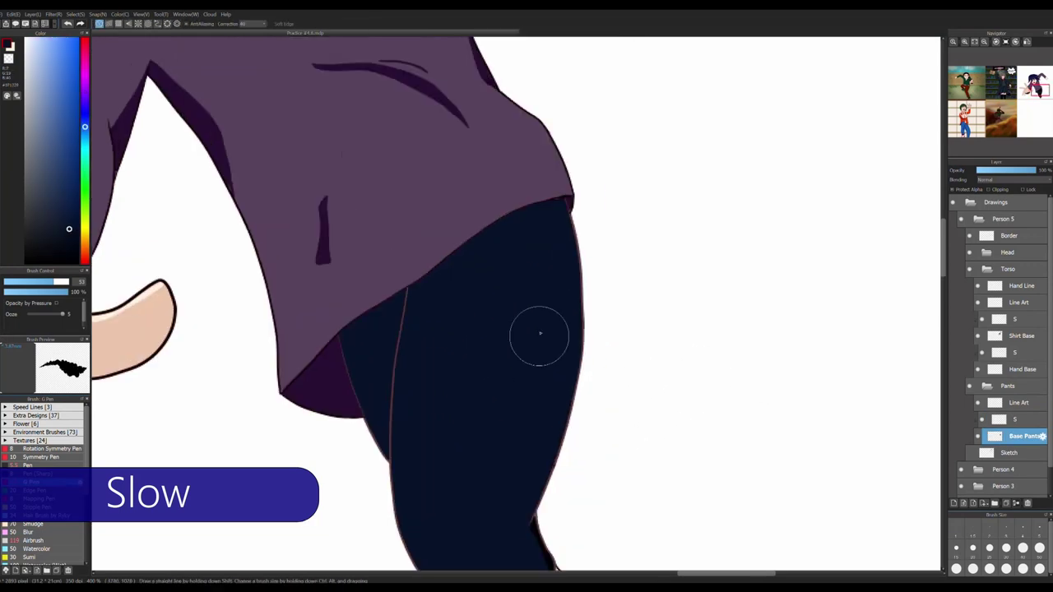
# Undo the black shadow under the trouser crease and repaint it in near-black navy on the S layer
pyautogui.scroll(4, 538, 332)
pyautogui.press('b')
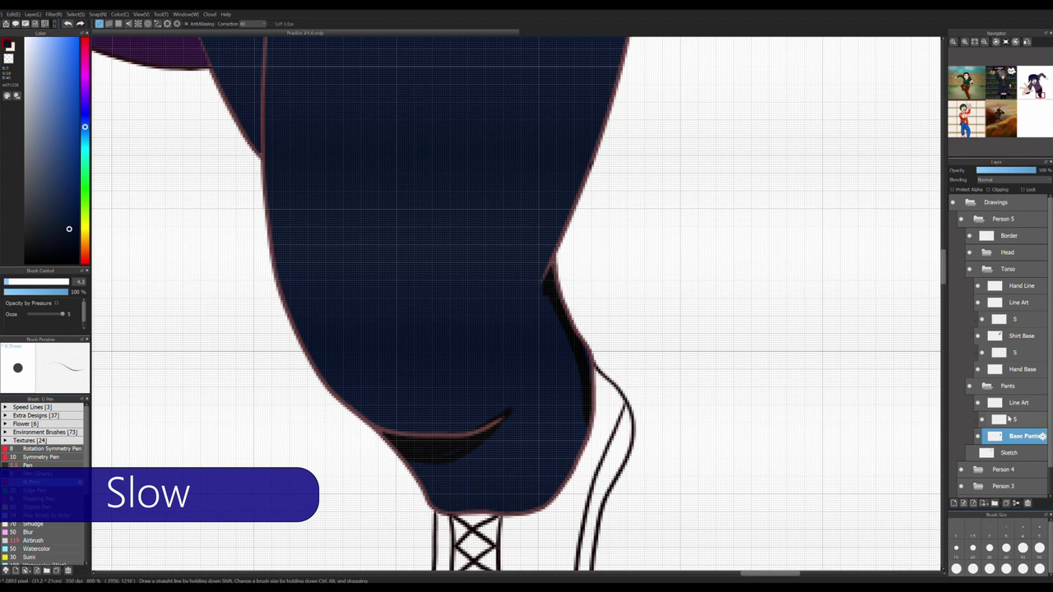
pyautogui.click(1009, 419)
pyautogui.hotkey('ctrl', 'z')
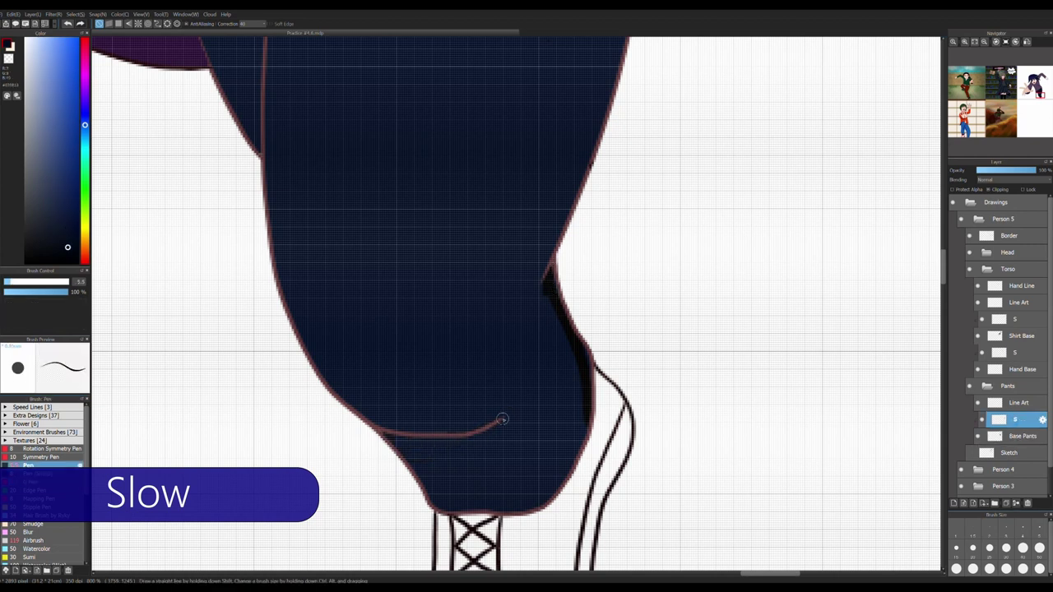
pyautogui.scroll(-2, 486, 236)
pyautogui.scroll(2, 346, 226)
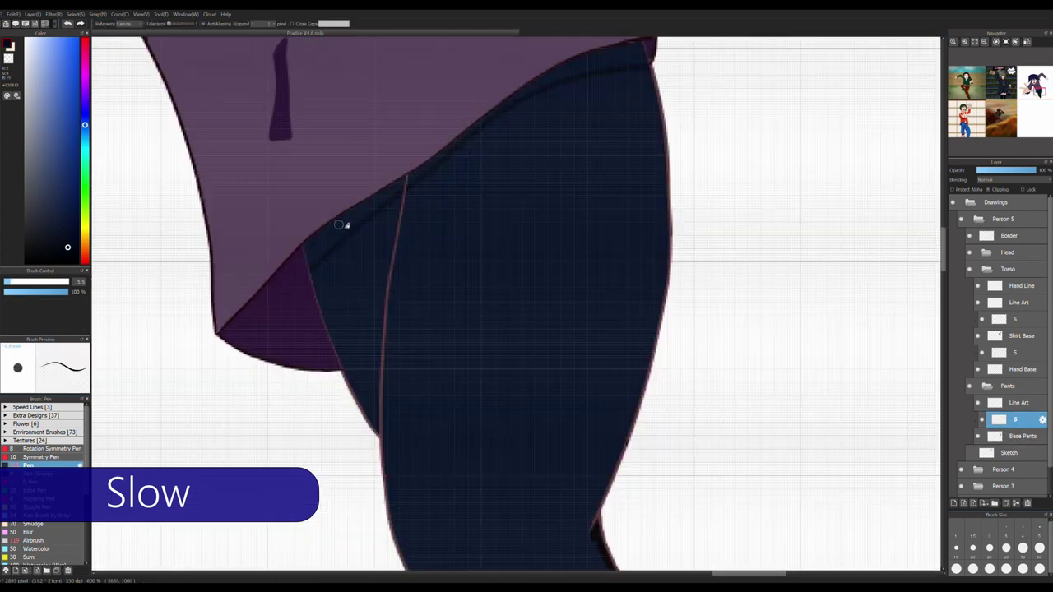
# Paint near-black navy shadows on the trousers beneath the shirt hem and down the thigh's outer edge
pyautogui.moveTo(588, 164); pyautogui.dragTo(652, 338)
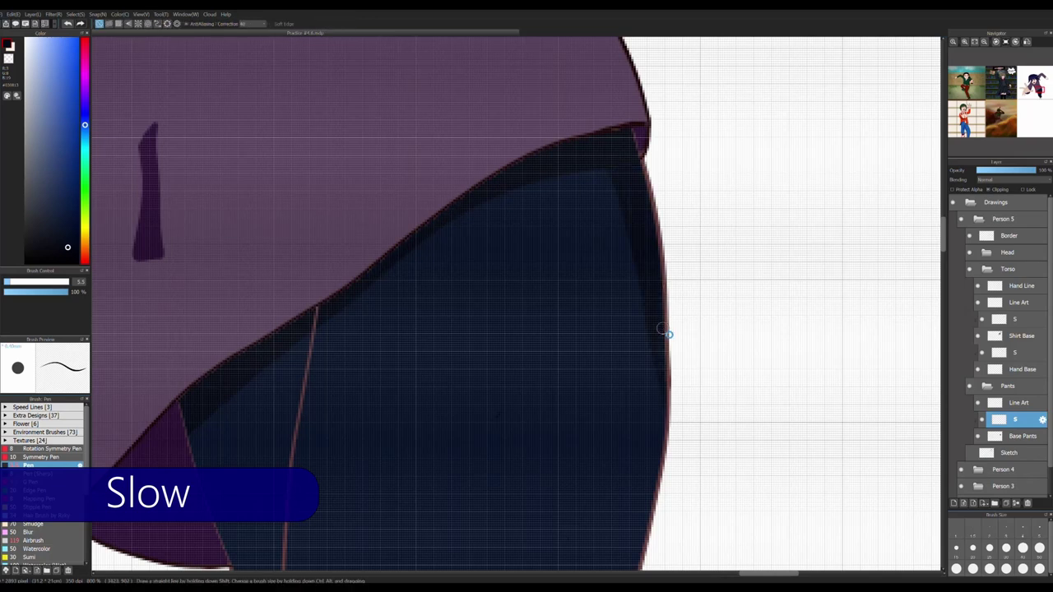
pyautogui.scroll(-2, 421, 254)
pyautogui.press('g')
pyautogui.scroll(-2, 453, 259)
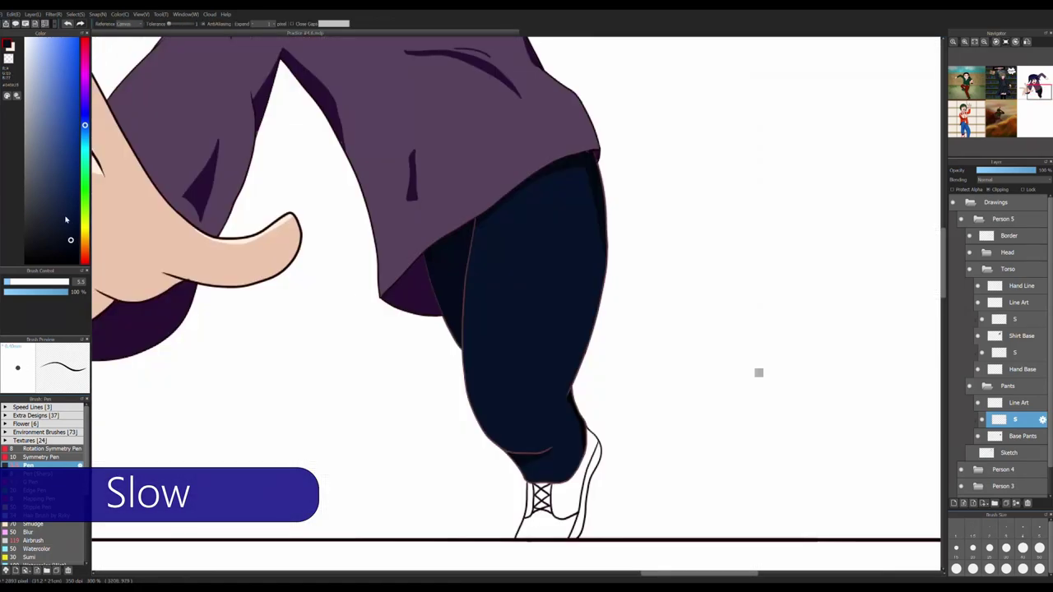
pyautogui.scroll(1, 477, 313)
pyautogui.scroll(-4, 548, 321)
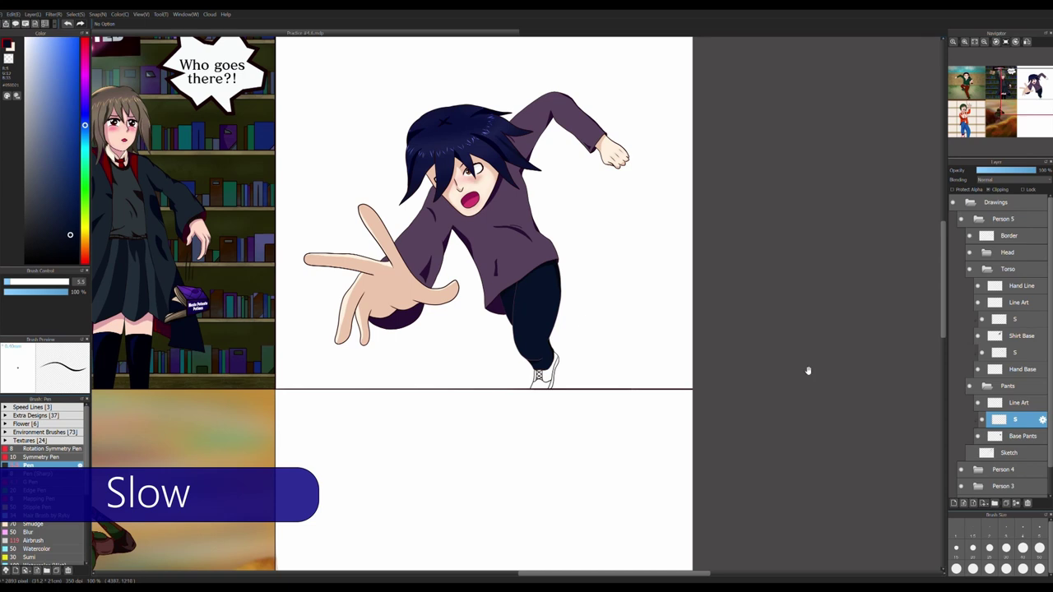
# Add a Shoes layer in the Pants group and fill the sole light grey and the side panels teal
pyautogui.scroll(4, 562, 365)
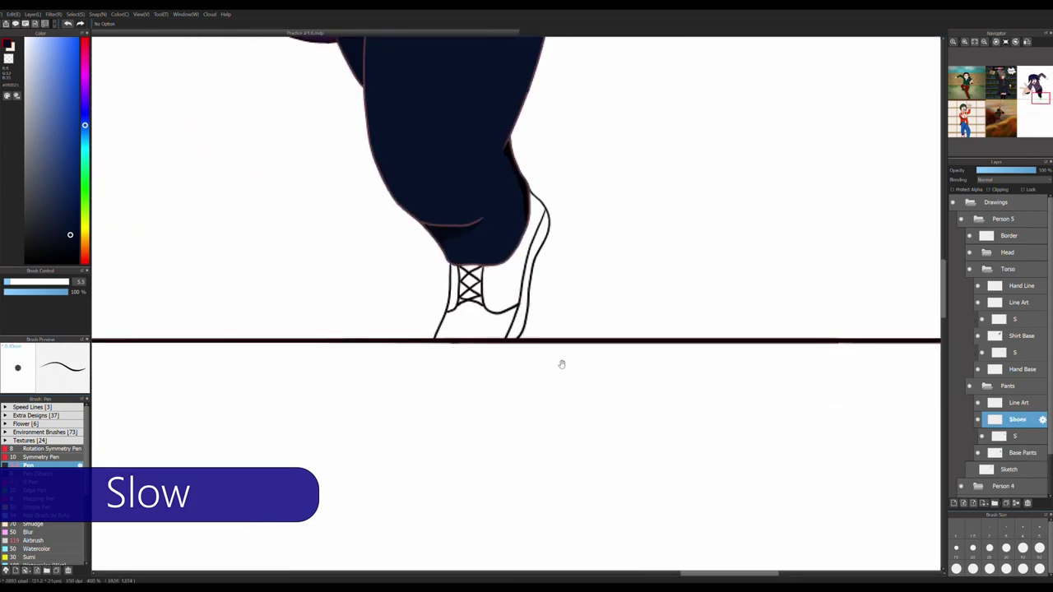
pyautogui.press('g')
pyautogui.scroll(2, 532, 285)
pyautogui.click(66, 133)
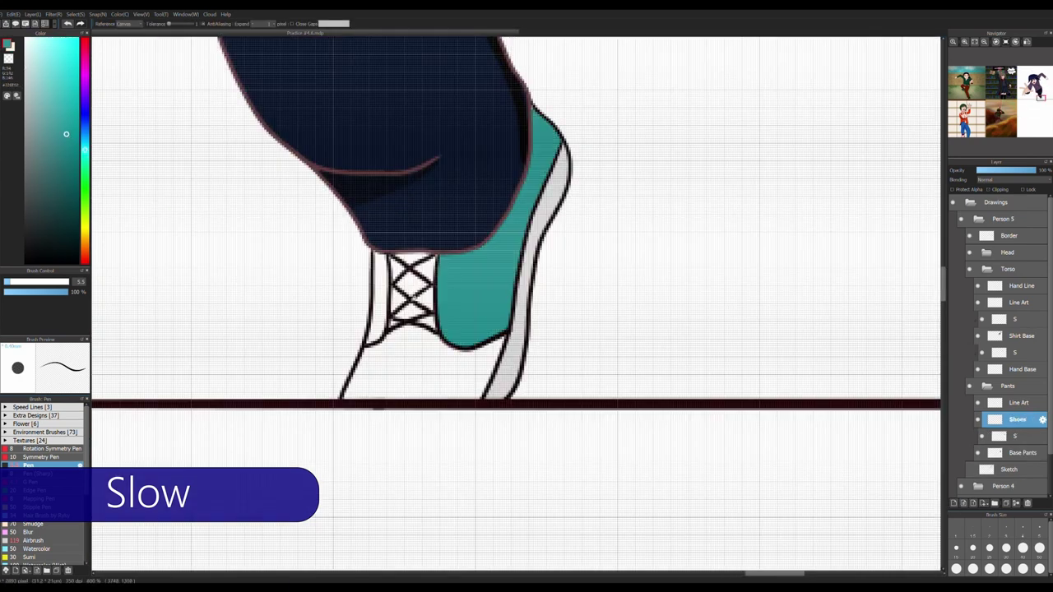
pyautogui.click(500, 307)
pyautogui.scroll(-4, 501, 308)
pyautogui.scroll(4, 388, 255)
# Paint the area behind the shoe's crossed laces light grey
pyautogui.press('b')
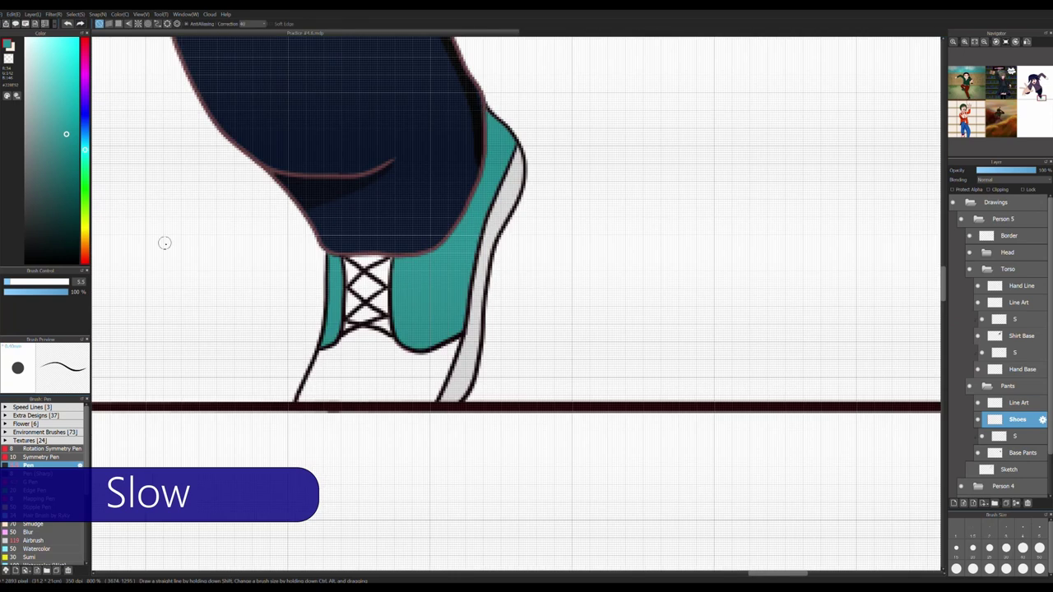
pyautogui.keyDown('alt'); pyautogui.click(277, 309); pyautogui.keyUp('alt')
pyautogui.moveTo(362, 262)
pyautogui.mouseDown()
pyautogui.moveTo(350, 298)
pyautogui.moveTo(382, 326)
pyautogui.mouseUp()
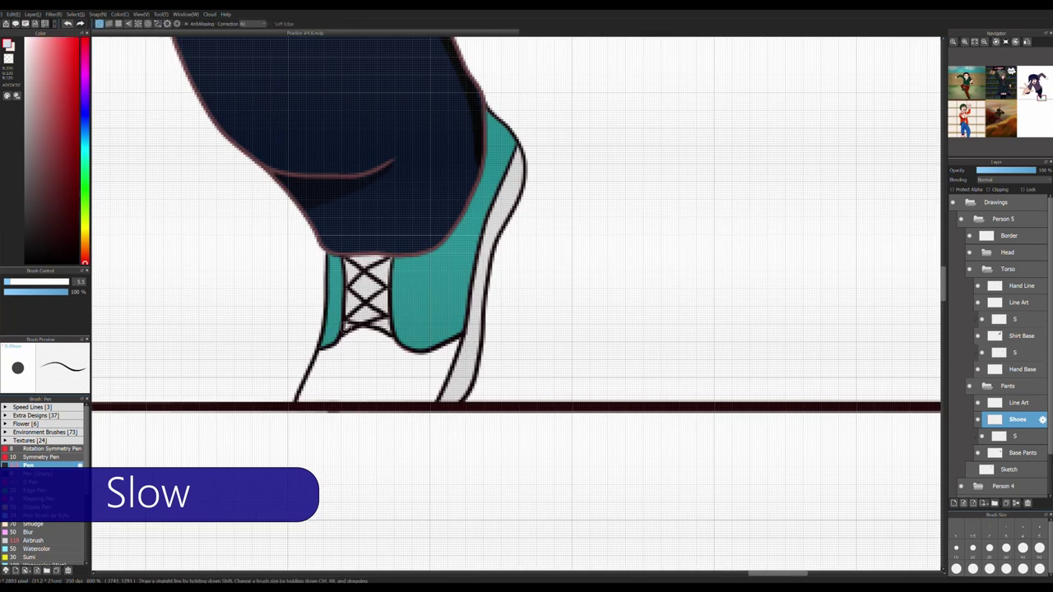
# Try a dark teal fill on the shoe's toe
pyautogui.keyDown('alt'); pyautogui.click(337, 313); pyautogui.keyUp('alt')
pyautogui.press('g')
pyautogui.click(359, 370)
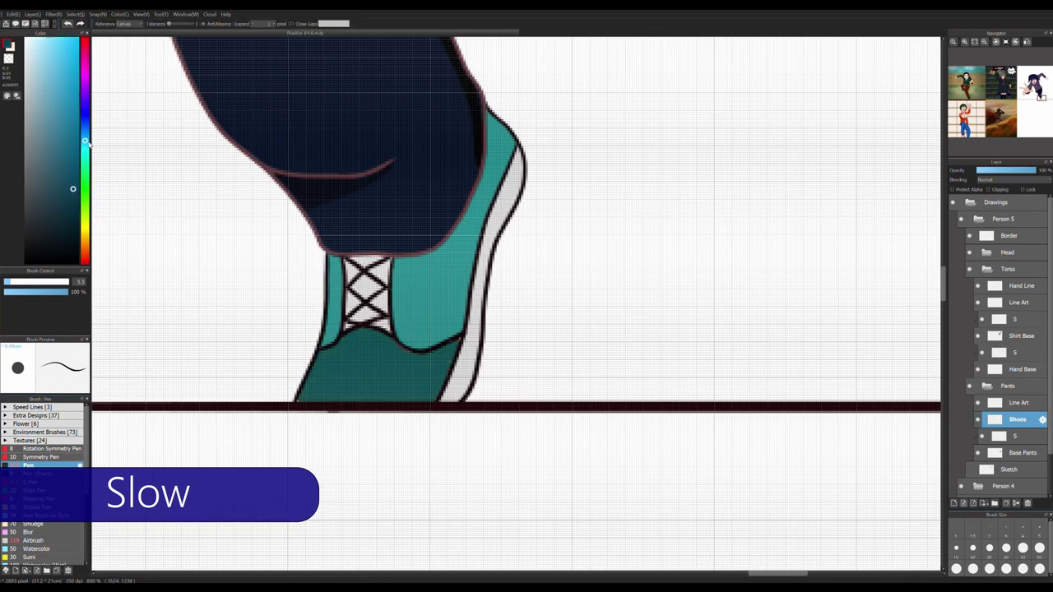
pyautogui.click(436, 247)
pyautogui.scroll(-3, 390, 310)
pyautogui.scroll(1, 391, 311)
pyautogui.scroll(-4, 391, 310)
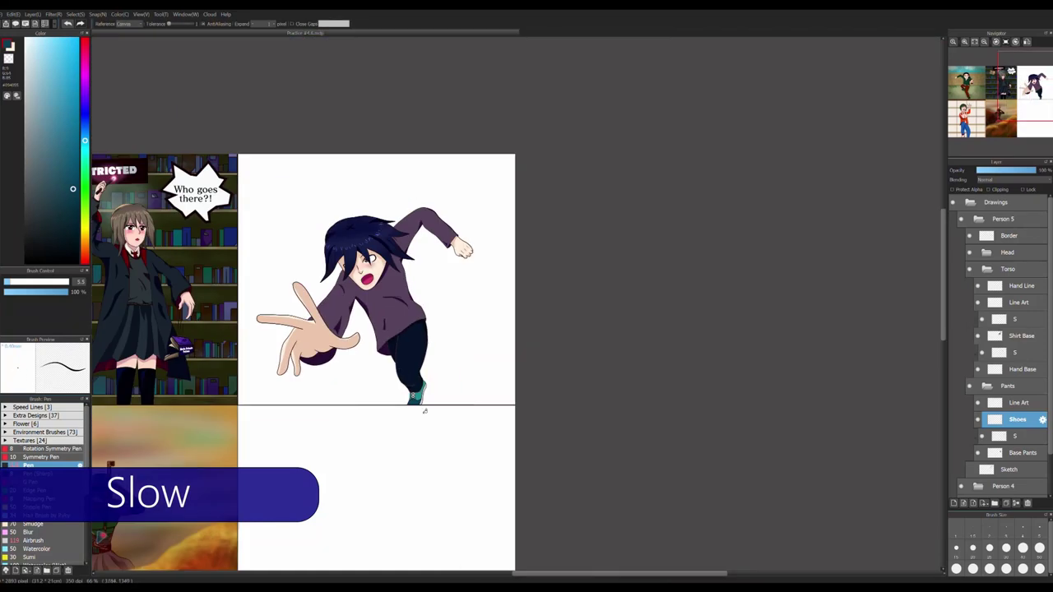
# Refill the shoe's side panels with dark muted purple and its toe with greyish blue
pyautogui.scroll(3, 391, 310)
pyautogui.keyDown('alt'); pyautogui.click(391, 310); pyautogui.keyUp('alt')
pyautogui.scroll(-2, 391, 310)
pyautogui.scroll(1, 374, 340)
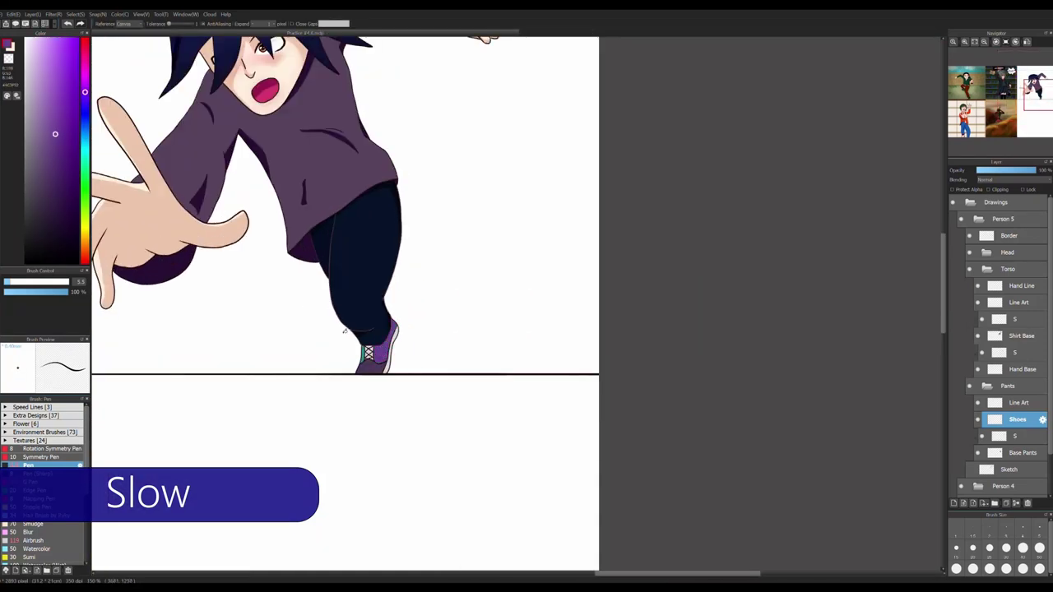
pyautogui.click(375, 350)
pyautogui.click(378, 346)
pyautogui.scroll(-2, 359, 333)
pyautogui.scroll(2, 359, 333)
pyautogui.click(385, 339)
pyautogui.scroll(4, 385, 340)
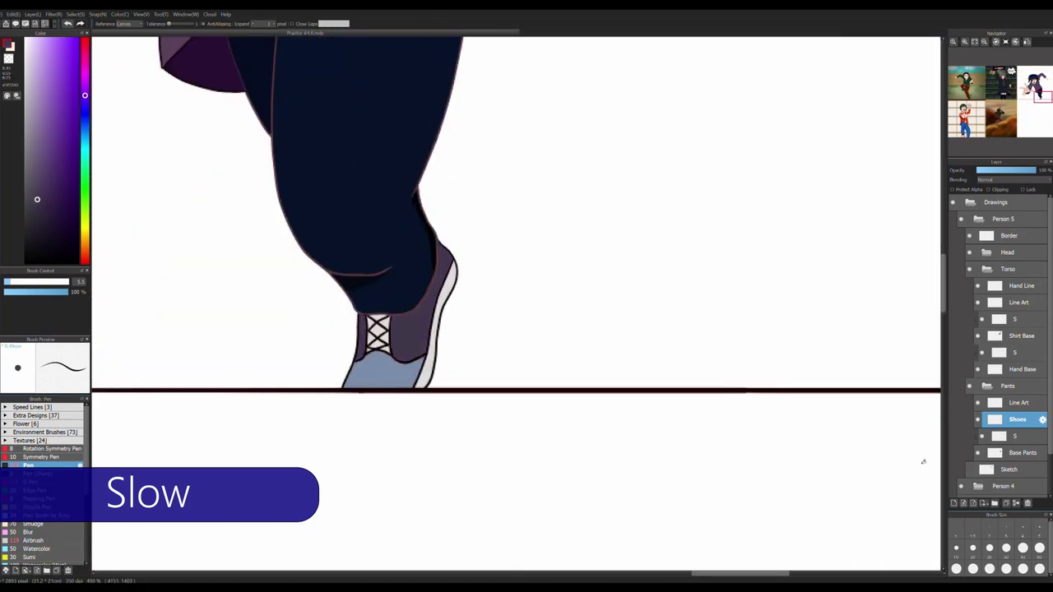
# Add a clipped S layer above Shoes and paint cast shadows on the shoe and laces beneath the trouser cuff
pyautogui.hotkey('ctrl', 'shift', 'n')
pyautogui.scroll(2, 411, 312)
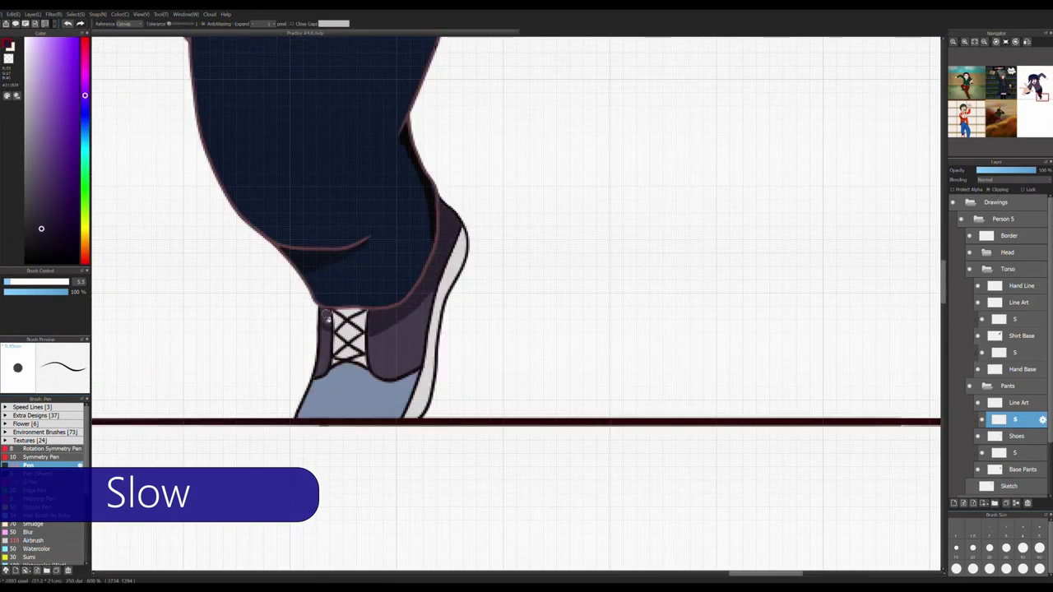
pyautogui.press('b')
pyautogui.scroll(1, 328, 316)
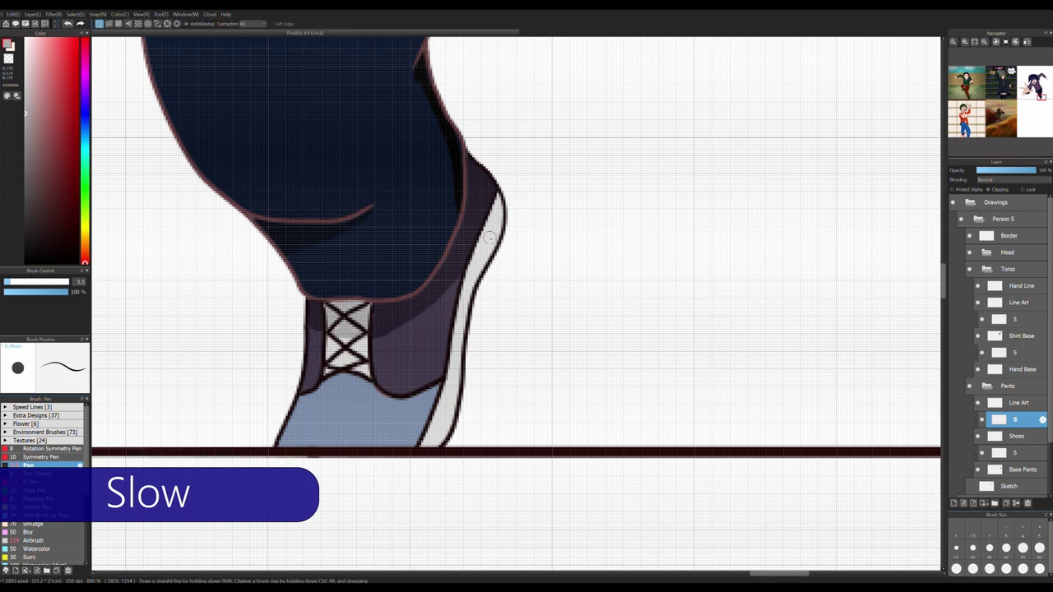
# Shade the shoe's sole mid-grey and add a darker blue shadow on the toe beside it
pyautogui.moveTo(497, 222); pyautogui.dragTo(441, 440)
pyautogui.click(38, 147)
pyautogui.moveTo(436, 387); pyautogui.dragTo(395, 437)
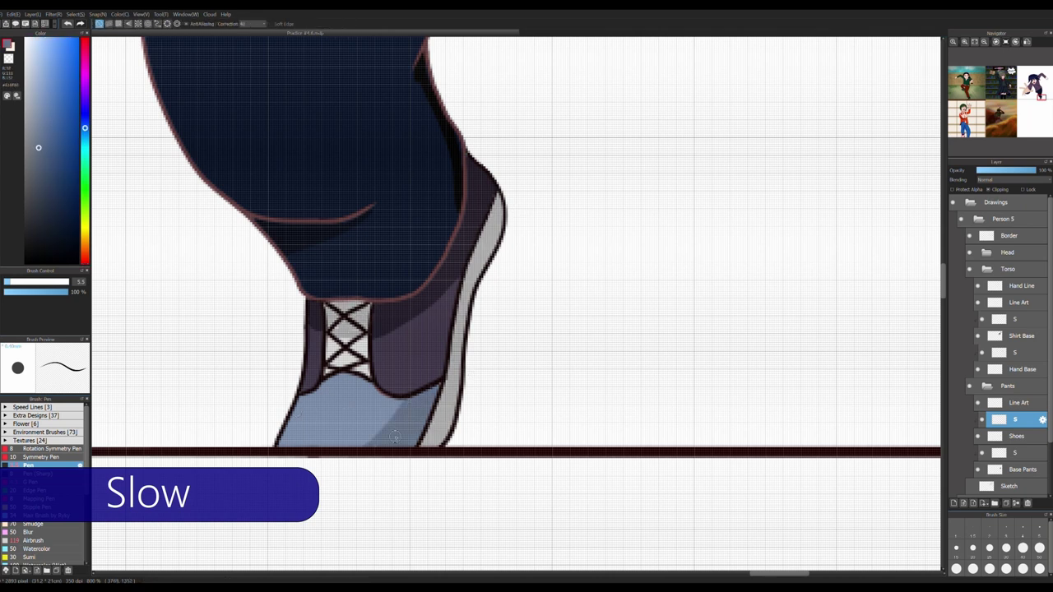
pyautogui.scroll(-5, 395, 437)
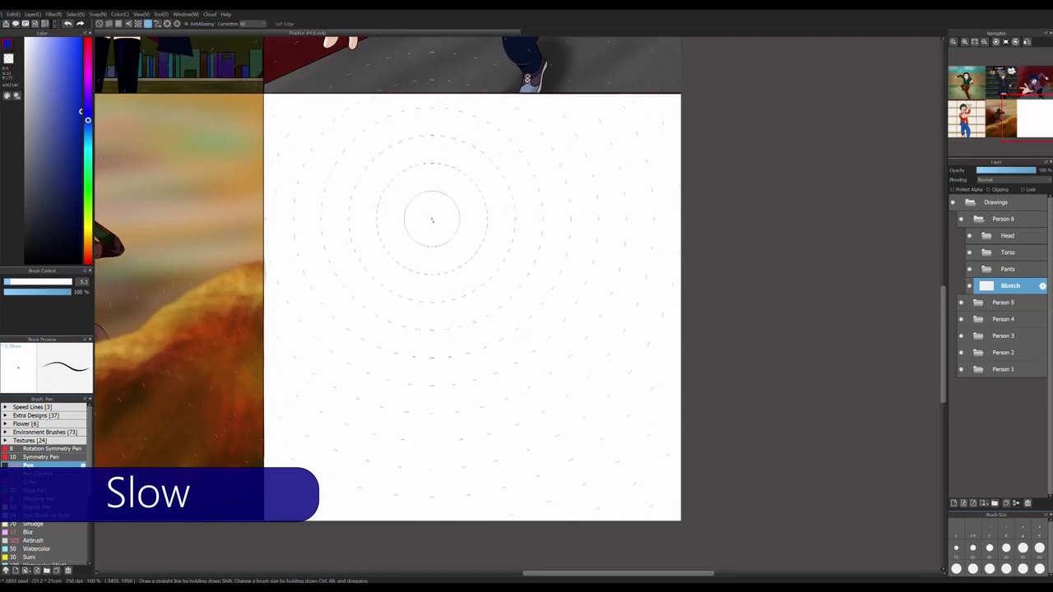
# Draw a head circle in the empty panel on Person 6's Sketch layer and sketch the jaw beneath it
pyautogui.moveTo(426, 200); pyautogui.dragTo(421, 274)
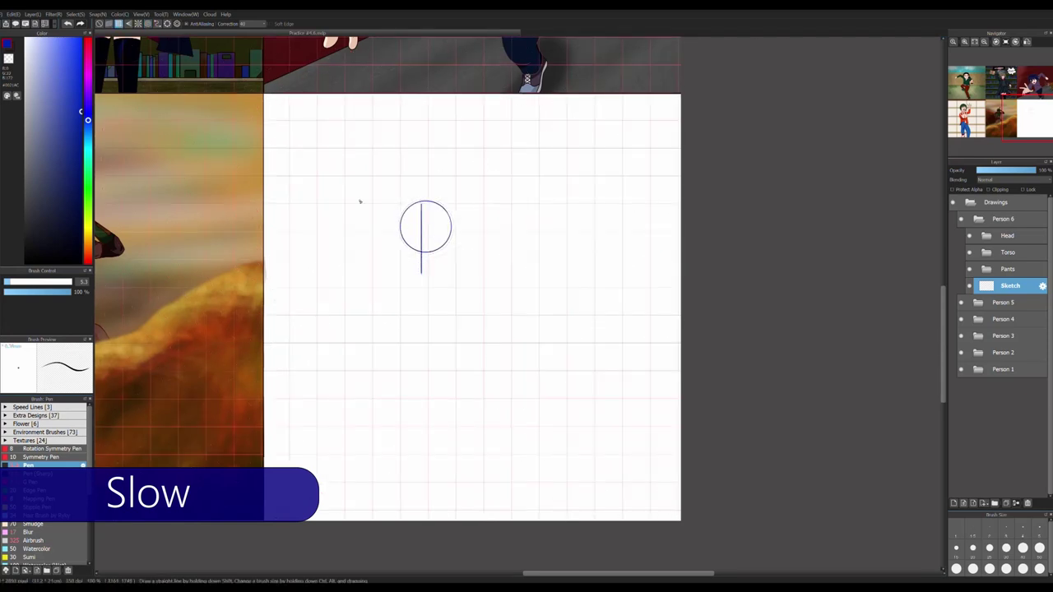
pyautogui.scroll(2, 428, 239)
pyautogui.hotkey('ctrl', 'z')
pyautogui.moveTo(376, 237); pyautogui.dragTo(422, 294)
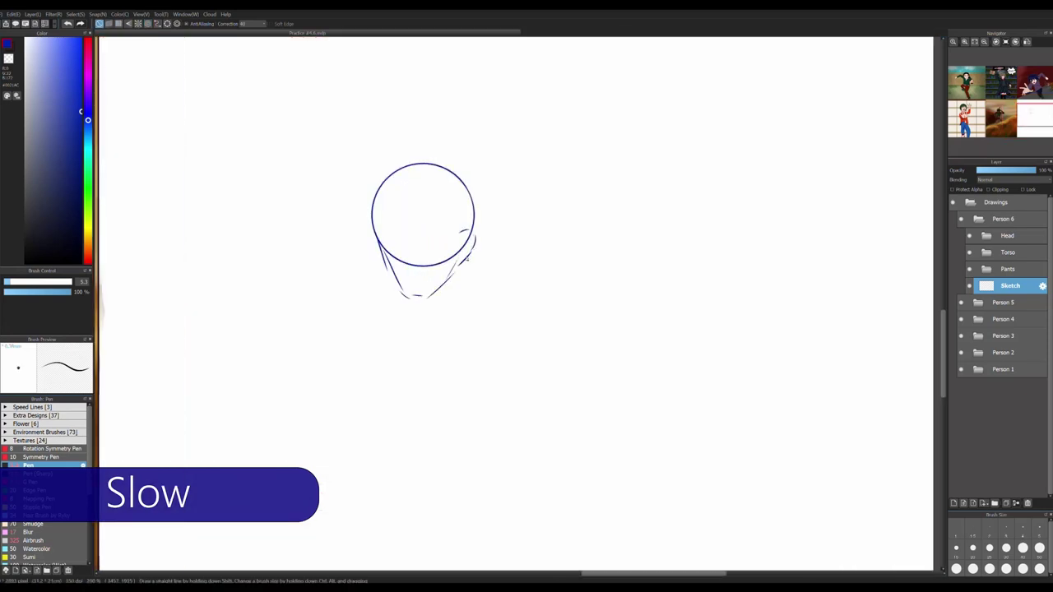
pyautogui.scroll(-1, 470, 264)
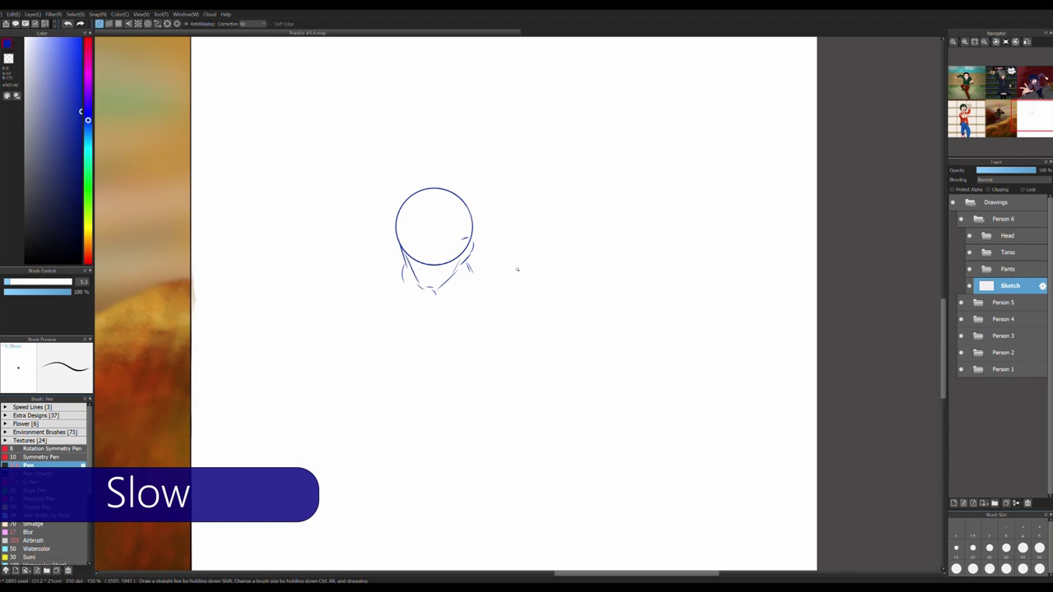
# Sketch the torso, pelvis and two spread legs beneath the head in blue
pyautogui.scroll(-1, 415, 319)
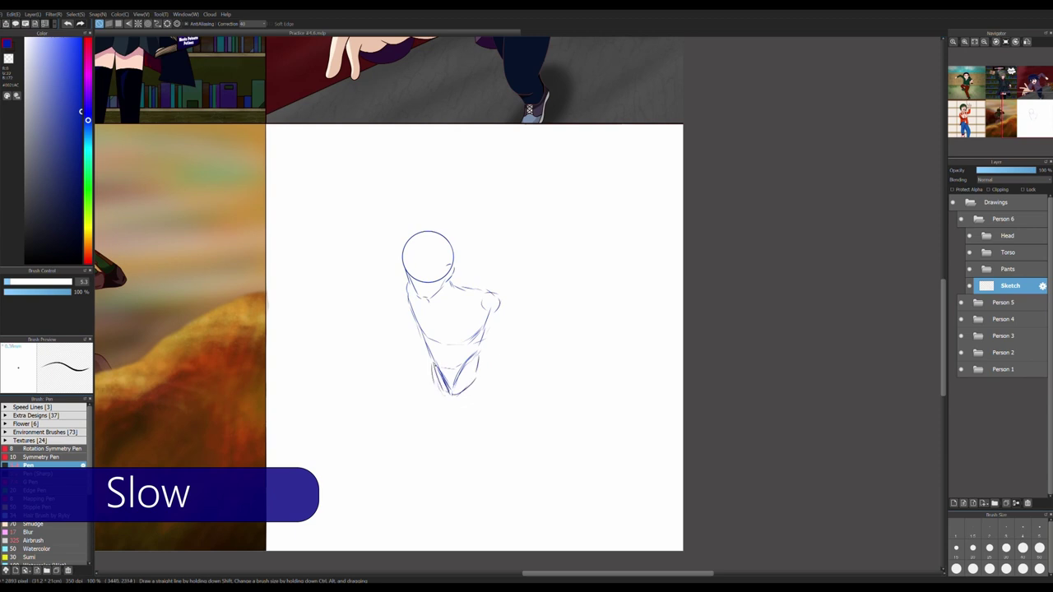
pyautogui.moveTo(498, 406); pyautogui.dragTo(491, 364)
pyautogui.moveTo(471, 306); pyautogui.dragTo(499, 408)
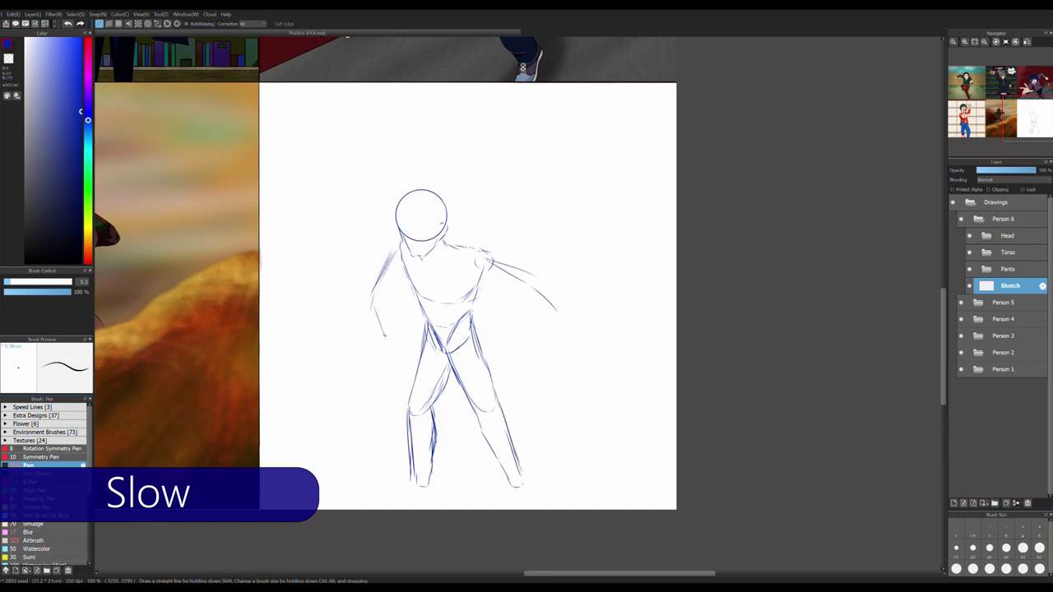
# Undo the lowered arms and sketch both arms raised and stretched outward from the shoulders
pyautogui.hotkey('ctrl', 'z')
pyautogui.hotkey('ctrl', 'z')
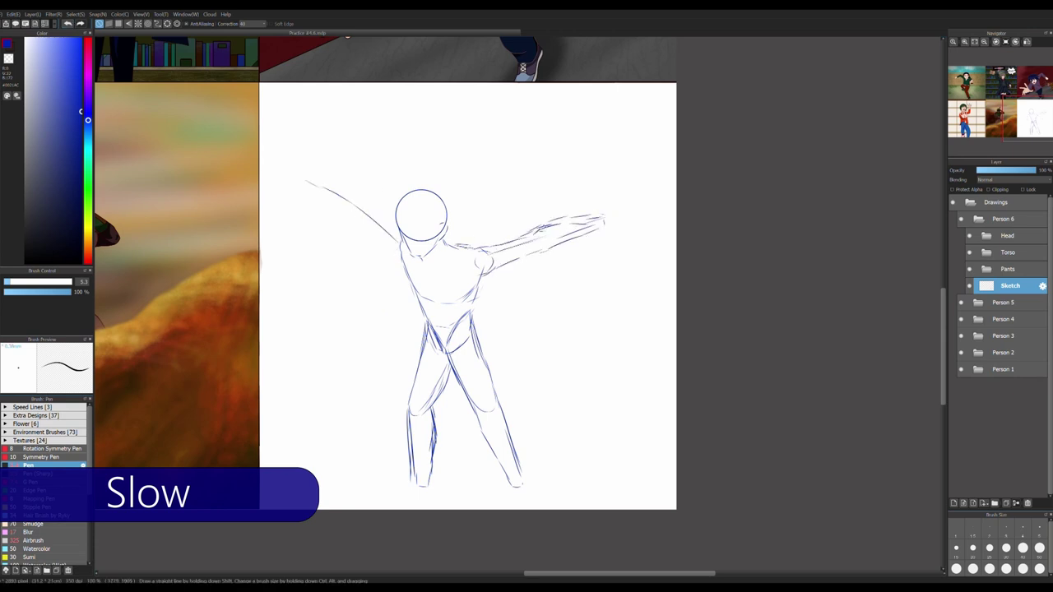
pyautogui.moveTo(539, 230)
pyautogui.mouseDown()
pyautogui.moveTo(596, 218)
pyautogui.moveTo(557, 259)
pyautogui.moveTo(533, 253)
pyautogui.mouseUp()
pyautogui.press('e')
pyautogui.press('b')
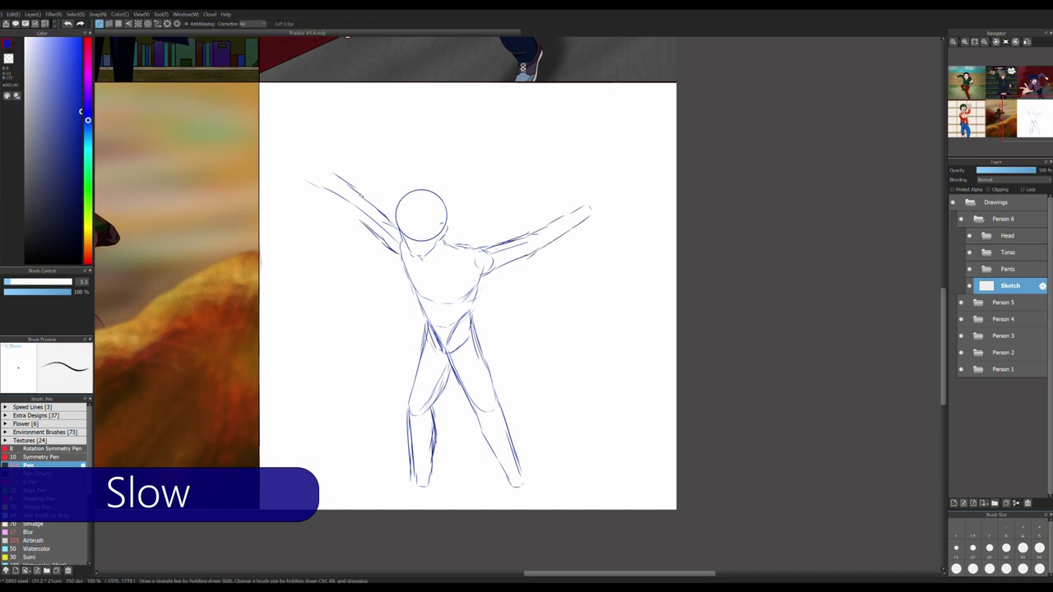
# Sketch the feet beneath both legs and the hands at the ends of the outstretched arms in blue
pyautogui.scroll(2, 516, 498)
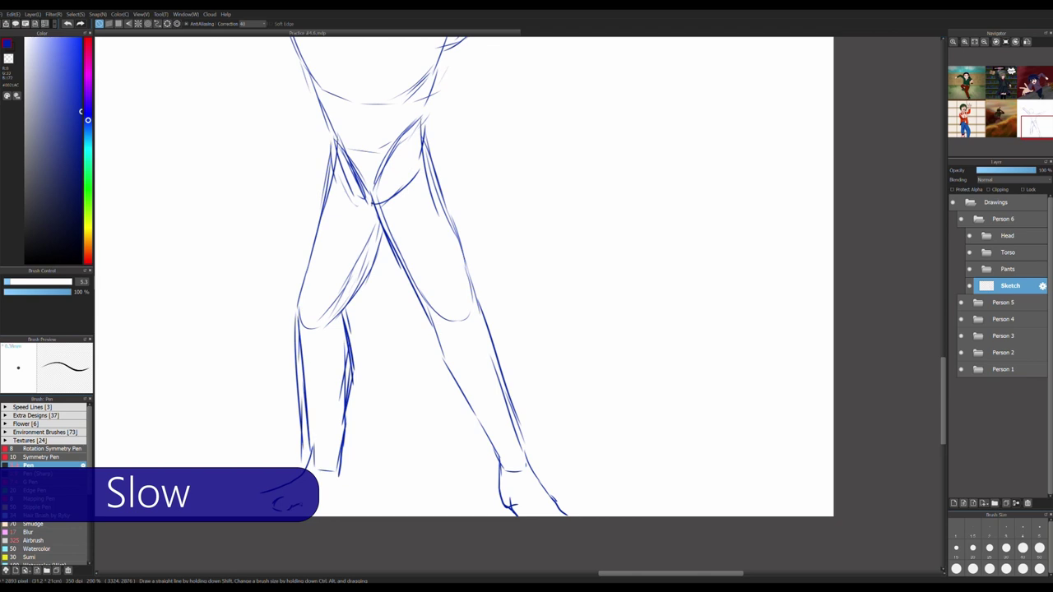
pyautogui.moveTo(248, 504); pyautogui.dragTo(304, 474)
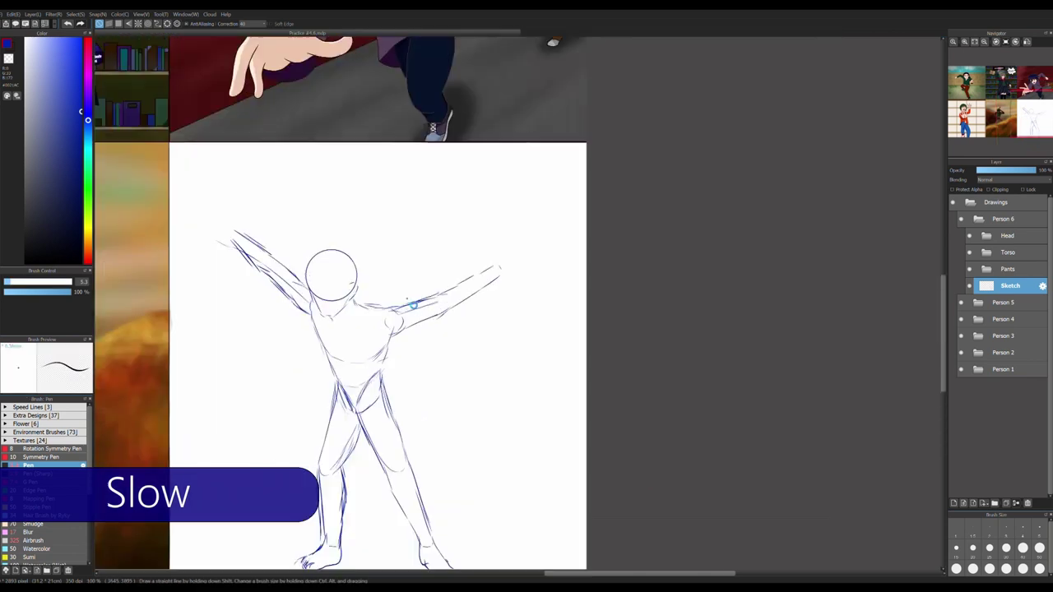
pyautogui.moveTo(617, 222); pyautogui.dragTo(585, 233)
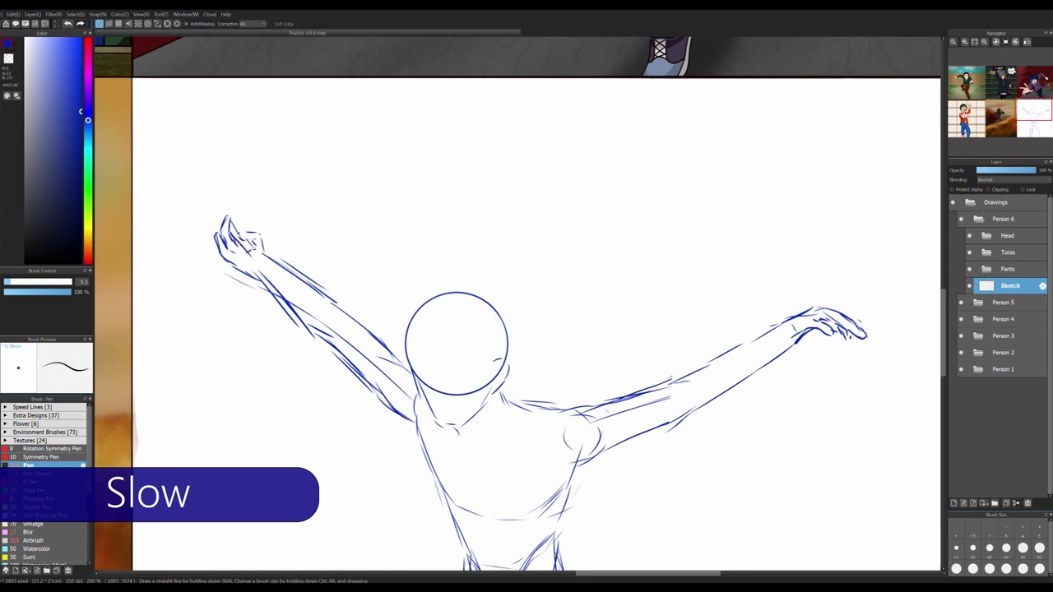
# Sketch a rope running from each hand outward toward the panel's upper corners
pyautogui.moveTo(221, 215); pyautogui.dragTo(148, 112)
pyautogui.moveTo(237, 229); pyautogui.dragTo(145, 80)
pyautogui.moveTo(788, 323); pyautogui.dragTo(909, 213)
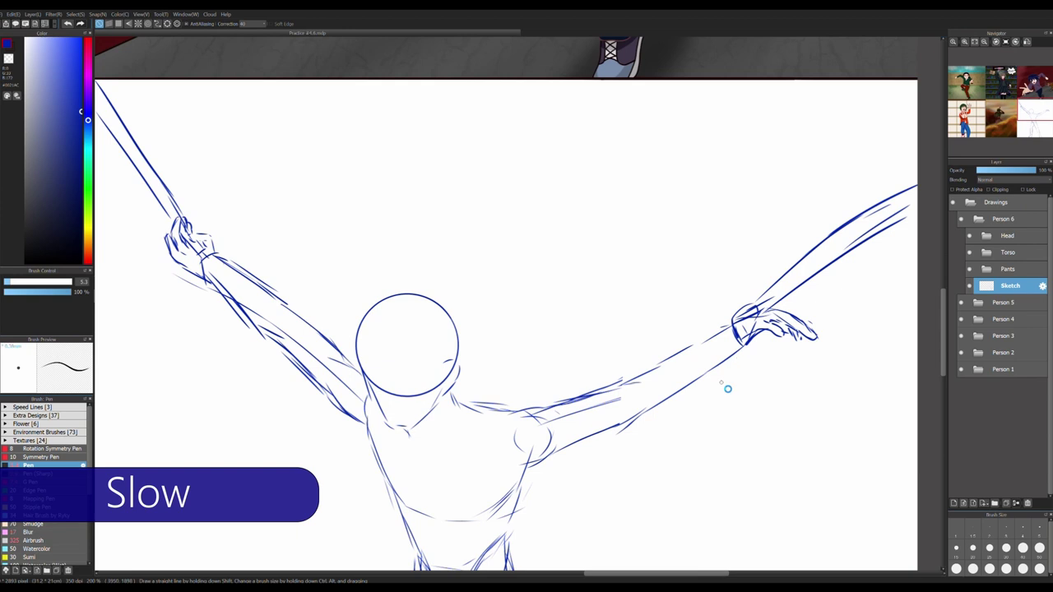
pyautogui.scroll(-3, 729, 388)
pyautogui.scroll(2, 660, 393)
pyautogui.moveTo(660, 394); pyautogui.dragTo(664, 429)
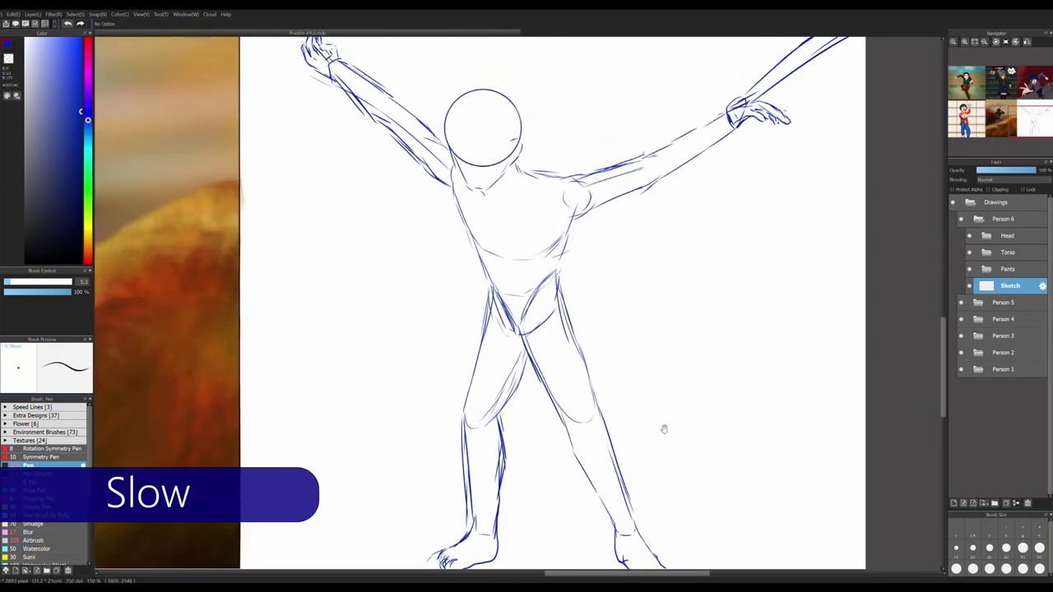
pyautogui.scroll(-3, 545, 418)
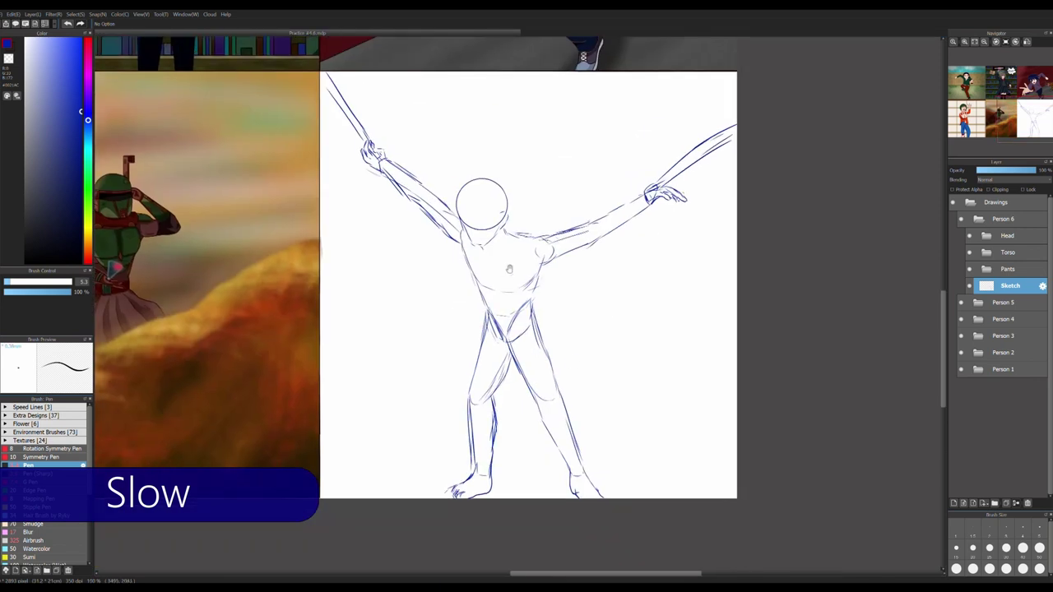
# Change the pen colour to green and sketch the face and hair over the head circle
pyautogui.click(87, 188)
pyautogui.scroll(3, 458, 243)
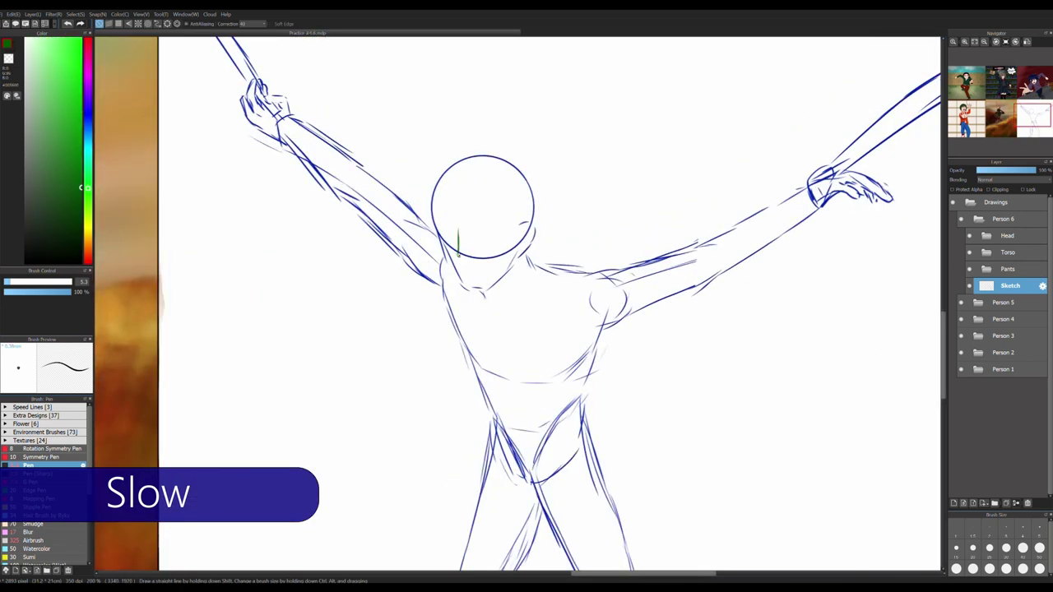
pyautogui.scroll(3, 461, 255)
pyautogui.moveTo(450, 264); pyautogui.dragTo(465, 262)
pyautogui.moveTo(512, 205); pyautogui.dragTo(539, 215)
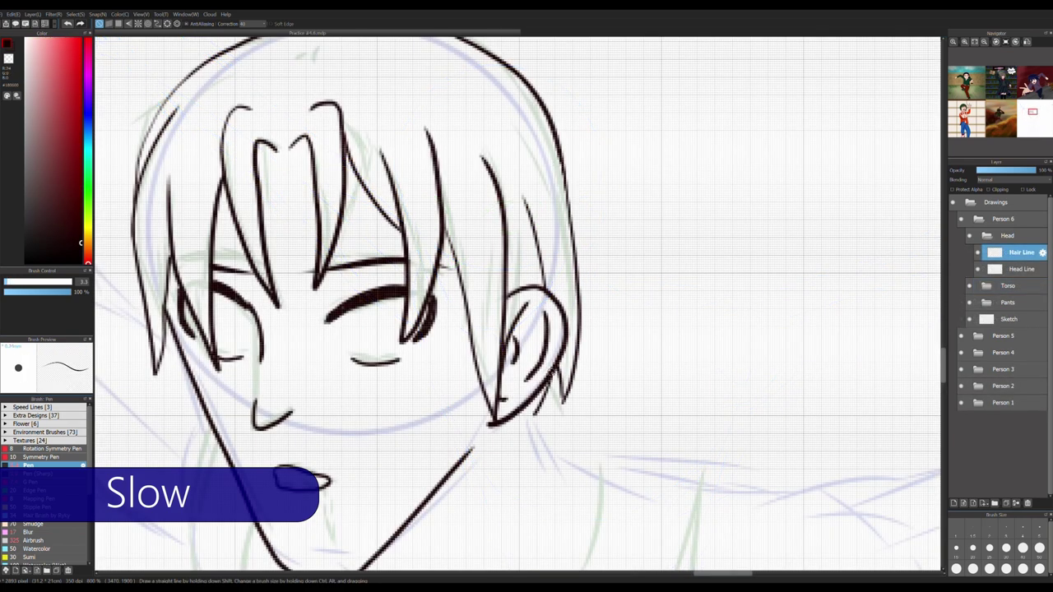
# Clean up the hair strand by the ear and ink neck lines below the ear and chin on the Head Line layer
pyautogui.scroll(-2, 550, 264)
pyautogui.hotkey('ctrl', 'z')
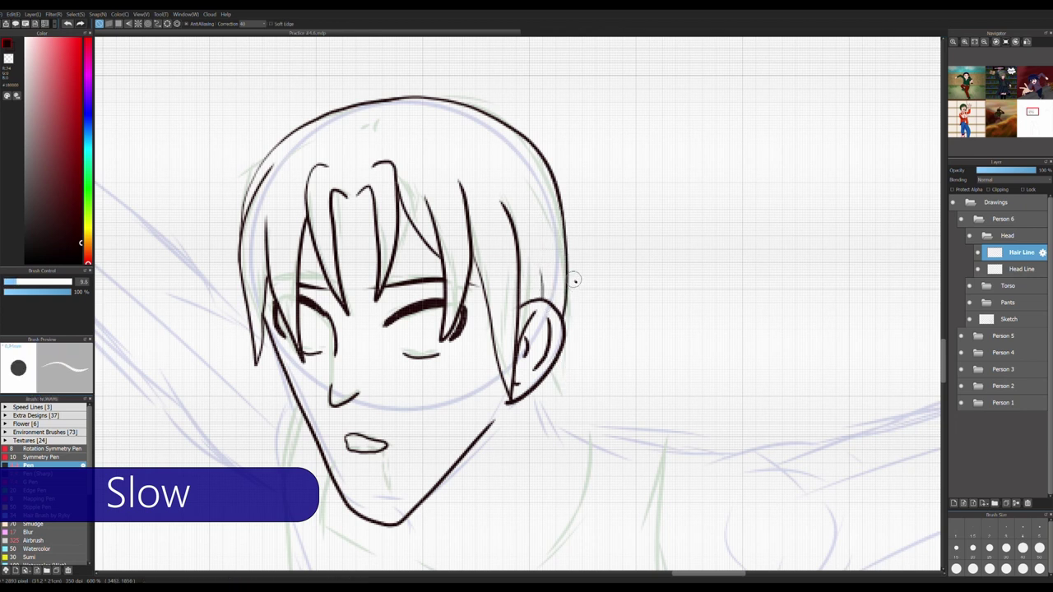
pyautogui.moveTo(534, 395); pyautogui.dragTo(542, 422)
pyautogui.moveTo(561, 421)
pyautogui.mouseDown()
pyautogui.moveTo(560, 332)
pyautogui.moveTo(565, 350)
pyautogui.mouseUp()
pyautogui.hotkey('ctrl', 'z')
pyautogui.moveTo(565, 351)
pyautogui.mouseDown()
pyautogui.moveTo(444, 441)
pyautogui.moveTo(659, 380)
pyautogui.mouseUp()
pyautogui.scroll(-3, 659, 379)
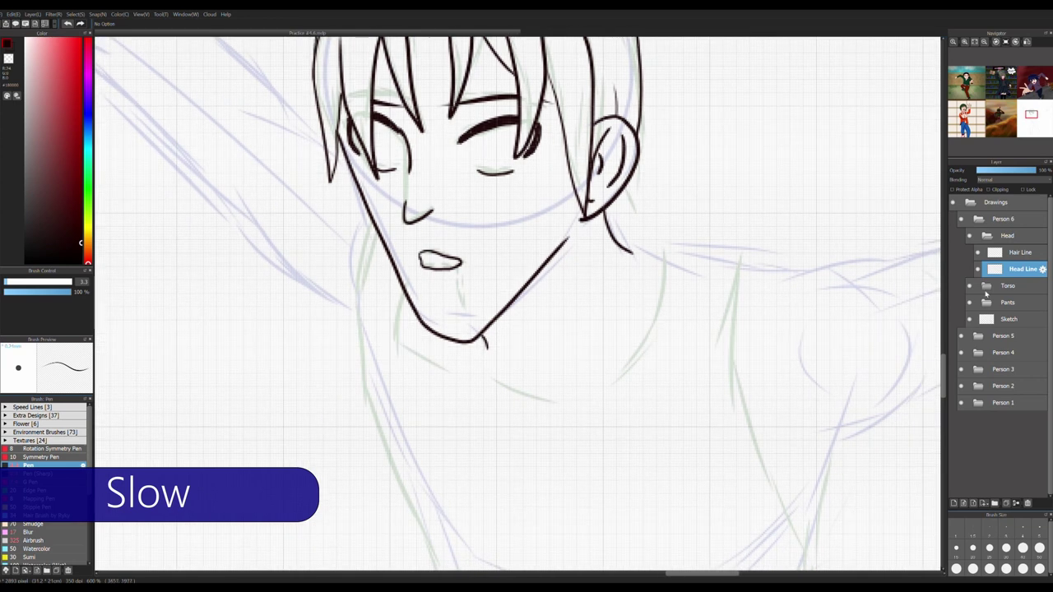
# Ink the raised gripping hand on the Hand Line layer, with curled fingers, a thumb and an upright index finger
pyautogui.click(1023, 302)
pyautogui.moveTo(914, 327); pyautogui.dragTo(525, 368)
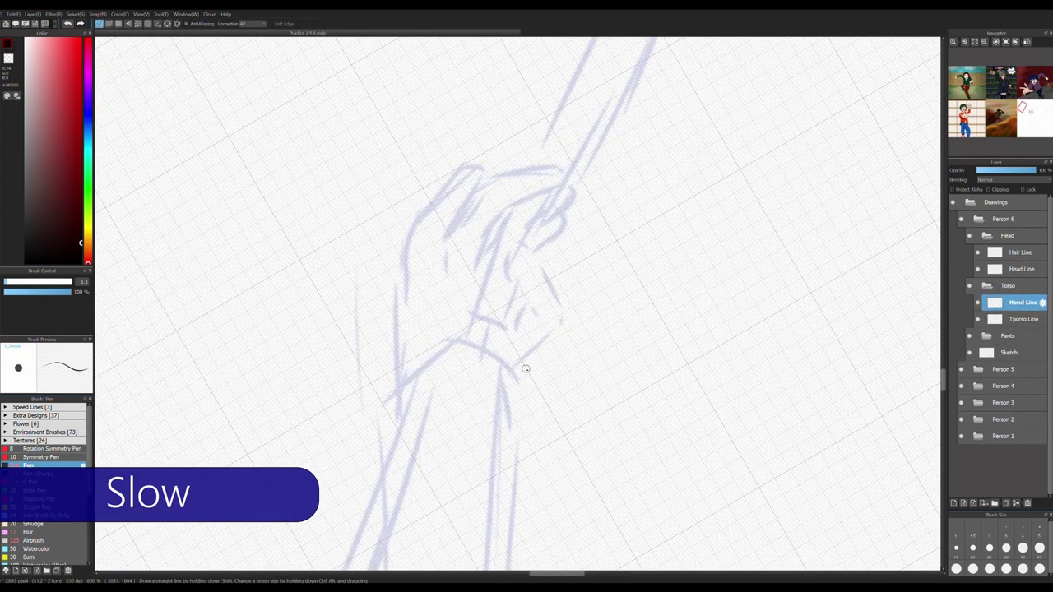
pyautogui.moveTo(414, 374); pyautogui.dragTo(512, 221)
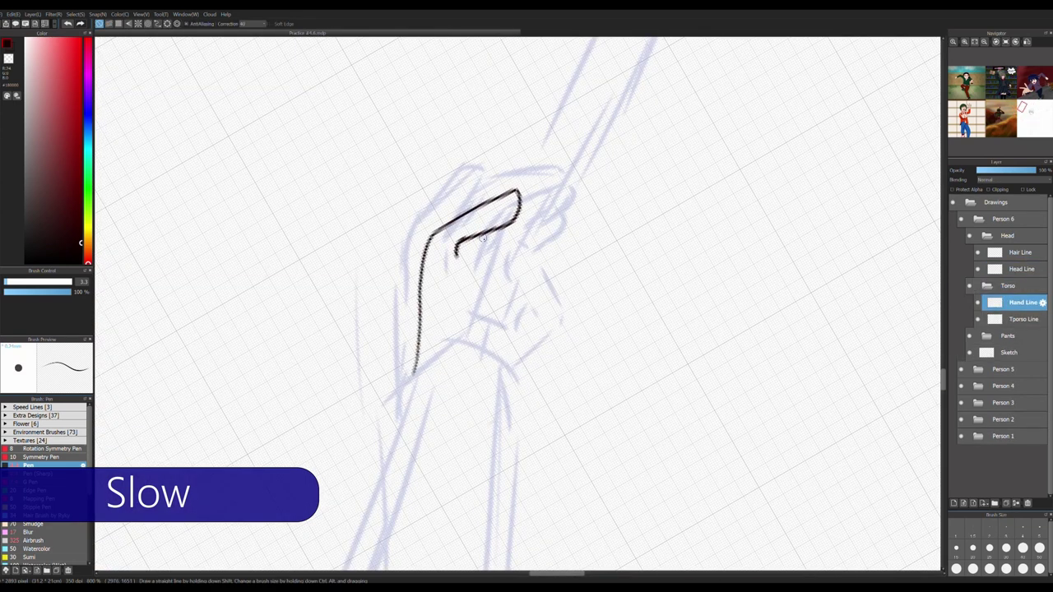
pyautogui.hotkey('ctrl', 'z')
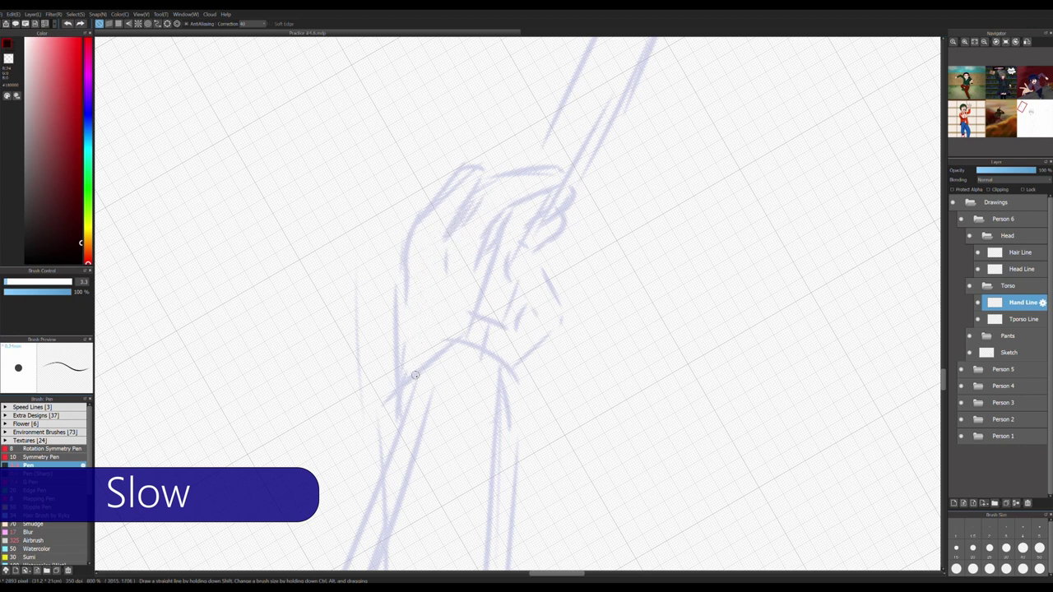
pyautogui.moveTo(414, 373)
pyautogui.mouseDown()
pyautogui.moveTo(473, 216)
pyautogui.moveTo(455, 247)
pyautogui.moveTo(520, 283)
pyautogui.mouseUp()
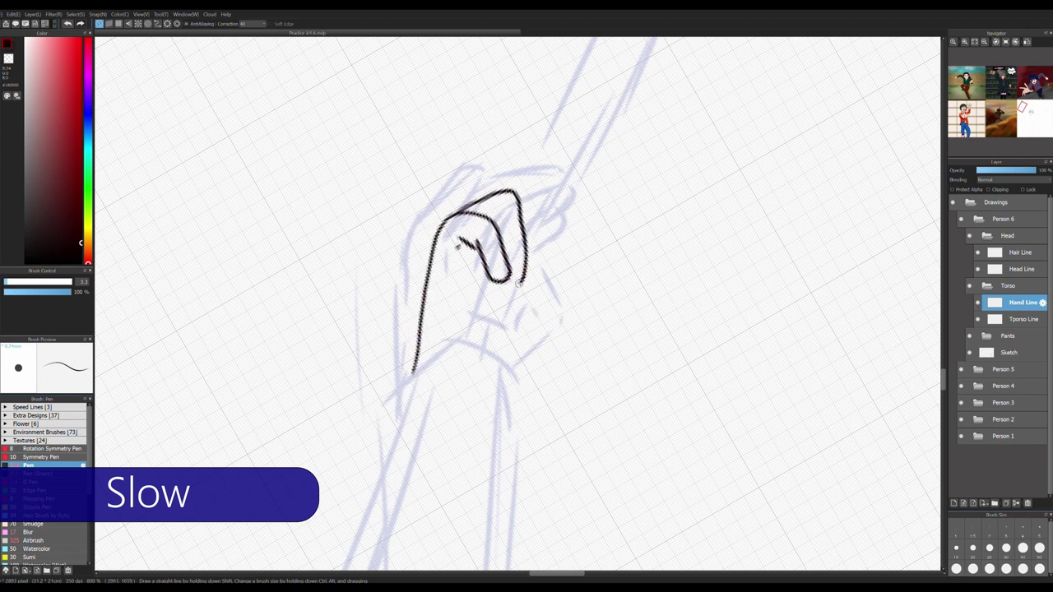
pyautogui.moveTo(497, 201)
pyautogui.mouseDown()
pyautogui.moveTo(534, 184)
pyautogui.moveTo(539, 252)
pyautogui.mouseUp()
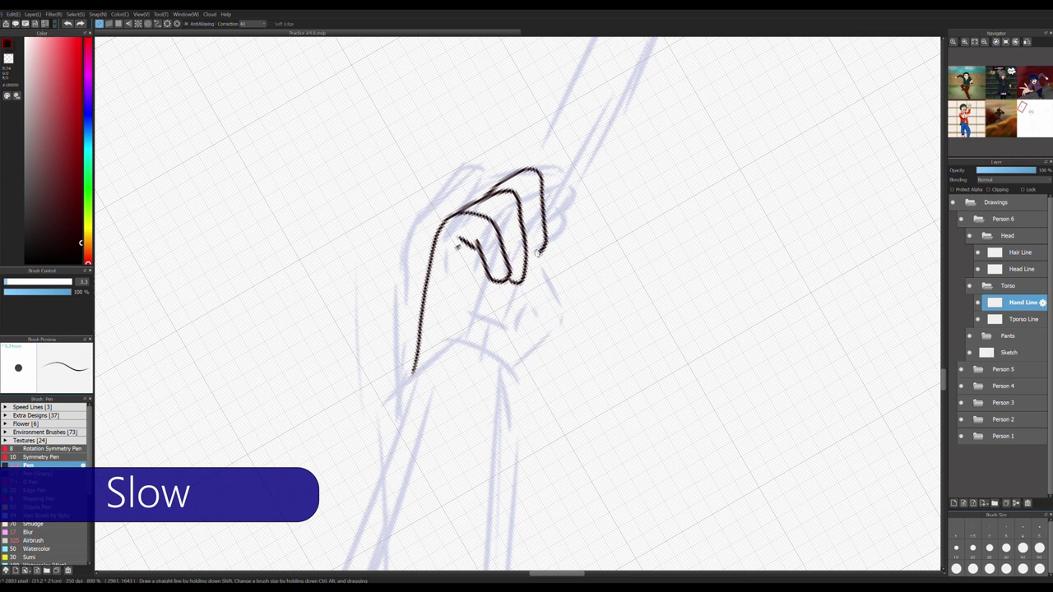
pyautogui.press('-')
pyautogui.moveTo(451, 196); pyautogui.dragTo(449, 76)
pyautogui.moveTo(503, 220); pyautogui.dragTo(544, 304)
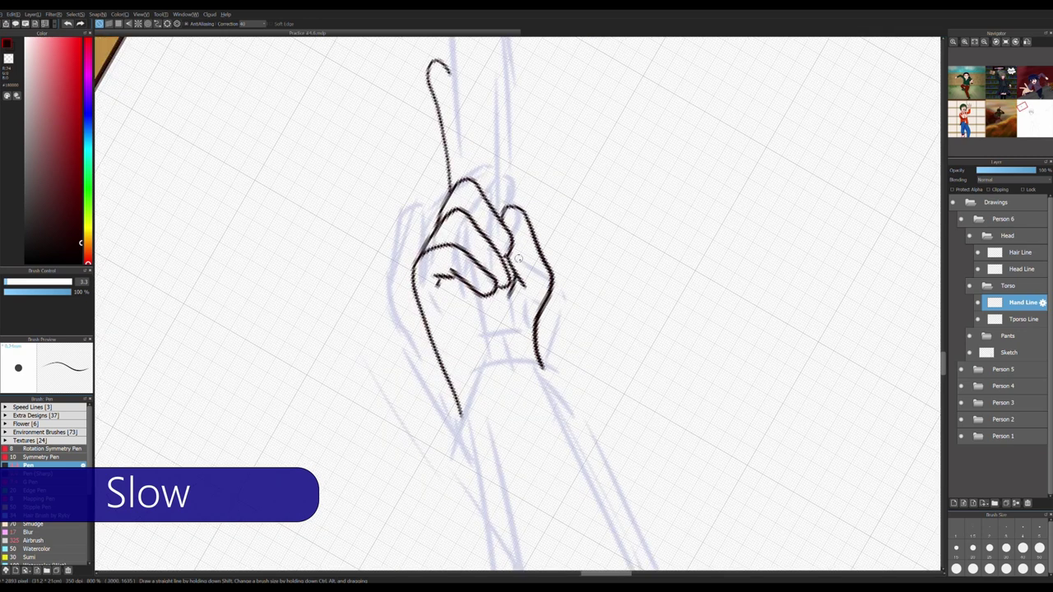
# Add a Rope folder containing a layer named Line to the Person 6 group
pyautogui.hotkey('ctrl', '0')
pyautogui.hotkey('ctrl', 'shift', 'n')
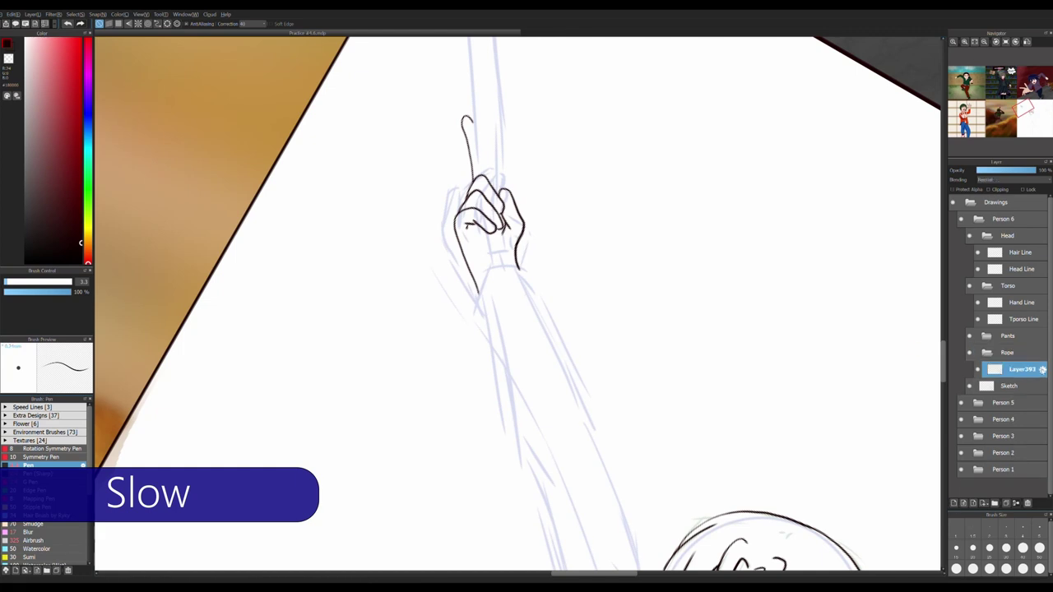
pyautogui.moveTo(439, 175); pyautogui.dragTo(403, 376)
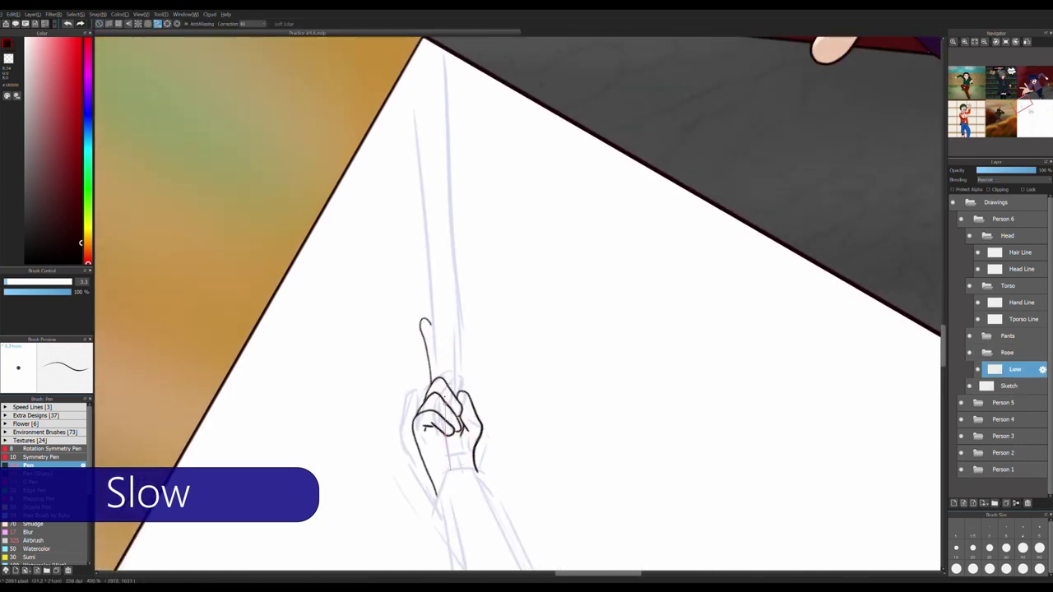
# Draw the rope's two long edges from the panel corner down through the gripping hand to the wrist
pyautogui.moveTo(411, 41); pyautogui.dragTo(432, 403)
pyautogui.hotkey('ctrl', 'z')
pyautogui.moveTo(428, 472); pyautogui.dragTo(413, 60)
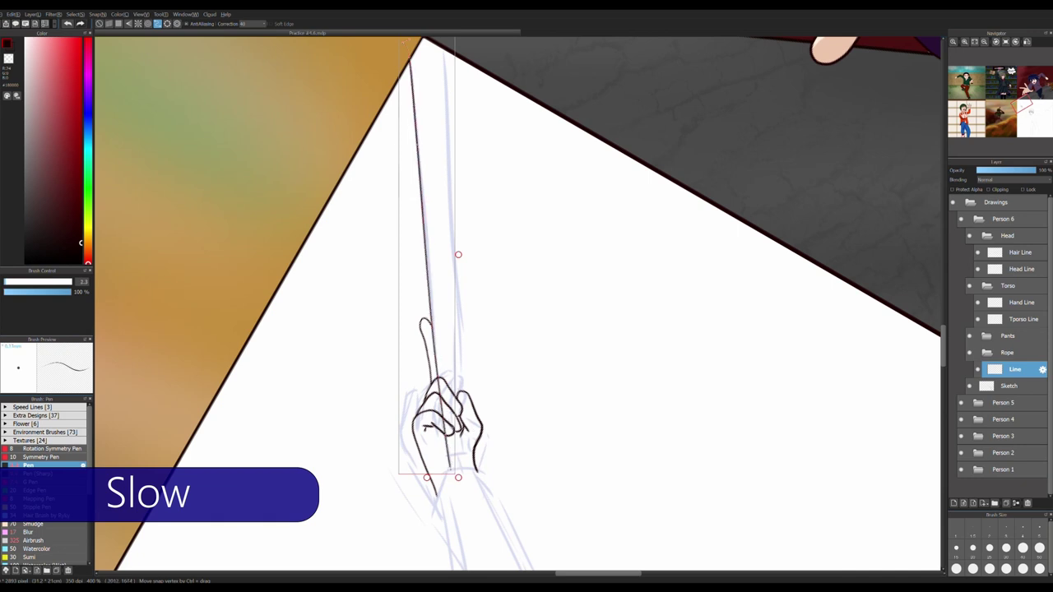
pyautogui.scroll(-2, 449, 146)
pyautogui.moveTo(353, 245); pyautogui.dragTo(549, 156)
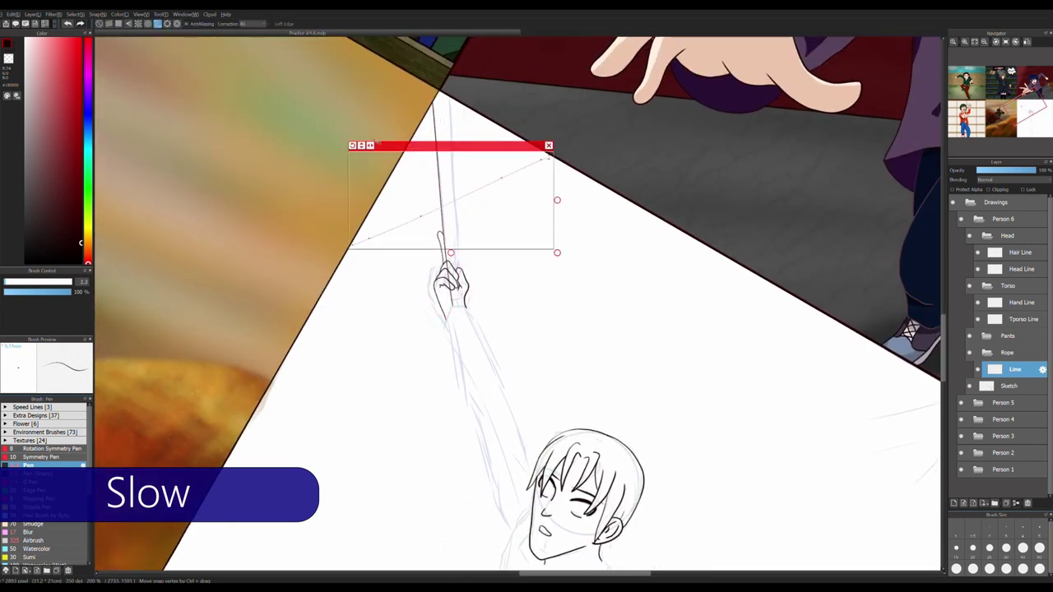
pyautogui.hotkey('ctrl', 'z')
pyautogui.scroll(1, 459, 358)
pyautogui.moveTo(494, 266)
pyautogui.mouseDown()
pyautogui.moveTo(489, 373)
pyautogui.moveTo(474, 402)
pyautogui.mouseUp()
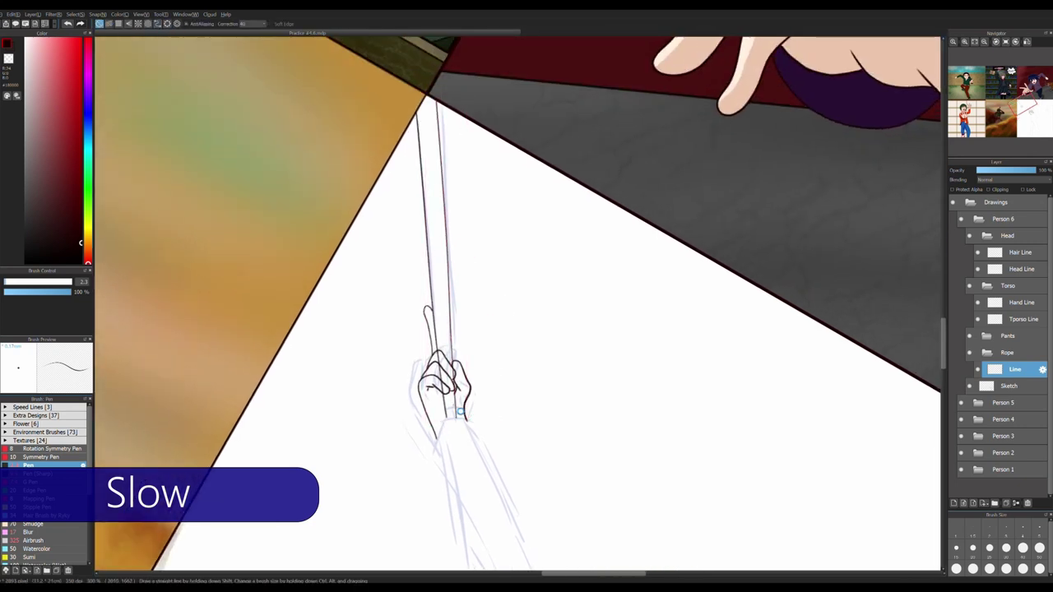
# Erase the rope edges where they cross the curled fingers of the gripping hand
pyautogui.scroll(5, 439, 229)
pyautogui.scroll(-1, 439, 230)
pyautogui.scroll(-1, 438, 228)
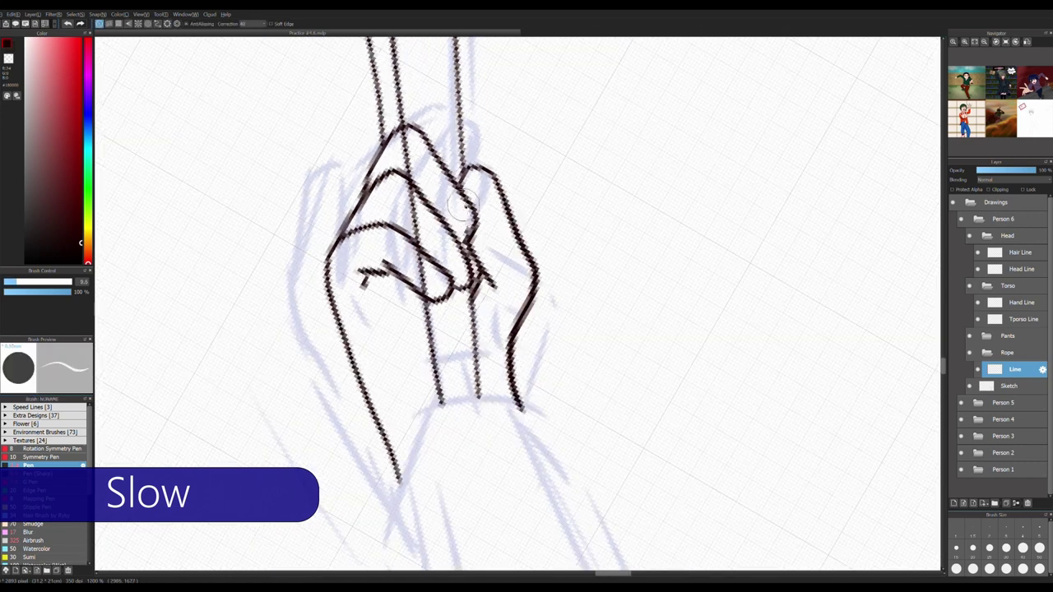
pyautogui.scroll(-1, 440, 272)
pyautogui.press('[')
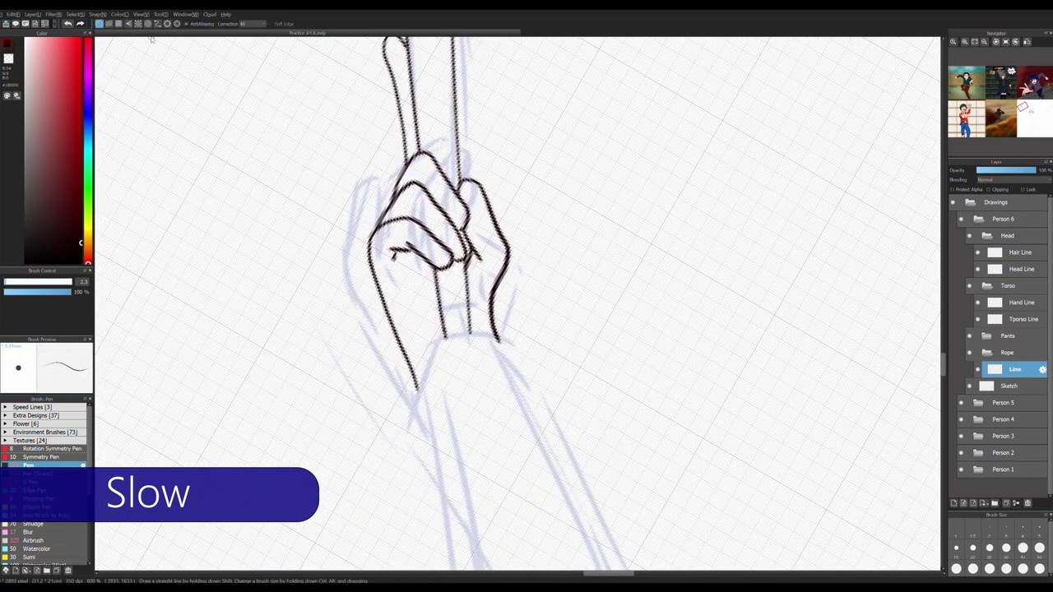
# Ink a curved, pointed cuff around the gripping hand's wrist with two parallel arcs
pyautogui.moveTo(431, 442); pyautogui.dragTo(430, 442)
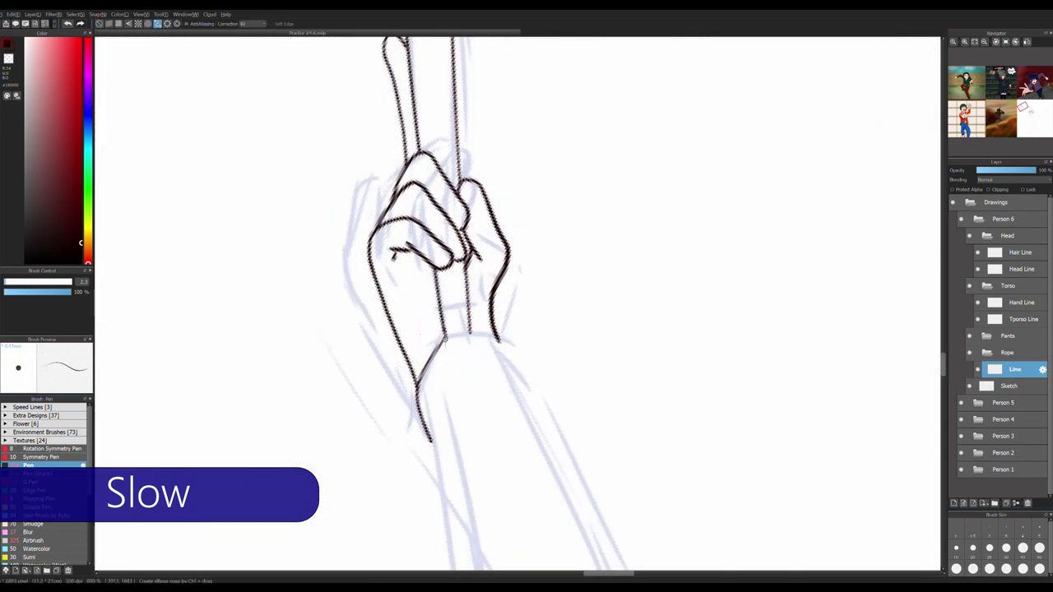
pyautogui.moveTo(519, 361); pyautogui.dragTo(521, 364)
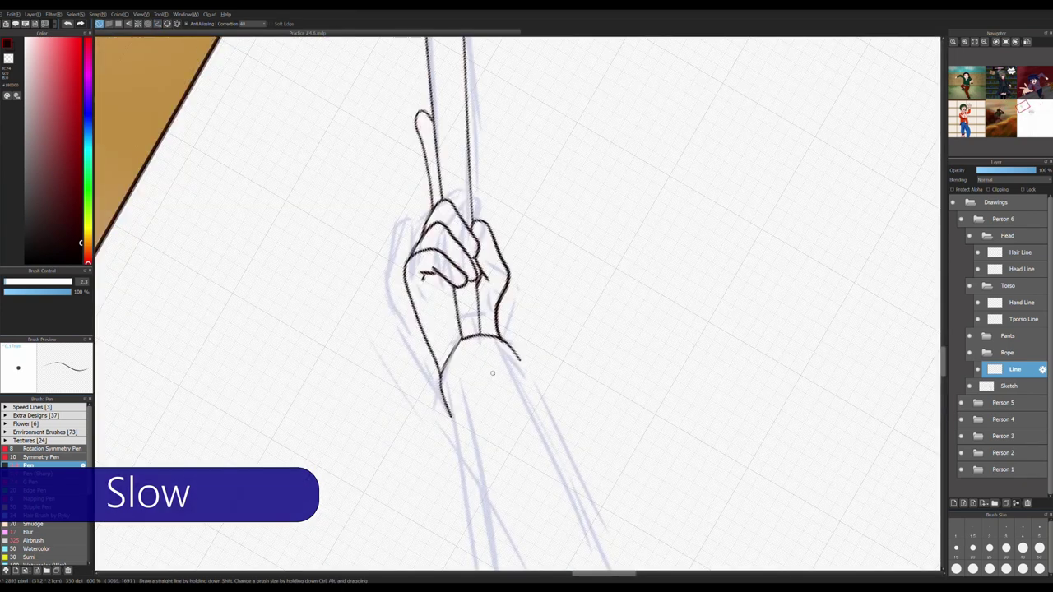
pyautogui.moveTo(532, 340); pyautogui.dragTo(537, 355)
pyautogui.click(179, 25)
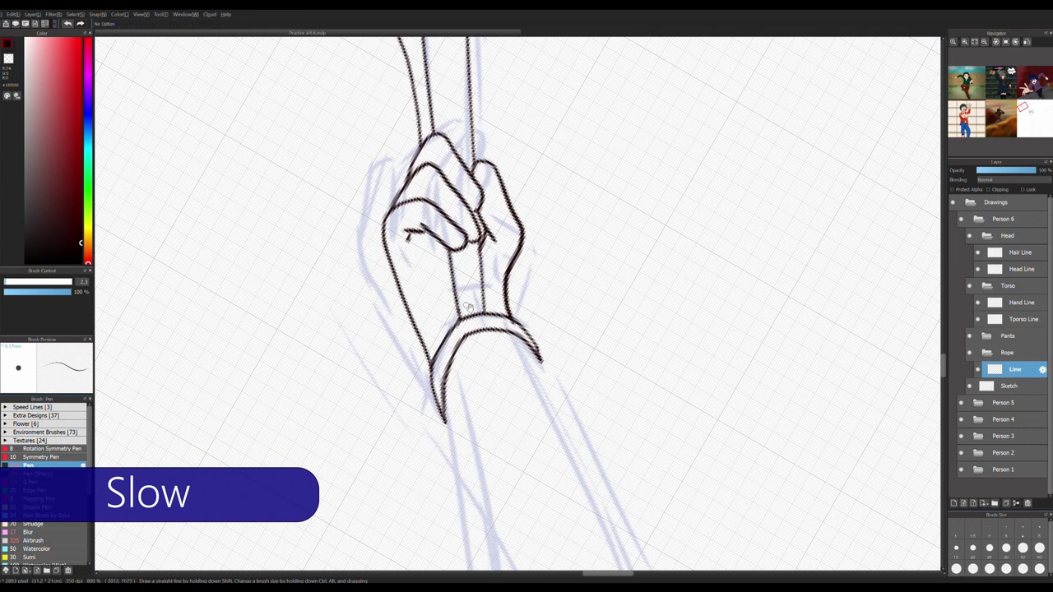
# Select the Hand Line layer for inking Person 6's other, open hand
pyautogui.scroll(-5, 573, 420)
pyautogui.scroll(2, 574, 420)
pyautogui.scroll(-1, 574, 420)
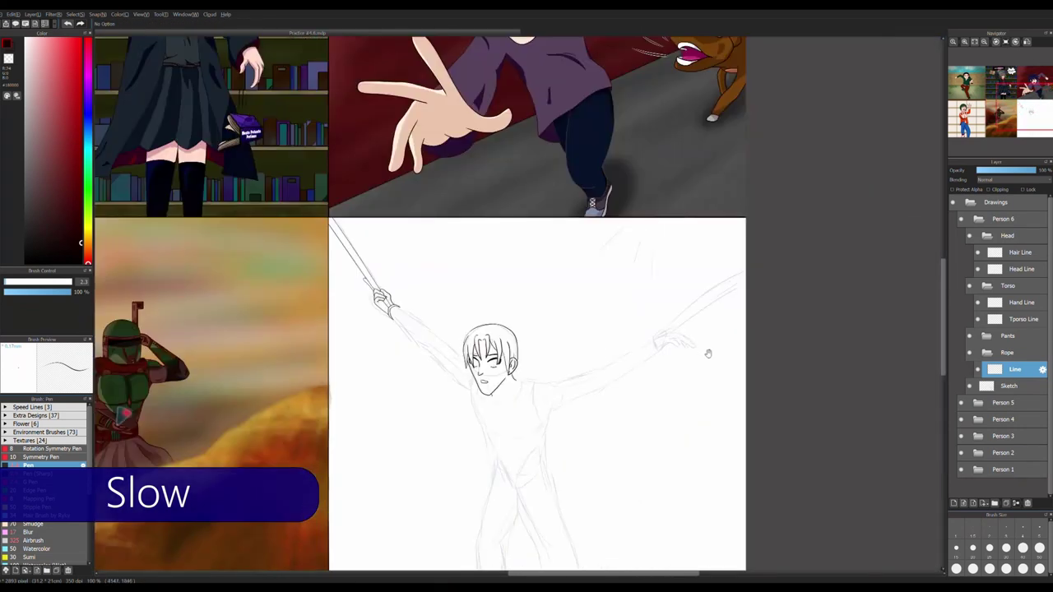
pyautogui.keyDown('ctrl'); pyautogui.click(708, 354); pyautogui.keyUp('ctrl')
pyautogui.scroll(5, 698, 340)
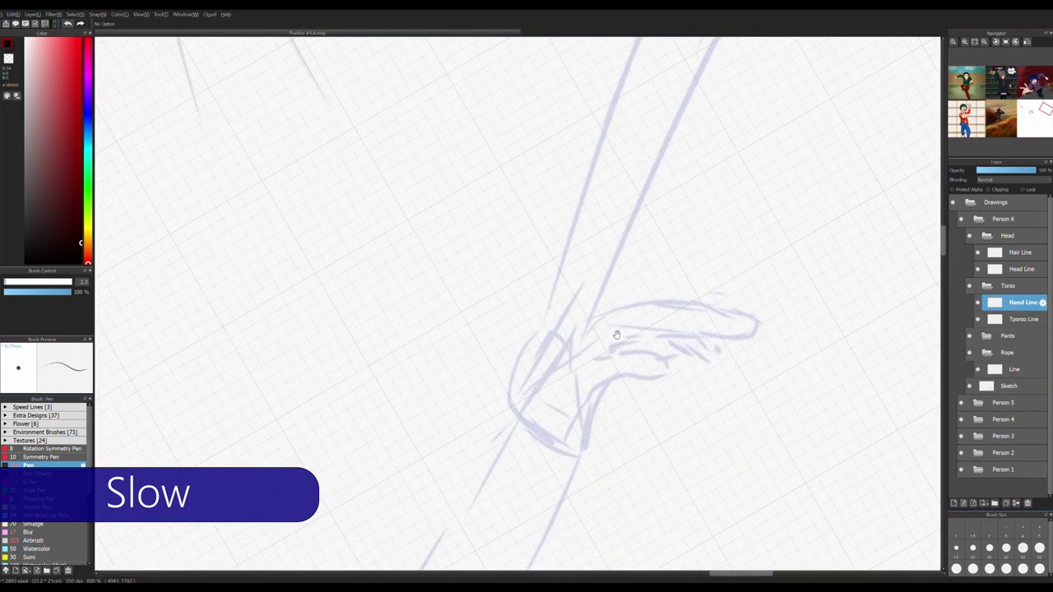
pyautogui.scroll(-1, 617, 335)
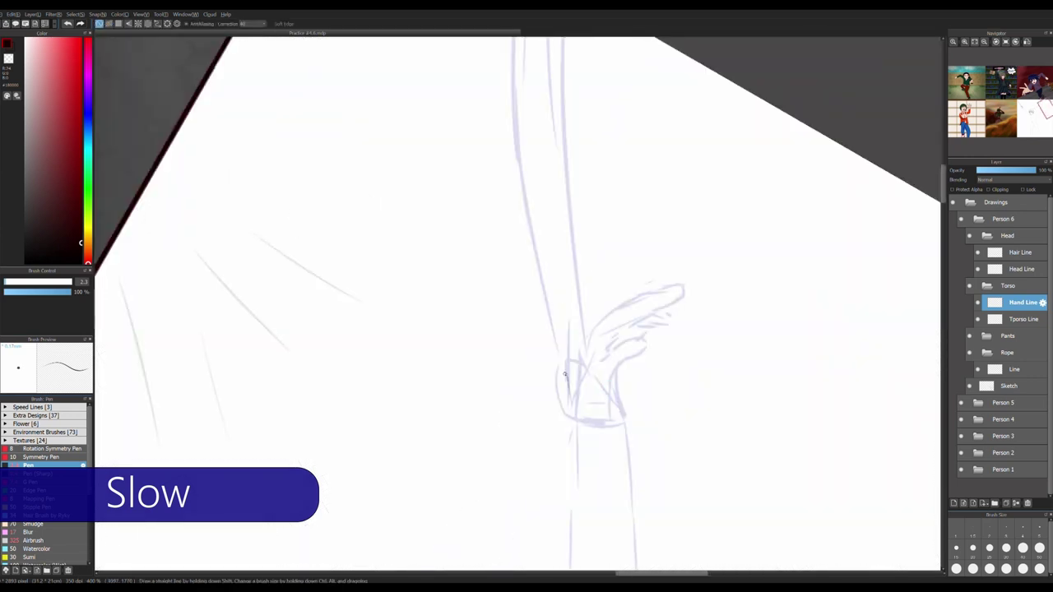
pyautogui.moveTo(579, 413)
pyautogui.mouseDown()
pyautogui.moveTo(669, 283)
pyautogui.moveTo(574, 331)
pyautogui.moveTo(657, 308)
pyautogui.mouseUp()
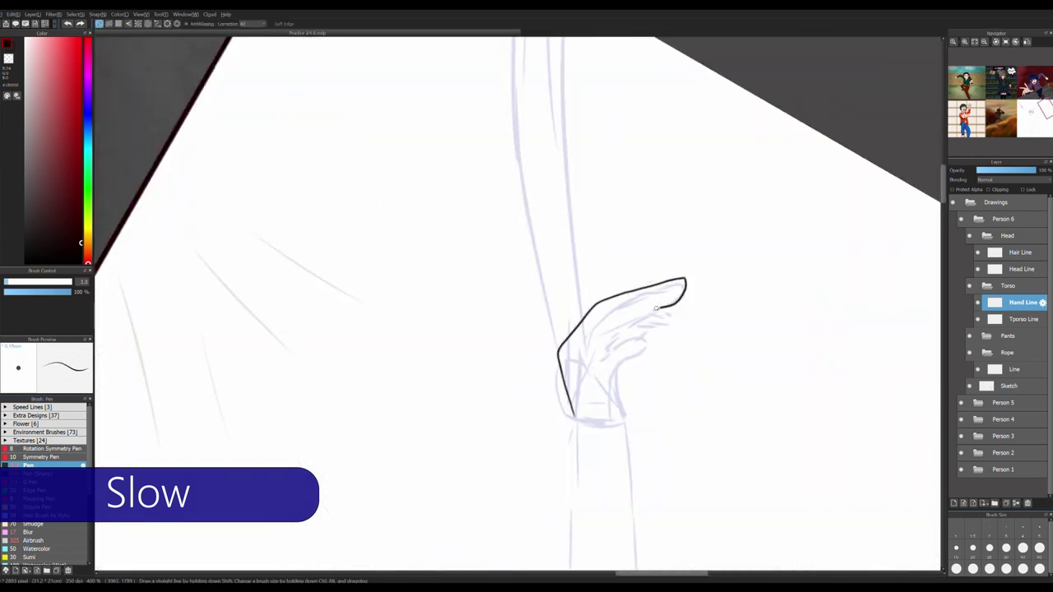
pyautogui.scroll(1, 616, 341)
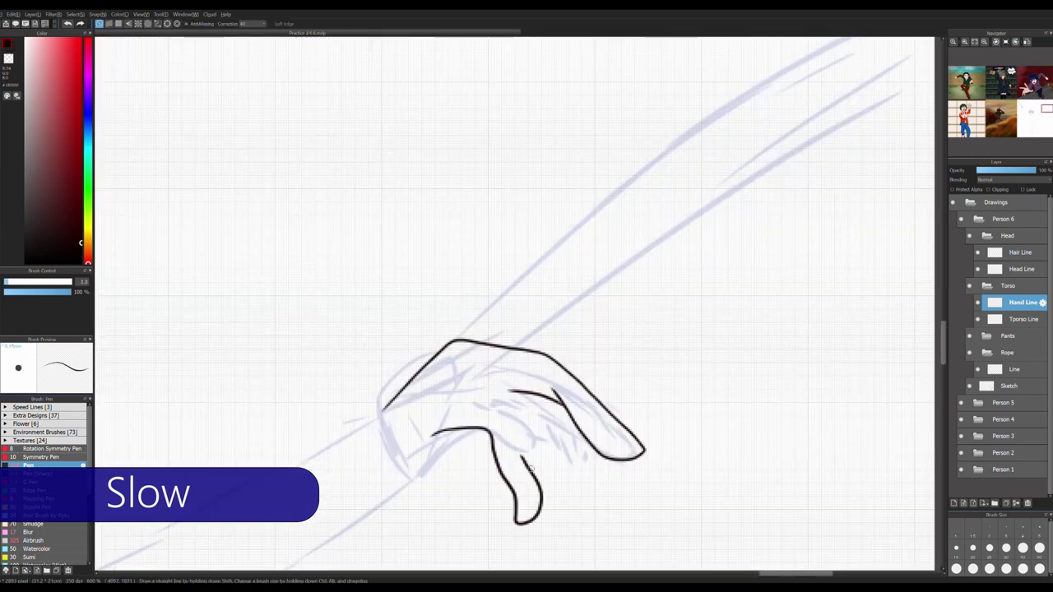
pyautogui.hotkey('ctrl', 'z')
pyautogui.hotkey('ctrl', 'z')
pyautogui.hotkey('ctrl', 'z')
# Ink the back, long outer finger and thumb of the open hand, redoing strokes that miss
pyautogui.moveTo(372, 407)
pyautogui.mouseDown()
pyautogui.moveTo(609, 499)
pyautogui.moveTo(588, 400)
pyautogui.moveTo(585, 462)
pyautogui.mouseUp()
pyautogui.hotkey('ctrl', 'z')
pyautogui.moveTo(556, 405); pyautogui.dragTo(586, 471)
pyautogui.moveTo(561, 414)
pyautogui.mouseDown()
pyautogui.moveTo(496, 381)
pyautogui.moveTo(466, 406)
pyautogui.moveTo(494, 488)
pyautogui.mouseUp()
pyautogui.hotkey('ctrl', 'z')
pyautogui.moveTo(494, 381)
pyautogui.mouseDown()
pyautogui.moveTo(462, 395)
pyautogui.moveTo(489, 483)
pyautogui.moveTo(429, 441)
pyautogui.mouseUp()
# Clean up and complete the open hand's fingertip and ink the remaining fingers between it and the thumb
pyautogui.scroll(-5, 527, 305)
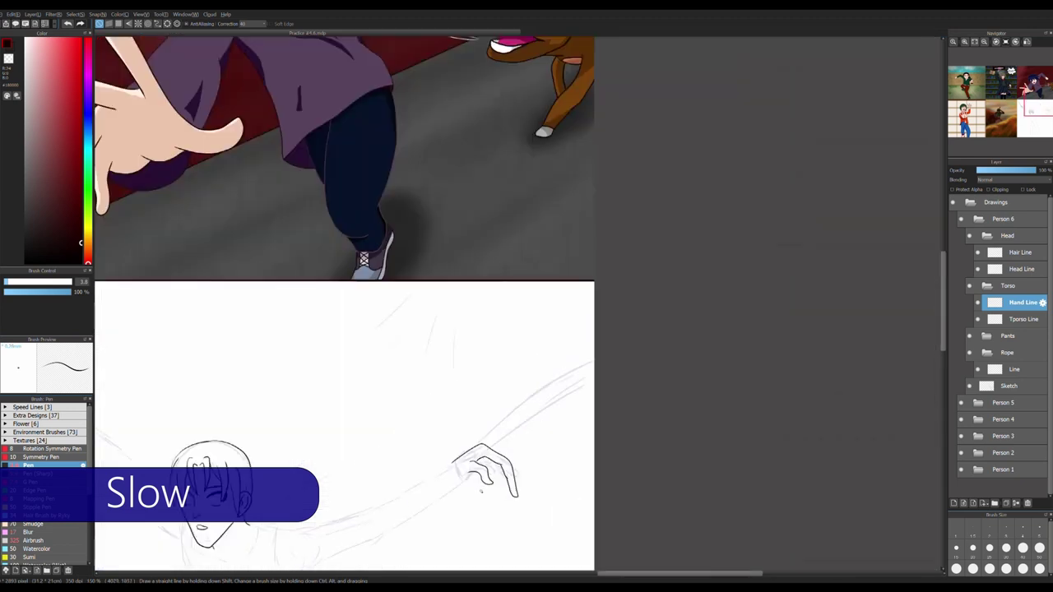
pyautogui.scroll(5, 526, 304)
pyautogui.scroll(-1, 527, 304)
pyautogui.press('e')
pyautogui.moveTo(572, 407); pyautogui.dragTo(614, 466)
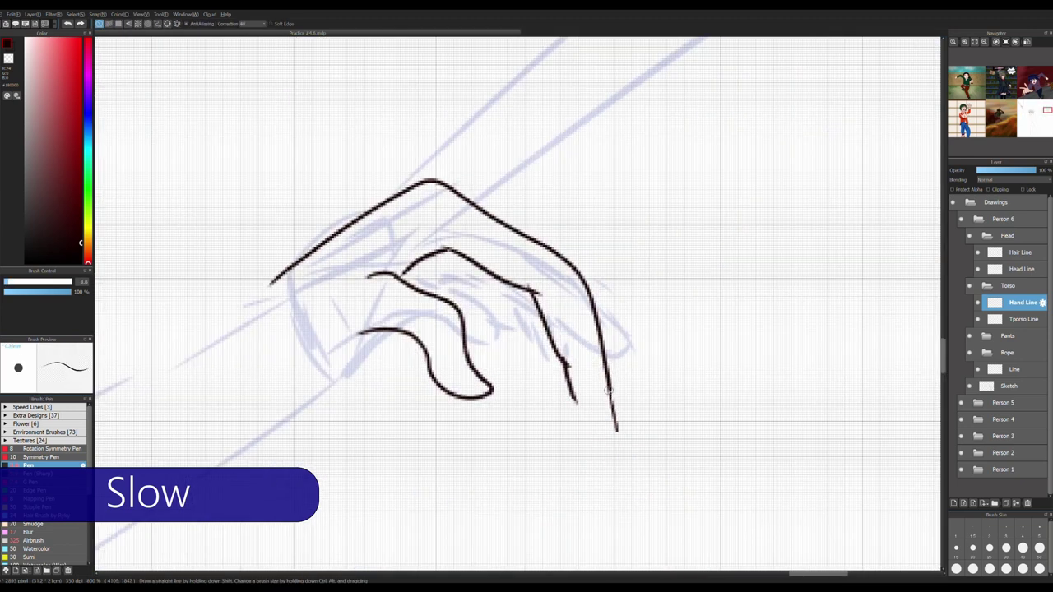
pyautogui.moveTo(425, 277); pyautogui.dragTo(481, 284)
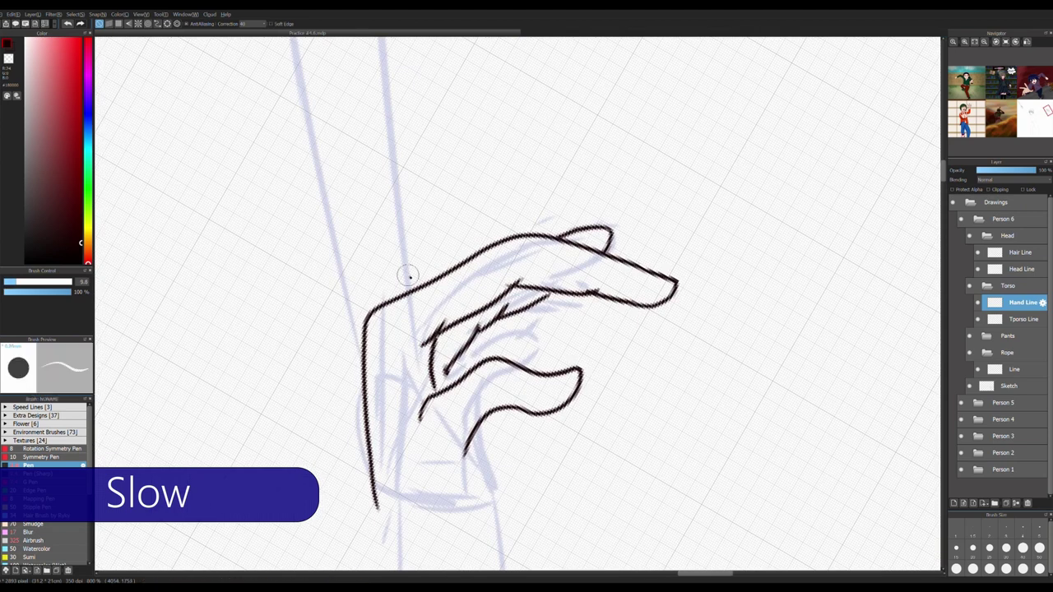
# Erase the inked open hand so that only its sketch remains, dropping the last strokes first
pyautogui.hotkey('ctrl', 'z')
pyautogui.hotkey('ctrl', 'z')
pyautogui.moveTo(393, 517)
pyautogui.mouseDown()
pyautogui.moveTo(412, 290)
pyautogui.moveTo(370, 412)
pyautogui.moveTo(378, 489)
pyautogui.mouseUp()
pyautogui.hotkey('ctrl', 'z')
pyautogui.press('e')
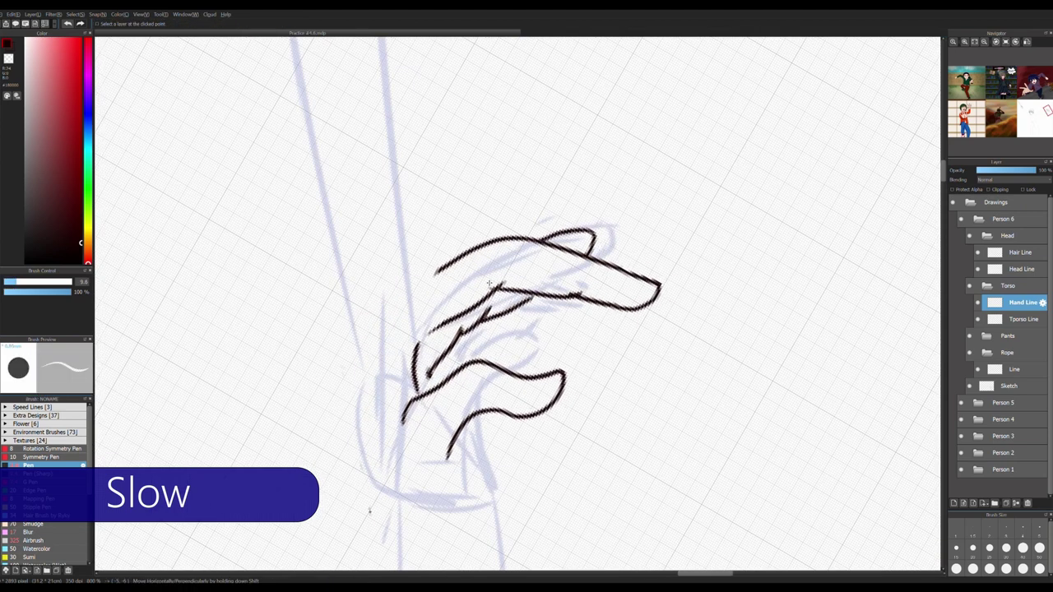
pyautogui.click(66, 281)
pyautogui.moveTo(478, 255)
pyautogui.mouseDown()
pyautogui.moveTo(436, 312)
pyautogui.moveTo(553, 394)
pyautogui.mouseUp()
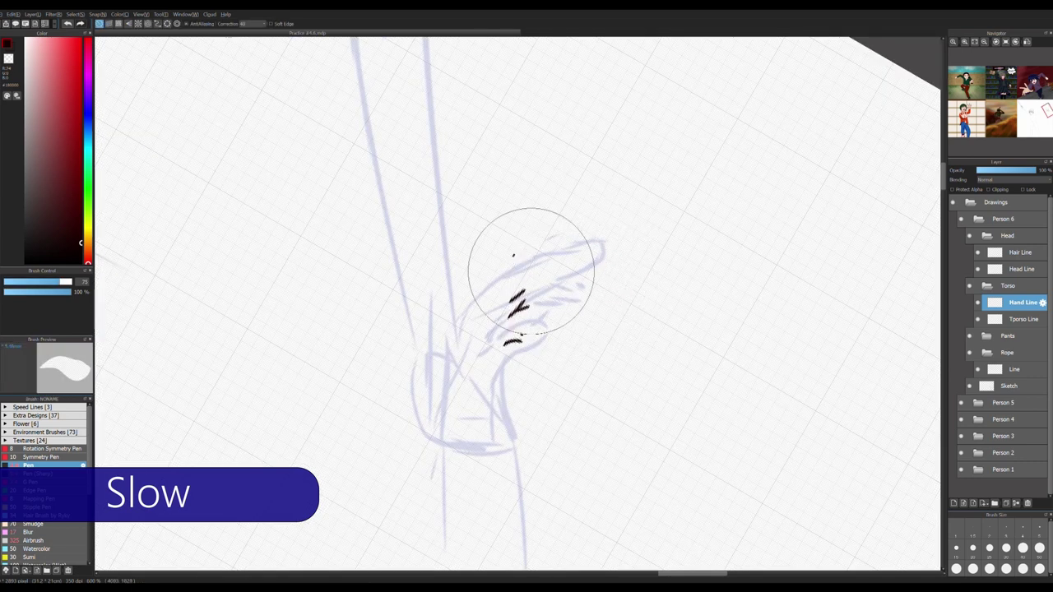
pyautogui.moveTo(567, 240); pyautogui.dragTo(455, 406)
# Re-ink the open hand's back, bent index finger and thumb on the Hand Line layer, redoing strokes that miss
pyautogui.press('p')
pyautogui.moveTo(520, 245); pyautogui.dragTo(474, 277)
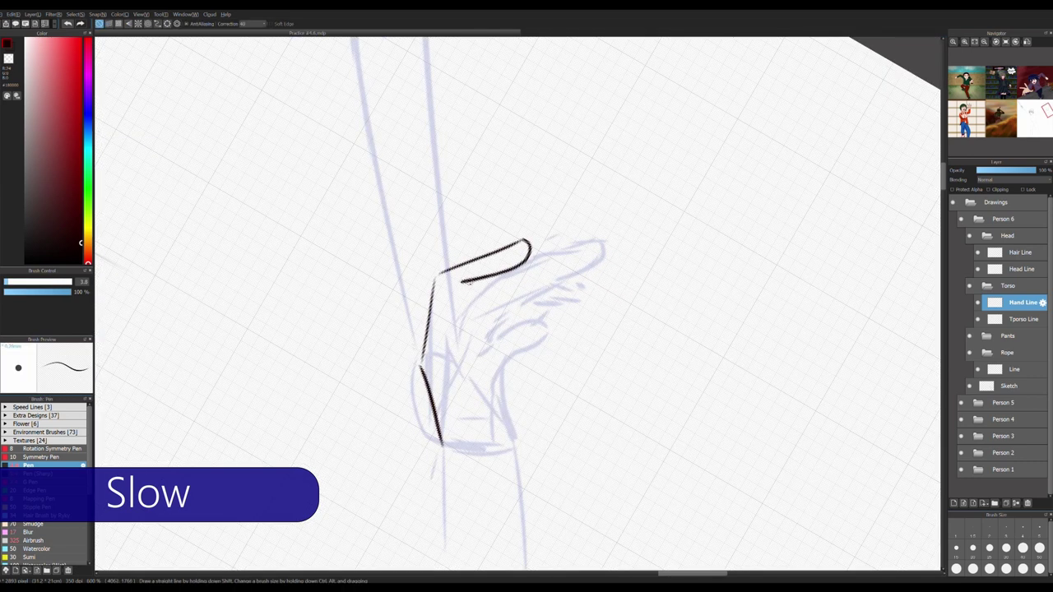
pyautogui.hotkey('ctrl', 'z')
pyautogui.hotkey('ctrl', 'z')
pyautogui.moveTo(443, 436)
pyautogui.mouseDown()
pyautogui.moveTo(472, 296)
pyautogui.moveTo(586, 313)
pyautogui.mouseUp()
pyautogui.moveTo(538, 294)
pyautogui.mouseDown()
pyautogui.moveTo(564, 311)
pyautogui.moveTo(502, 305)
pyautogui.moveTo(512, 258)
pyautogui.moveTo(564, 362)
pyautogui.mouseUp()
pyautogui.scroll(3, 521, 354)
pyautogui.press('e')
pyautogui.press('b')
pyautogui.moveTo(330, 294); pyautogui.dragTo(320, 360)
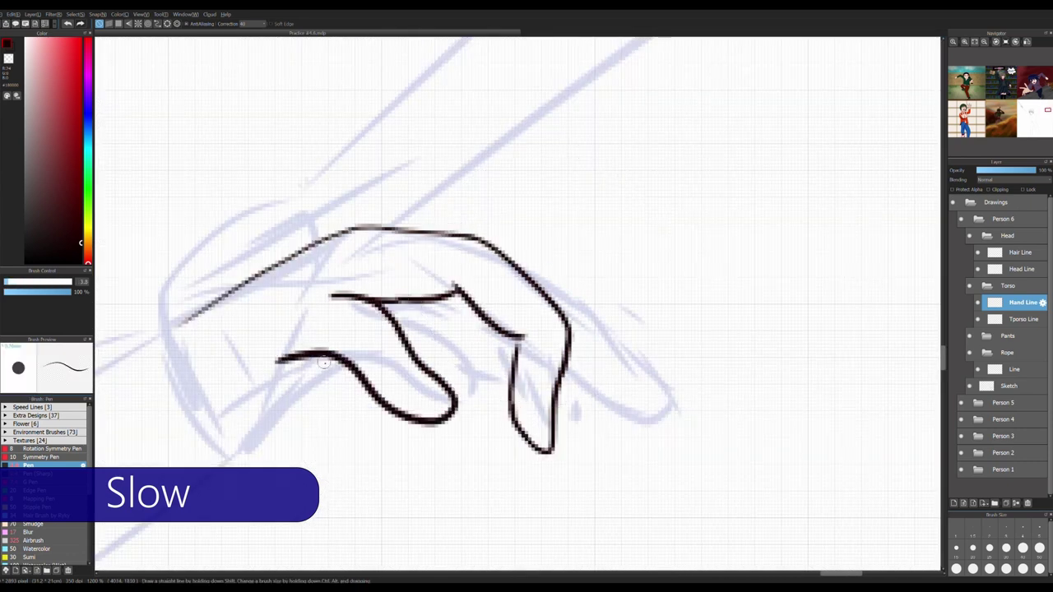
# Ink the remaining curled fingers behind the open hand's index finger
pyautogui.moveTo(551, 432)
pyautogui.mouseDown()
pyautogui.moveTo(576, 449)
pyautogui.moveTo(571, 363)
pyautogui.mouseUp()
pyautogui.moveTo(506, 398)
pyautogui.mouseDown()
pyautogui.moveTo(498, 337)
pyautogui.moveTo(405, 317)
pyautogui.mouseUp()
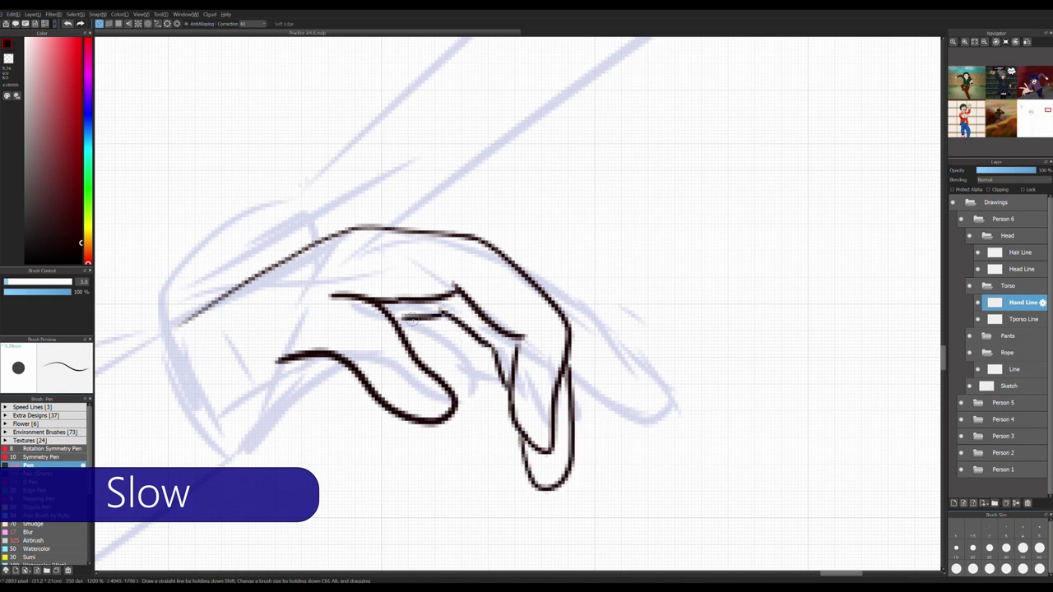
pyautogui.moveTo(492, 362); pyautogui.dragTo(479, 352)
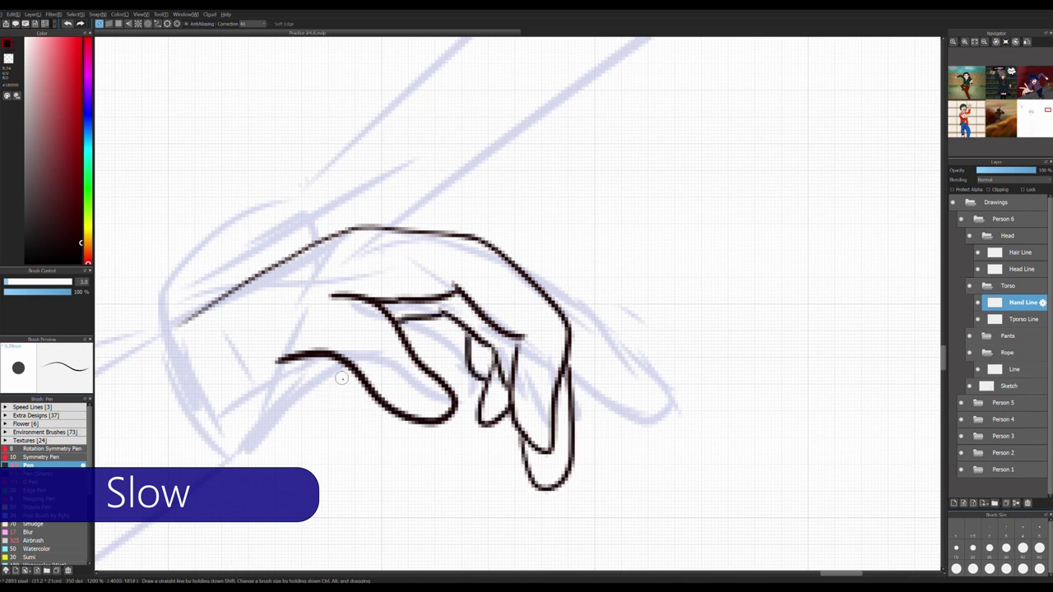
# Ink a curved cuff at the open hand's wrist and a curved rope edge up to the panel border on the Rope folder's Line layer
pyautogui.scroll(-8, 341, 378)
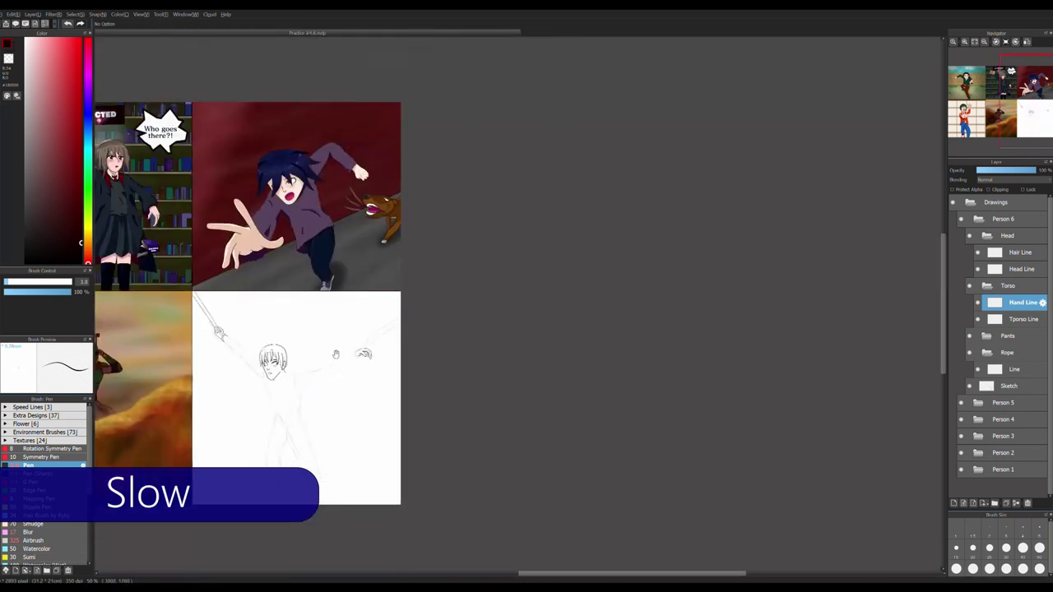
pyautogui.scroll(5, 348, 366)
pyautogui.keyDown('ctrl'); pyautogui.keyDown('shift'); pyautogui.click(413, 413); pyautogui.keyUp('shift'); pyautogui.keyUp('ctrl')
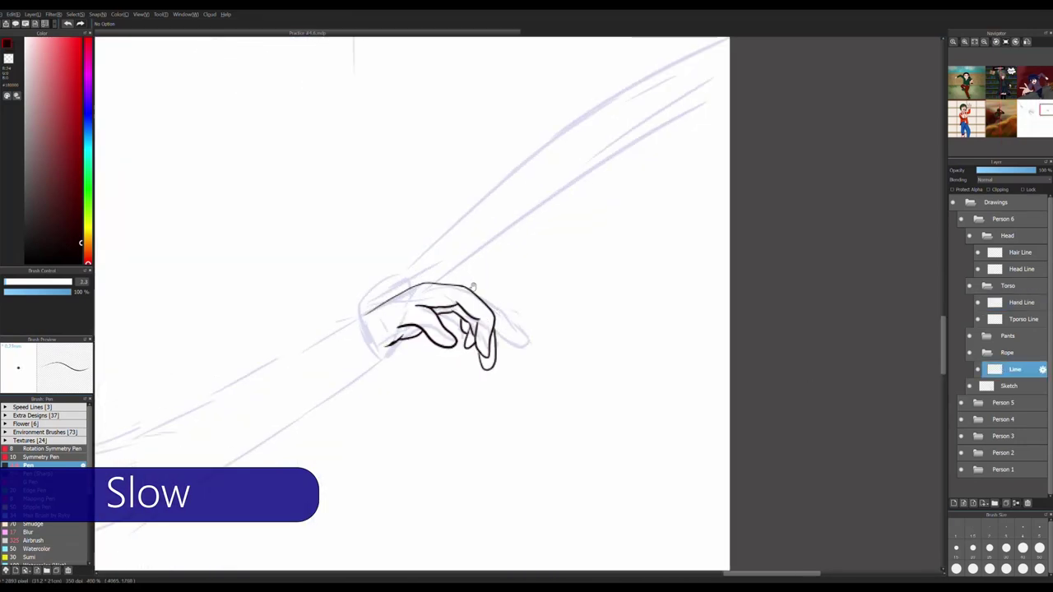
pyautogui.scroll(2, 413, 413)
pyautogui.scroll(2, 413, 414)
pyautogui.moveTo(367, 366); pyautogui.dragTo(435, 465)
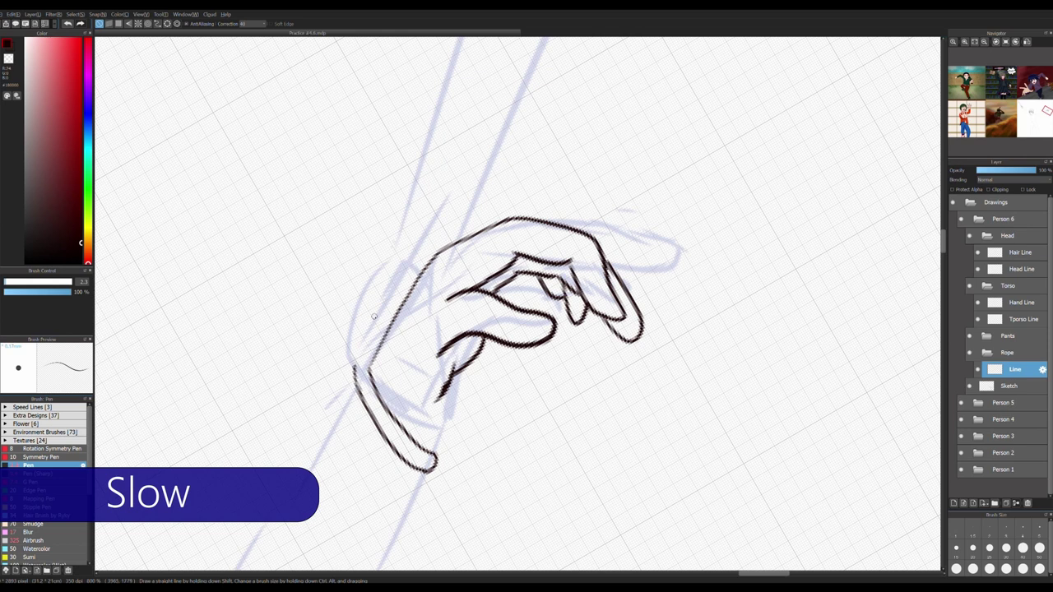
pyautogui.scroll(-4, 374, 316)
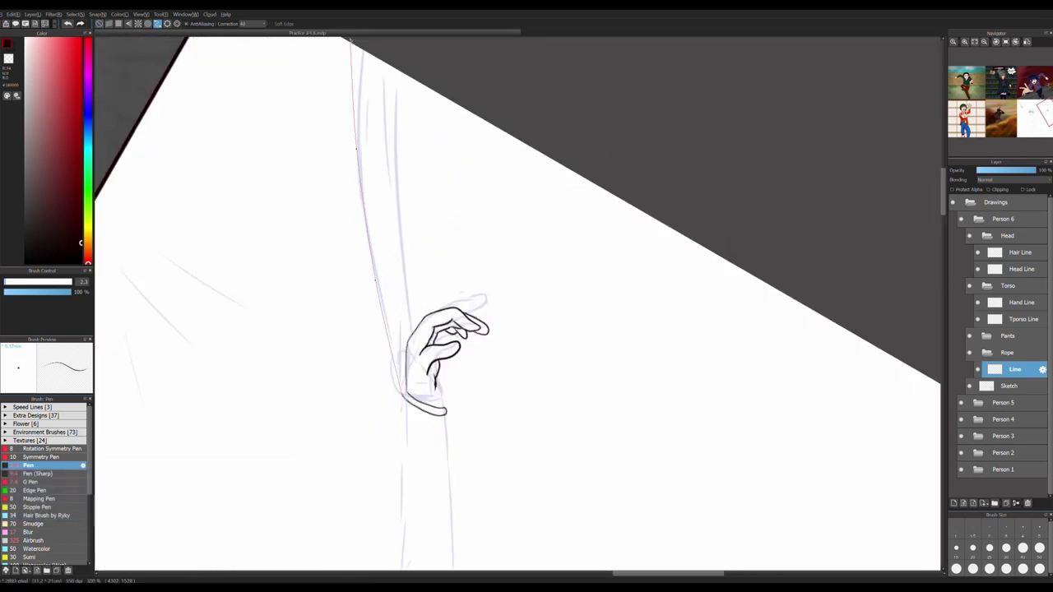
pyautogui.click(409, 216)
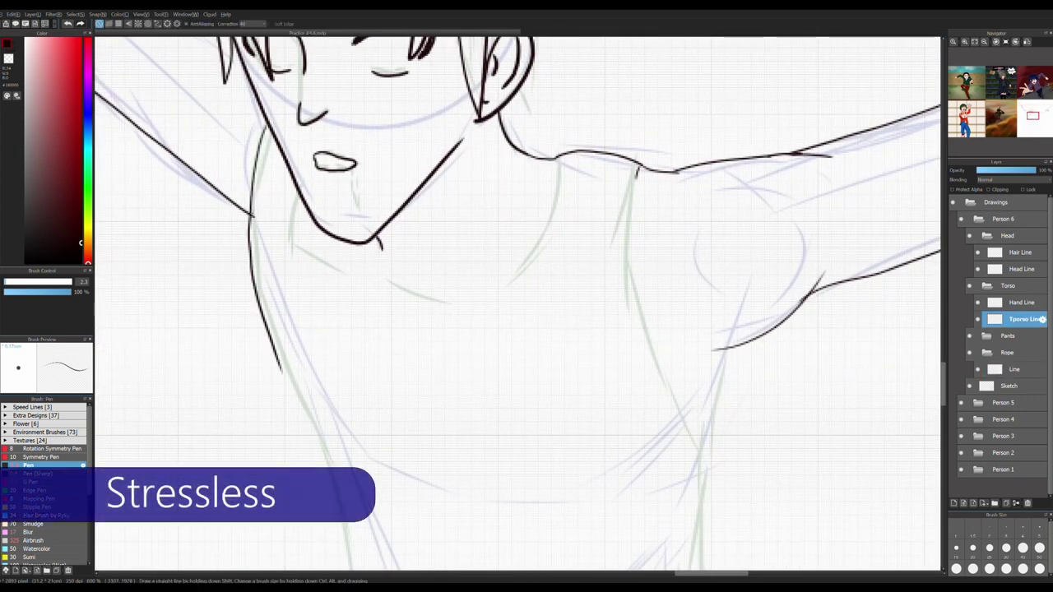
# Ink the sides of the tank top and its curved armhole down to the armpit on the Tporso Line layer
pyautogui.scroll(-2, 349, 400)
pyautogui.moveTo(226, 41)
pyautogui.mouseDown()
pyautogui.moveTo(318, 376)
pyautogui.moveTo(717, 526)
pyautogui.moveTo(701, 323)
pyautogui.mouseUp()
pyautogui.scroll(2, 654, 317)
pyautogui.scroll(-2, 654, 316)
pyautogui.moveTo(535, 164)
pyautogui.mouseDown()
pyautogui.moveTo(549, 253)
pyautogui.moveTo(606, 387)
pyautogui.moveTo(619, 319)
pyautogui.mouseUp()
pyautogui.scroll(2, 594, 369)
pyautogui.scroll(-1, 614, 392)
pyautogui.scroll(-3, 614, 392)
pyautogui.scroll(4, 565, 341)
pyautogui.moveTo(626, 272); pyautogui.dragTo(317, 305)
pyautogui.scroll(-1, 425, 333)
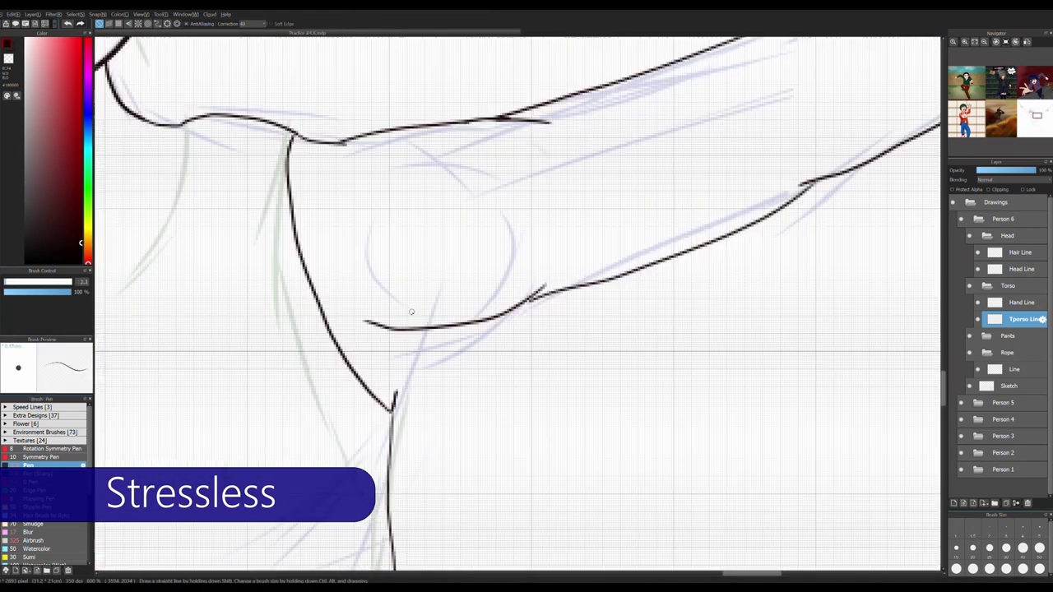
pyautogui.scroll(-1, 425, 333)
pyautogui.scroll(2, 425, 333)
pyautogui.scroll(-2, 425, 332)
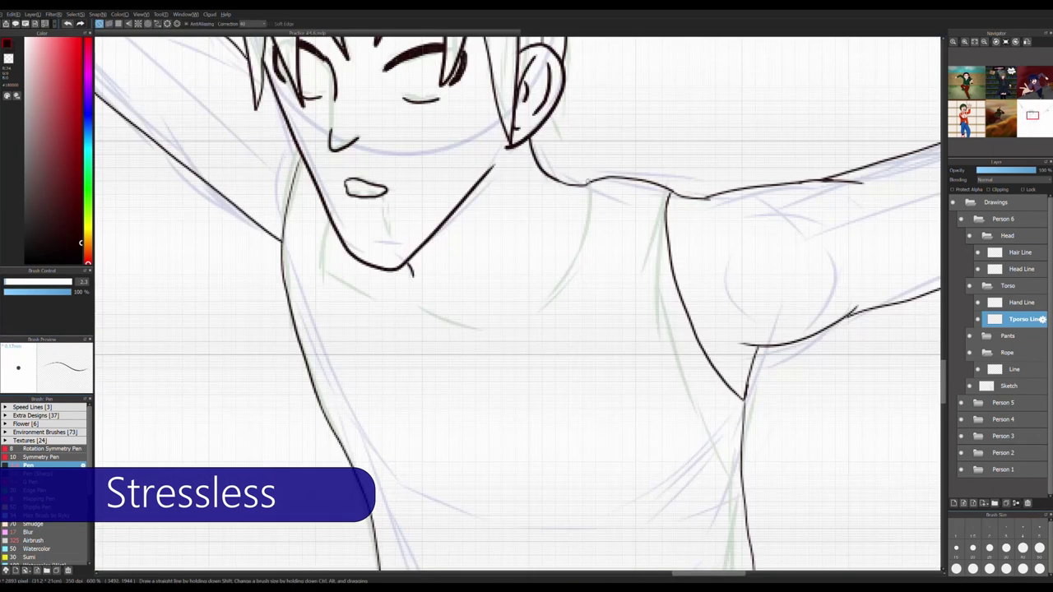
# Ink the tank top's curved neckline below the chin and clean up where its strokes meet
pyautogui.moveTo(593, 179); pyautogui.dragTo(494, 334)
pyautogui.scroll(2, 493, 334)
pyautogui.moveTo(327, 215); pyautogui.dragTo(547, 362)
pyautogui.scroll(-2, 560, 365)
pyautogui.scroll(4, 541, 376)
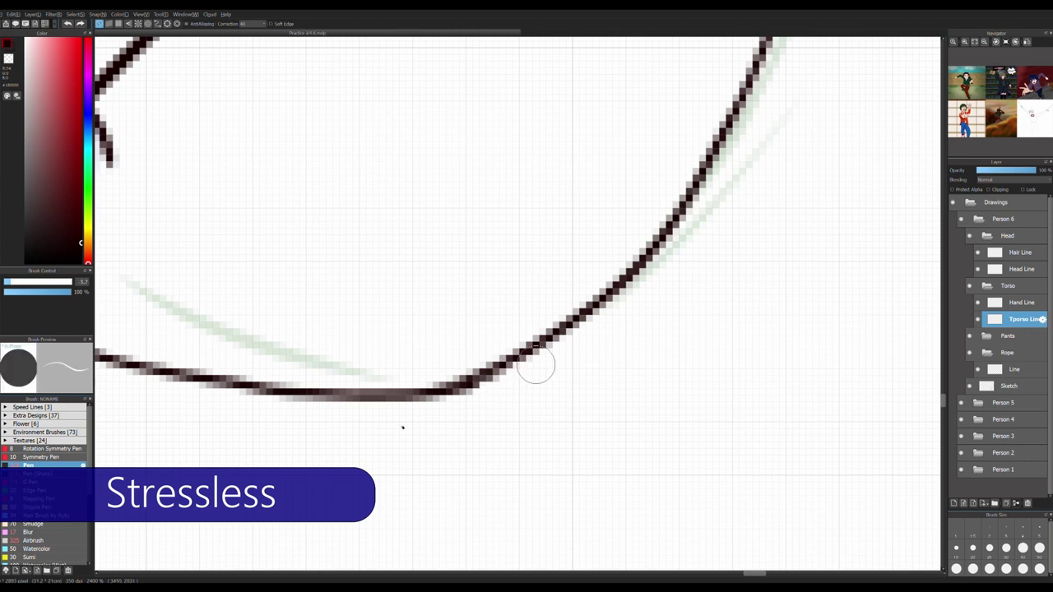
pyautogui.scroll(-4, 535, 359)
pyautogui.scroll(-3, 424, 445)
pyautogui.scroll(-2, 546, 346)
pyautogui.scroll(4, 482, 376)
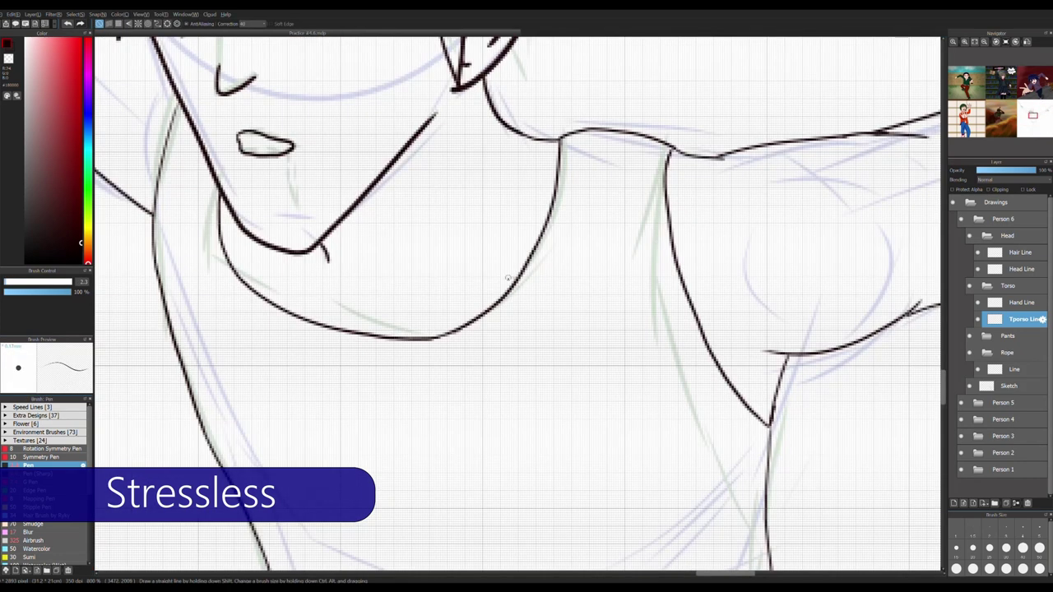
# Ink the collarbones and neck detail lines inside the tank top's neckline
pyautogui.moveTo(514, 278); pyautogui.dragTo(367, 277)
pyautogui.moveTo(228, 253); pyautogui.dragTo(331, 280)
pyautogui.scroll(-4, 334, 289)
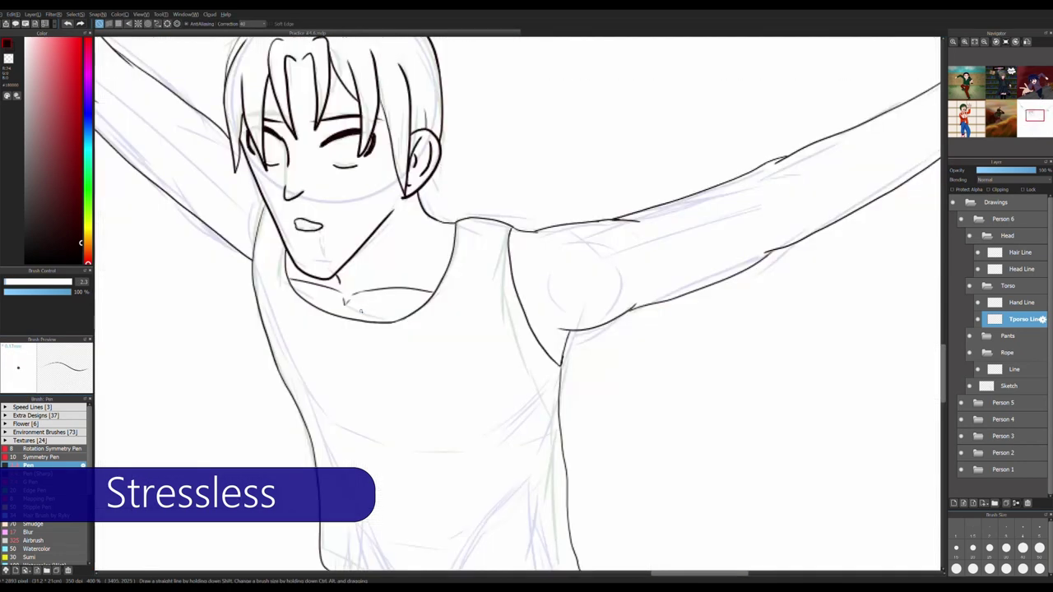
pyautogui.scroll(4, 395, 329)
pyautogui.scroll(-4, 439, 365)
pyautogui.scroll(-3, 439, 365)
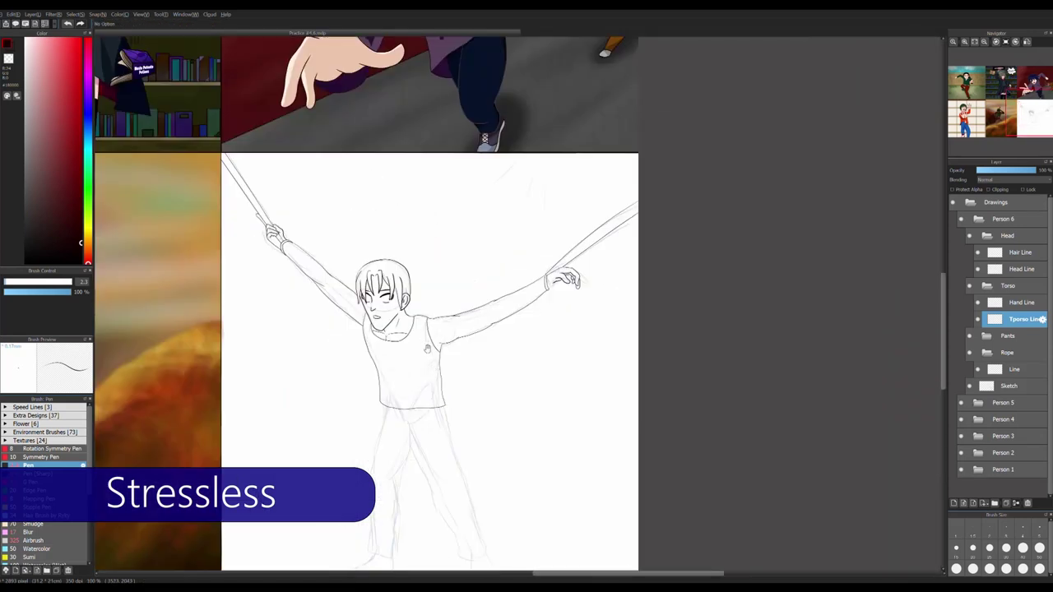
# Erase the armhole and upper side line beside the open hand's arm, and shift that arm closer to the torso
pyautogui.scroll(5, 439, 364)
pyautogui.press('e')
pyautogui.scroll(-3, 537, 349)
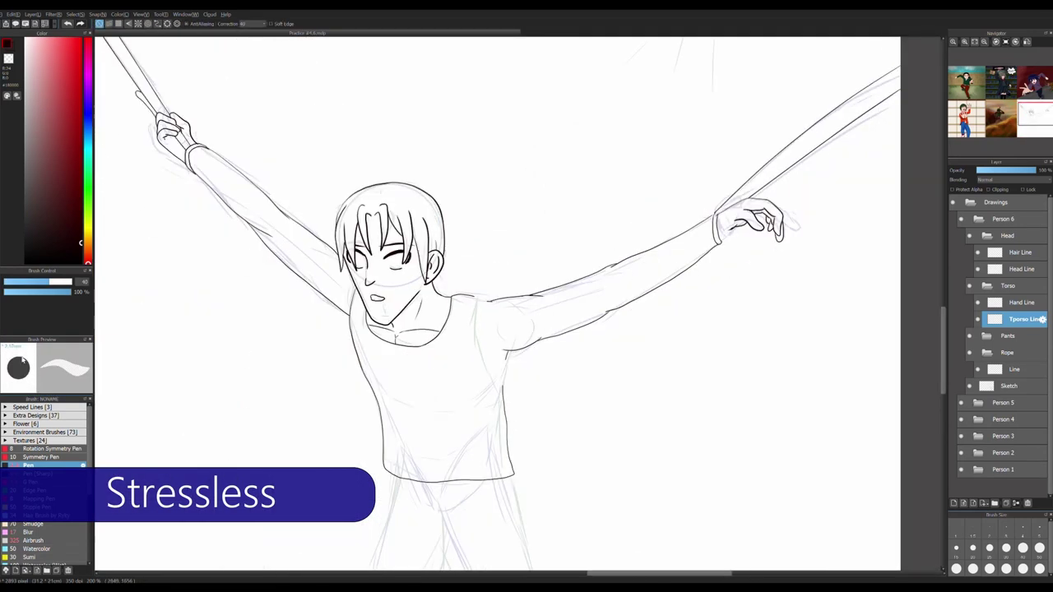
pyautogui.press('v')
pyautogui.moveTo(610, 271); pyautogui.dragTo(598, 267)
pyautogui.hotkey('ctrl', 'd')
pyautogui.press('p')
pyautogui.scroll(-2, 461, 101)
pyautogui.scroll(6, 461, 101)
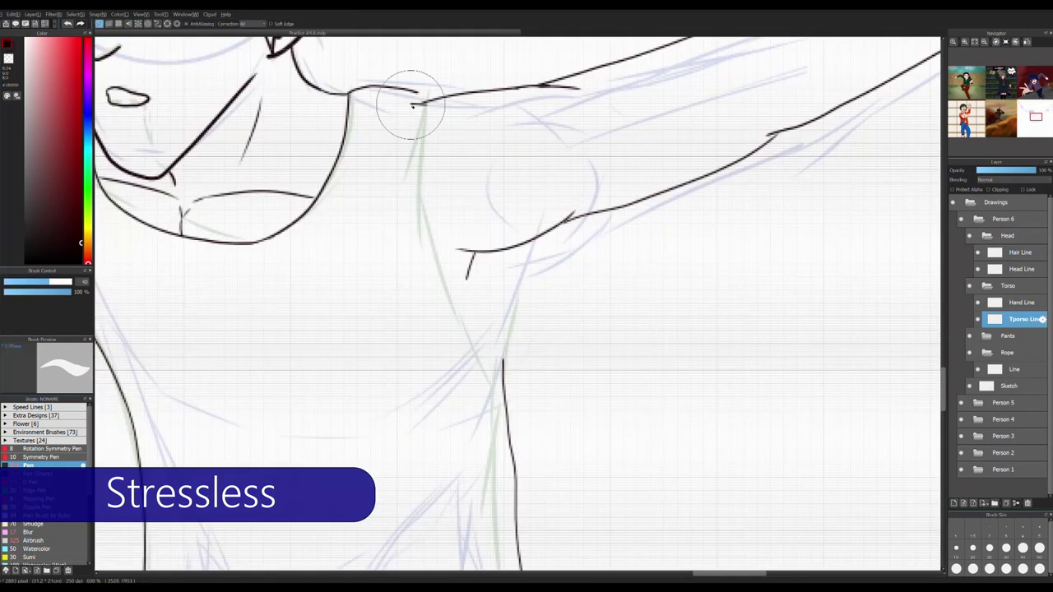
# Re-ink the shoulder strap, armhole and side of the tank top at the shifted arm, adding the narrow underarm edge lines
pyautogui.moveTo(421, 92)
pyautogui.mouseDown()
pyautogui.moveTo(423, 262)
pyautogui.moveTo(507, 371)
pyautogui.moveTo(473, 310)
pyautogui.moveTo(474, 337)
pyautogui.moveTo(465, 322)
pyautogui.moveTo(521, 510)
pyautogui.mouseUp()
pyautogui.hotkey('ctrl', 'z')
pyautogui.moveTo(468, 325)
pyautogui.mouseDown()
pyautogui.moveTo(522, 486)
pyautogui.moveTo(522, 533)
pyautogui.mouseUp()
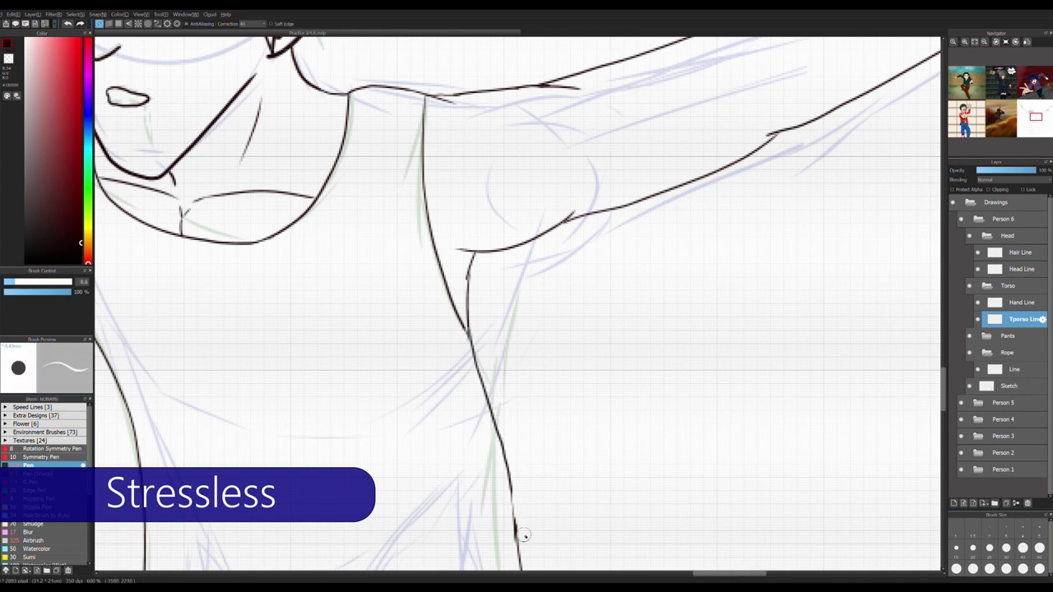
pyautogui.scroll(-3, 522, 533)
pyautogui.scroll(2, 458, 176)
pyautogui.scroll(2, 425, 230)
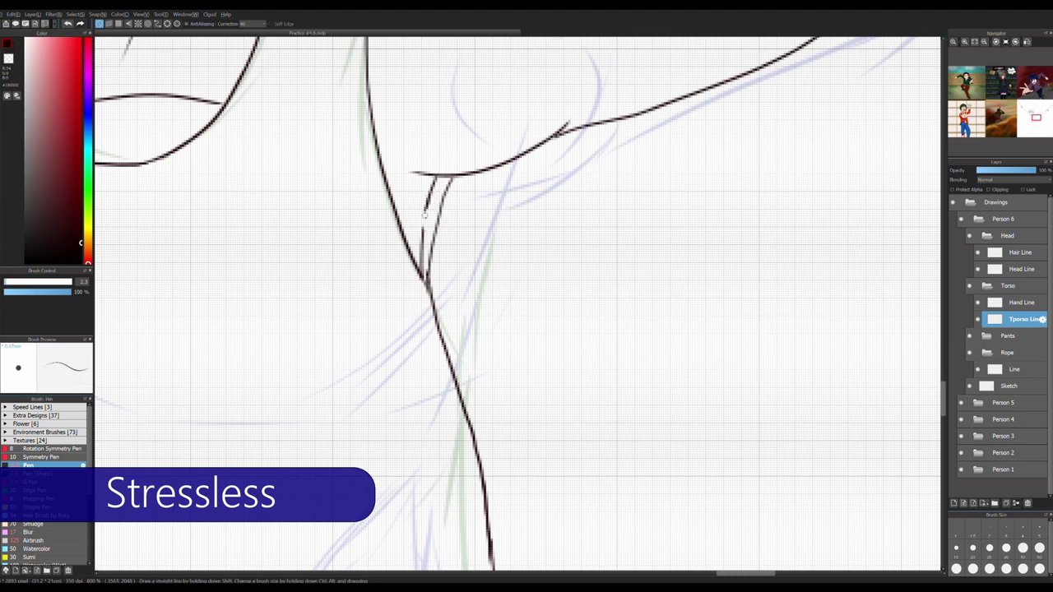
pyautogui.moveTo(424, 215); pyautogui.dragTo(422, 276)
# Move the selected open hand, wrist cuff and rope lines to meet the end of the shifted arm
pyautogui.scroll(-5, 424, 215)
pyautogui.scroll(2, 576, 312)
pyautogui.click(1023, 302)
pyautogui.press('m')
pyautogui.moveTo(626, 271); pyautogui.dragTo(676, 232)
pyautogui.hotkey('ctrl', 'd')
pyautogui.click(1014, 370)
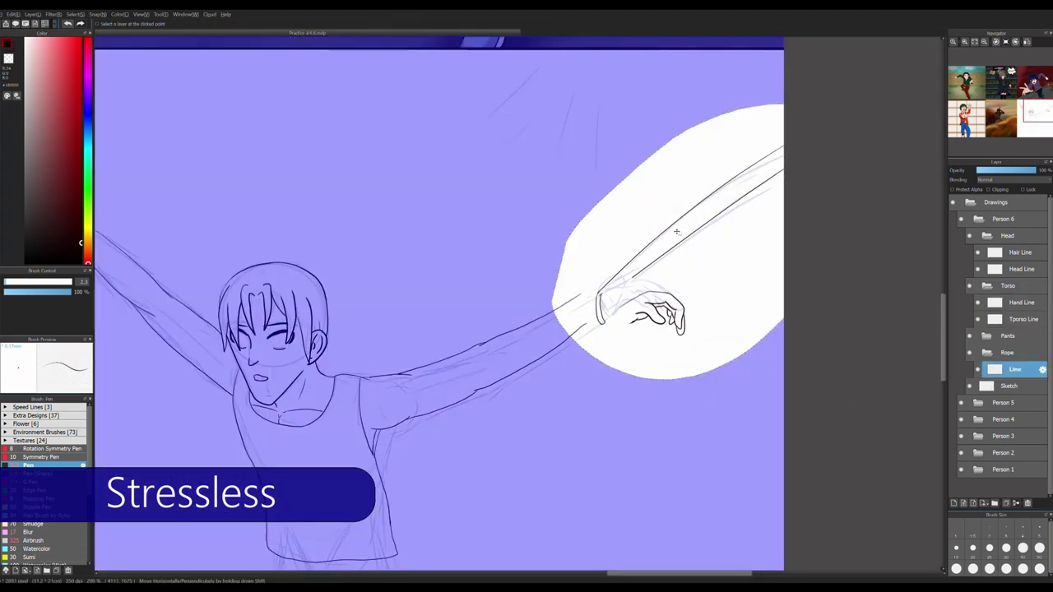
pyautogui.scroll(3, 588, 283)
pyautogui.keyDown('ctrl'); pyautogui.click(730, 346); pyautogui.keyUp('ctrl')
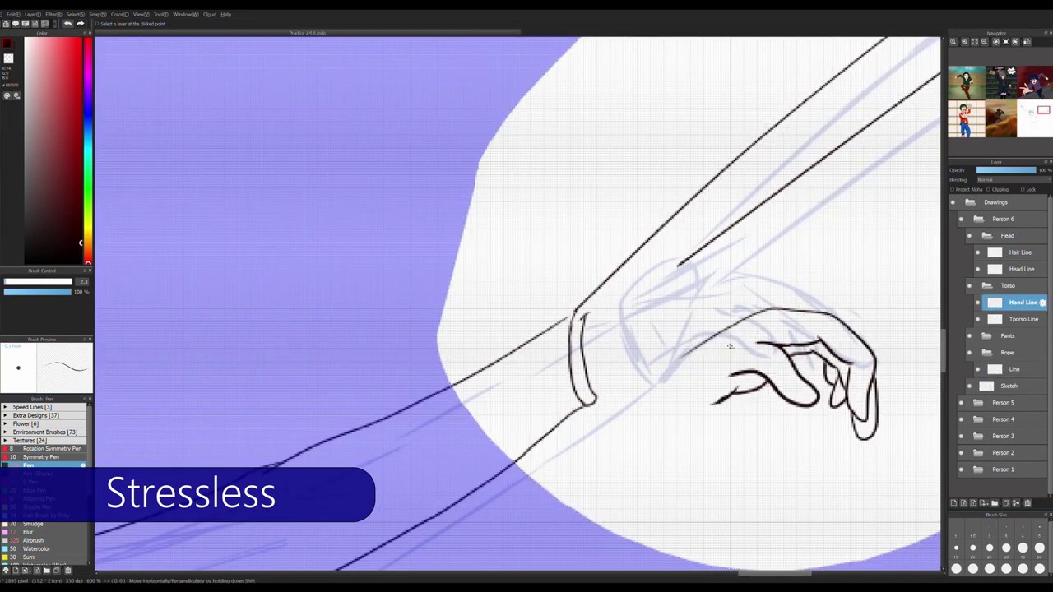
pyautogui.hotkey('ctrl', 'd')
# Ink the wrist lines joining the open hand to its cuff and tidy the arm lines meeting the cuff
pyautogui.press('b')
pyautogui.scroll(3, 581, 305)
pyautogui.keyDown('ctrl'); pyautogui.click(581, 305); pyautogui.keyUp('ctrl')
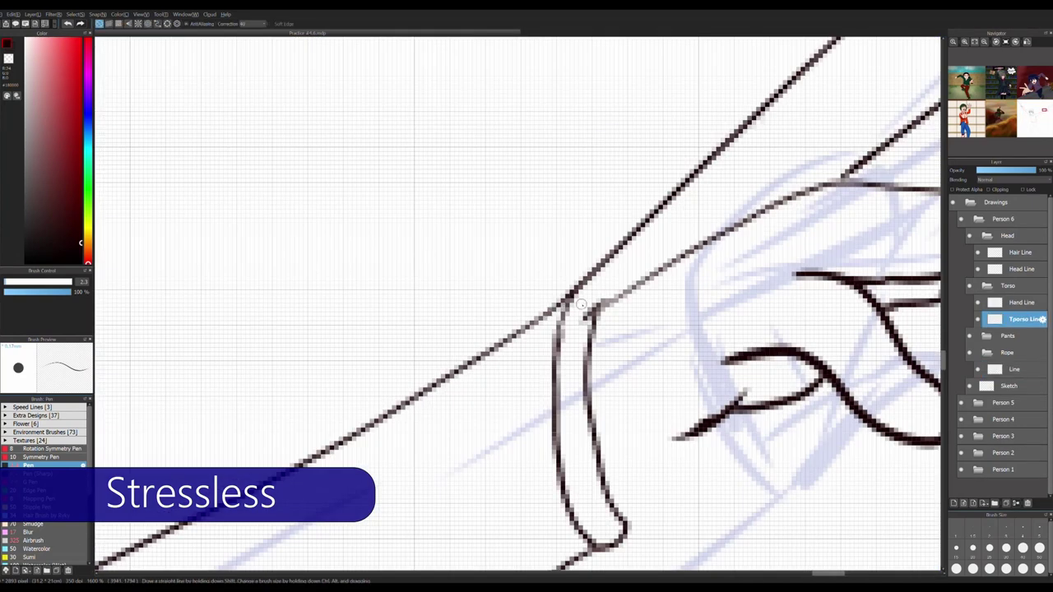
pyautogui.scroll(-1, 581, 305)
pyautogui.moveTo(626, 460); pyautogui.dragTo(683, 411)
pyautogui.scroll(1, 675, 411)
pyautogui.keyDown('ctrl'); pyautogui.click(675, 411); pyautogui.keyUp('ctrl')
pyautogui.hotkey('ctrl', 'z')
pyautogui.moveTo(625, 461); pyautogui.dragTo(674, 408)
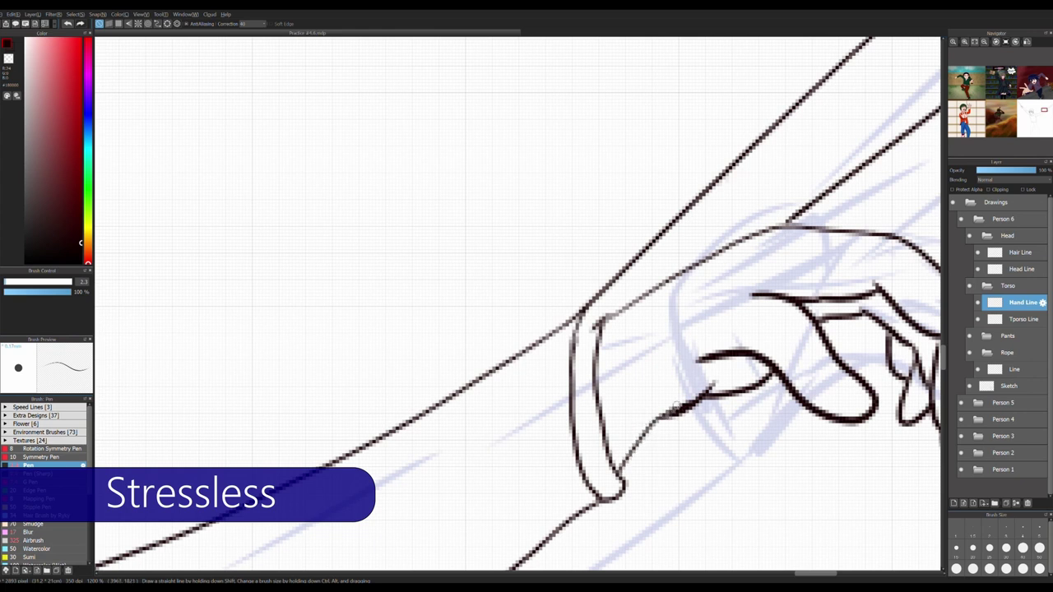
pyautogui.keyDown('ctrl'); pyautogui.click(591, 502); pyautogui.keyUp('ctrl')
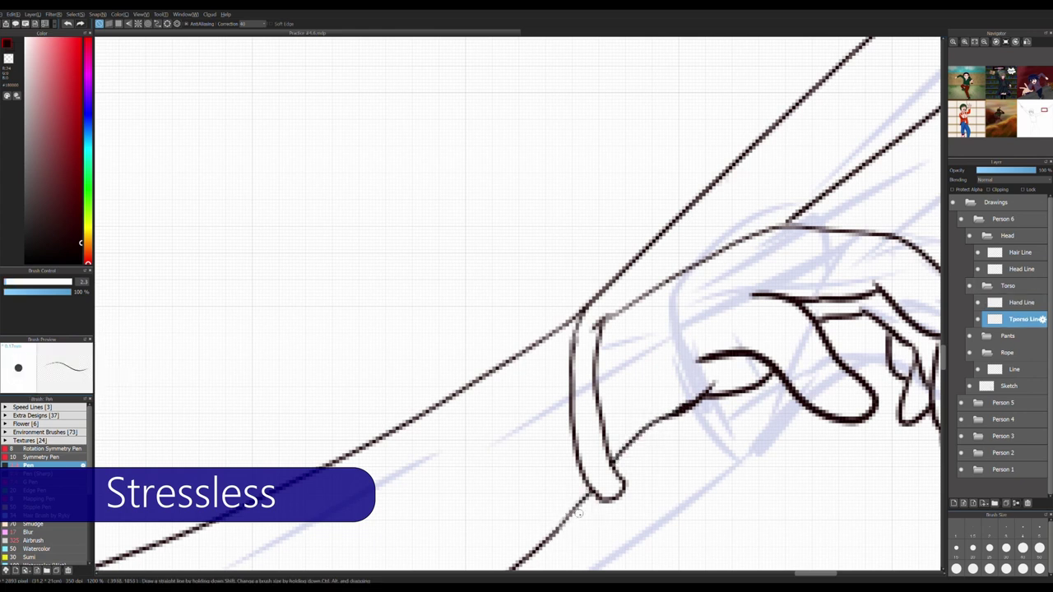
# Extend the rope lines above the open hand to the panel's edge on the Rope folder's Line layer
pyautogui.scroll(-3, 578, 513)
pyautogui.scroll(2, 536, 414)
pyautogui.keyDown('ctrl'); pyautogui.click(536, 414); pyautogui.keyUp('ctrl')
pyautogui.scroll(2, 480, 217)
pyautogui.scroll(1, 431, 177)
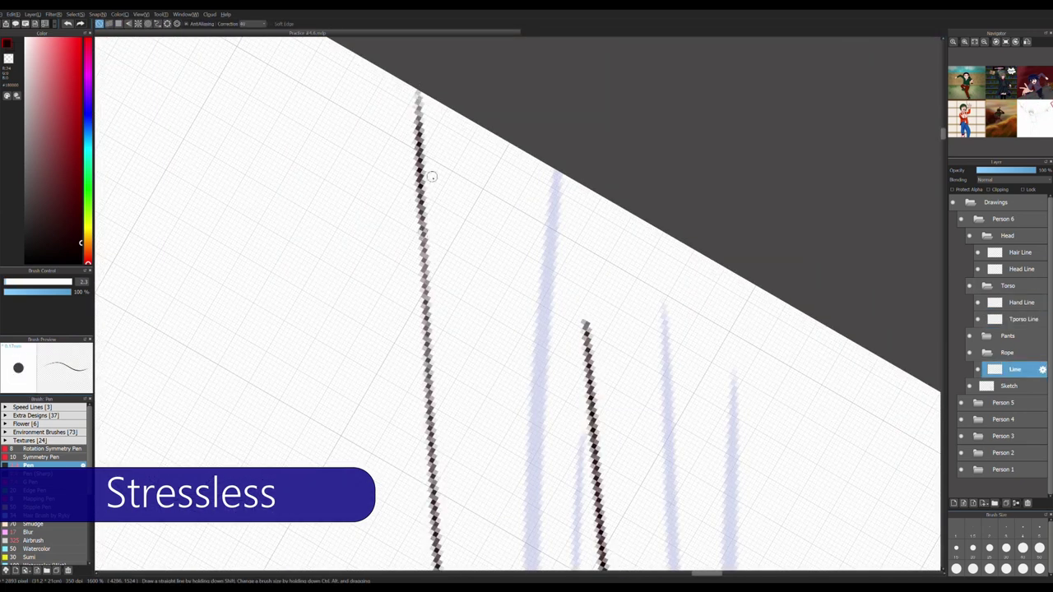
pyautogui.scroll(-2, 566, 161)
pyautogui.scroll(-6, 588, 306)
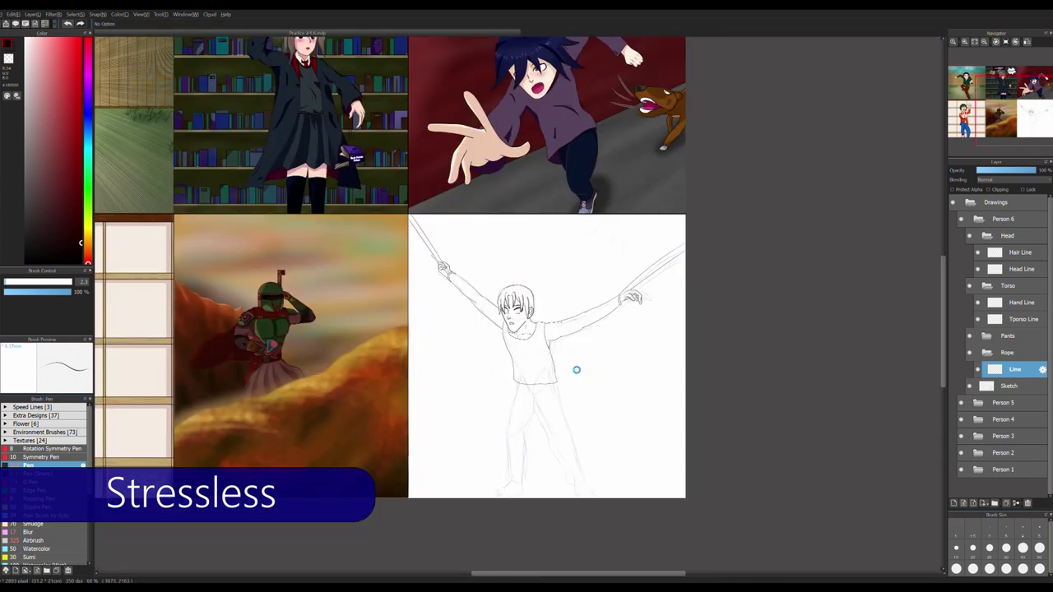
# Erase the inked open hand, its cuff and the rope above it, leaving only the sketch and arm lines
pyautogui.press('space')
pyautogui.scroll(5, 642, 309)
pyautogui.scroll(-2, 609, 327)
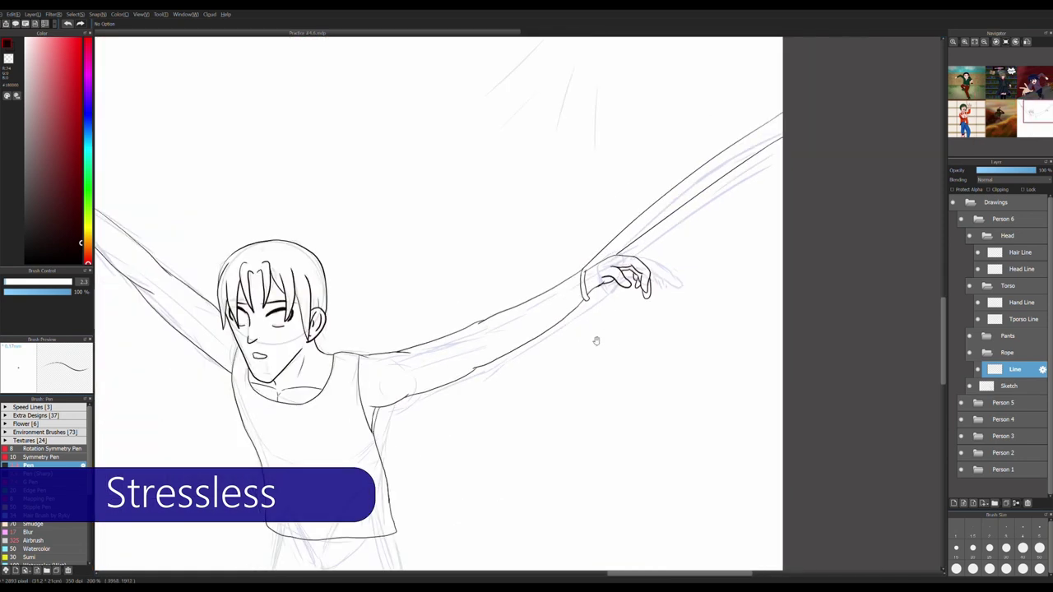
pyautogui.press('e')
pyautogui.moveTo(634, 297)
pyautogui.mouseDown()
pyautogui.moveTo(592, 260)
pyautogui.moveTo(773, 131)
pyautogui.mouseUp()
pyautogui.press('p')
pyautogui.moveTo(665, 224); pyautogui.dragTo(568, 258)
pyautogui.scroll(4, 569, 259)
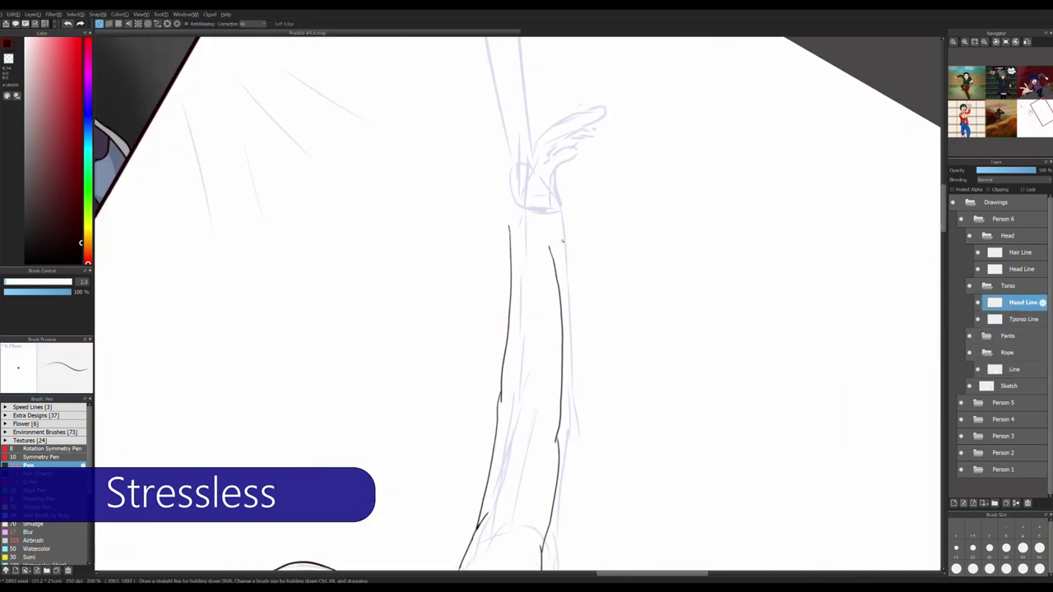
# Ink the outer wrist, back and thumb of a new hand on the Hand Line layer, undoing the trial finger strokes
pyautogui.keyDown('ctrl'); pyautogui.click(490, 352); pyautogui.keyUp('ctrl')
pyautogui.moveTo(491, 352)
pyautogui.mouseDown()
pyautogui.moveTo(474, 321)
pyautogui.moveTo(475, 239)
pyautogui.mouseUp()
pyautogui.scroll(-2, 474, 321)
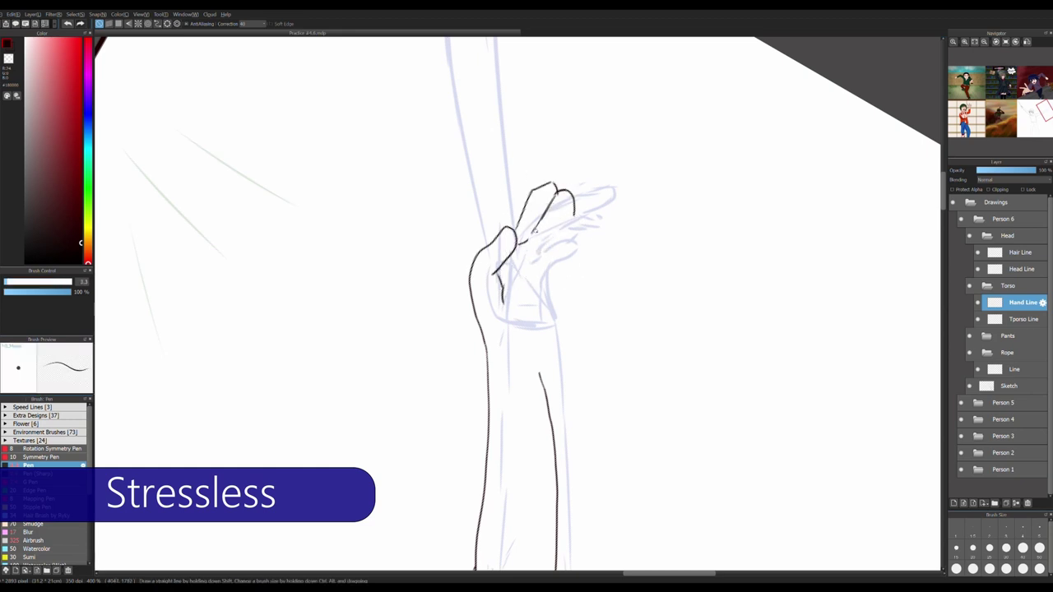
pyautogui.hotkey('ctrl', 'z')
pyautogui.hotkey('ctrl', 'z')
pyautogui.hotkey('ctrl', 'z')
pyautogui.hotkey('ctrl', 'z')
# Draw two nearly parallel rope edges through the new hand with the curve tool on the Rope folder's Line layer
pyautogui.click(157, 23)
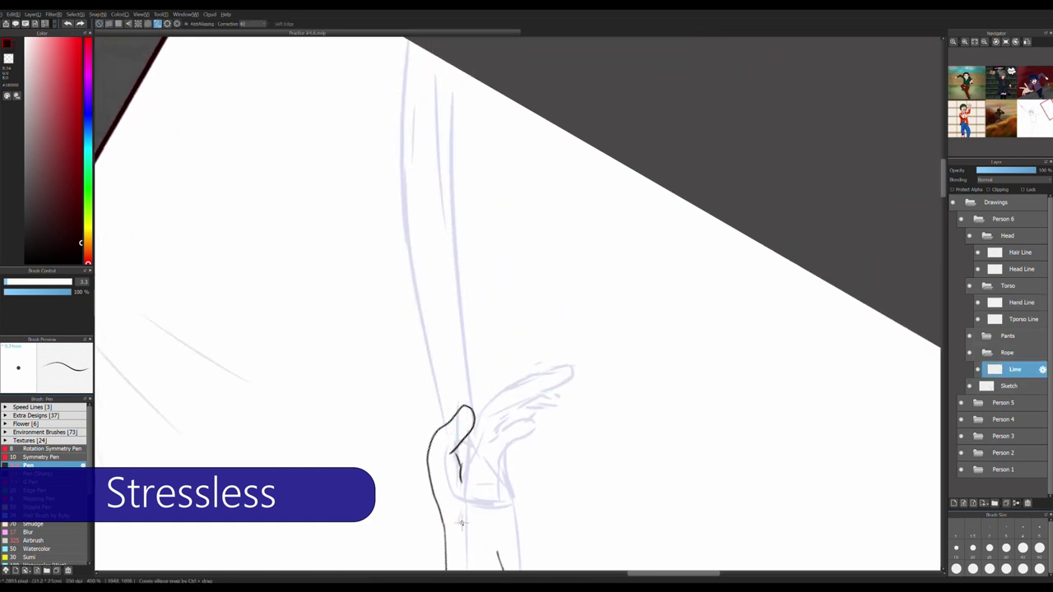
pyautogui.moveTo(444, 45)
pyautogui.mouseDown()
pyautogui.moveTo(459, 527)
pyautogui.moveTo(482, 51)
pyautogui.mouseUp()
pyautogui.hotkey('ctrl', 'z')
pyautogui.moveTo(498, 523); pyautogui.dragTo(512, 79)
pyautogui.hotkey('ctrl', '@')
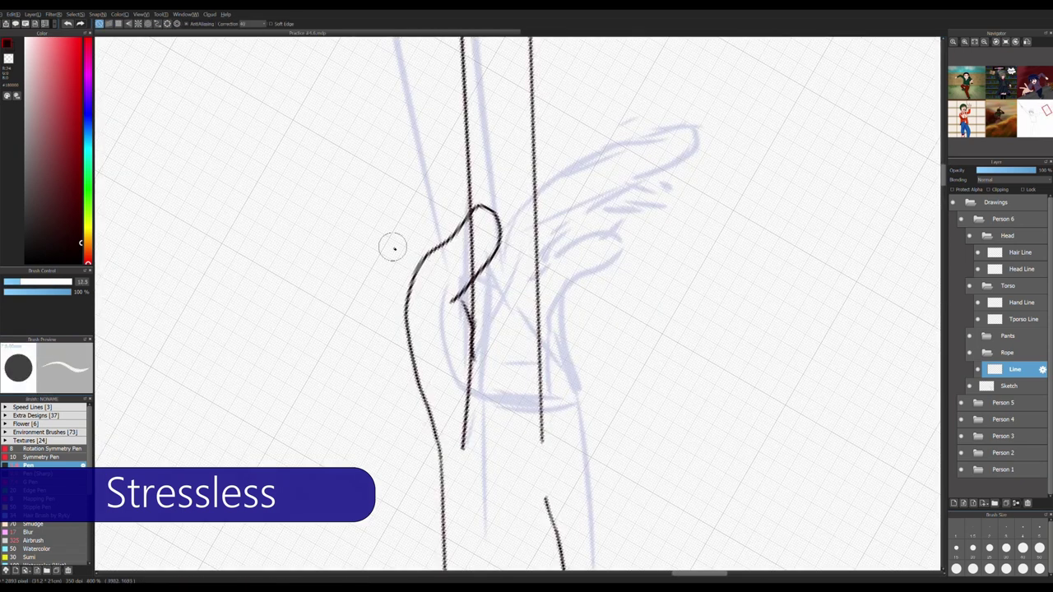
# Fill the face with a pale skin tone on the Skin base layer and touch up the gaps with the Pen
pyautogui.press('b')
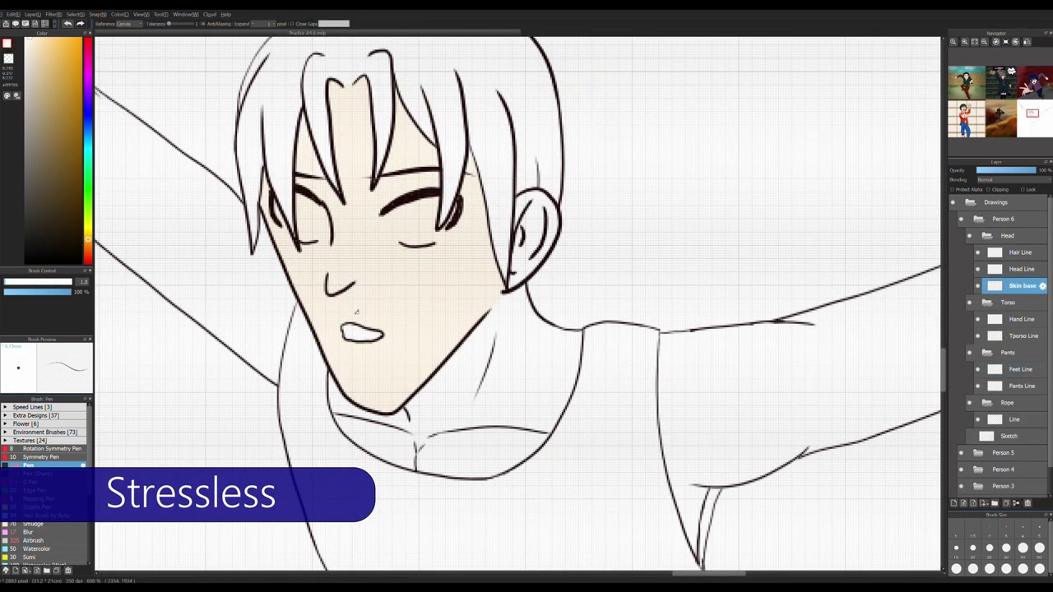
pyautogui.press('b')
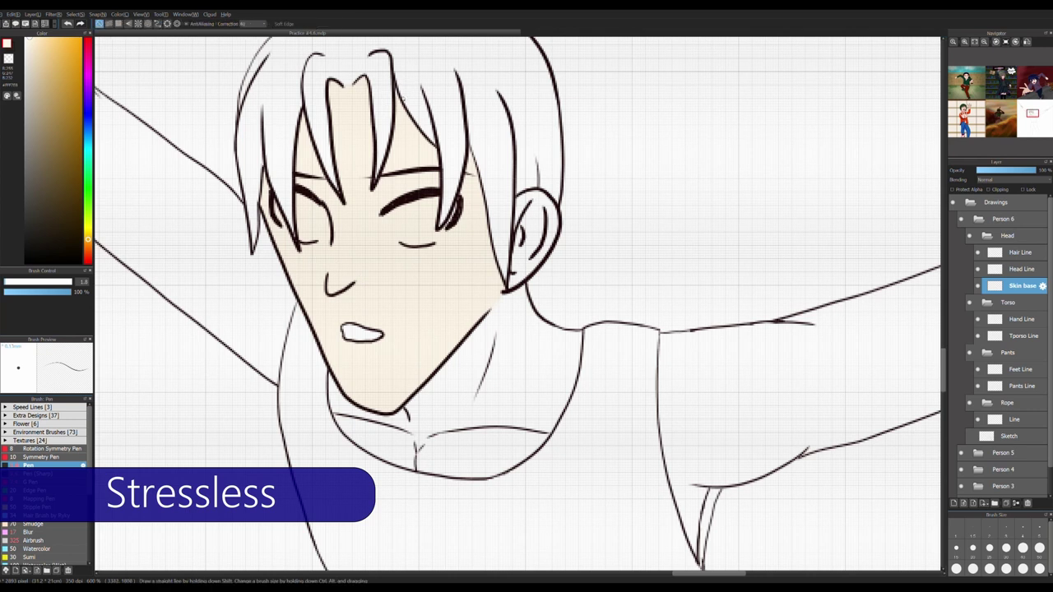
pyautogui.press('g')
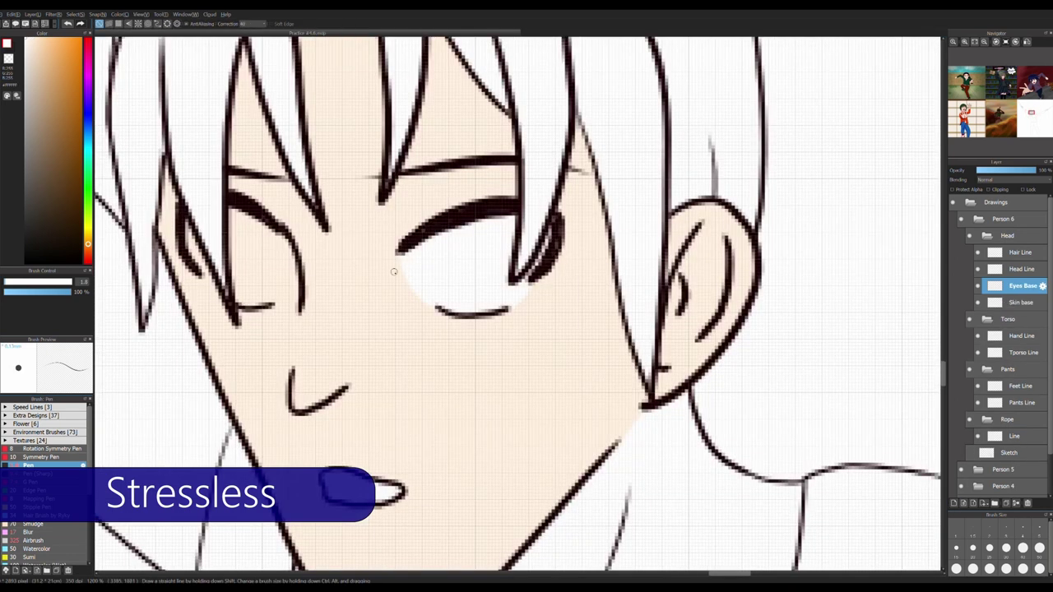
# Paint the eyes white on the Eyes Base layer and fill the lips with crimson on the Mouth base layer
pyautogui.moveTo(211, 290); pyautogui.dragTo(272, 247)
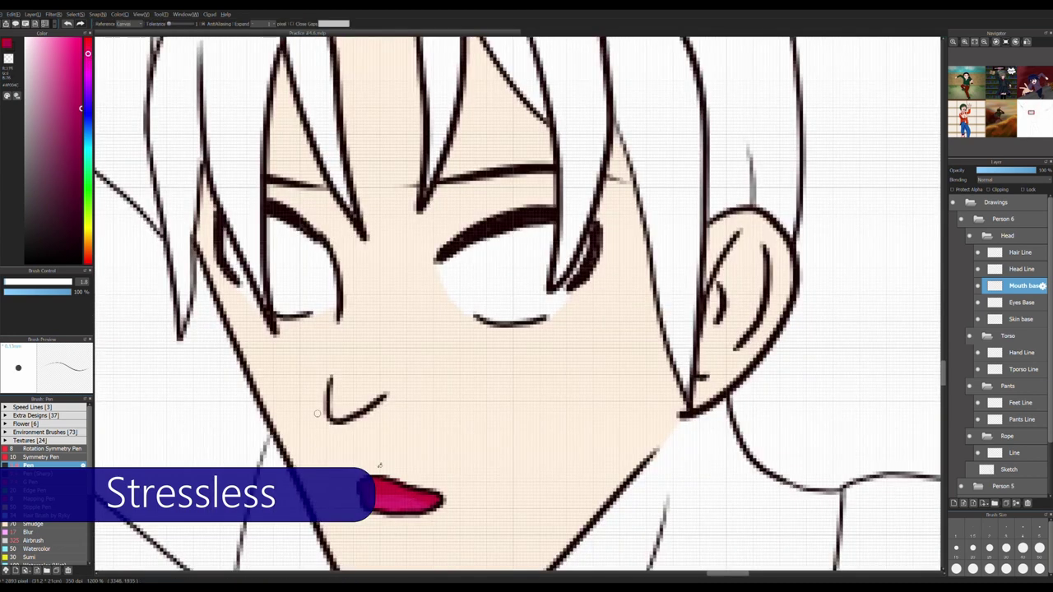
pyautogui.moveTo(388, 487); pyautogui.dragTo(415, 491)
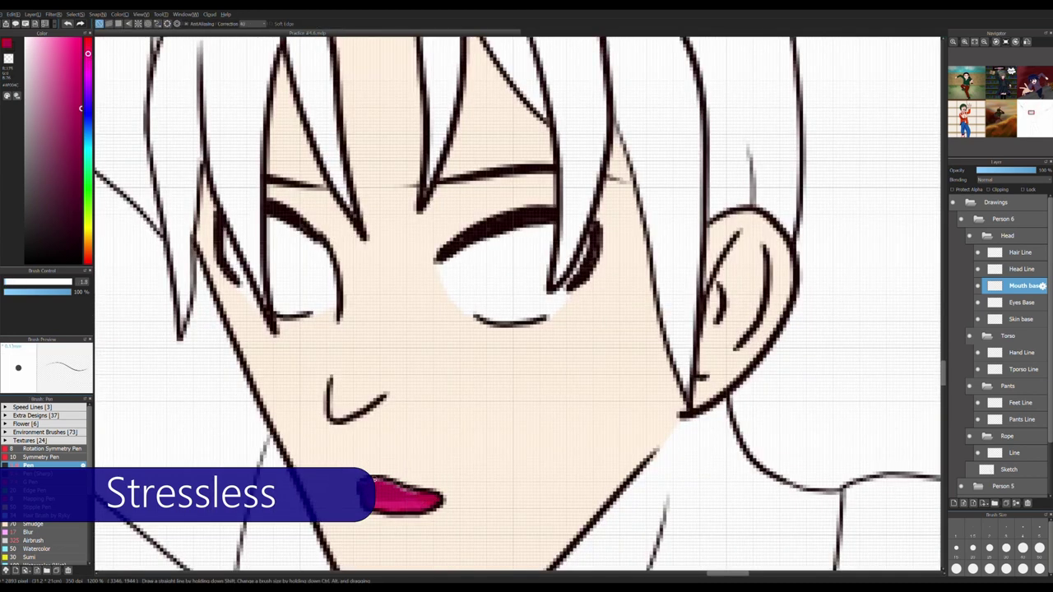
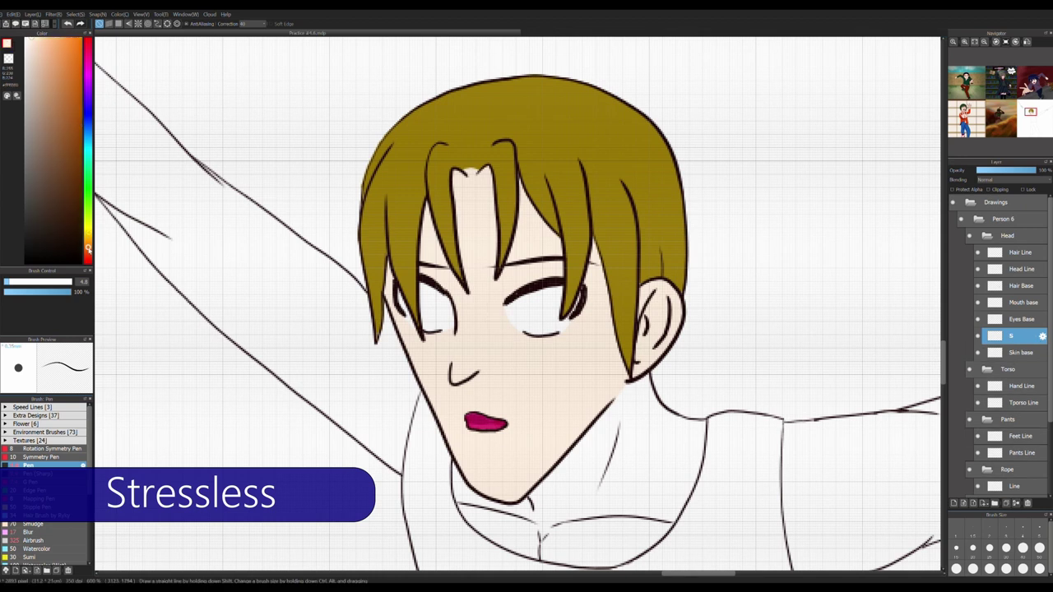
# Clip the S layer to the face's Skin base layer and choose a slightly darker peach colour
pyautogui.scroll(2, 465, 175)
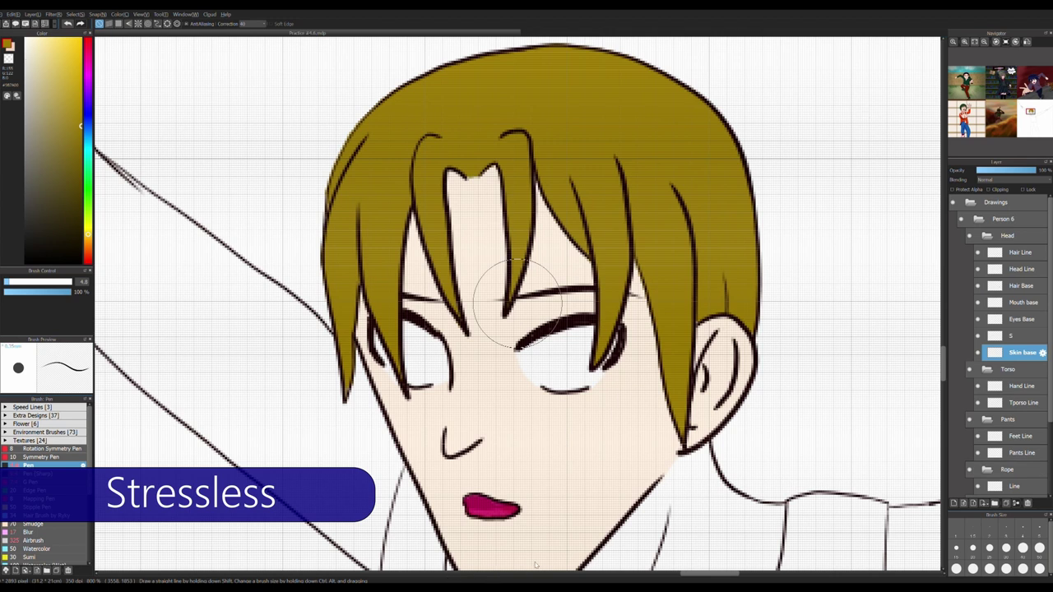
pyautogui.moveTo(495, 354); pyautogui.dragTo(449, 304)
pyautogui.click(1016, 336)
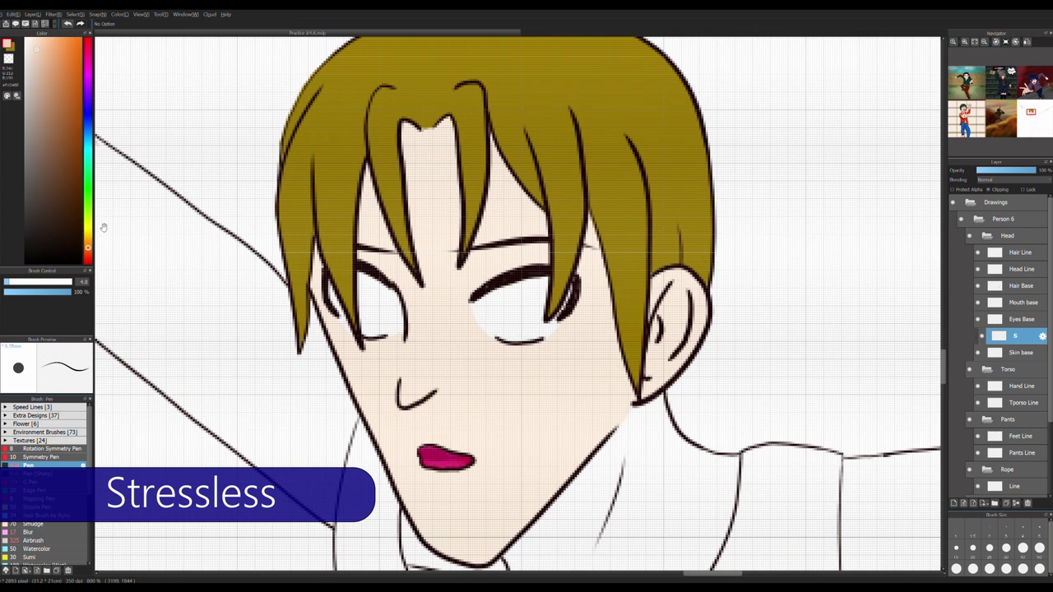
pyautogui.click(36, 49)
# Try painting peach shadows on the forehead, beside the nose and along the side of the face on the S layer
pyautogui.moveTo(419, 136); pyautogui.dragTo(421, 280)
pyautogui.press('g')
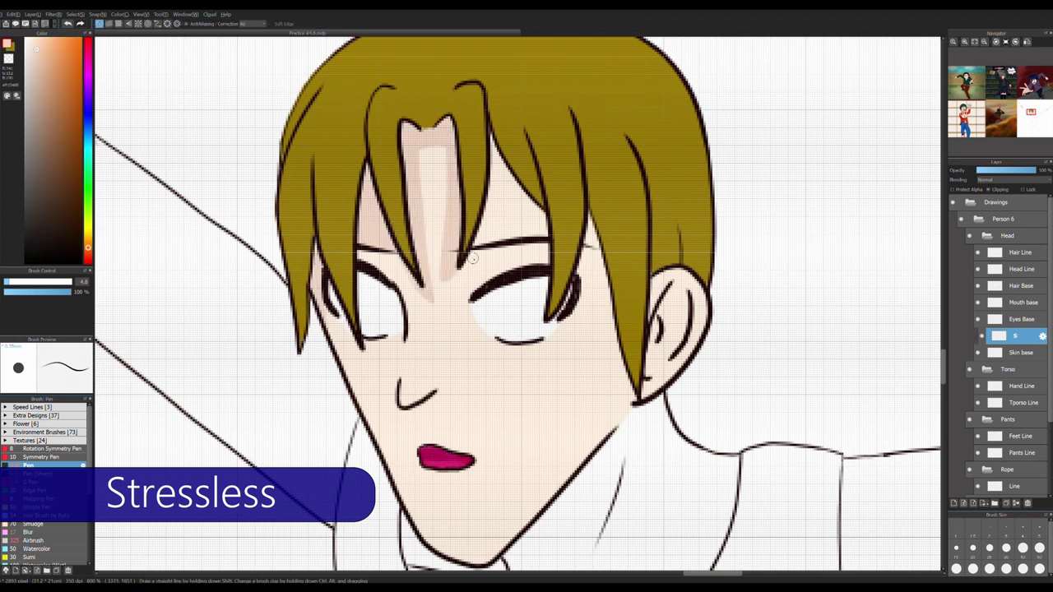
pyautogui.press('b')
pyautogui.moveTo(466, 261); pyautogui.dragTo(488, 124)
pyautogui.moveTo(590, 235)
pyautogui.mouseDown()
pyautogui.moveTo(626, 403)
pyautogui.moveTo(637, 369)
pyautogui.moveTo(643, 412)
pyautogui.mouseUp()
pyautogui.moveTo(393, 330)
pyautogui.mouseDown()
pyautogui.moveTo(405, 281)
pyautogui.moveTo(421, 279)
pyautogui.mouseUp()
pyautogui.moveTo(417, 336); pyautogui.dragTo(442, 333)
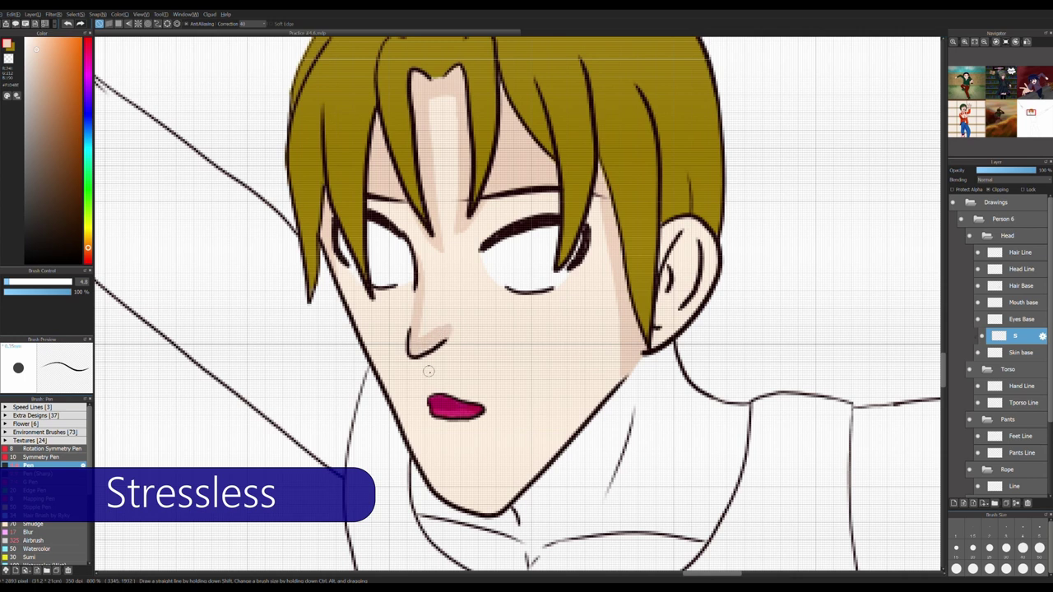
# Undo the trial fill on the S layer and refill the face with the darker peach on the Skin base layer
pyautogui.press('g')
pyautogui.click(484, 298)
pyautogui.hotkey('ctrl', 'z')
pyautogui.click(1022, 352)
pyautogui.click(382, 171)
pyautogui.press('b')
# Rename the clipped S layer as H and darken the face fill slightly on the Skin base layer
pyautogui.click(1039, 337)
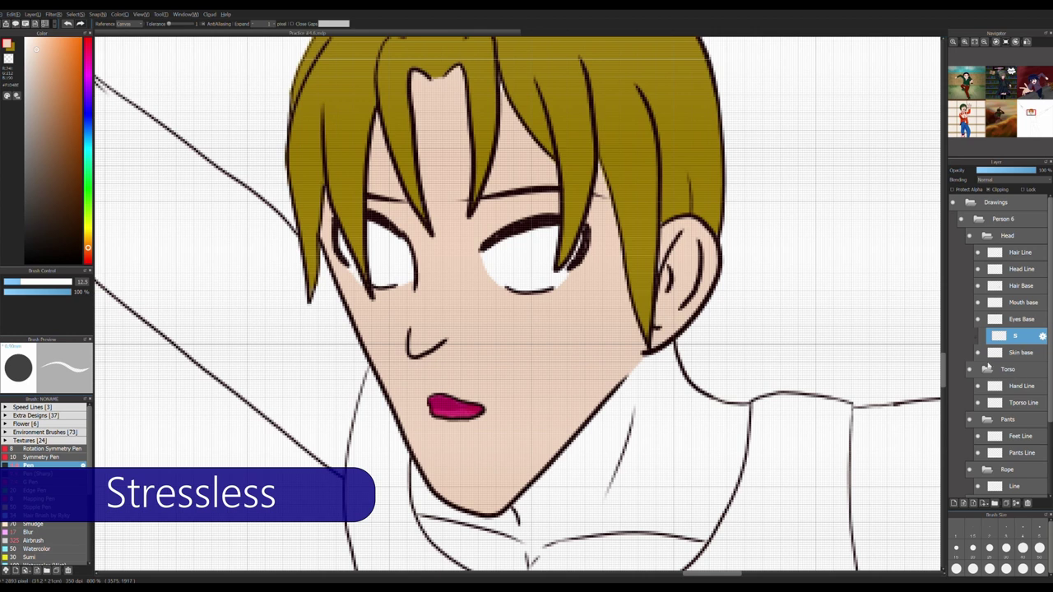
pyautogui.press('Escape')
pyautogui.click(999, 194)
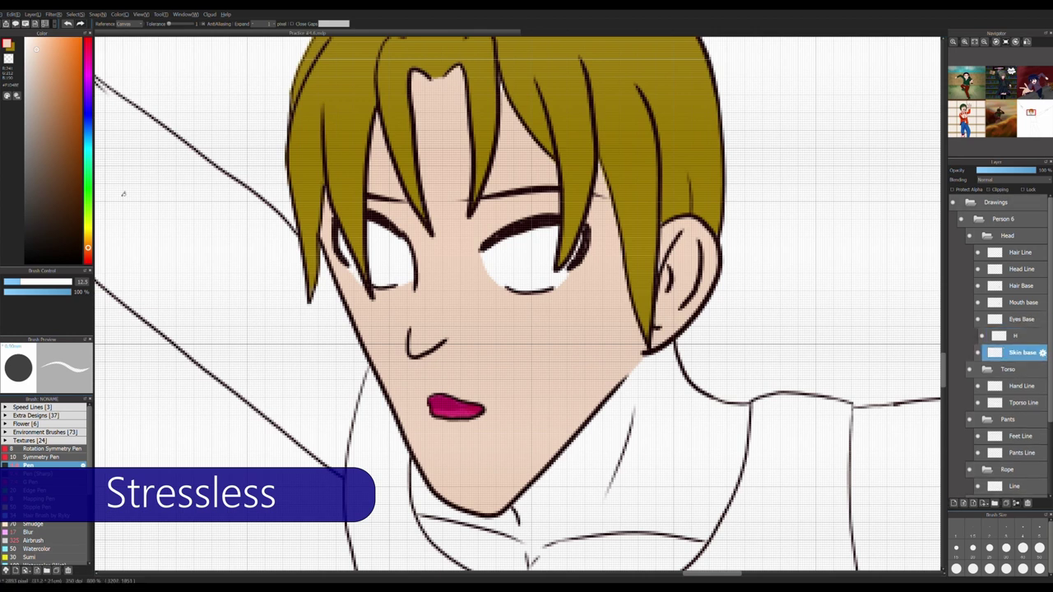
pyautogui.press('b')
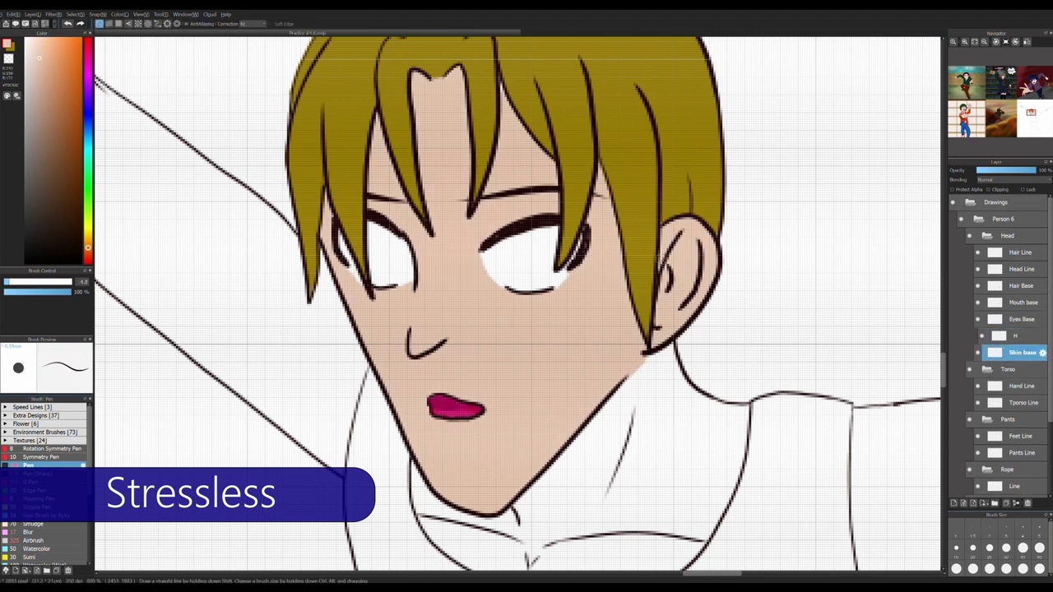
# Paint cream highlights along the nose bridge and beneath both eyes on the clipped H layer
pyautogui.click(1015, 335)
pyautogui.click(39, 41)
pyautogui.moveTo(420, 278)
pyautogui.mouseDown()
pyautogui.moveTo(422, 316)
pyautogui.moveTo(427, 288)
pyautogui.mouseUp()
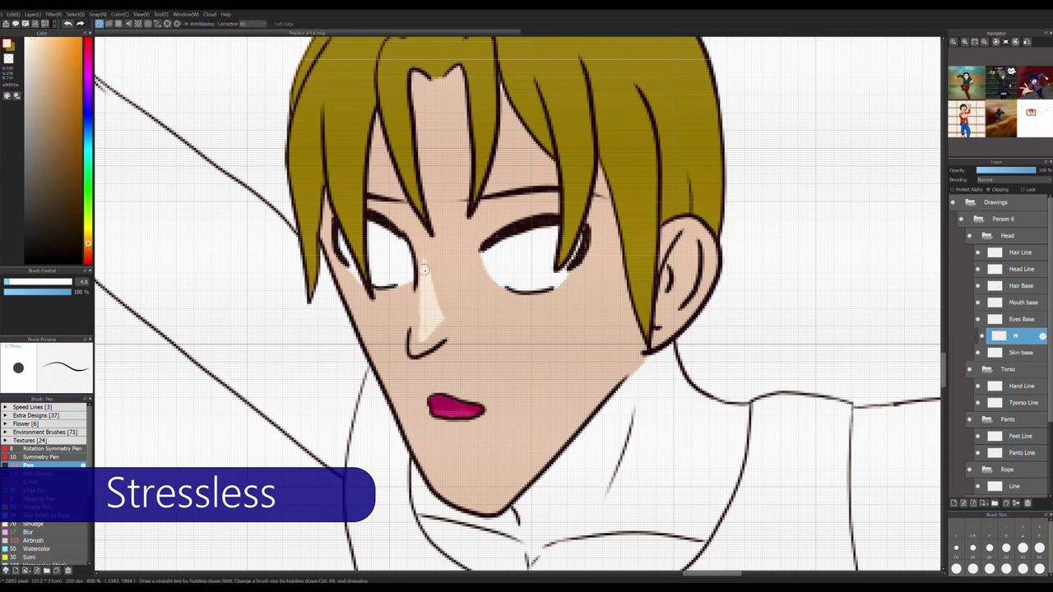
pyautogui.moveTo(564, 298)
pyautogui.mouseDown()
pyautogui.moveTo(504, 306)
pyautogui.moveTo(576, 306)
pyautogui.moveTo(506, 321)
pyautogui.mouseUp()
pyautogui.moveTo(356, 293); pyautogui.dragTo(399, 329)
# Reshape the cheek highlight beneath the eye nearer the ear into a clean triangle with alternating eraser and pen strokes
pyautogui.press('e')
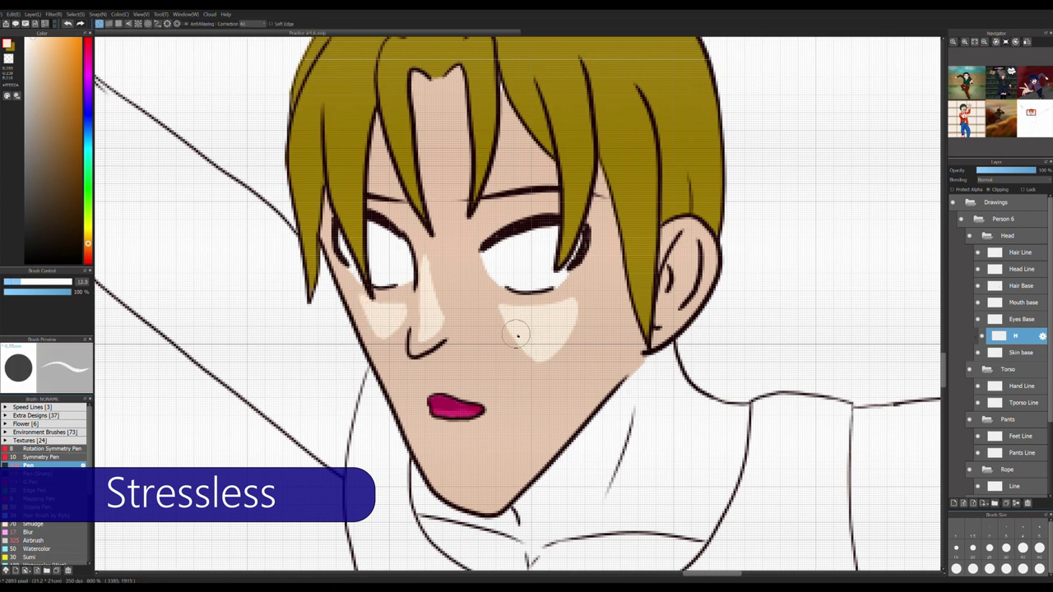
pyautogui.moveTo(522, 325); pyautogui.dragTo(543, 350)
pyautogui.press('b')
pyautogui.moveTo(576, 288); pyautogui.dragTo(539, 346)
pyautogui.press('e')
pyautogui.press('b')
pyautogui.moveTo(502, 306)
pyautogui.mouseDown()
pyautogui.moveTo(534, 346)
pyautogui.moveTo(528, 351)
pyautogui.mouseUp()
pyautogui.press('e')
pyautogui.press('b')
# Add cream highlights above both eyes and just below the lower lip on the H layer
pyautogui.moveTo(483, 230)
pyautogui.mouseDown()
pyautogui.moveTo(522, 206)
pyautogui.moveTo(519, 224)
pyautogui.moveTo(490, 222)
pyautogui.mouseUp()
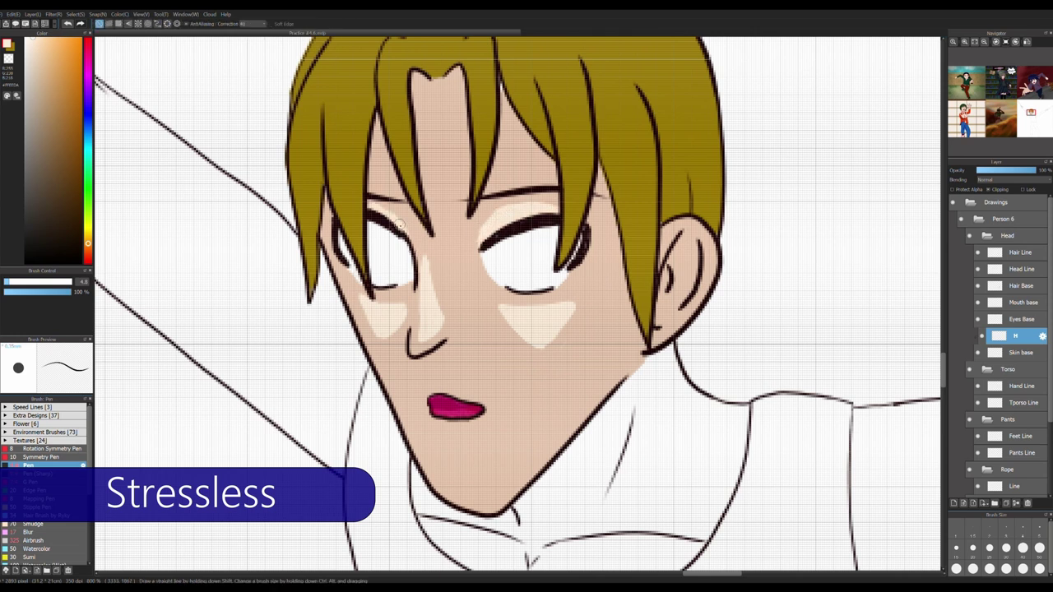
pyautogui.scroll(-5, 418, 250)
pyautogui.scroll(7, 435, 362)
pyautogui.moveTo(435, 372); pyautogui.dragTo(476, 369)
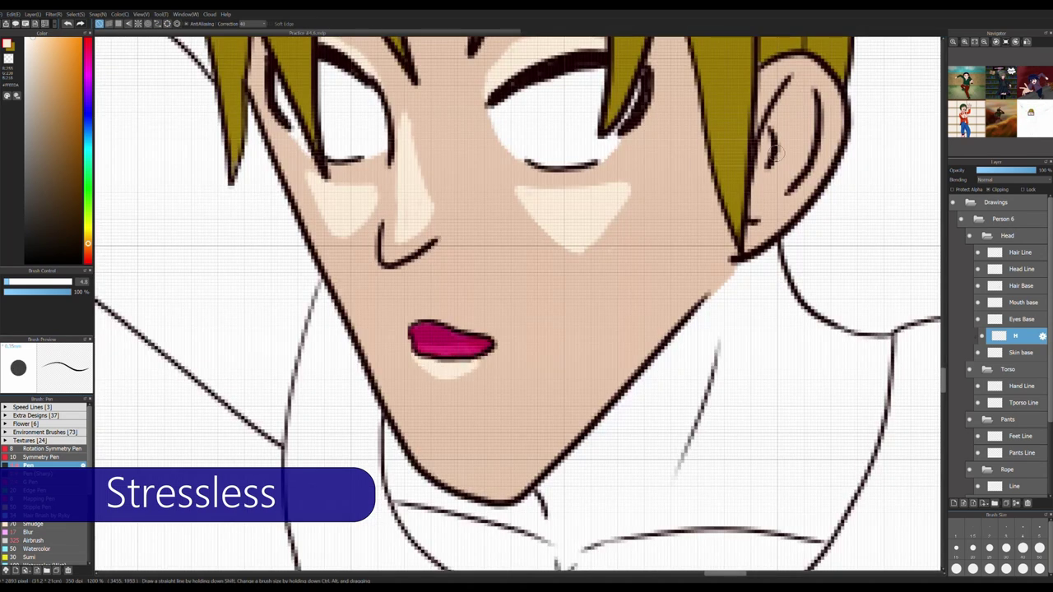
# Add a clipped S layer above H and paint the inner ear reddish with a dark brown ear canal
pyautogui.scroll(-4, 797, 54)
pyautogui.scroll(2, 476, 377)
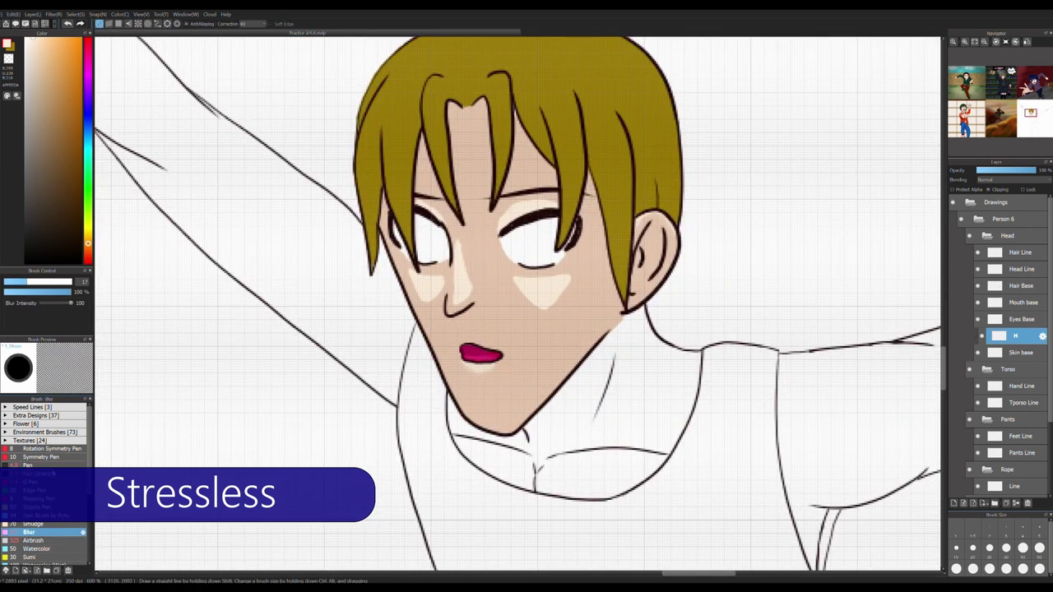
pyautogui.click(29, 465)
pyautogui.hotkey('ctrl', 'shift', 'n')
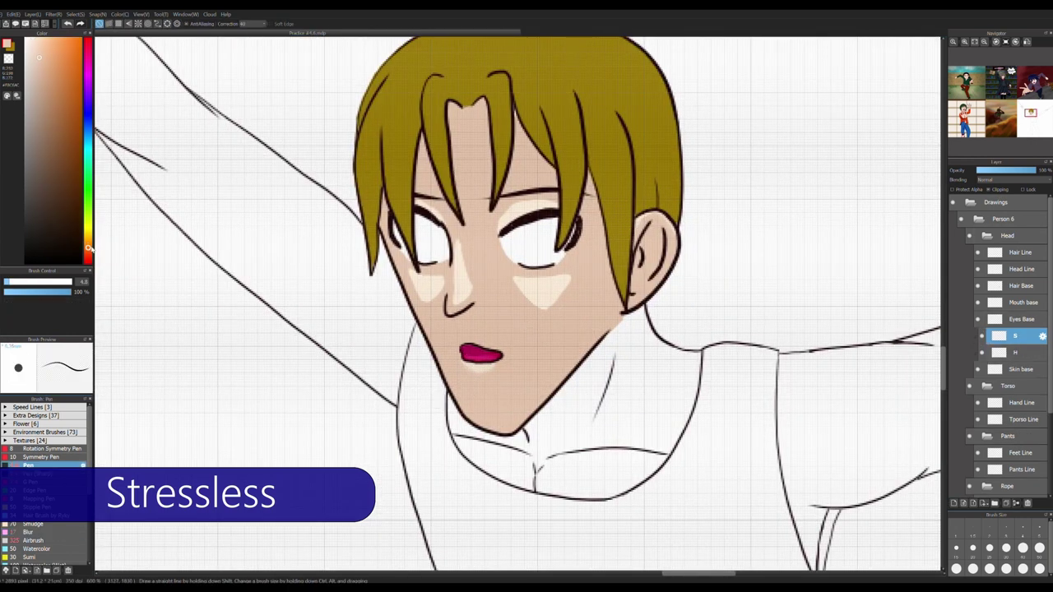
pyautogui.keyDown('alt'); pyautogui.click(634, 263); pyautogui.keyUp('alt')
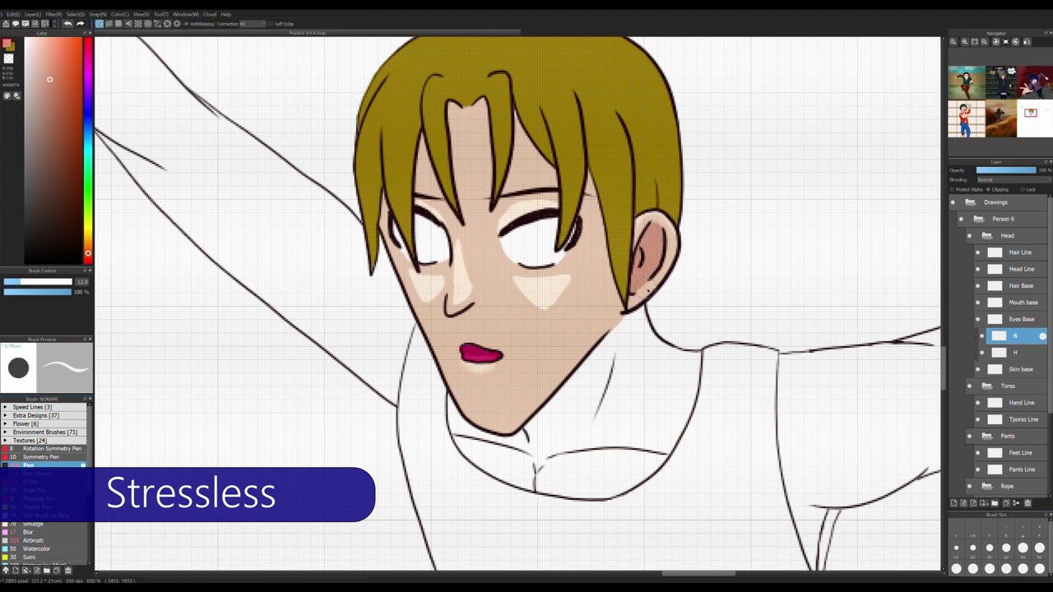
pyautogui.keyDown('alt'); pyautogui.click(637, 255); pyautogui.keyUp('alt')
pyautogui.click(73, 186)
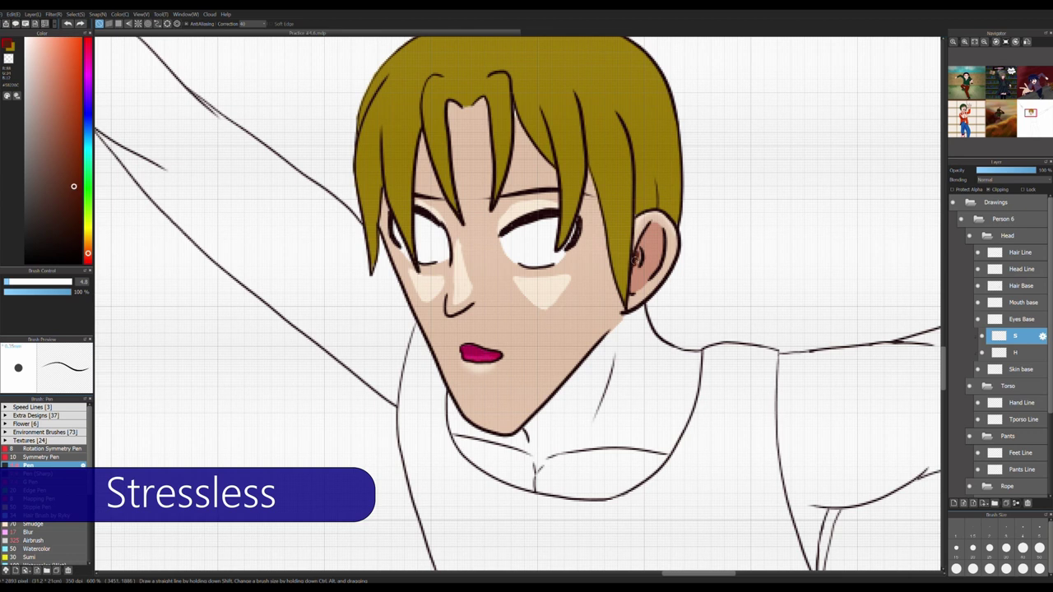
# Airbrush soft reddish shadows on the forehead beneath the fringe and around the nose, and switch to the Blur brush
pyautogui.keyDown('alt'); pyautogui.click(539, 268); pyautogui.keyUp('alt')
pyautogui.press('b')
pyautogui.moveTo(423, 136); pyautogui.dragTo(432, 181)
pyautogui.moveTo(485, 107)
pyautogui.mouseDown()
pyautogui.moveTo(463, 197)
pyautogui.moveTo(609, 247)
pyautogui.moveTo(514, 176)
pyautogui.moveTo(453, 321)
pyautogui.moveTo(492, 265)
pyautogui.mouseUp()
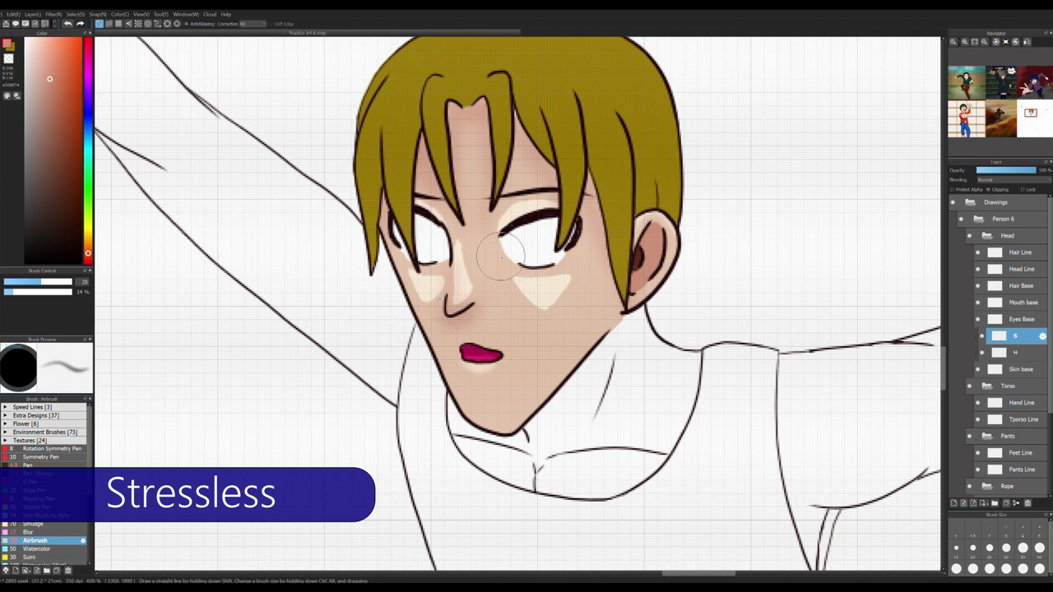
pyautogui.click(29, 532)
# Add a clipped layer named Shadow above Eyes Base and paint light grey shading across the upper eye whites
pyautogui.scroll(-5, 437, 309)
pyautogui.scroll(-3, 541, 321)
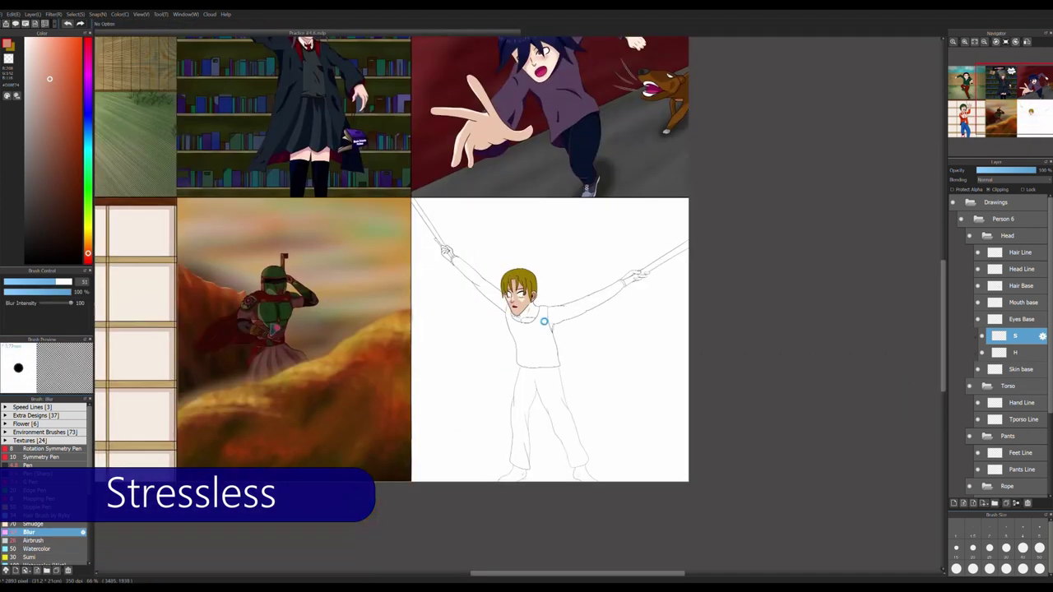
pyautogui.scroll(6, 519, 296)
pyautogui.click(954, 503)
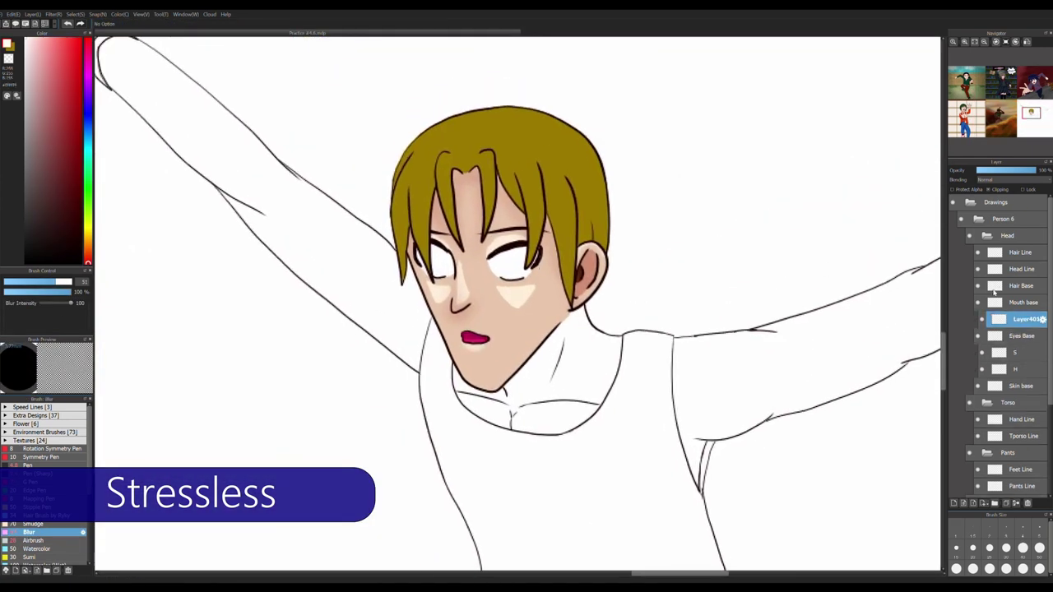
pyautogui.write('Shadow')
pyautogui.press('Return')
pyautogui.scroll(5, 518, 297)
pyautogui.click(28, 465)
pyautogui.moveTo(362, 214)
pyautogui.mouseDown()
pyautogui.moveTo(325, 262)
pyautogui.moveTo(374, 214)
pyautogui.moveTo(583, 262)
pyautogui.moveTo(625, 262)
pyautogui.mouseUp()
# Add a clipped layer named S1 above Hair Base and airbrush soft dark and light tones over the hair
pyautogui.click(953, 502)
pyautogui.moveTo(1021, 319); pyautogui.dragTo(1028, 303)
pyautogui.scroll(-5, 518, 296)
pyautogui.doubleClick(1023, 285)
pyautogui.write('S1')
pyautogui.press('Return')
pyautogui.click(81, 178)
pyautogui.click(34, 541)
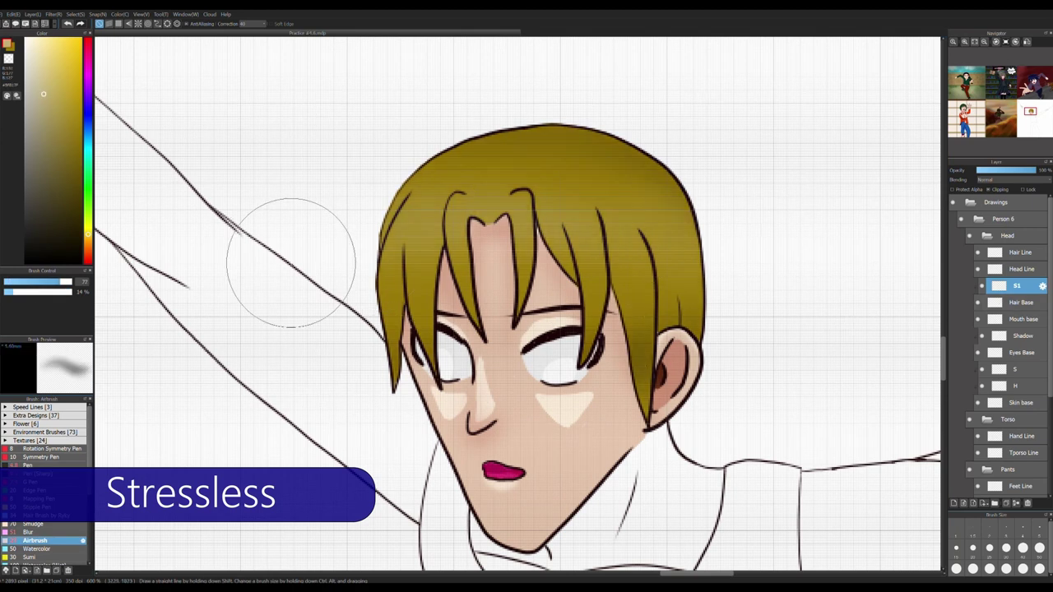
# Paint a dark brown shadow at the hairline between the central fringe locks on the face's S layer
pyautogui.click(1016, 369)
pyautogui.click(72, 184)
pyautogui.click(28, 466)
pyautogui.scroll(5, 494, 213)
pyautogui.moveTo(441, 194)
pyautogui.mouseDown()
pyautogui.moveTo(470, 210)
pyautogui.moveTo(518, 200)
pyautogui.moveTo(540, 215)
pyautogui.mouseUp()
pyautogui.scroll(-1, 493, 214)
pyautogui.scroll(-5, 540, 215)
pyautogui.scroll(5, 510, 214)
pyautogui.moveTo(469, 219); pyautogui.dragTo(576, 216)
pyautogui.scroll(-5, 535, 222)
pyautogui.scroll(2, 535, 222)
# Add a clipped S2 layer above S1 and paint dark olive strand shadows along the fringe and side locks
pyautogui.click(1019, 402)
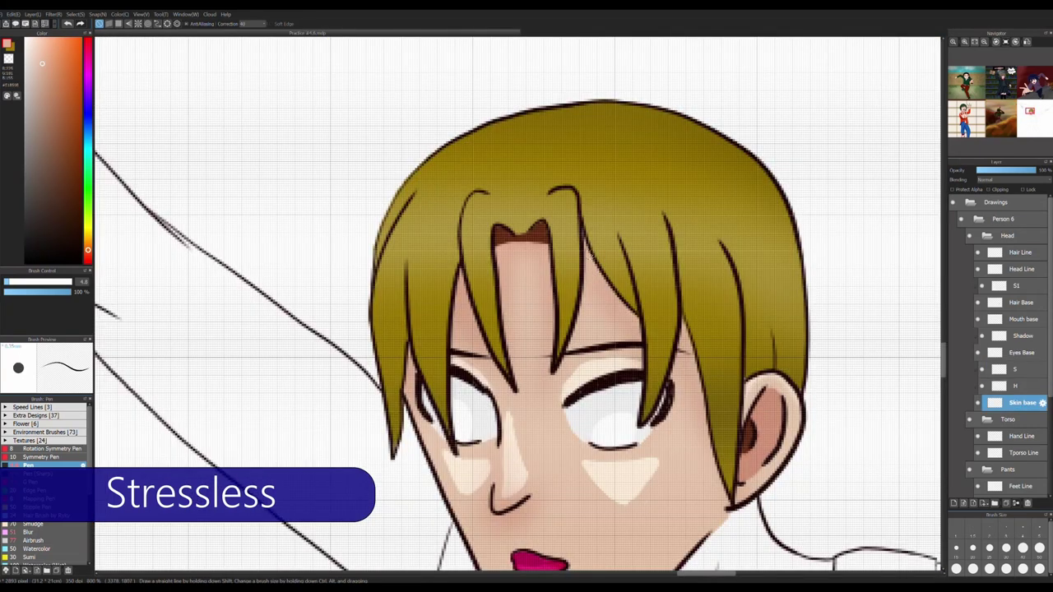
pyautogui.click(953, 503)
pyautogui.scroll(-3, 606, 369)
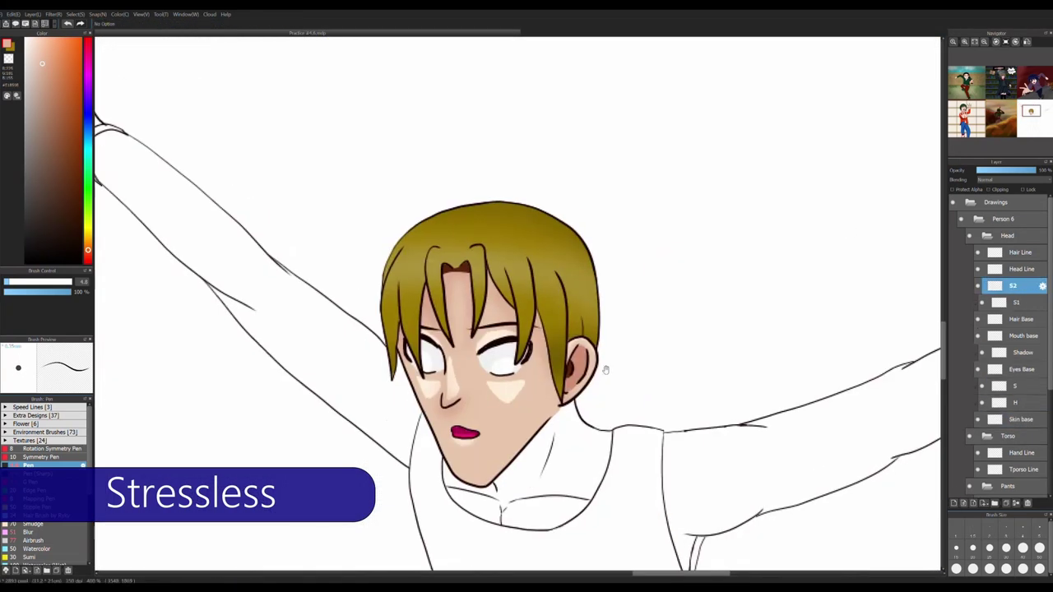
pyautogui.click(87, 153)
pyautogui.scroll(2, 388, 321)
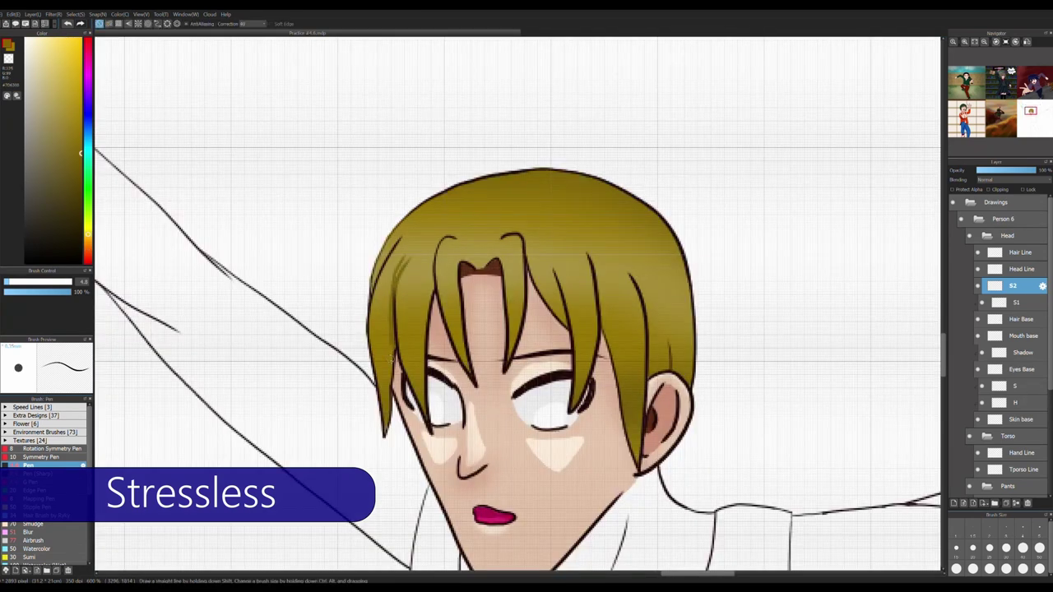
pyautogui.hotkey('ctrl', 'alt', 'g')
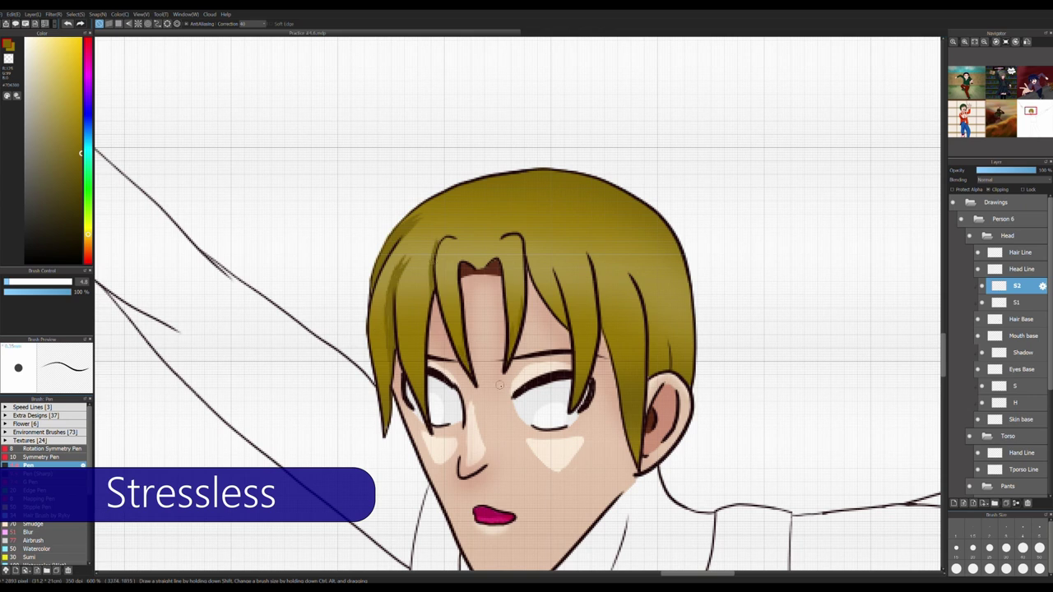
pyautogui.moveTo(546, 255); pyautogui.dragTo(570, 334)
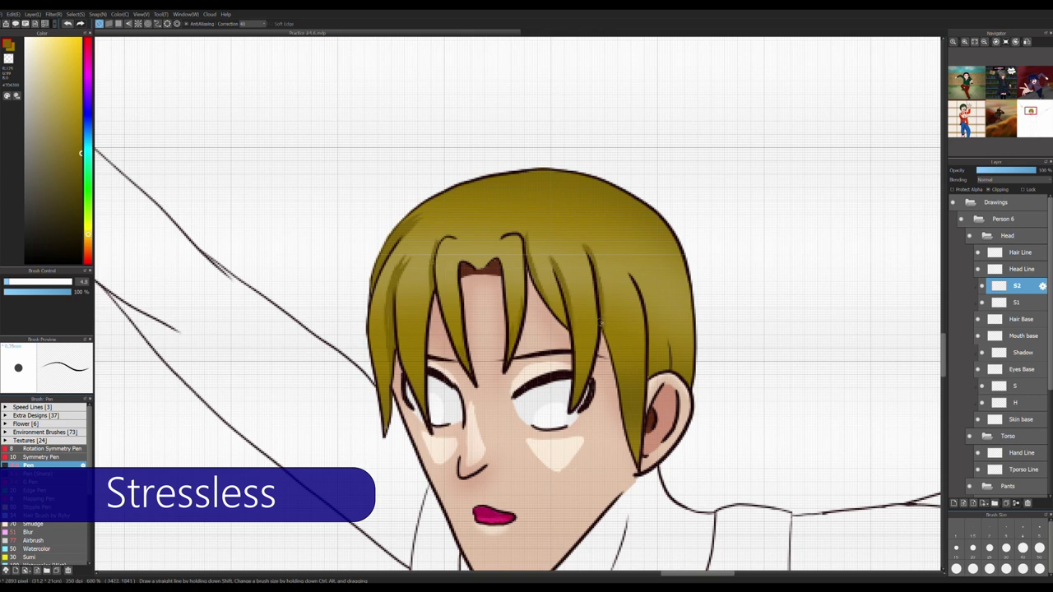
pyautogui.moveTo(632, 277); pyautogui.dragTo(650, 329)
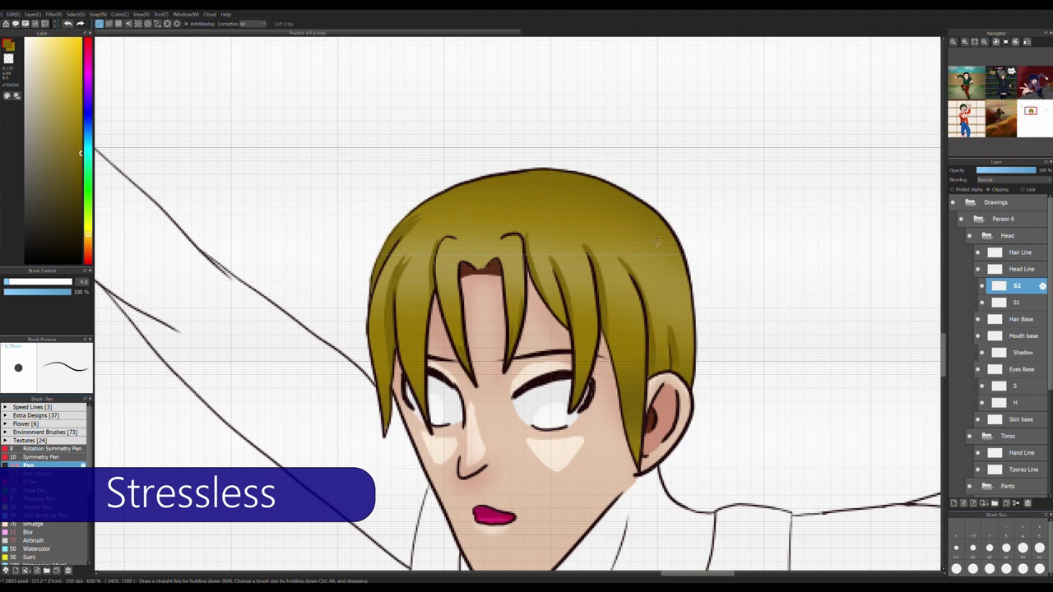
# Add an H layer above S2, paint light yellow glints across the hair and set its blending to Add
pyautogui.hotkey('ctrl', 'shift', 'n')
pyautogui.keyDown('alt'); pyautogui.click(385, 277); pyautogui.keyUp('alt')
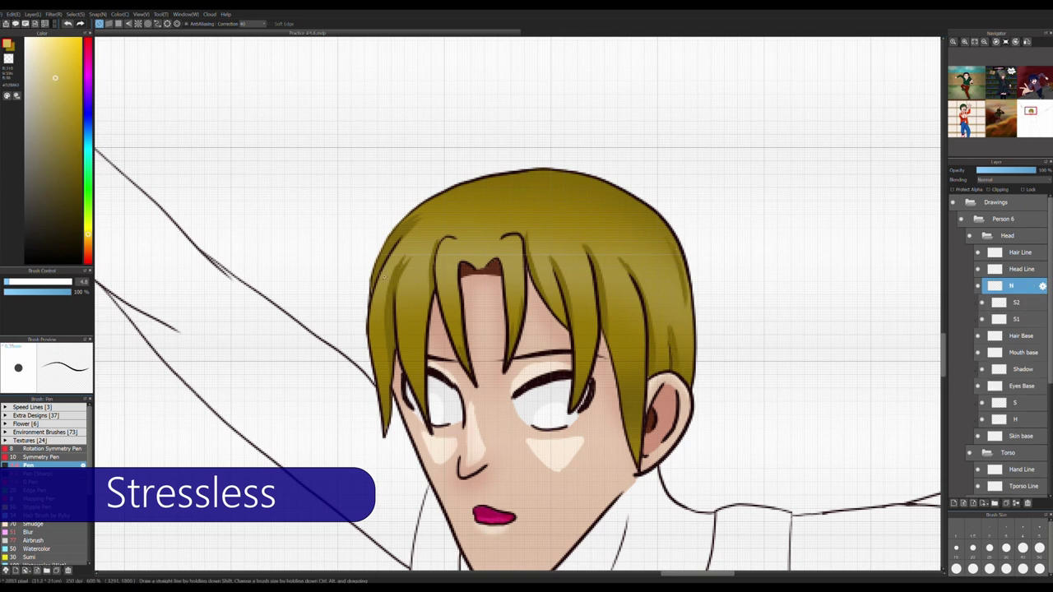
pyautogui.moveTo(565, 250); pyautogui.dragTo(561, 237)
pyautogui.moveTo(583, 247); pyautogui.dragTo(580, 231)
pyautogui.click(1006, 179)
pyautogui.click(982, 191)
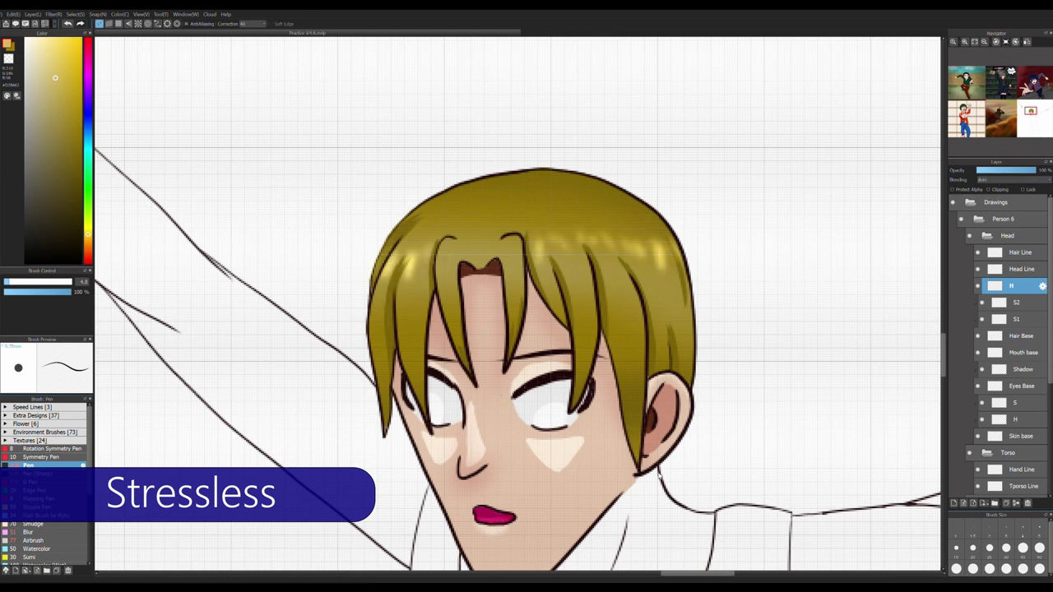
# Collapse the Head folder and add a new layer for colouring the torso
pyautogui.scroll(-2, 594, 426)
pyautogui.scroll(-3, 593, 426)
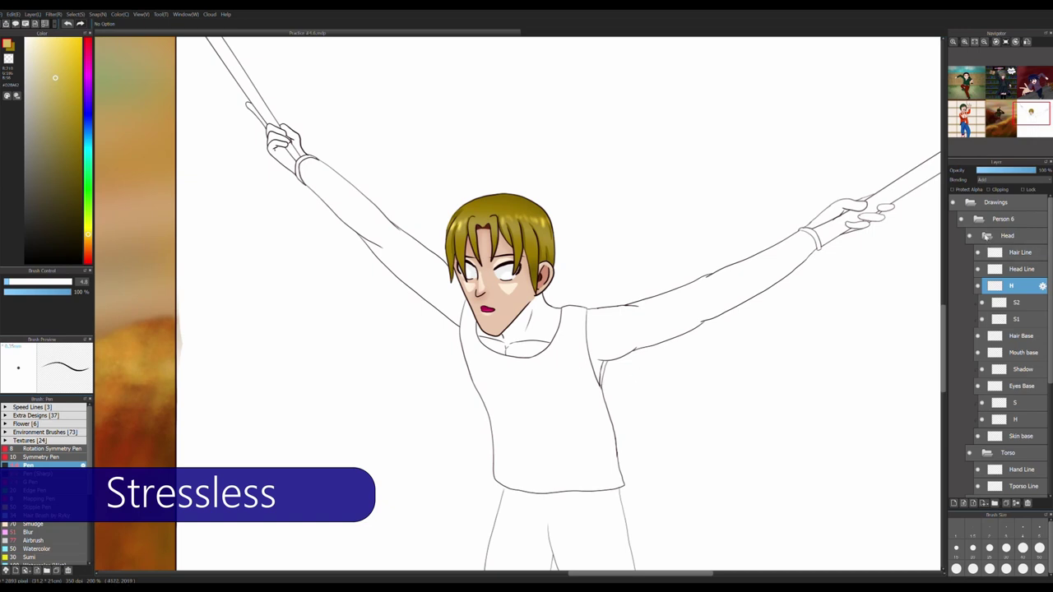
pyautogui.click(985, 241)
pyautogui.hotkey('ctrl', 'shift', 'n')
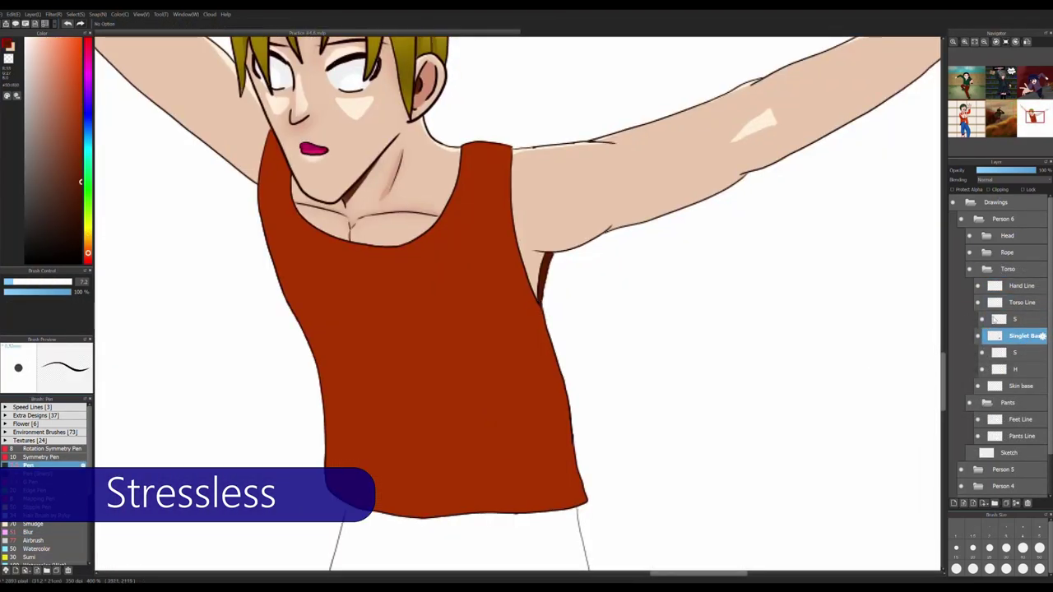
# Paint dark brown fold creases across the singlet's front and shadows along its side edges on the S layer above Singlet Base
pyautogui.click(1014, 319)
pyautogui.moveTo(322, 330); pyautogui.dragTo(372, 341)
pyautogui.moveTo(368, 354); pyautogui.dragTo(439, 393)
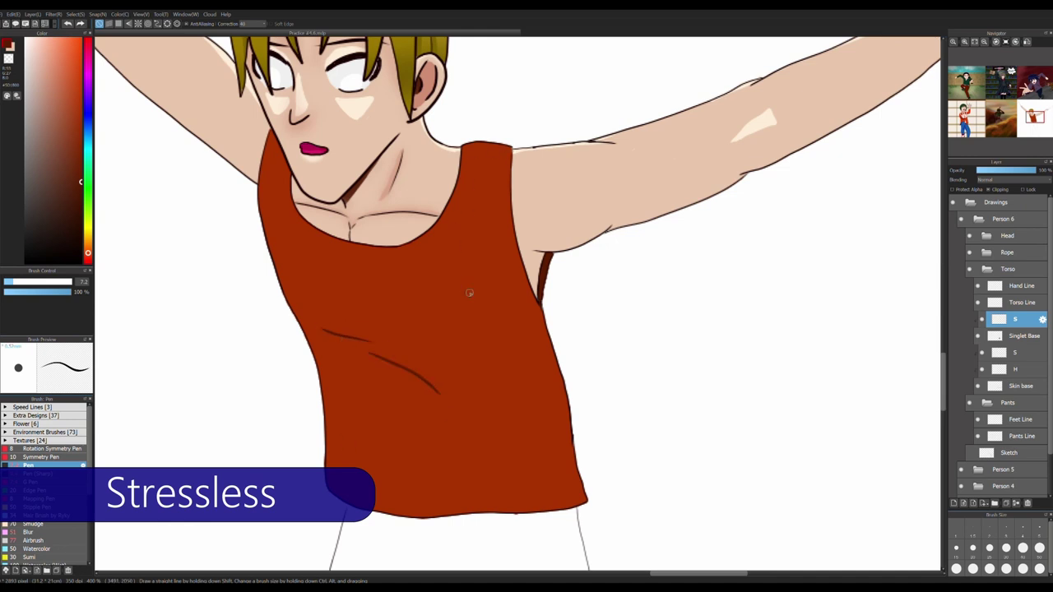
pyautogui.moveTo(440, 416)
pyautogui.mouseDown()
pyautogui.moveTo(406, 371)
pyautogui.moveTo(437, 407)
pyautogui.moveTo(337, 329)
pyautogui.mouseUp()
pyautogui.scroll(1, 432, 393)
pyautogui.scroll(-1, 422, 379)
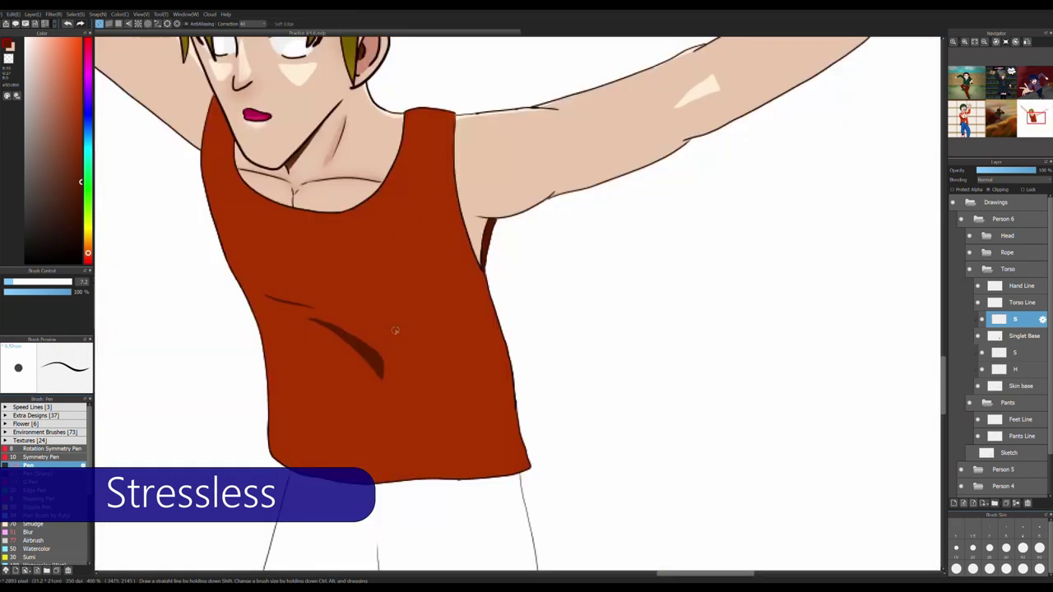
pyautogui.moveTo(461, 214); pyautogui.dragTo(499, 352)
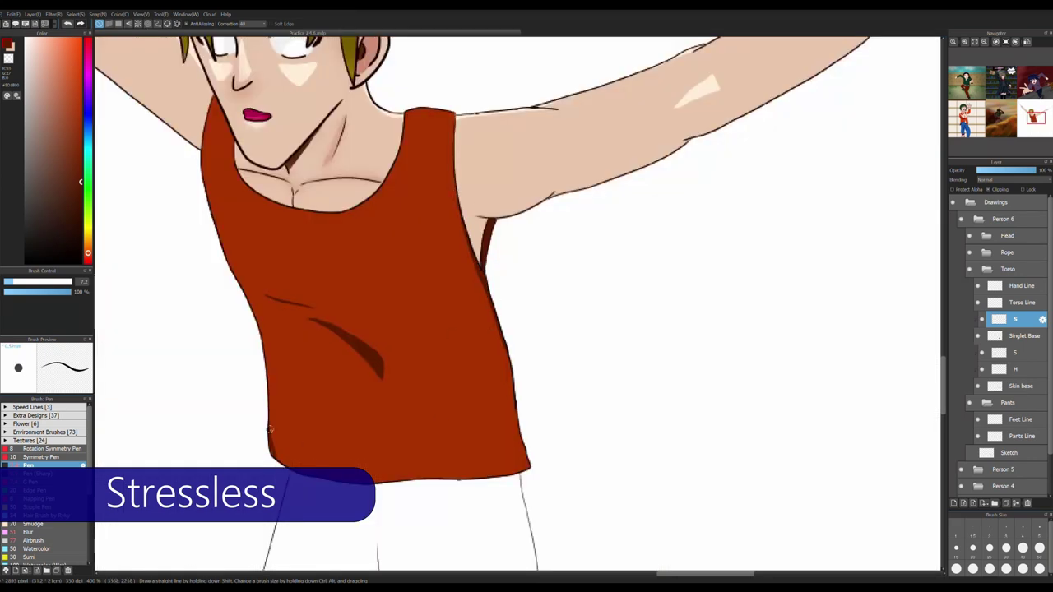
pyautogui.moveTo(376, 290); pyautogui.dragTo(534, 346)
# Refill the singlet on the Singlet Base layer with a darker red-brown
pyautogui.scroll(-3, 536, 347)
pyautogui.scroll(2, 537, 350)
pyautogui.keyDown('ctrl'); pyautogui.keyDown('shift'); pyautogui.click(526, 364); pyautogui.keyUp('shift'); pyautogui.keyUp('ctrl')
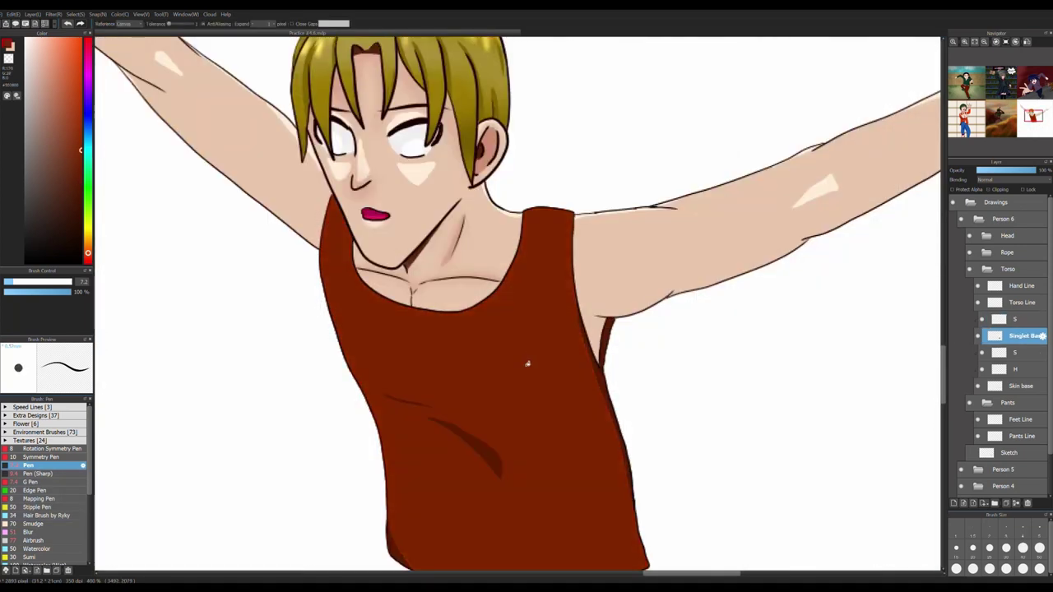
# Add a clipped H layer above Singlet Base and paint a light red highlight on the shoulder strap
pyautogui.scroll(-2, 536, 318)
pyautogui.scroll(1, 524, 322)
pyautogui.hotkey('ctrl', 'shift', 'n')
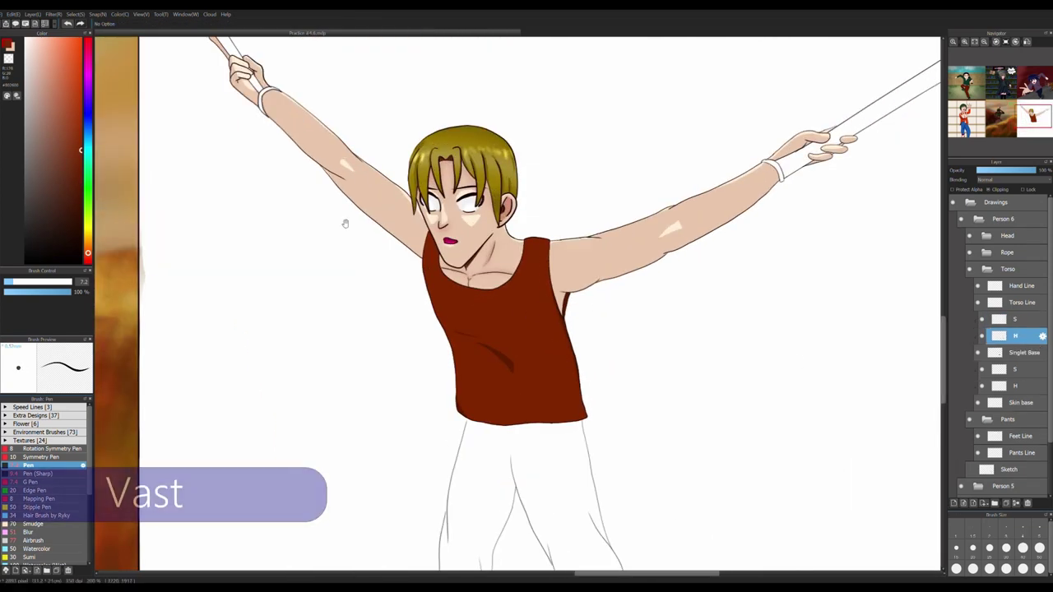
pyautogui.scroll(4, 582, 269)
pyautogui.moveTo(645, 275); pyautogui.dragTo(663, 344)
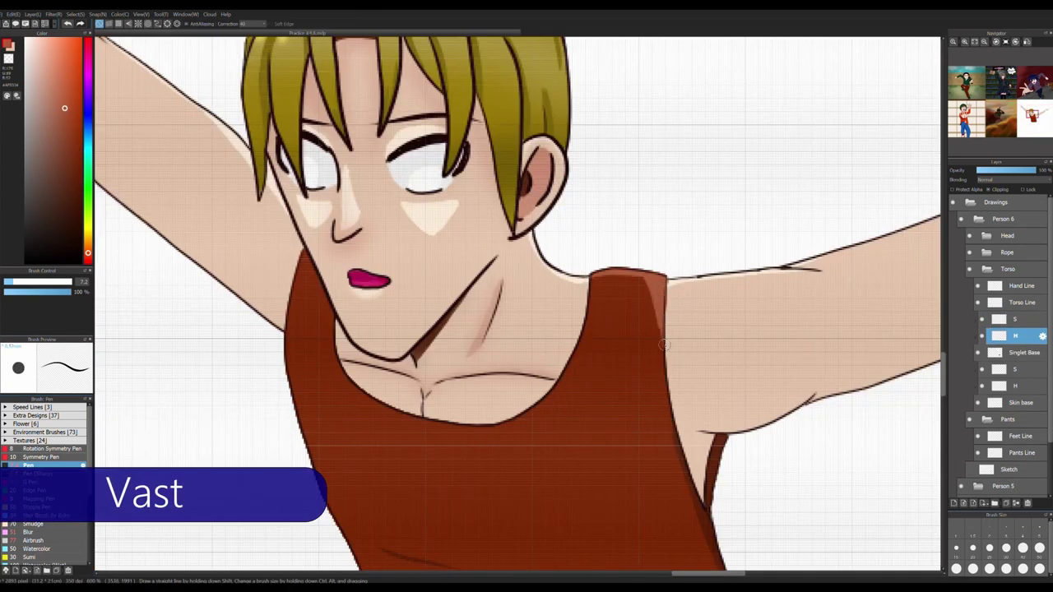
pyautogui.scroll(-2, 590, 283)
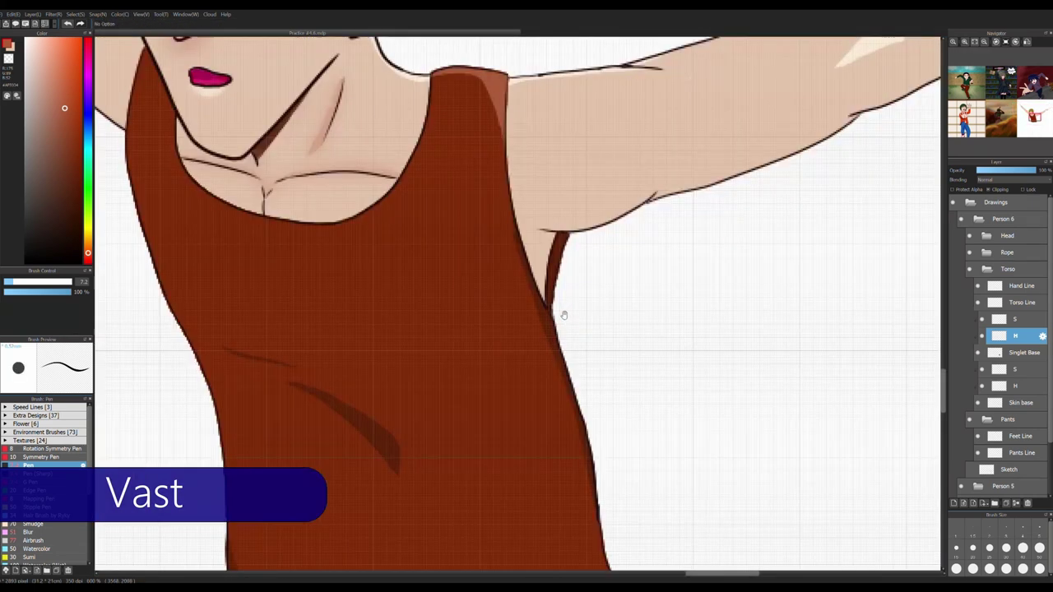
# Switch to the torso skin's S layer and choose a light orange-tan shadow colour
pyautogui.scroll(2, 562, 313)
pyautogui.keyDown('ctrl'); pyautogui.keyDown('shift'); pyautogui.click(524, 175); pyautogui.keyUp('shift'); pyautogui.keyUp('ctrl')
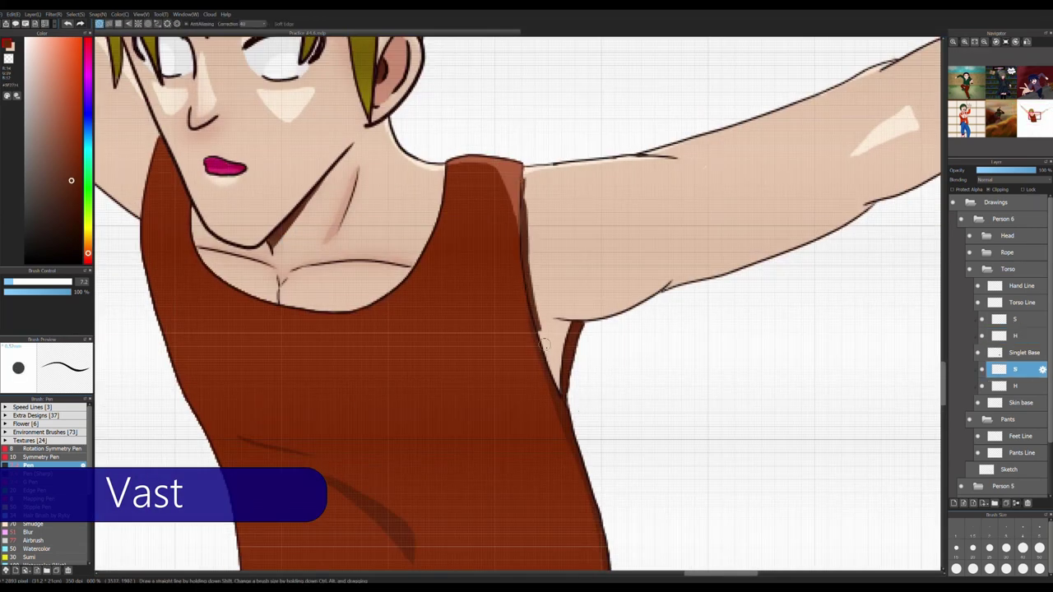
pyautogui.click(39, 57)
pyautogui.click(48, 84)
# Paint a tan skin shadow along the singlet's armhole edge and under the armpit
pyautogui.moveTo(522, 170)
pyautogui.mouseDown()
pyautogui.moveTo(531, 279)
pyautogui.moveTo(566, 385)
pyautogui.mouseUp()
pyautogui.moveTo(566, 323)
pyautogui.mouseDown()
pyautogui.moveTo(554, 355)
pyautogui.moveTo(574, 317)
pyautogui.mouseUp()
pyautogui.press('e')
pyautogui.press('b')
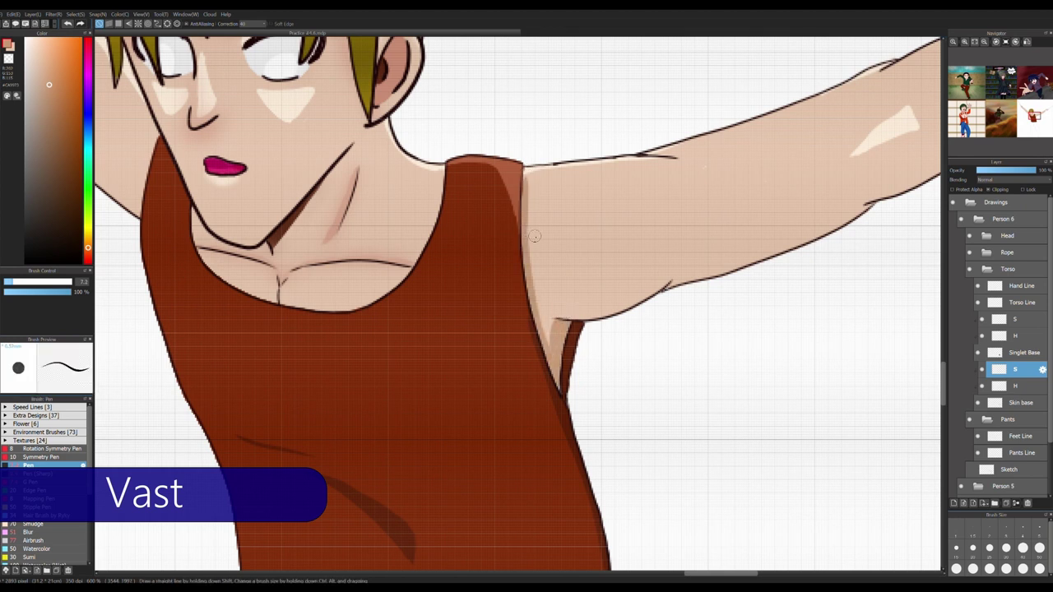
# Try softening the armhole shadow with the Blur brush, and undo the blurring and the armhole shading
pyautogui.scroll(-2, 529, 220)
pyautogui.hotkey('ctrl', 'b')
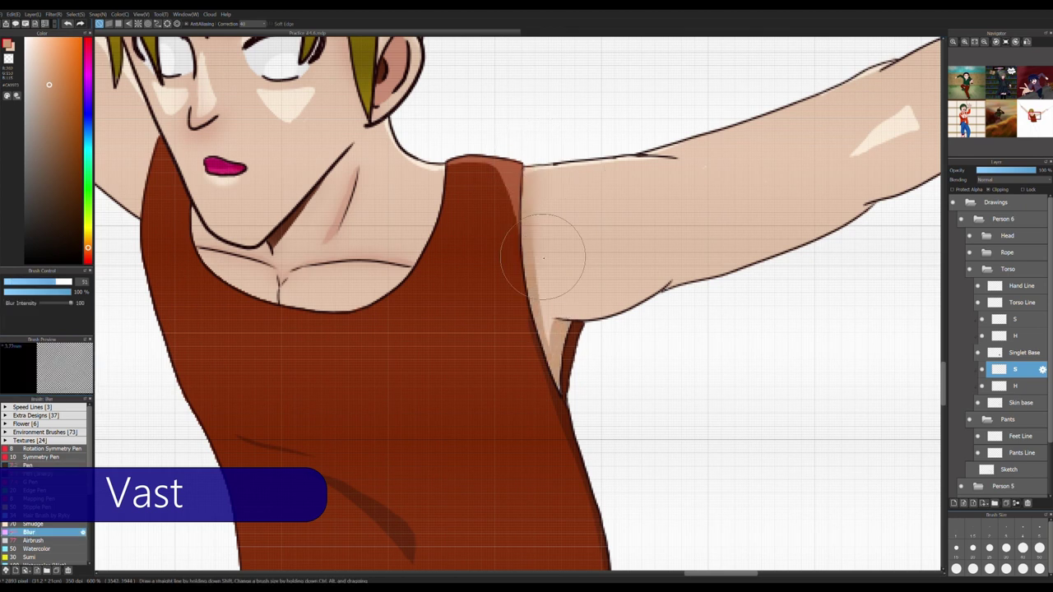
pyautogui.scroll(-2, 548, 235)
pyautogui.scroll(4, 644, 225)
pyautogui.scroll(-3, 643, 225)
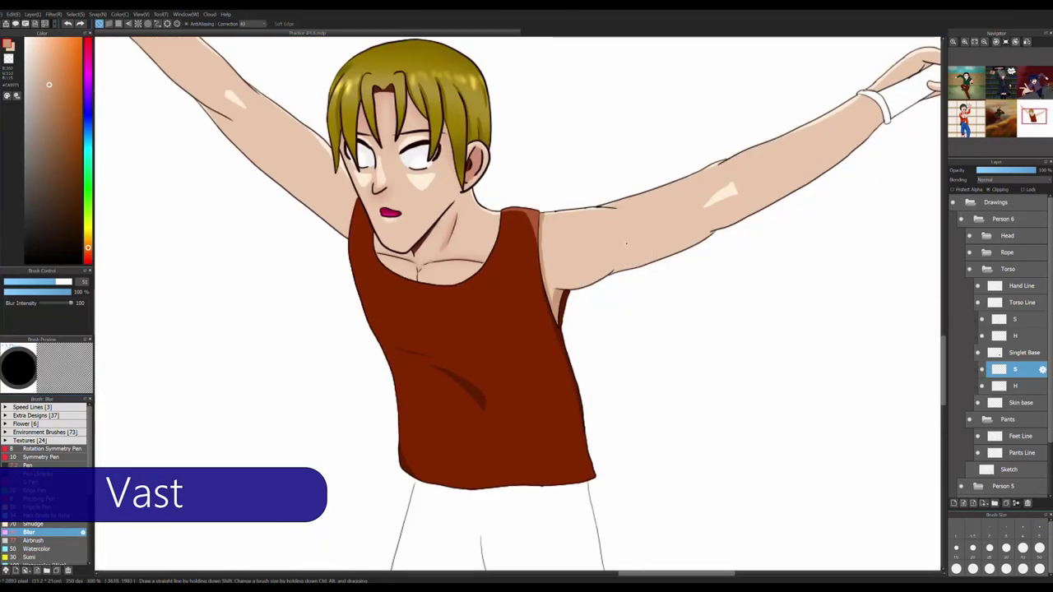
pyautogui.scroll(1, 623, 228)
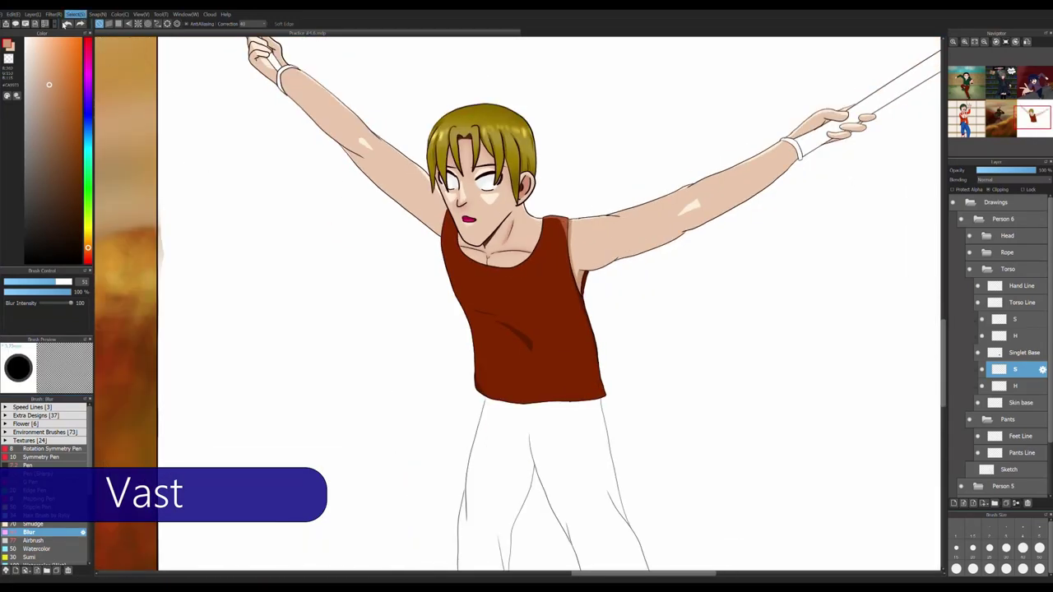
pyautogui.scroll(-2, 592, 282)
pyautogui.scroll(5, 592, 283)
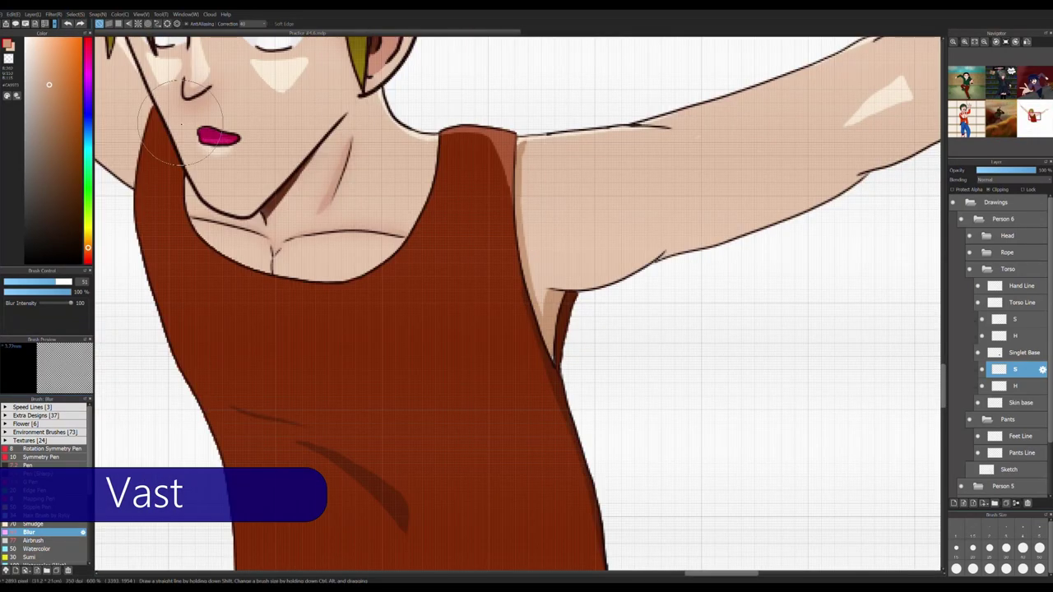
pyautogui.click(69, 27)
pyautogui.click(69, 27)
# Paint a hard-edged tan shadow with the Pen from the armhole's lower edge down into the armpit
pyautogui.click(29, 466)
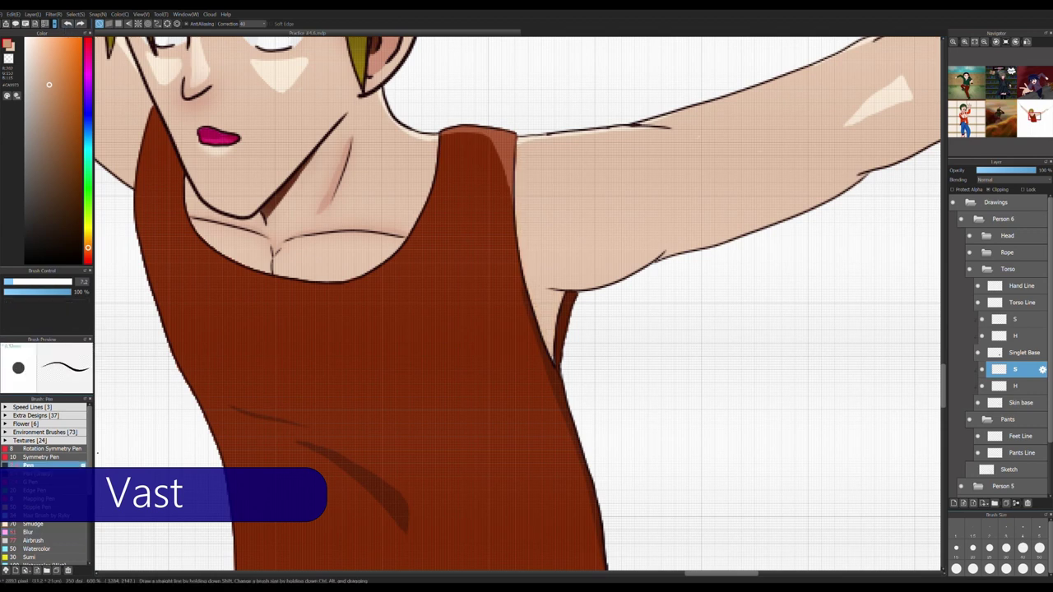
pyautogui.moveTo(514, 213); pyautogui.dragTo(551, 313)
pyautogui.scroll(1, 535, 279)
pyautogui.moveTo(514, 222); pyautogui.dragTo(543, 304)
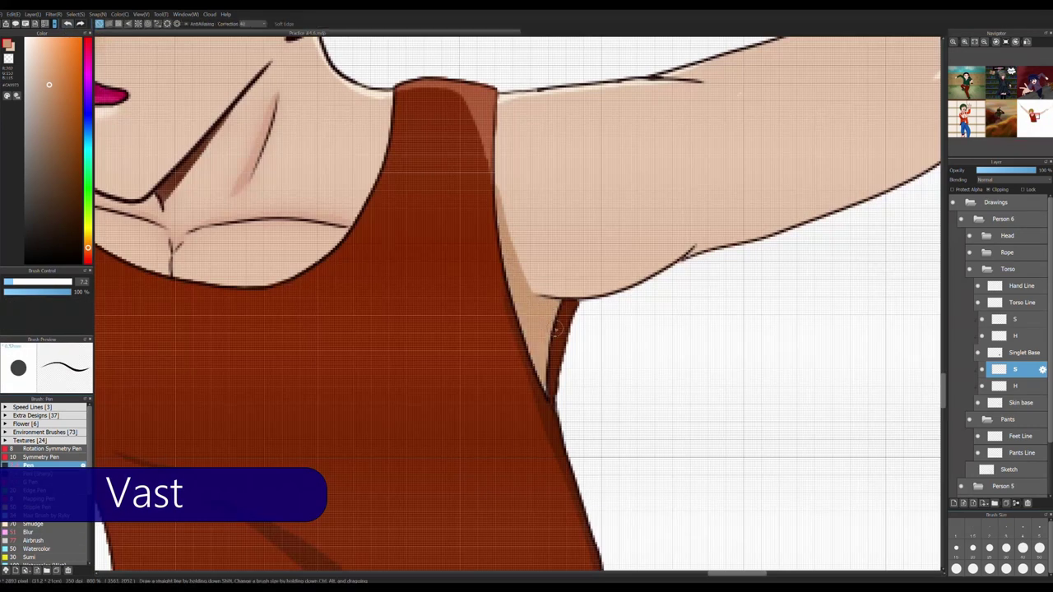
pyautogui.scroll(-1, 541, 295)
pyautogui.scroll(-5, 541, 295)
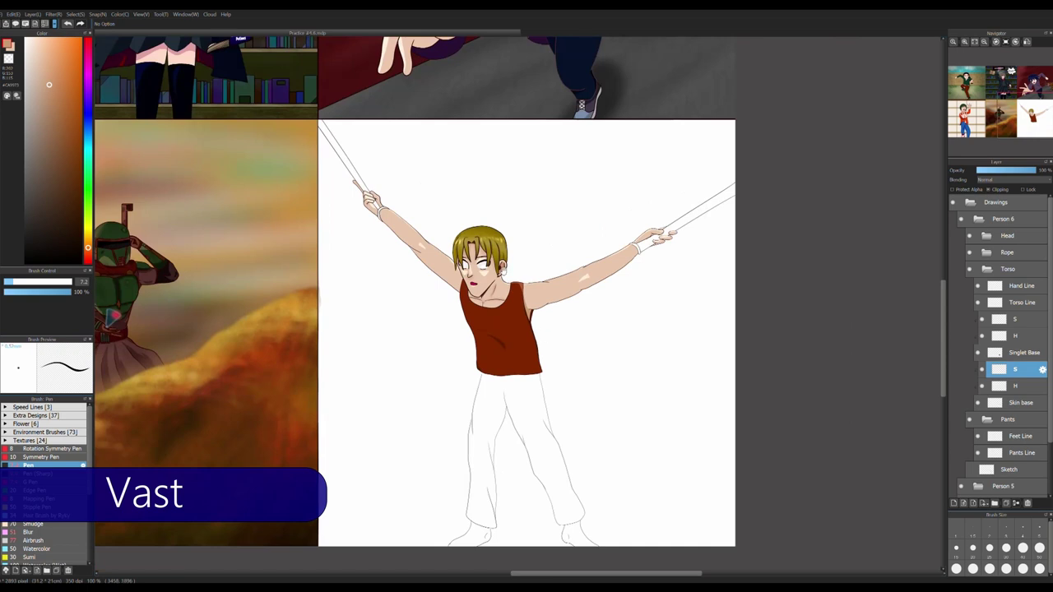
# Paint tan shadows along the neck crease and around the collarbones on the skin's S layer
pyautogui.scroll(5, 539, 323)
pyautogui.moveTo(474, 346); pyautogui.dragTo(500, 280)
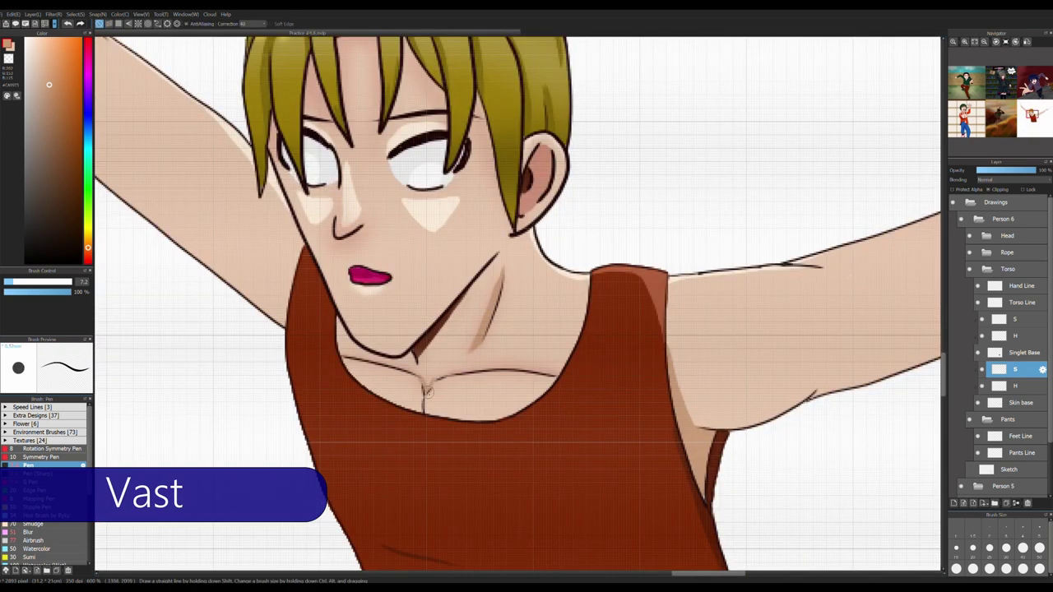
pyautogui.moveTo(428, 384)
pyautogui.mouseDown()
pyautogui.moveTo(515, 367)
pyautogui.moveTo(559, 386)
pyautogui.mouseUp()
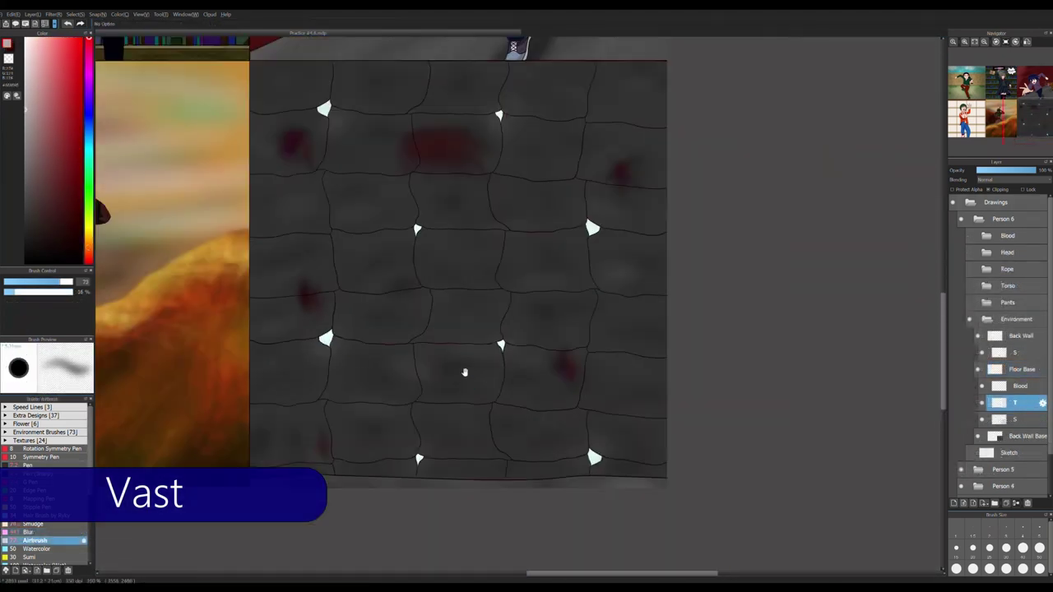
# Cover the back wall with a black cracked-rock texture on the T layer using the Texture2 brush
pyautogui.click(29, 441)
pyautogui.moveTo(305, 217)
pyautogui.mouseDown()
pyautogui.moveTo(345, 164)
pyautogui.moveTo(461, 370)
pyautogui.moveTo(412, 123)
pyautogui.mouseUp()
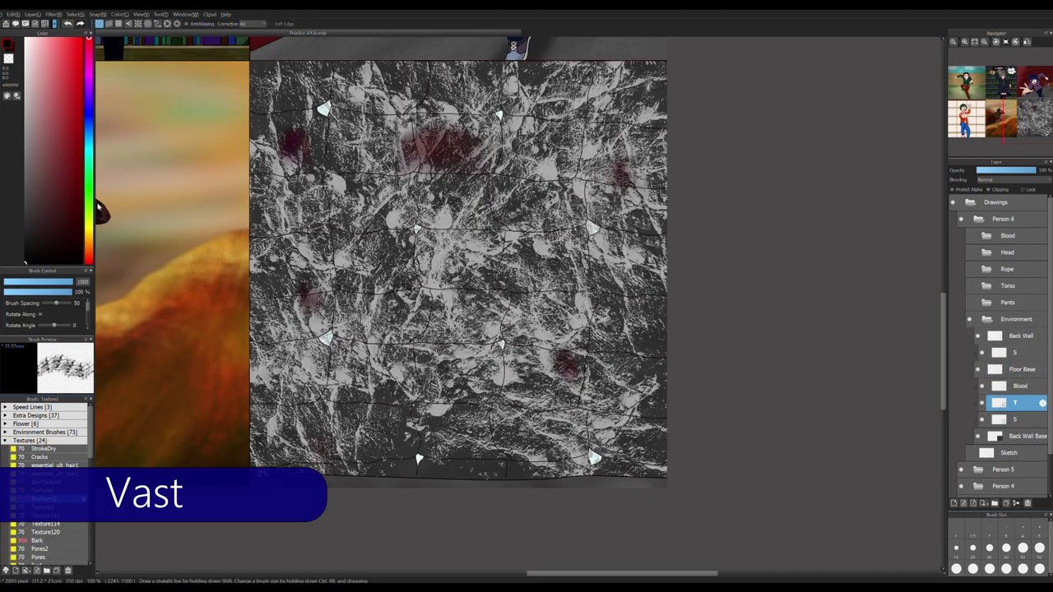
pyautogui.hotkey('ctrl', 'z')
pyautogui.hotkey('ctrl', 'z')
pyautogui.hotkey('ctrl', 'z')
pyautogui.hotkey('ctrl', 'z')
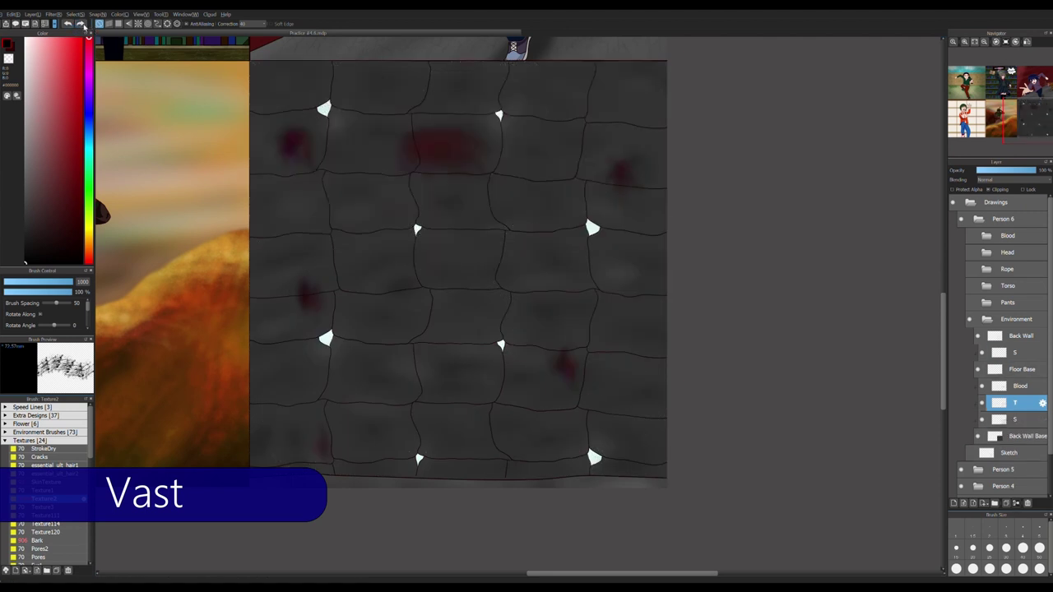
pyautogui.hotkey('ctrl', 'y')
pyautogui.hotkey('ctrl', 'y')
pyautogui.hotkey('ctrl', 'y')
pyautogui.hotkey('ctrl', 'y')
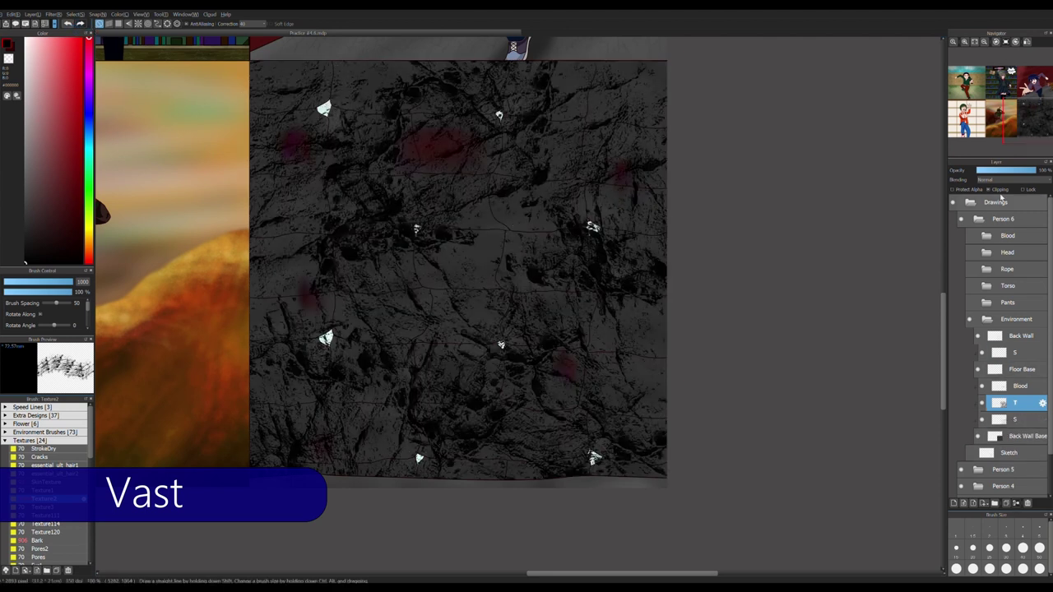
# Lower the wall texture layer's opacity to 6% and move it above the Blood layer
pyautogui.moveTo(1028, 171); pyautogui.dragTo(981, 171)
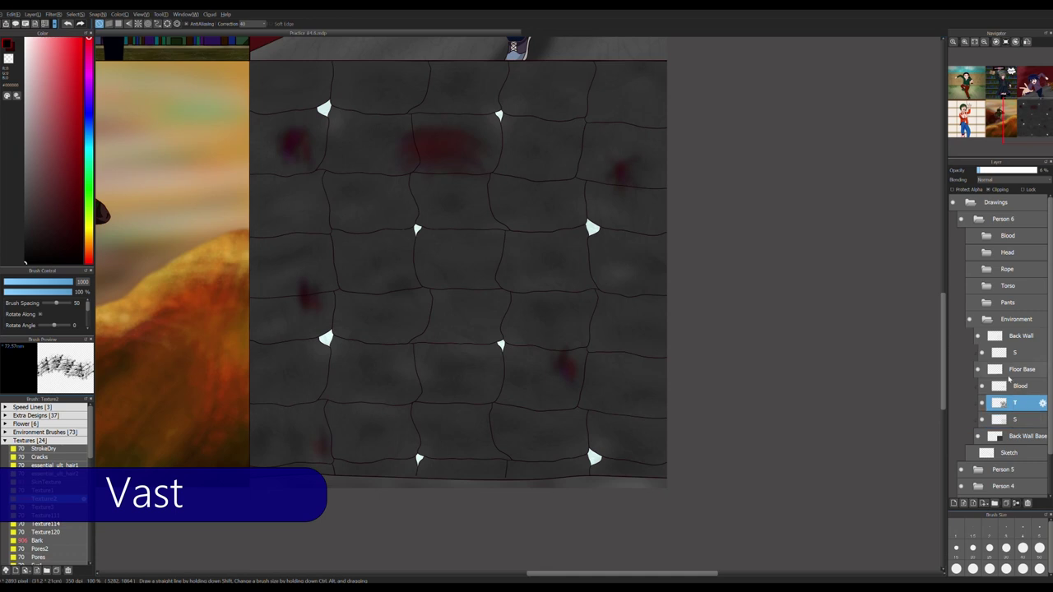
pyautogui.scroll(-3, 832, 322)
pyautogui.scroll(3, 832, 322)
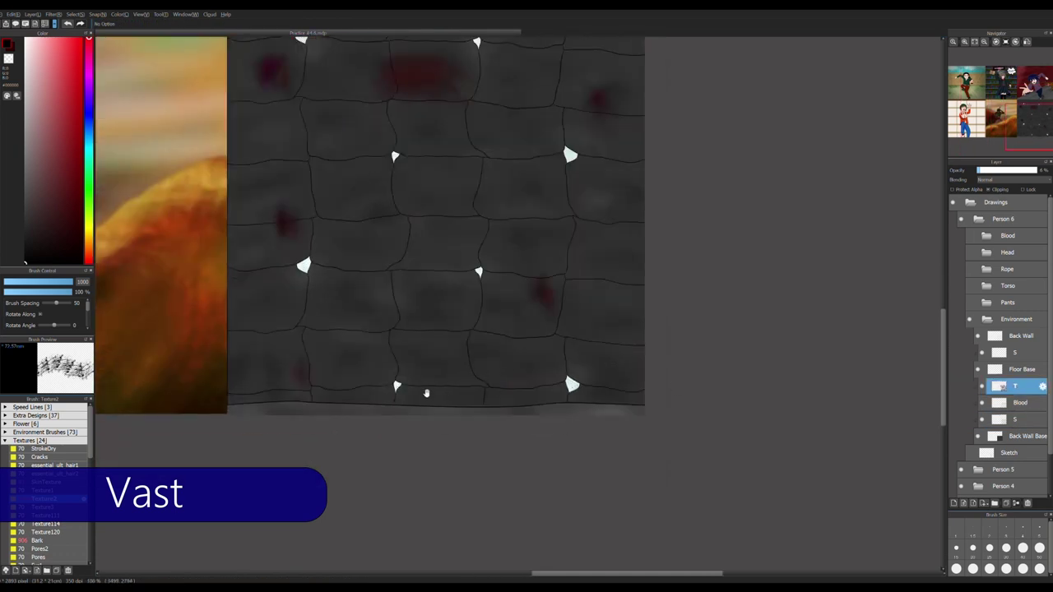
# Add a clipped T layer above Floor Base, brush Texture3 along the floor strip and set its blending to Multiply
pyautogui.click(1015, 353)
pyautogui.hotkey('ctrl', 'v')
pyautogui.click(46, 508)
pyautogui.moveTo(152, 409); pyautogui.dragTo(769, 409)
pyautogui.press('Down')
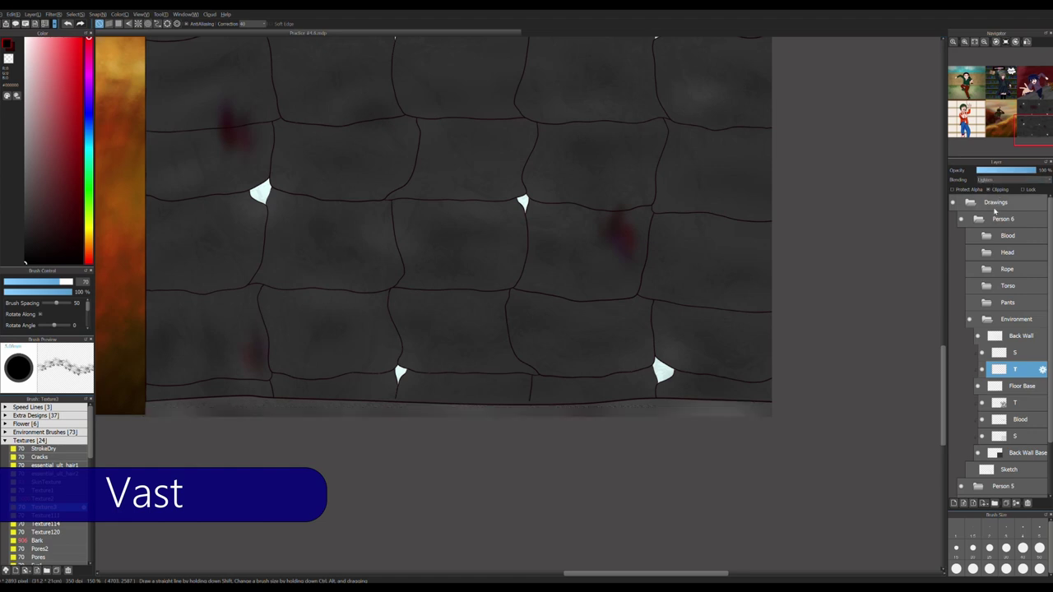
pyautogui.press('Down')
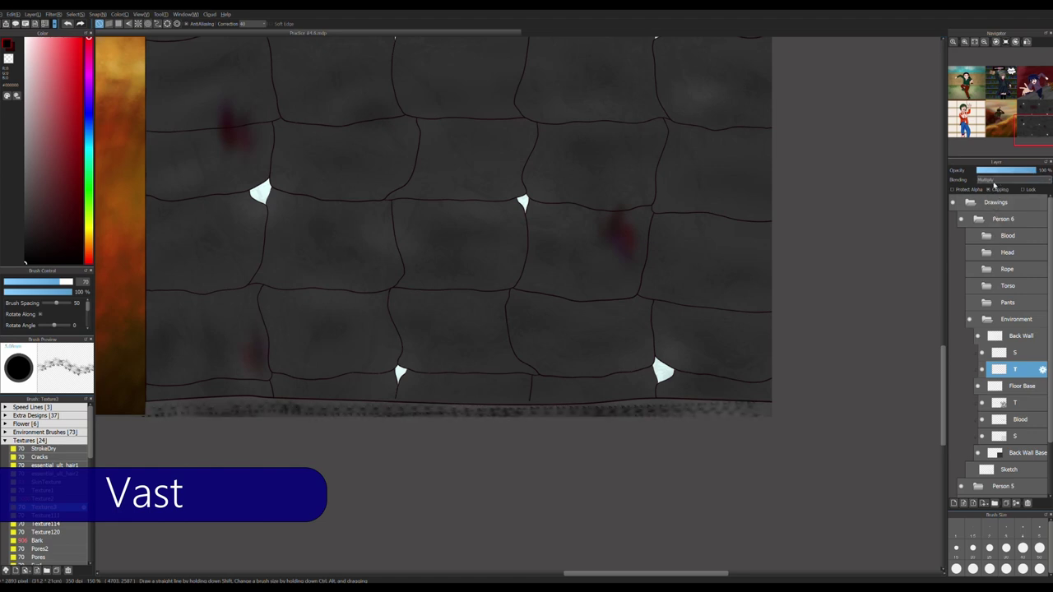
# Add a clipped Feet Shadow layer above the floor's S layer and airbrush black shadows beneath both feet
pyautogui.scroll(-2, 538, 353)
pyautogui.hotkey('ctrl', 'shift', 'n')
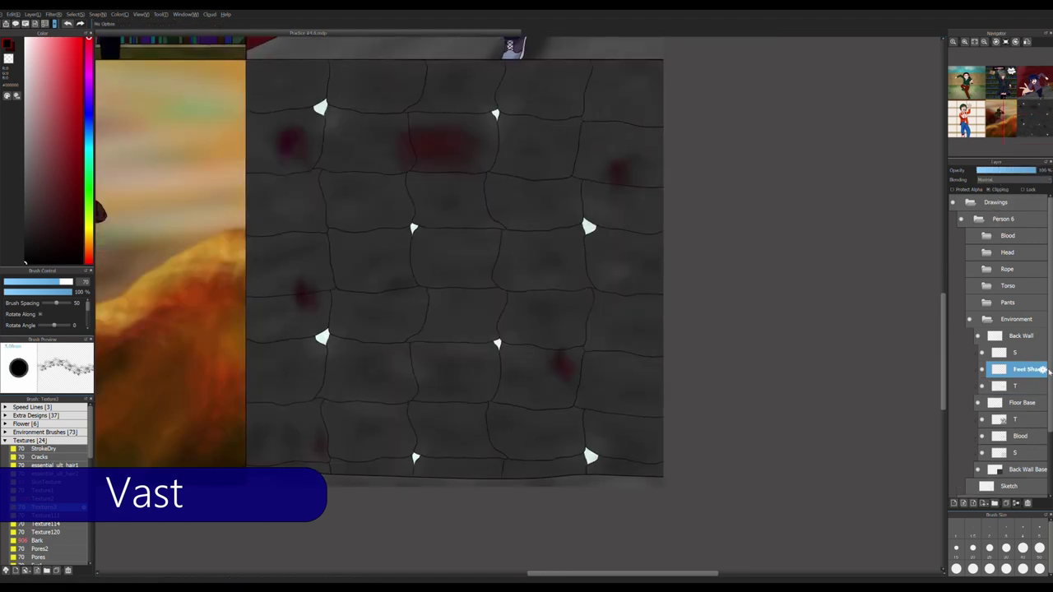
pyautogui.moveTo(1029, 369); pyautogui.dragTo(1029, 352)
pyautogui.scroll(5, 458, 497)
pyautogui.click(36, 540)
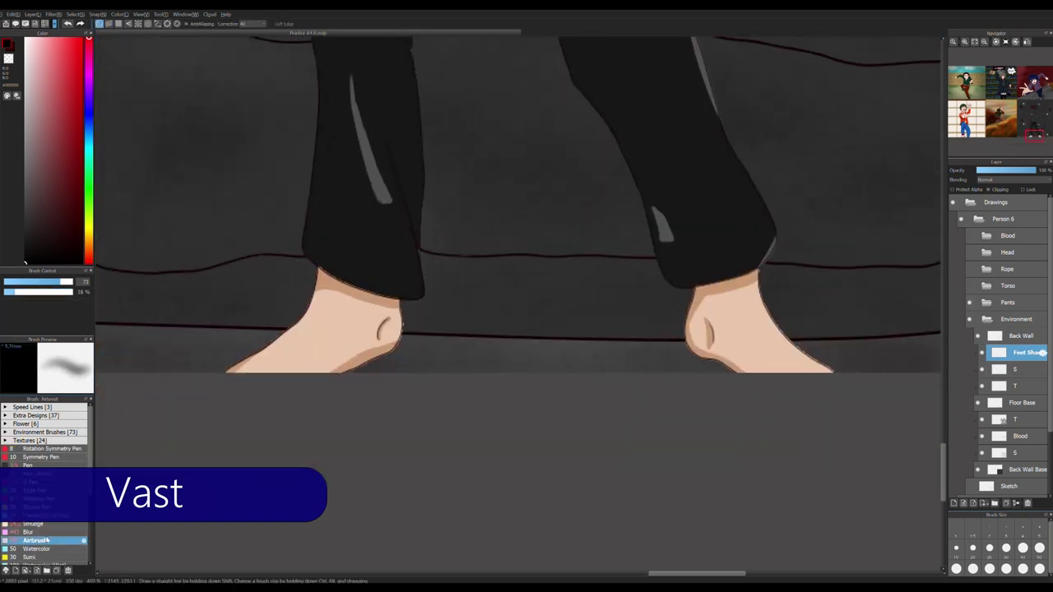
pyautogui.moveTo(354, 362); pyautogui.dragTo(424, 366)
pyautogui.moveTo(646, 362); pyautogui.dragTo(736, 381)
pyautogui.scroll(-5, 818, 345)
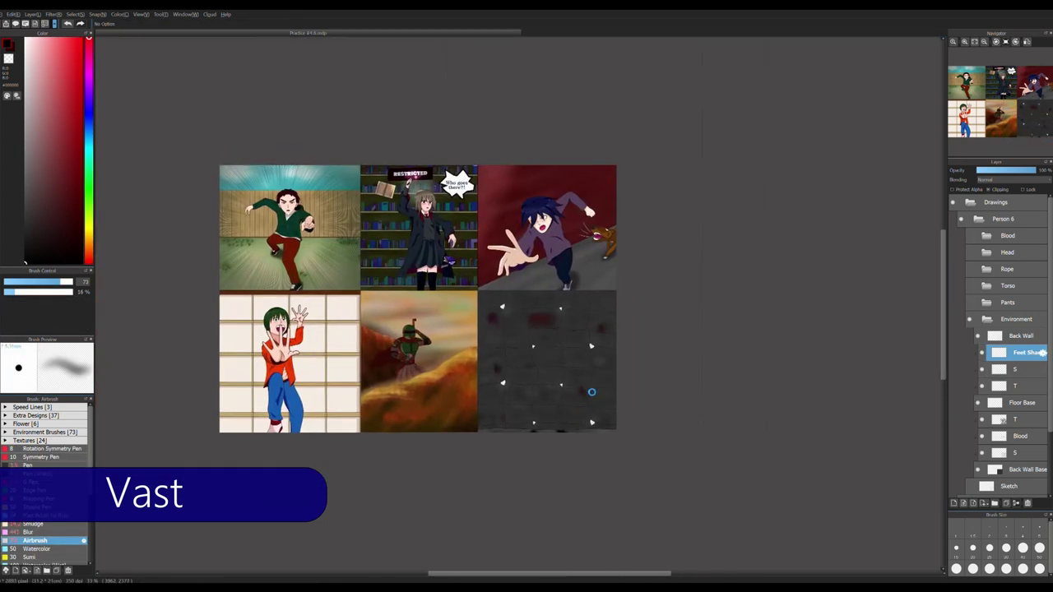
# Add a Hole Glows layer above Feet Shadow, set its blending to Add and airbrush bright blue glows around the lower wall holes
pyautogui.scroll(4, 591, 392)
pyautogui.hotkey('ctrl', 'shift', 'n')
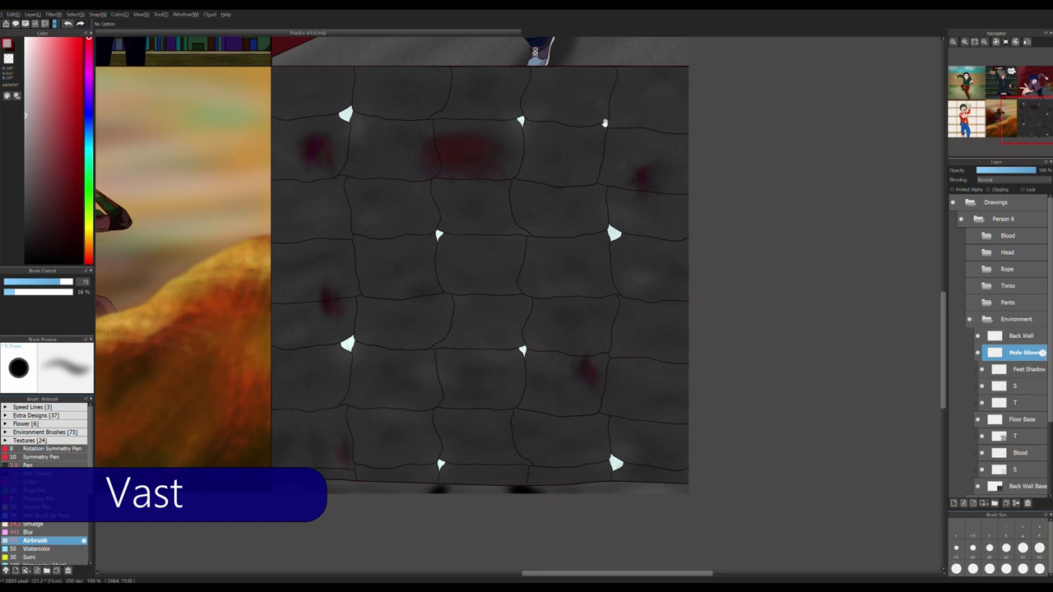
pyautogui.scroll(3, 352, 352)
pyautogui.moveTo(313, 334); pyautogui.dragTo(333, 321)
pyautogui.scroll(-2, 380, 308)
pyautogui.click(82, 88)
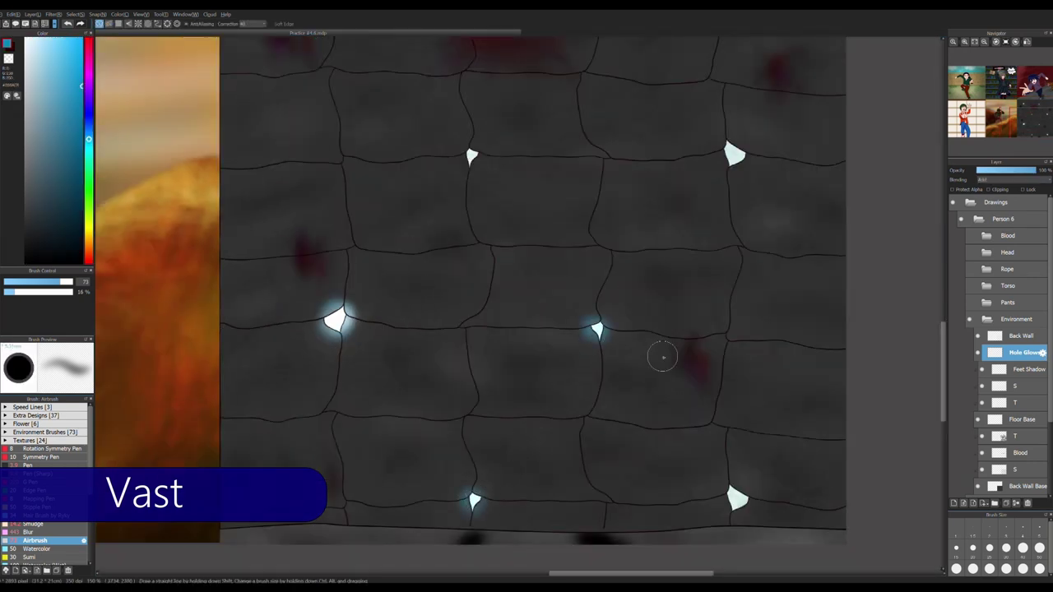
# Airbrush blue glows around the remaining wall holes and brighten the holes' centres with white
pyautogui.moveTo(727, 136); pyautogui.dragTo(740, 146)
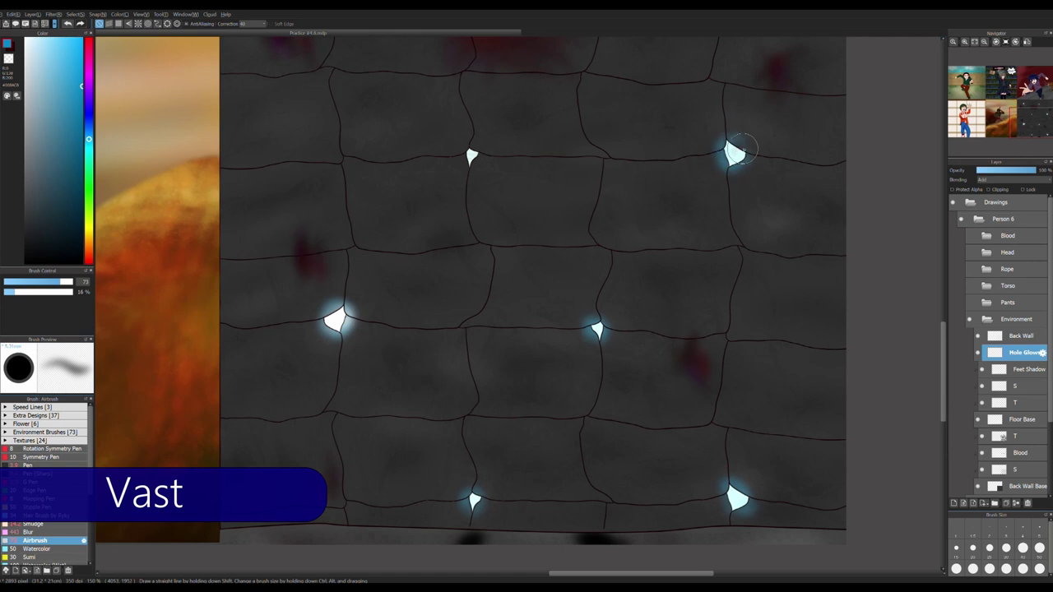
pyautogui.moveTo(603, 317); pyautogui.dragTo(574, 90)
pyautogui.moveTo(315, 83); pyautogui.dragTo(312, 57)
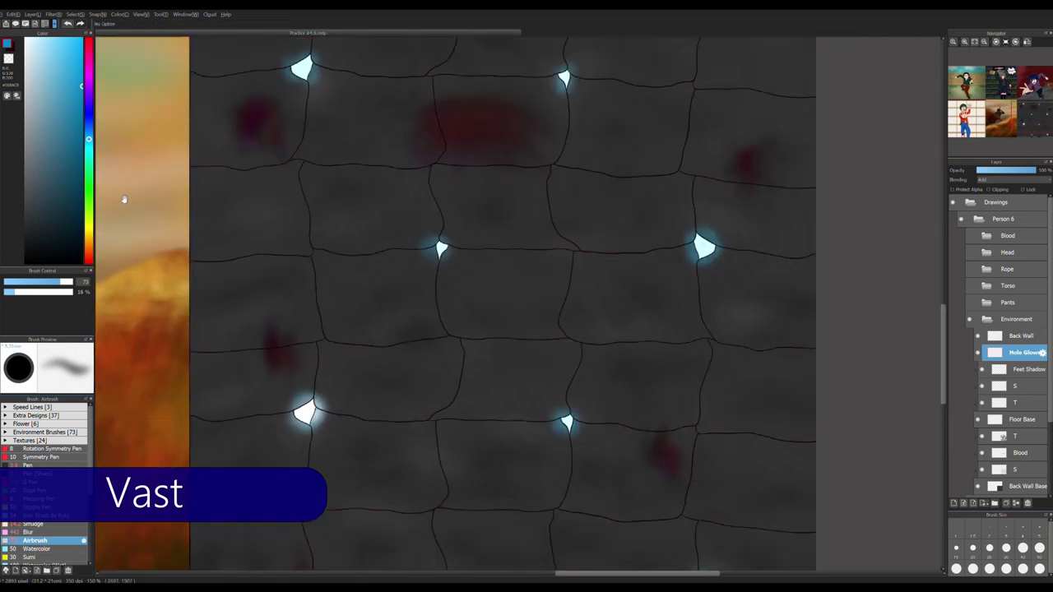
pyautogui.moveTo(701, 246); pyautogui.dragTo(698, 264)
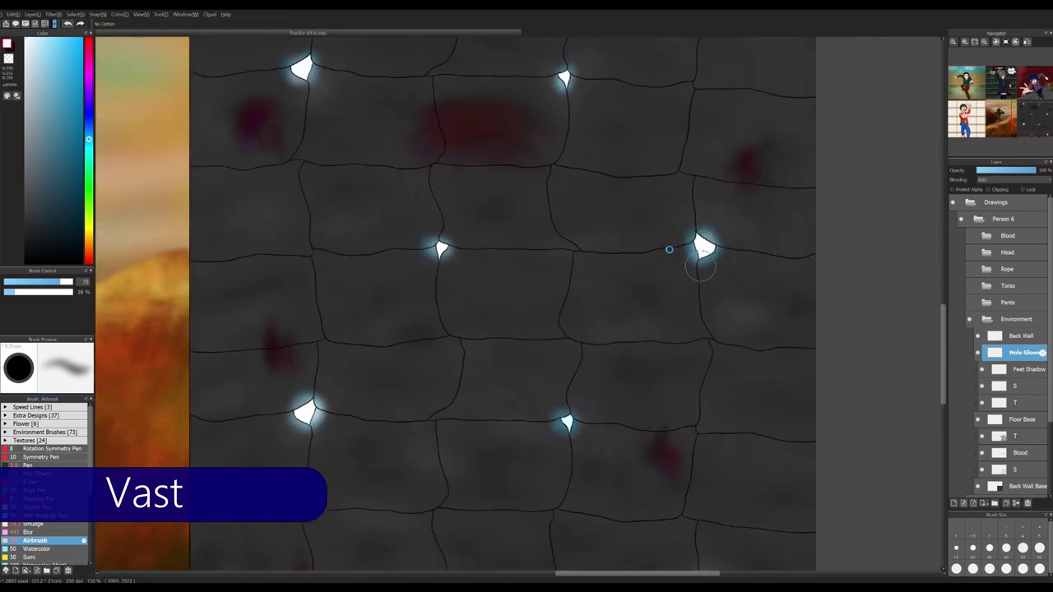
pyautogui.moveTo(441, 584); pyautogui.dragTo(413, 403)
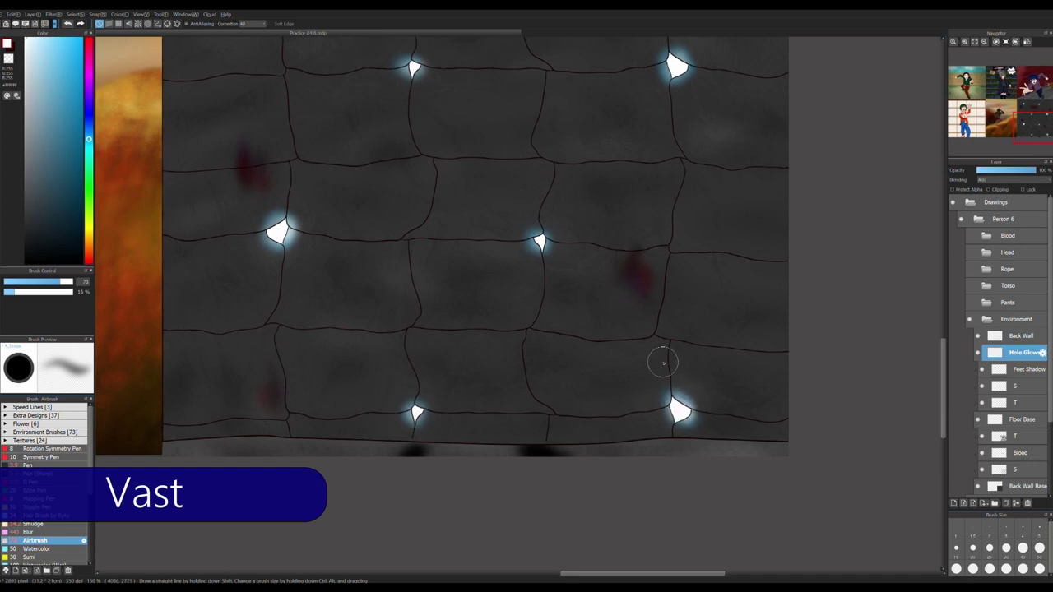
# Collapse the Environment folder and add an Overlay layer at the top of the Person 6 folder
pyautogui.scroll(-2, 465, 326)
pyautogui.click(970, 319)
pyautogui.hotkey('ctrl', 'shift', 'n')
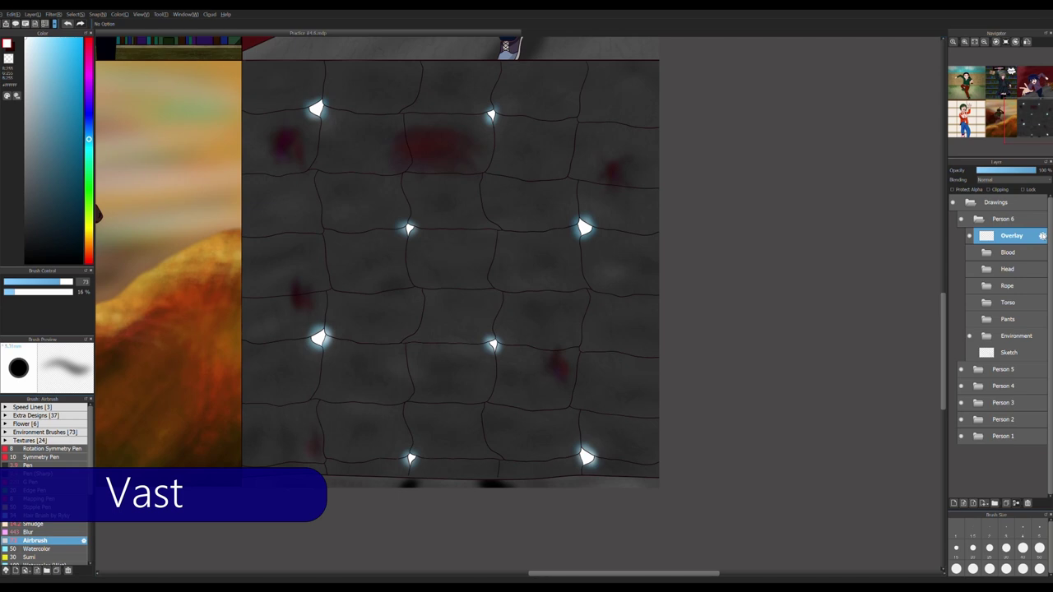
# Draw a large irregular hole outline on the Back Wall layer in the wall's upper-right area and erase the brick lines inside
pyautogui.moveTo(541, 252); pyautogui.dragTo(515, 282)
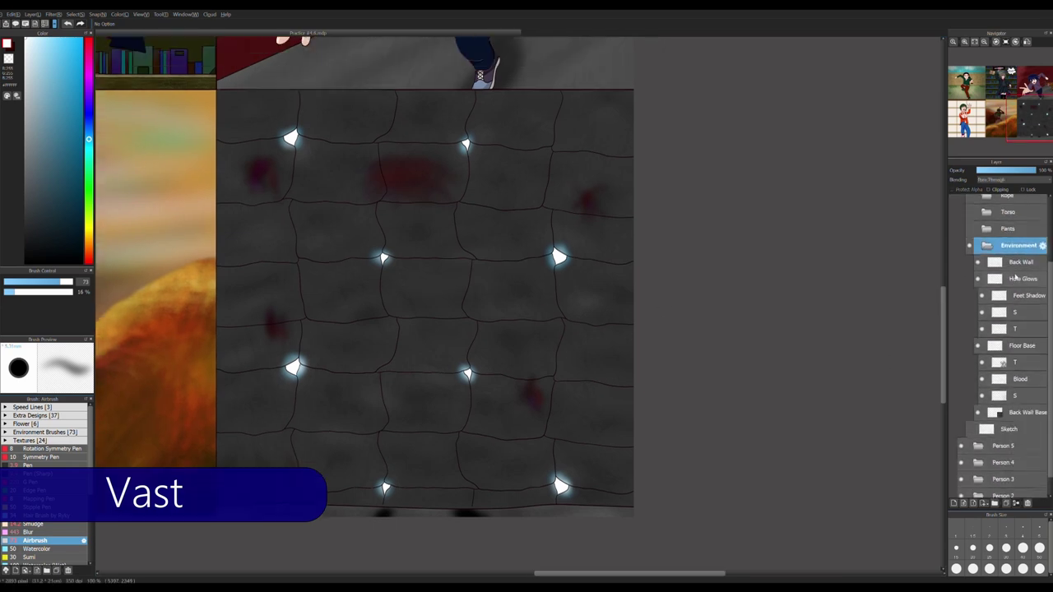
pyautogui.scroll(1, 532, 217)
pyautogui.scroll(3, 532, 217)
pyautogui.press('p')
pyautogui.press('p')
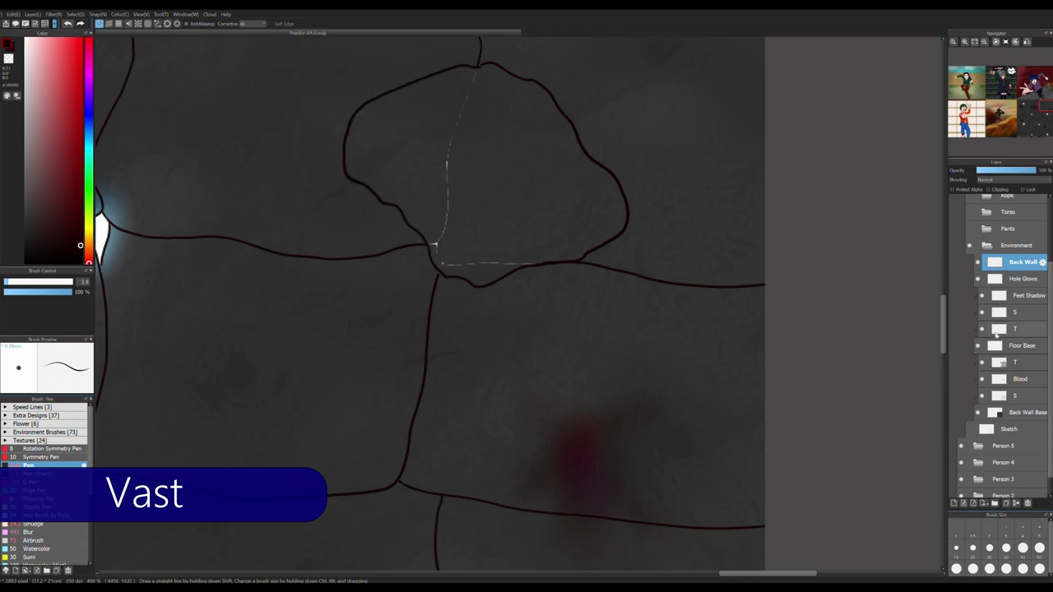
# Fill the large hole with white on the Hole Glows layer and airbrush bright blue and white glows in and around it
pyautogui.click(1012, 280)
pyautogui.press('g')
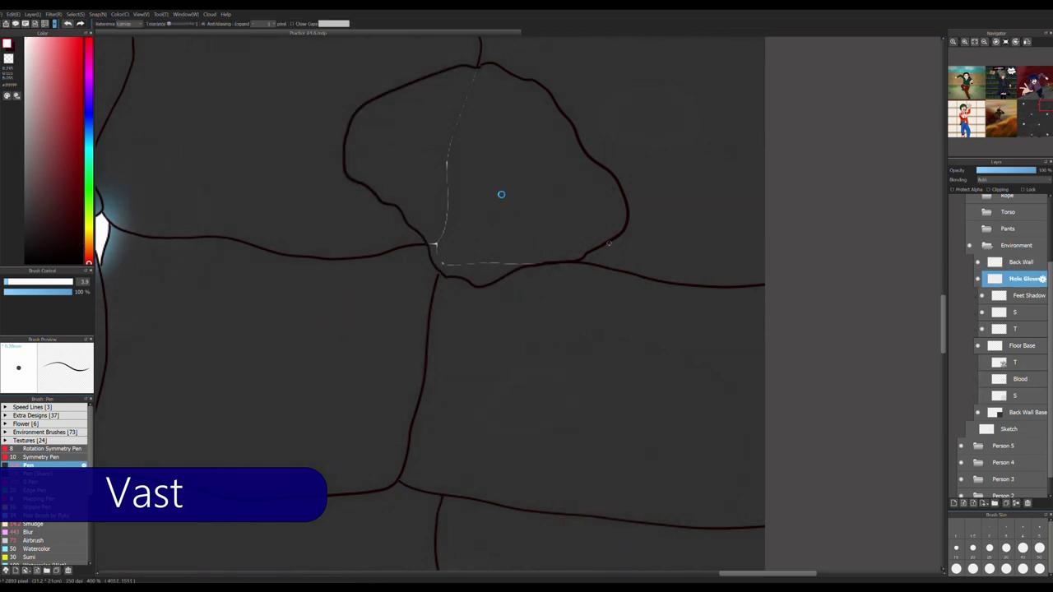
pyautogui.click(500, 195)
pyautogui.click(89, 136)
pyautogui.click(68, 95)
pyautogui.press('b')
pyautogui.hotkey('ctrl', '-')
pyautogui.moveTo(386, 148)
pyautogui.mouseDown()
pyautogui.moveTo(435, 211)
pyautogui.moveTo(376, 132)
pyautogui.moveTo(461, 130)
pyautogui.moveTo(439, 153)
pyautogui.moveTo(386, 107)
pyautogui.moveTo(466, 118)
pyautogui.moveTo(387, 181)
pyautogui.moveTo(330, 189)
pyautogui.moveTo(500, 223)
pyautogui.moveTo(409, 305)
pyautogui.moveTo(304, 189)
pyautogui.moveTo(461, 272)
pyautogui.moveTo(469, 288)
pyautogui.moveTo(447, 223)
pyautogui.moveTo(343, 181)
pyautogui.moveTo(412, 214)
pyautogui.mouseUp()
pyautogui.press('x')
pyautogui.press('x')
pyautogui.press('x')
pyautogui.scroll(-3, 512, 224)
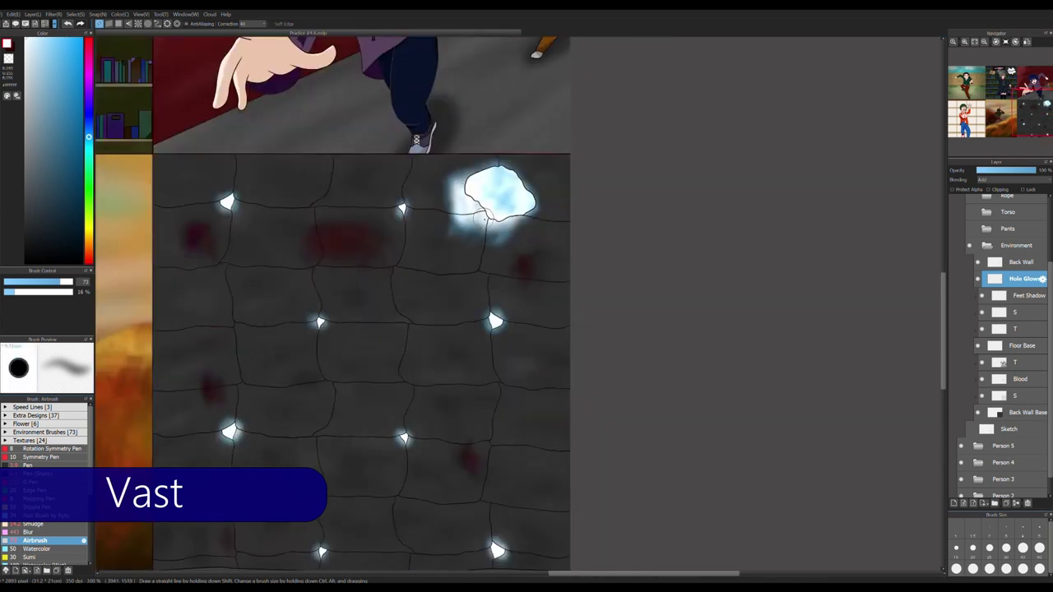
# Airbrush and blur a pale blue-white light beam running diagonally down the wall from the large hole
pyautogui.scroll(1, 486, 215)
pyautogui.press('j')
pyautogui.scroll(-1, 486, 266)
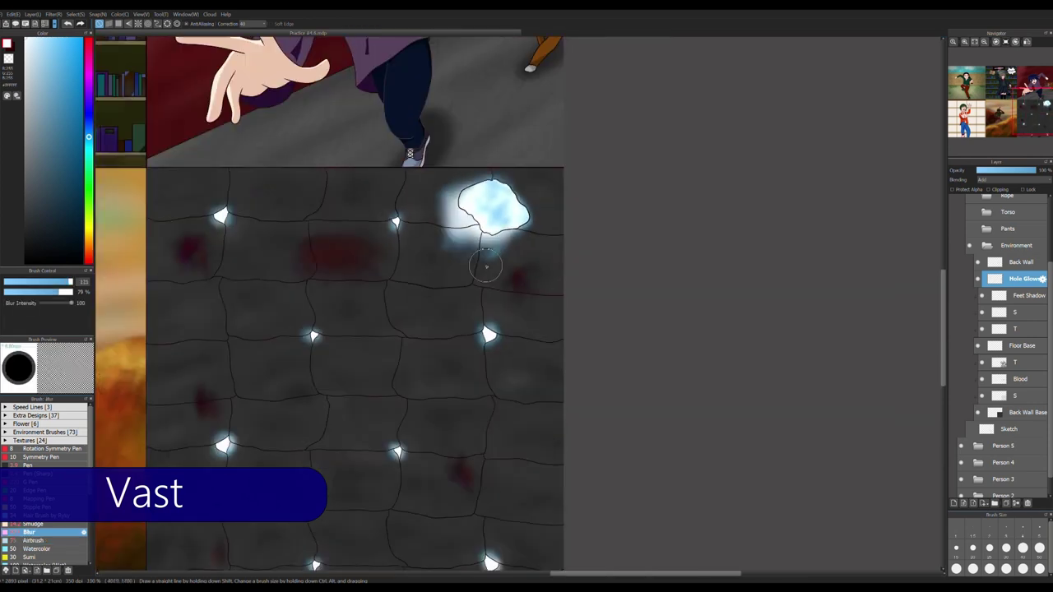
pyautogui.scroll(-1, 485, 266)
pyautogui.scroll(1, 486, 266)
pyautogui.press('b')
pyautogui.moveTo(418, 243)
pyautogui.mouseDown()
pyautogui.moveTo(448, 280)
pyautogui.moveTo(386, 319)
pyautogui.mouseUp()
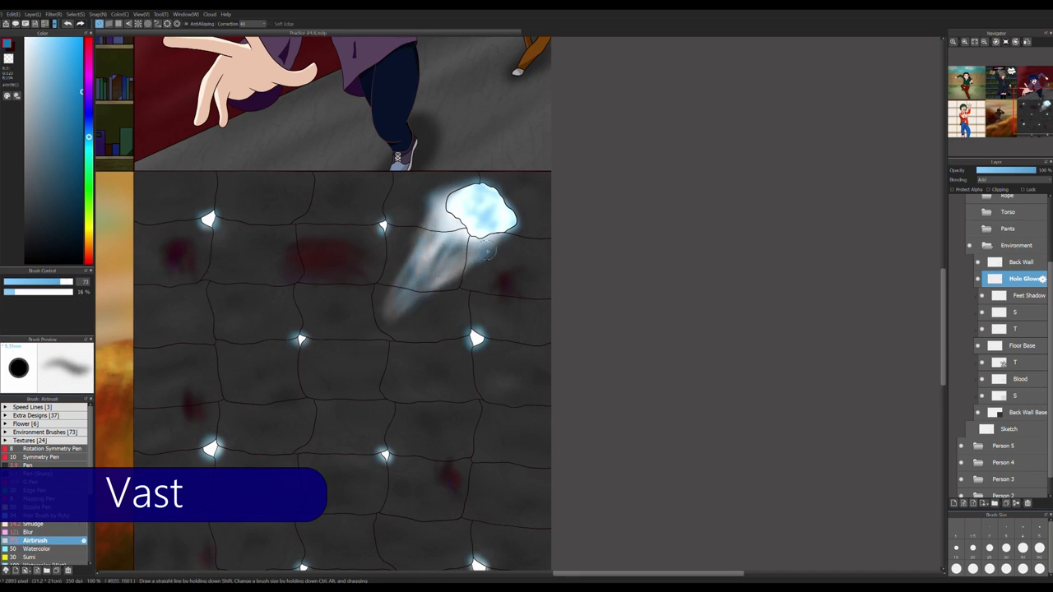
pyautogui.moveTo(405, 252)
pyautogui.mouseDown()
pyautogui.moveTo(436, 301)
pyautogui.moveTo(518, 303)
pyautogui.moveTo(375, 334)
pyautogui.moveTo(423, 302)
pyautogui.moveTo(461, 246)
pyautogui.moveTo(518, 304)
pyautogui.moveTo(387, 310)
pyautogui.moveTo(444, 206)
pyautogui.moveTo(435, 197)
pyautogui.moveTo(437, 223)
pyautogui.moveTo(434, 202)
pyautogui.moveTo(423, 205)
pyautogui.moveTo(449, 190)
pyautogui.moveTo(440, 305)
pyautogui.moveTo(377, 316)
pyautogui.moveTo(428, 224)
pyautogui.moveTo(345, 350)
pyautogui.mouseUp()
pyautogui.press('s')
pyautogui.press('j')
pyautogui.press('b')
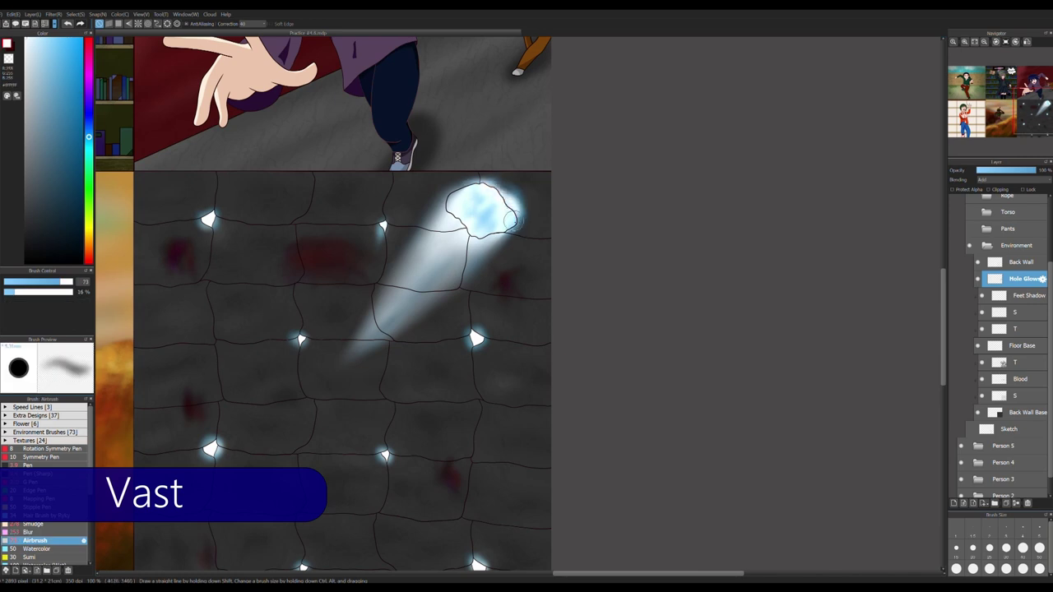
# Show the figure's folders and airbrush a white glow onto the floor beneath the lowest right wall hole
pyautogui.hotkey('ctrl', '-')
pyautogui.hotkey('ctrl', '-')
pyautogui.hotkey('ctrl', '-')
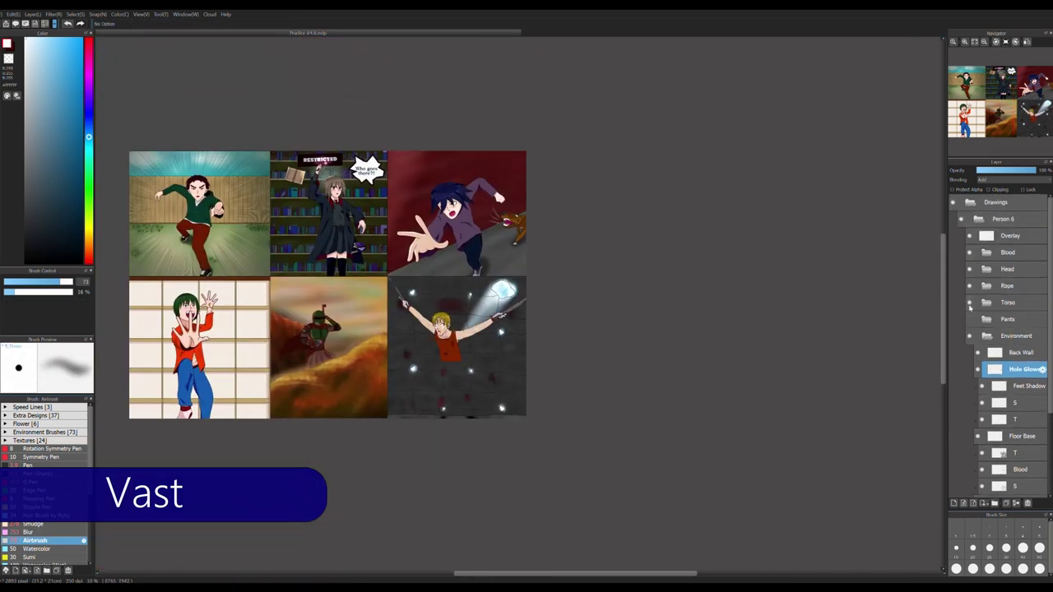
pyautogui.scroll(5, 473, 363)
pyautogui.moveTo(496, 390); pyautogui.dragTo(490, 372)
pyautogui.hotkey('ctrl', '+')
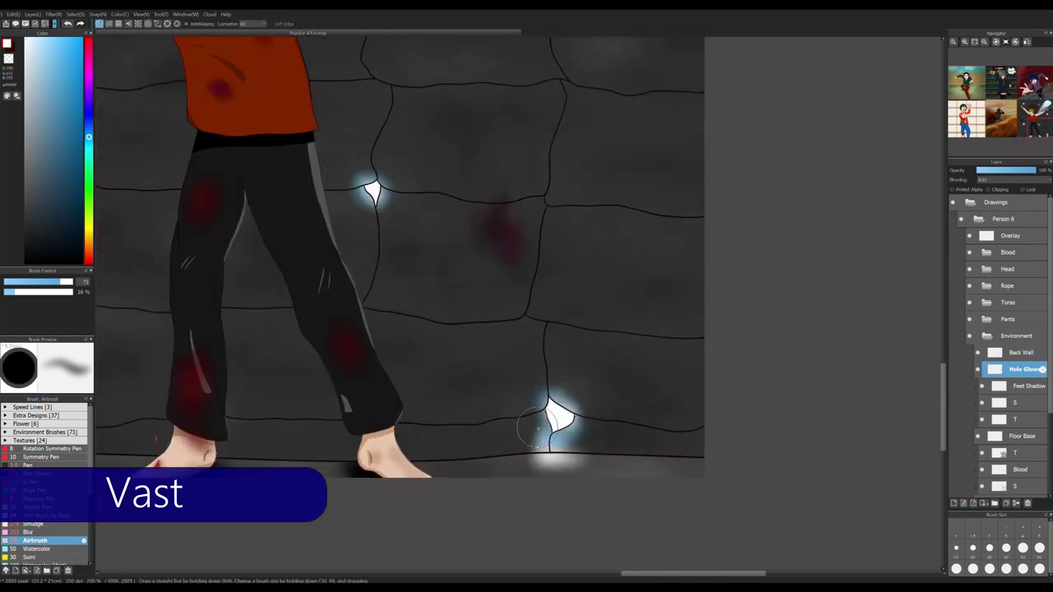
# Set the Head folder's H layer to Add with clipping and airbrush pale yellow highlights on the hair
pyautogui.hotkey('ctrl', '-')
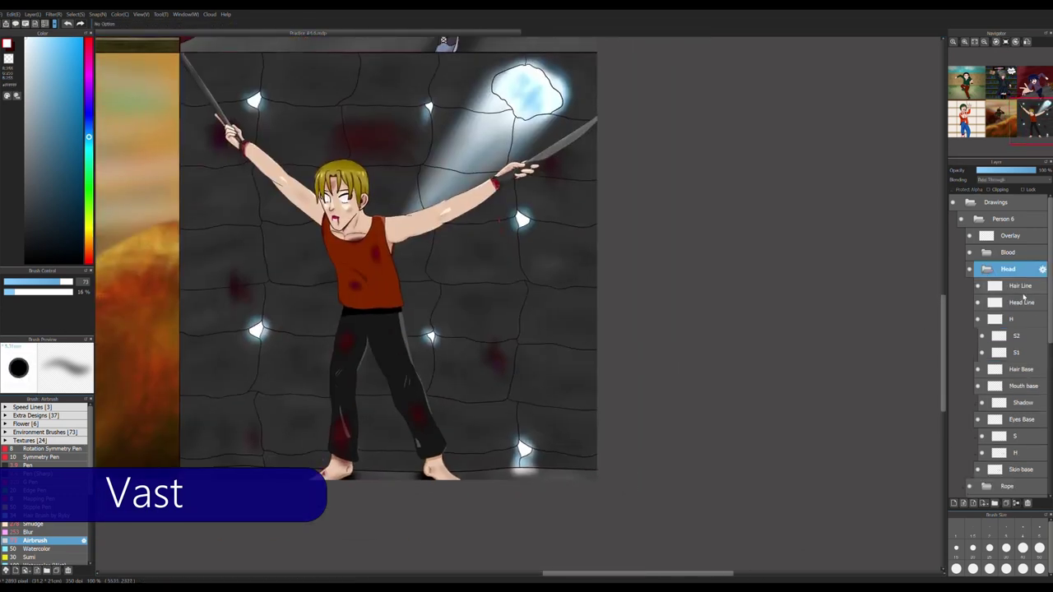
pyautogui.hotkey('ctrl', '+')
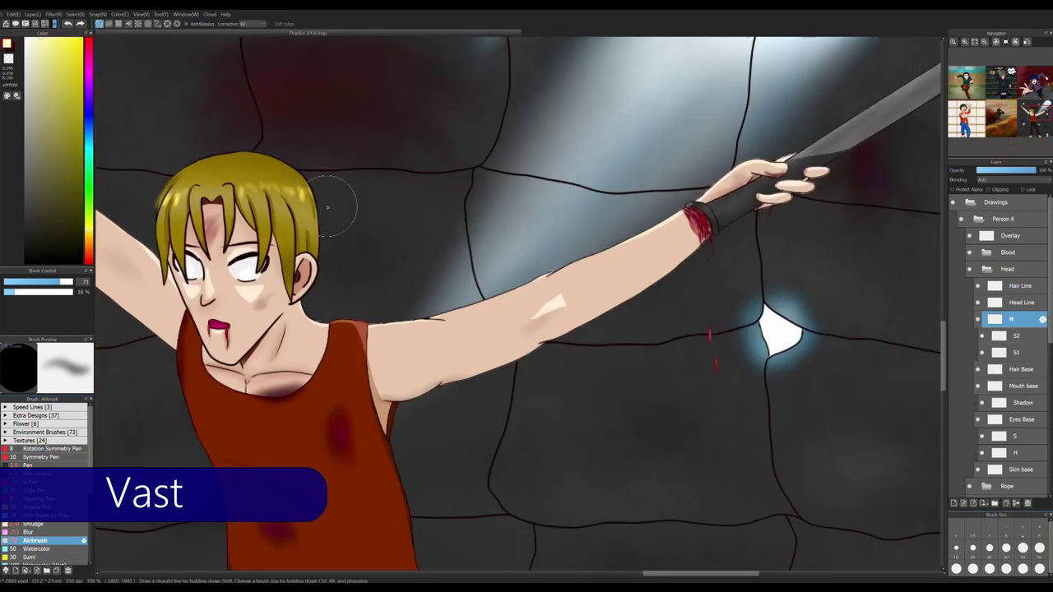
pyautogui.hotkey('ctrl', '-')
pyautogui.hotkey('ctrl', '-')
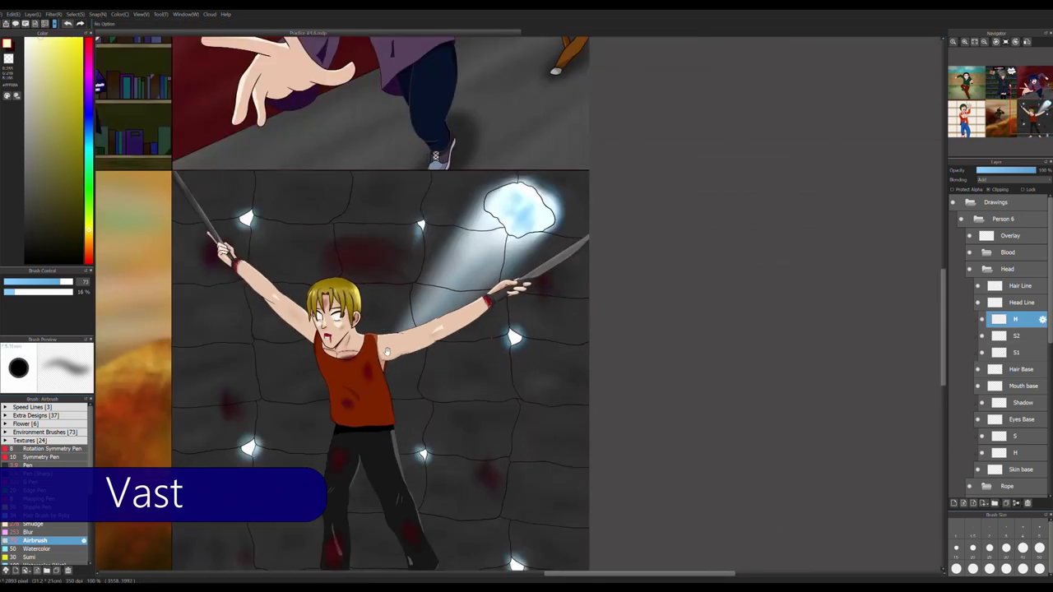
pyautogui.moveTo(453, 435); pyautogui.dragTo(500, 370)
# Airbrush pale skin highlights along the arms on the H layer above the Torso folder's Skin base
pyautogui.click(969, 270)
pyautogui.click(977, 302)
pyautogui.click(1016, 420)
pyautogui.hotkey('ctrl', '+')
pyautogui.hotkey('ctrl', '+')
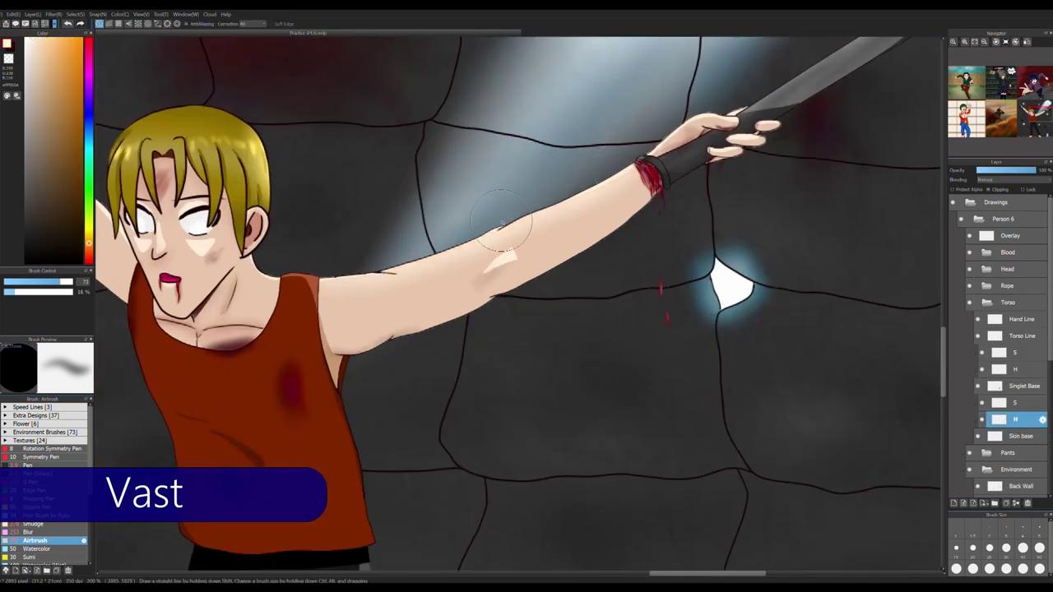
pyautogui.hotkey('ctrl', '-')
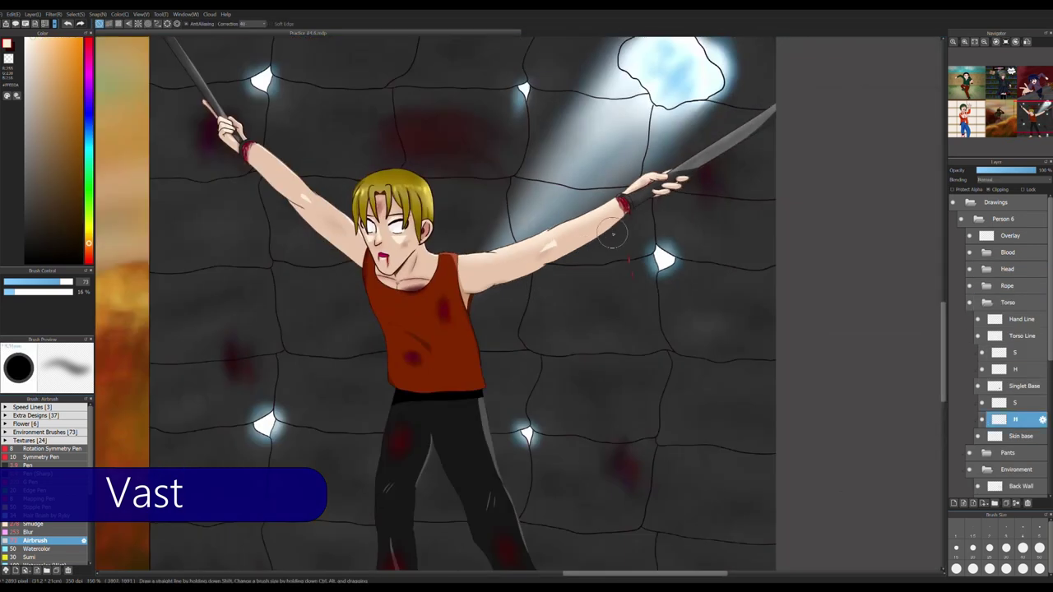
pyautogui.hotkey('ctrl', '-')
pyautogui.hotkey('ctrl', '+')
# Airbrush soft orange highlights onto the singlet on the H layer above Singlet Base
pyautogui.hotkey('ctrl', '+')
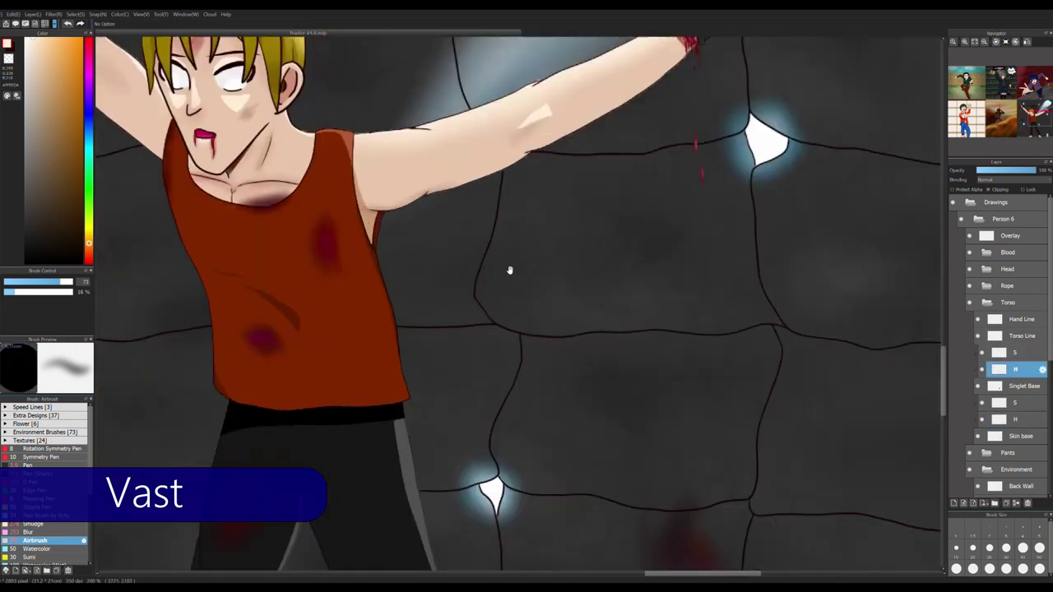
pyautogui.hotkey('ctrl', '-')
pyautogui.hotkey('ctrl', '-')
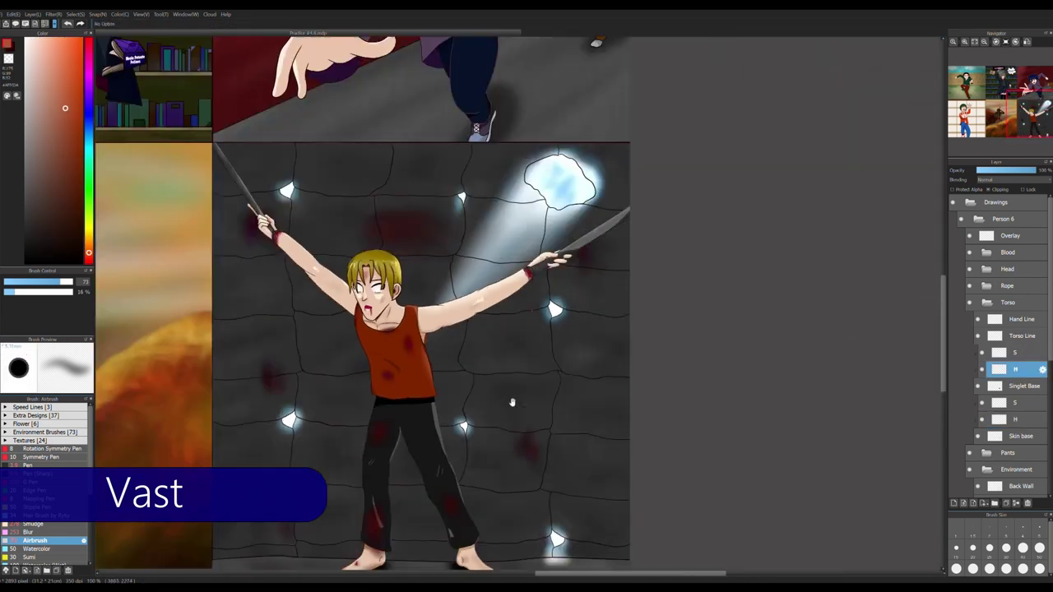
pyautogui.hotkey('ctrl', '-')
# Add an Eyes layer above Head Line and draw short black pen strokes as pupils in both eyes
pyautogui.click(1044, 310)
pyautogui.hotkey('ctrl', '+')
pyautogui.hotkey('ctrl', '+')
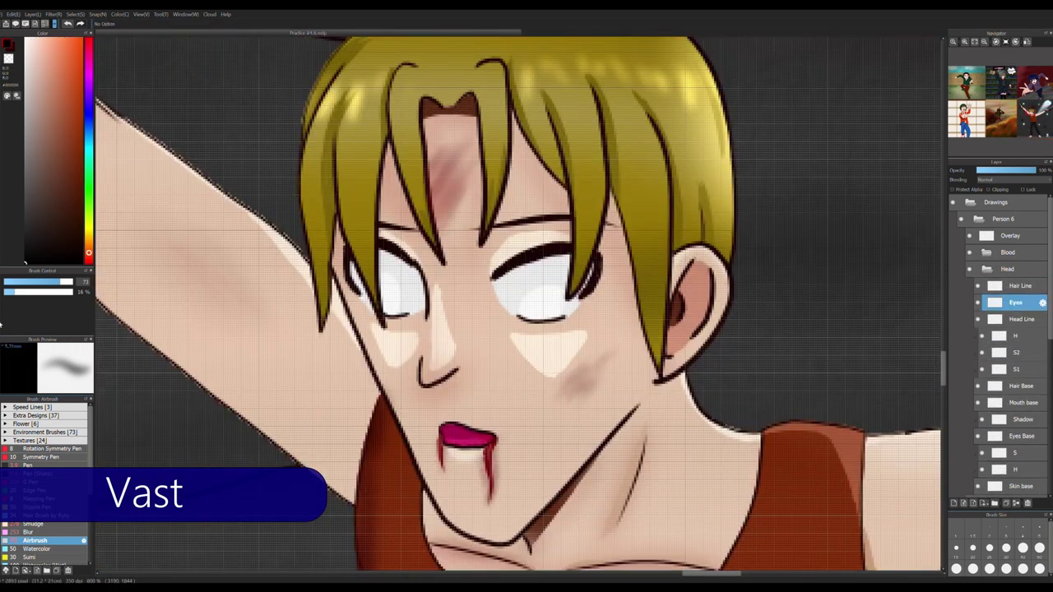
pyautogui.hotkey('ctrl', '+')
pyautogui.moveTo(523, 286); pyautogui.dragTo(542, 280)
pyautogui.hotkey('ctrl', '-')
pyautogui.hotkey('ctrl', '-')
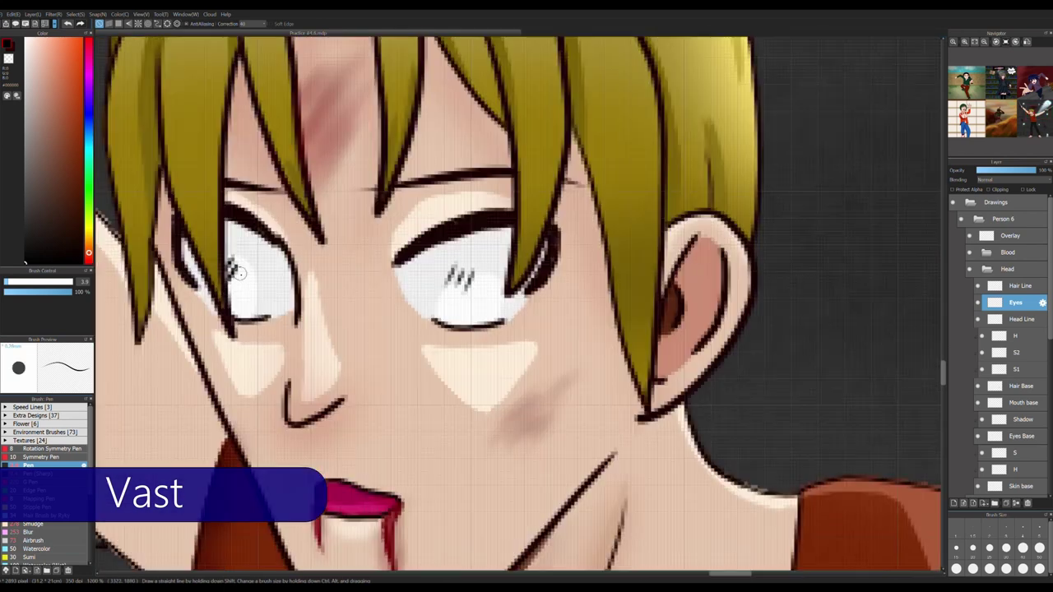
pyautogui.hotkey('ctrl', '-')
pyautogui.hotkey('ctrl', '-')
pyautogui.hotkey('ctrl', '+')
pyautogui.hotkey('ctrl', '+')
pyautogui.hotkey('ctrl', '+')
pyautogui.hotkey('ctrl', '+')
pyautogui.hotkey('ctrl', '-')
pyautogui.hotkey('ctrl', '-')
pyautogui.hotkey('ctrl', '-')
pyautogui.hotkey('ctrl', '-')
pyautogui.hotkey('ctrl', '-')
pyautogui.hotkey('ctrl', '-')
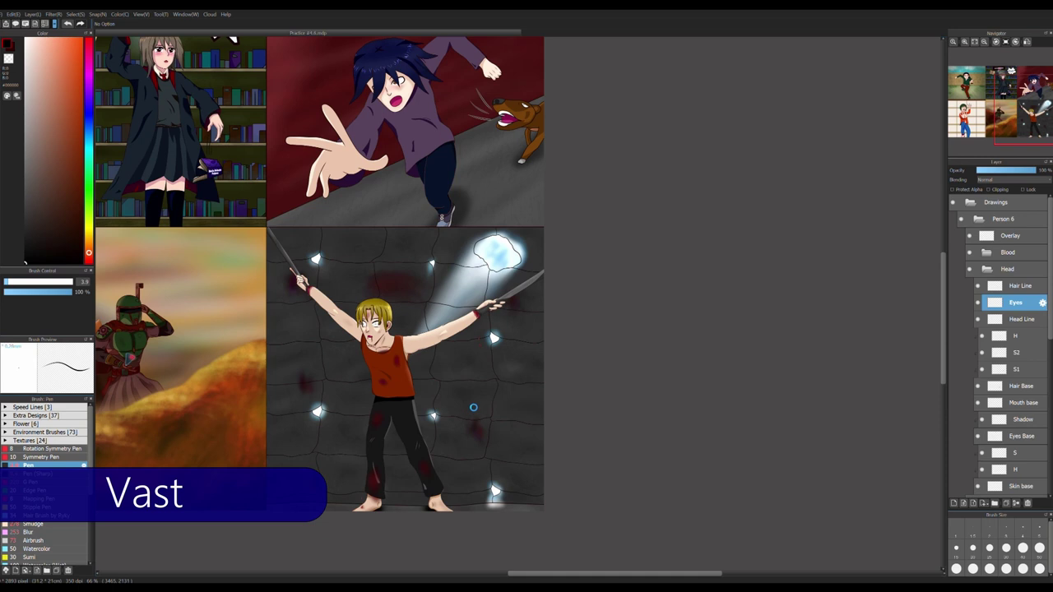
# Fill the Person 6 panel with dark blue on the Overlay layer, using Overlay blending and reduced opacity
pyautogui.click(1009, 236)
pyautogui.press('m')
pyautogui.moveTo(560, 521); pyautogui.dragTo(269, 232)
pyautogui.hotkey('ctrl', 'f')
pyautogui.hotkey('ctrl', 'd')
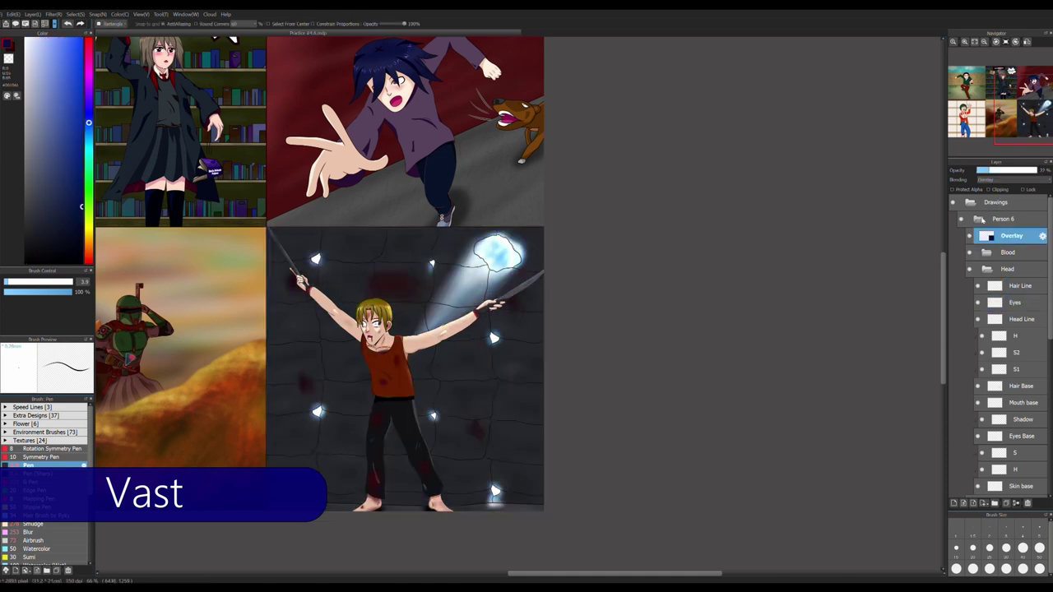
# Airbrush dark red blood stains along the floor on the layer inside the Blood folder
pyautogui.click(1023, 269)
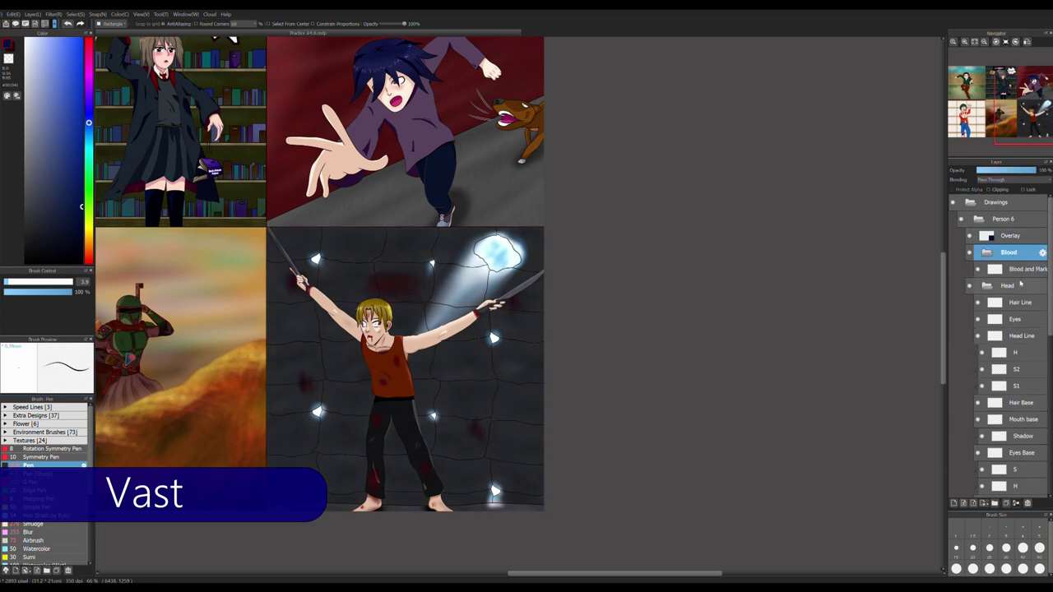
pyautogui.scroll(5, 480, 509)
pyautogui.press('b')
pyautogui.click(35, 540)
pyautogui.moveTo(568, 510)
pyautogui.mouseDown()
pyautogui.moveTo(464, 522)
pyautogui.moveTo(482, 529)
pyautogui.moveTo(491, 518)
pyautogui.mouseUp()
pyautogui.scroll(-3, 576, 543)
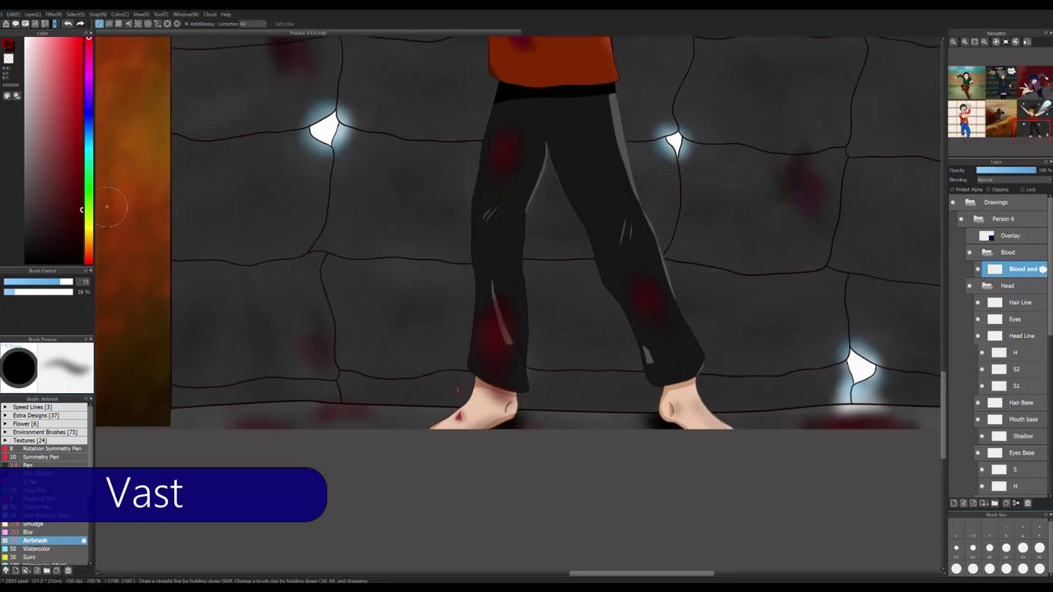
# Darken the floor's blood stains with a deep purple airbrush
pyautogui.scroll(2, 310, 436)
pyautogui.scroll(-5, 235, 298)
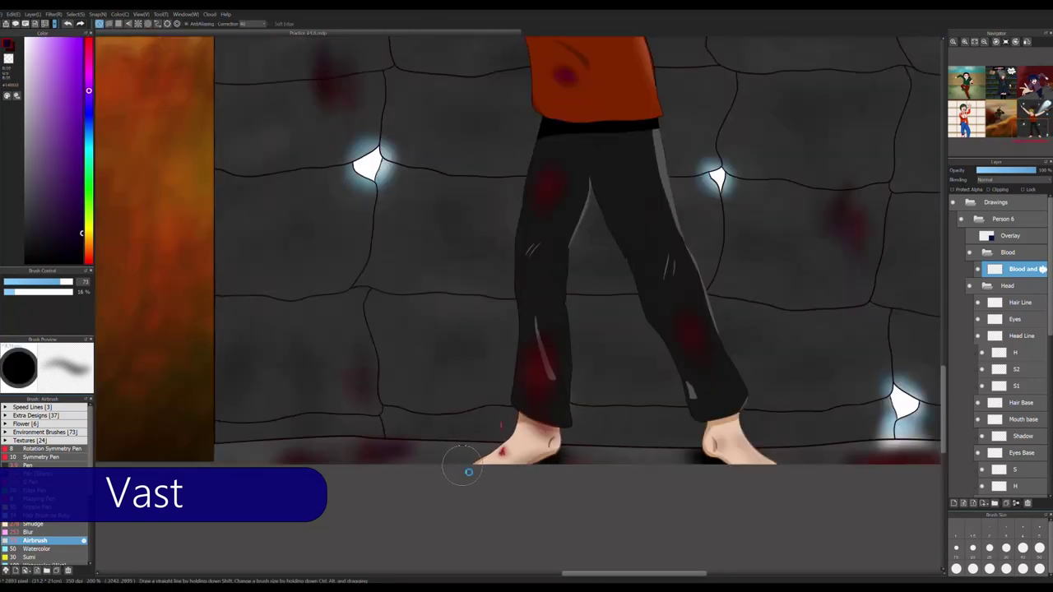
pyautogui.moveTo(556, 378); pyautogui.dragTo(559, 412)
pyautogui.scroll(-1, 916, 353)
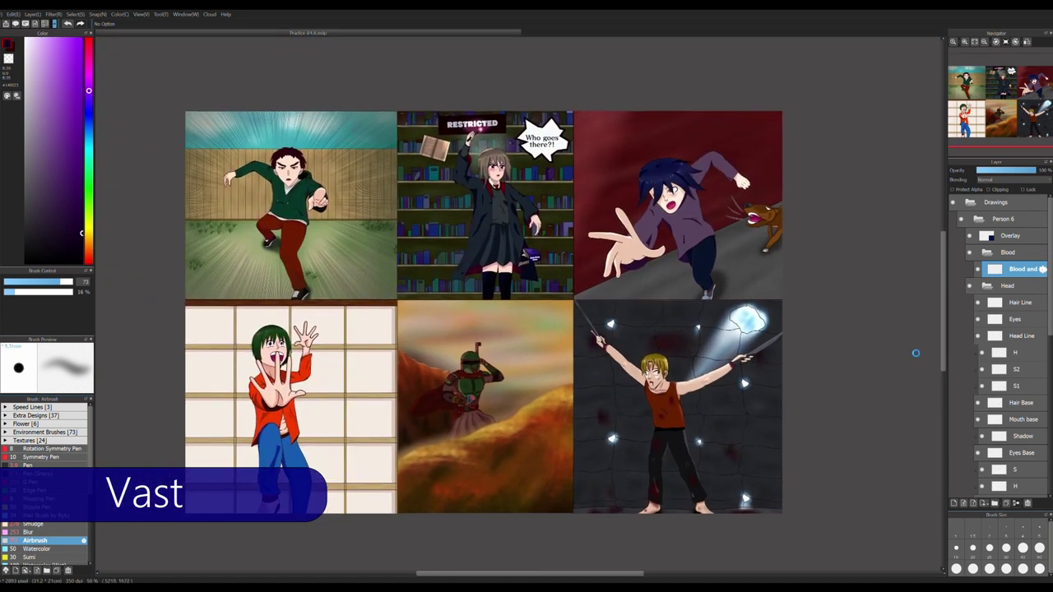
# Collapse the Person 6 folder and hide the artwork layers of Person 2 and Person 1, leaving their sketches visible
pyautogui.click(969, 202)
pyautogui.click(961, 203)
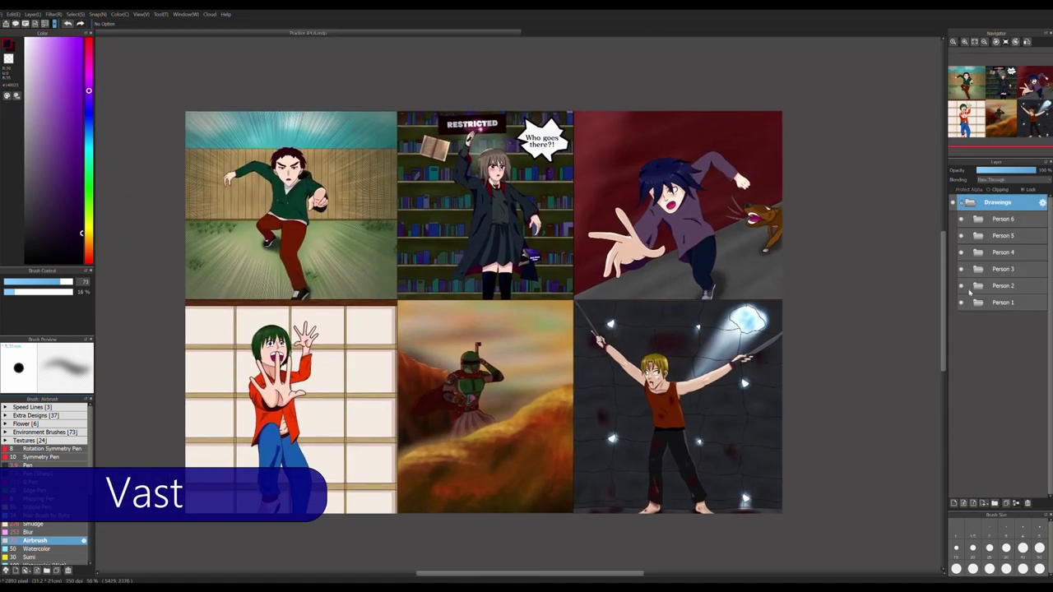
pyautogui.click(1000, 302)
pyautogui.click(961, 285)
pyautogui.moveTo(970, 369); pyautogui.dragTo(970, 302)
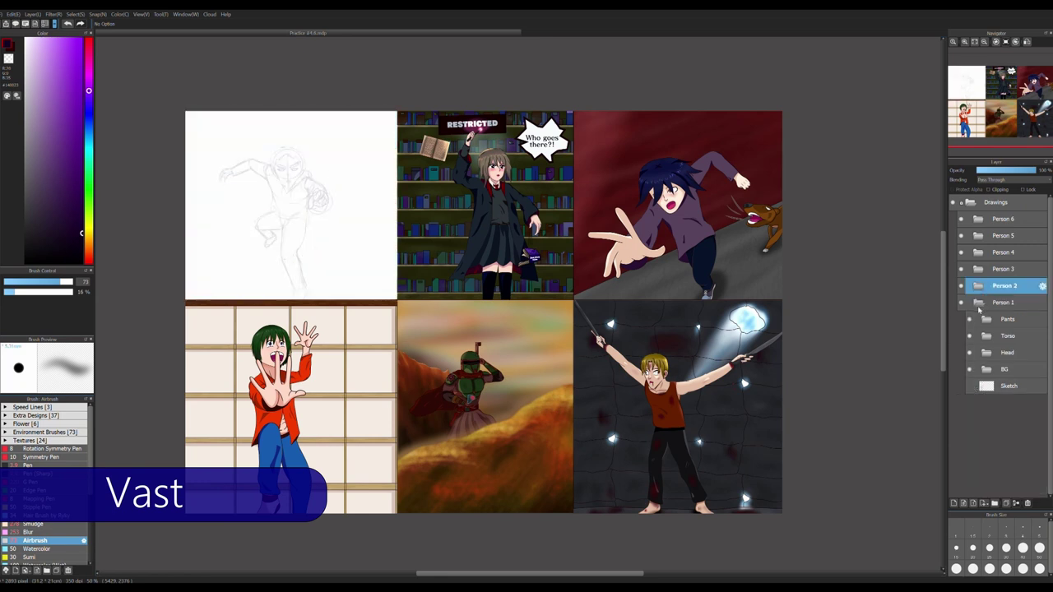
pyautogui.moveTo(969, 420); pyautogui.dragTo(970, 469)
# Hide the artwork layers in the Person 3 and Person 4 folders, leaving their Sketch layers visible
pyautogui.click(961, 269)
pyautogui.click(1023, 319)
pyautogui.moveTo(970, 403); pyautogui.dragTo(973, 327)
pyautogui.click(962, 252)
pyautogui.moveTo(969, 285); pyautogui.dragTo(977, 401)
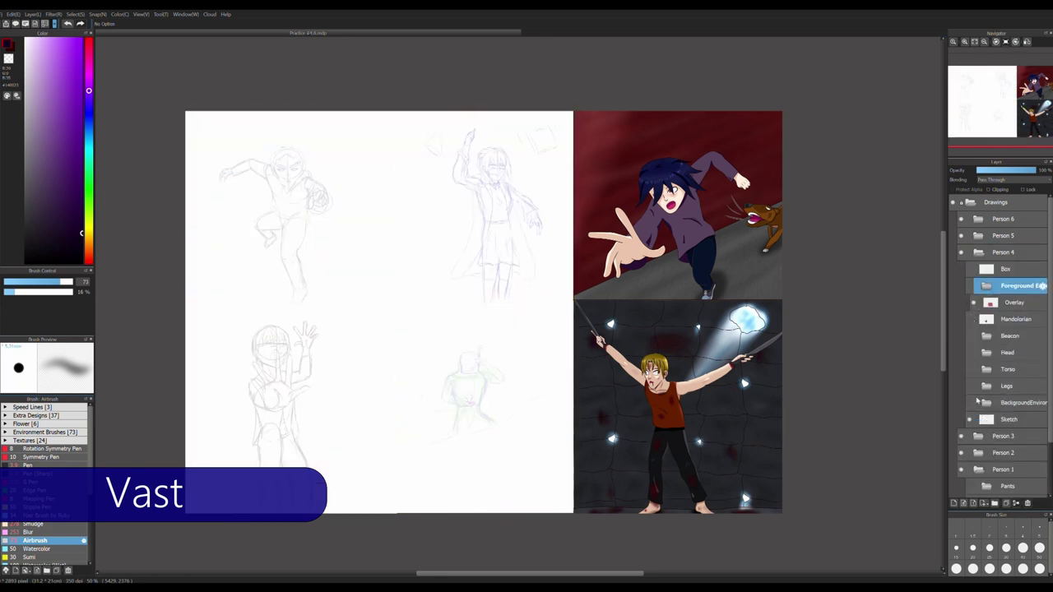
pyautogui.click(961, 252)
# Hide the artwork layers in the Person 5 and Person 6 folders, leaving their Sketch layers visible
pyautogui.click(961, 235)
pyautogui.moveTo(969, 285); pyautogui.dragTo(969, 387)
pyautogui.moveTo(969, 269); pyautogui.dragTo(970, 319)
pyautogui.click(961, 235)
pyautogui.click(961, 219)
pyautogui.moveTo(969, 252); pyautogui.dragTo(973, 354)
pyautogui.click(961, 219)
# Raise the Sketch layers of Person 4, Person 3, Person 2 and Person 1 to 100% opacity
pyautogui.click(1004, 279)
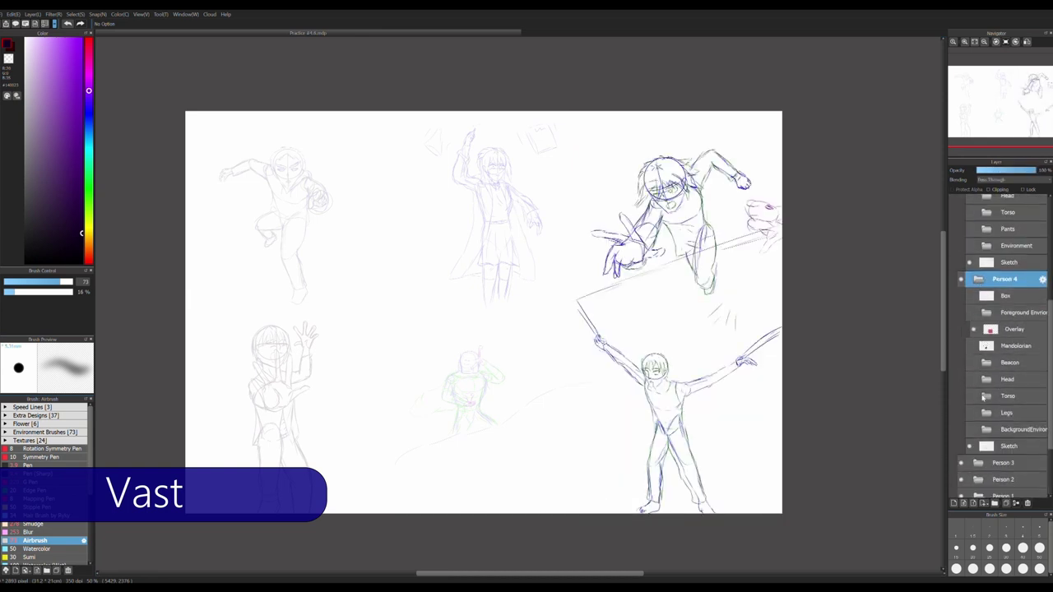
pyautogui.scroll(-2, 983, 397)
pyautogui.click(970, 392)
pyautogui.click(969, 391)
pyautogui.click(1011, 391)
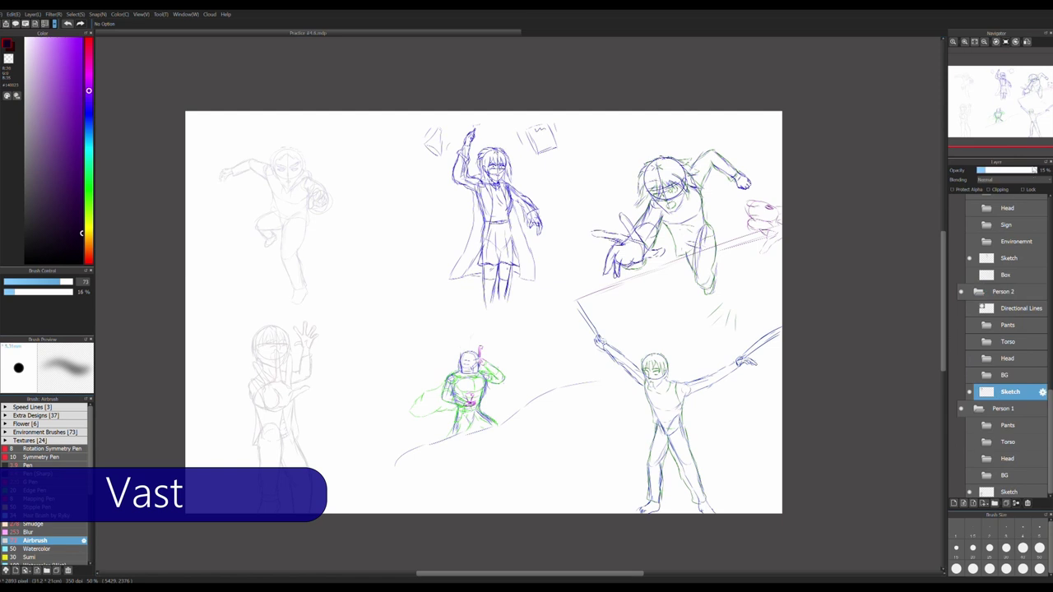
pyautogui.click(1034, 170)
pyautogui.click(1010, 492)
pyautogui.click(1034, 170)
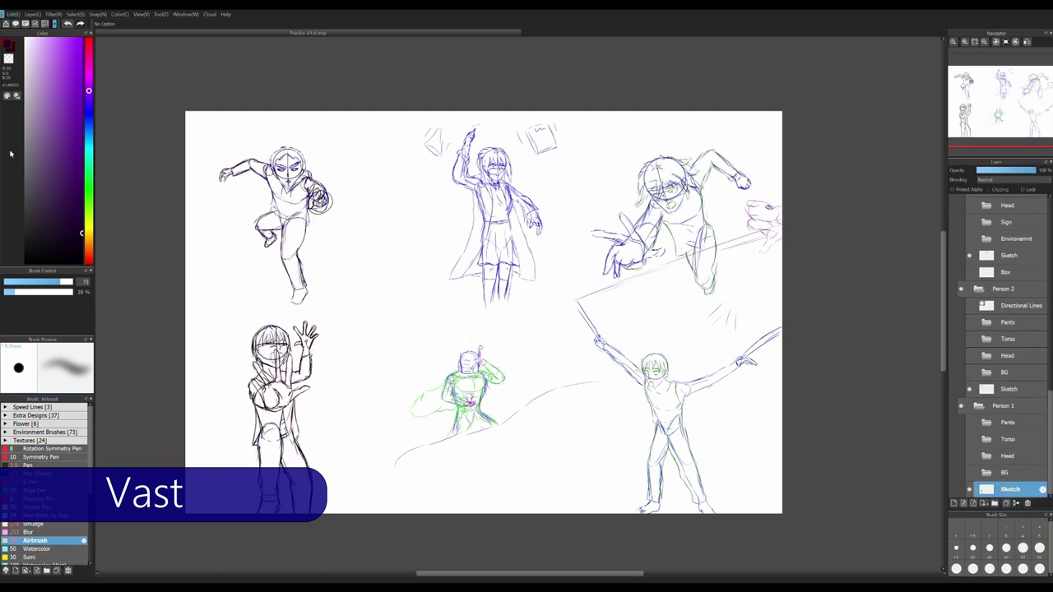